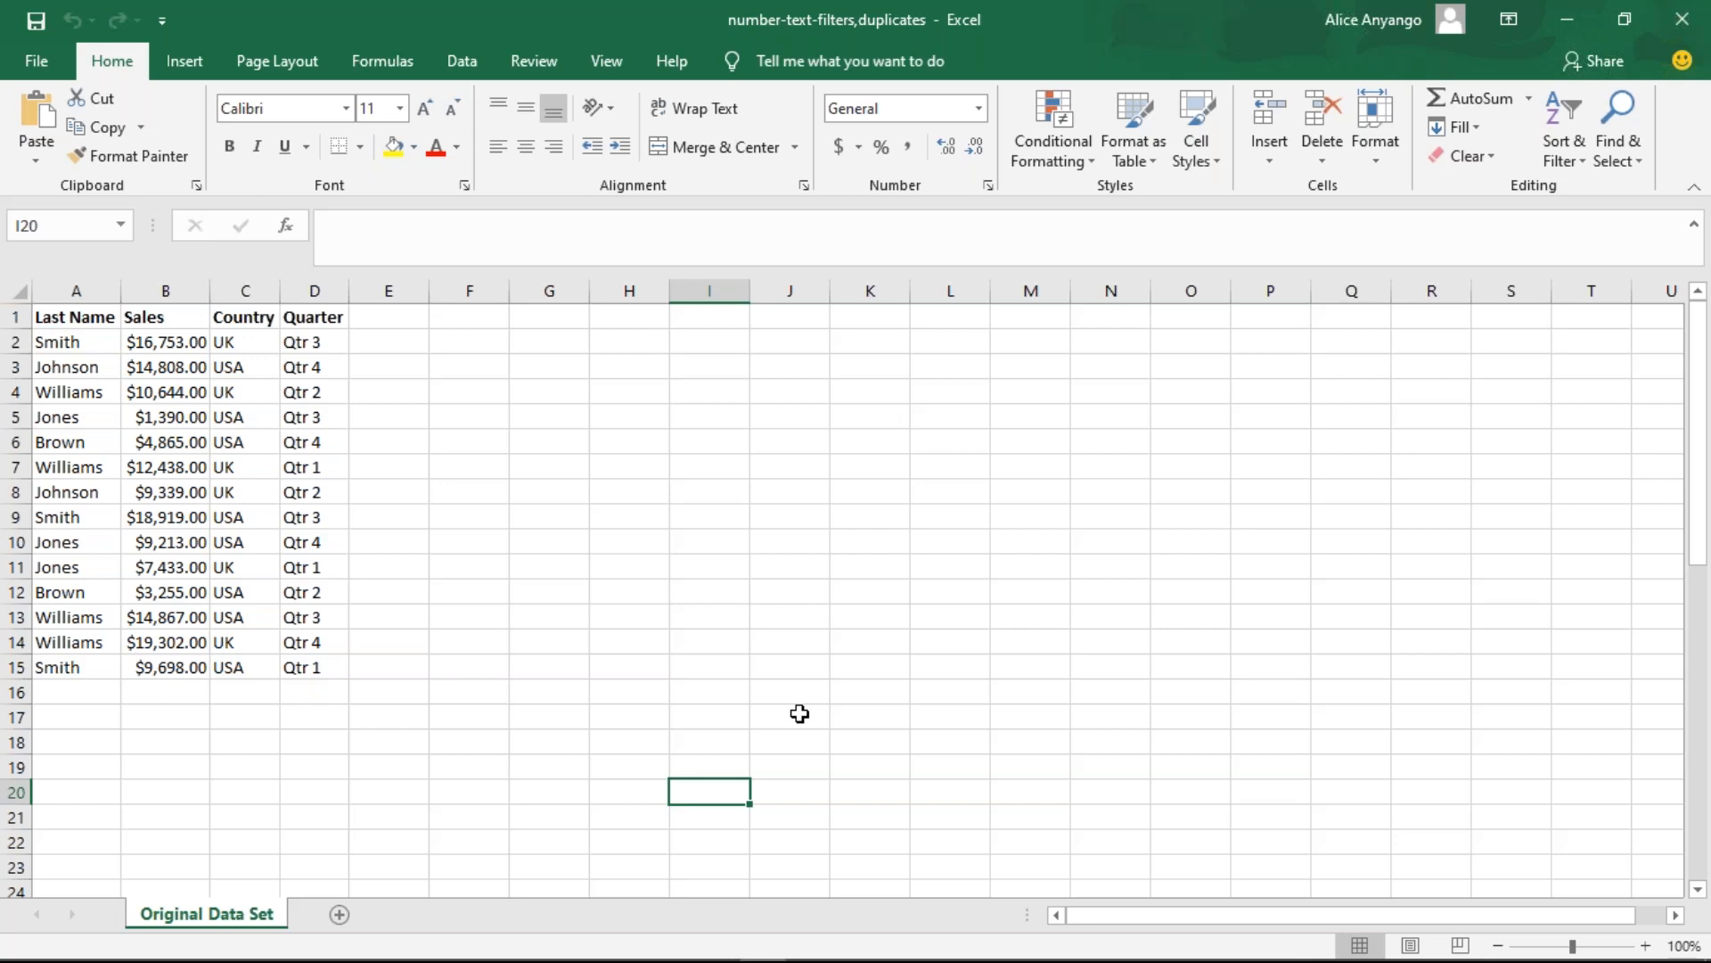
- Turn on filtering for the Sales column
left_click(160, 290)
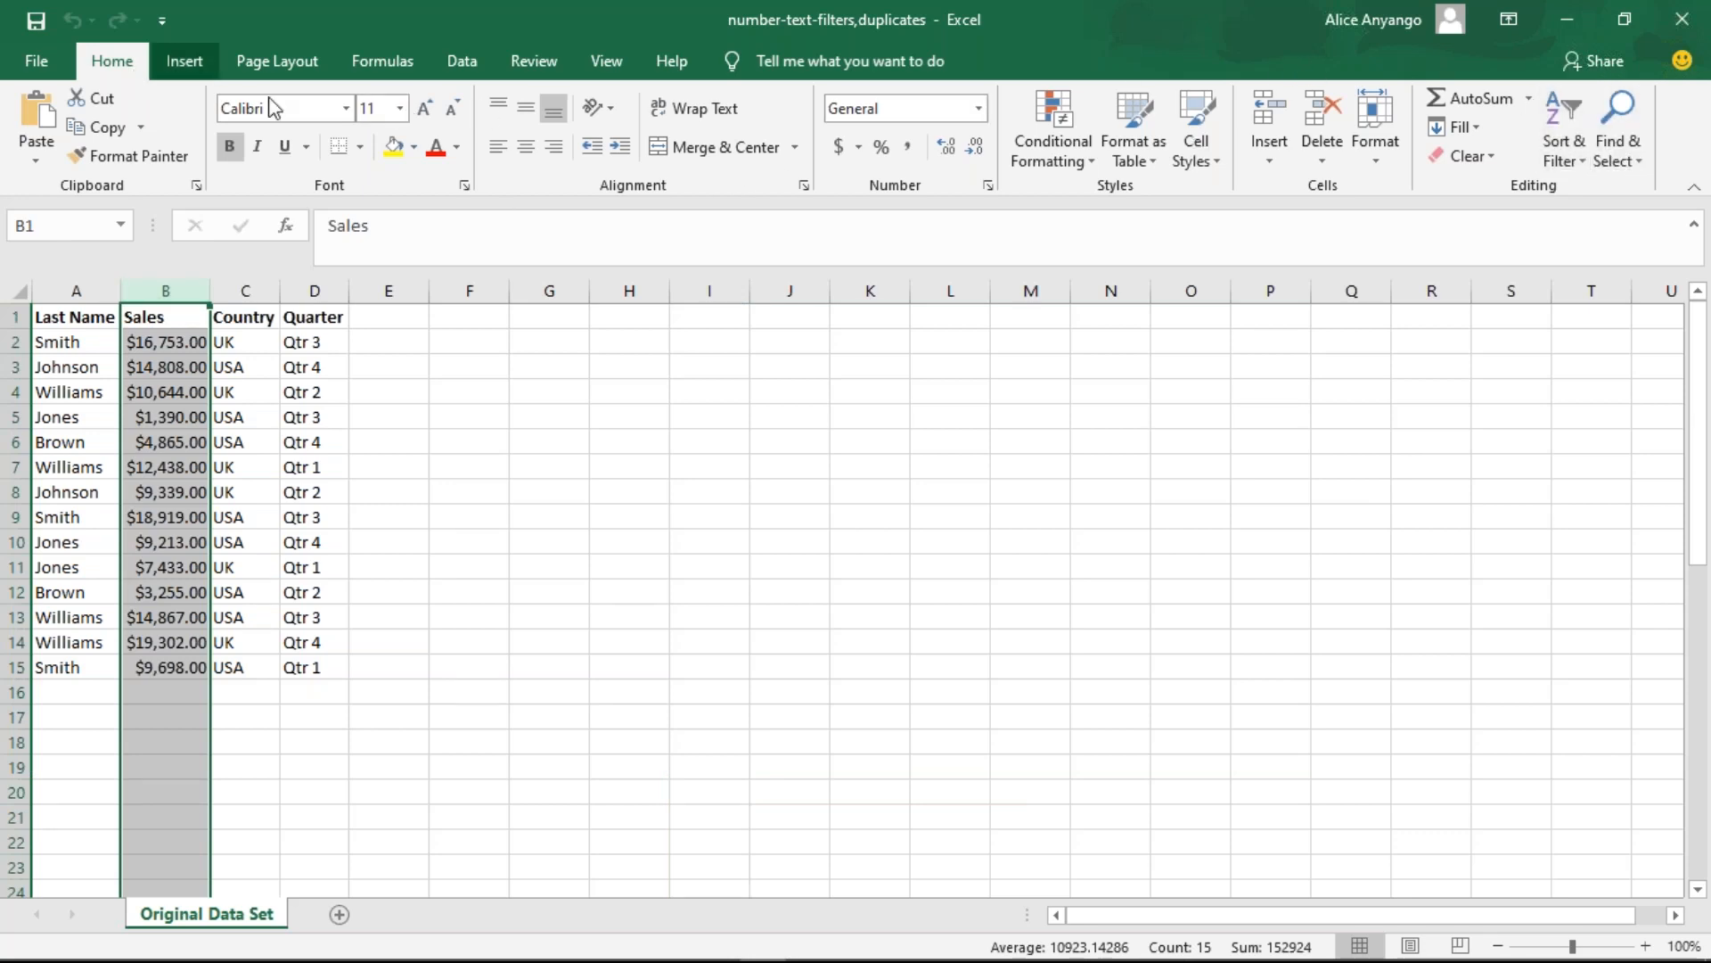
left_click(1561, 160)
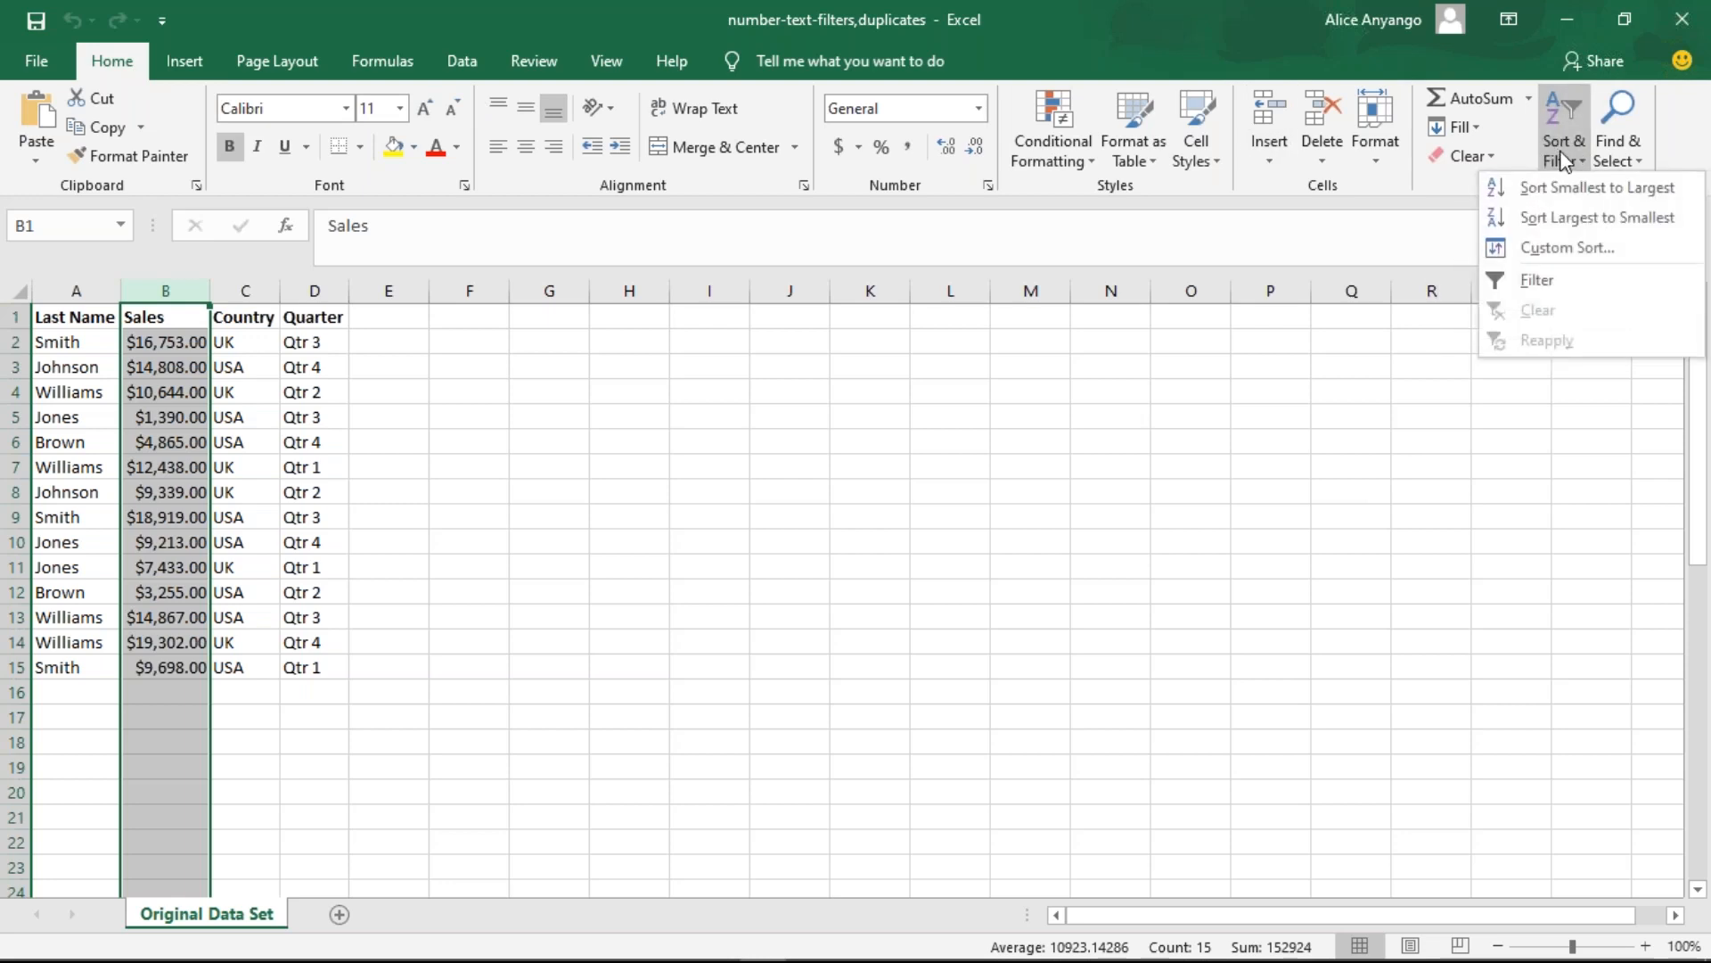
left_click(1537, 280)
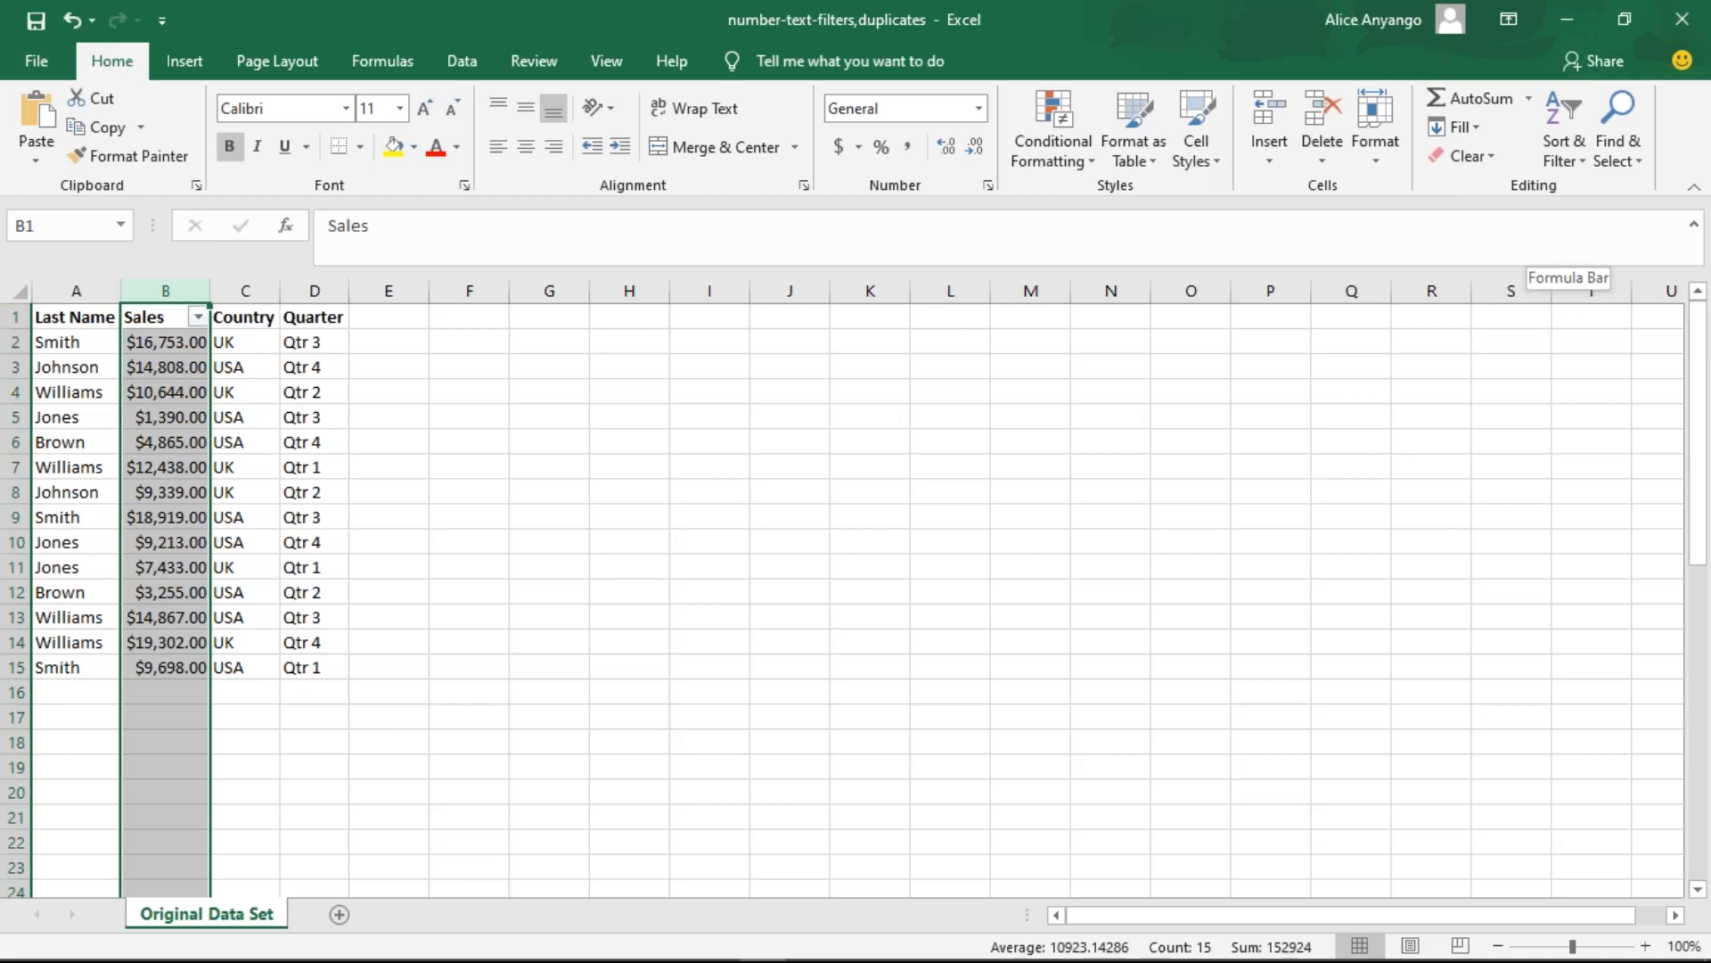
right_click(175, 343)
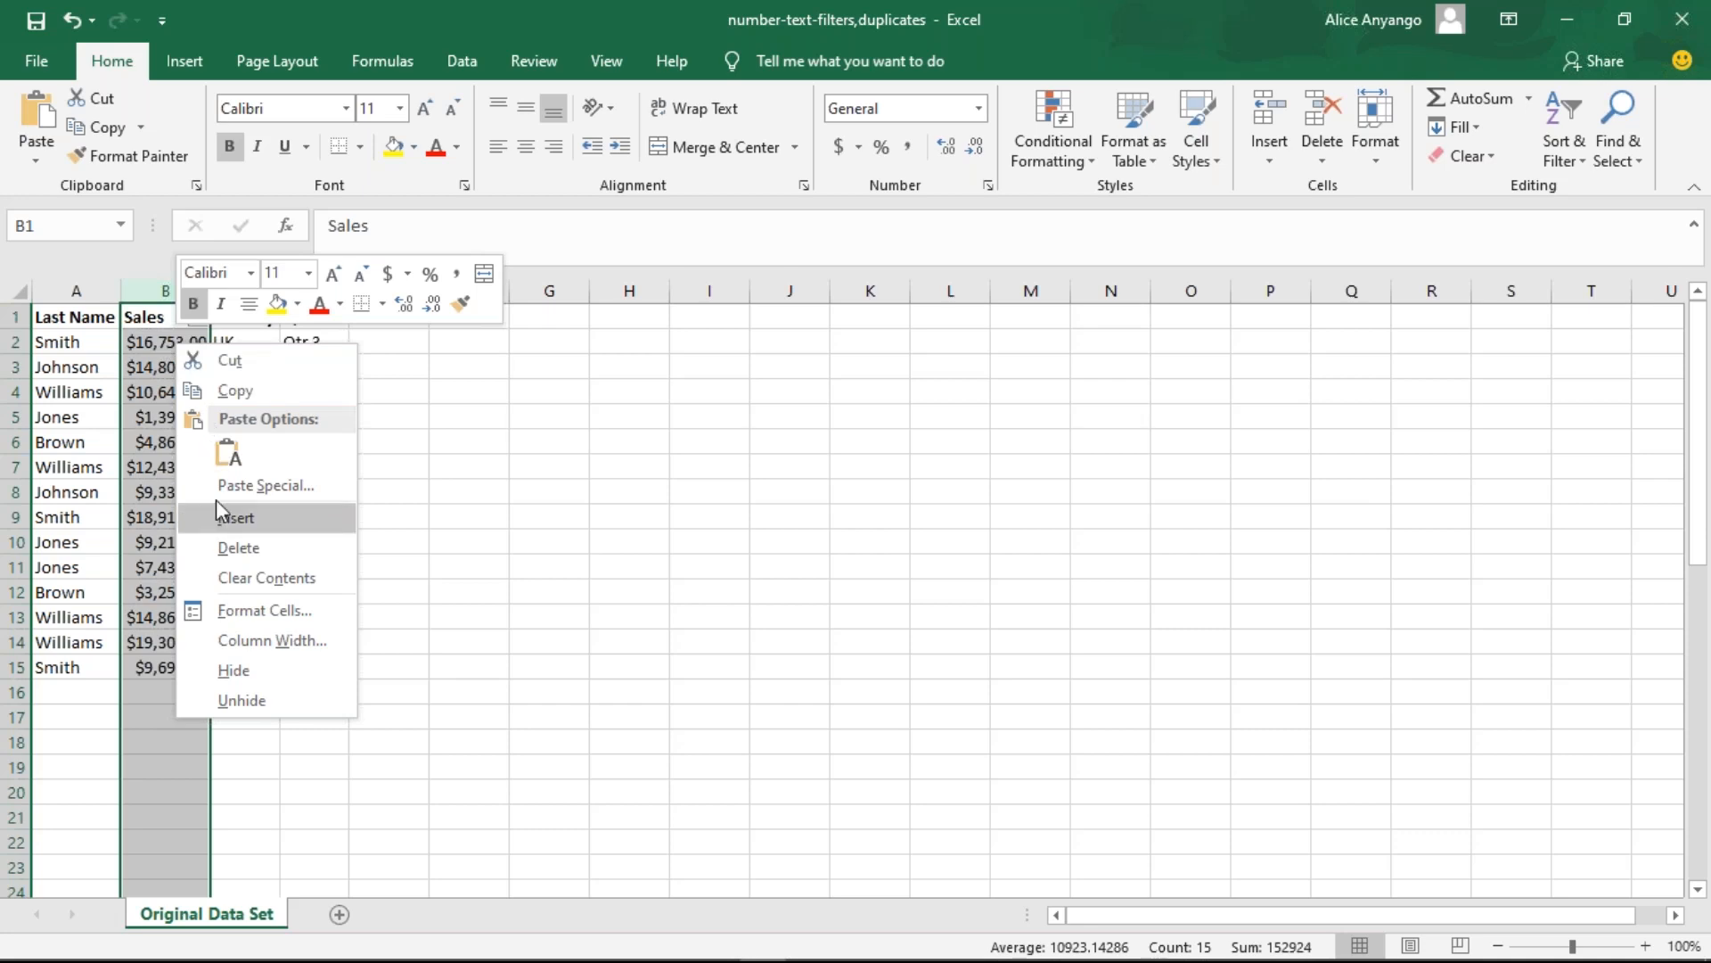
left_click(151, 346)
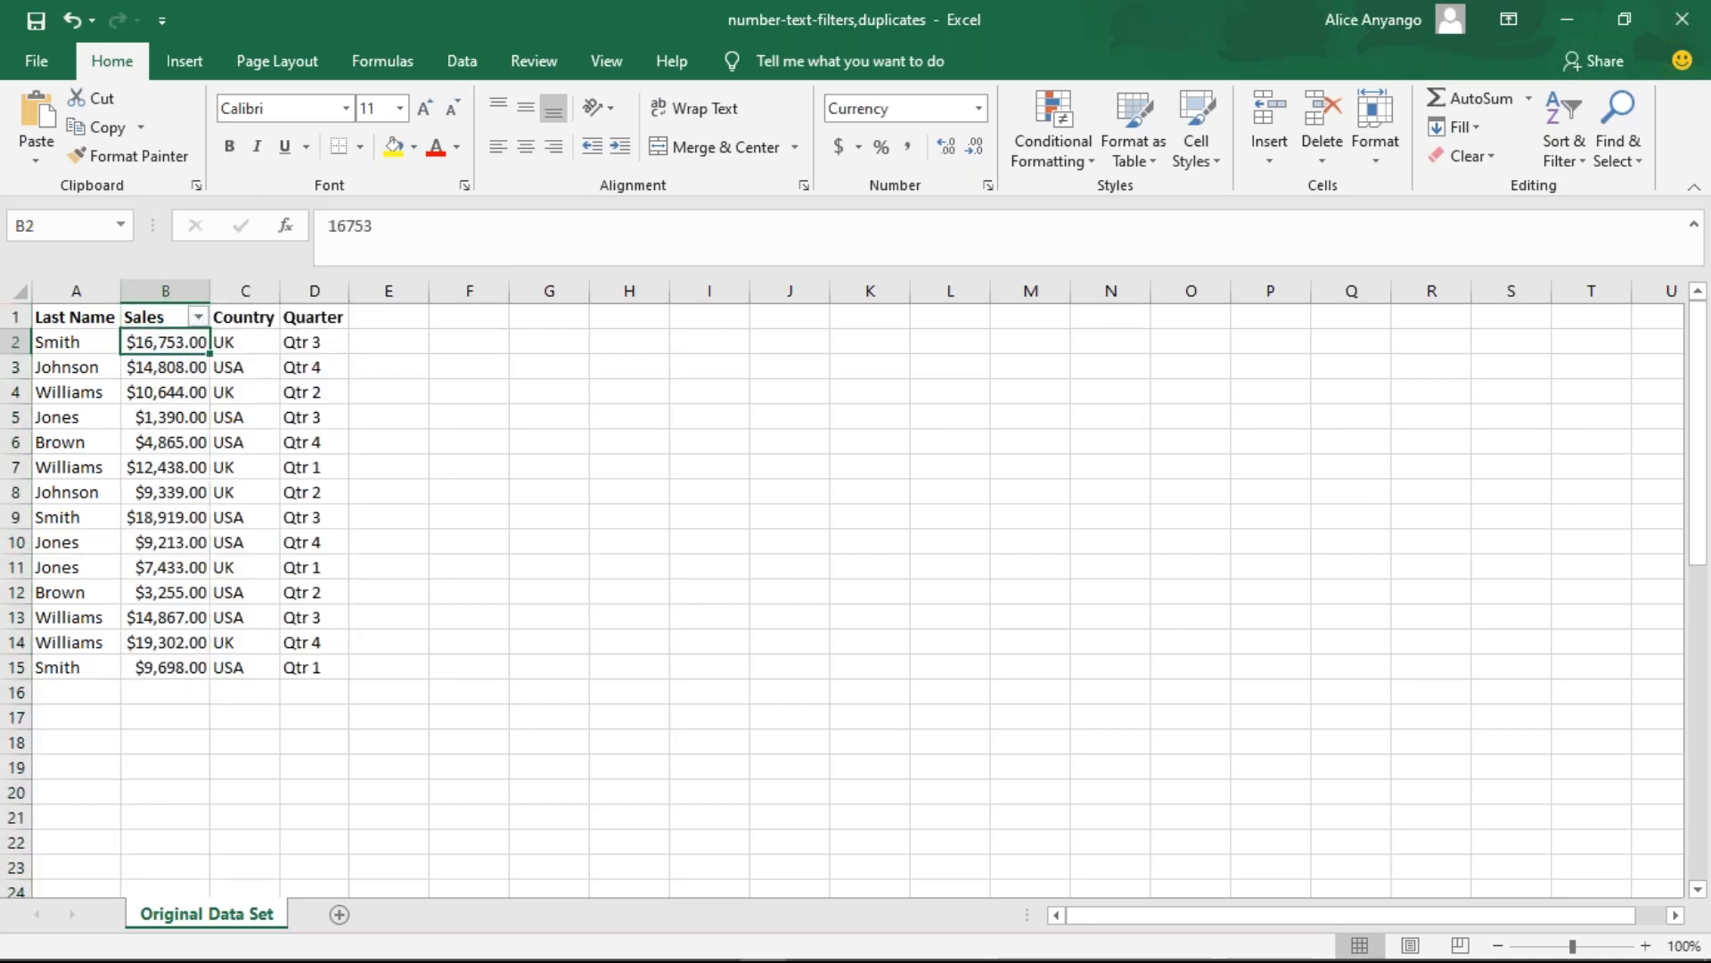
right_click(156, 347)
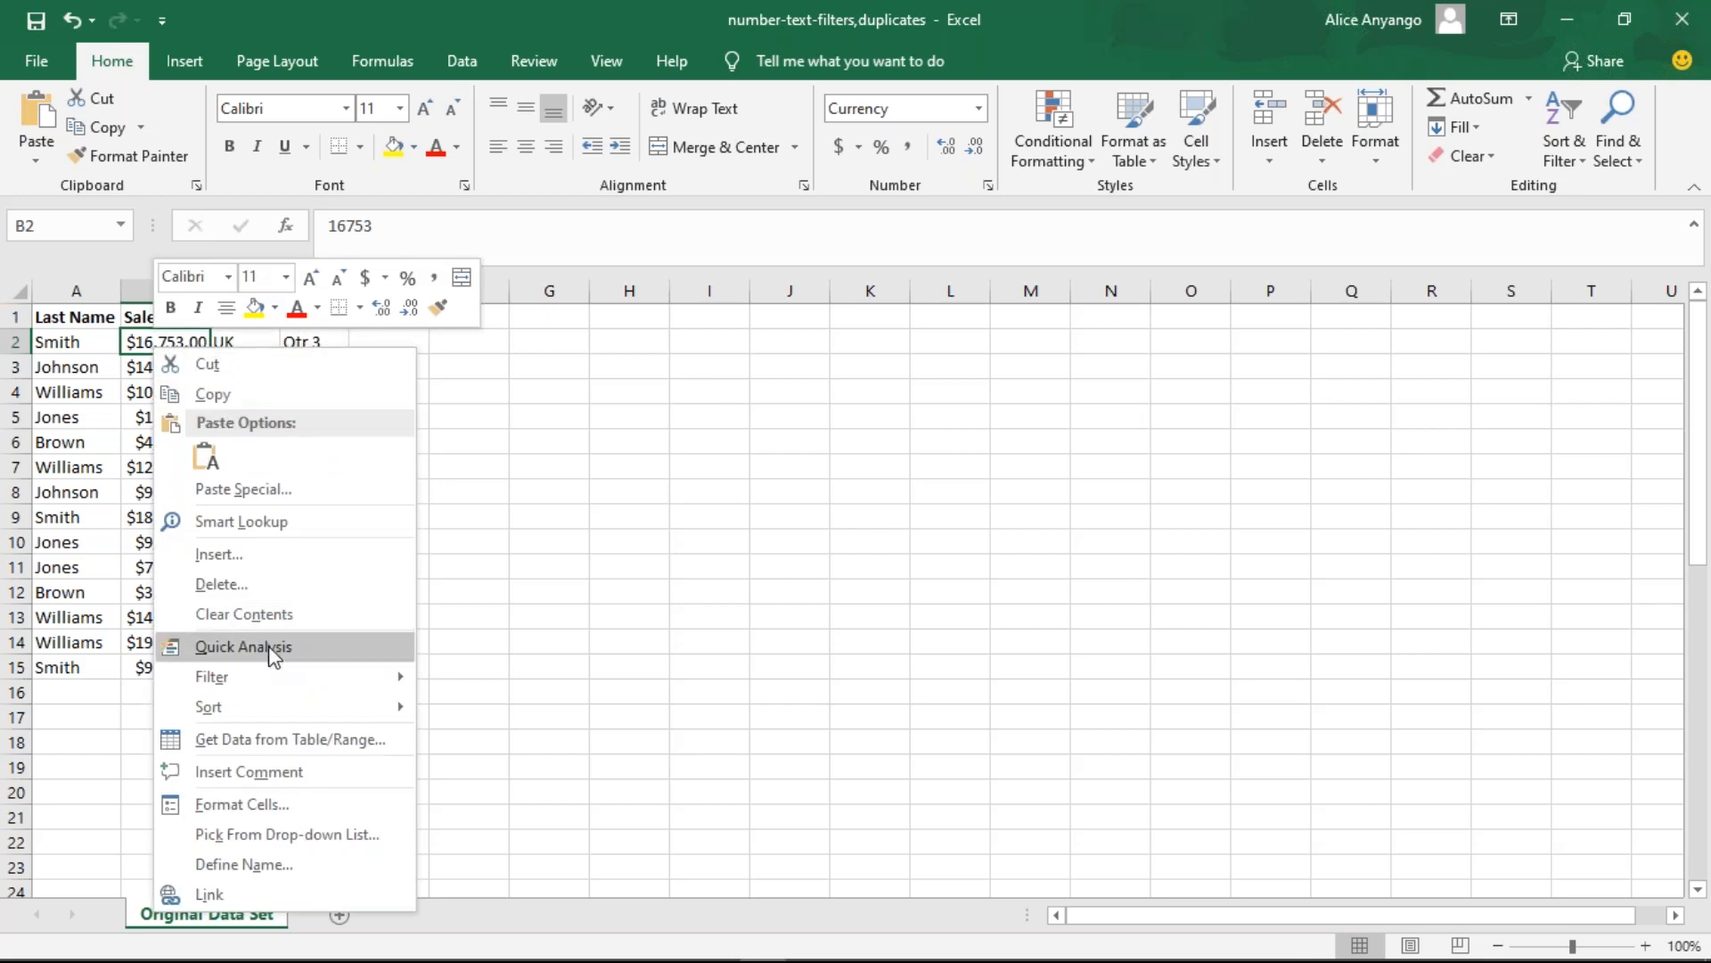
mouse_move(355, 683)
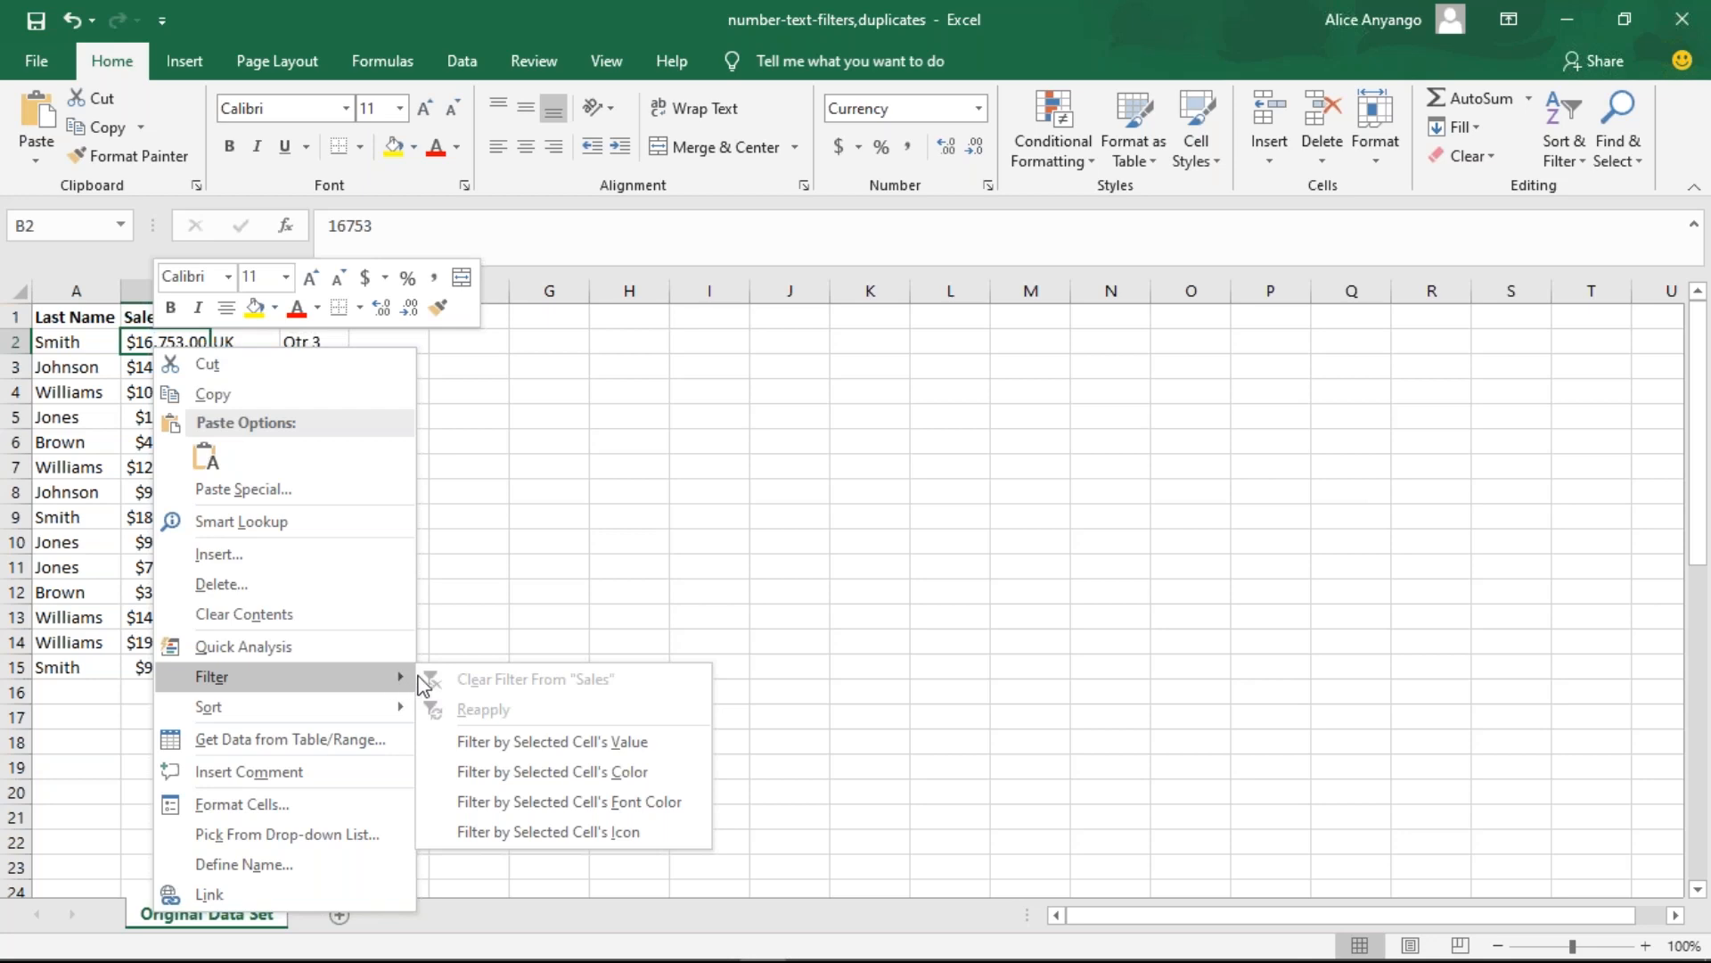
left_click(585, 581)
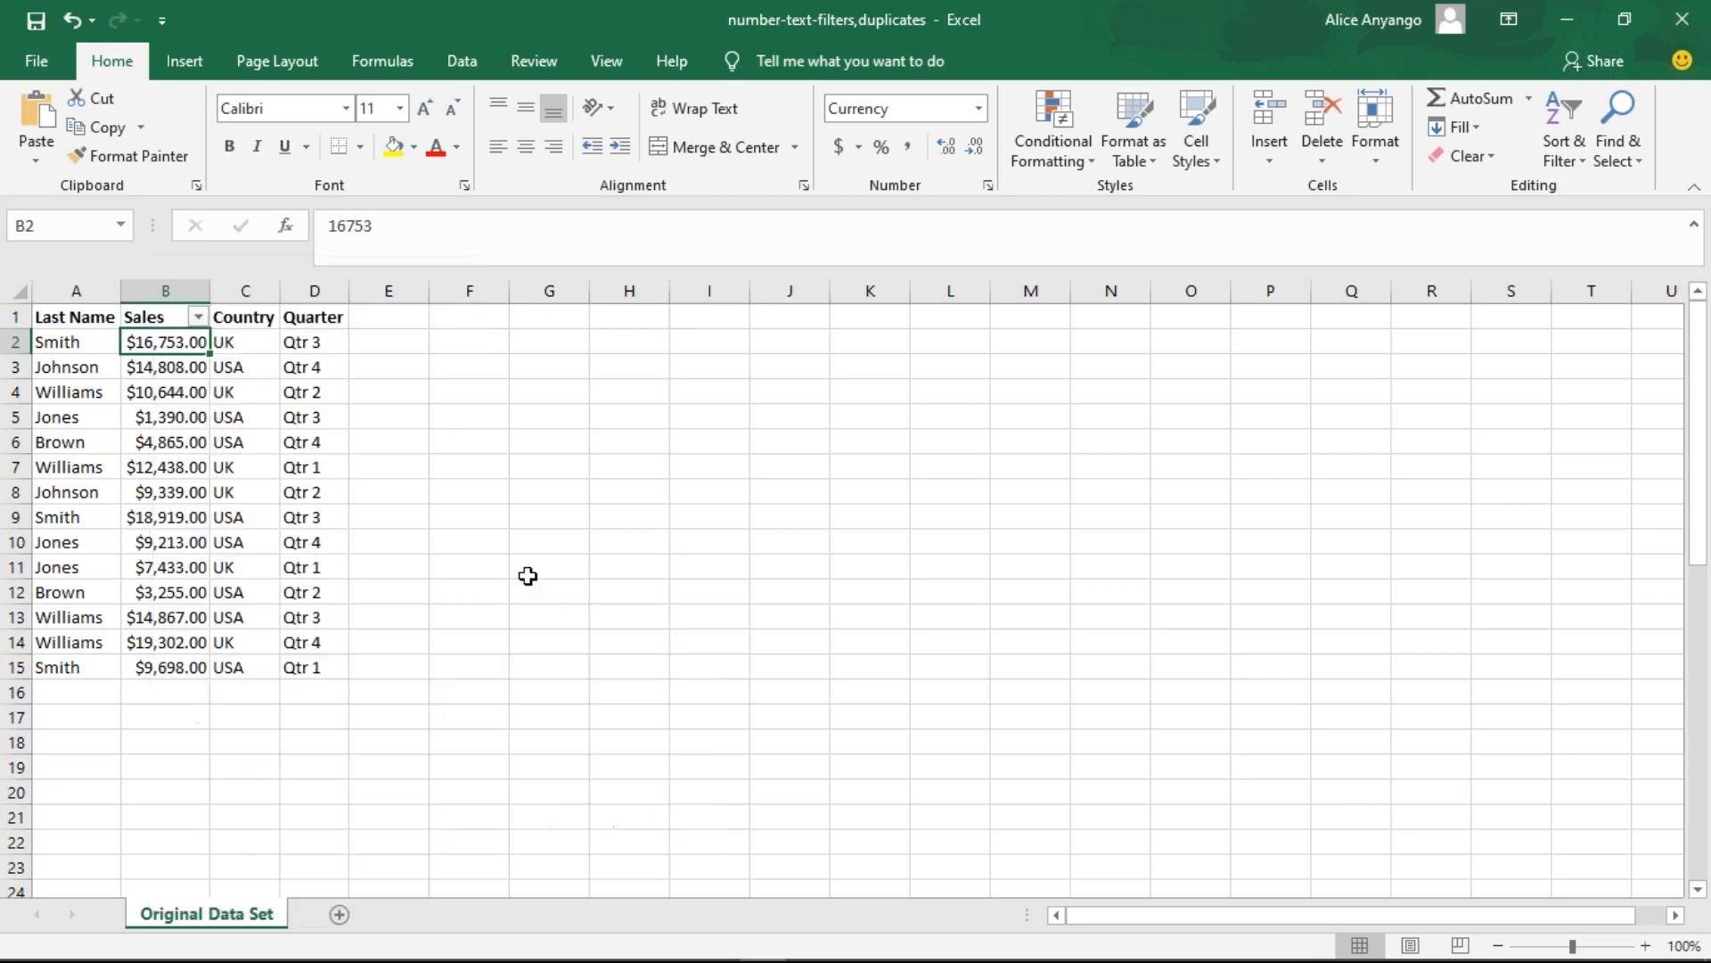
- Apply a number filter to the Sales column showing only values greater than 1000
left_click(198, 317)
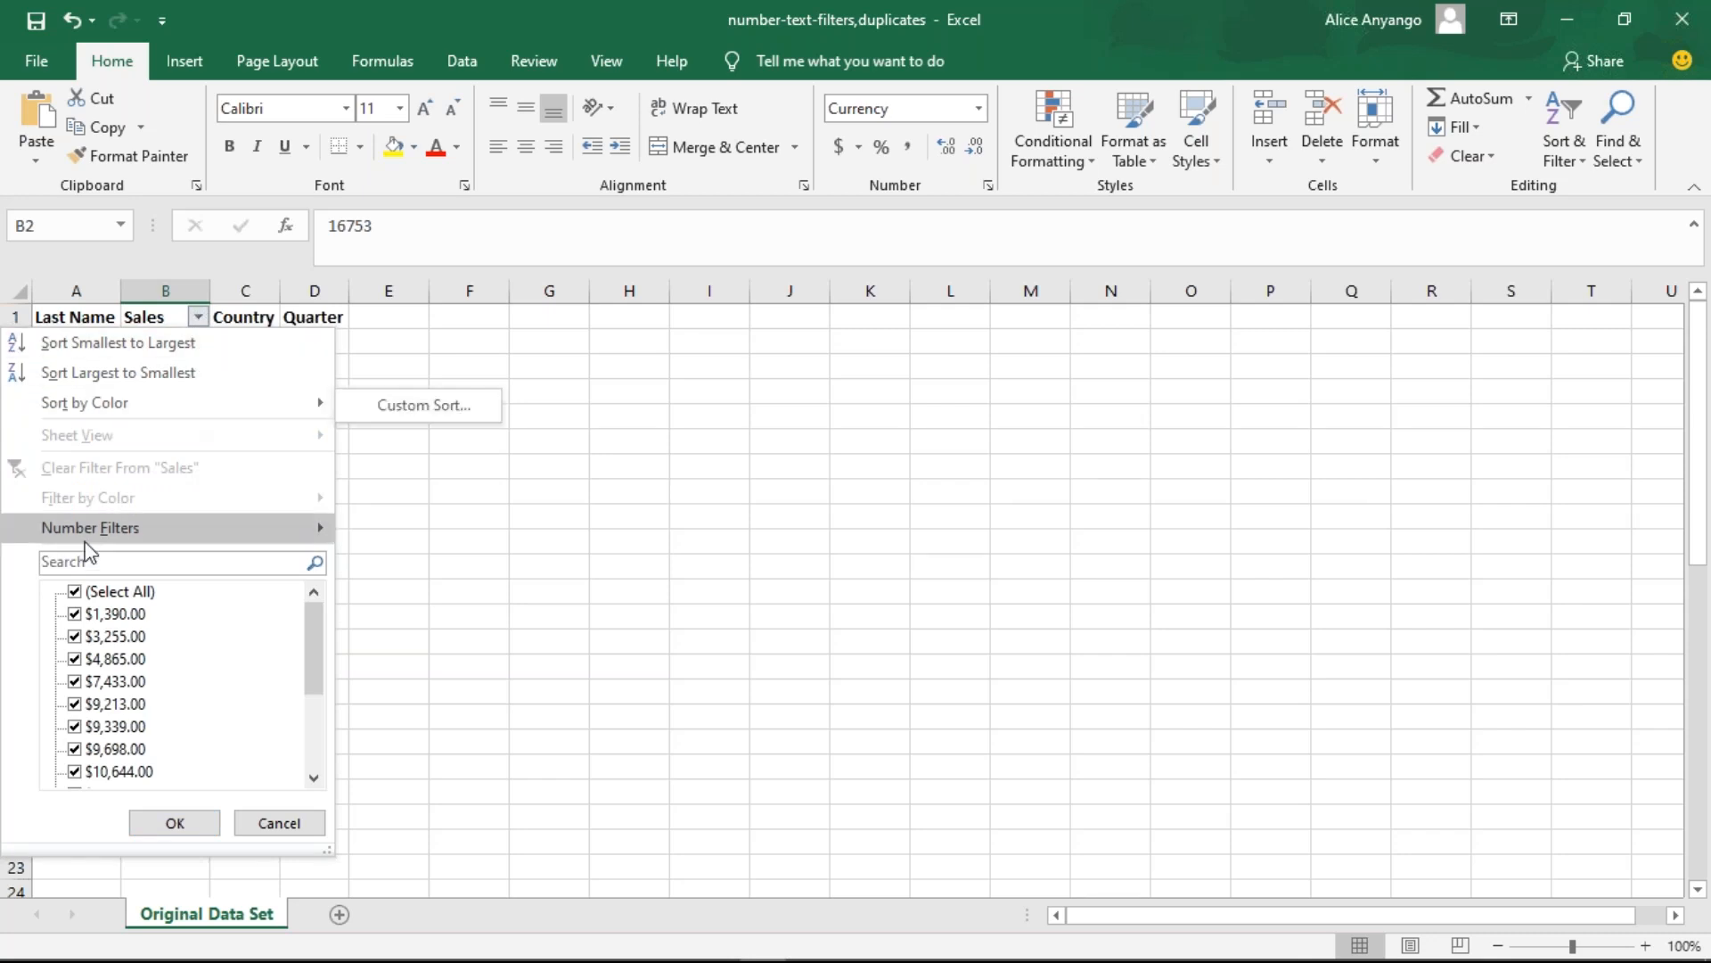
mouse_move(178, 535)
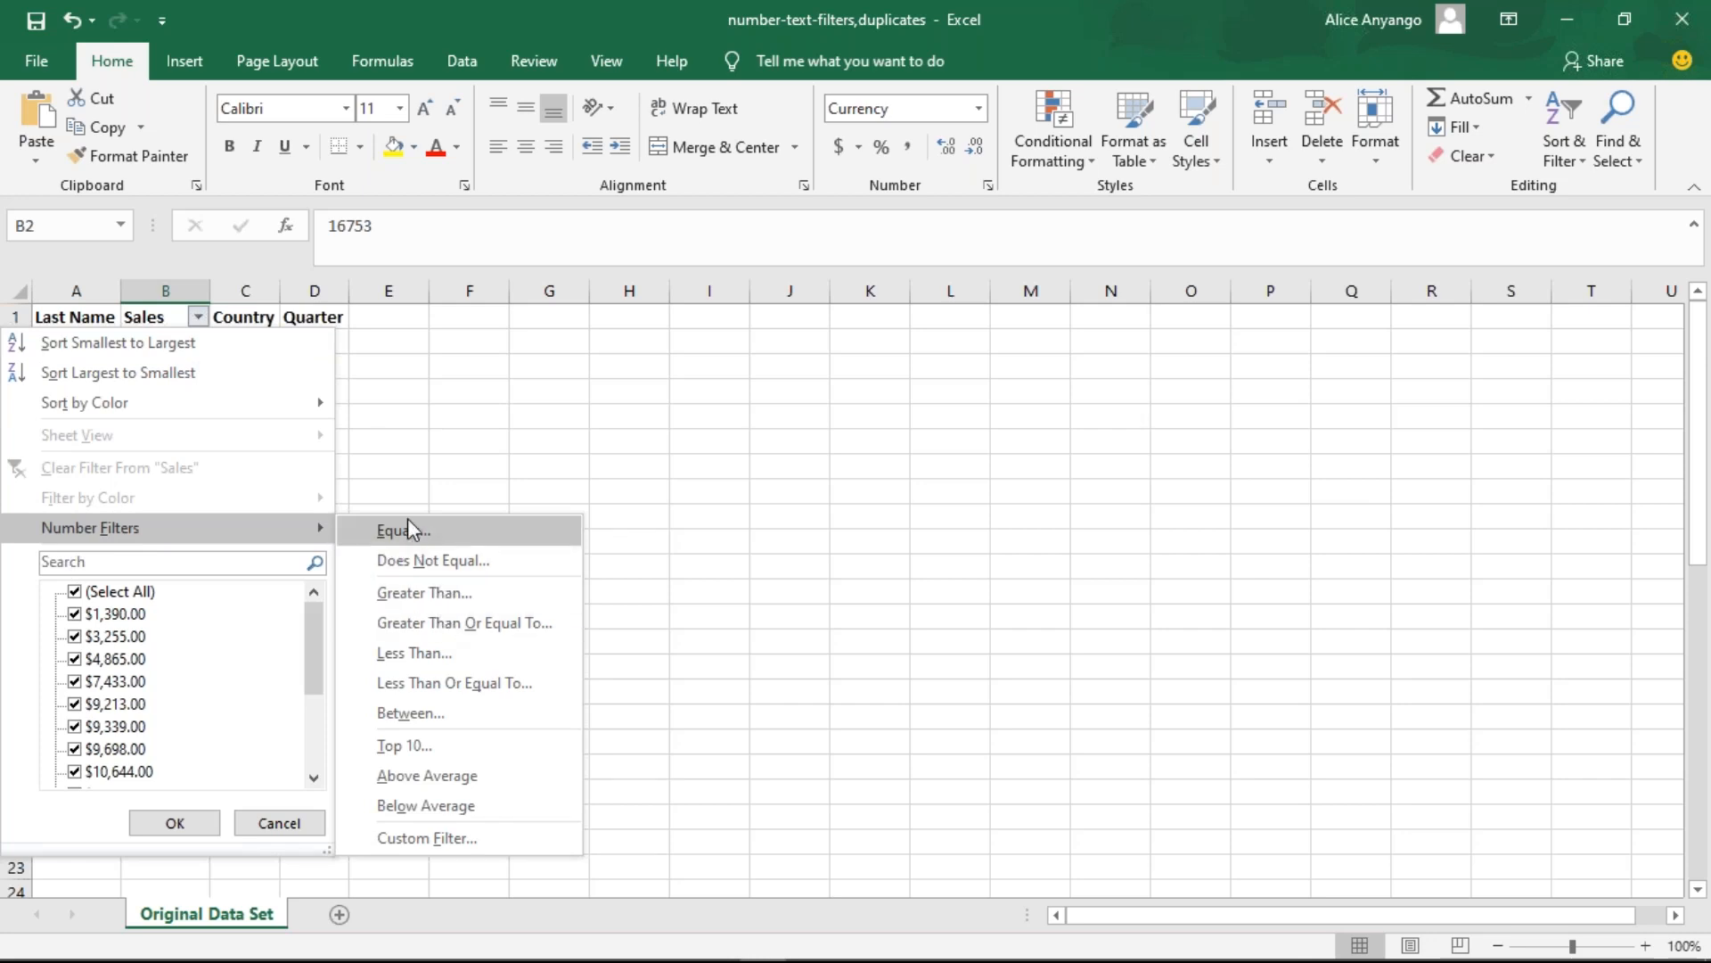
left_click(425, 588)
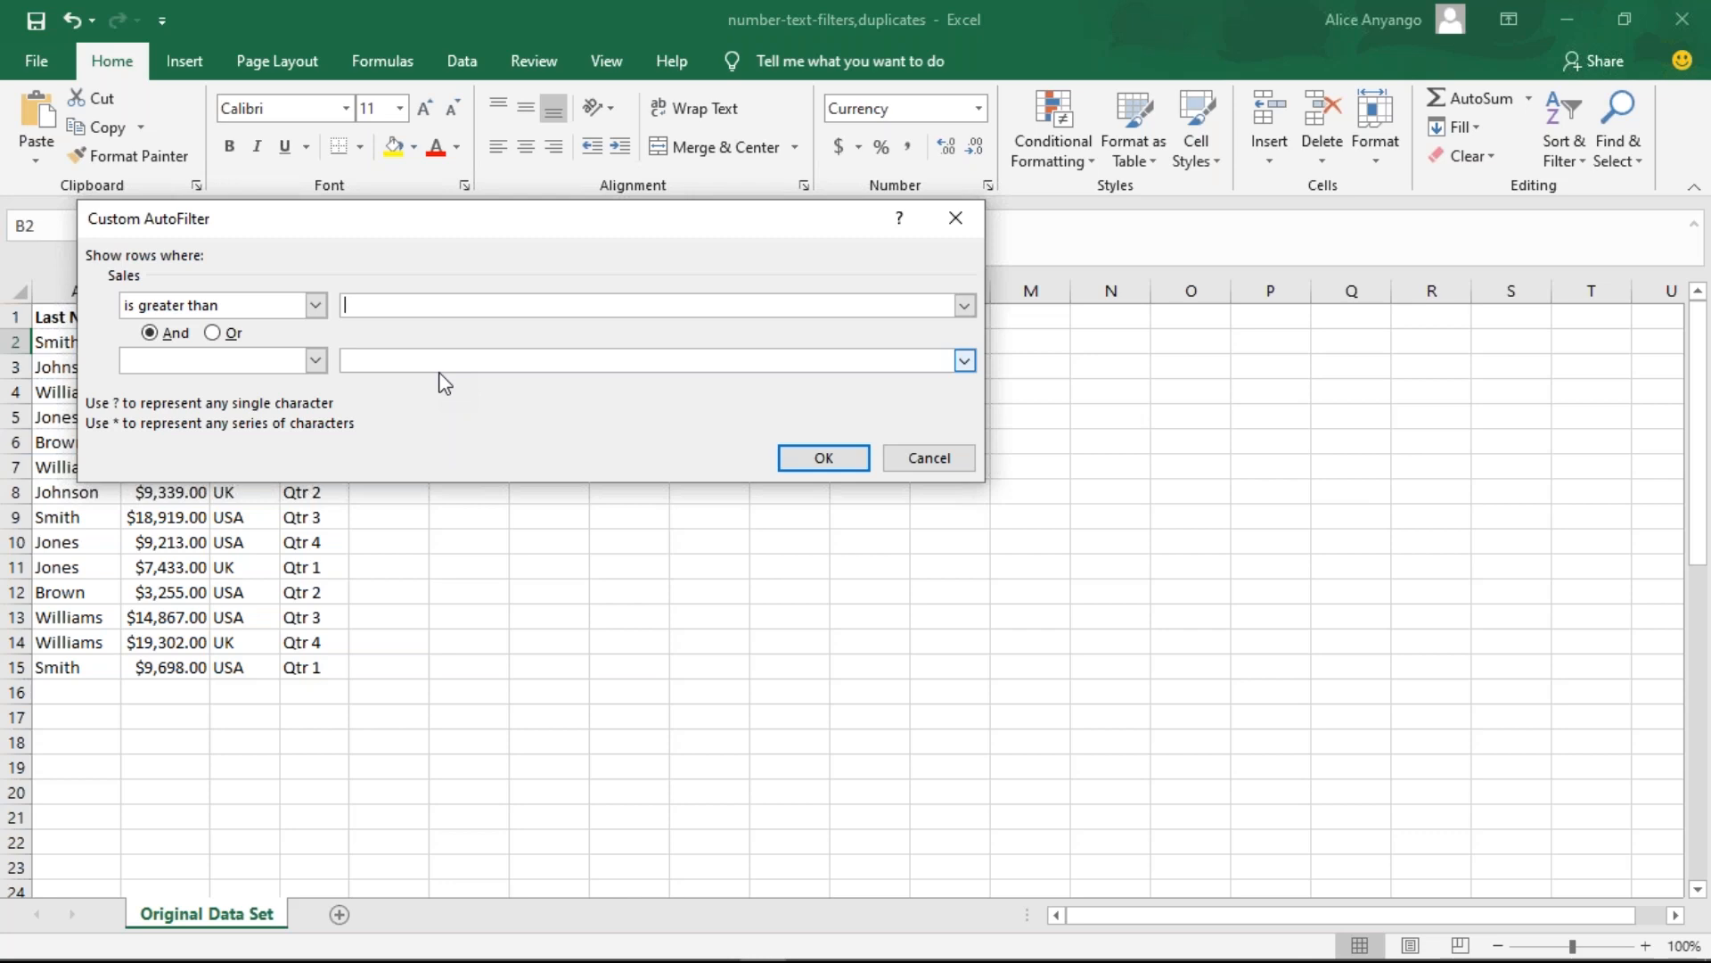
type("1000")
left_click(833, 465)
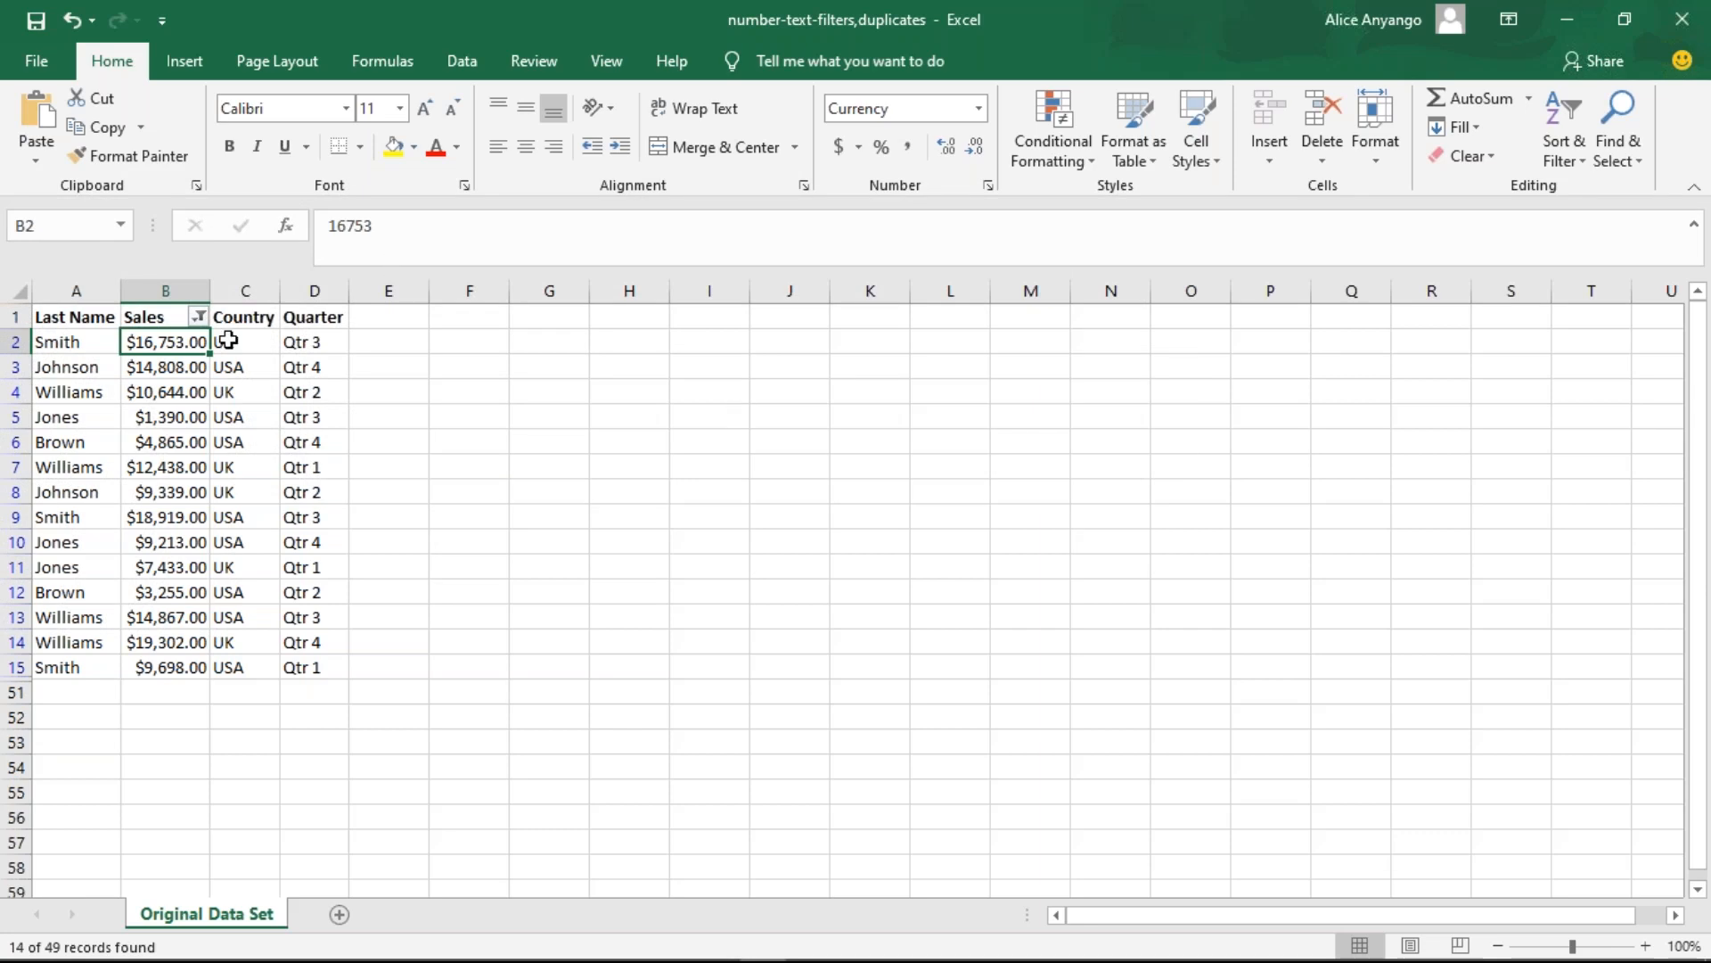
- Change the Sales number filter to show only rows with values greater than 10000
left_click(194, 317)
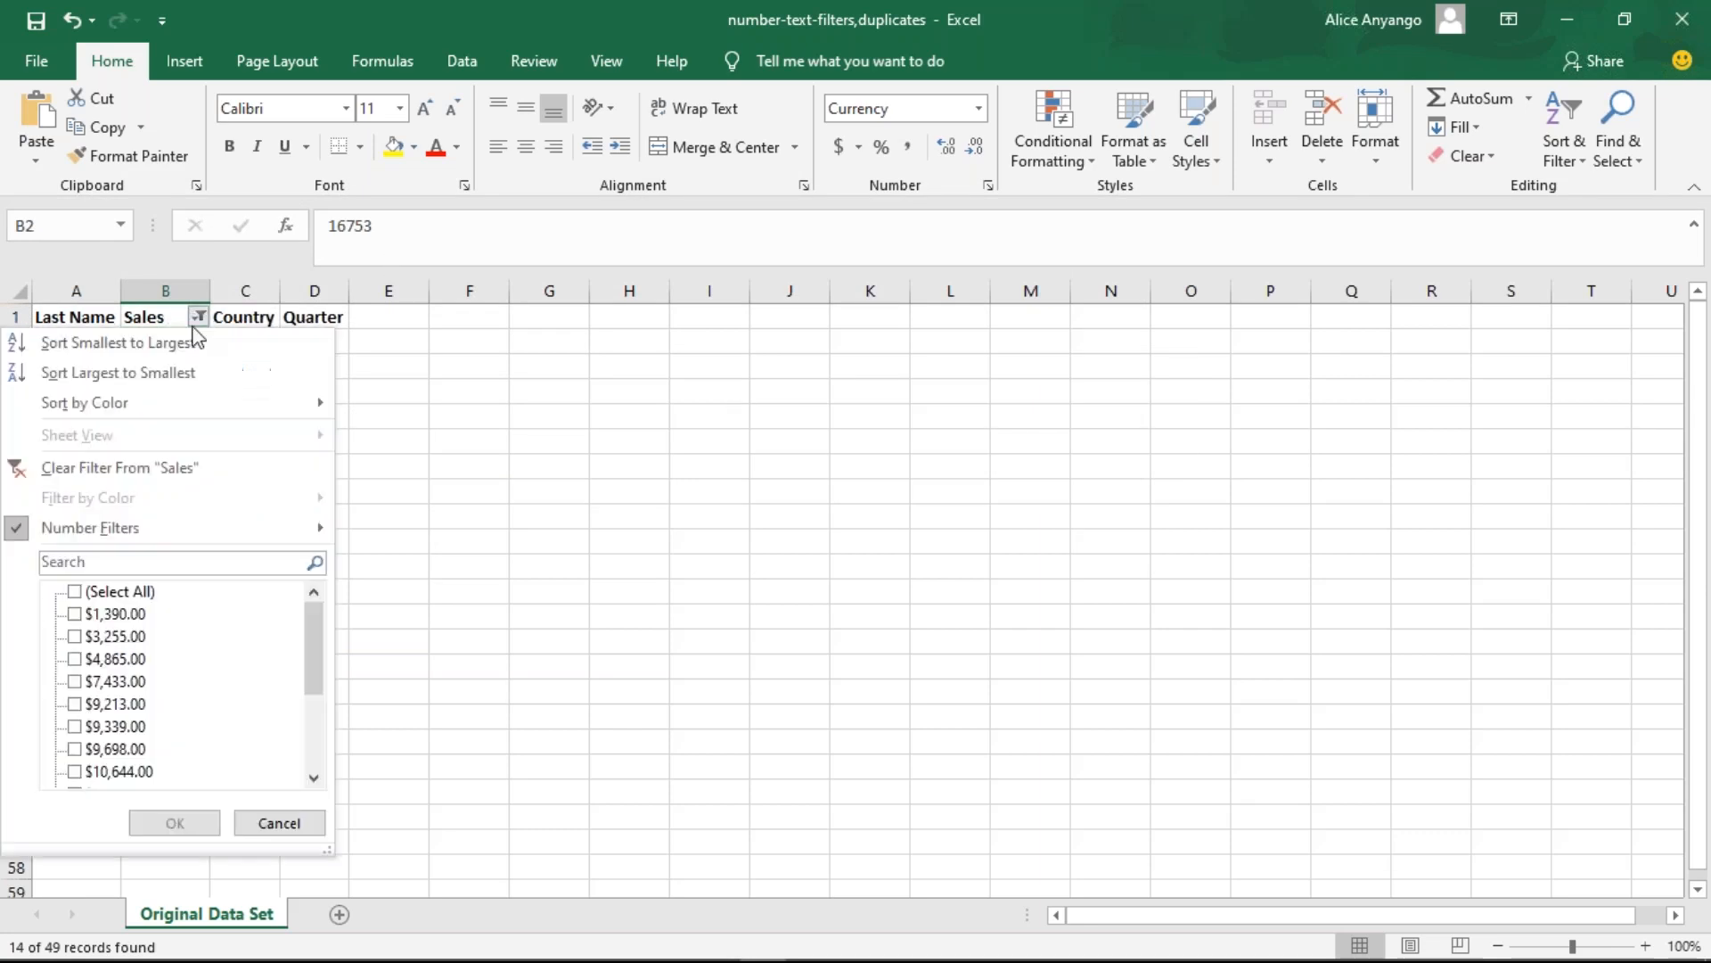
left_click(557, 424)
left_click(169, 290)
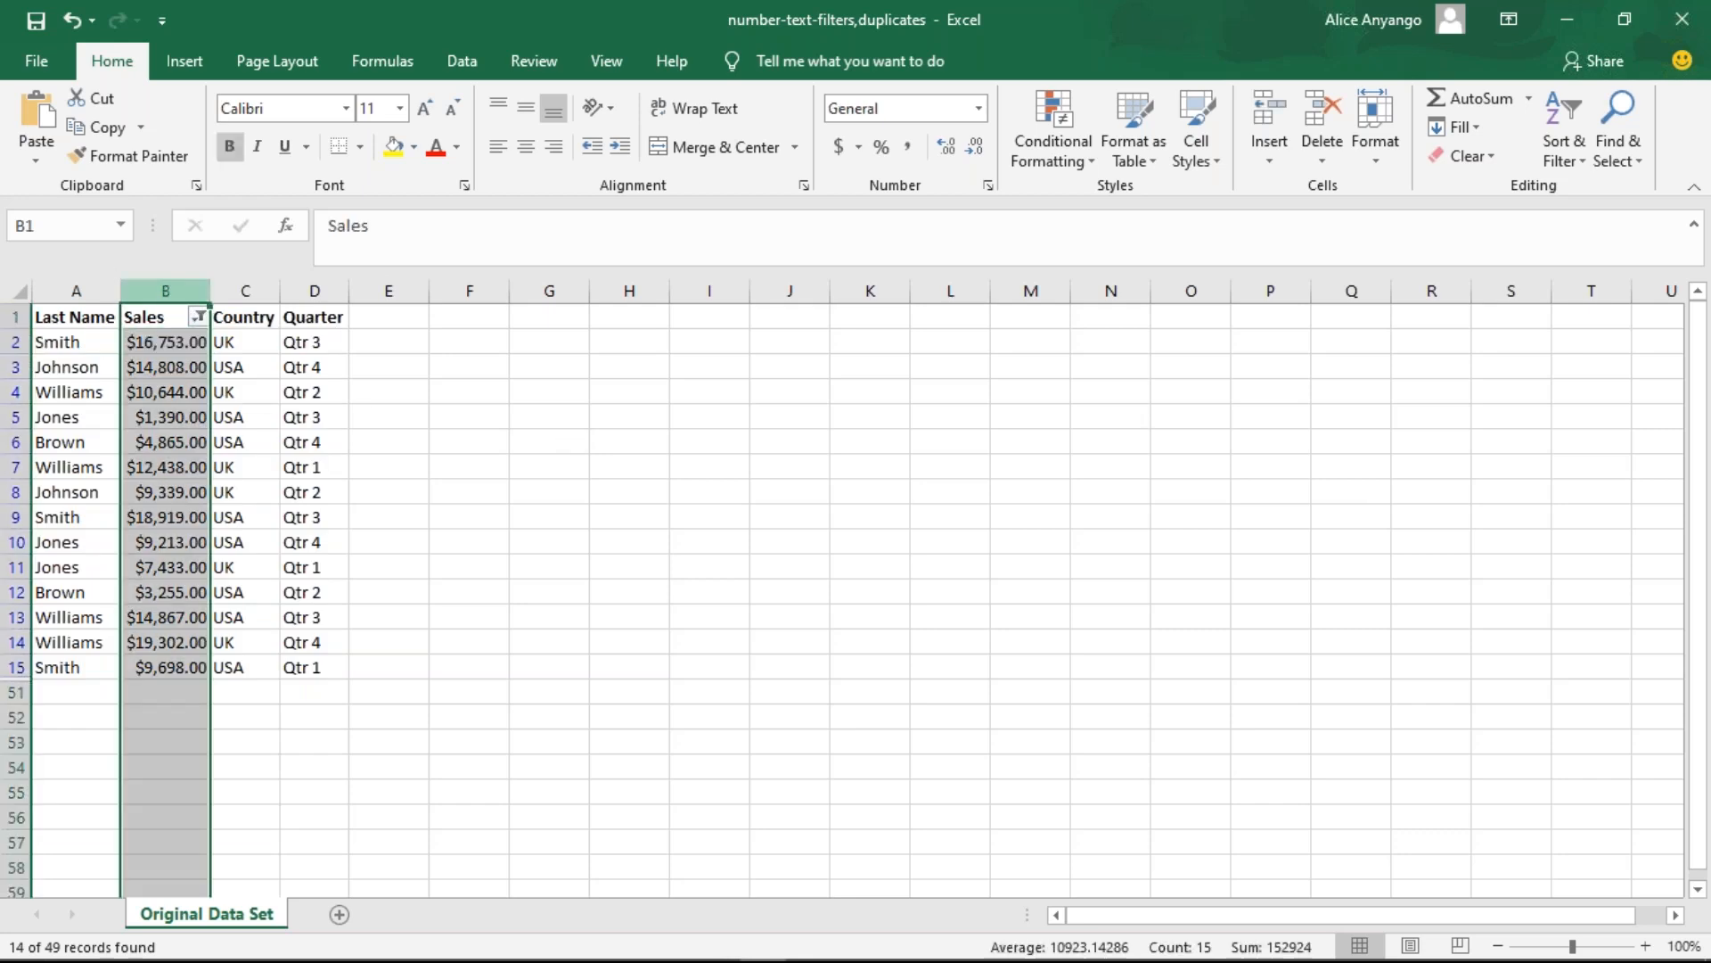
left_click(198, 316)
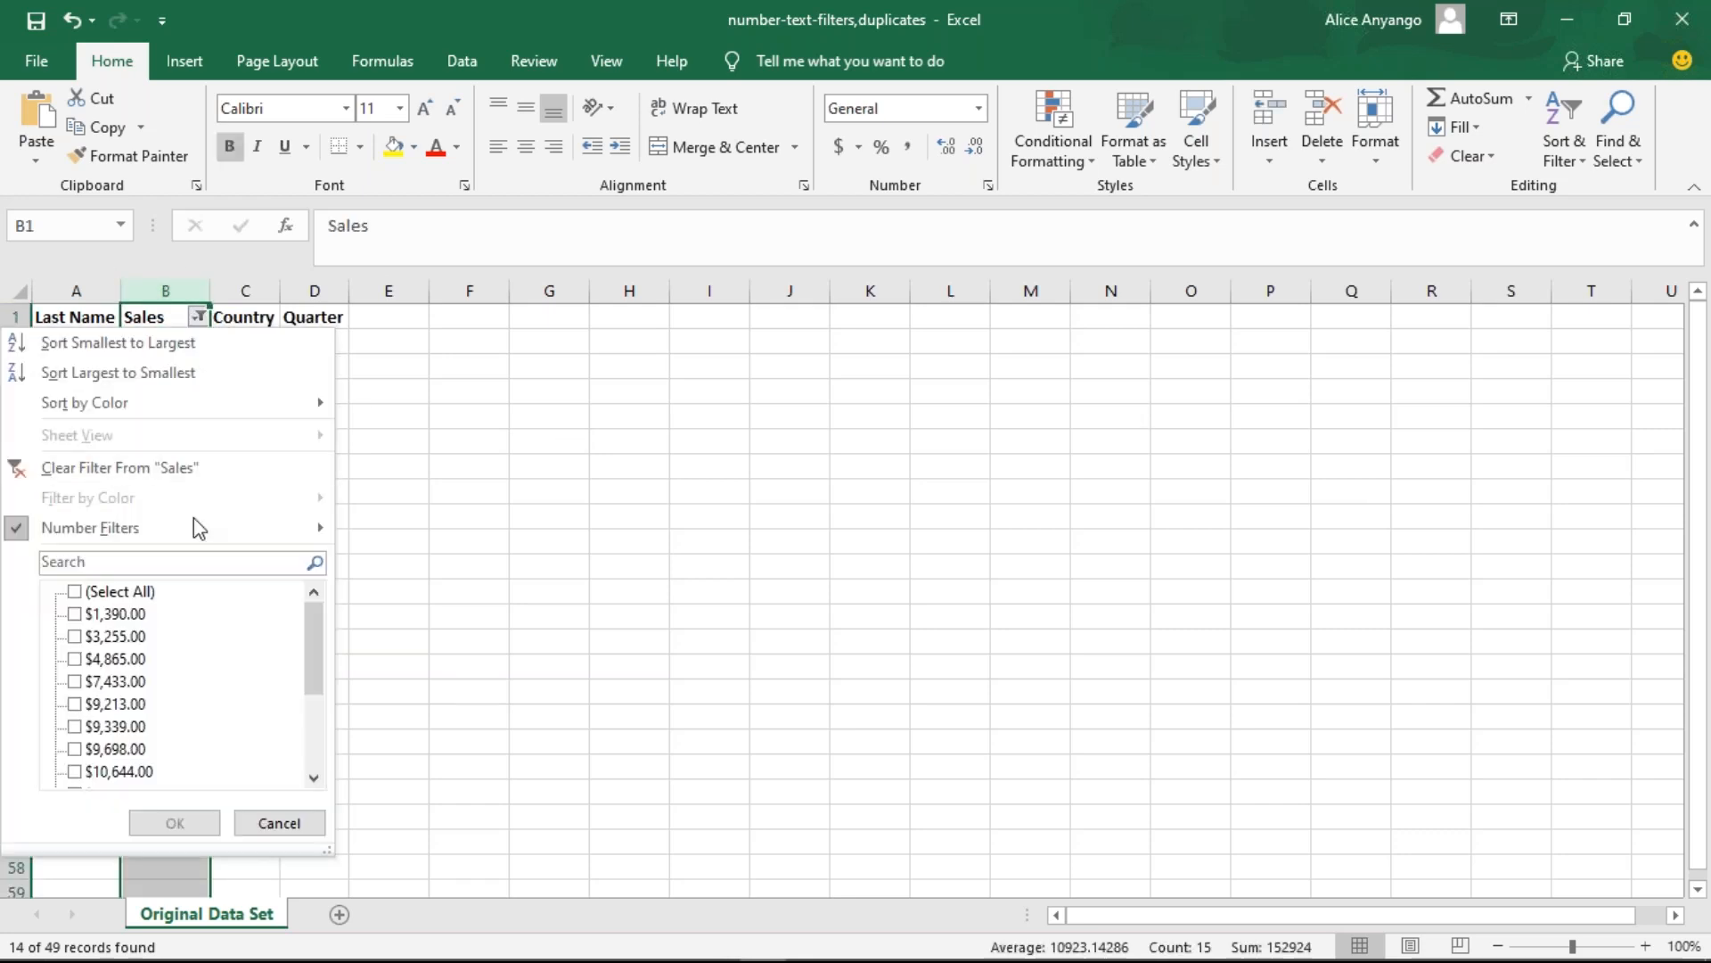
mouse_move(228, 527)
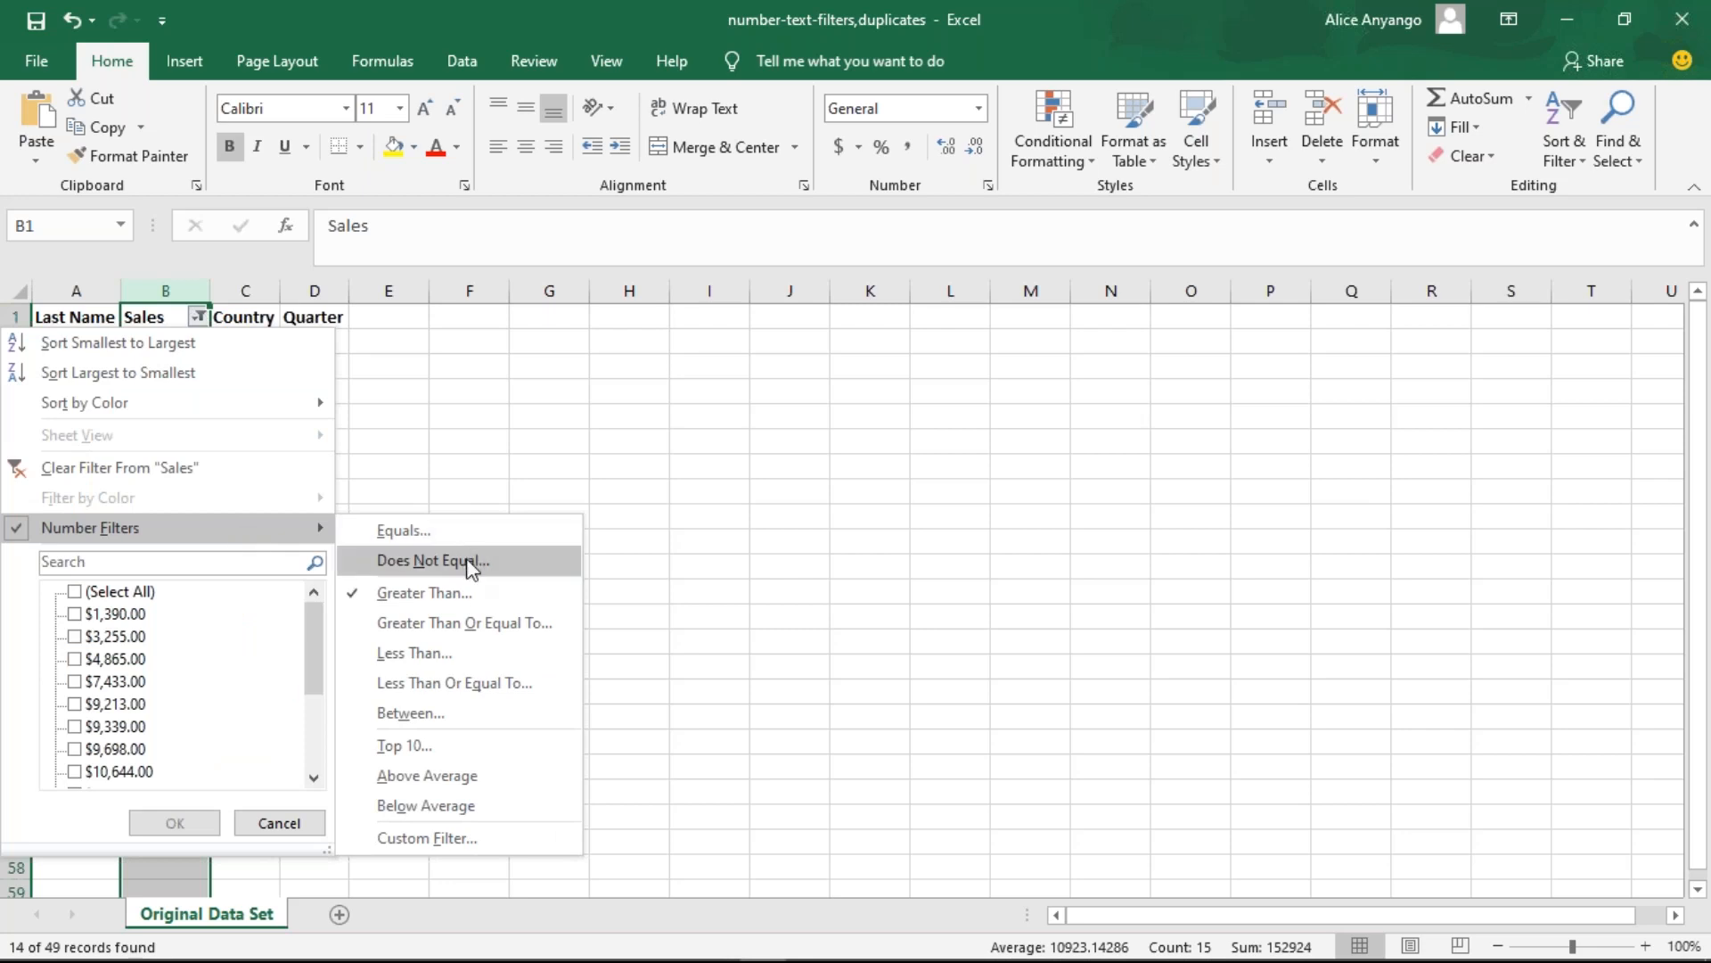
left_click(478, 592)
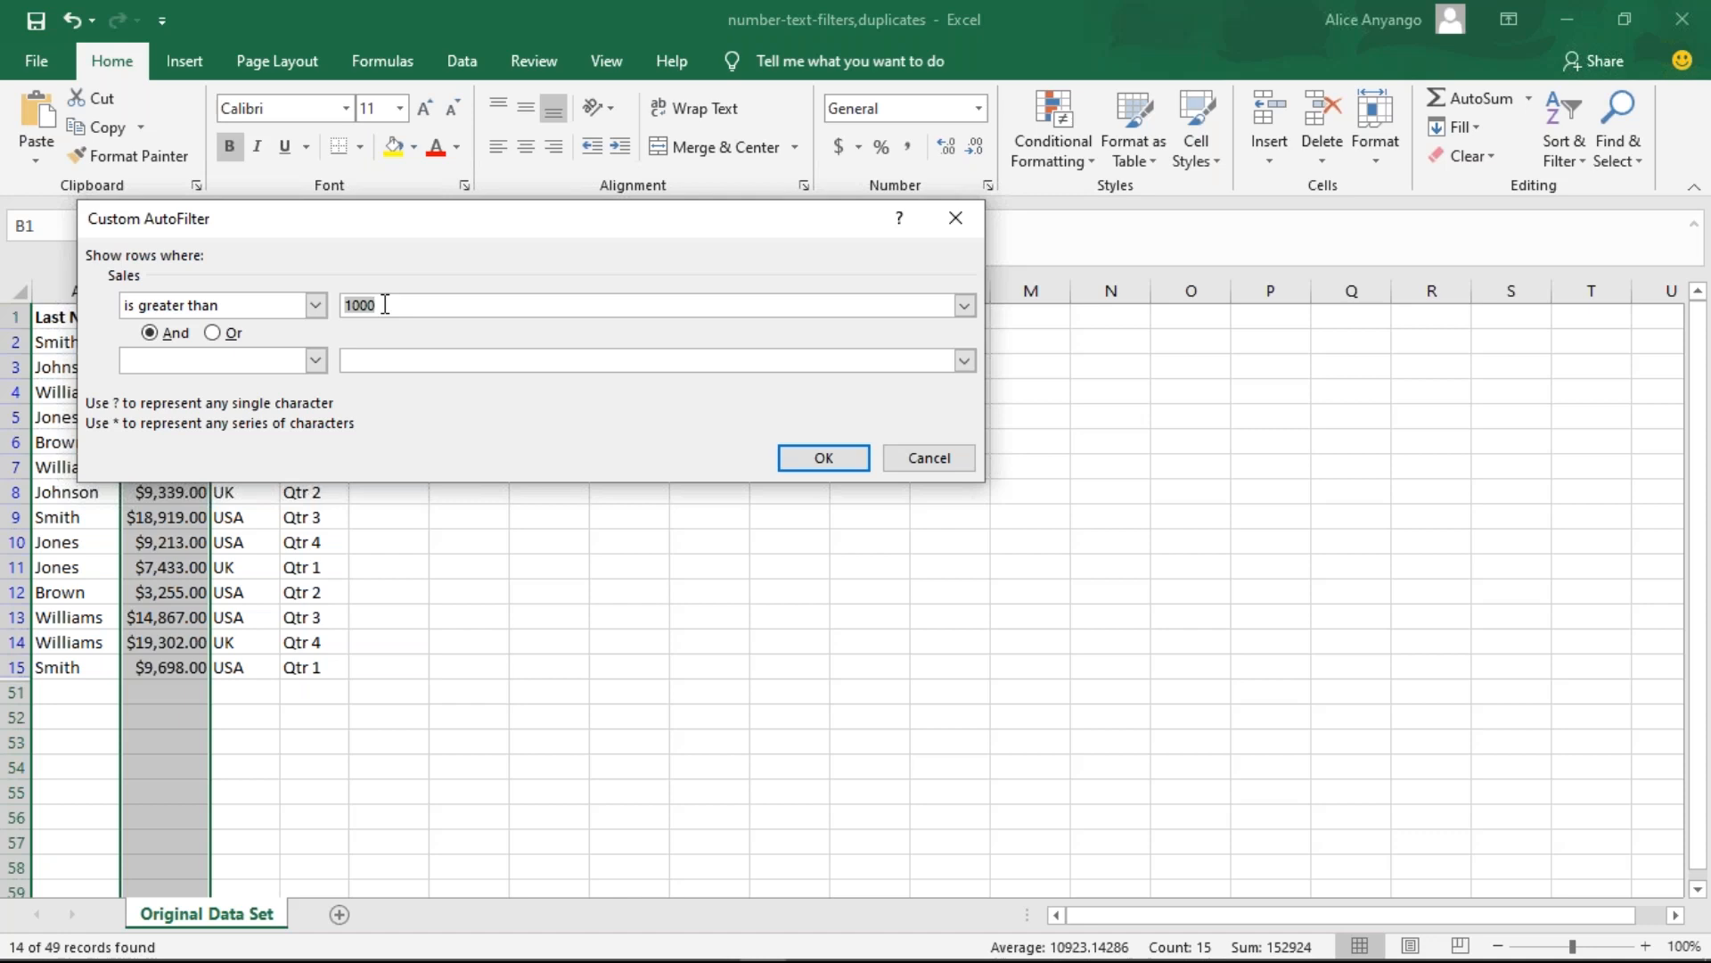
type("0")
key("BackSpace")
type("10000")
left_click(828, 461)
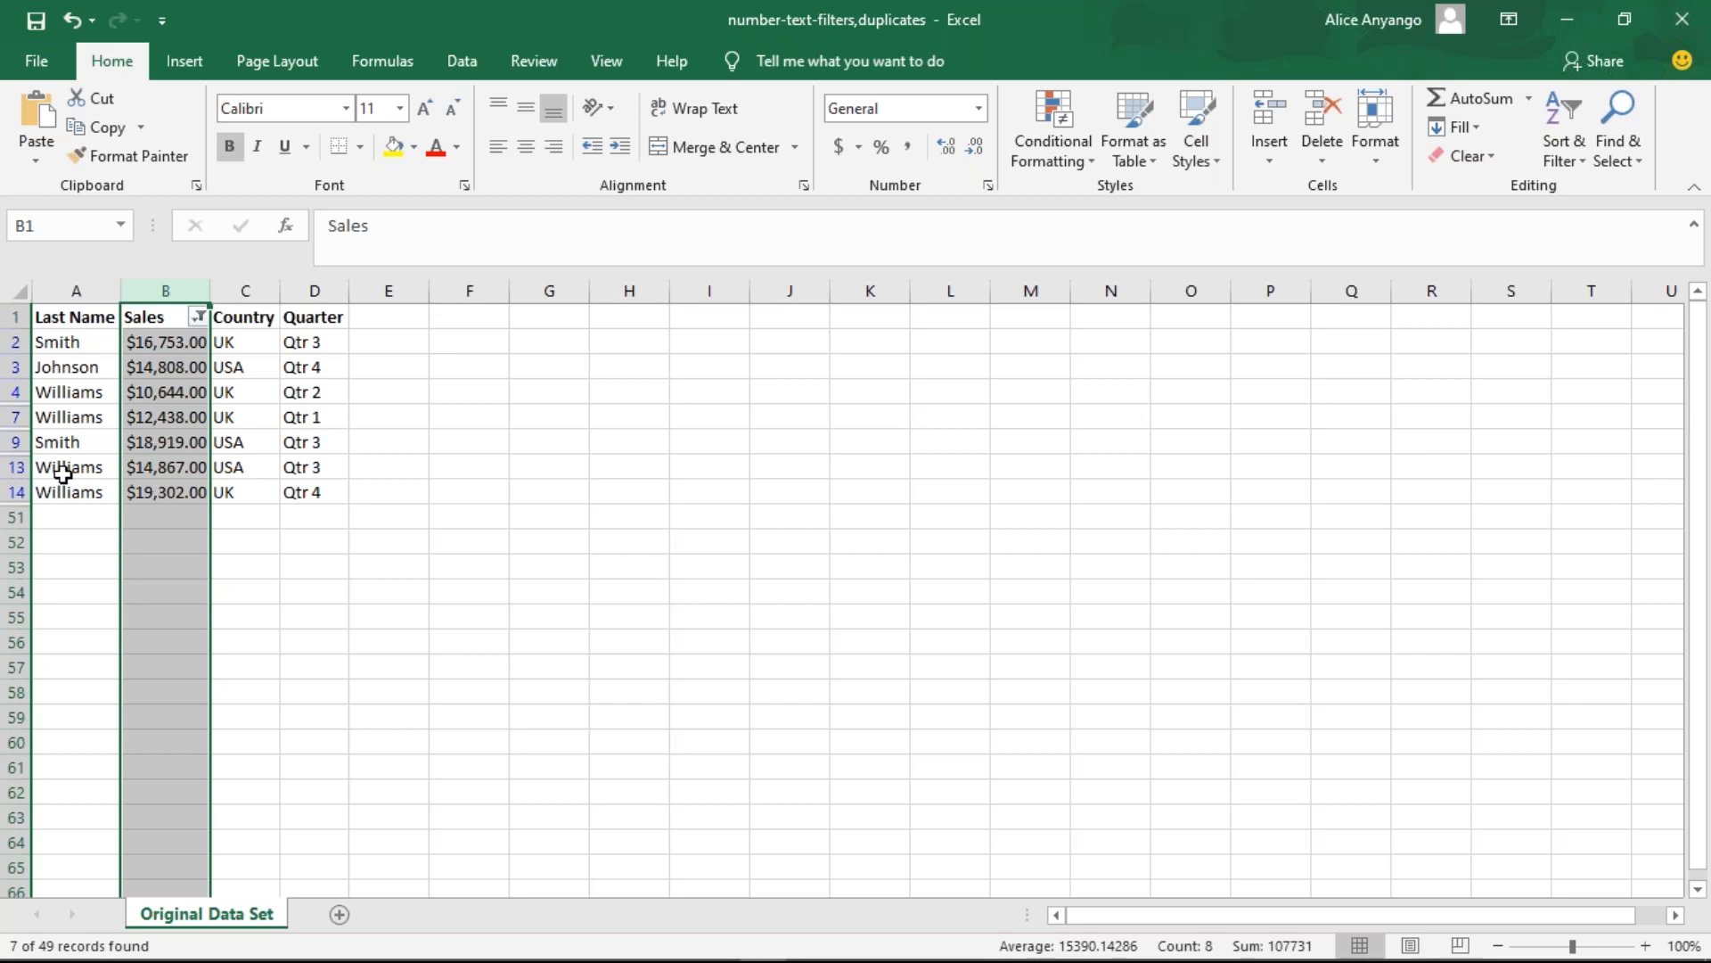
- Remove the filter from the Sales column and turn on filtering for the Last Name column instead
left_click(64, 309)
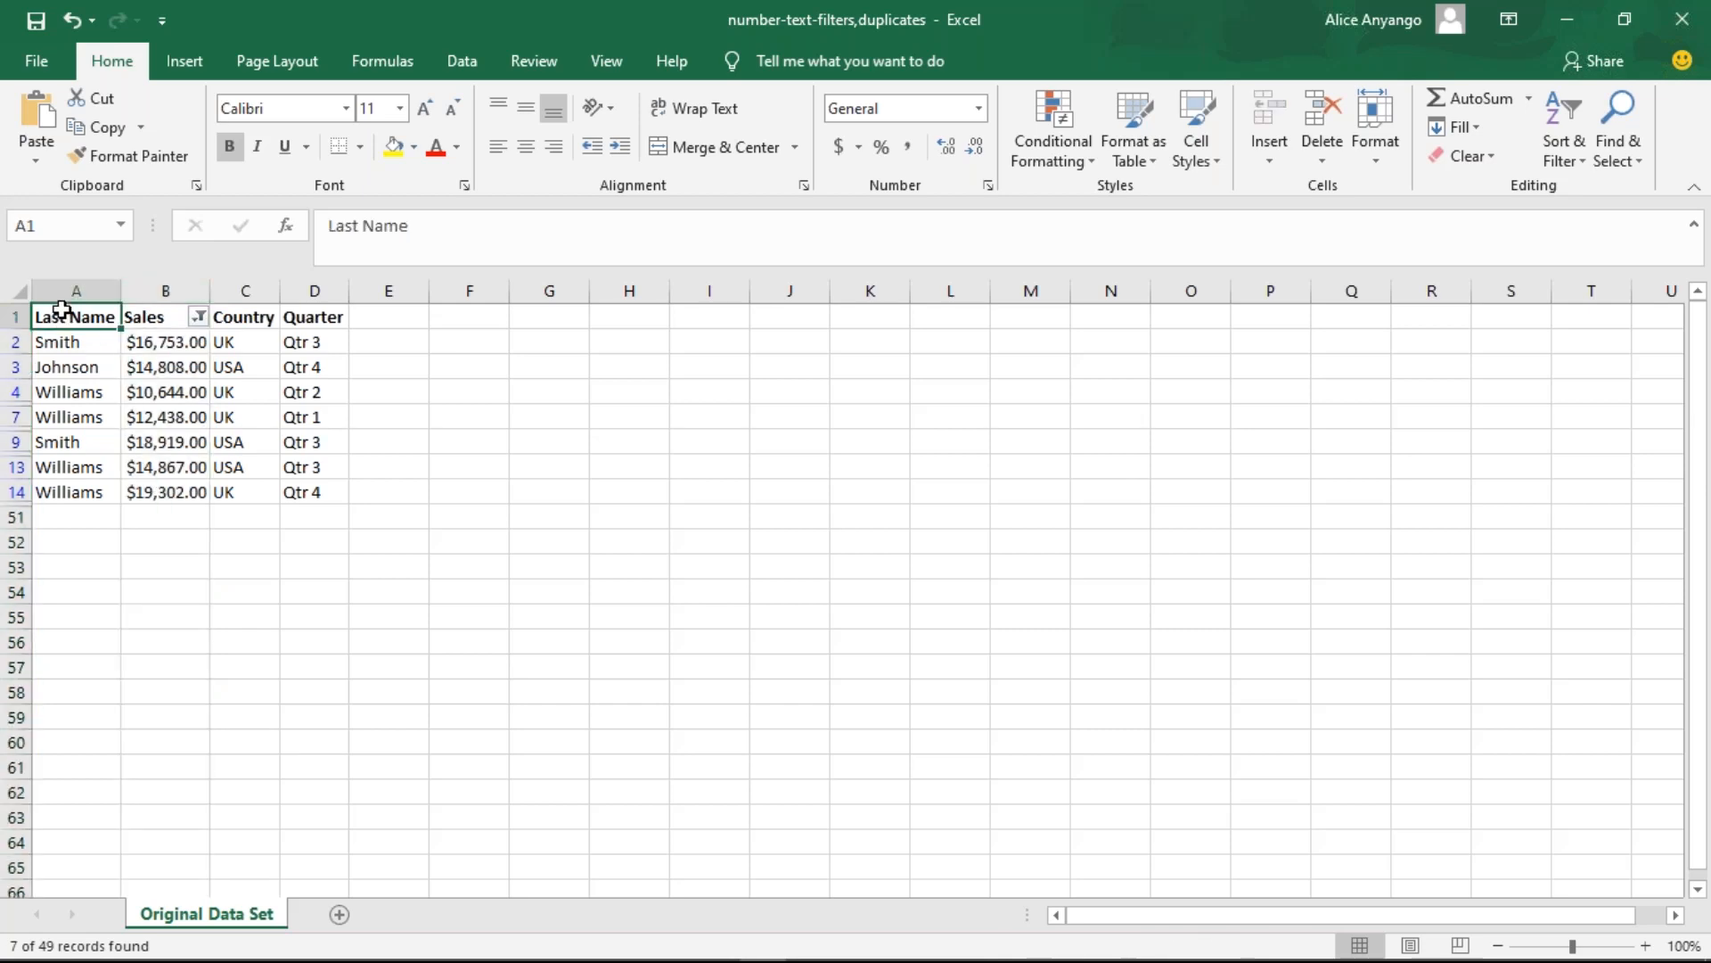
key("ctrl+space")
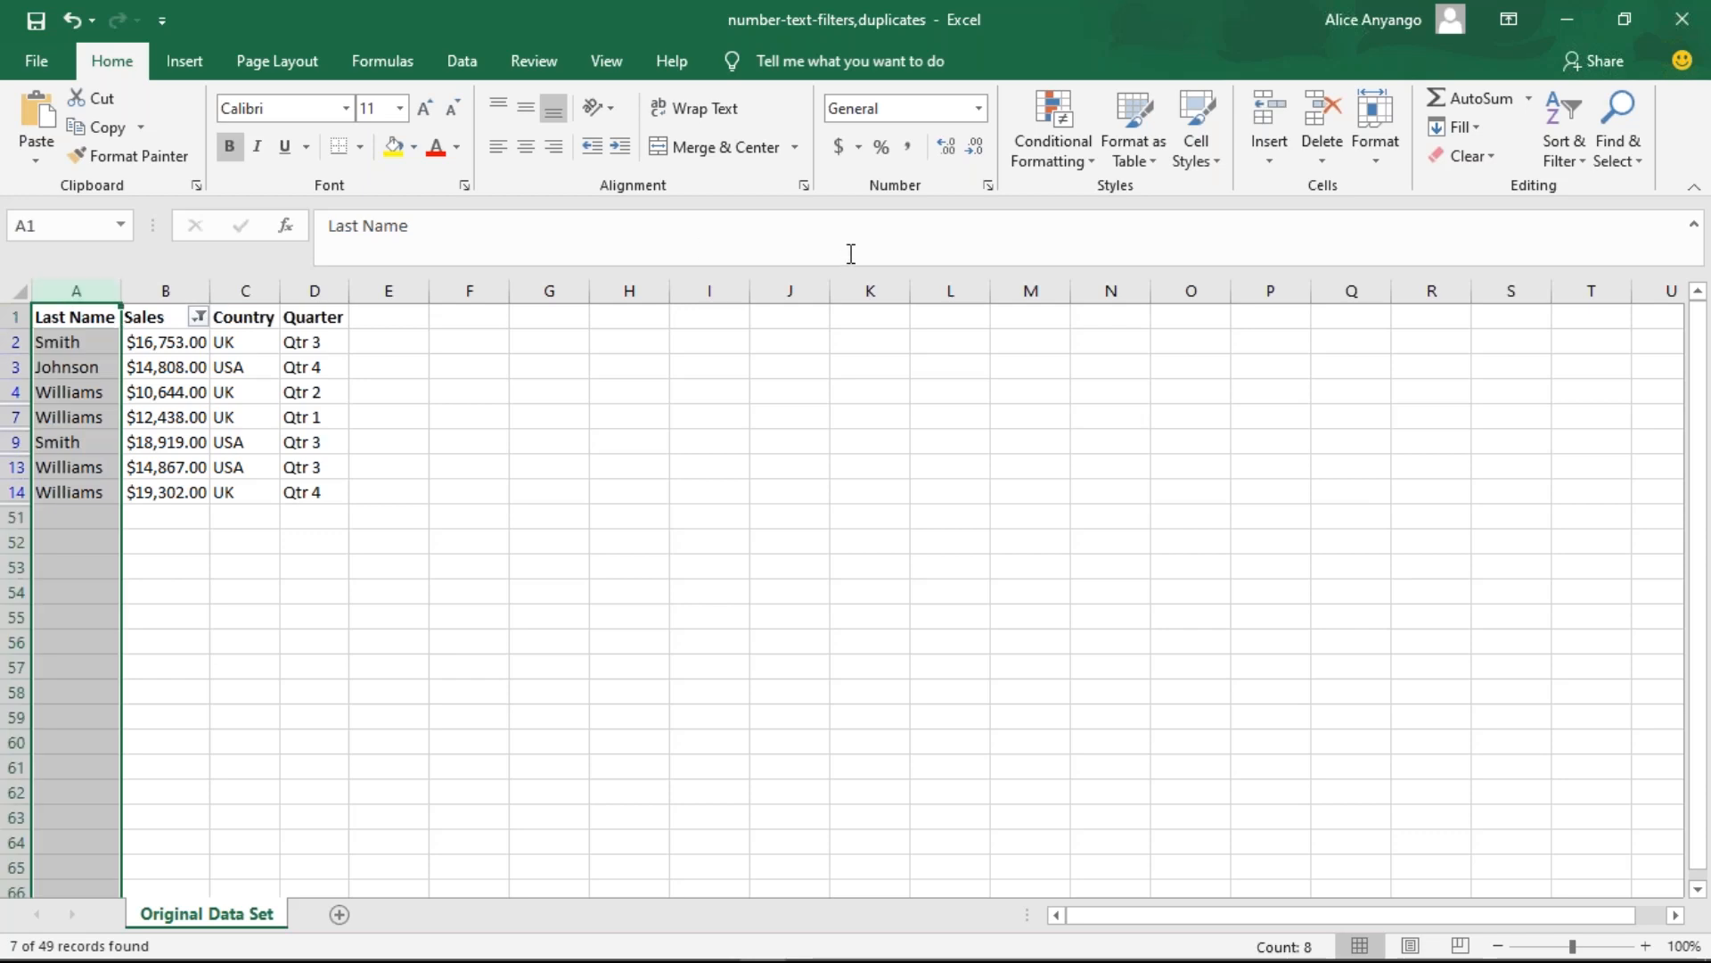
left_click(1565, 152)
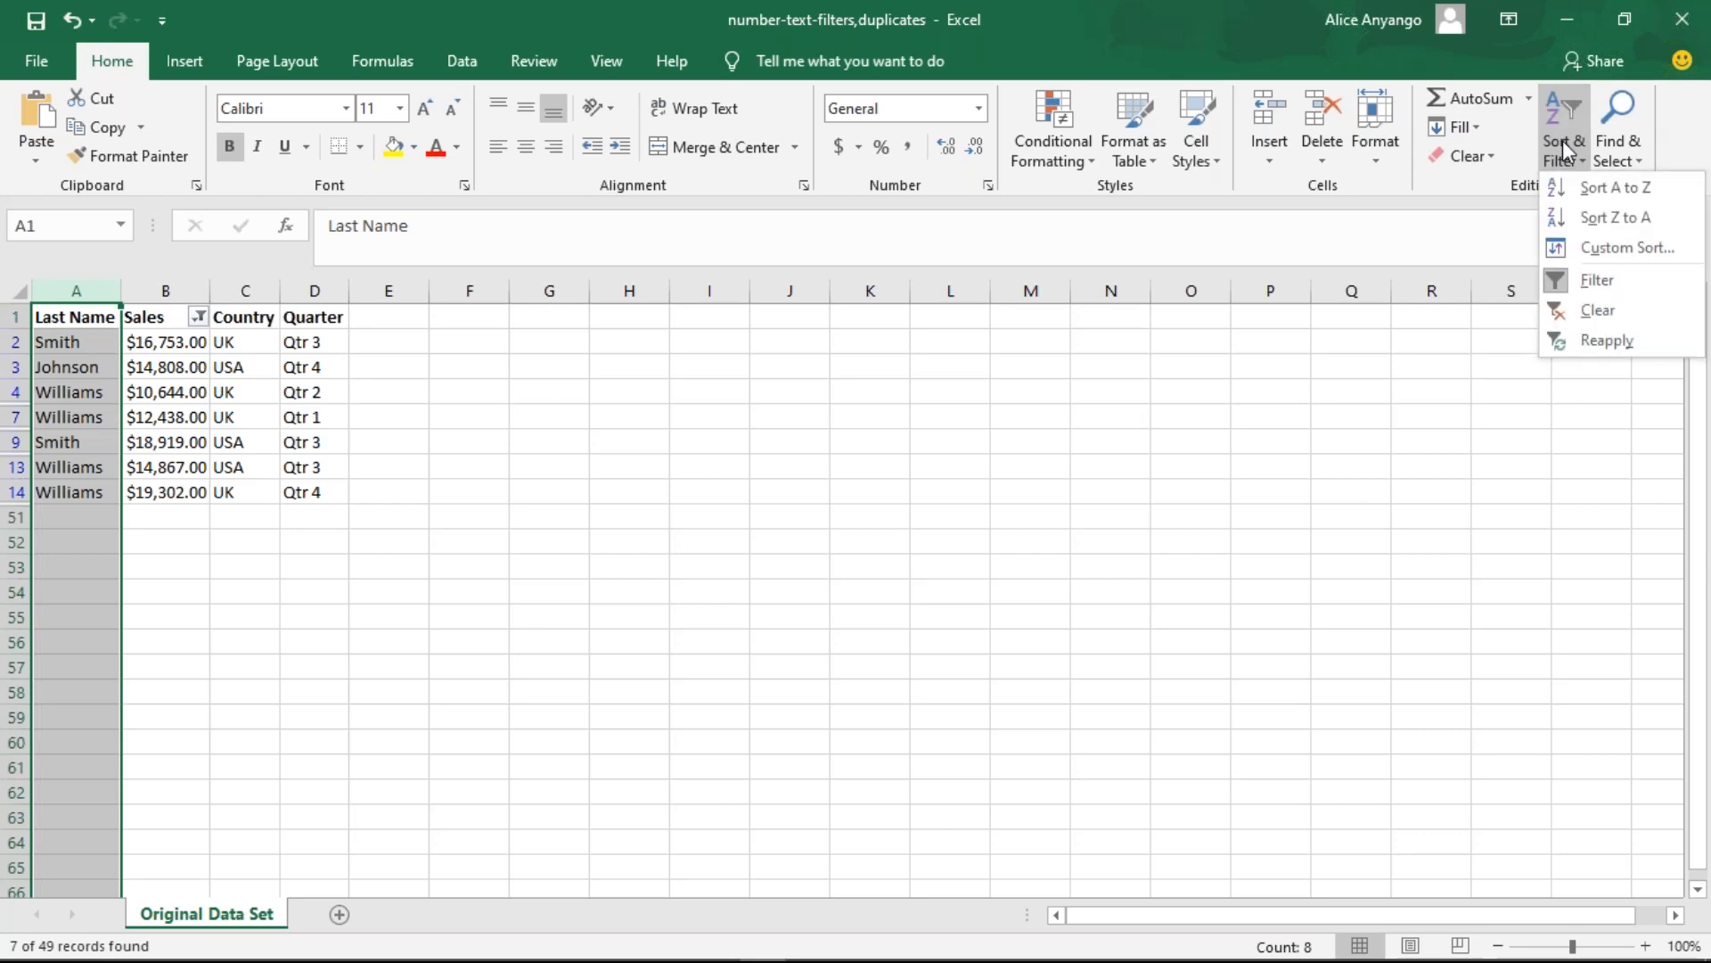
left_click(1580, 283)
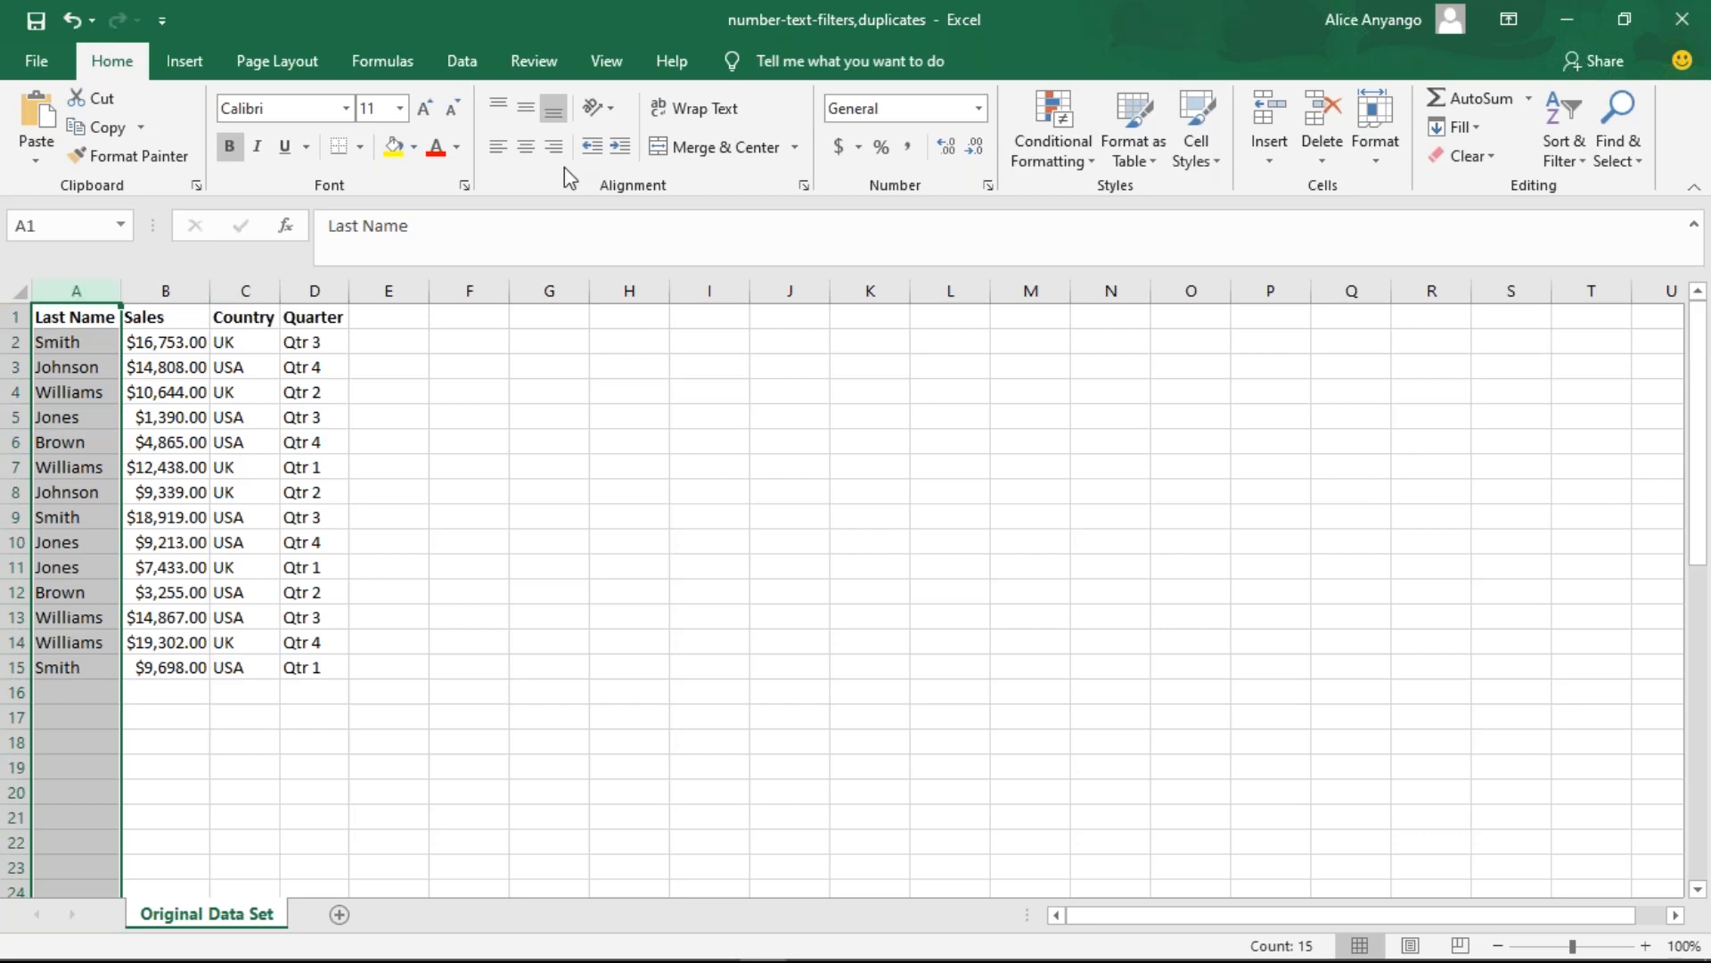
left_click(1559, 126)
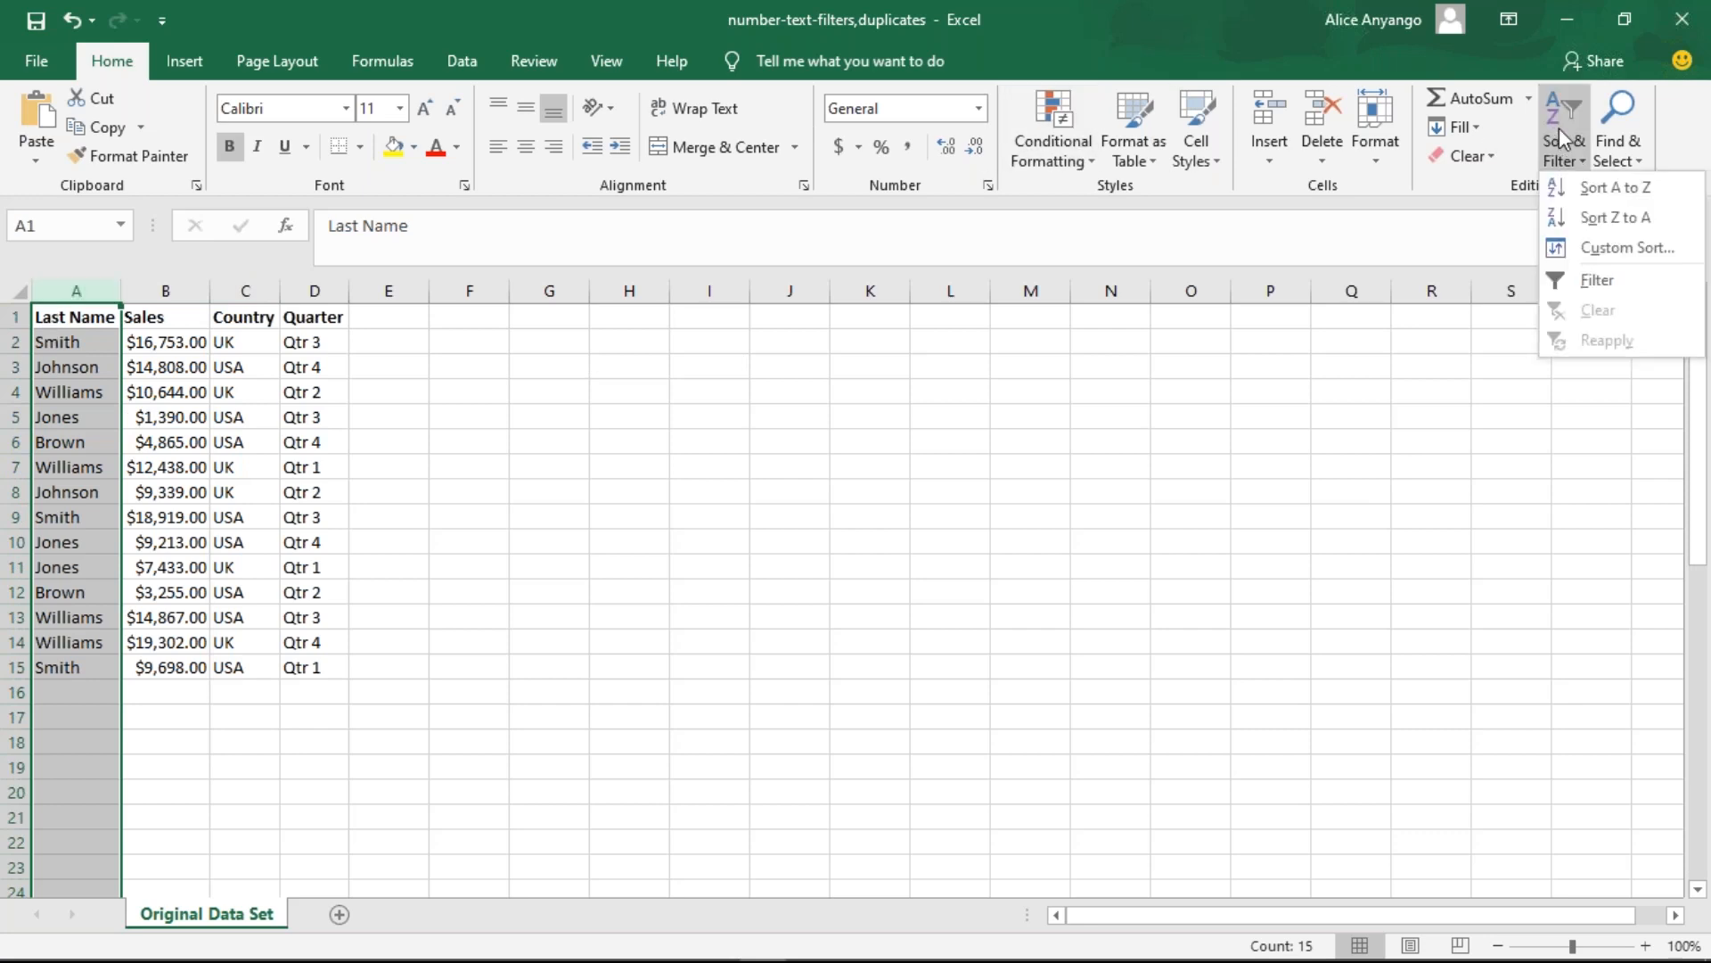
left_click(1600, 280)
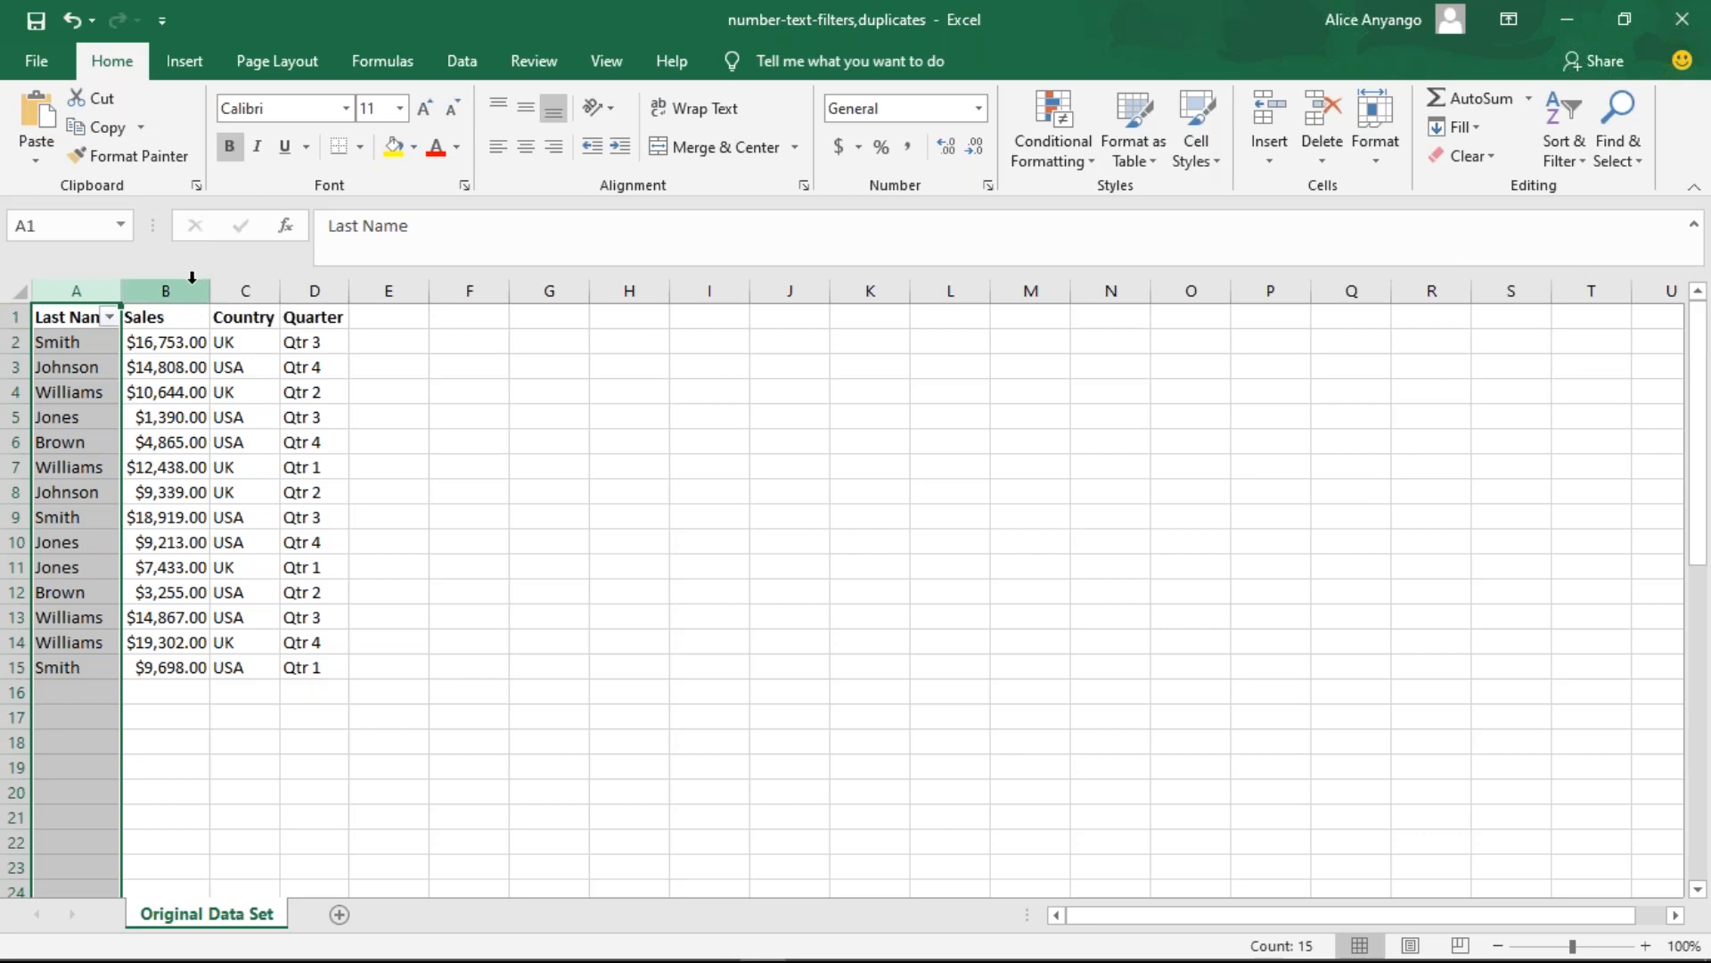
- Apply an Equals text filter to the Last Name column, using the surname in the first data row
left_click(110, 319)
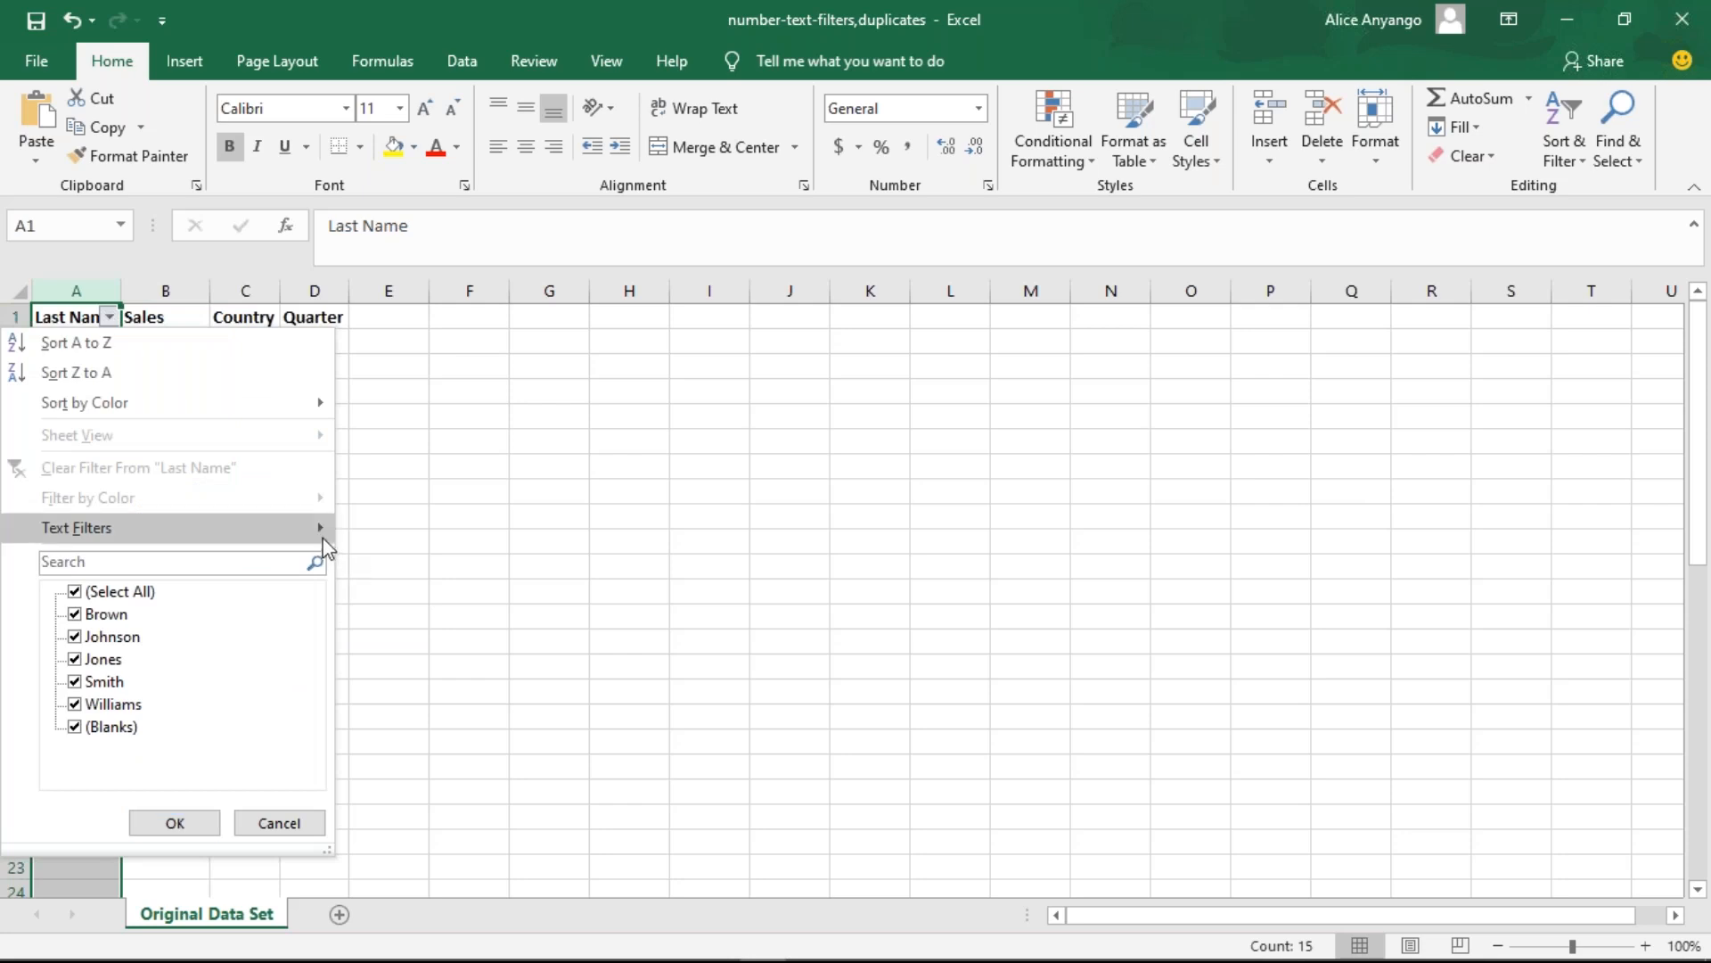
mouse_move(325, 546)
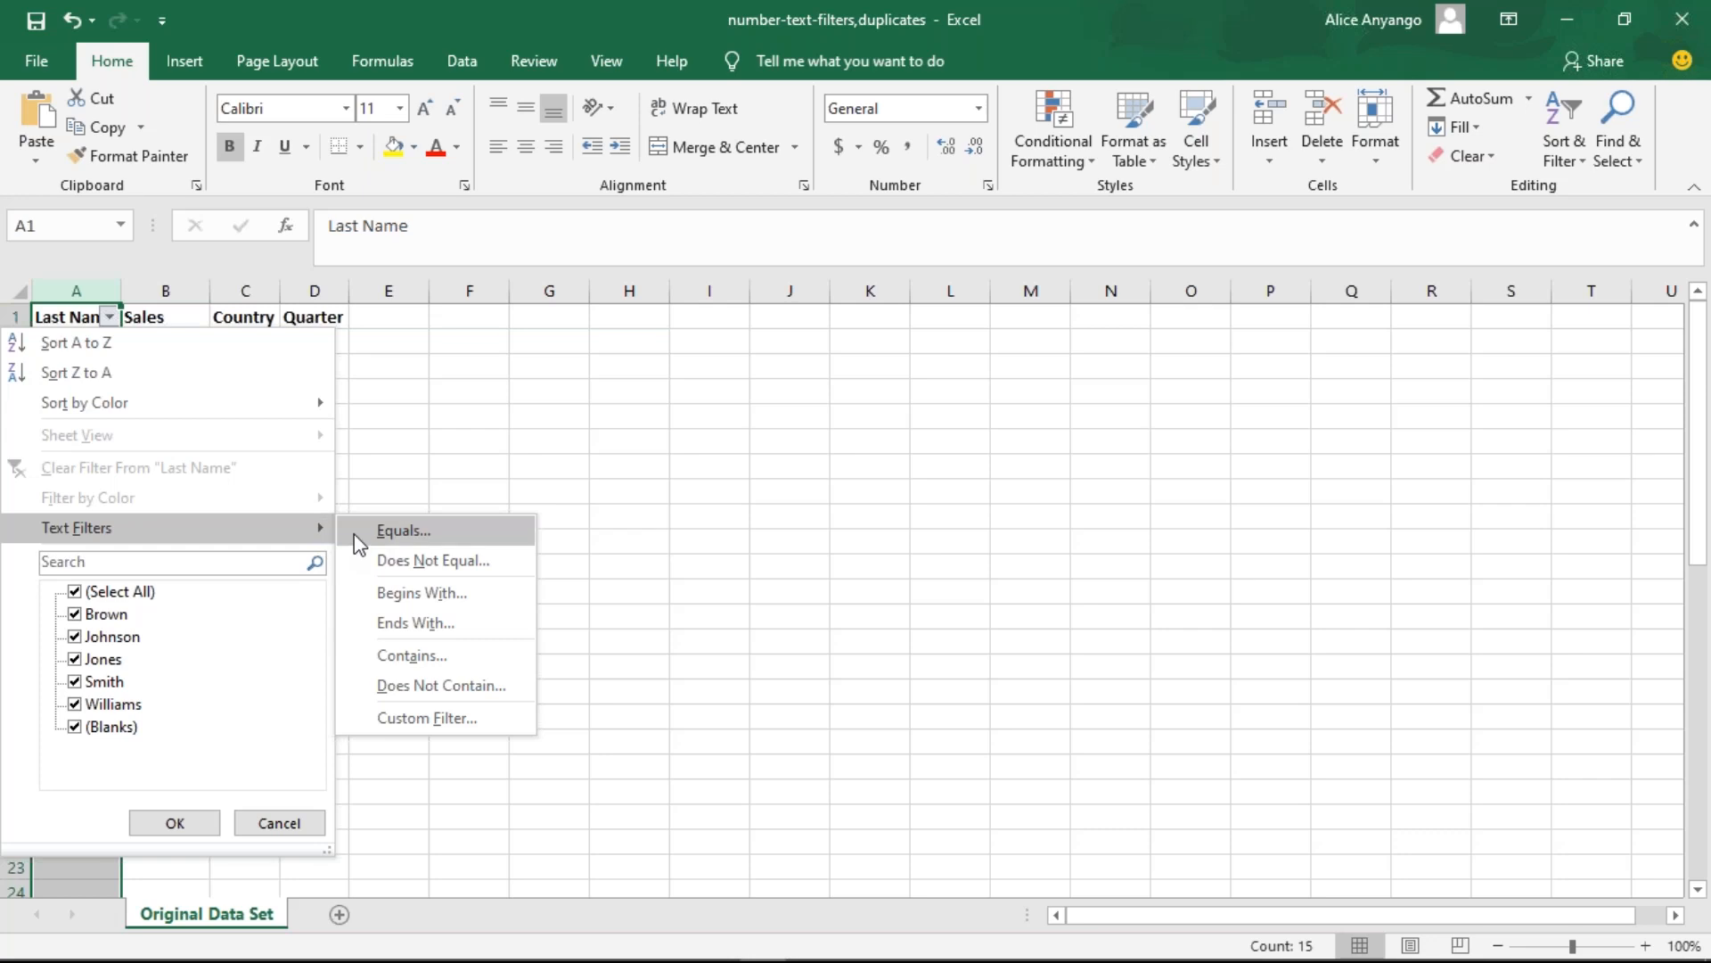
left_click(386, 533)
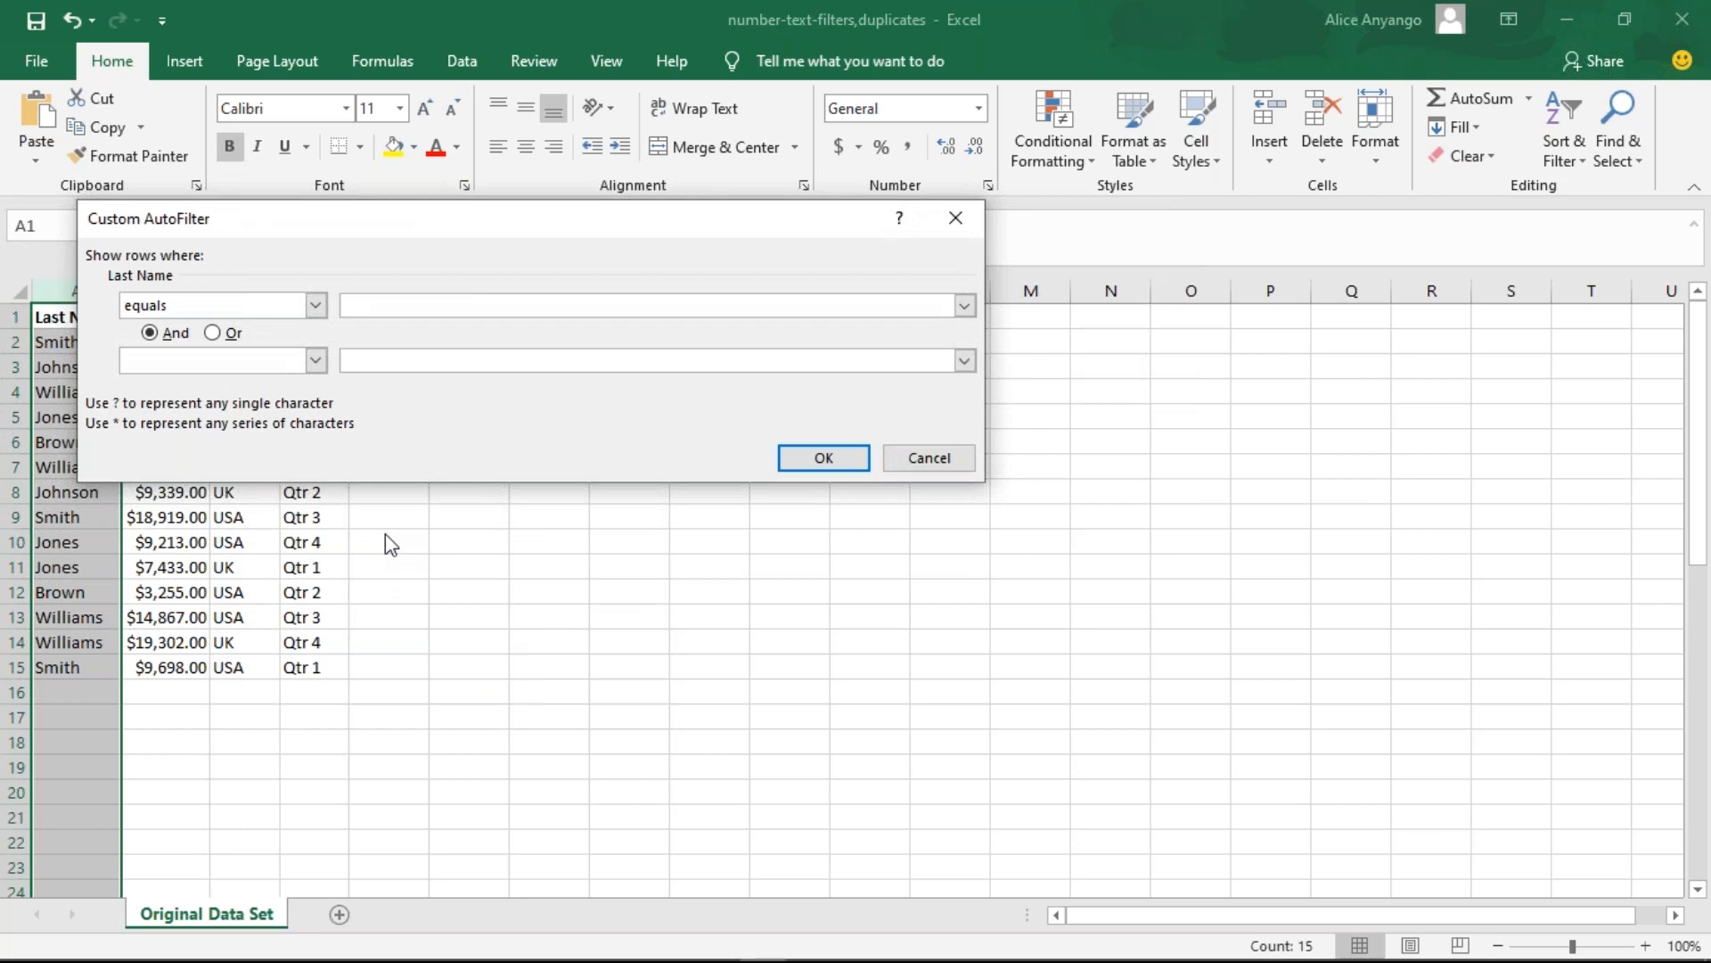
type("Smith")
left_click(824, 457)
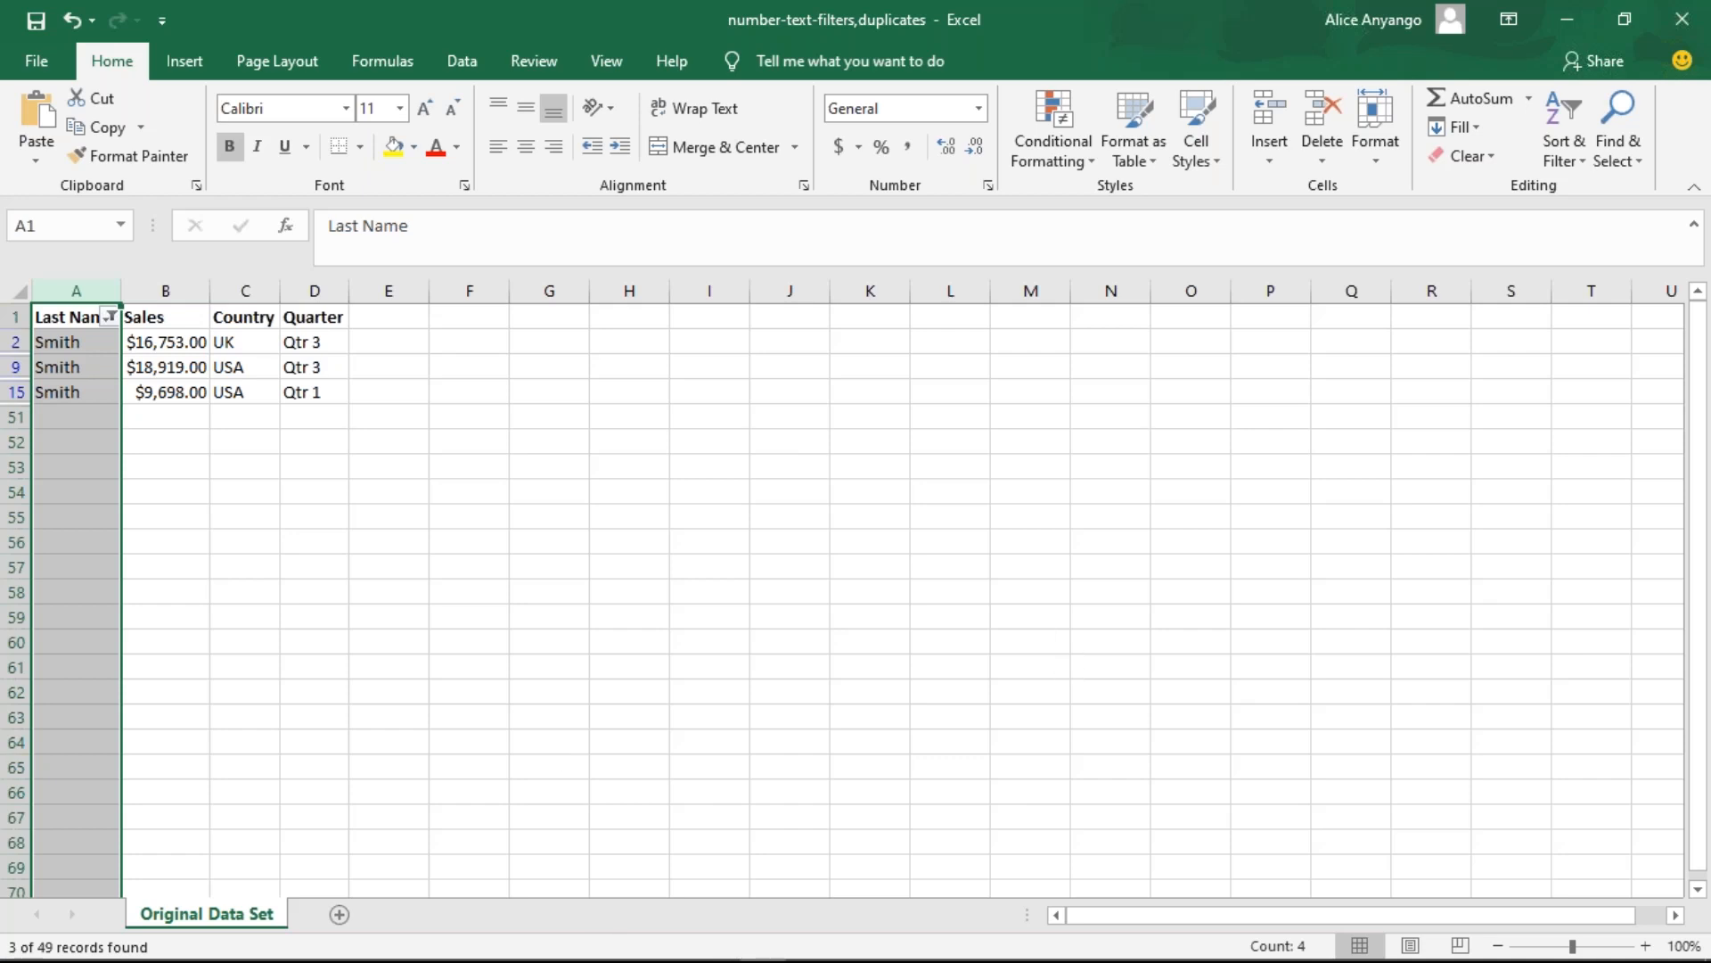
- Switch to the PowerPoint course presentation, start its slide show from the beginning and advance to the Conditional Formatting slide
left_click(1581, 22)
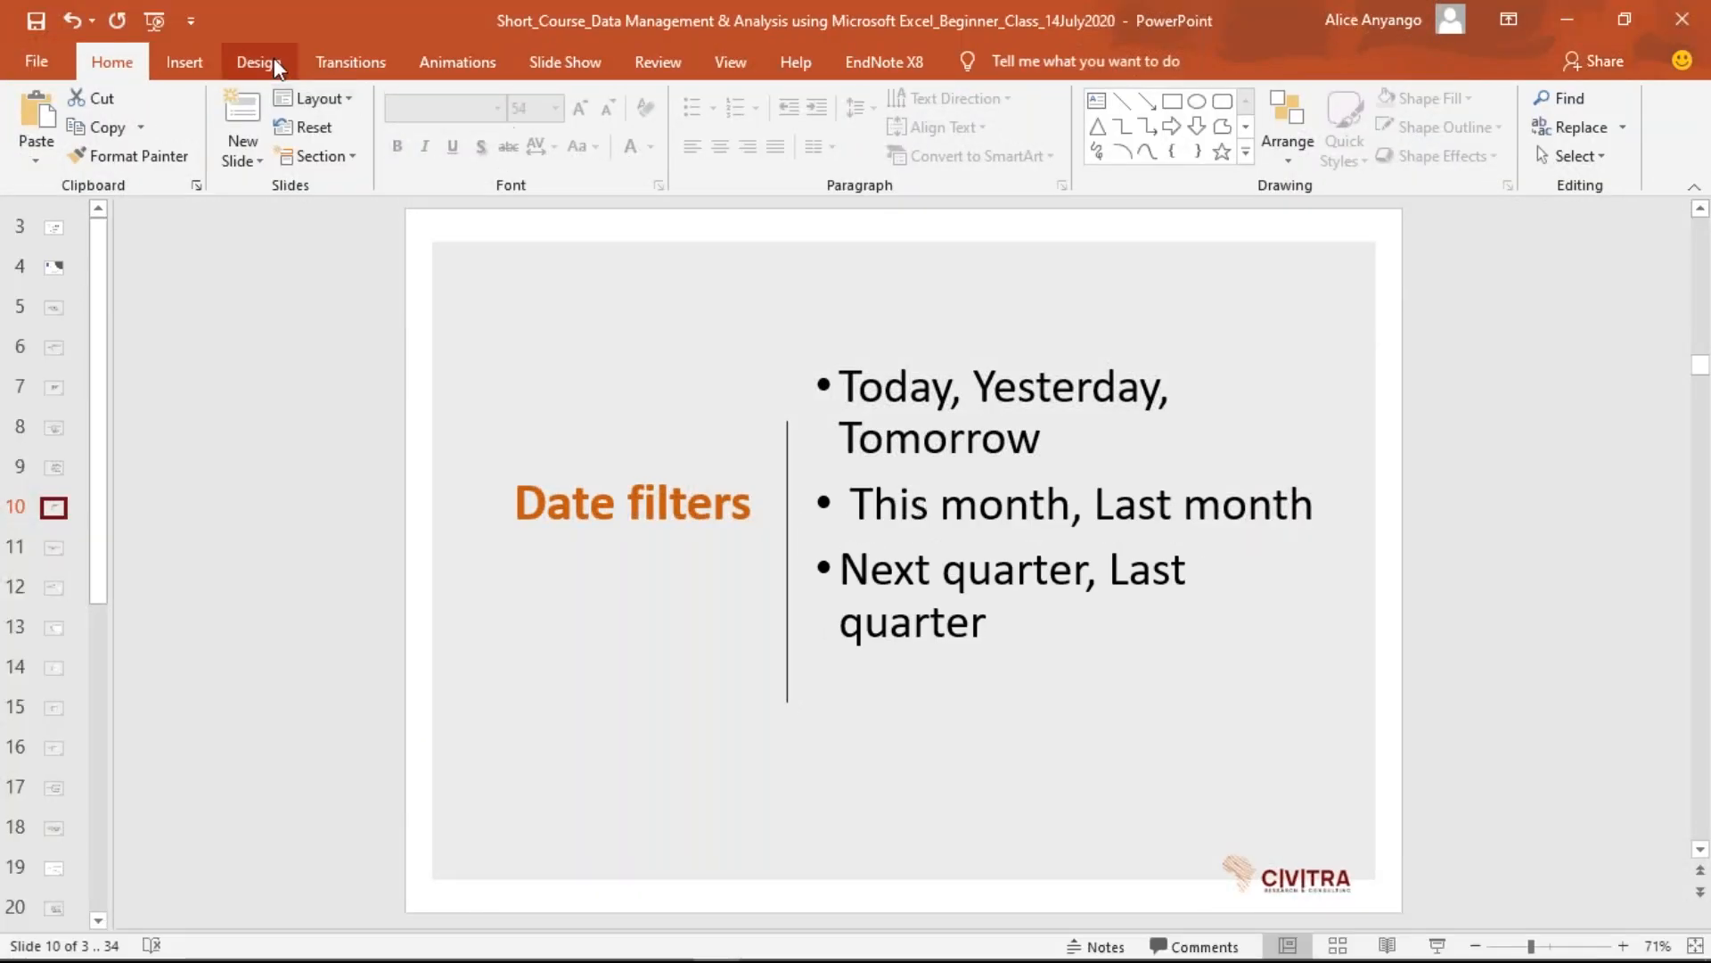
left_click(155, 27)
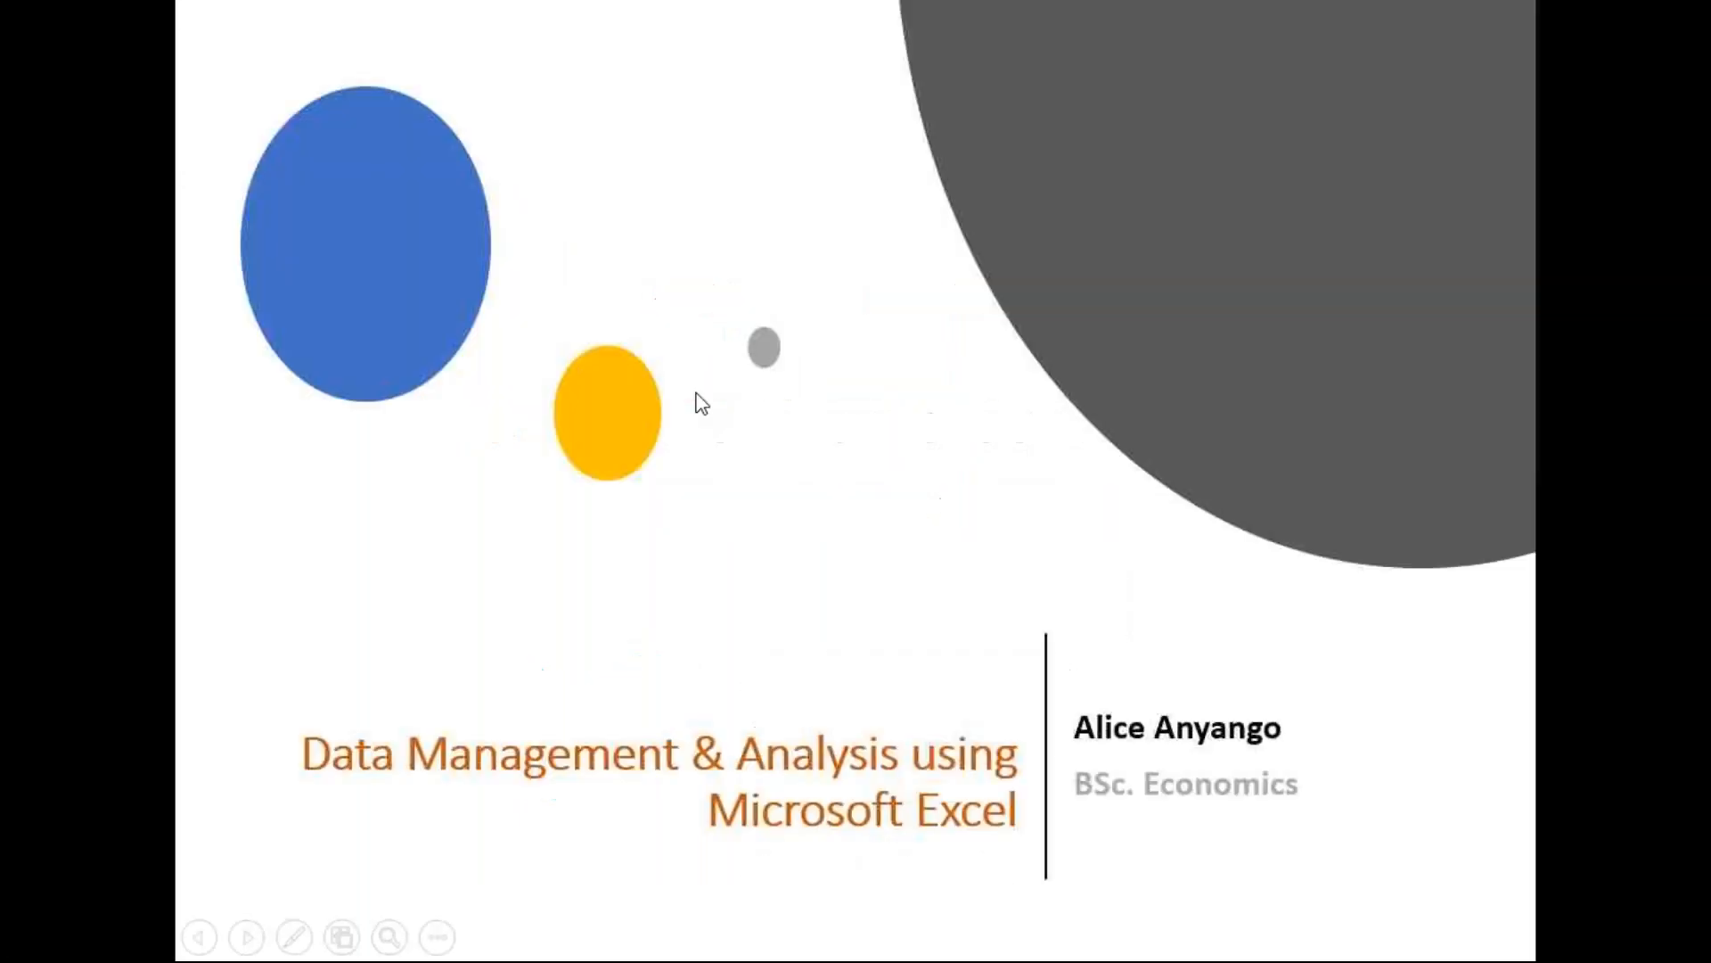
left_click(701, 403)
left_click(702, 404)
left_click(702, 404)
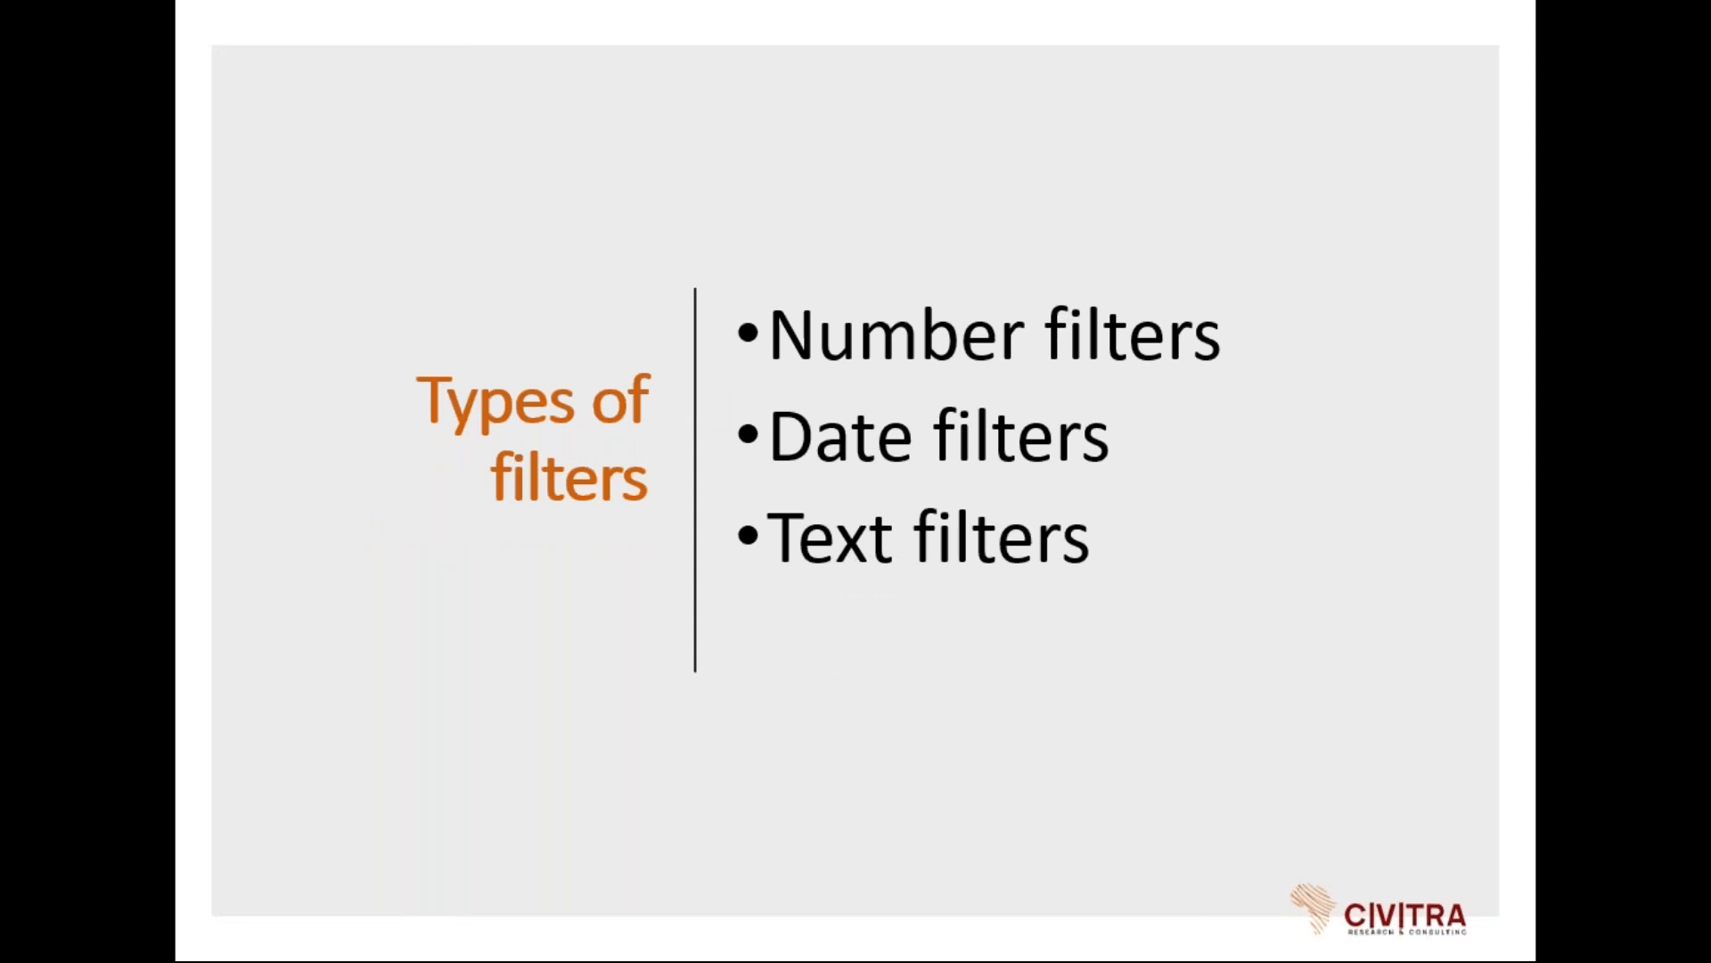
key("Right")
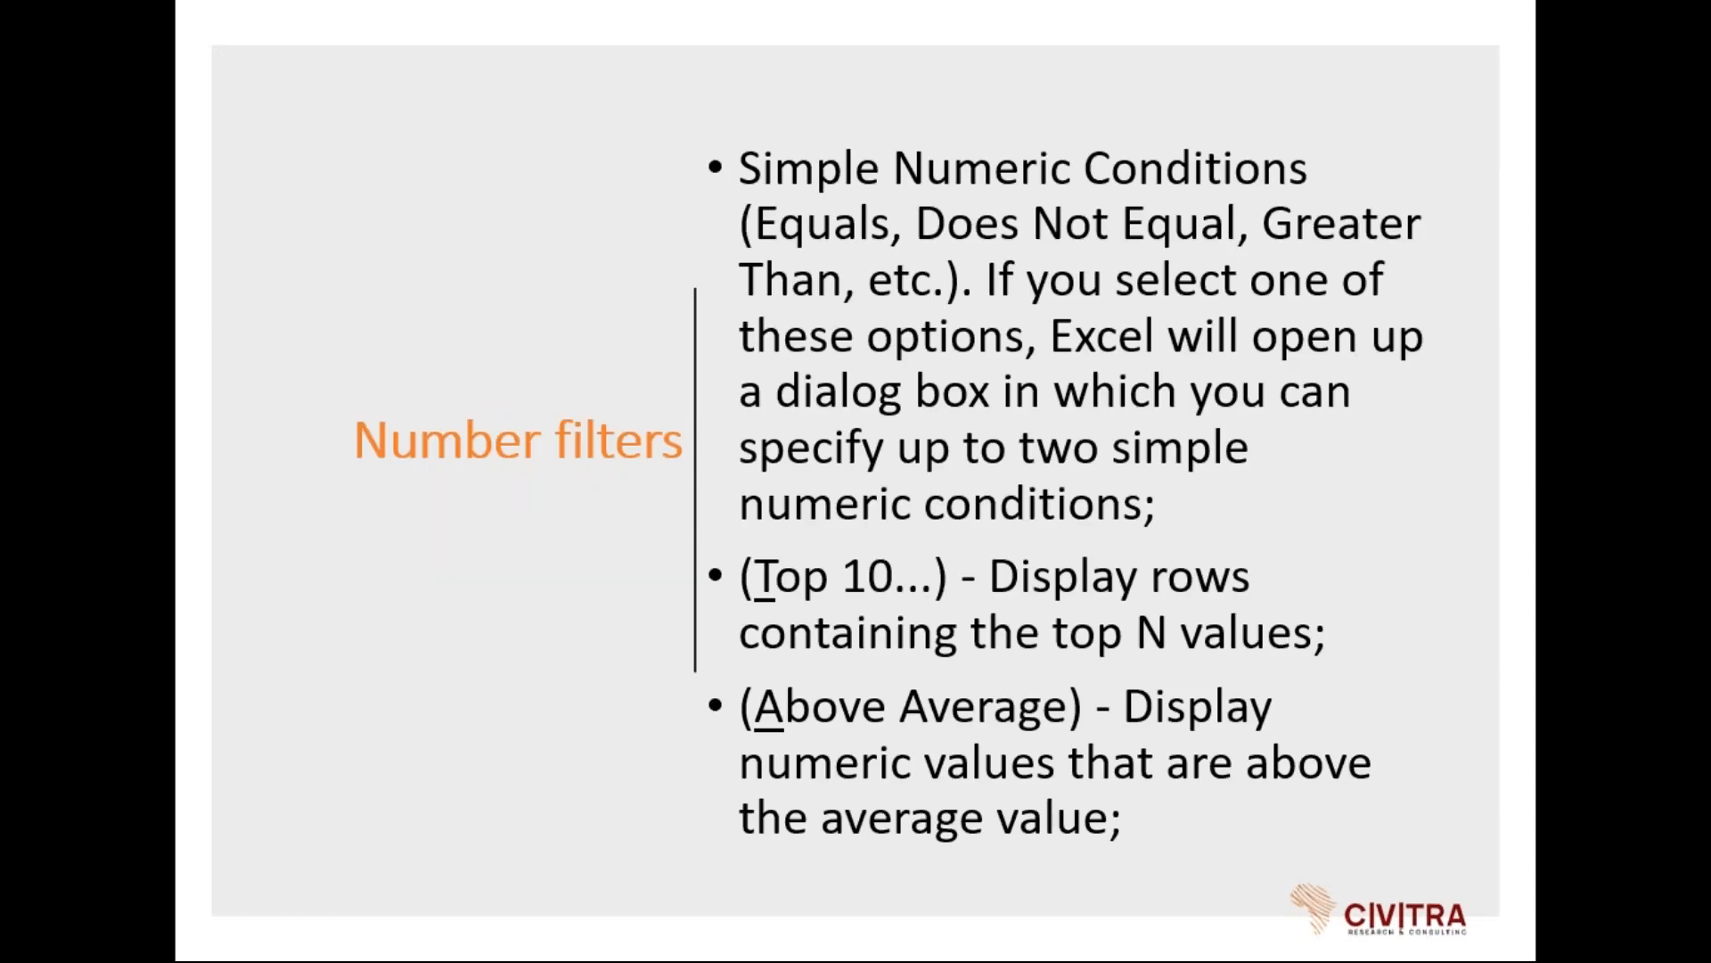
key("Right")
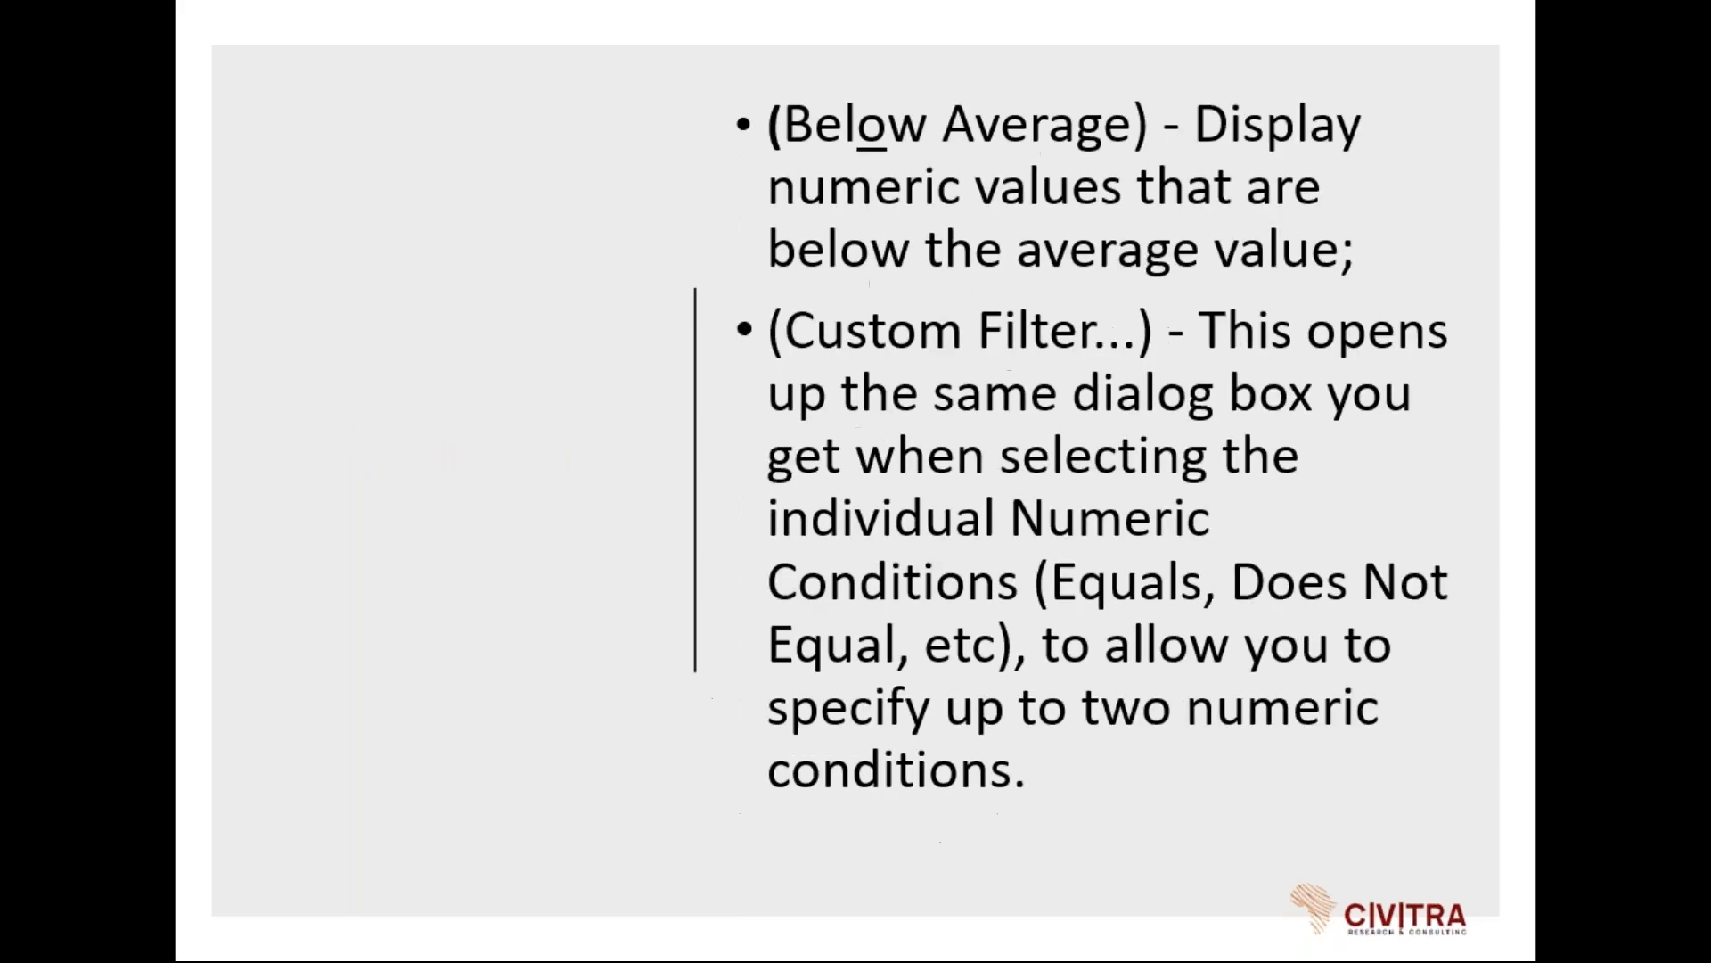
key("Right")
key("Right")
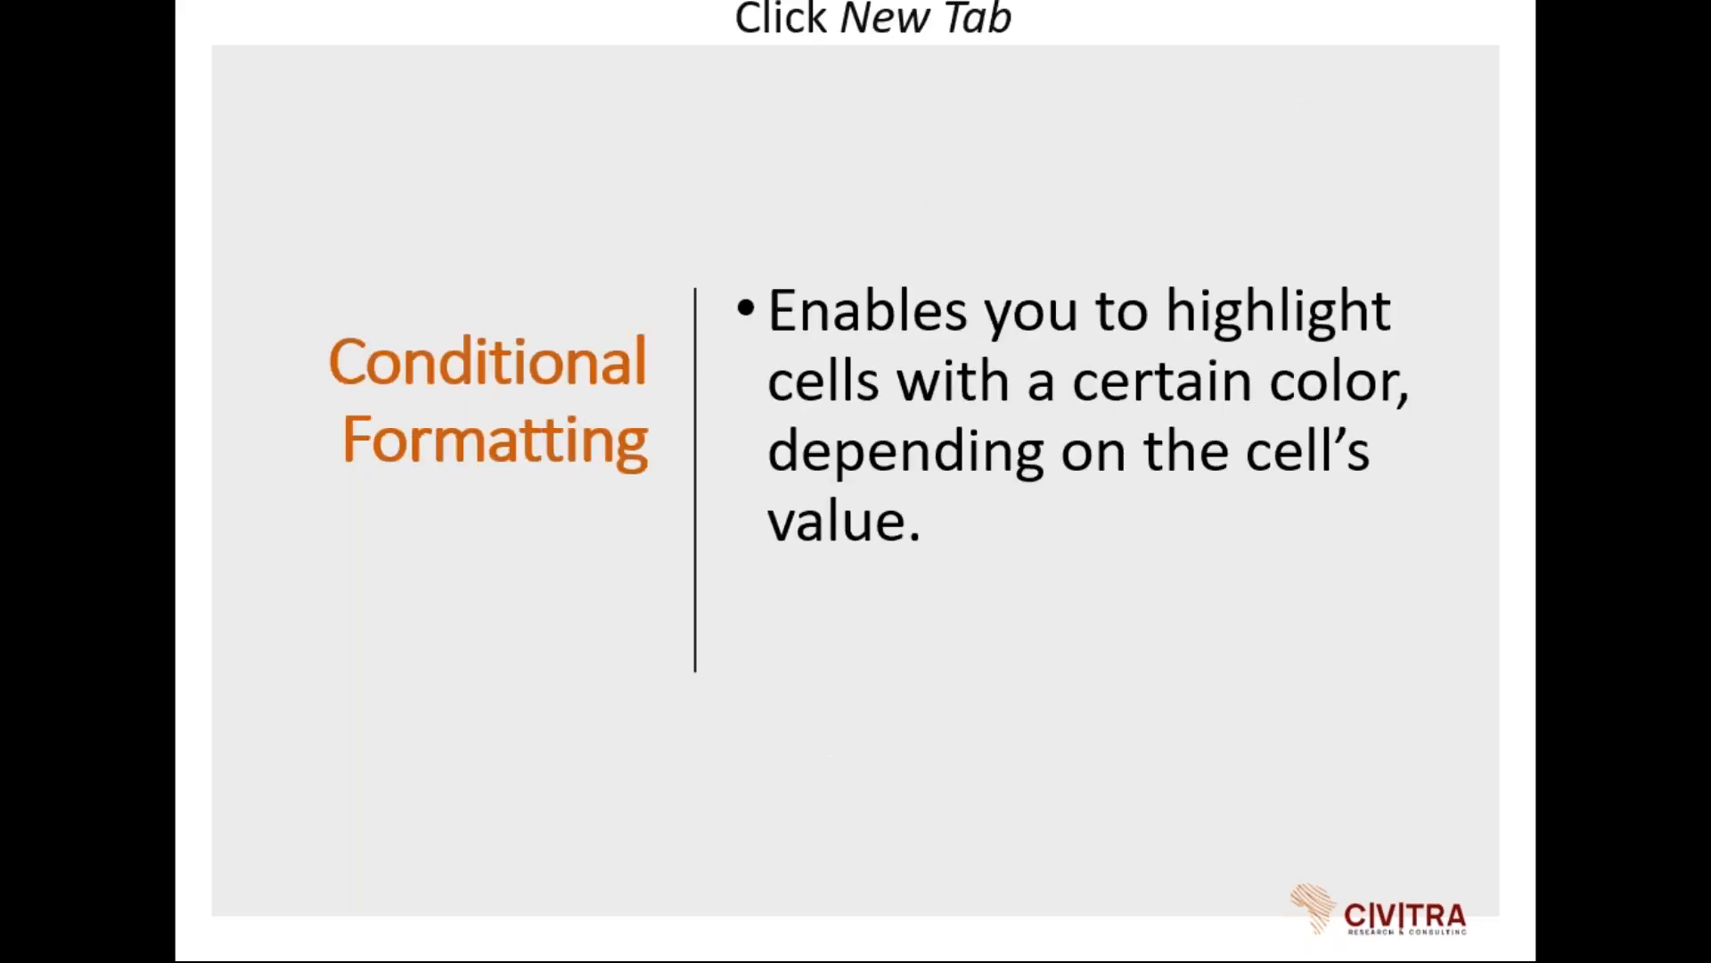
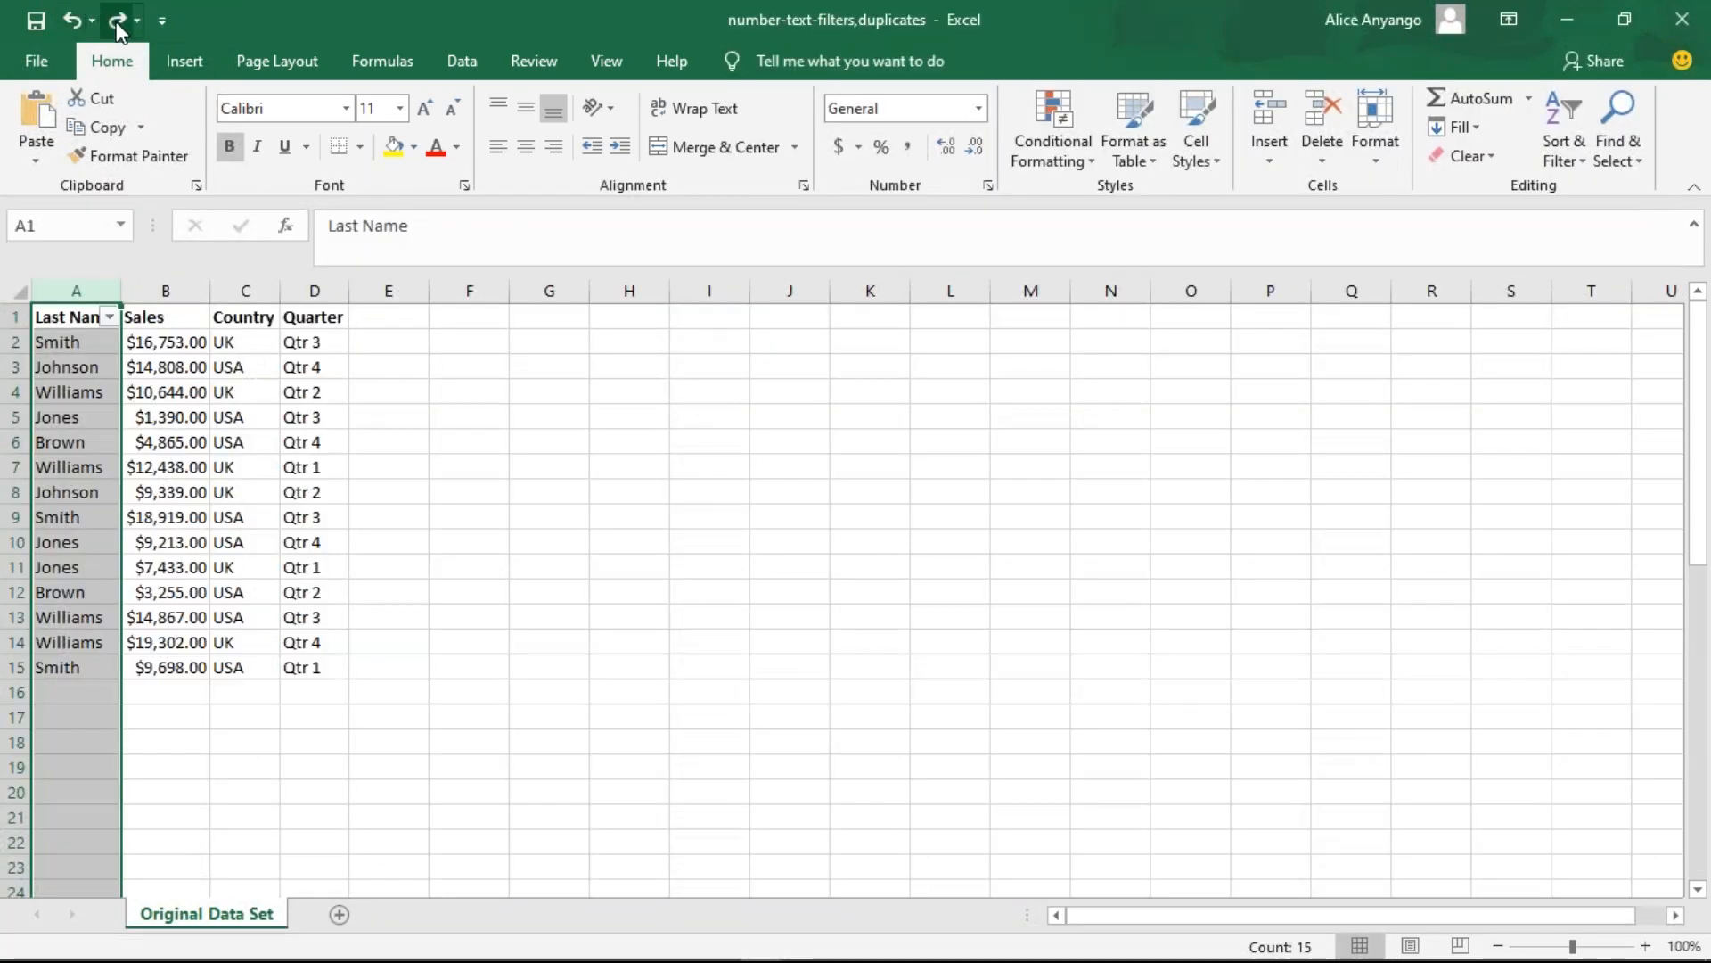
- Redo the Last Name filter and close the number-text-filters,duplicates workbook without saving, leaving the conditional-formatting workbook open
left_click(116, 19)
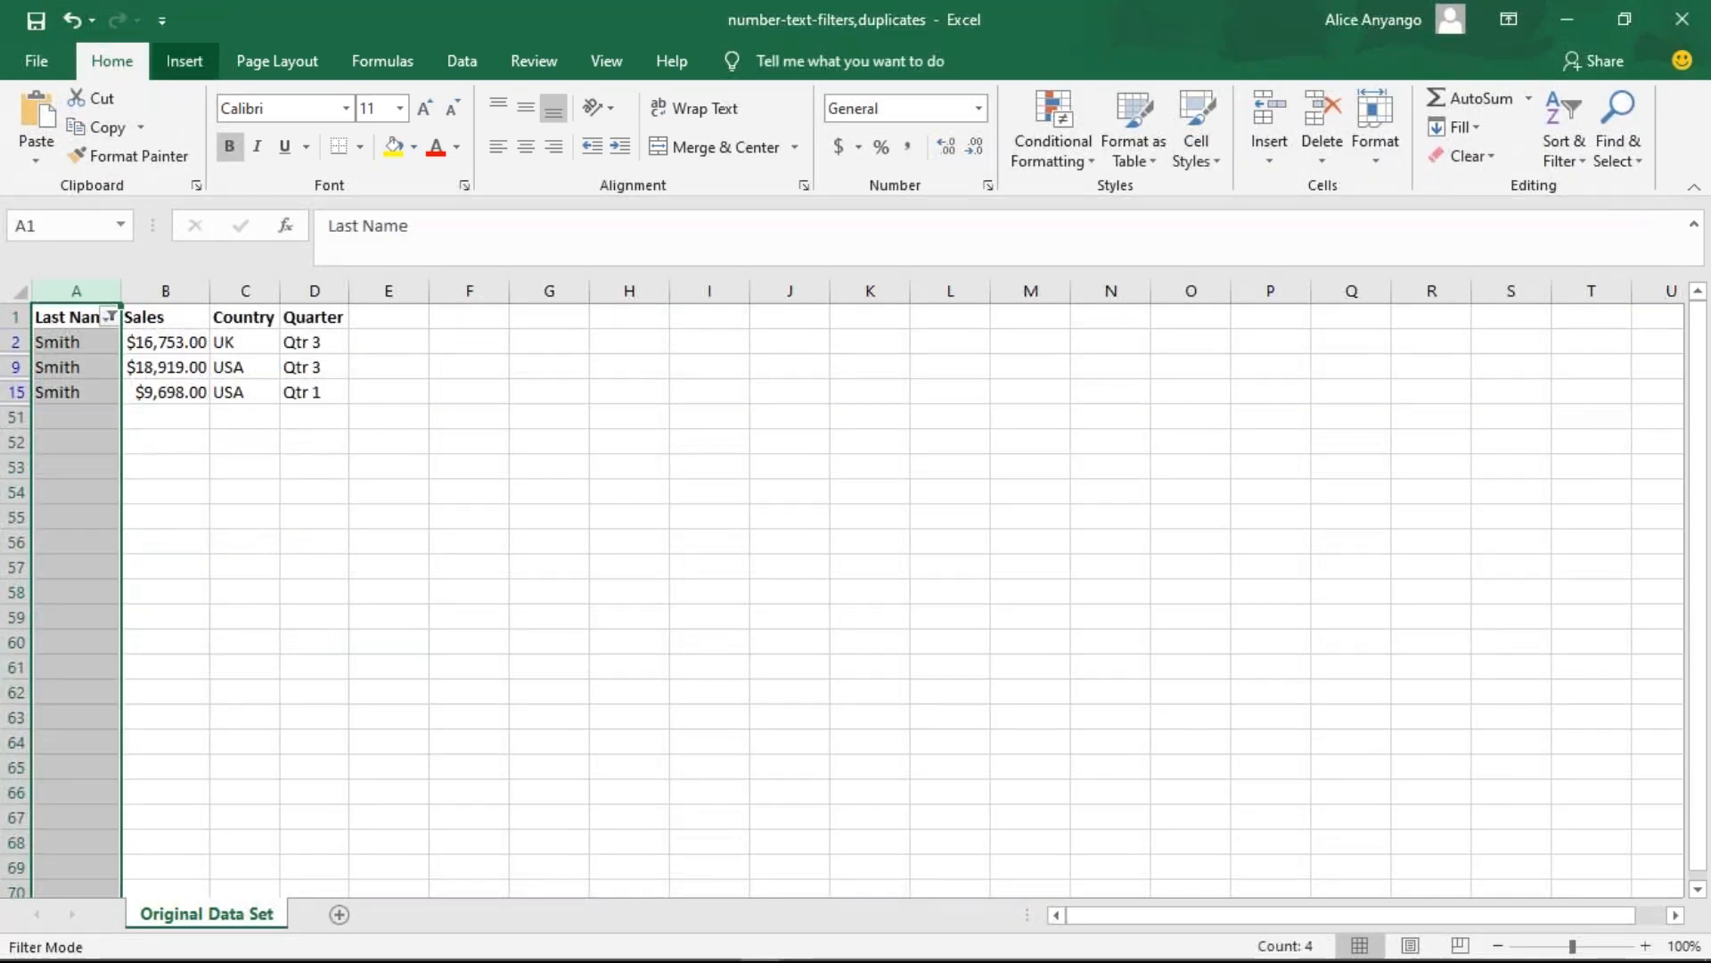
mouse_move(854, 960)
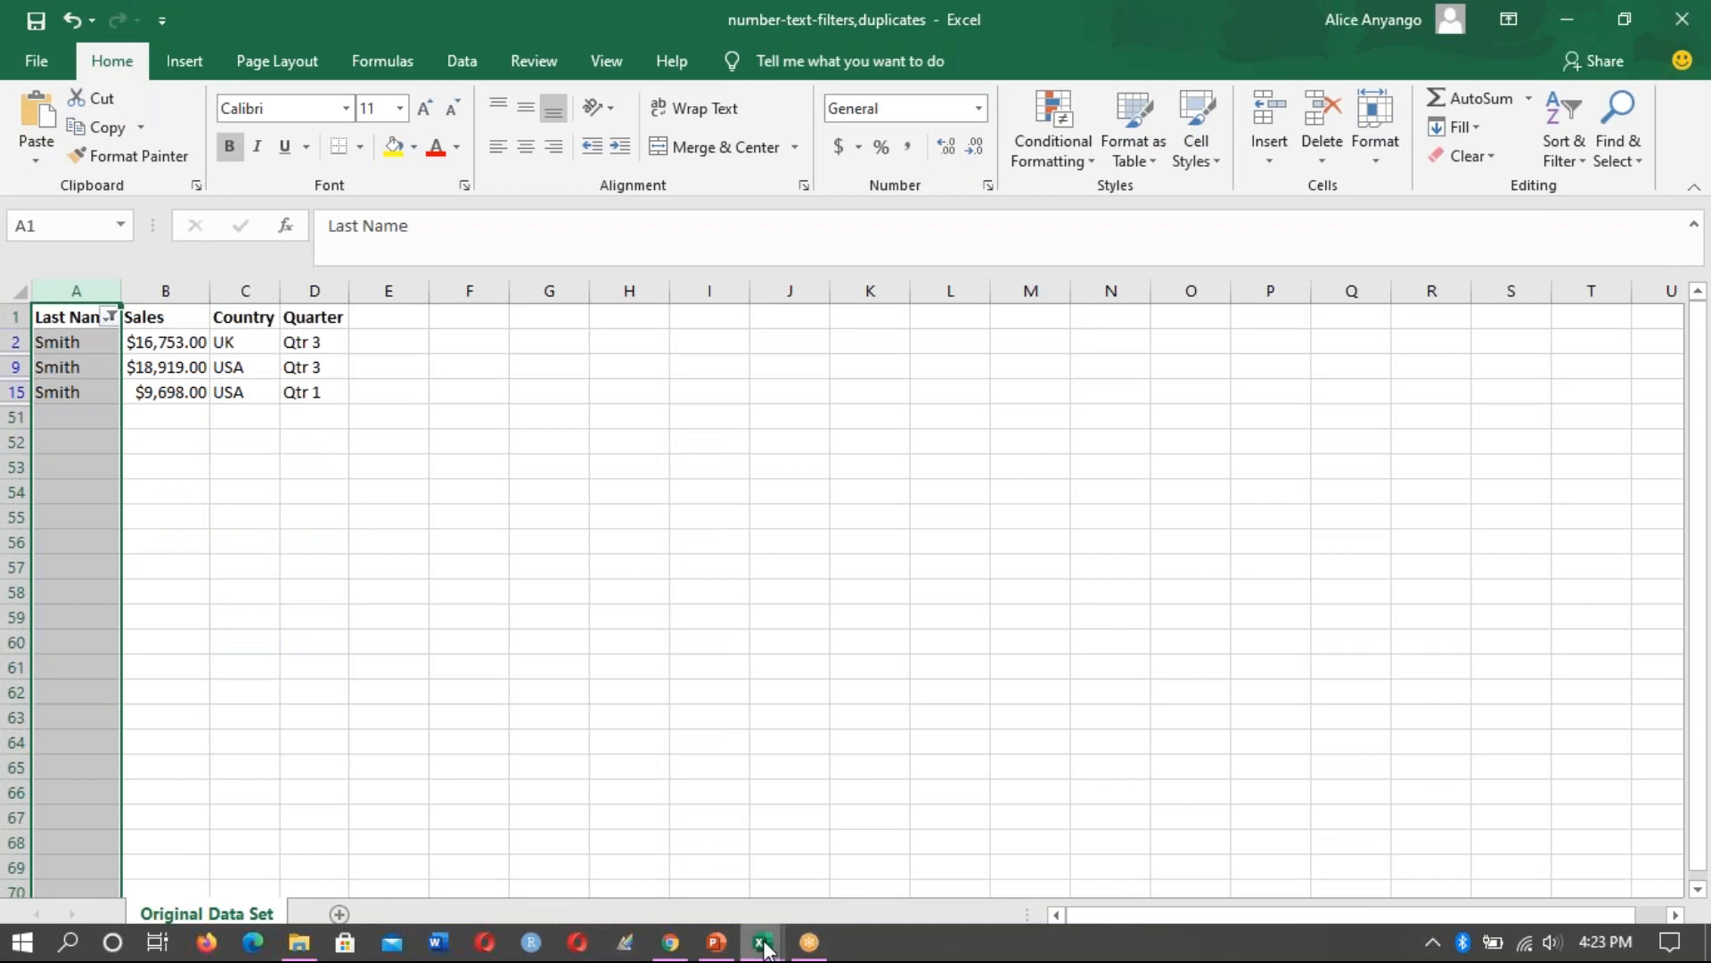
mouse_move(764, 942)
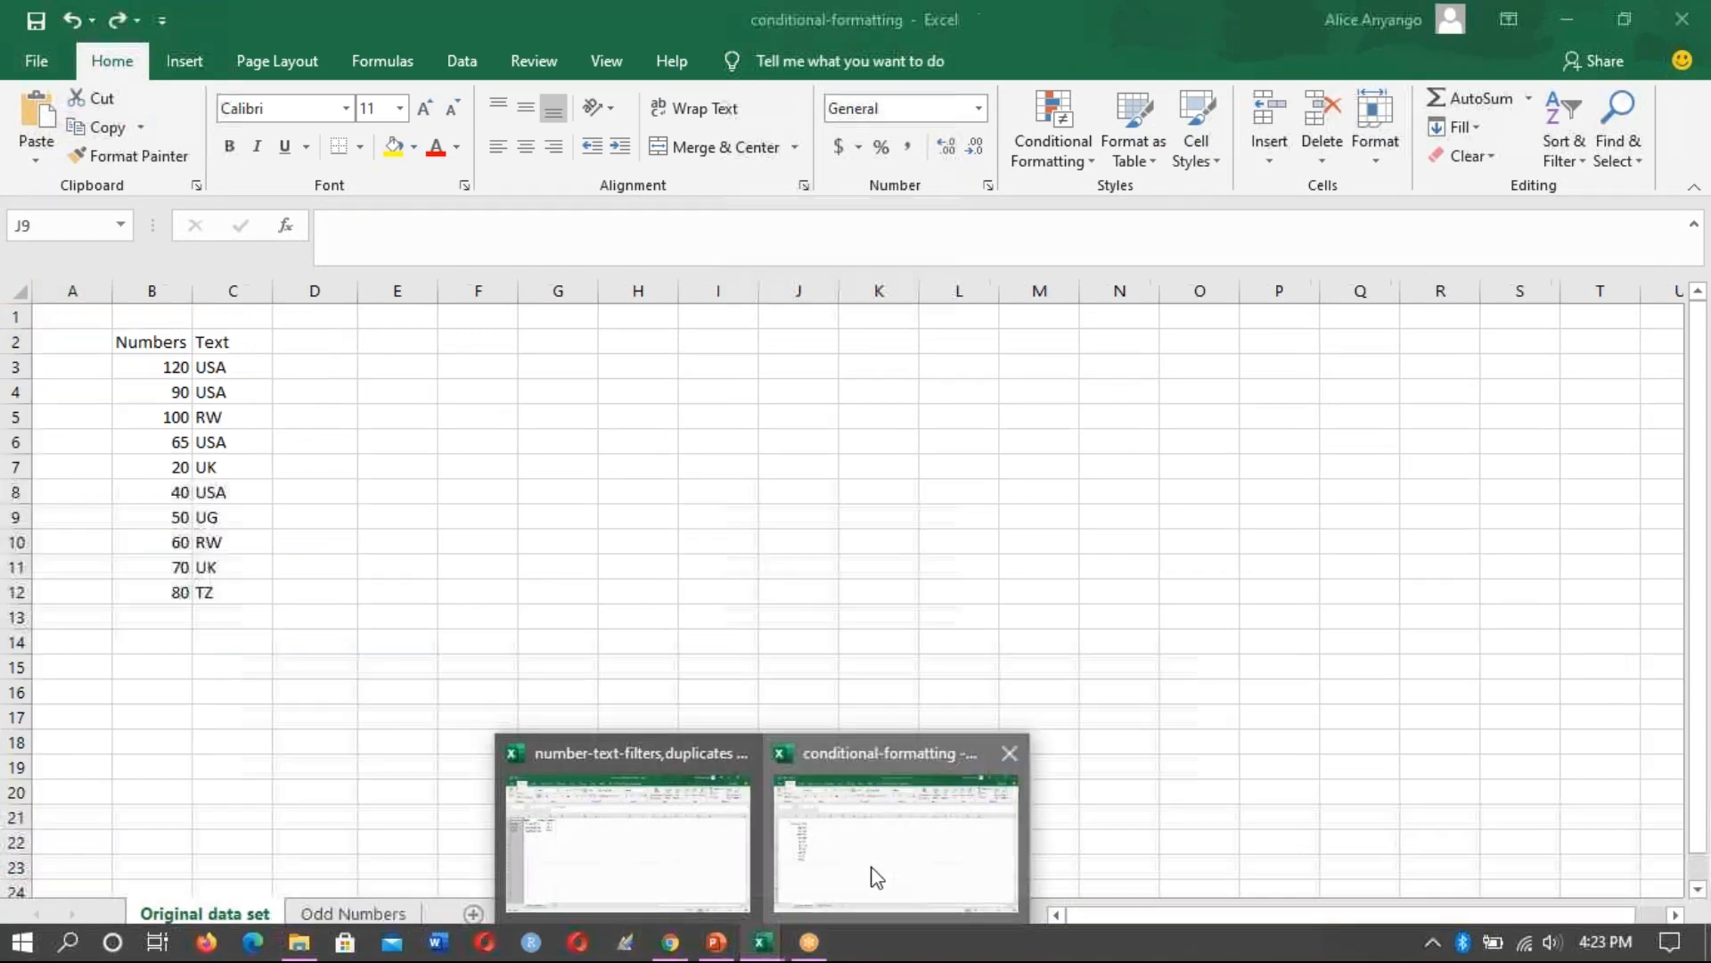
left_click(874, 871)
mouse_move(776, 954)
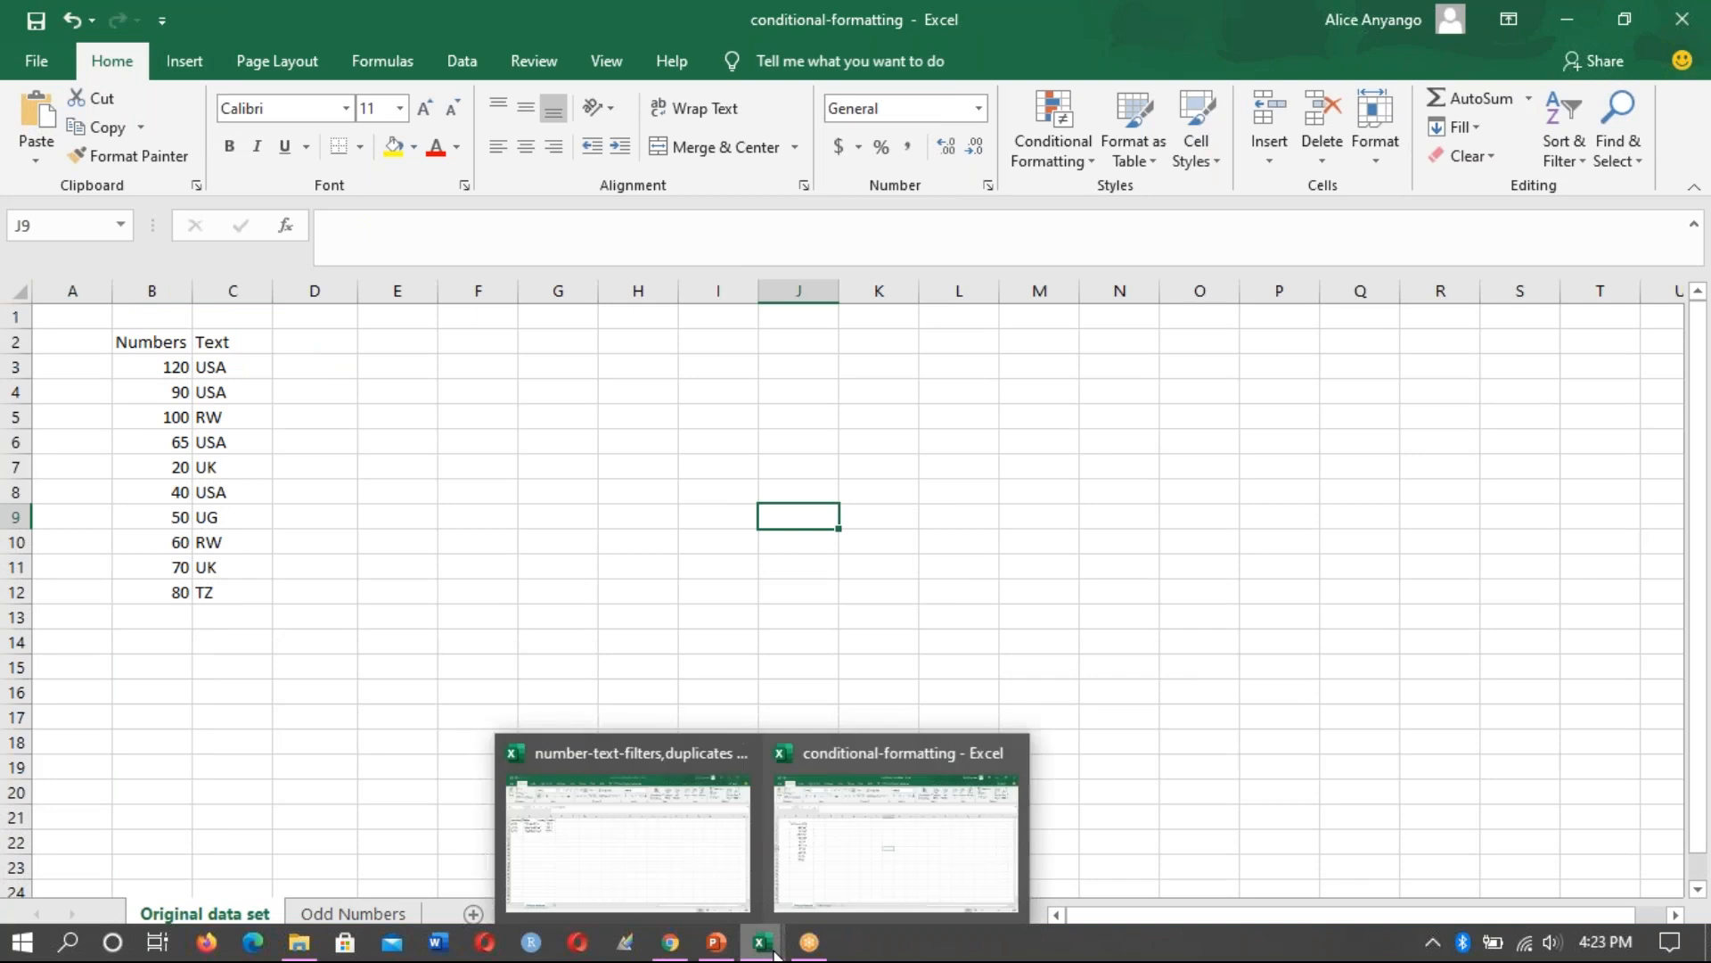
mouse_move(735, 754)
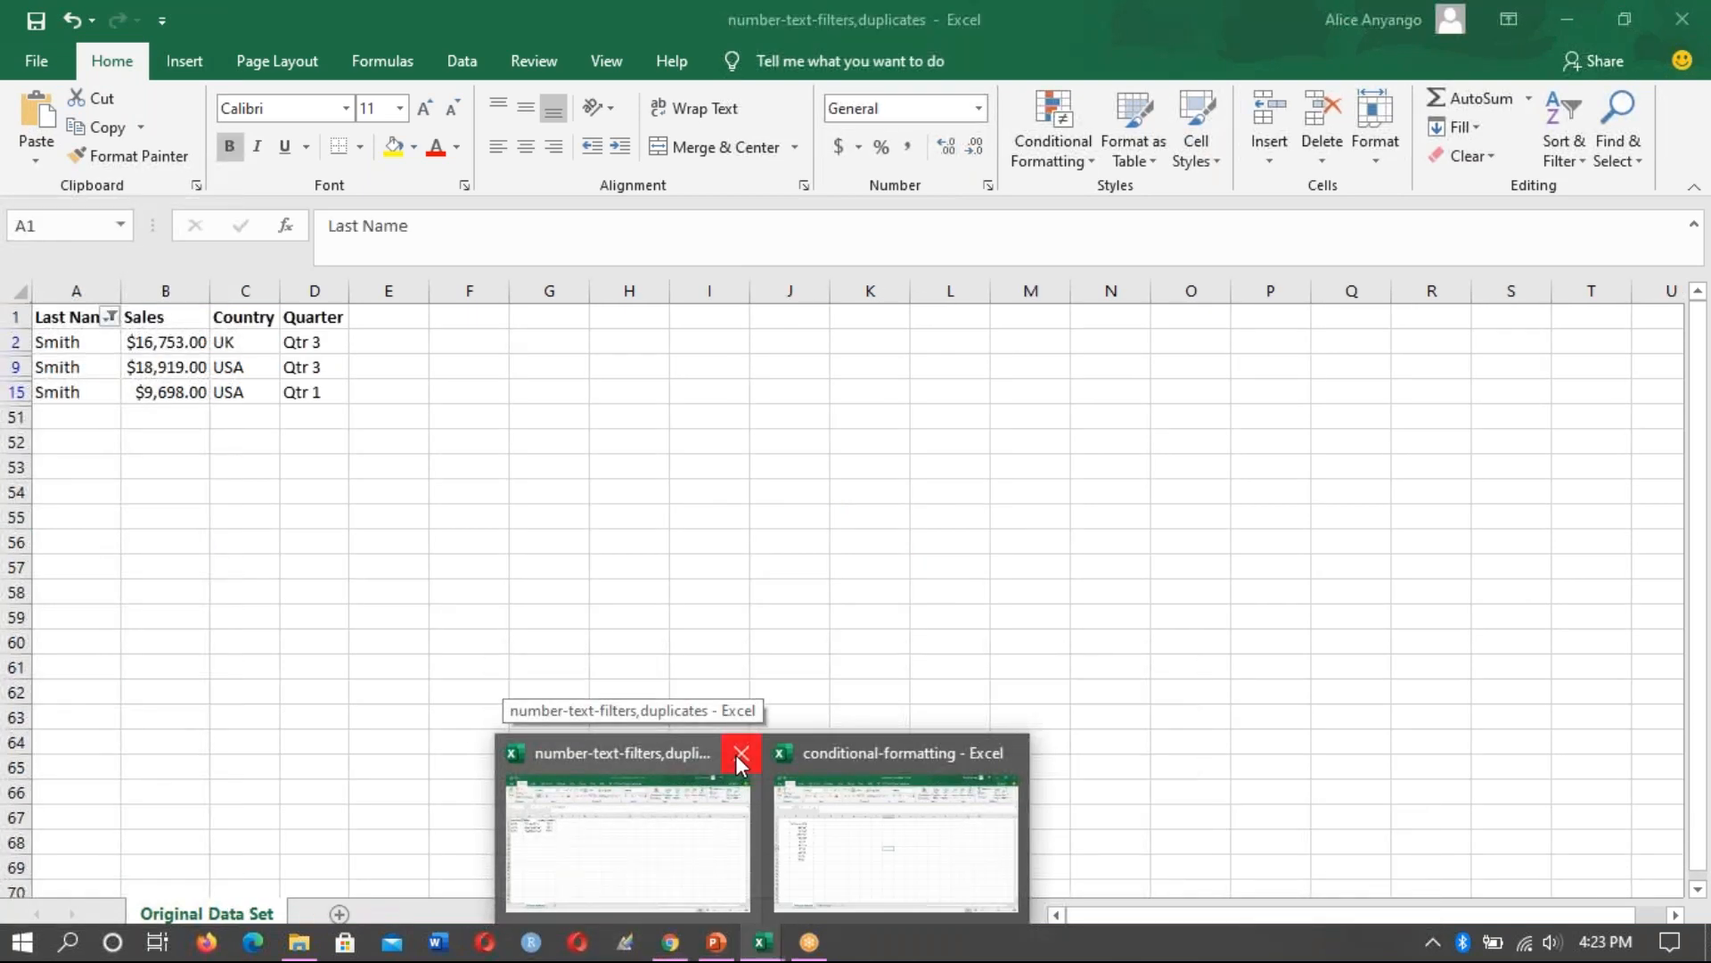
left_click(741, 754)
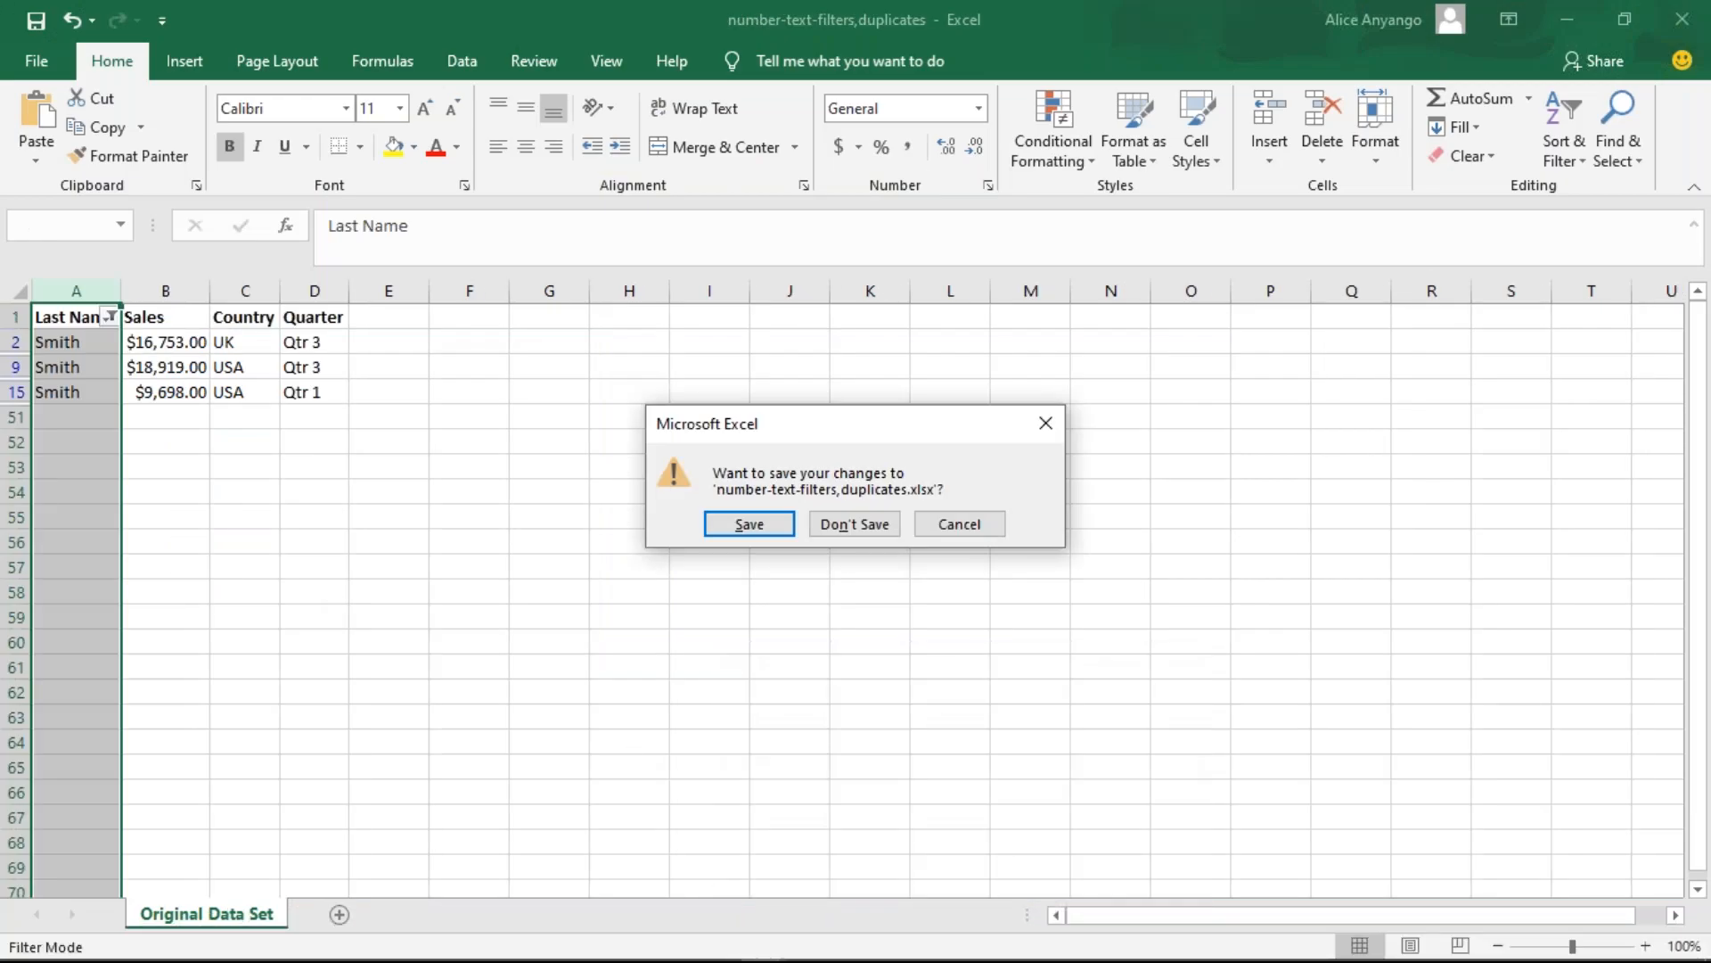
mouse_move(764, 953)
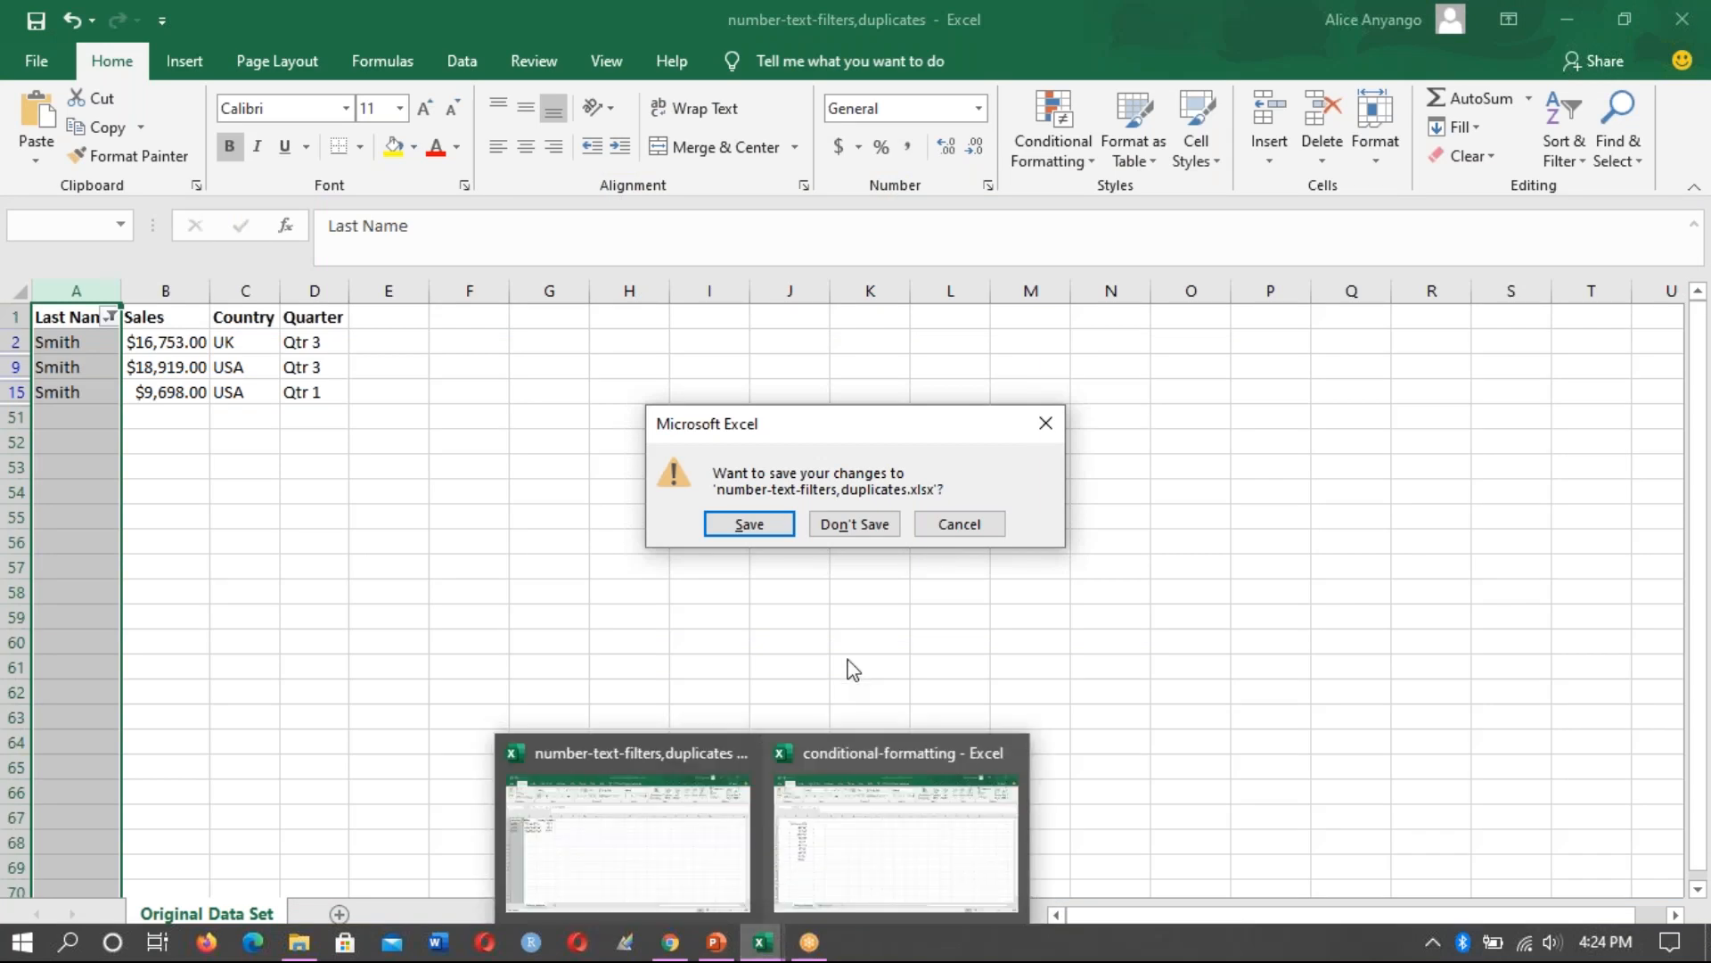
left_click(849, 525)
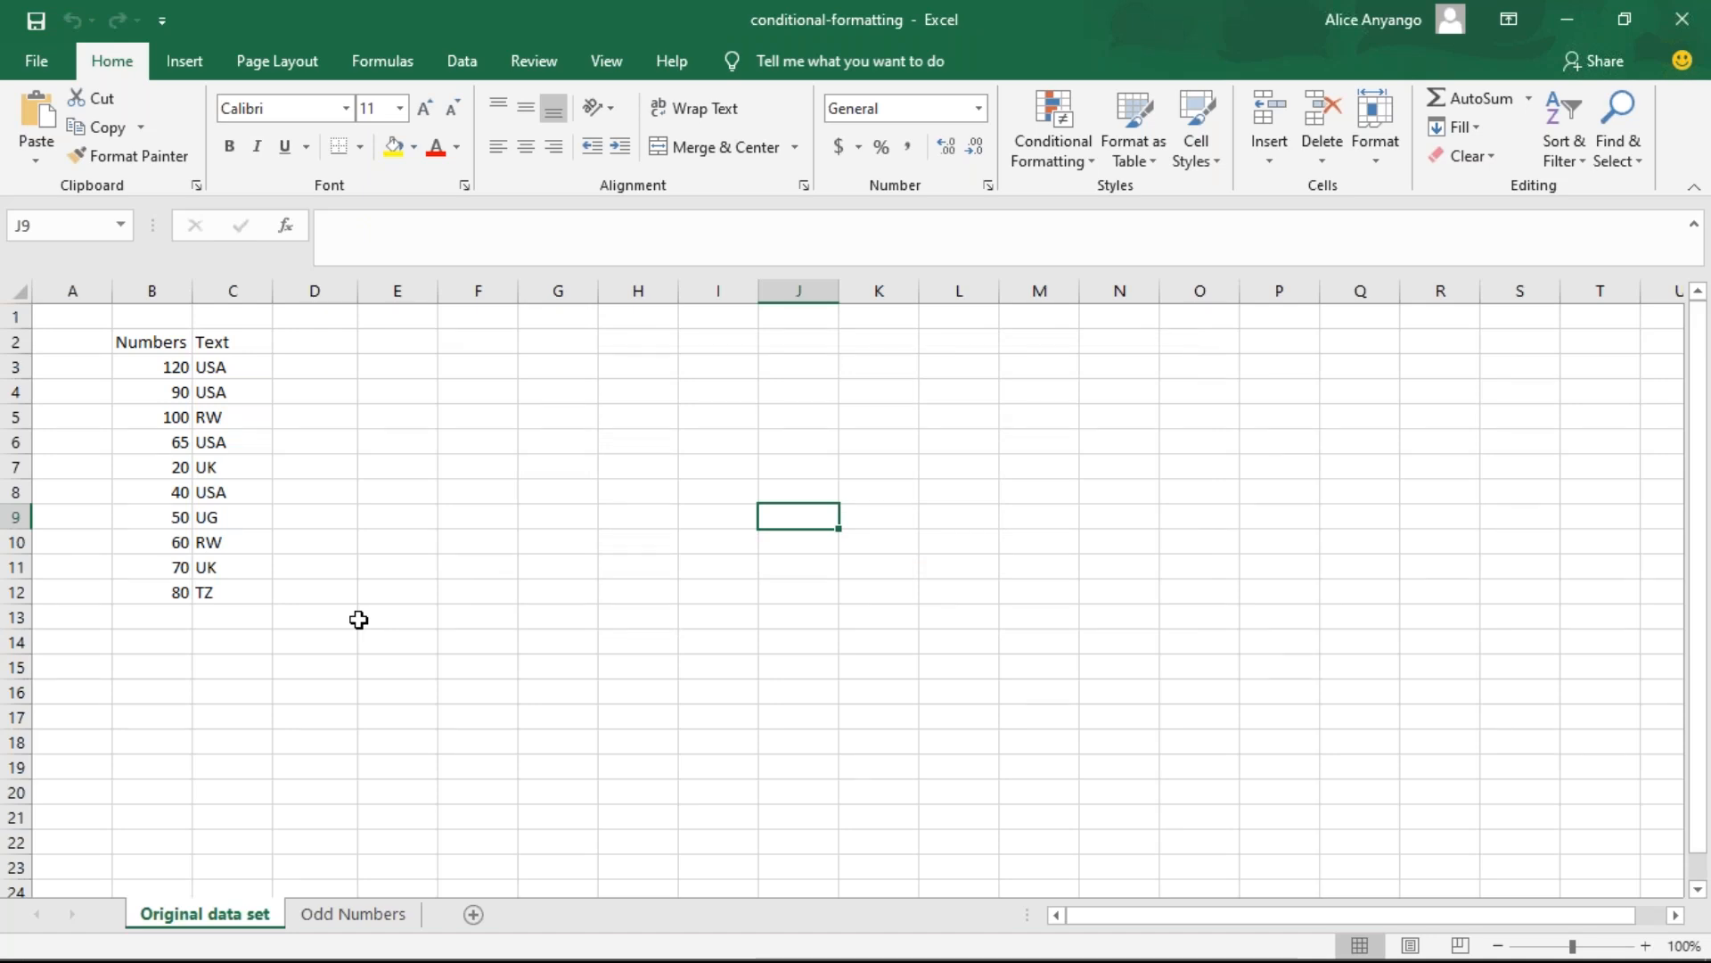
left_click(167, 292)
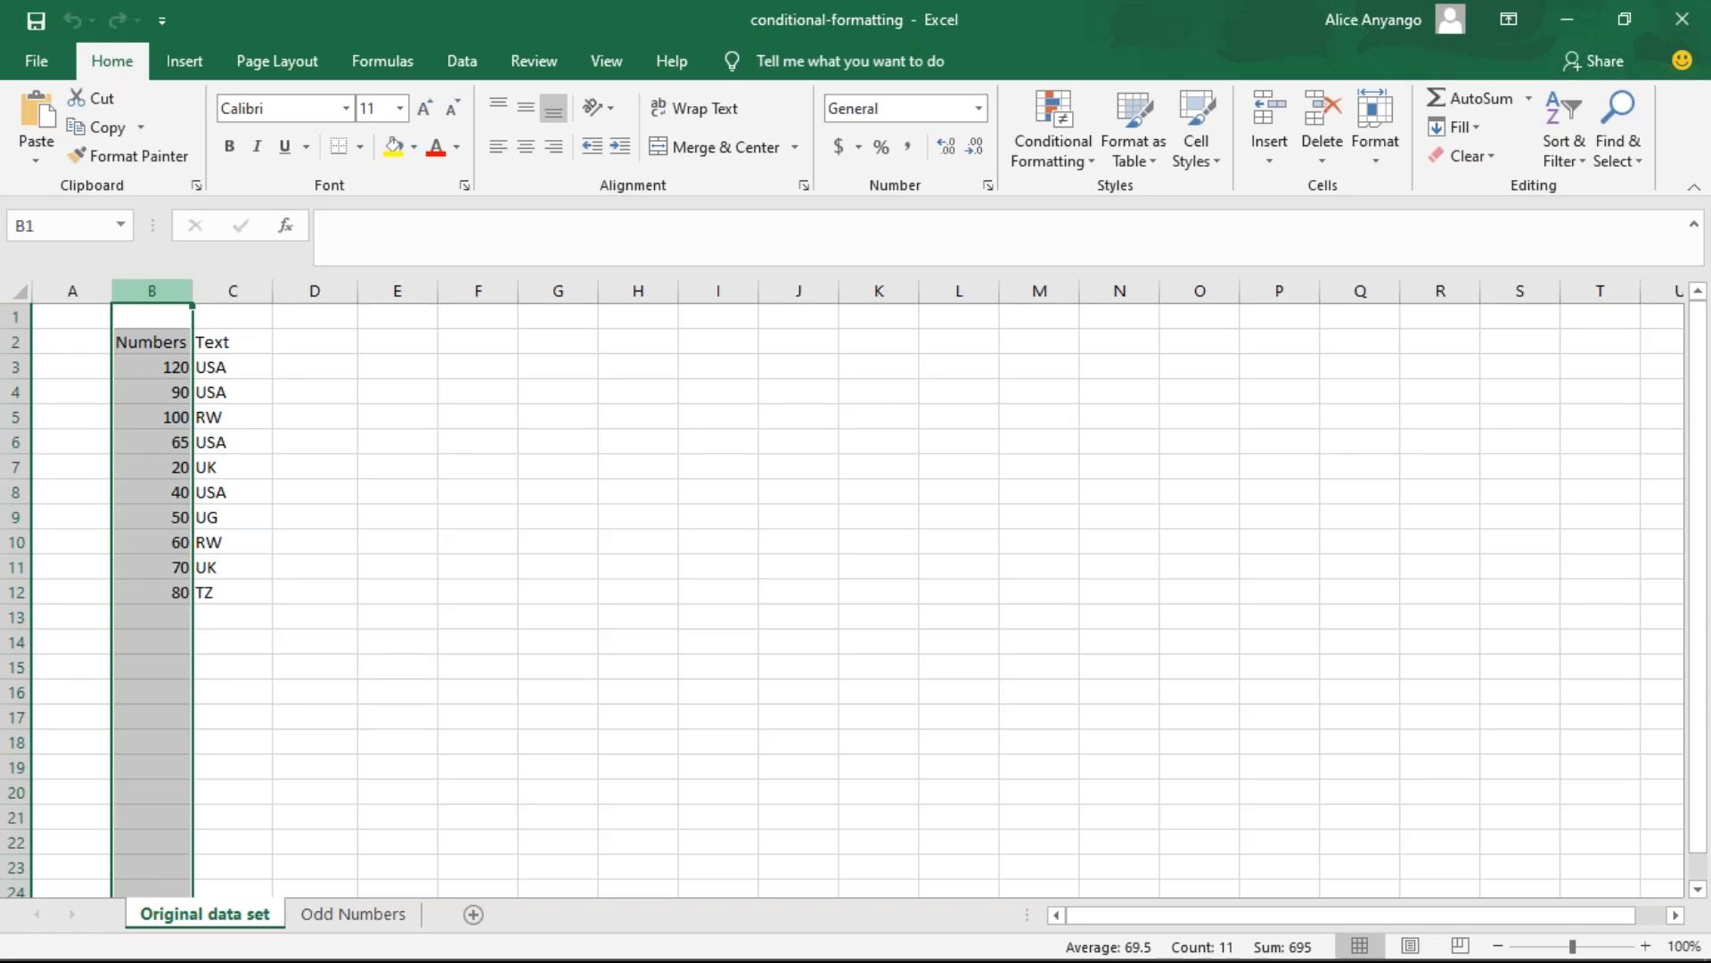
left_click(1052, 140)
mouse_move(1134, 218)
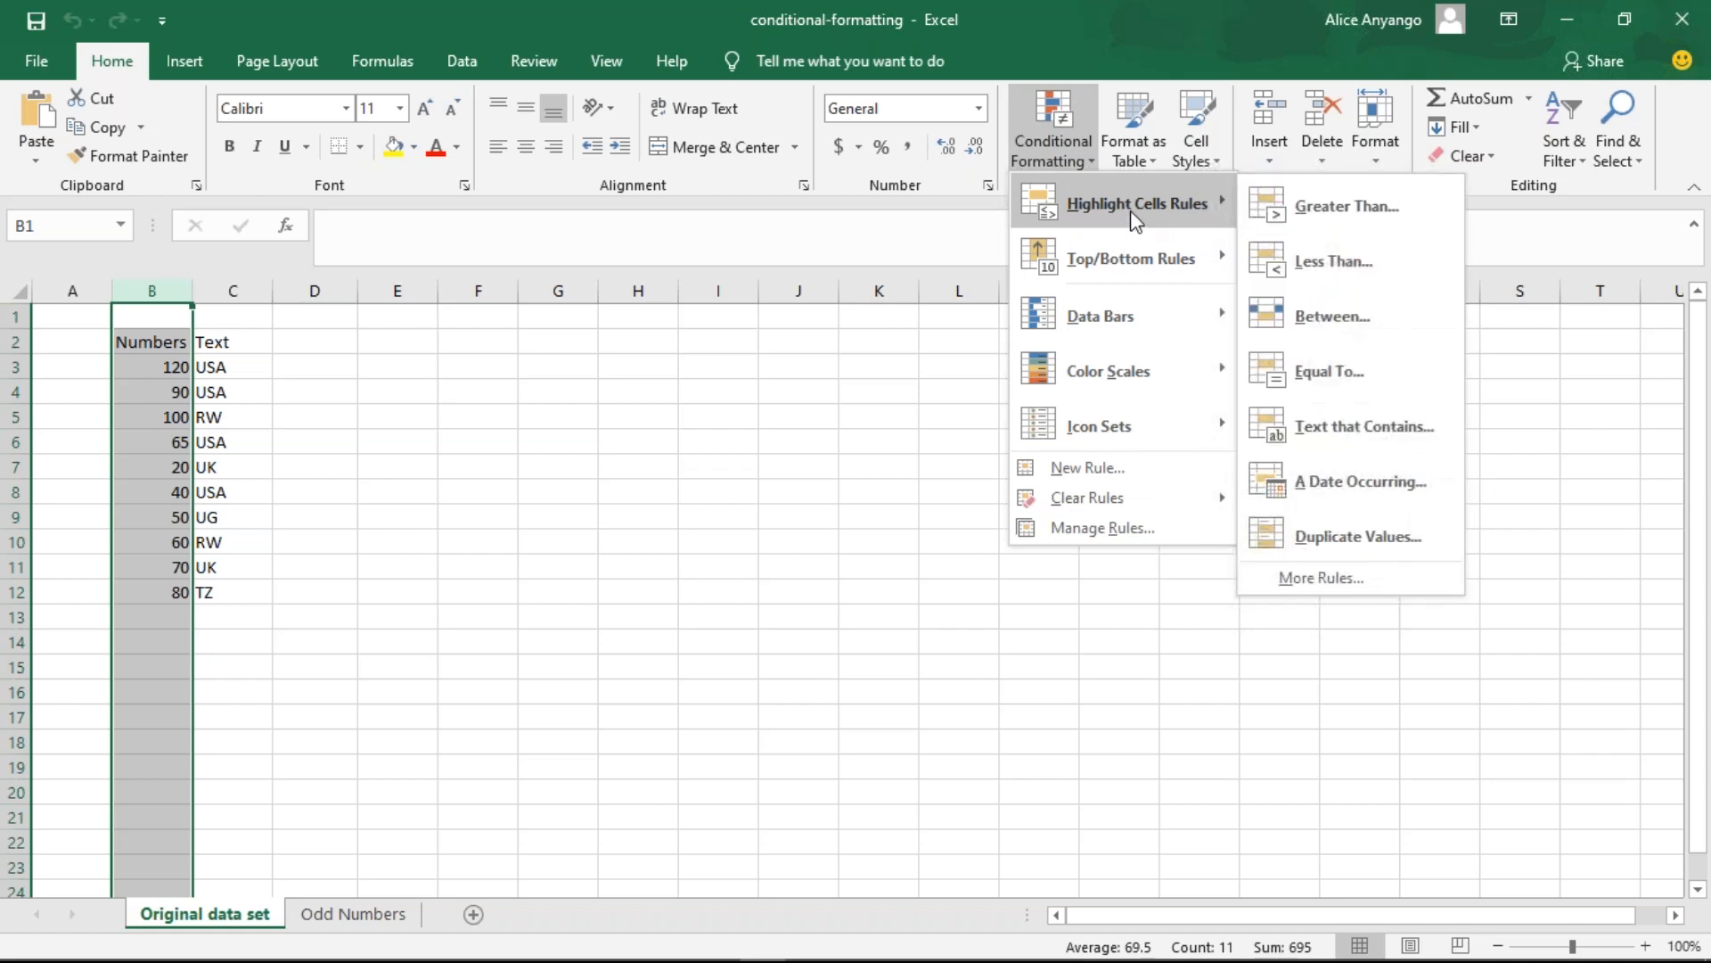
left_click(1310, 207)
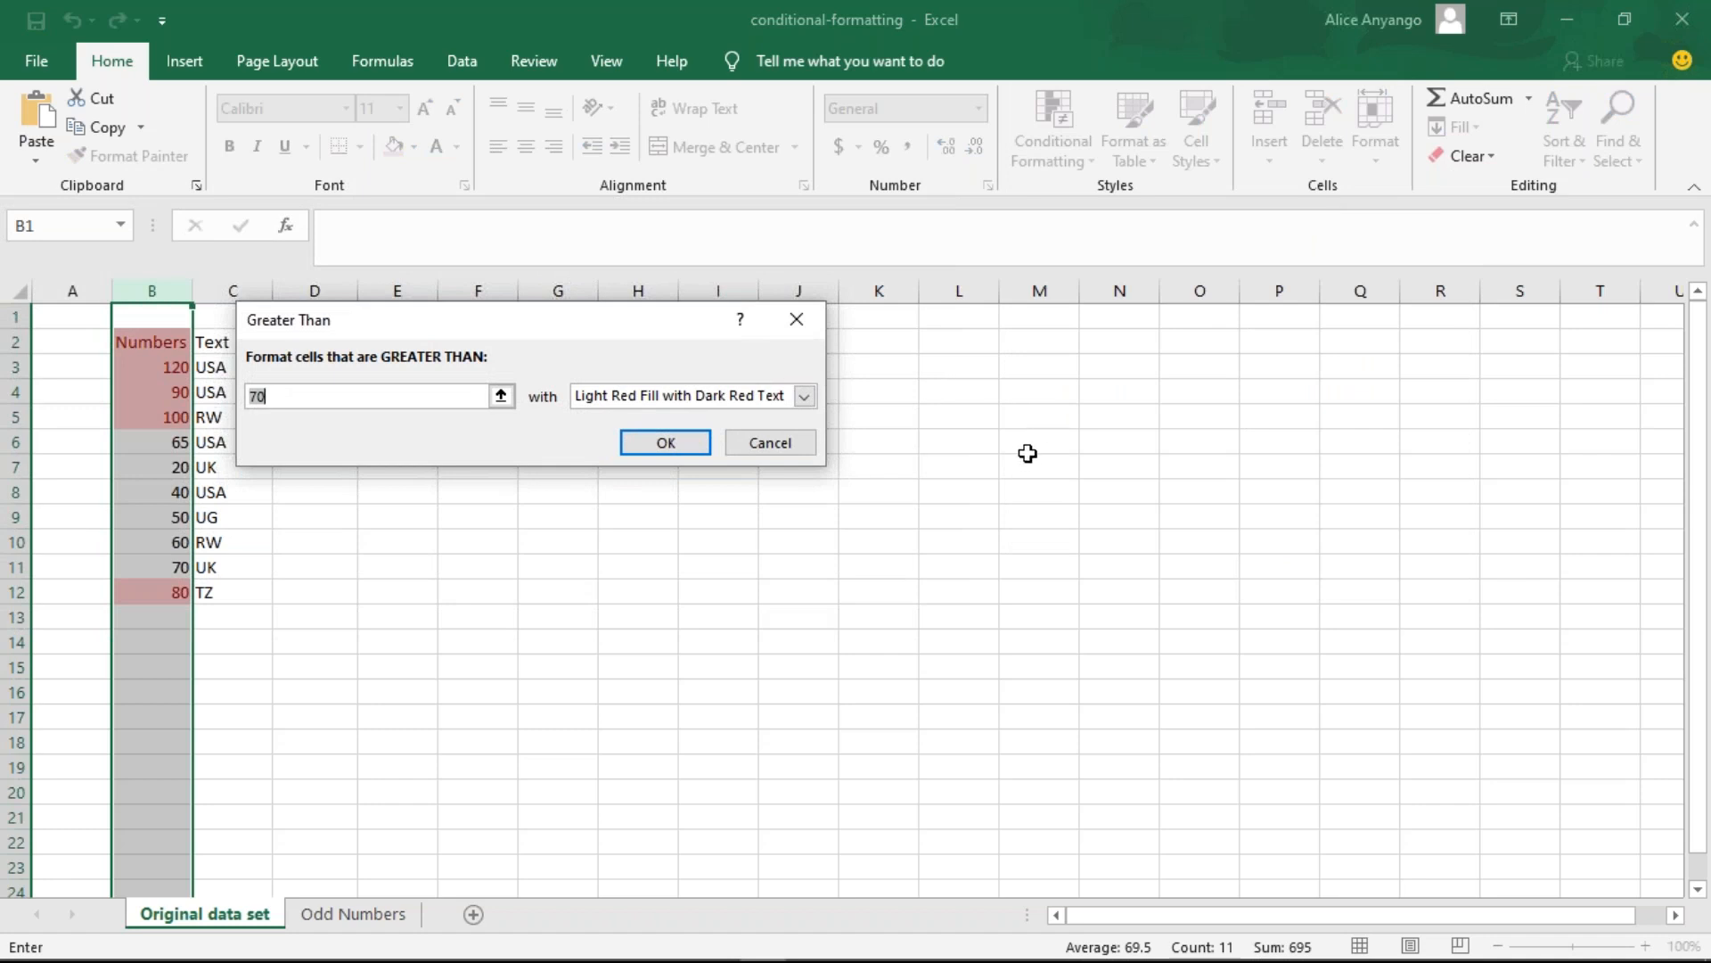
left_click(770, 443)
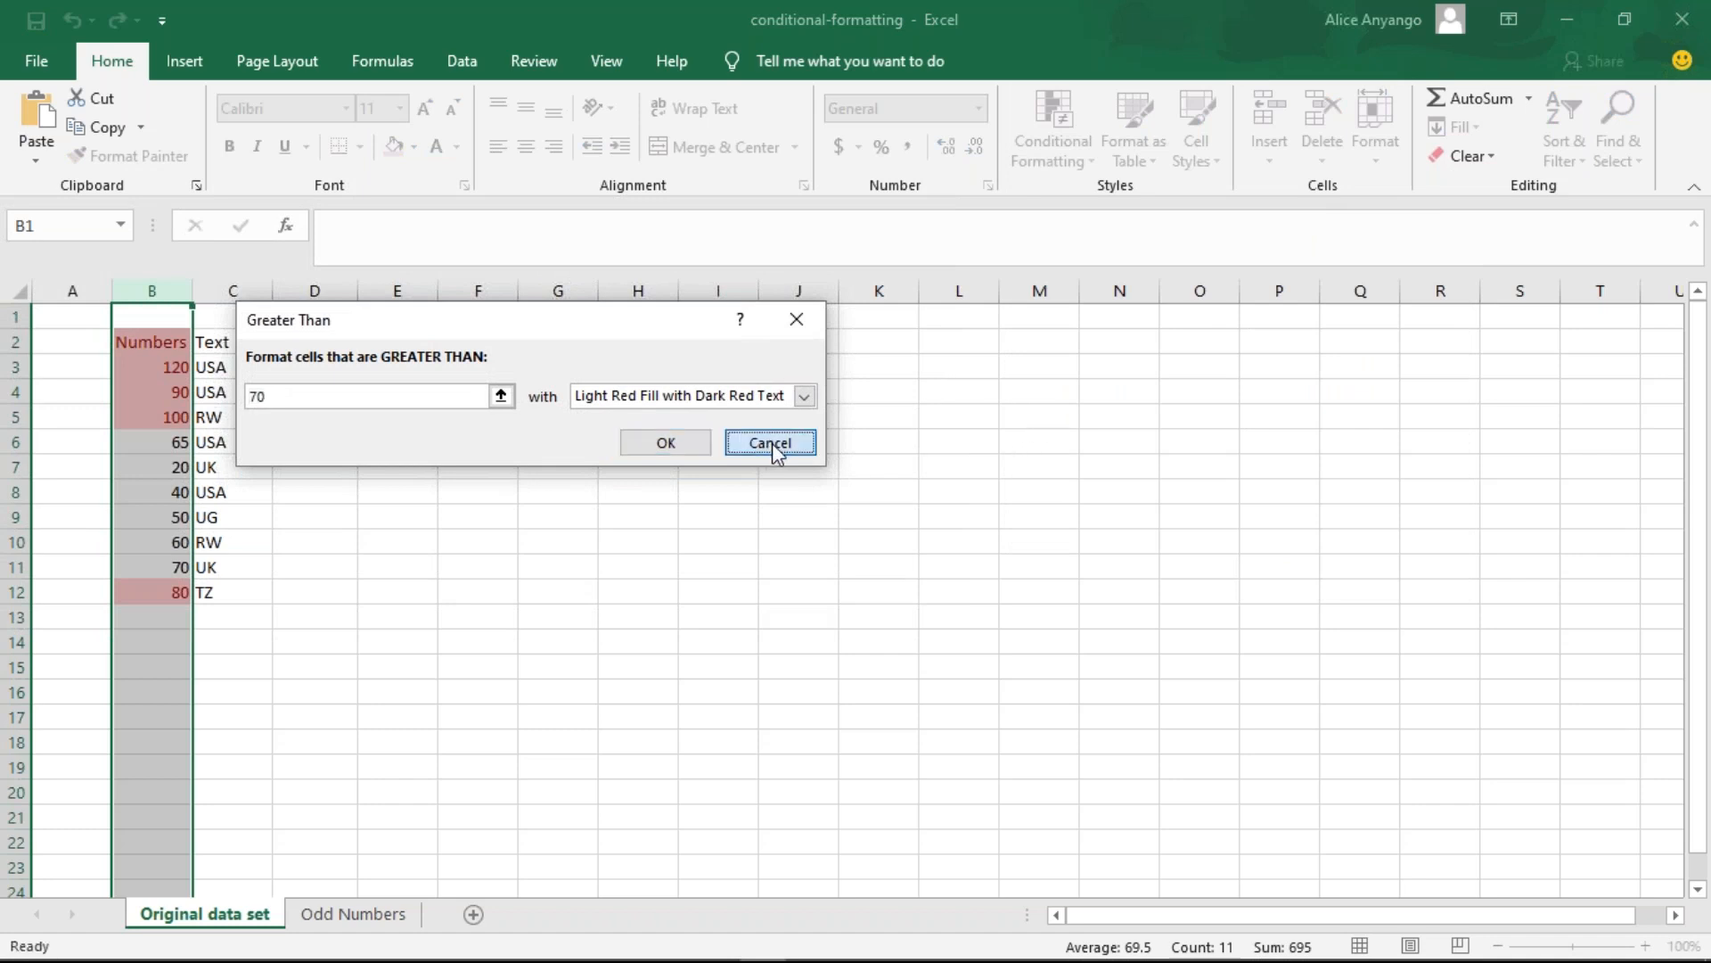
left_click(138, 361)
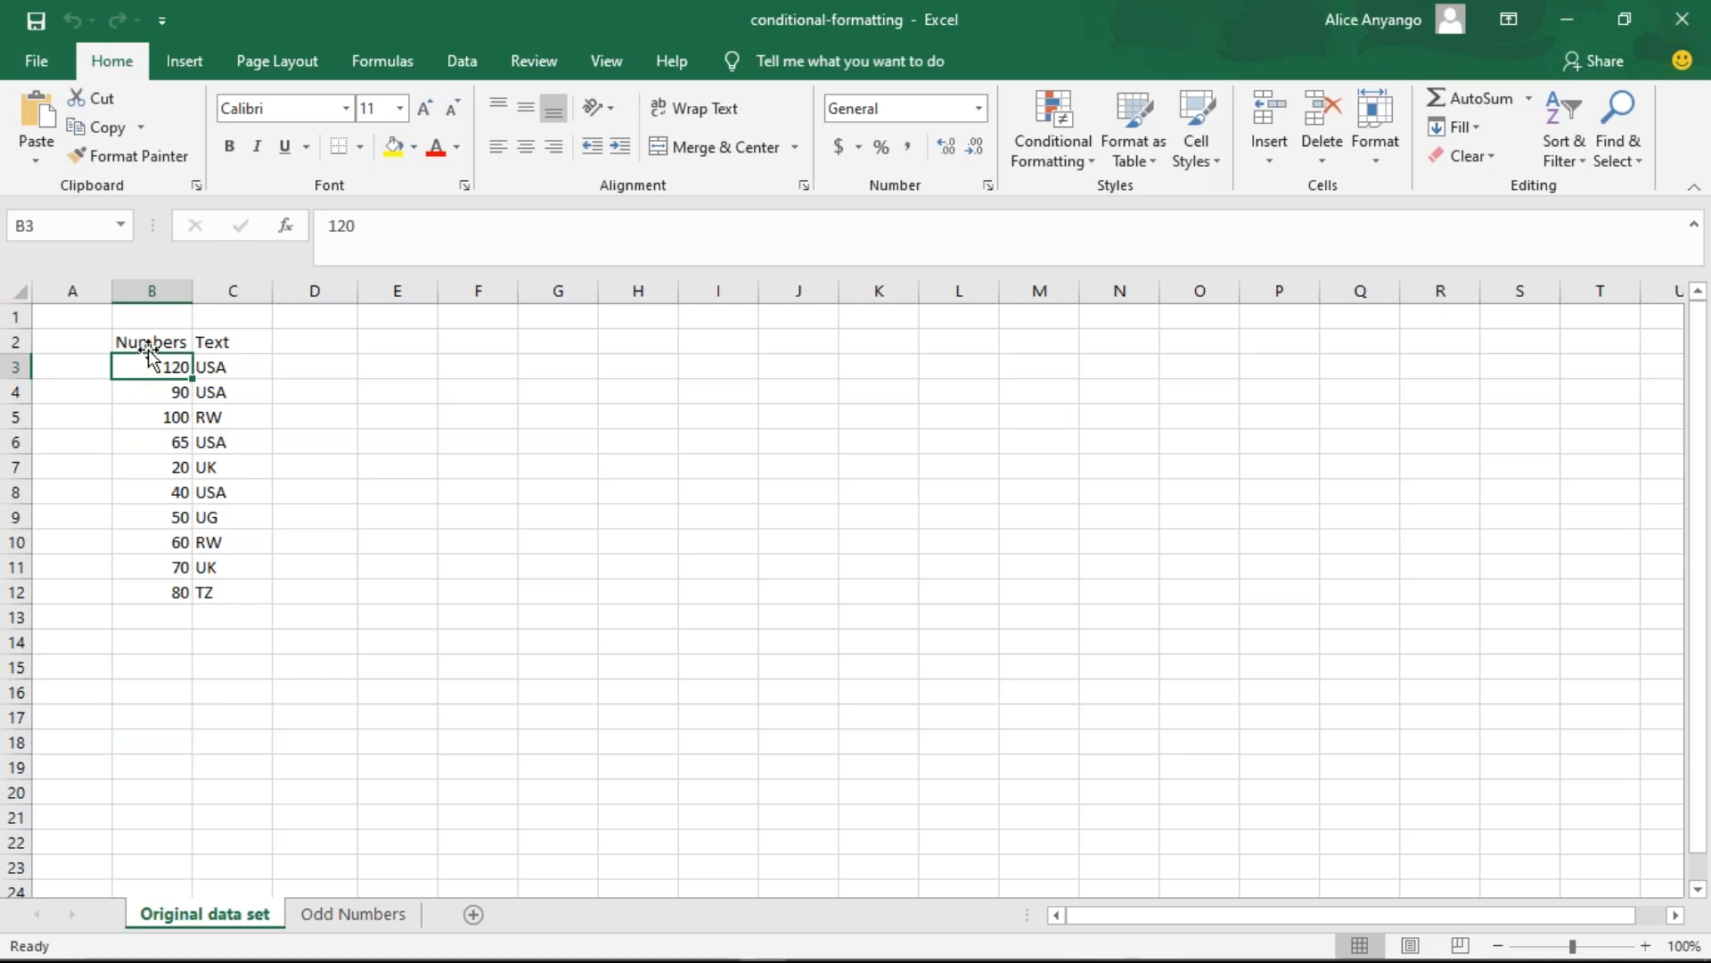
left_click(148, 289)
left_click(386, 442)
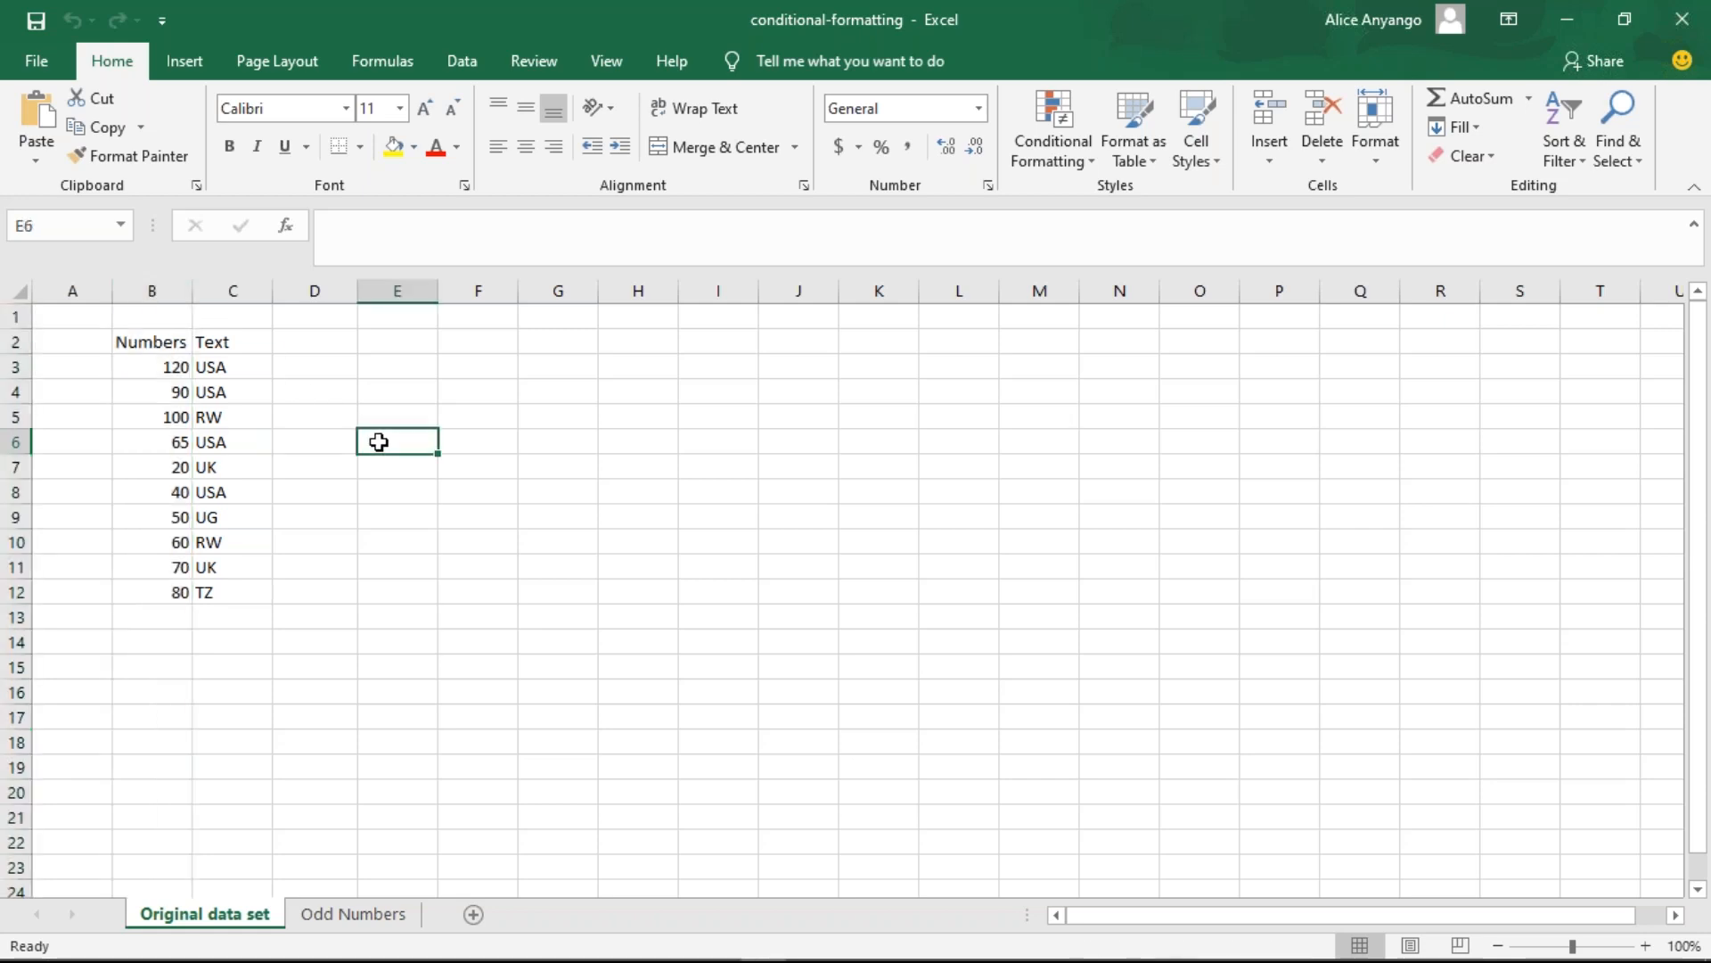
- Highlight the Numbers values in B3:B12 that are greater than 80 with Light Red Fill with Dark Red Text
left_click_drag(149, 363, 169, 589)
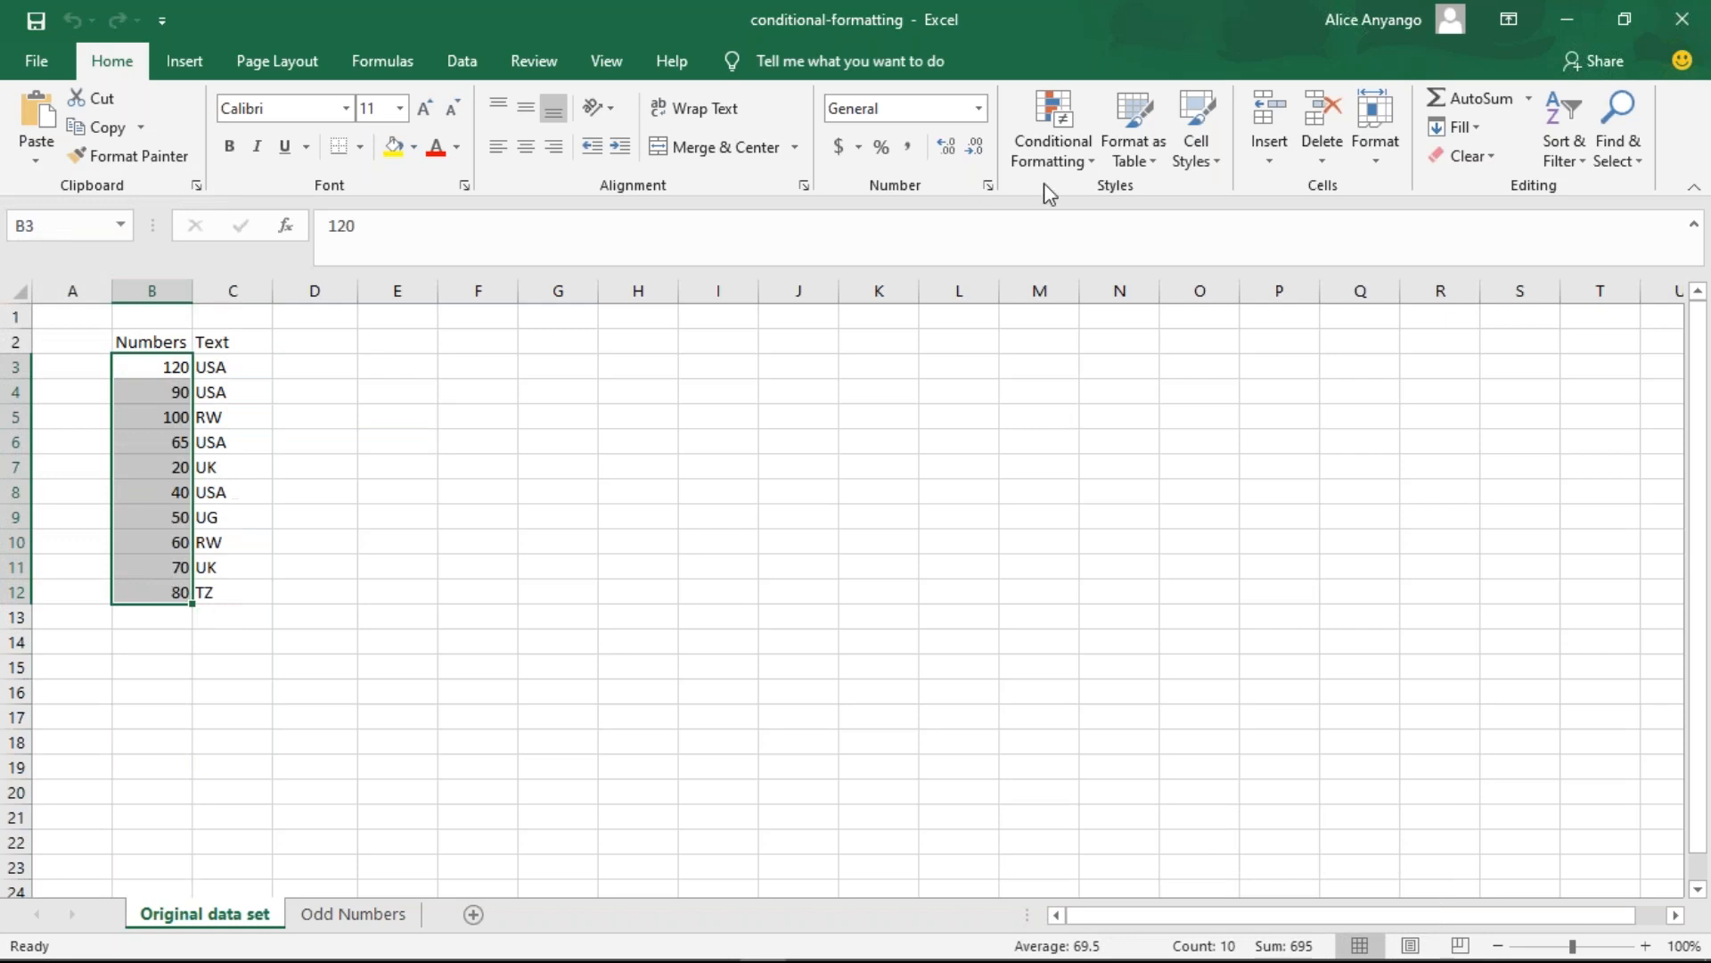
left_click(1056, 129)
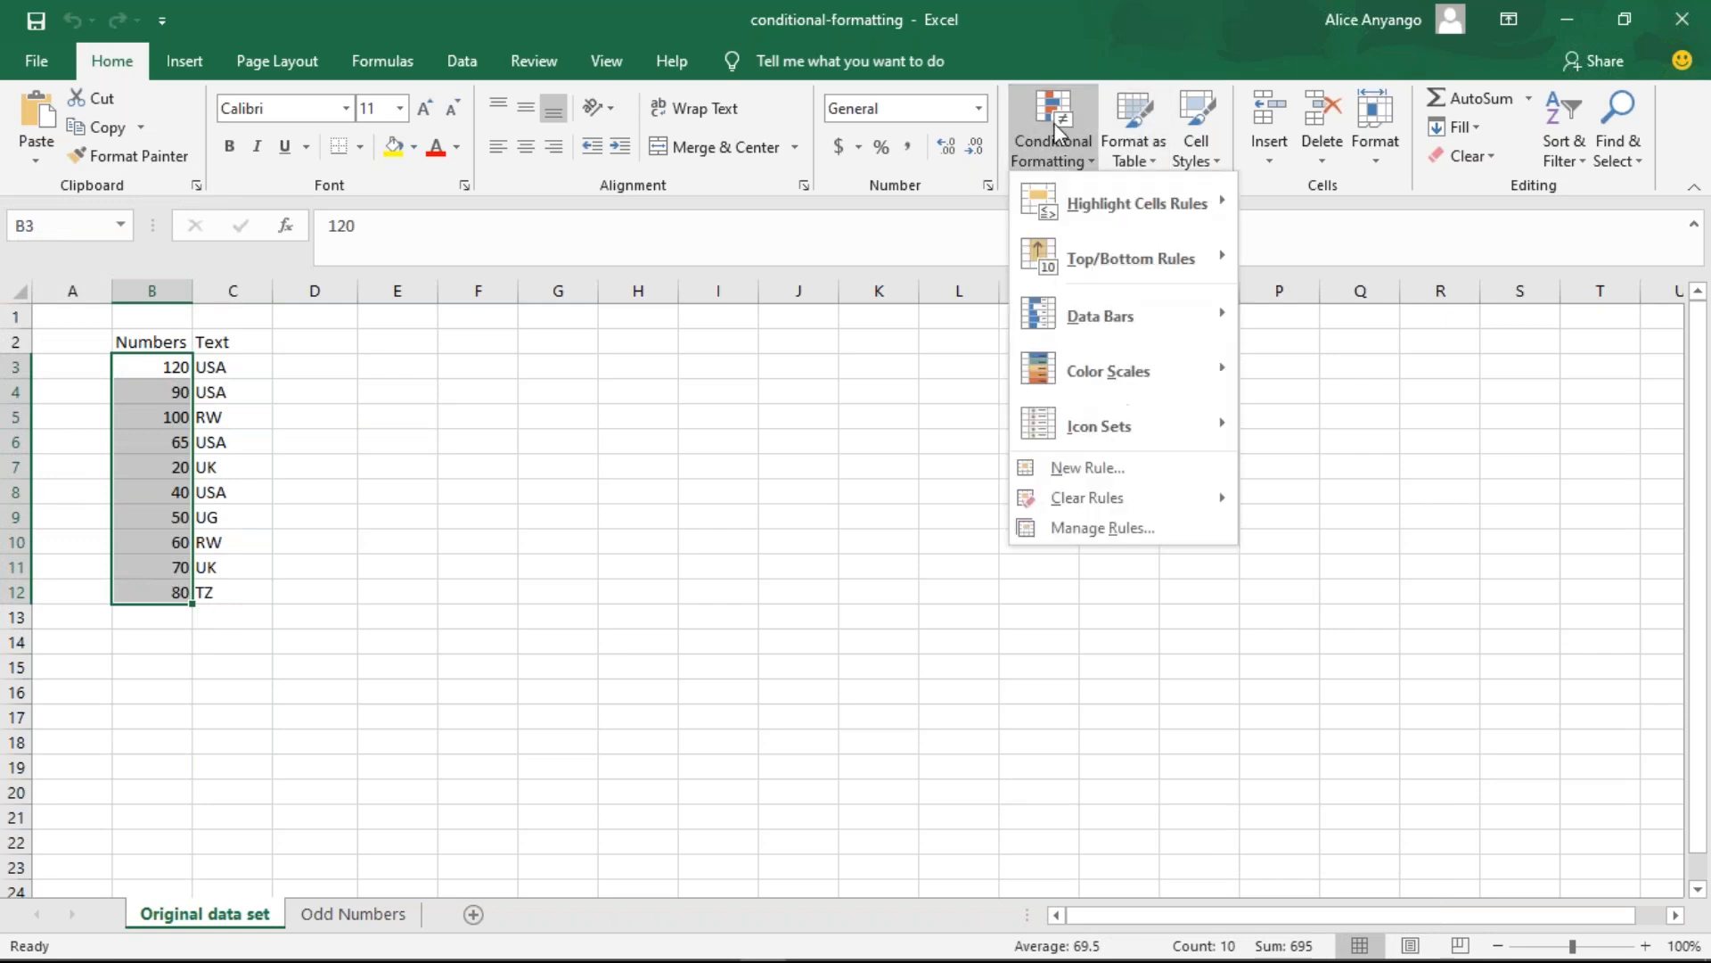
mouse_move(1173, 195)
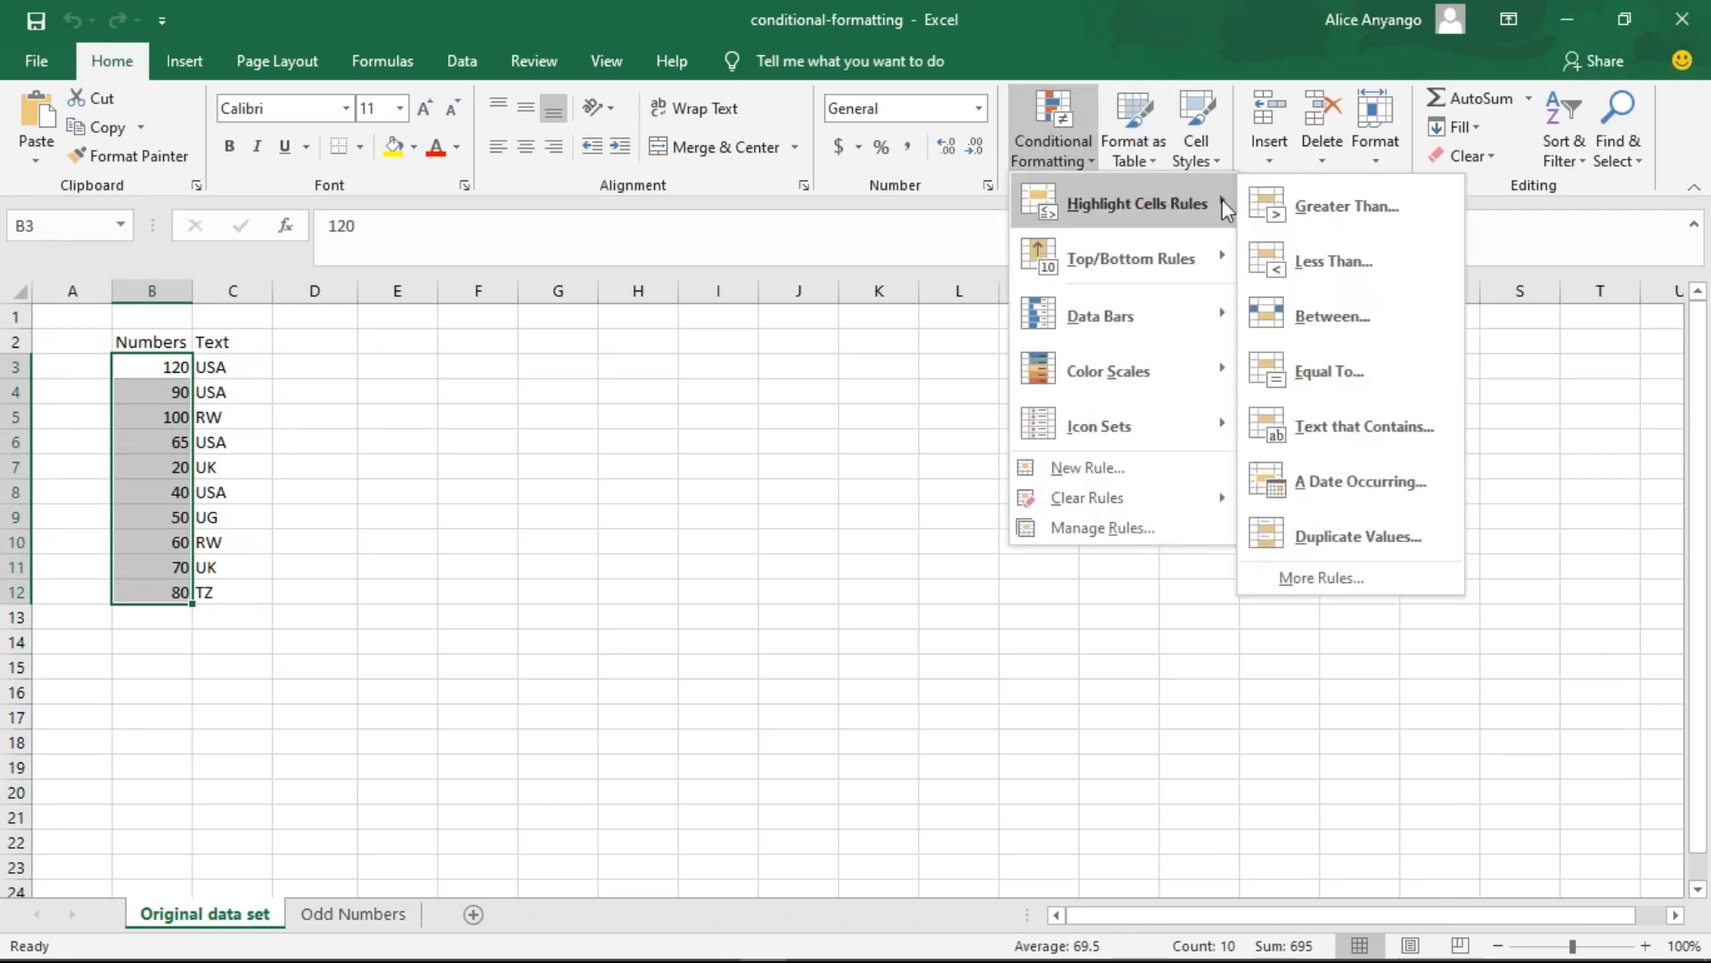
left_click(1308, 203)
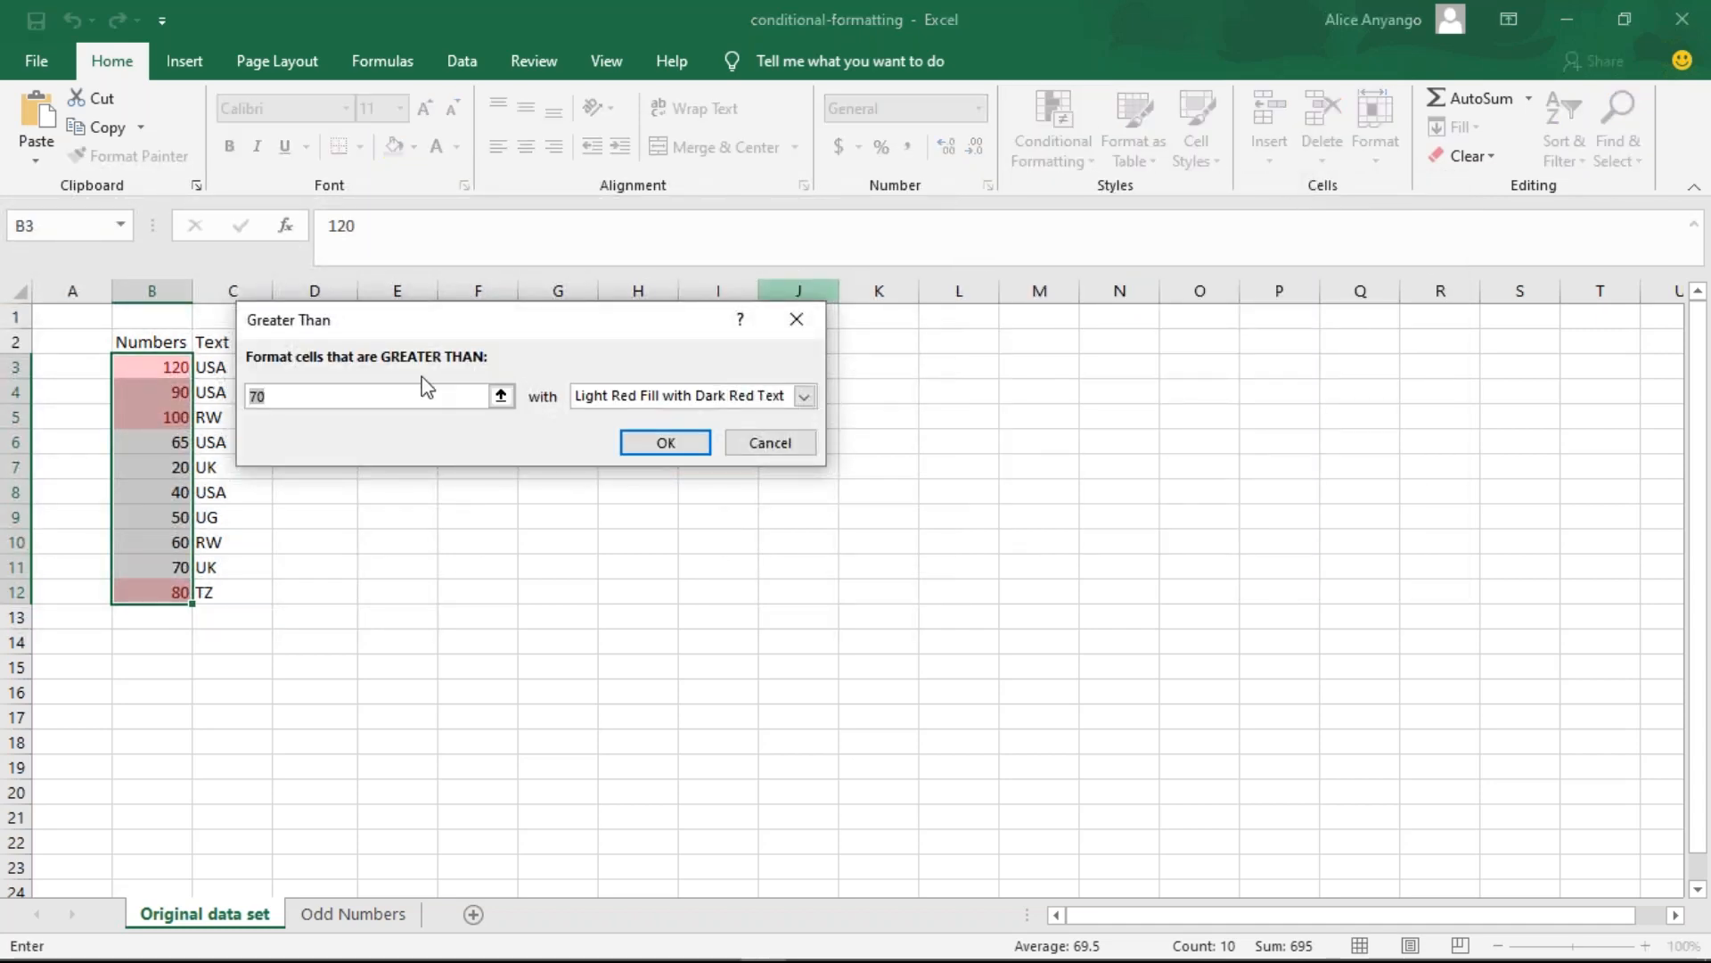
key("BackSpace")
type("80")
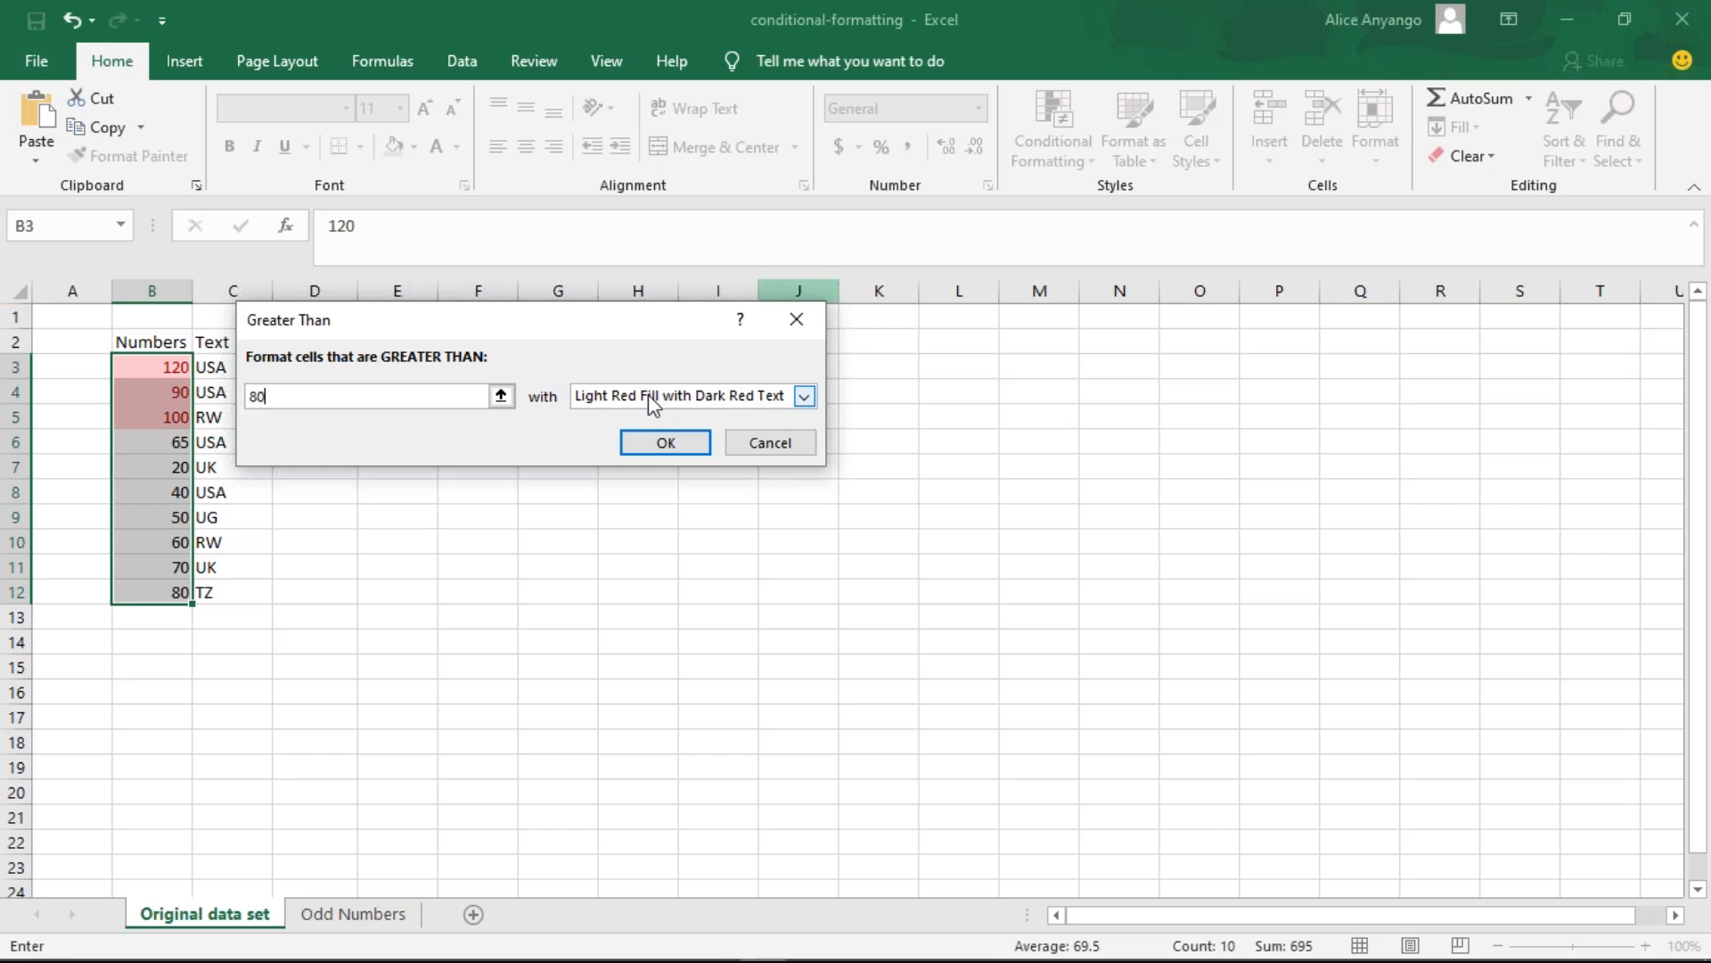
left_click(669, 448)
left_click(647, 496)
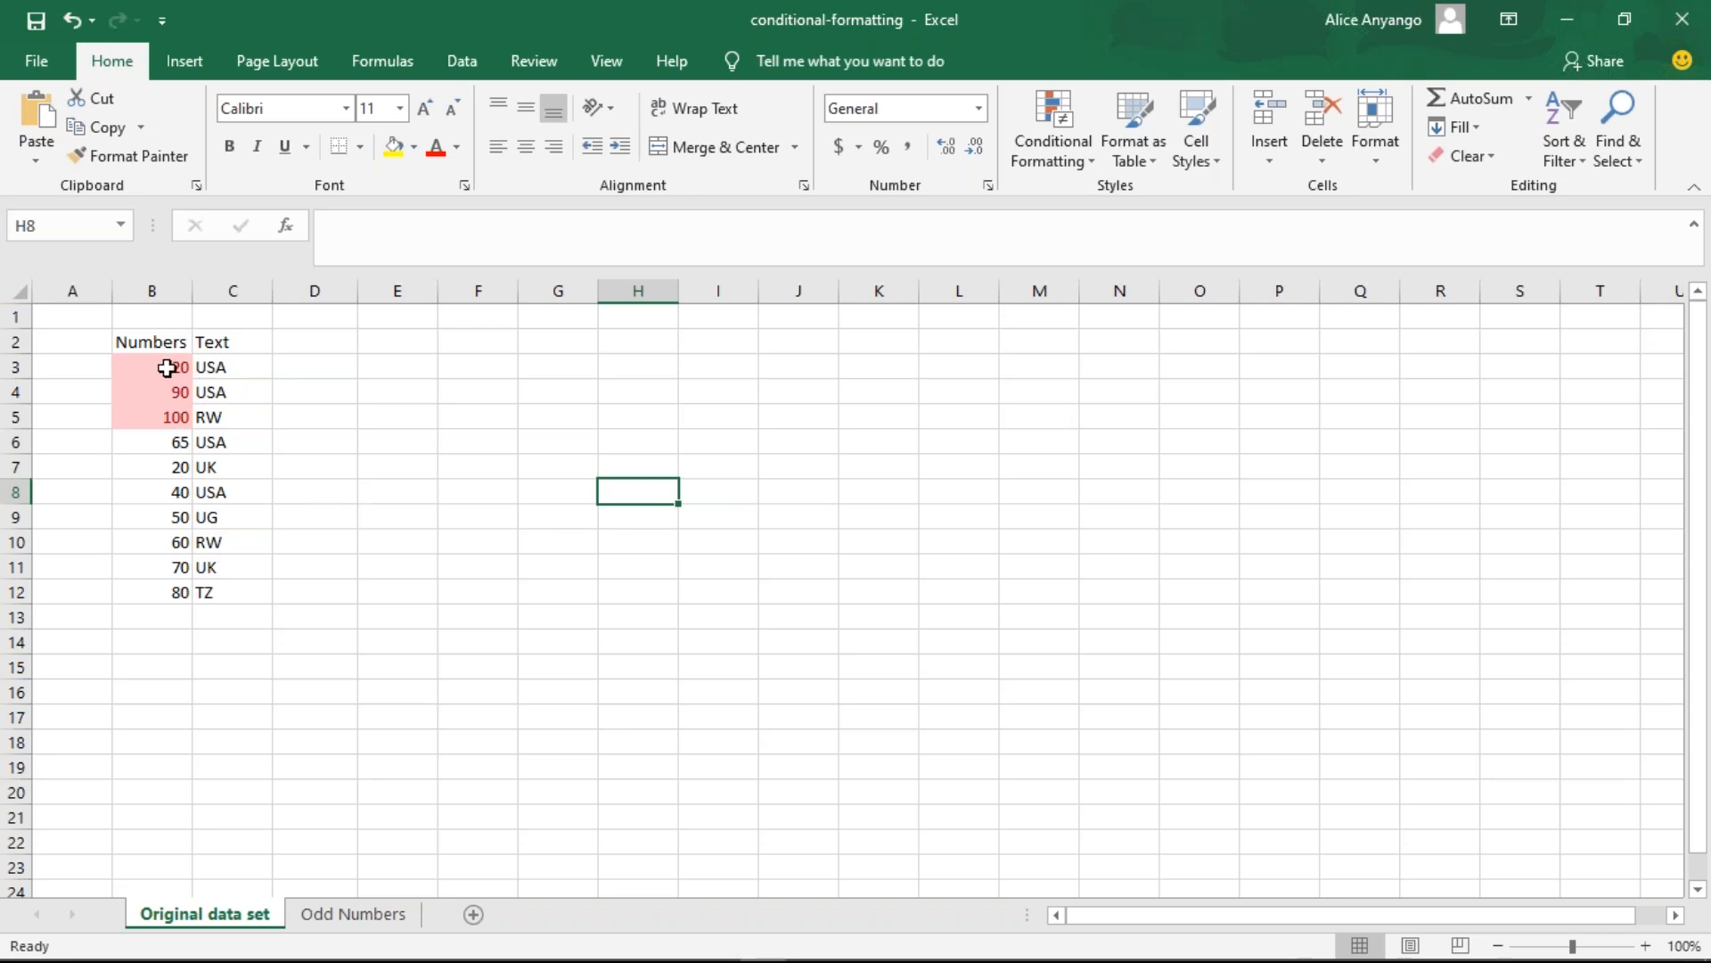
- Clear the conditional formatting rules from the Numbers cells B3:B12 only
left_click_drag(166, 361, 154, 592)
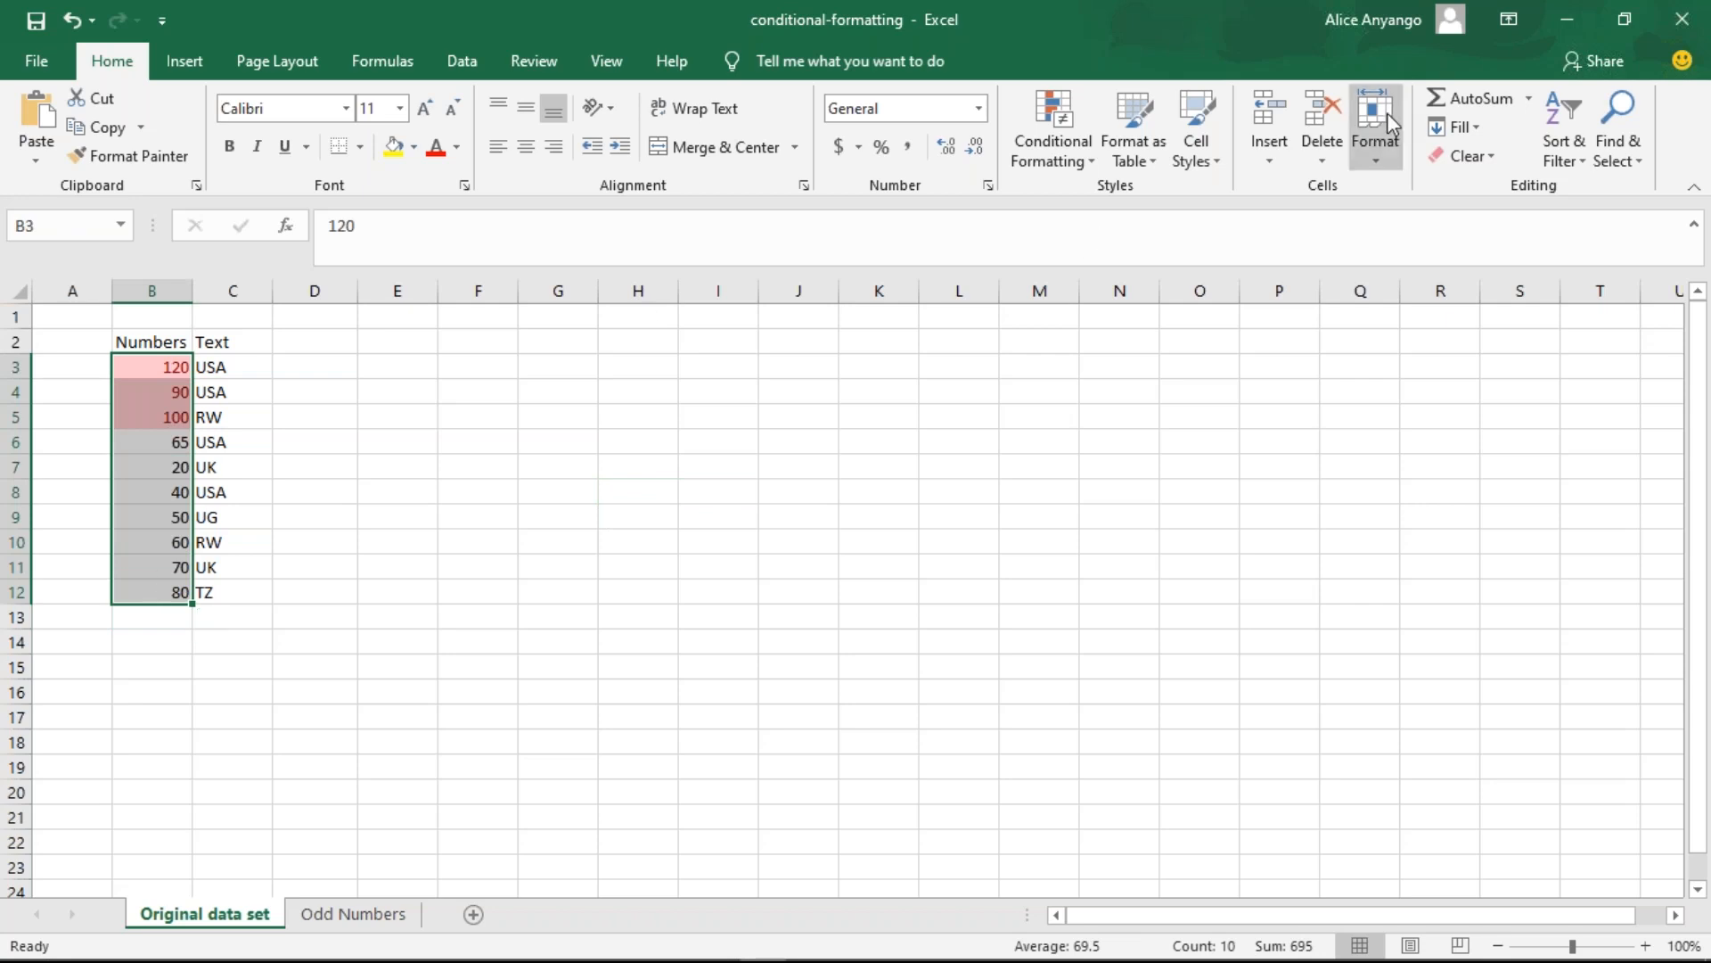
left_click(1056, 143)
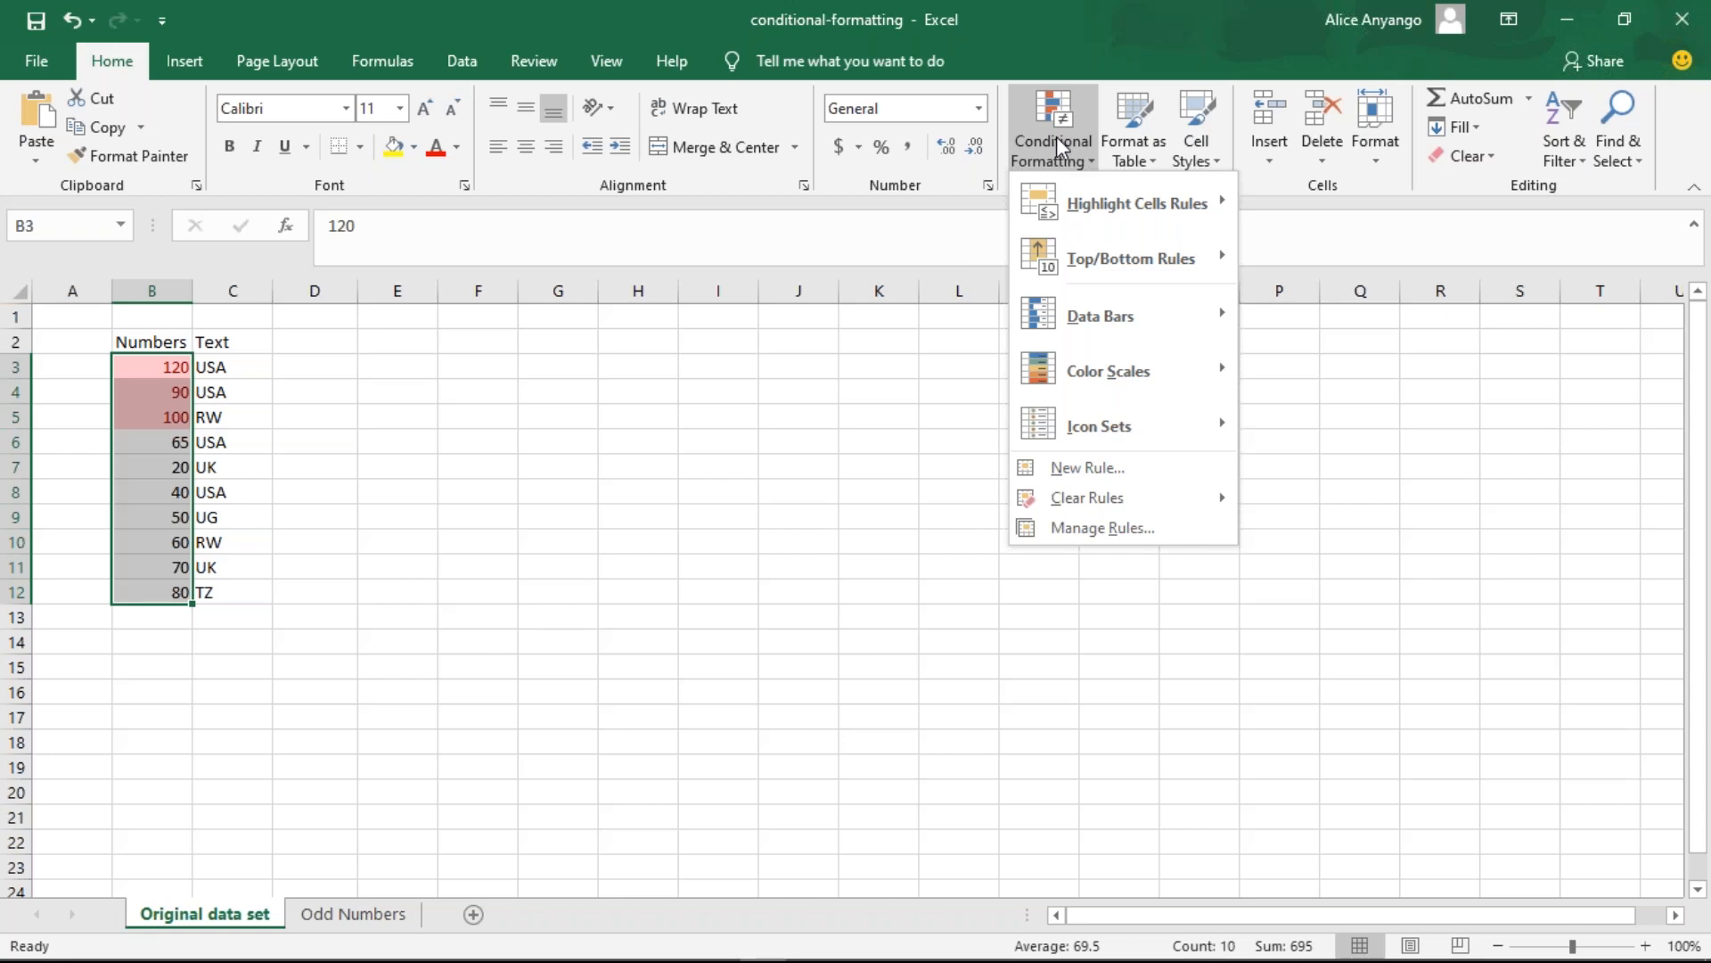
mouse_move(1126, 503)
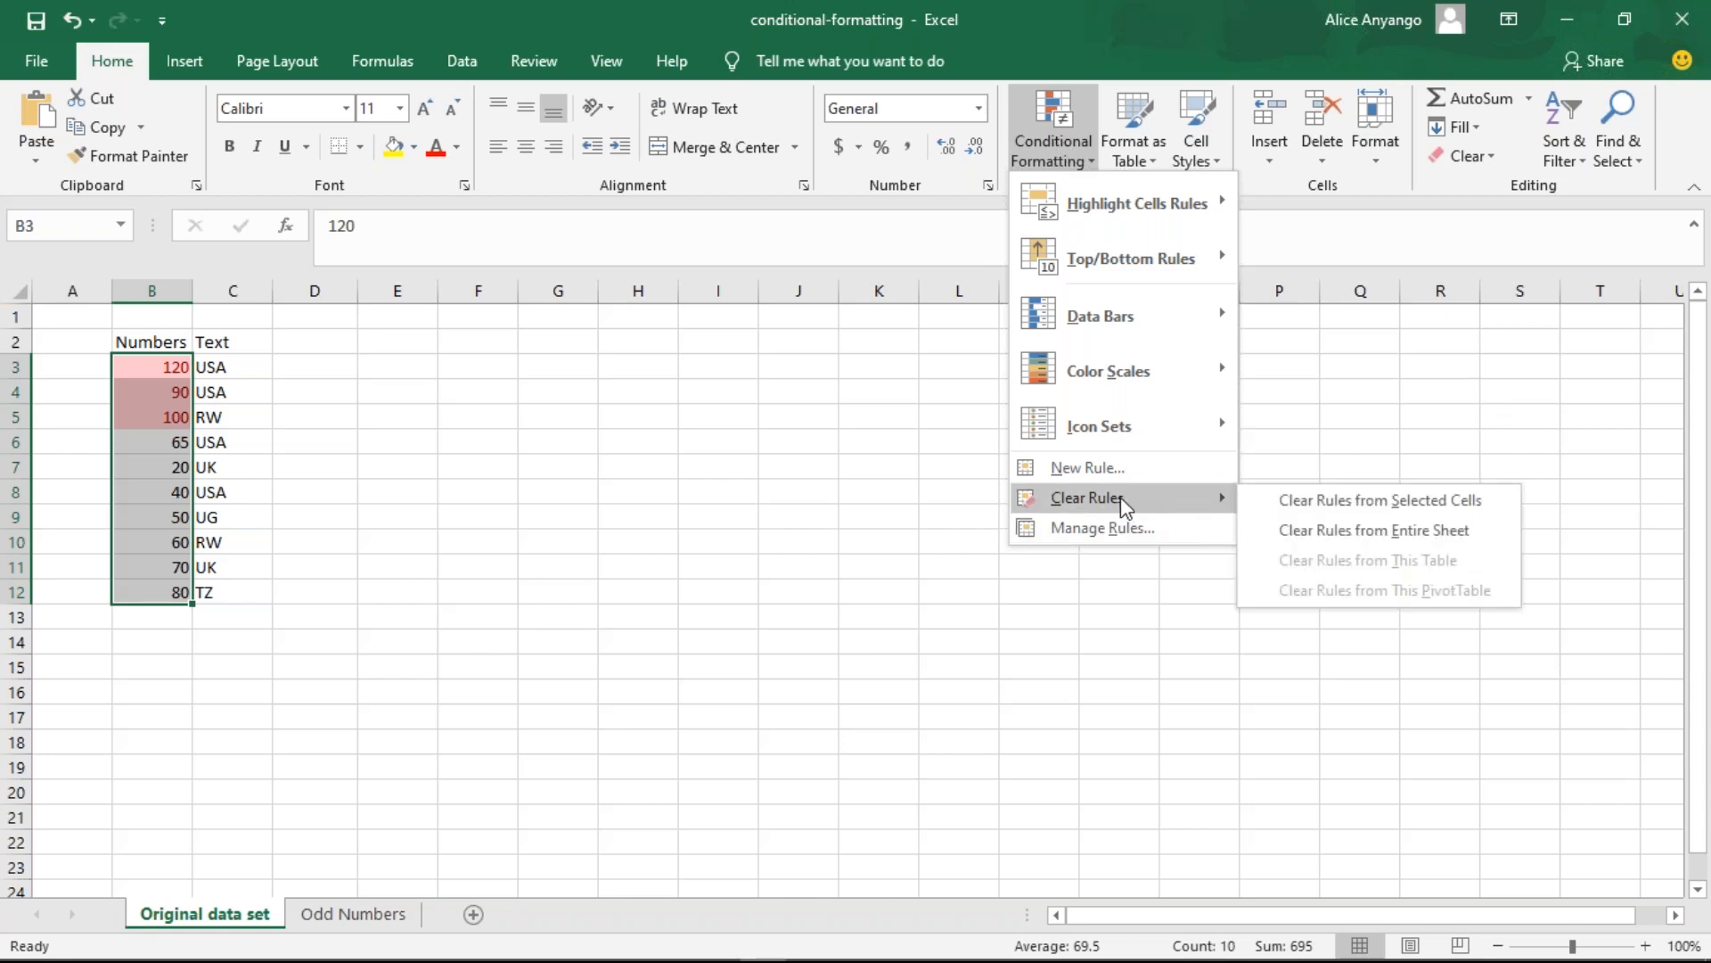
left_click(1313, 499)
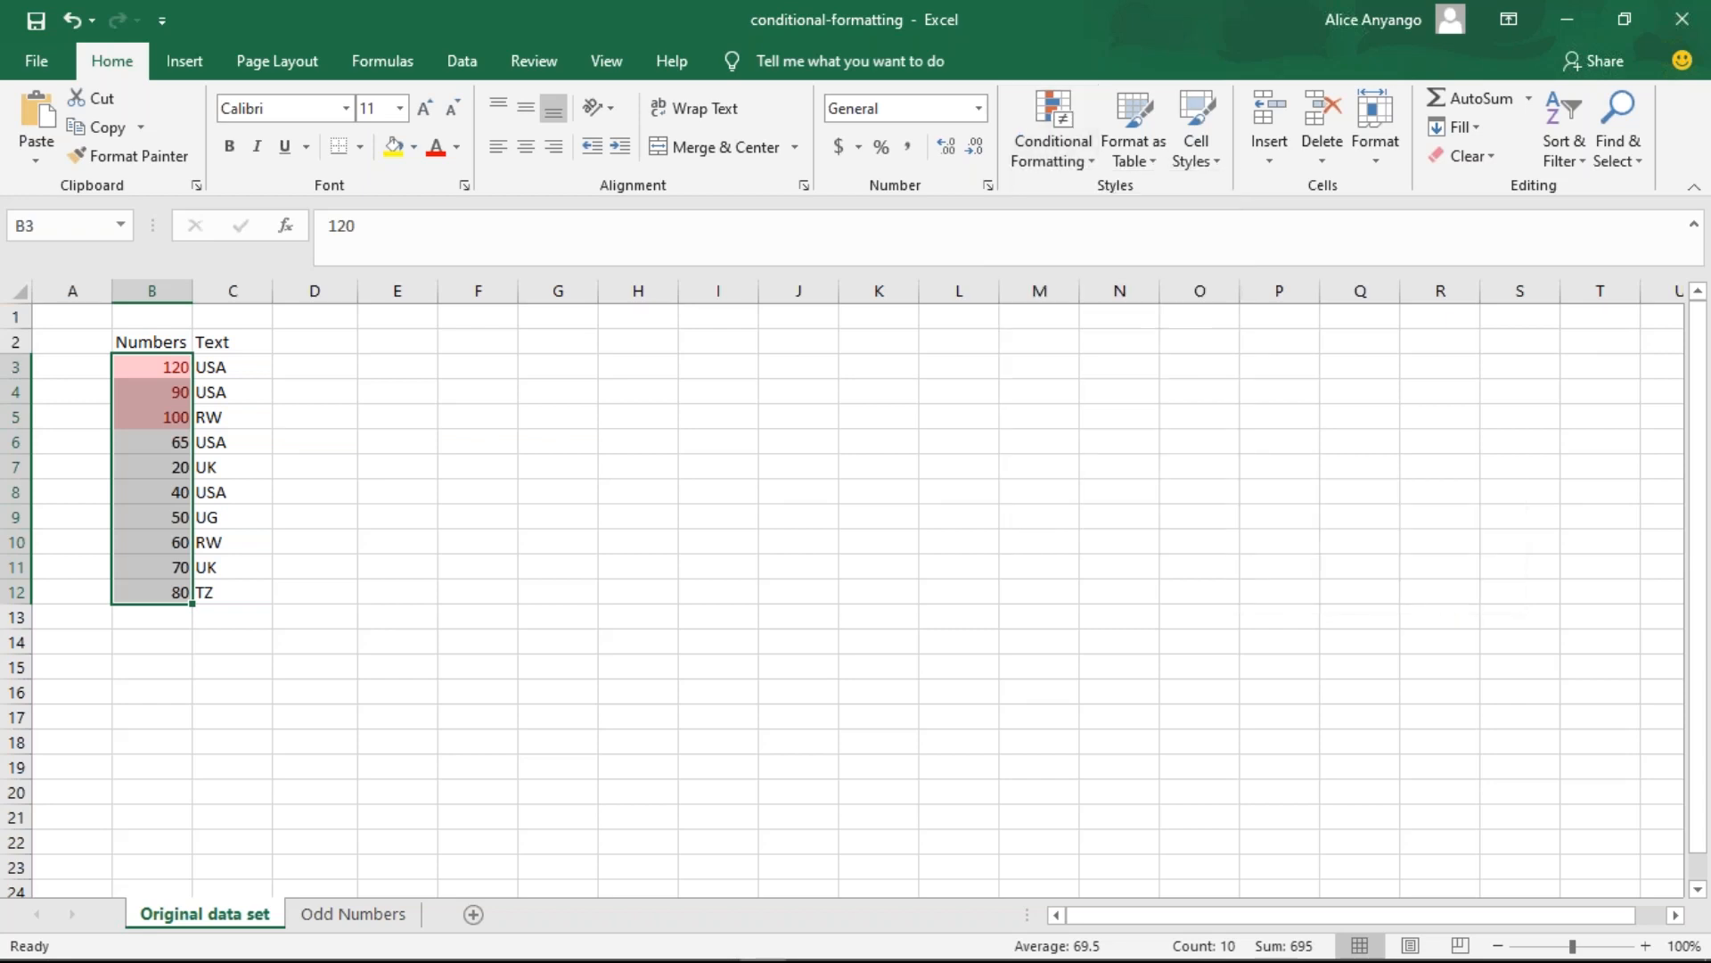
left_click(1074, 158)
mouse_move(1106, 201)
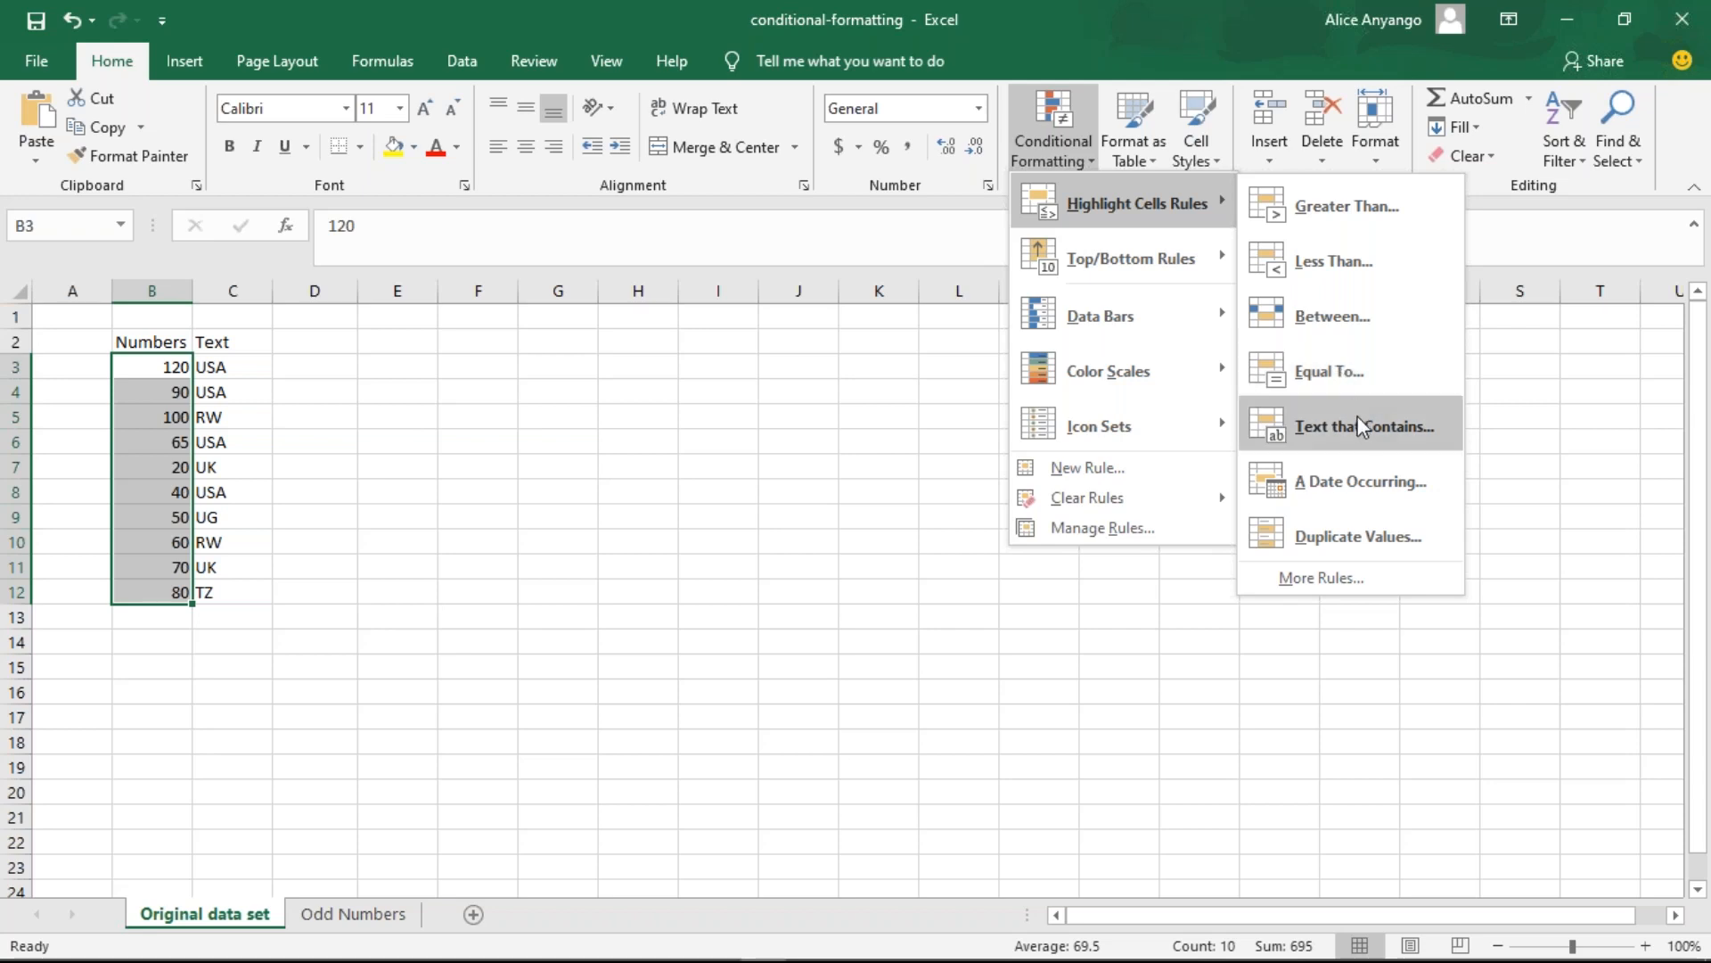
left_click(1497, 414)
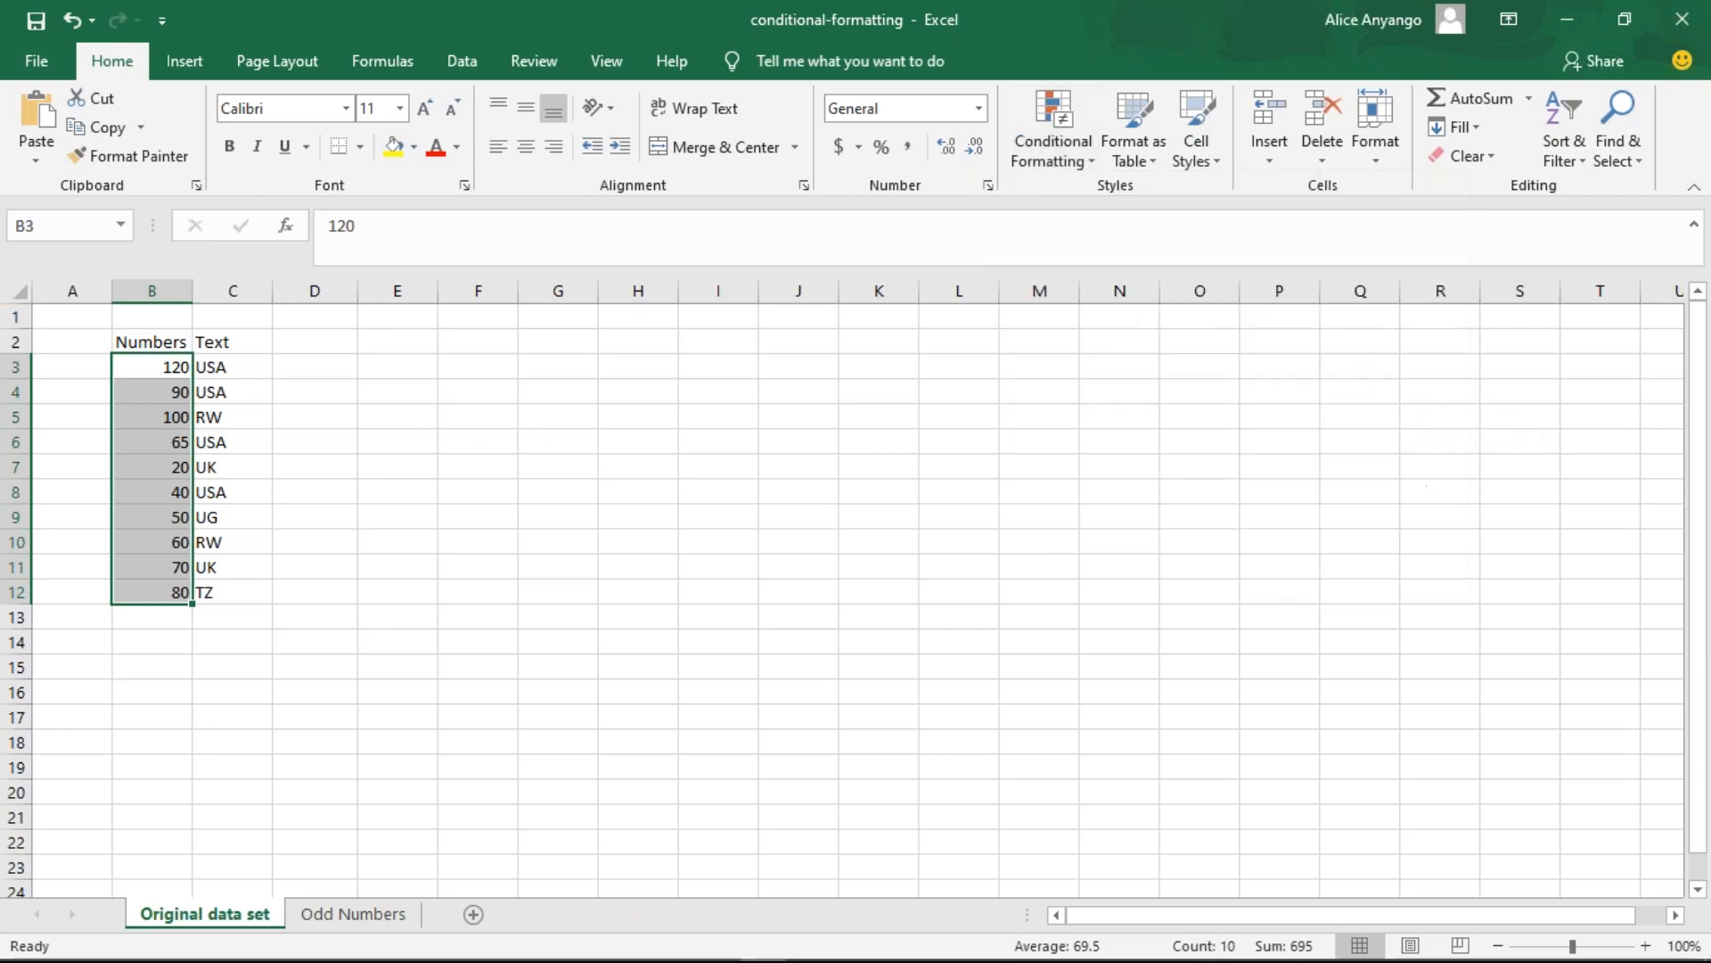
left_click(242, 365)
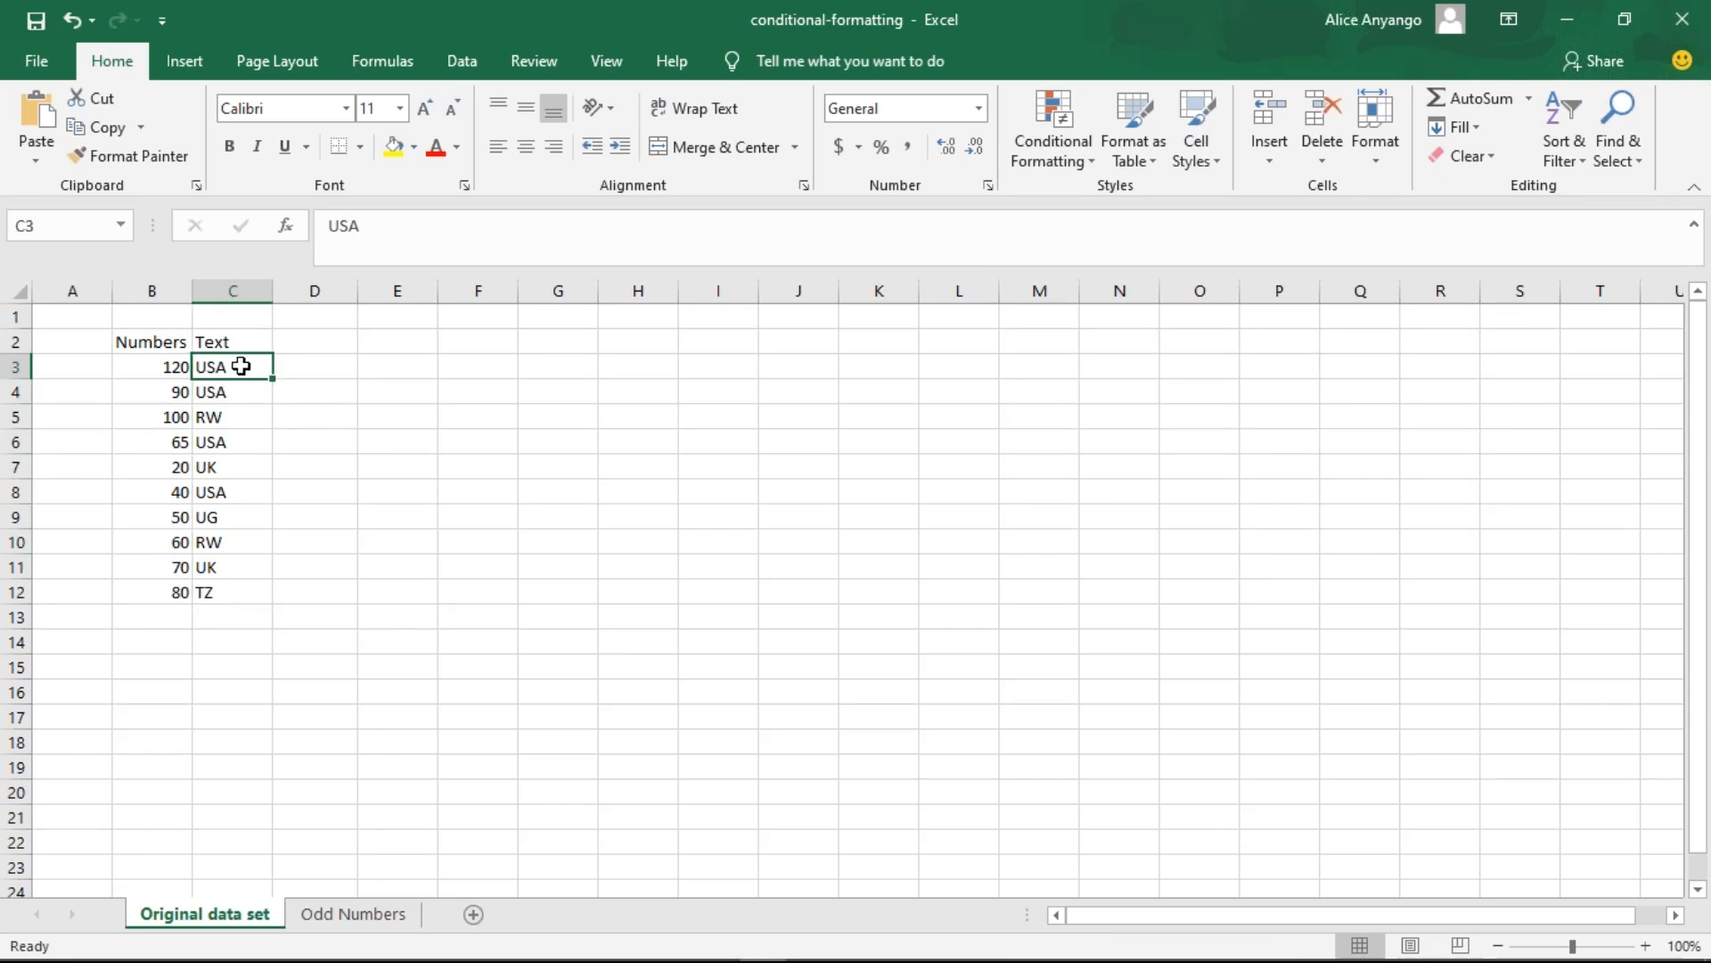
left_click_drag(276, 381, 259, 596)
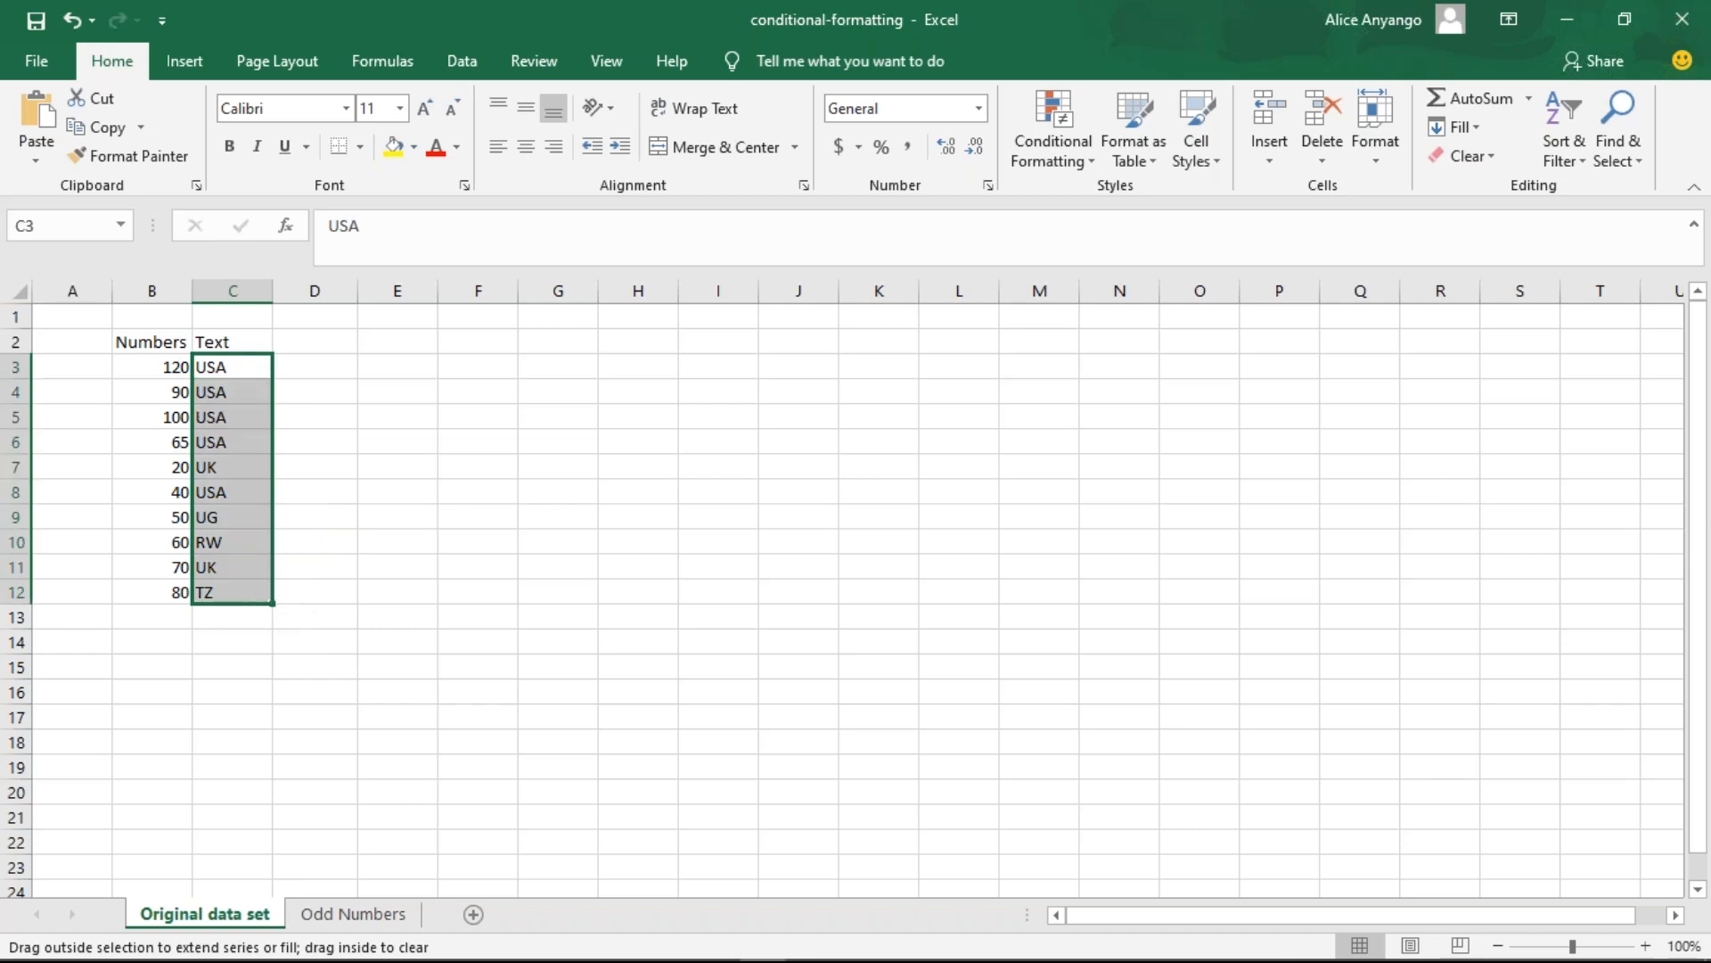
left_click(1053, 147)
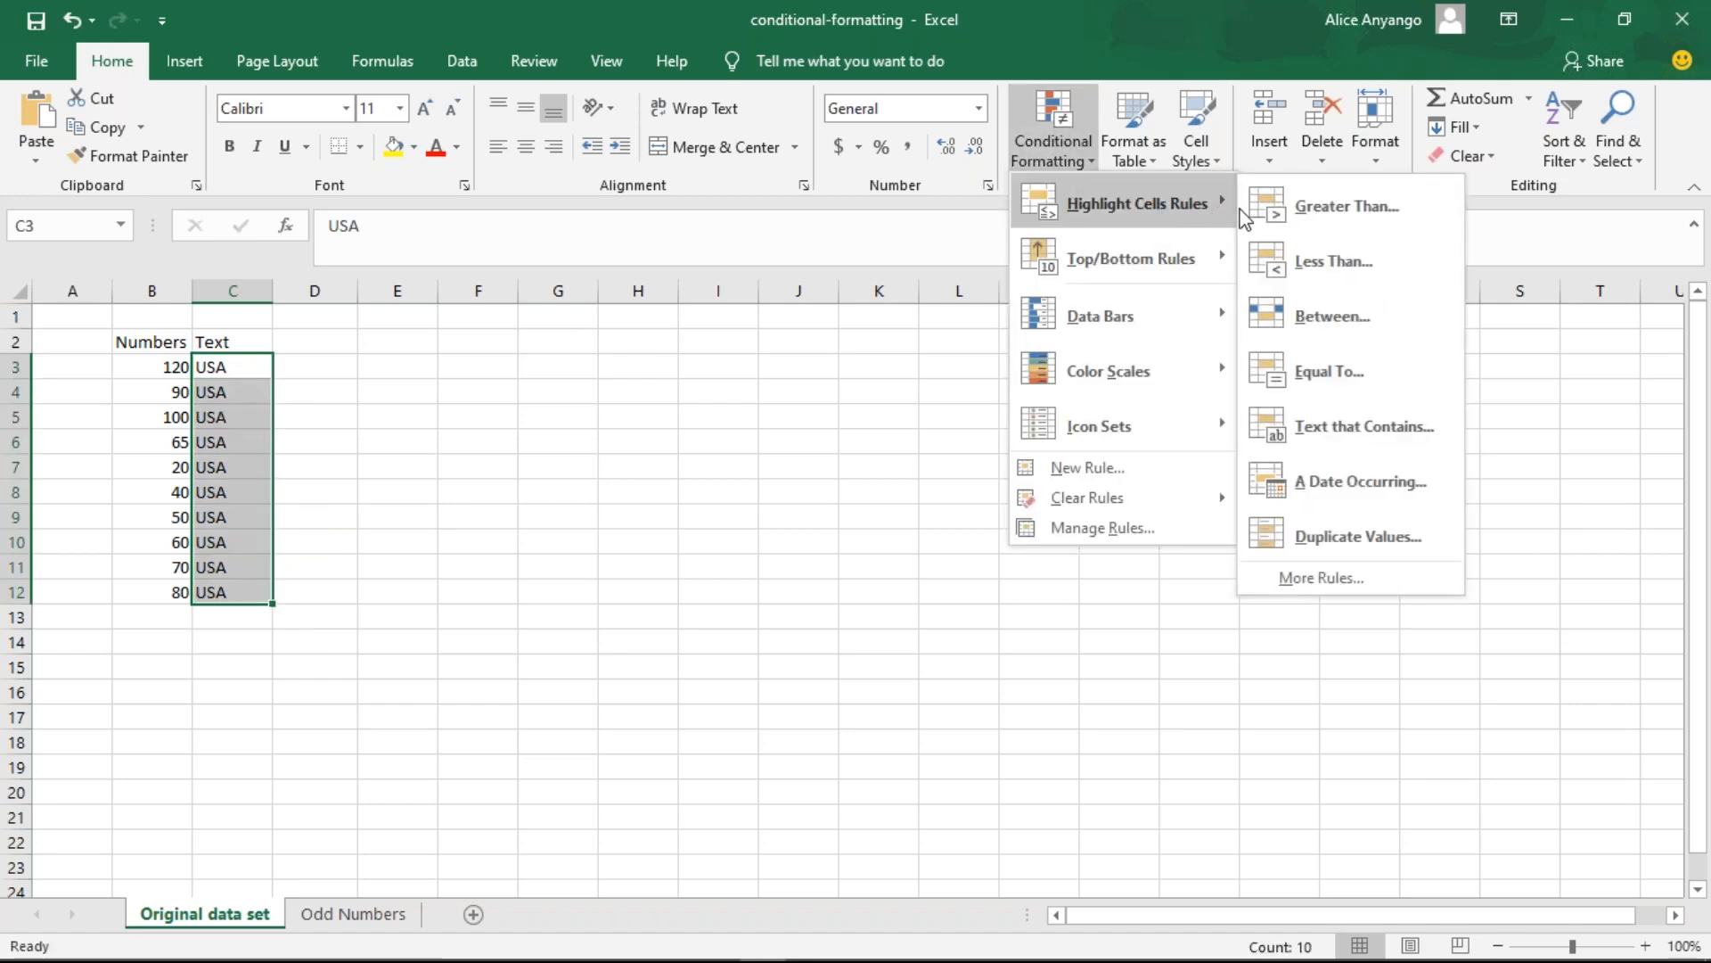
left_click(1353, 424)
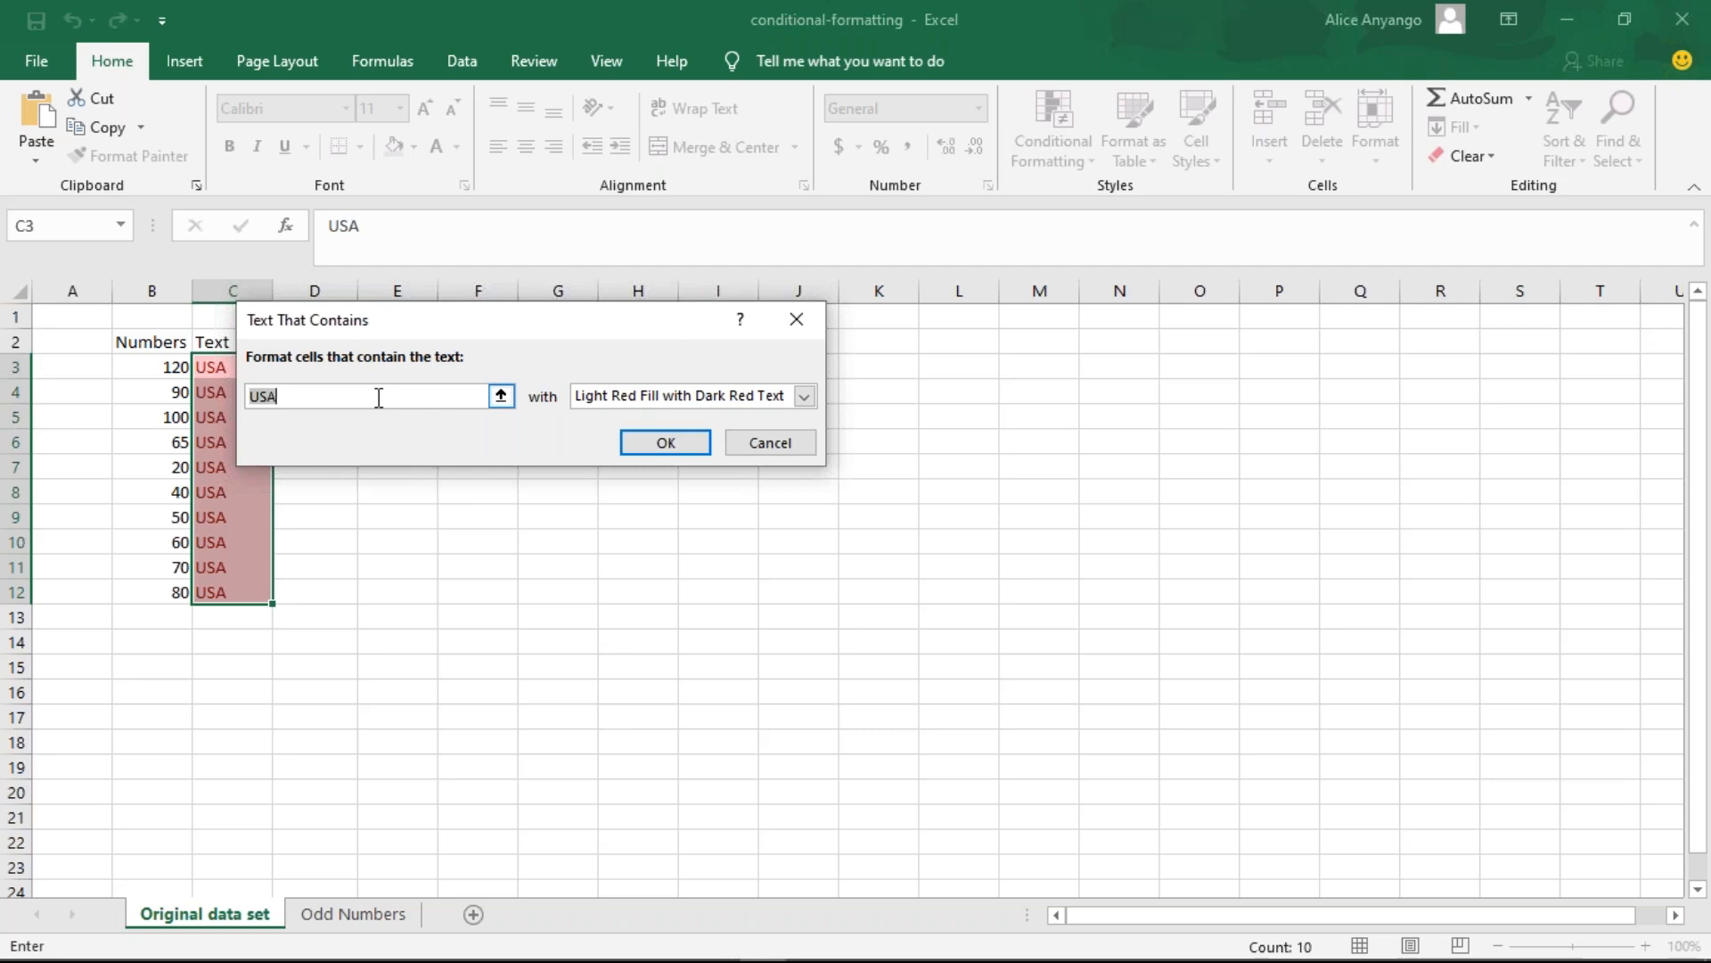
key("BackSpace")
type("uk")
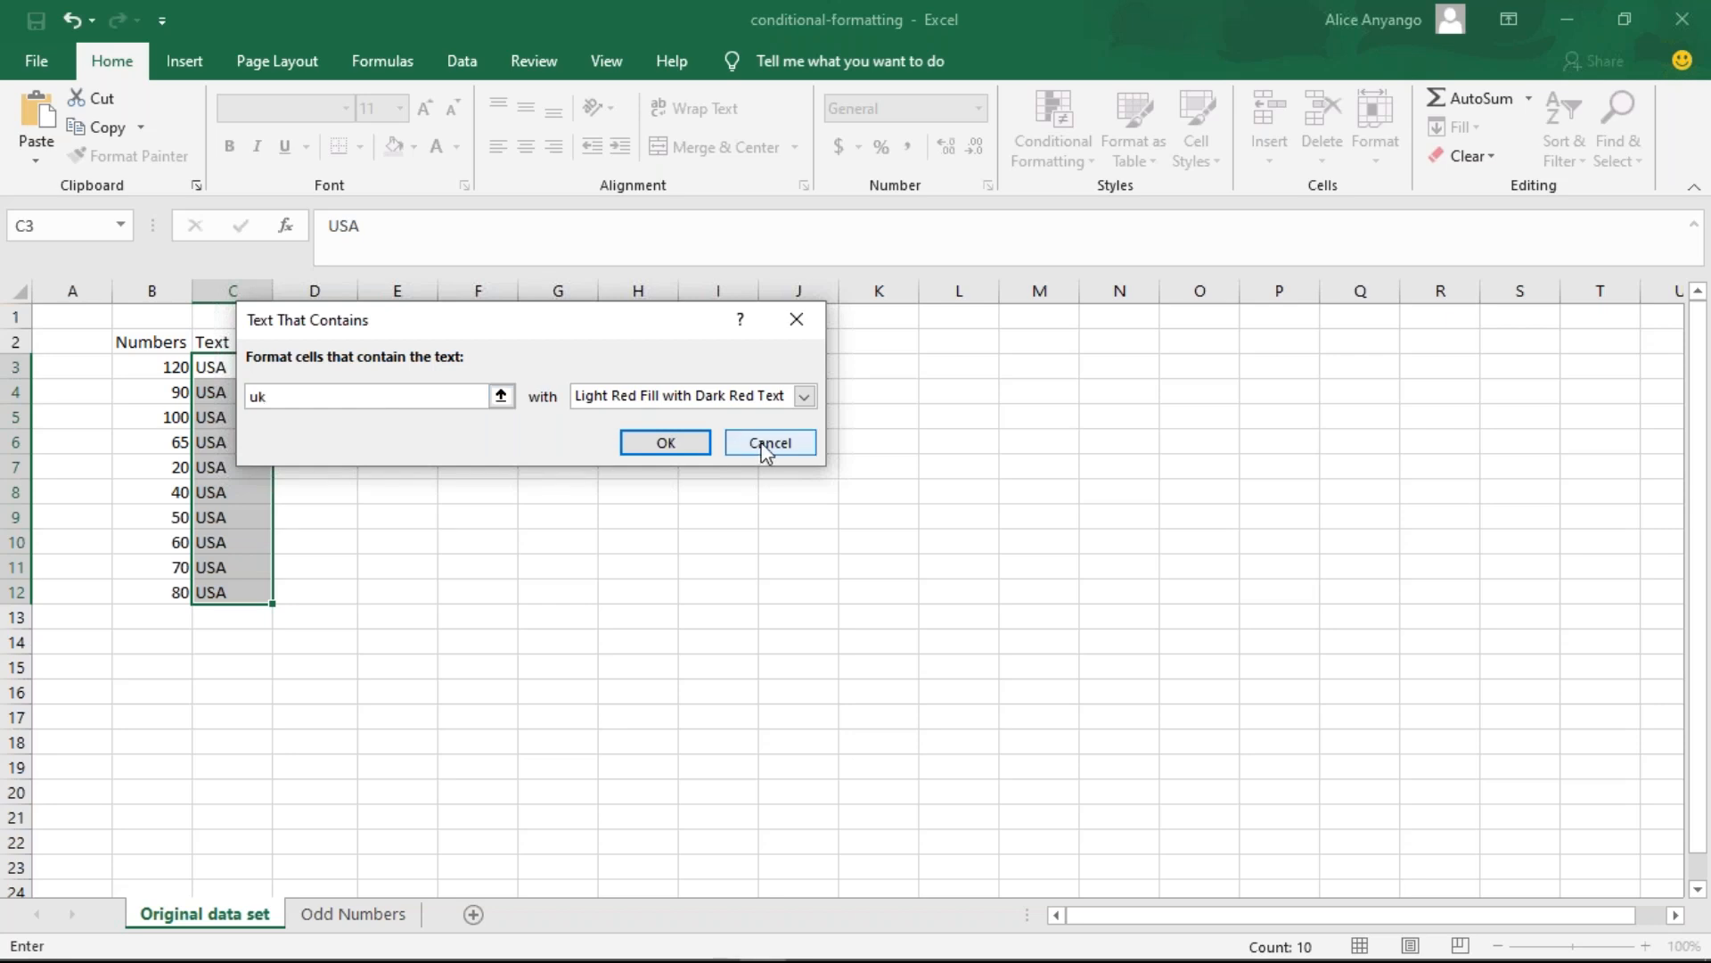
left_click(797, 321)
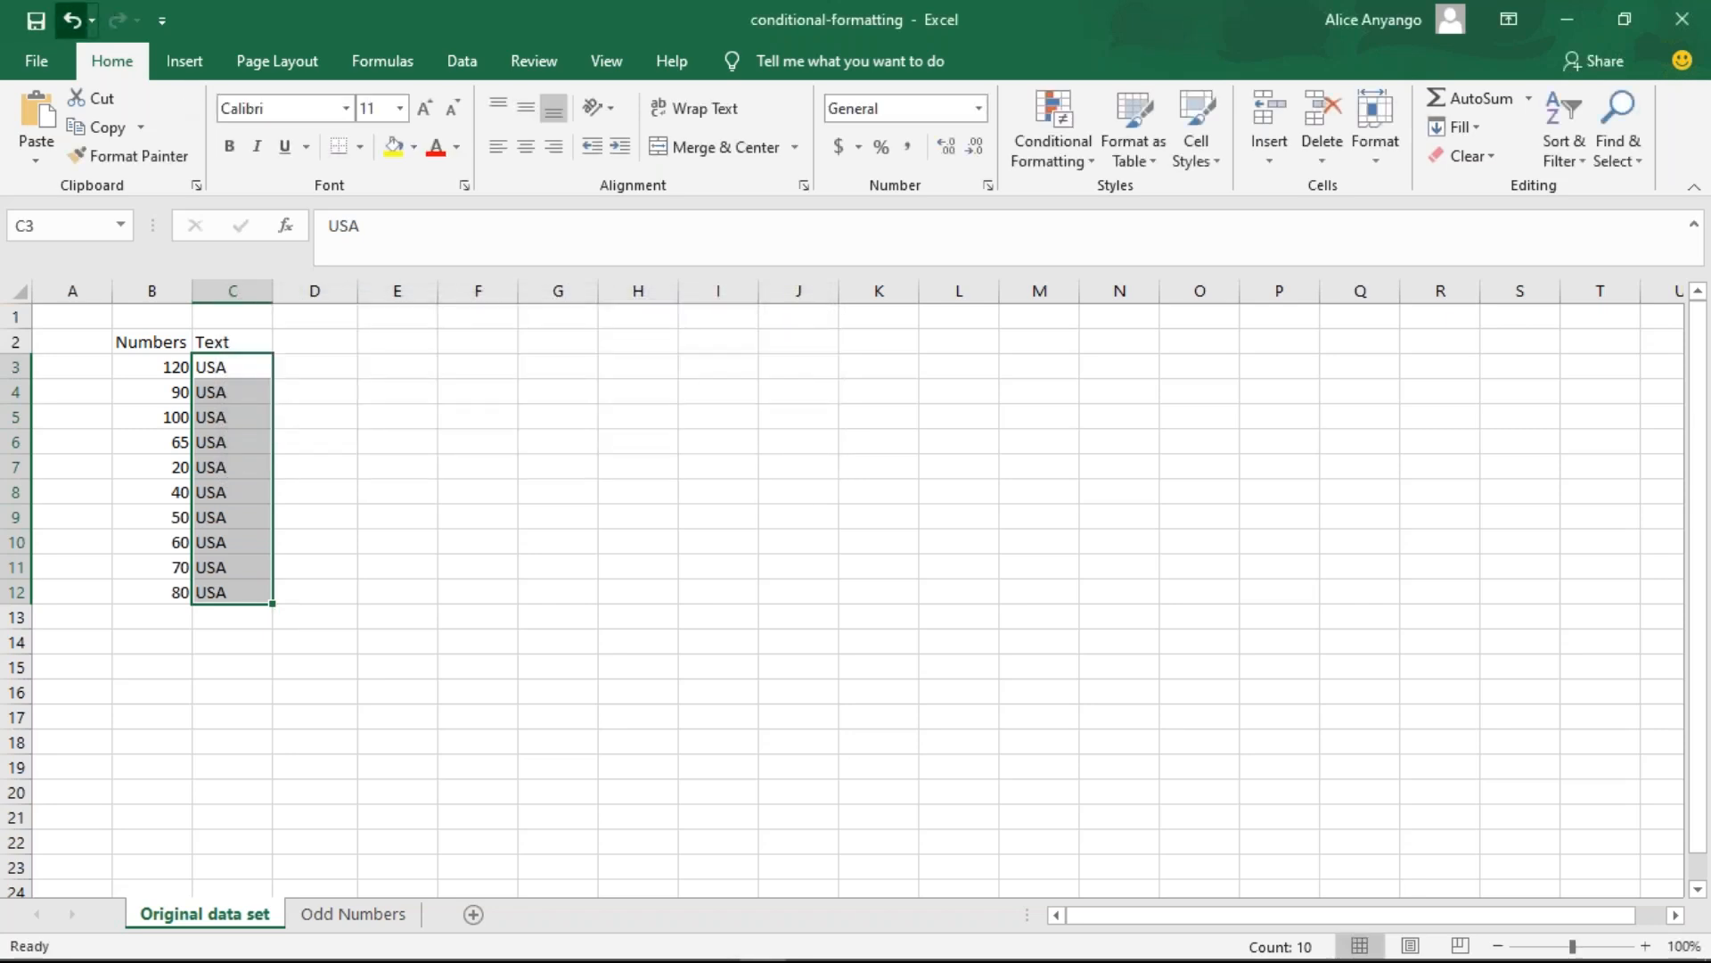
left_click(71, 18)
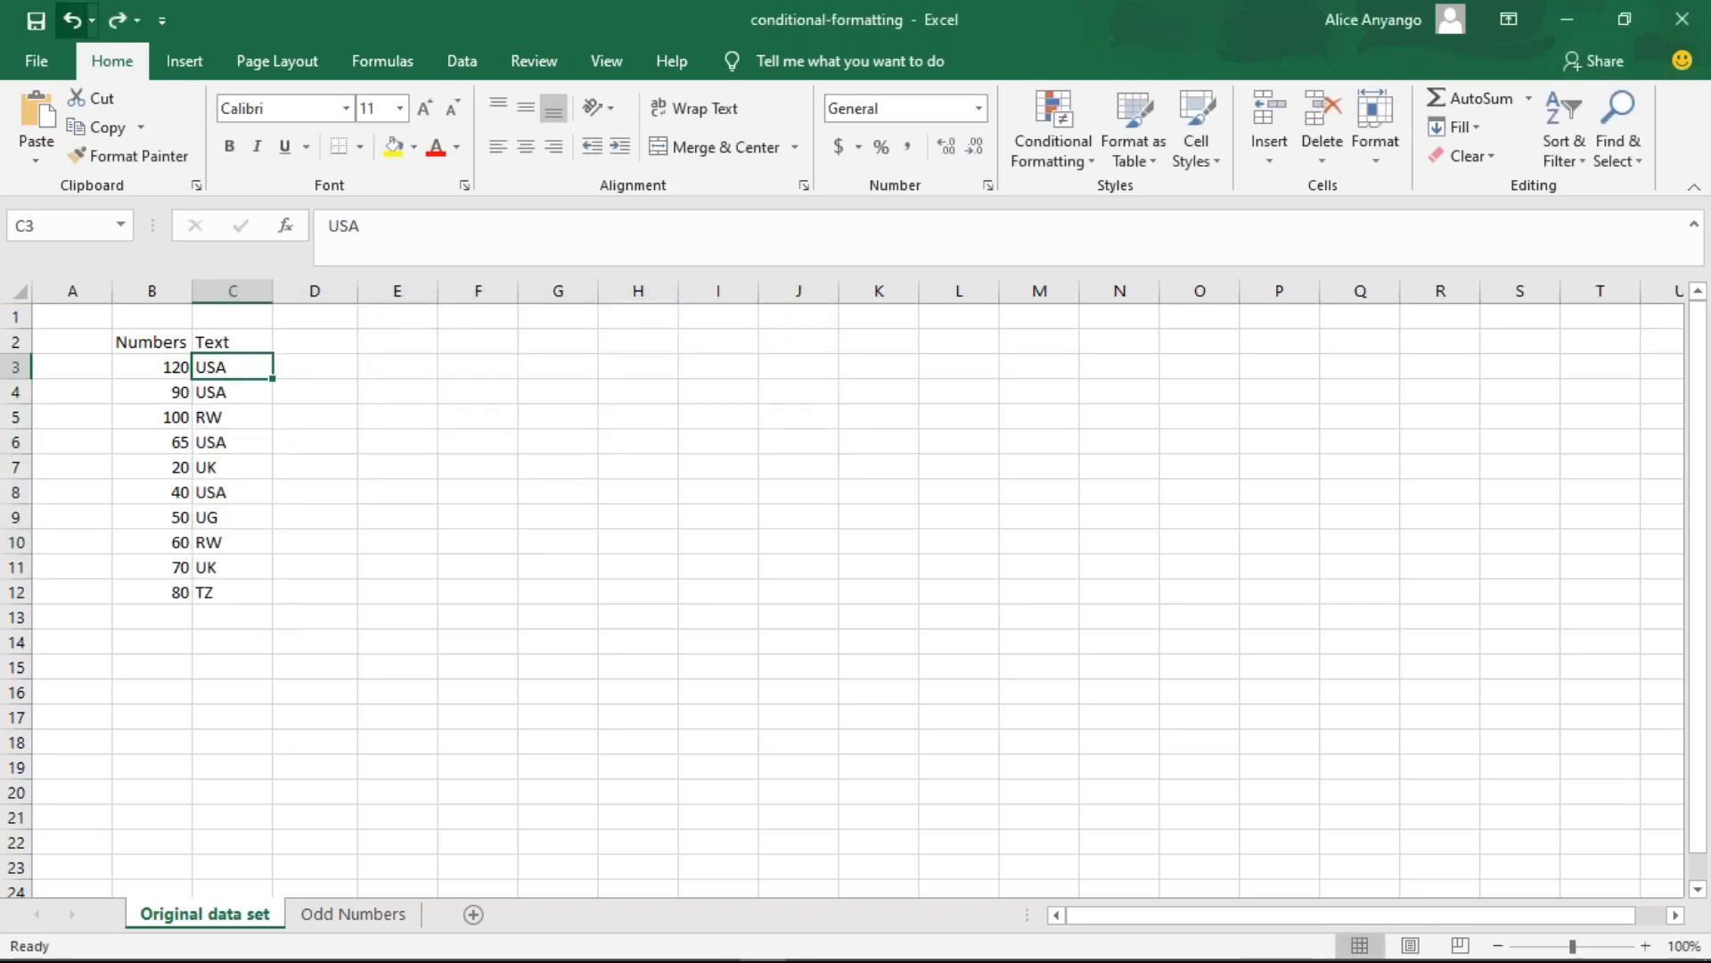
- Highlight the Text cells in C3:C12 that contain UK with Light Red Fill with Dark Red Text
left_click(229, 342)
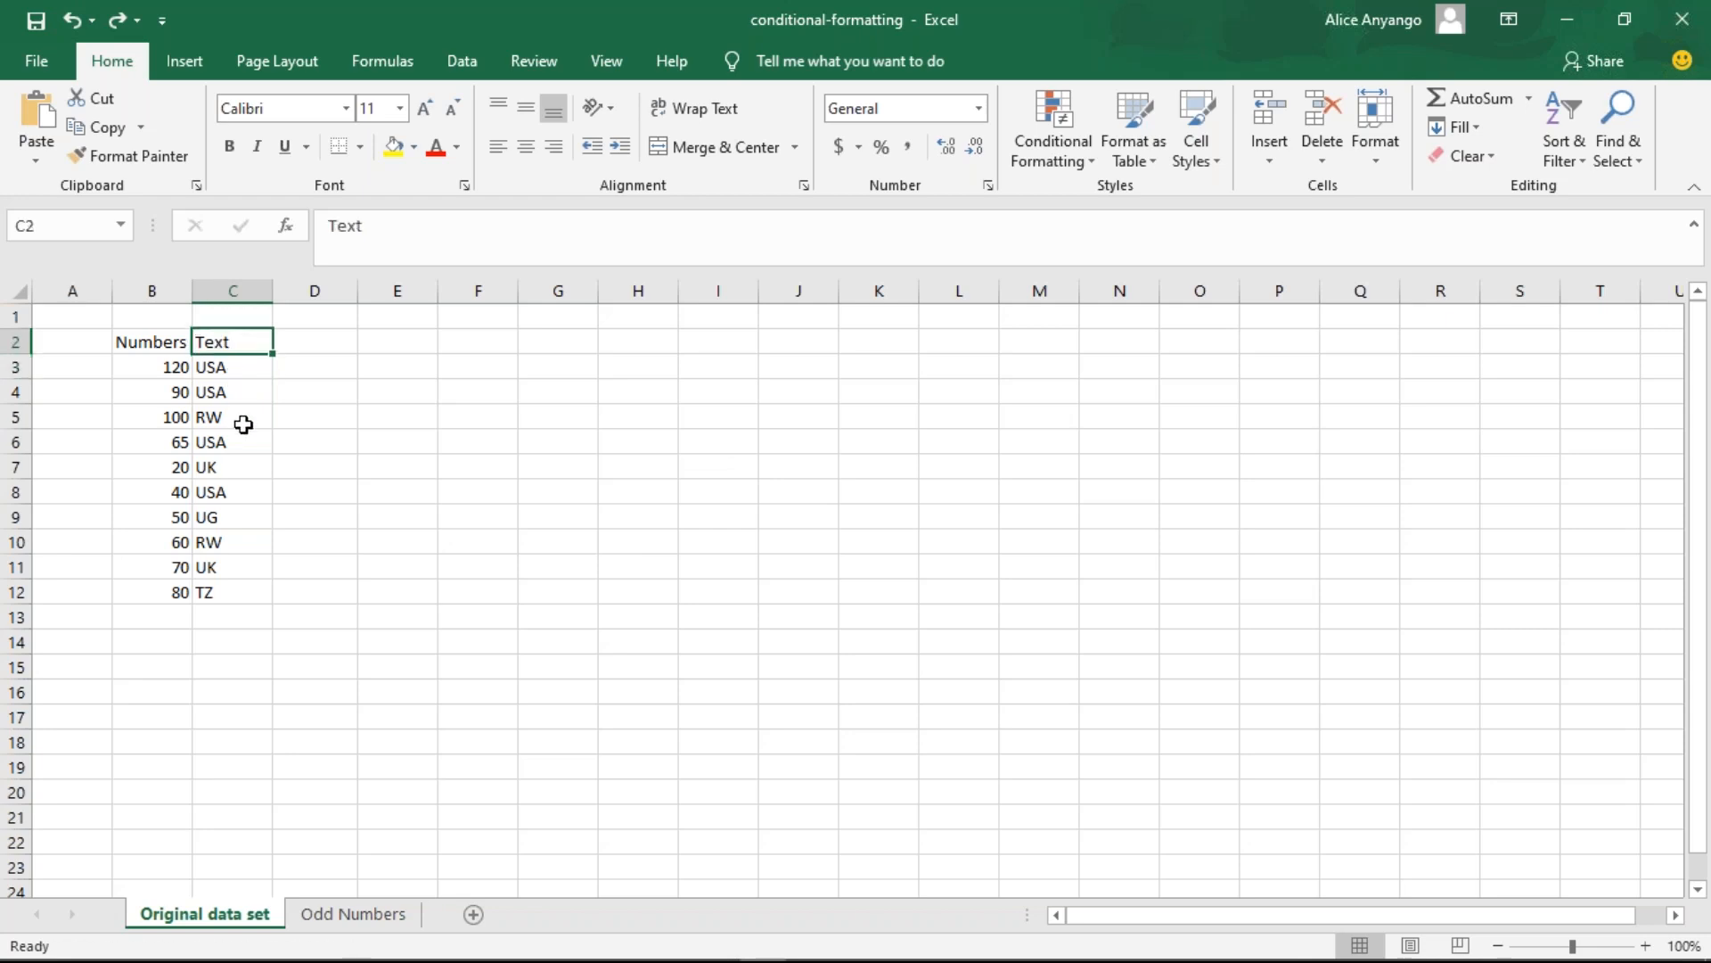
left_click(225, 369)
left_click_drag(245, 369, 241, 592)
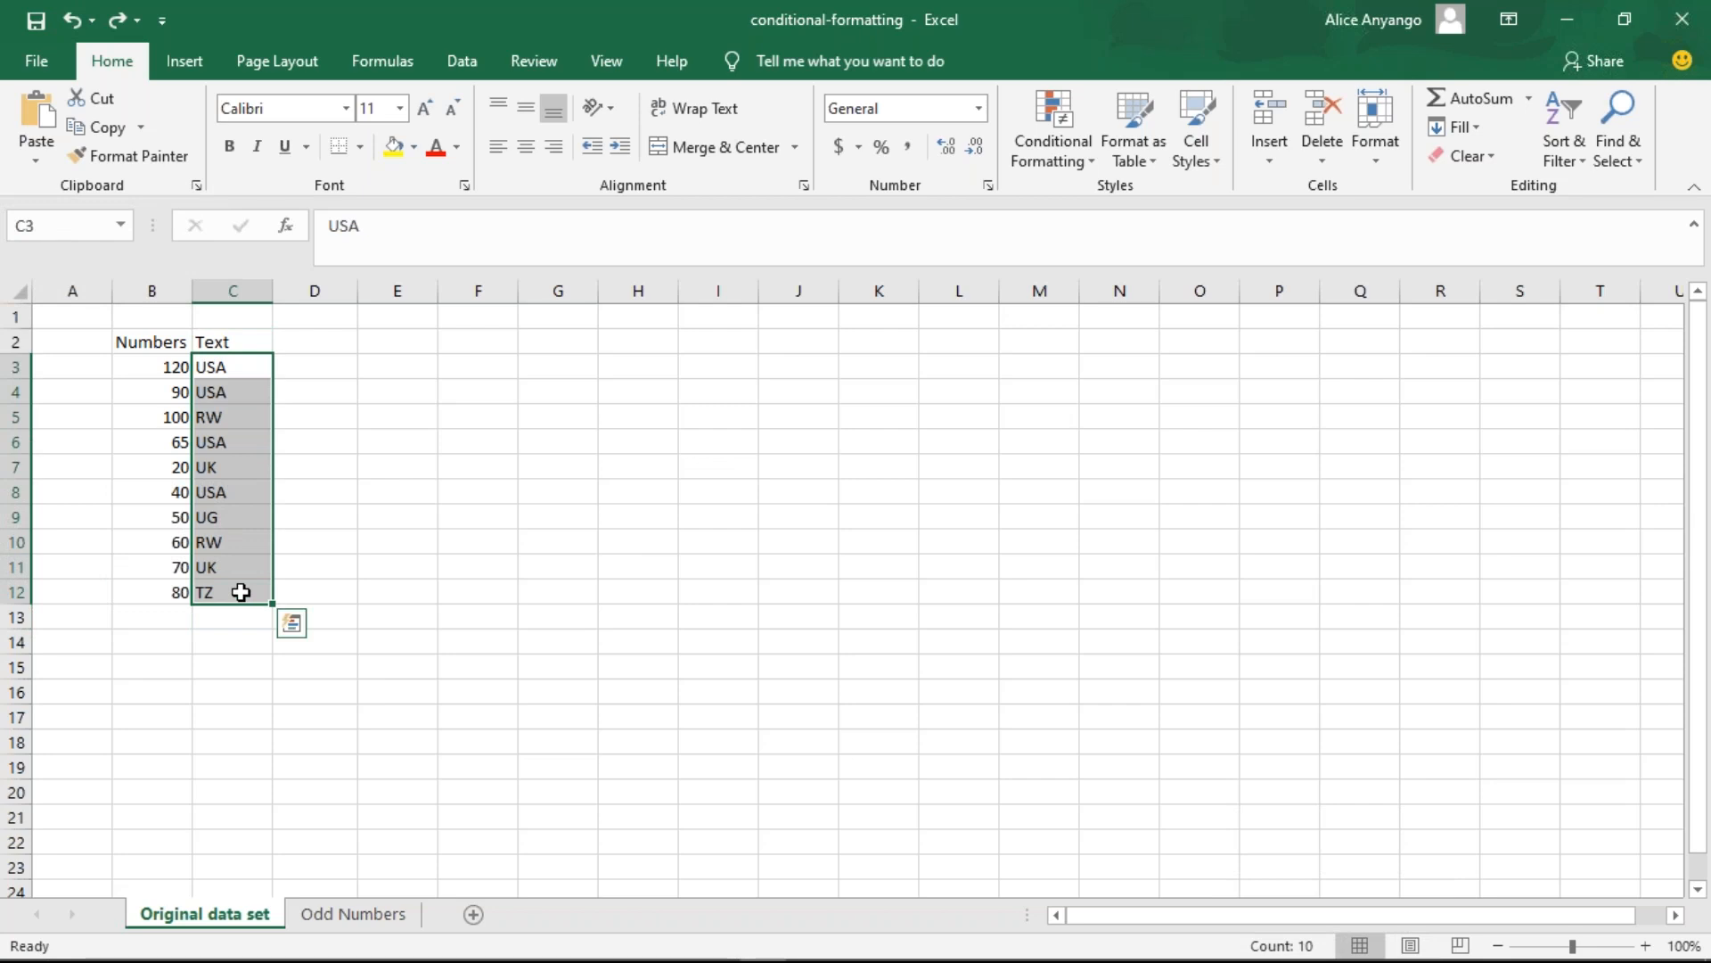
left_click(1053, 132)
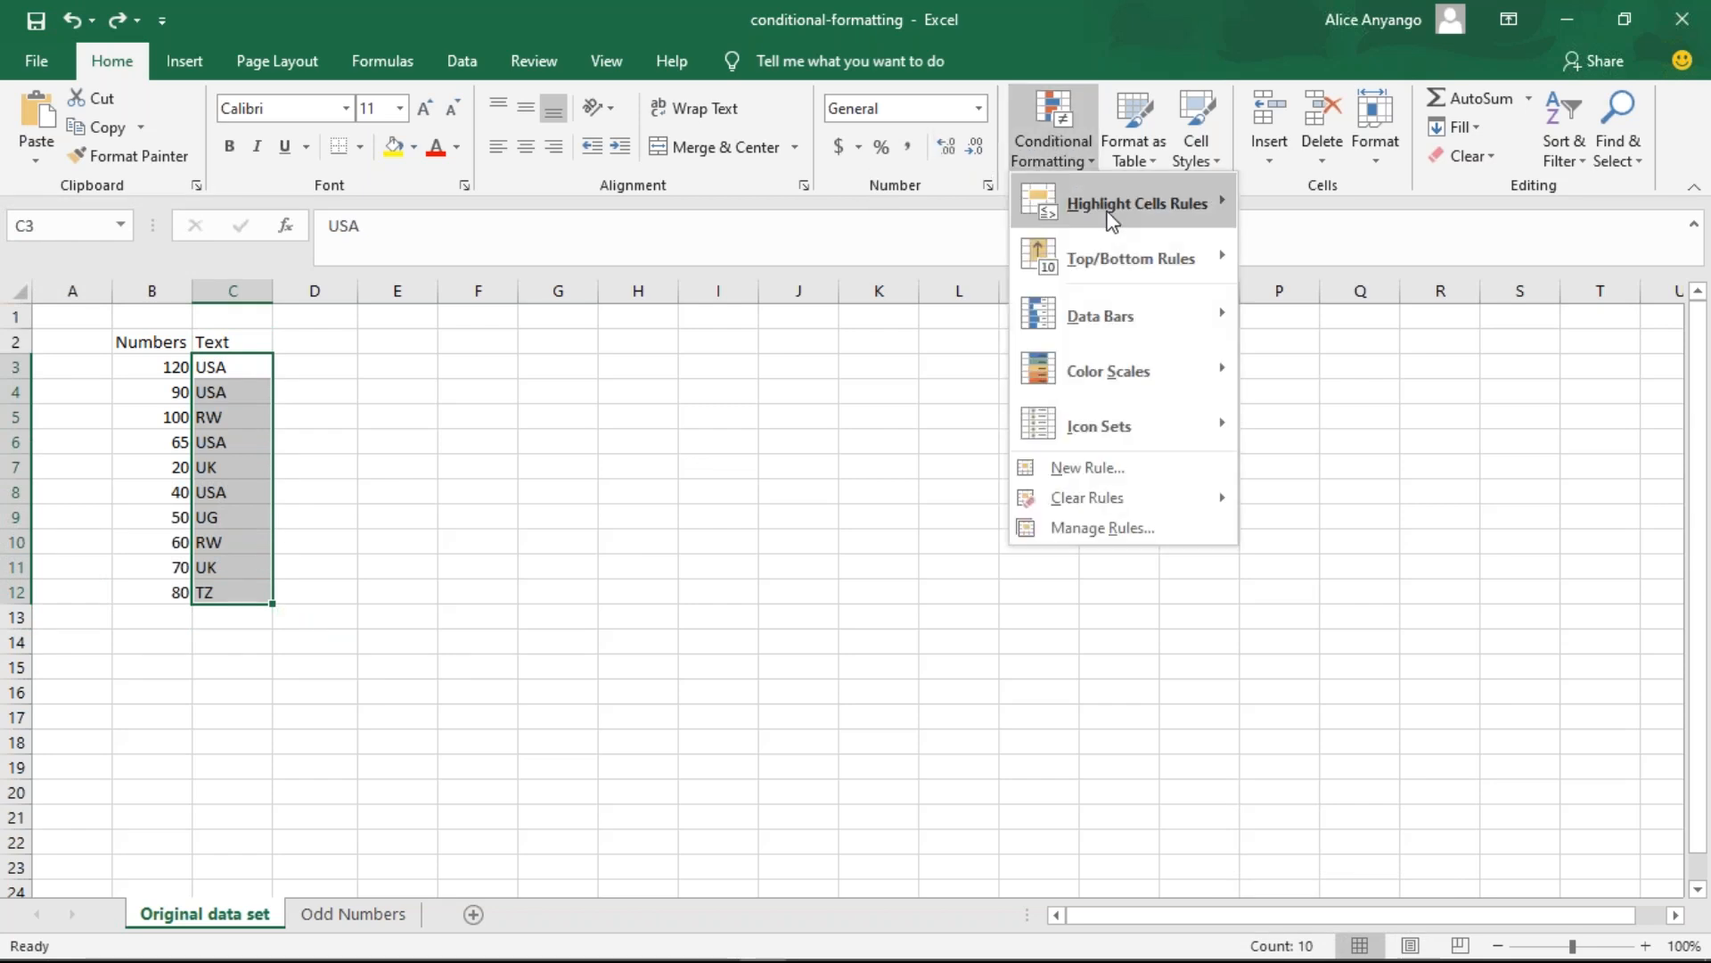
mouse_move(1120, 217)
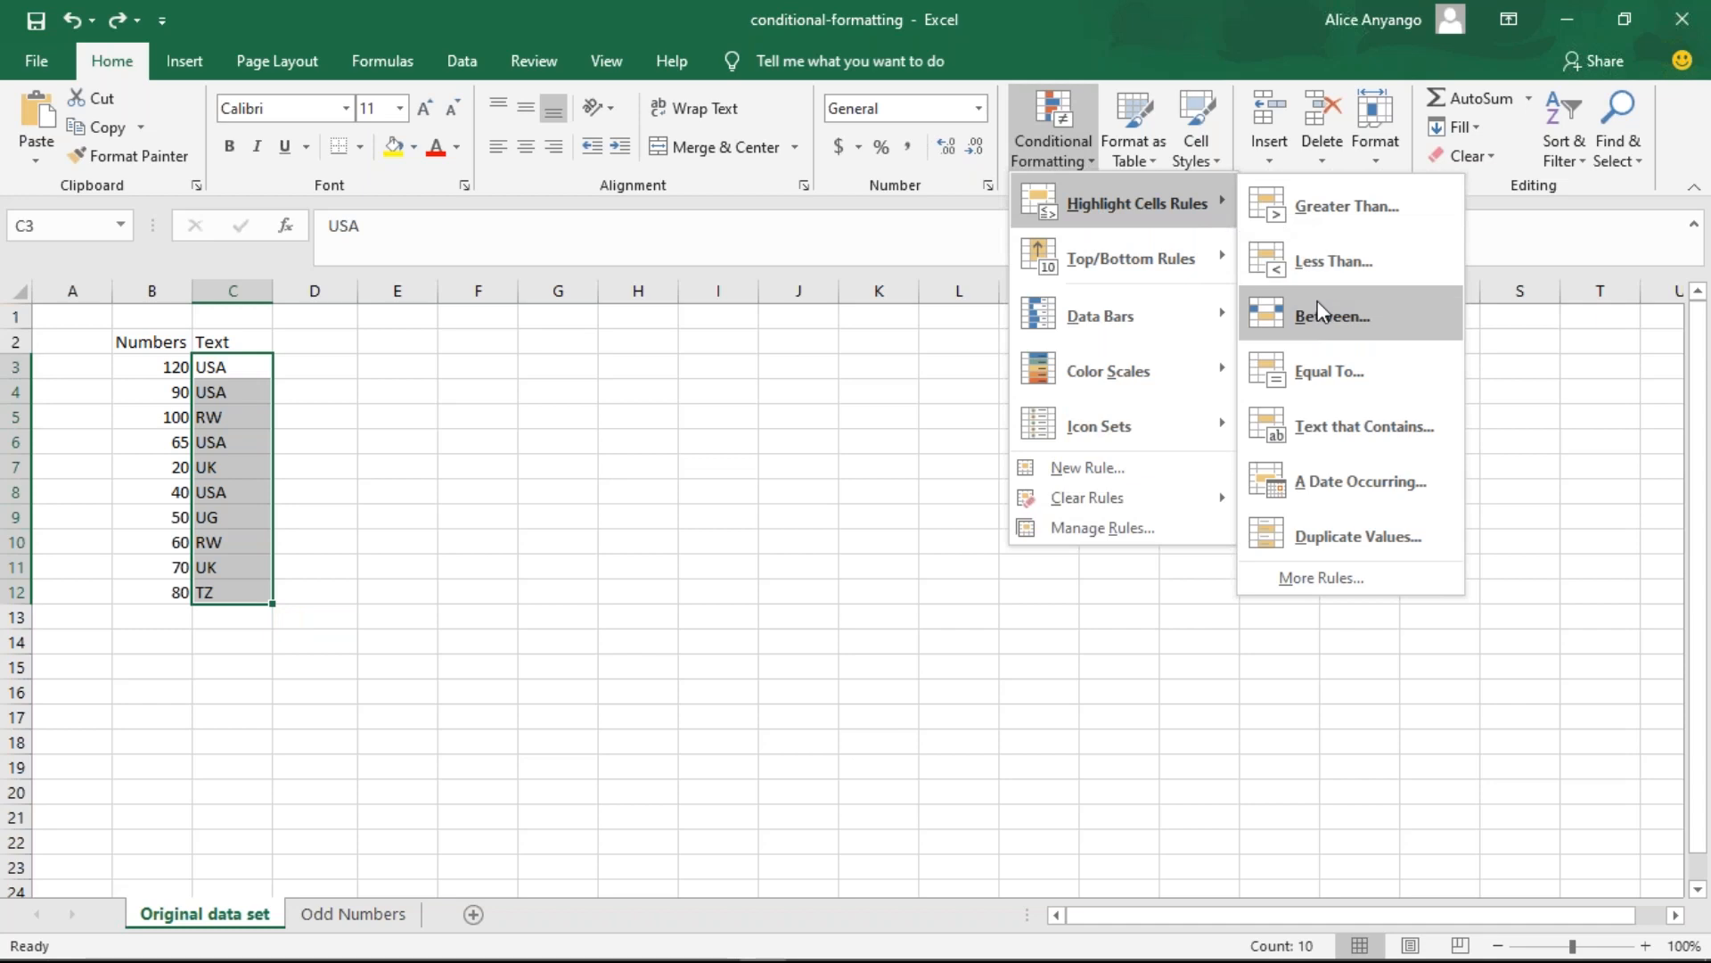
left_click(1343, 431)
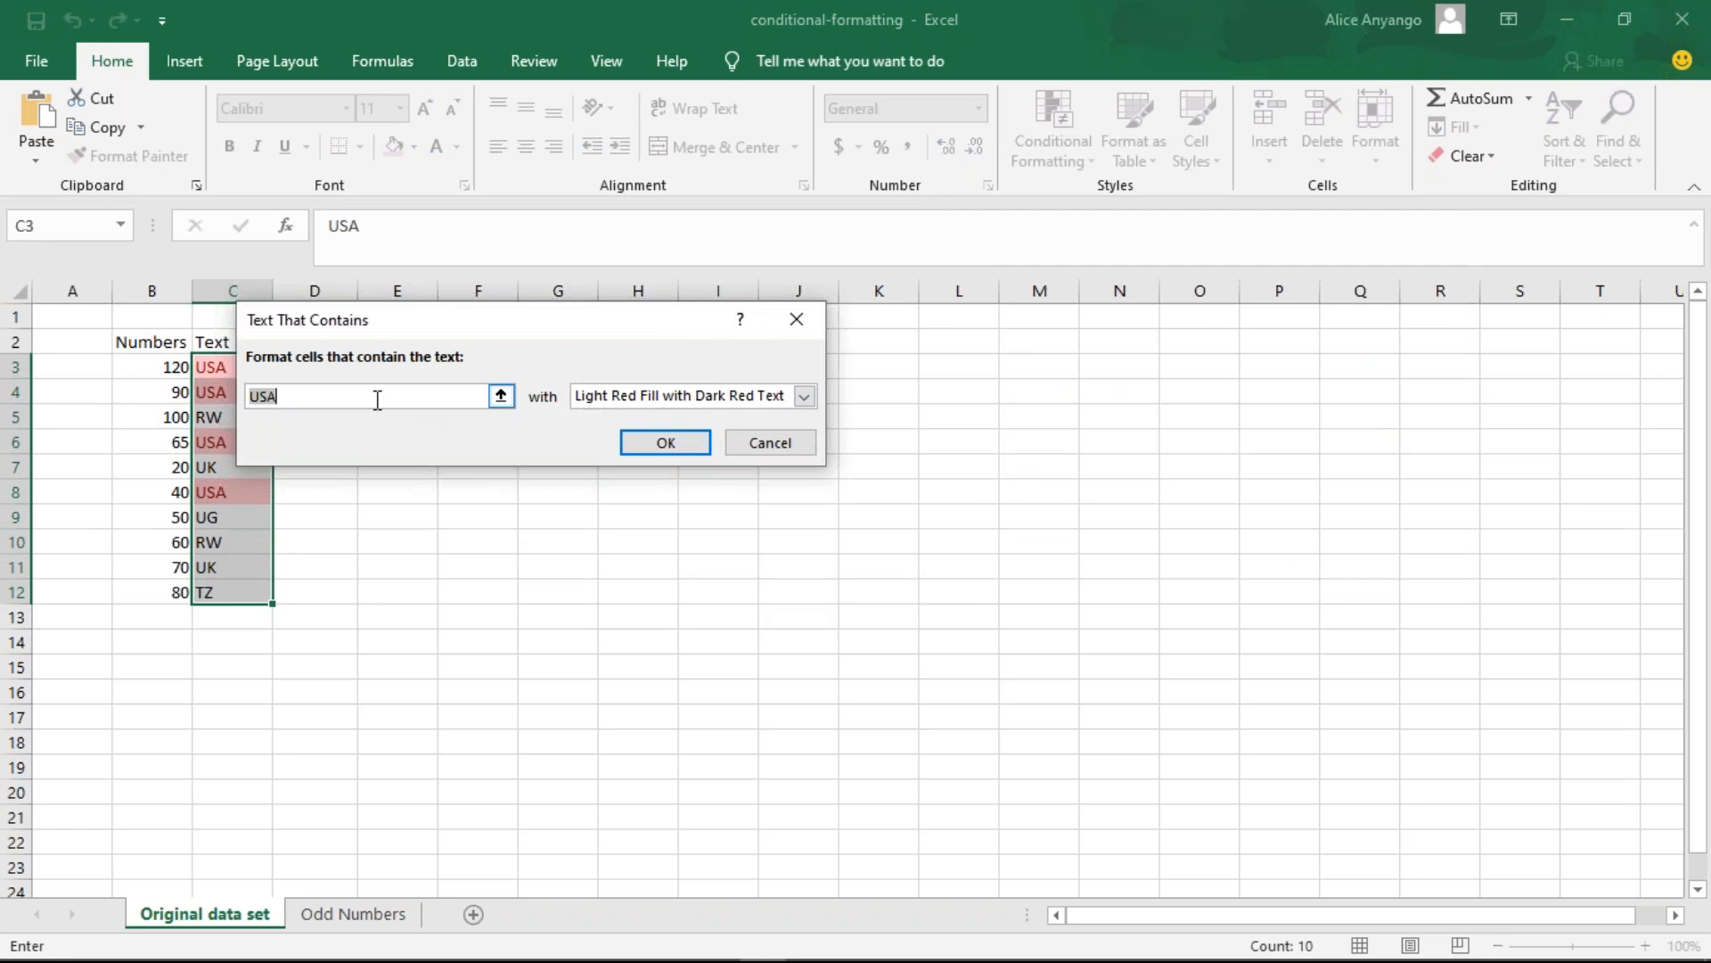
key("BackSpace")
type("UK")
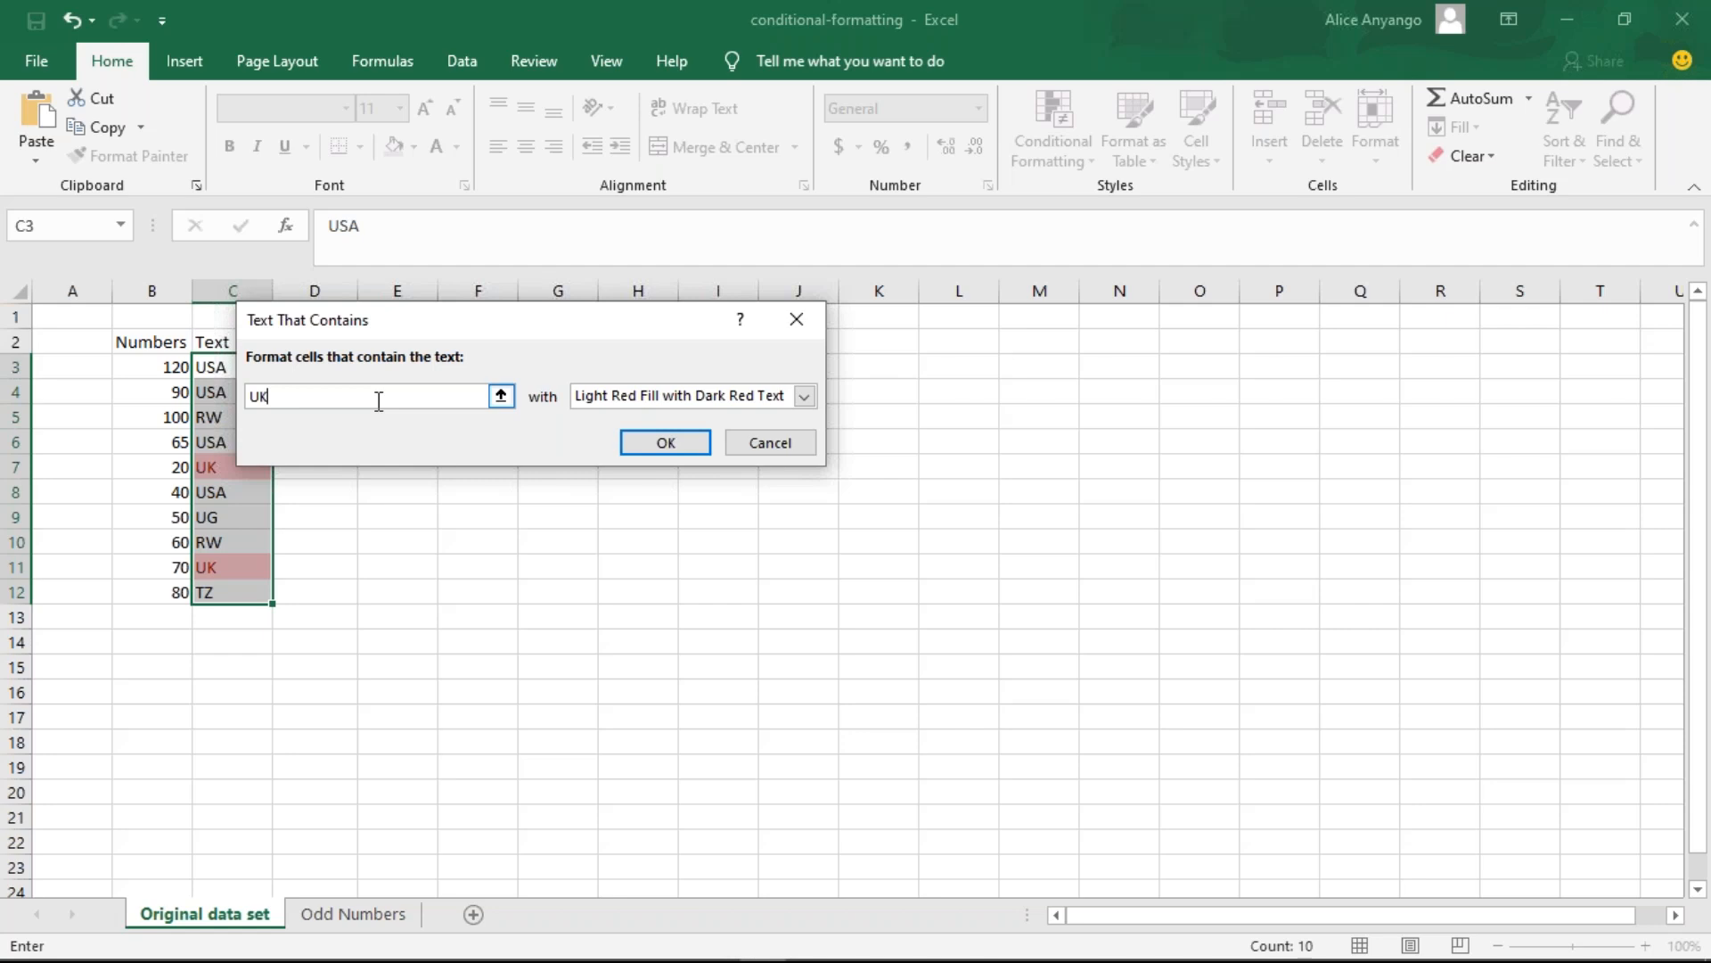
left_click(646, 442)
left_click(577, 512)
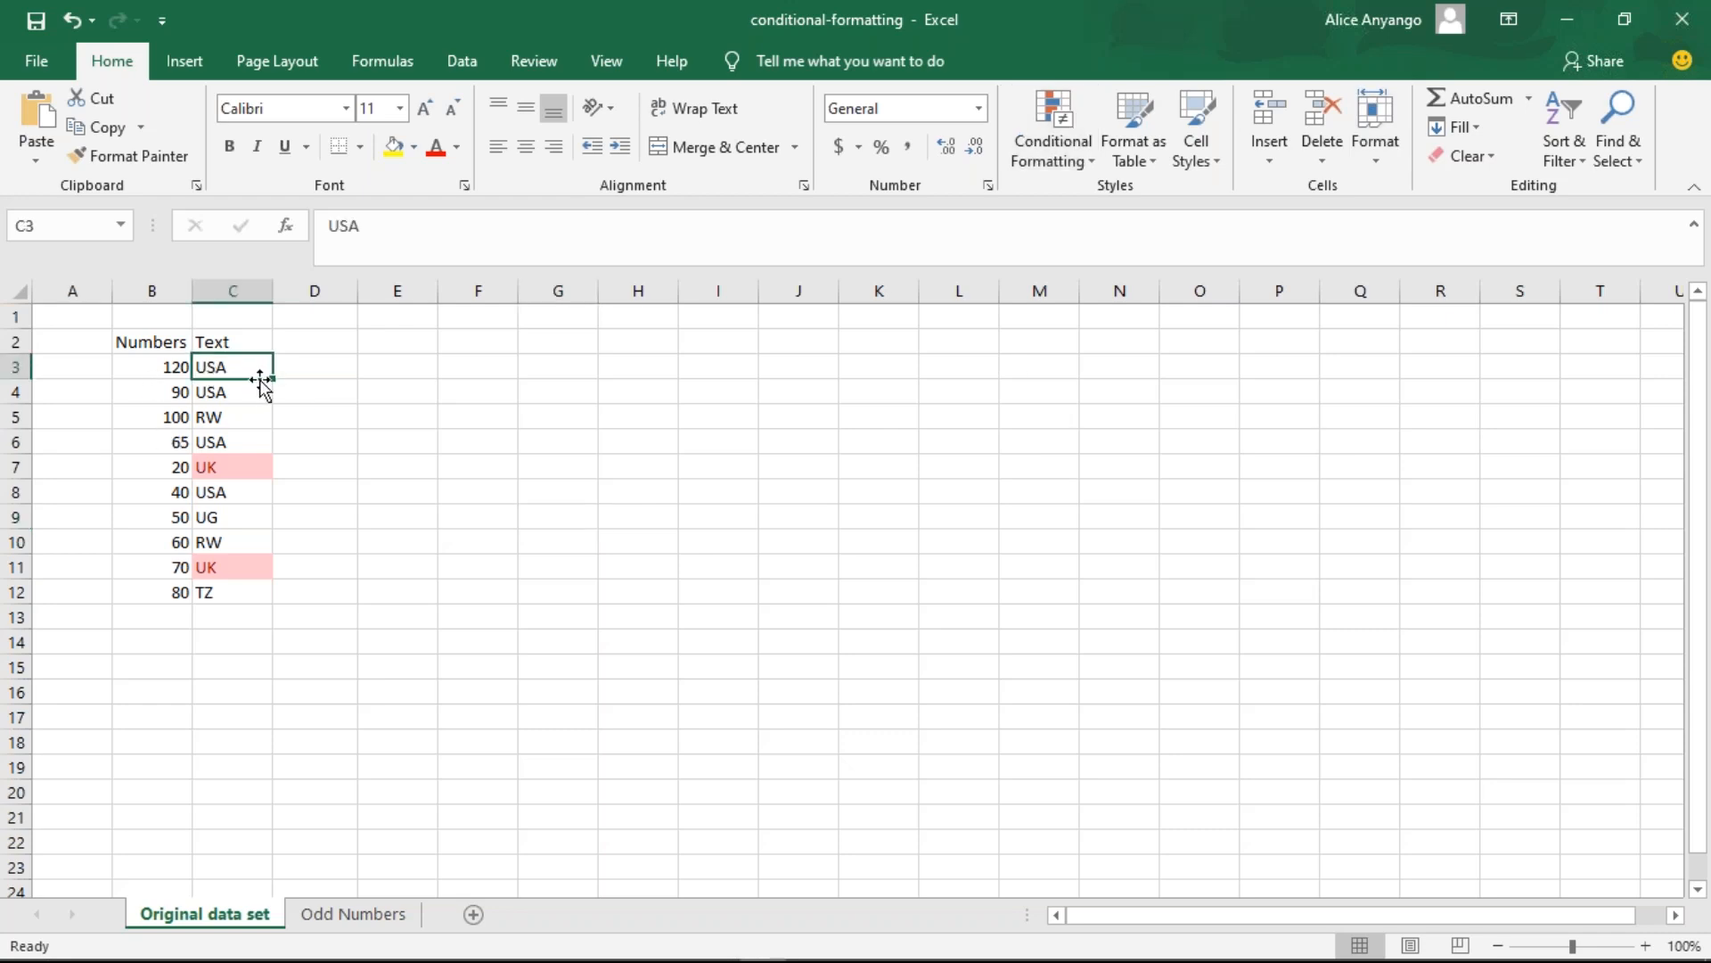
- Clear the conditional formatting rules from the Text cells C3:C12 only
left_click_drag(271, 382, 229, 591)
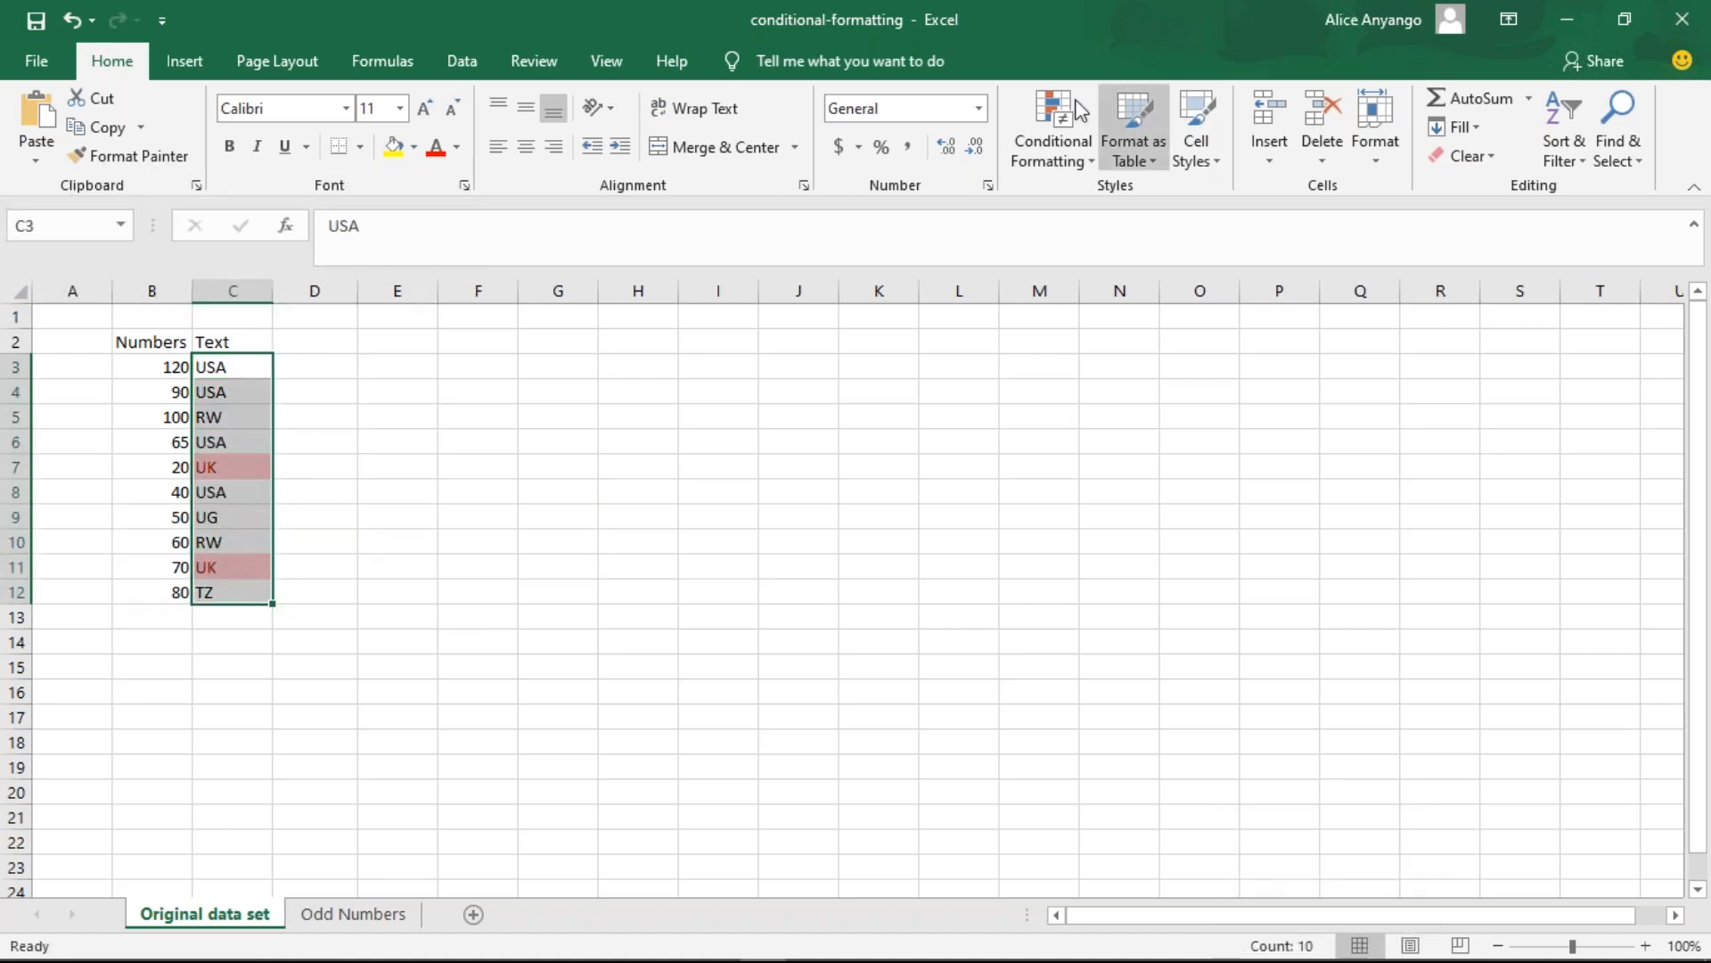
left_click(1020, 132)
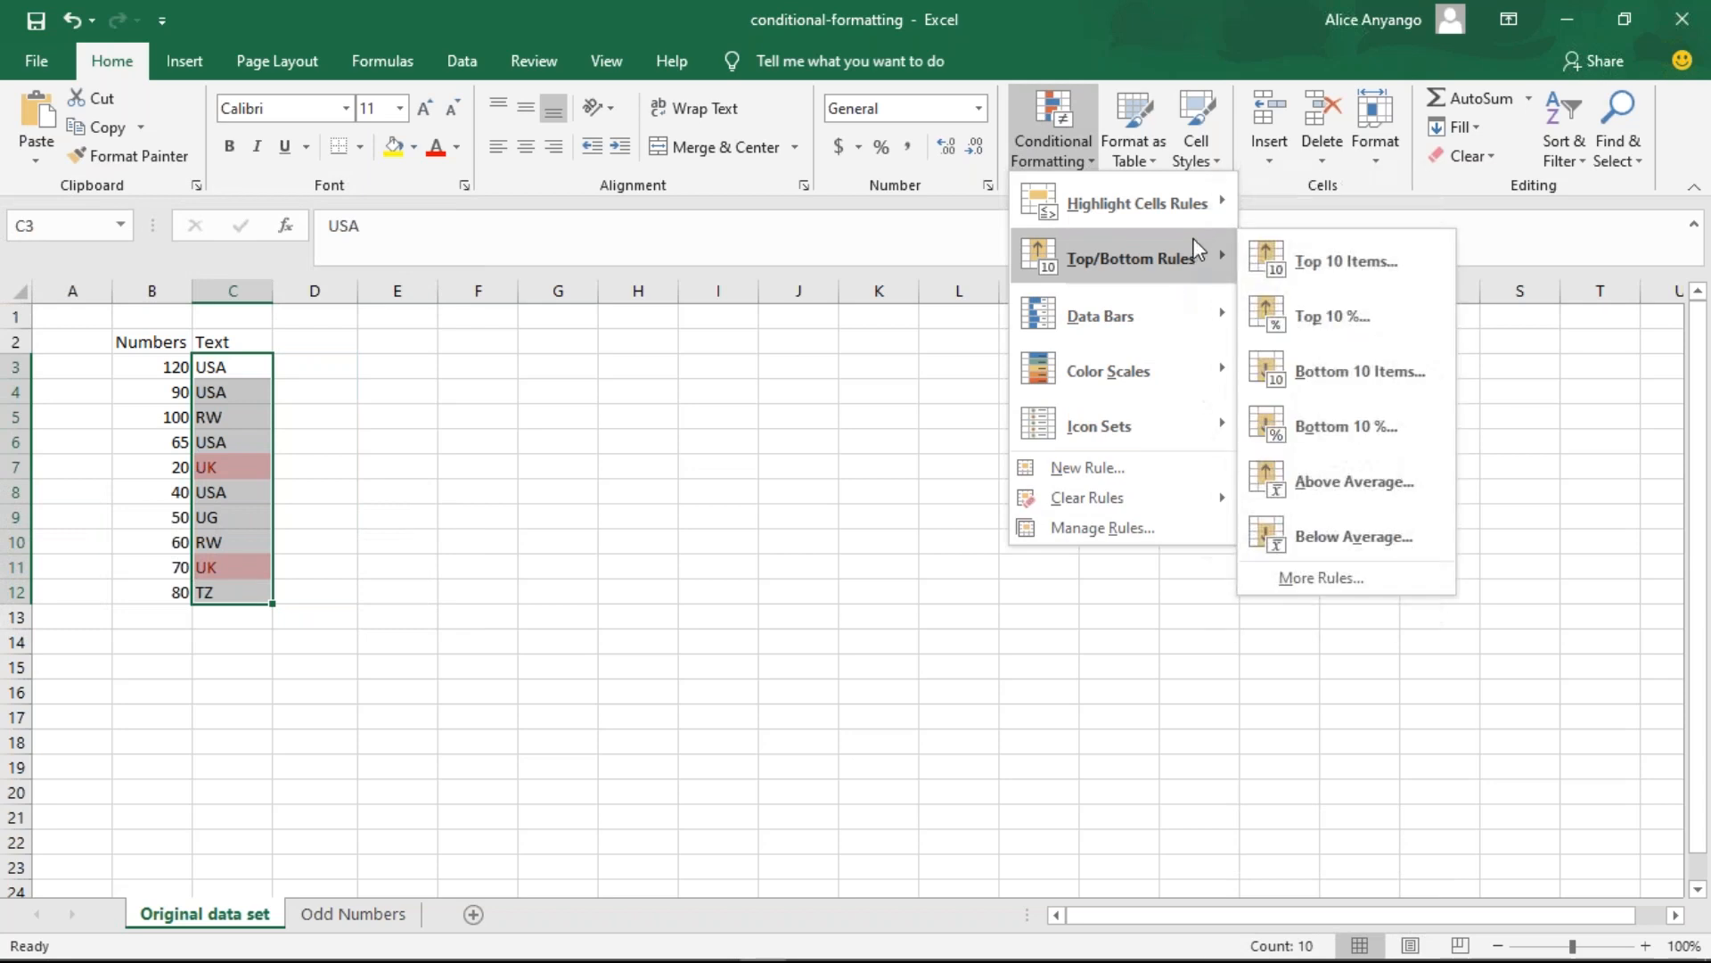
mouse_move(1151, 496)
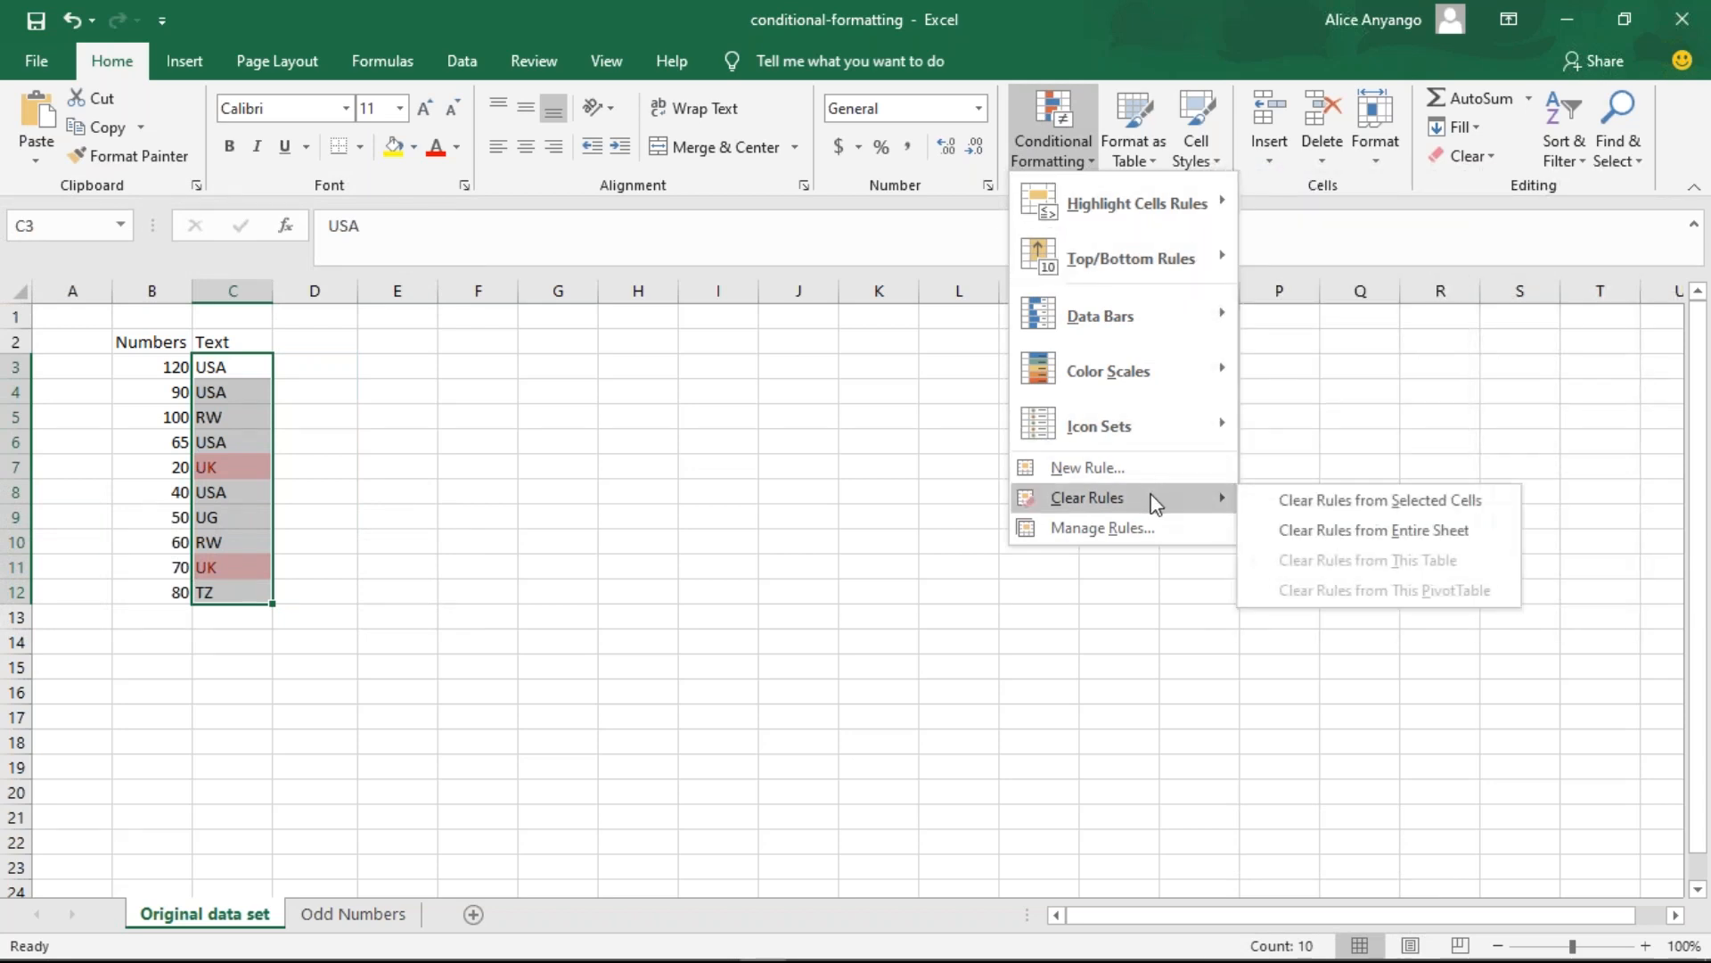
left_click(1357, 505)
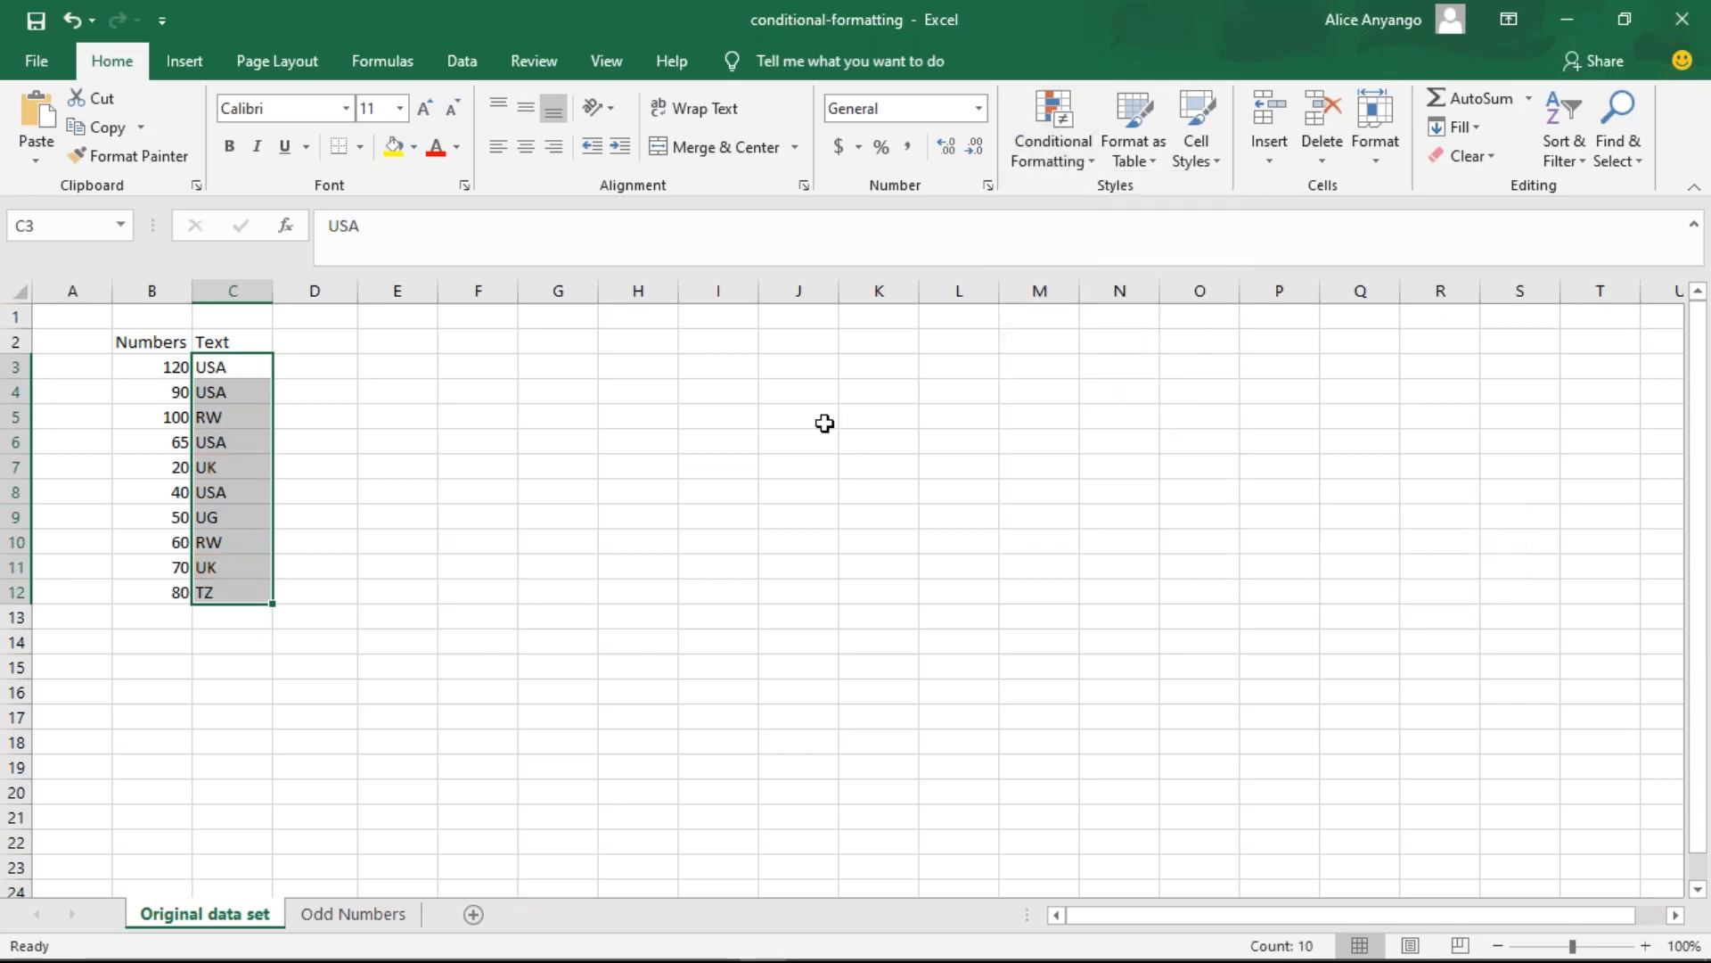
- Highlight the top 5 items in B3:C12 with Light Red Fill with Dark Red Text
left_click_drag(149, 367, 229, 590)
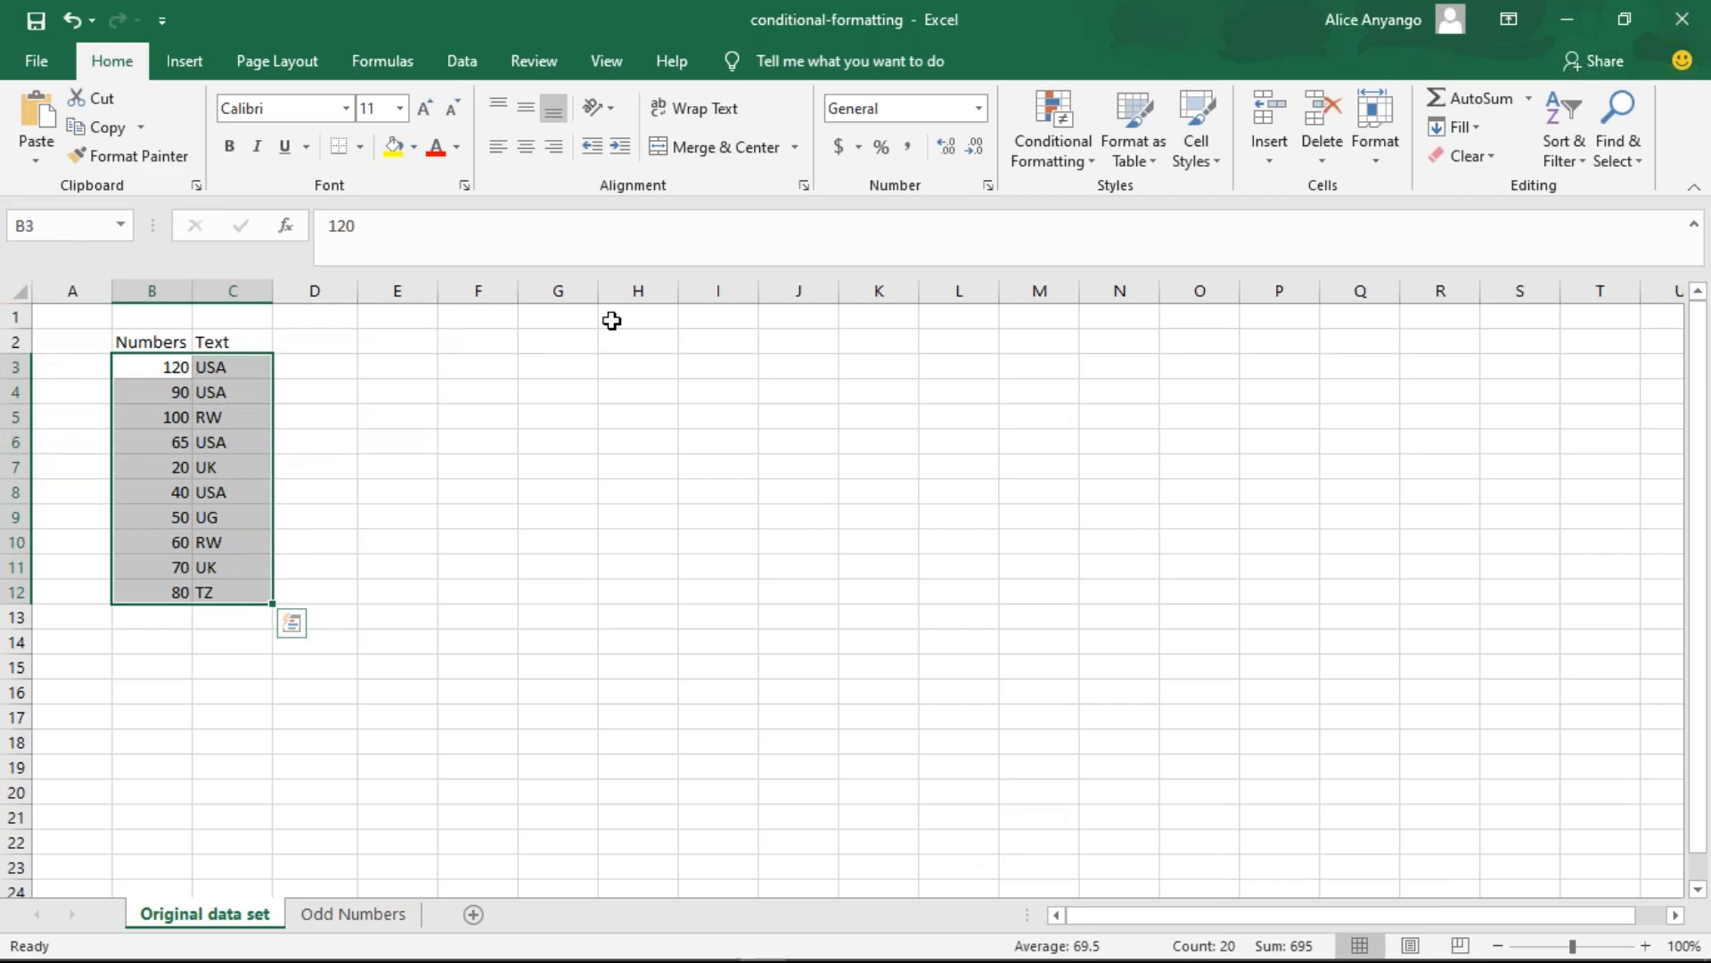
left_click(1034, 165)
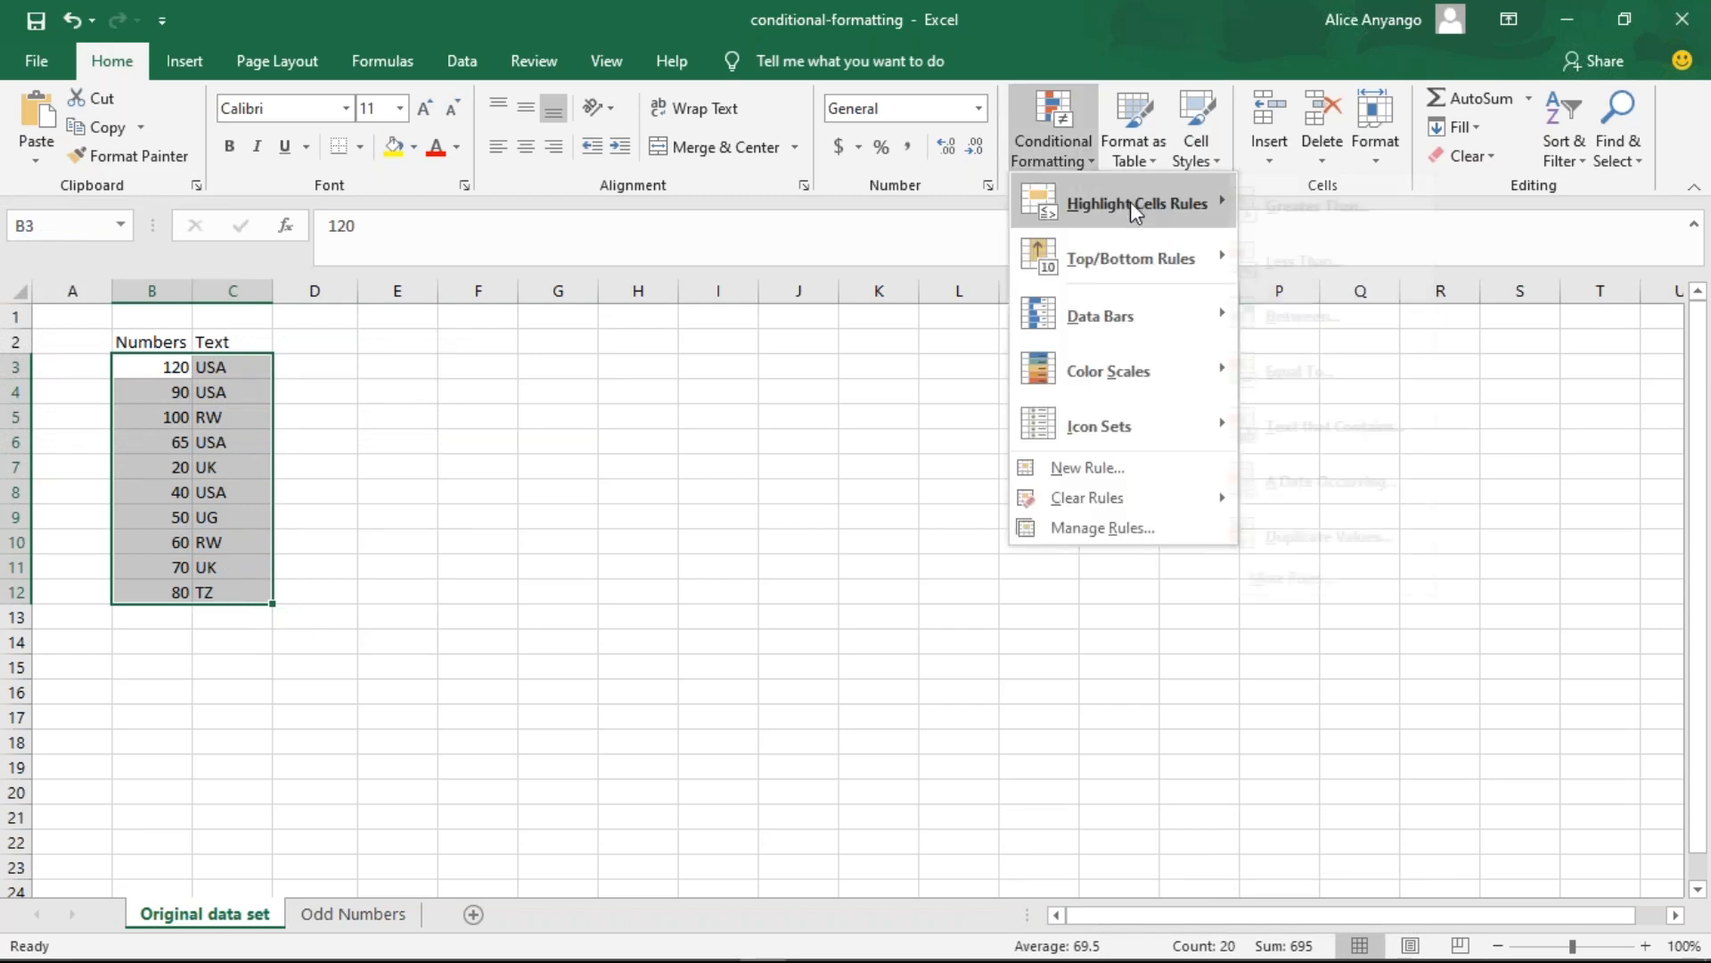
mouse_move(1141, 266)
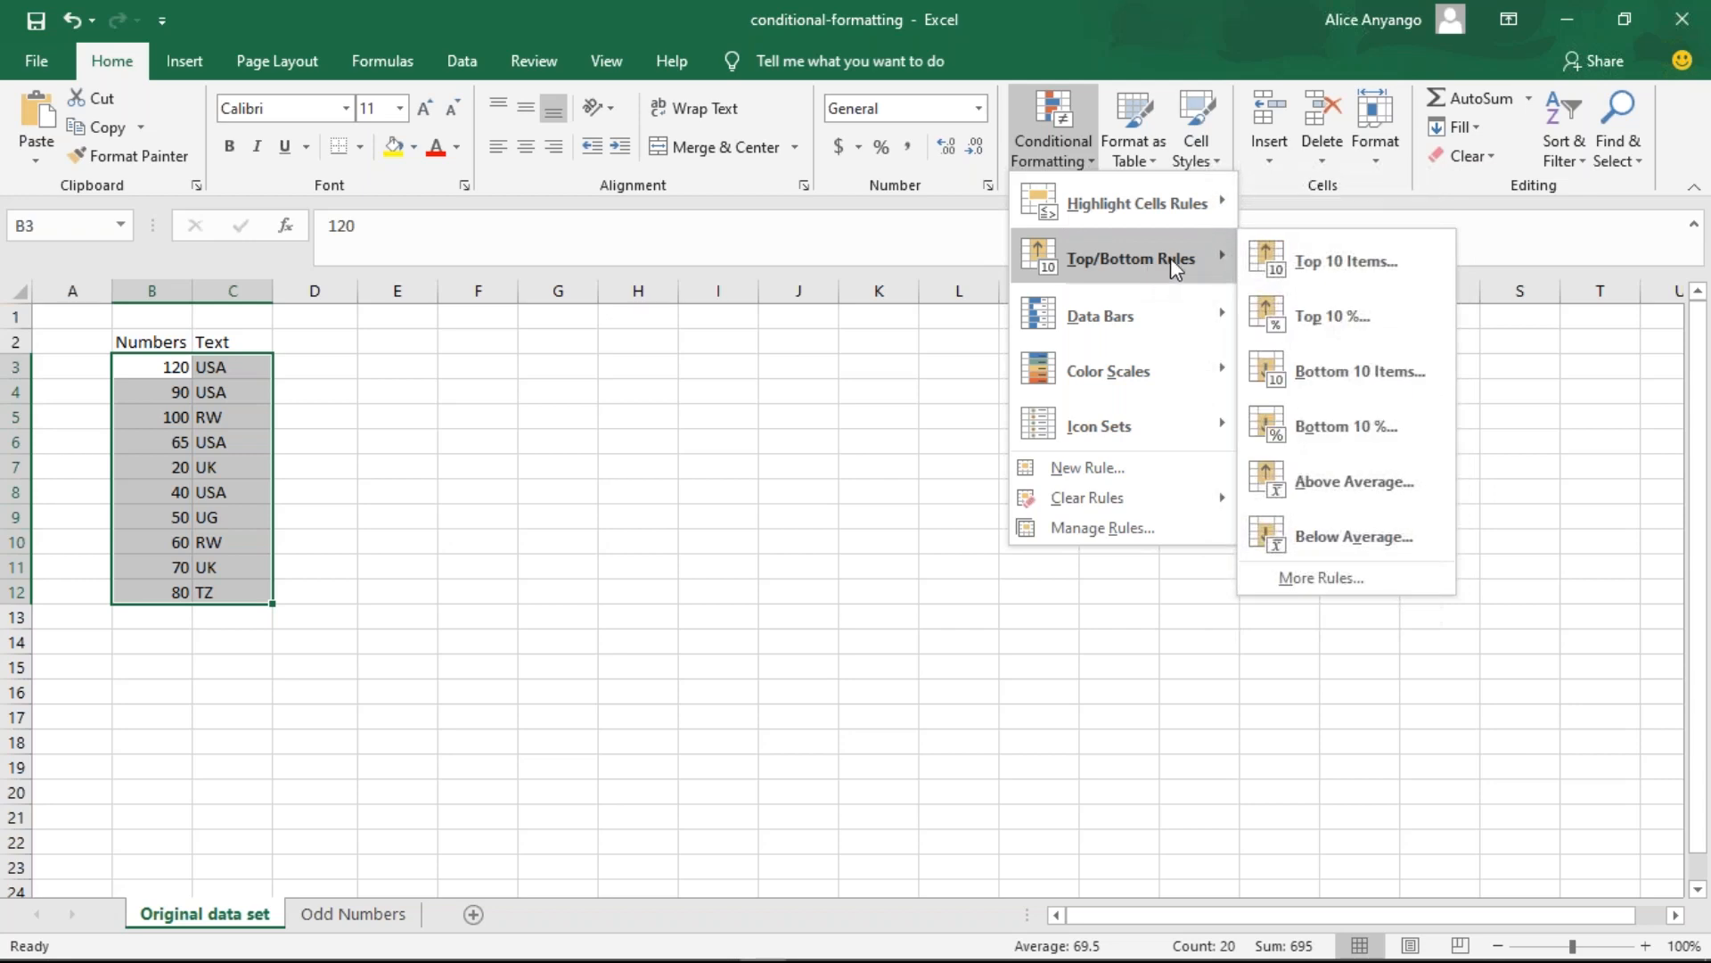
left_click(1277, 261)
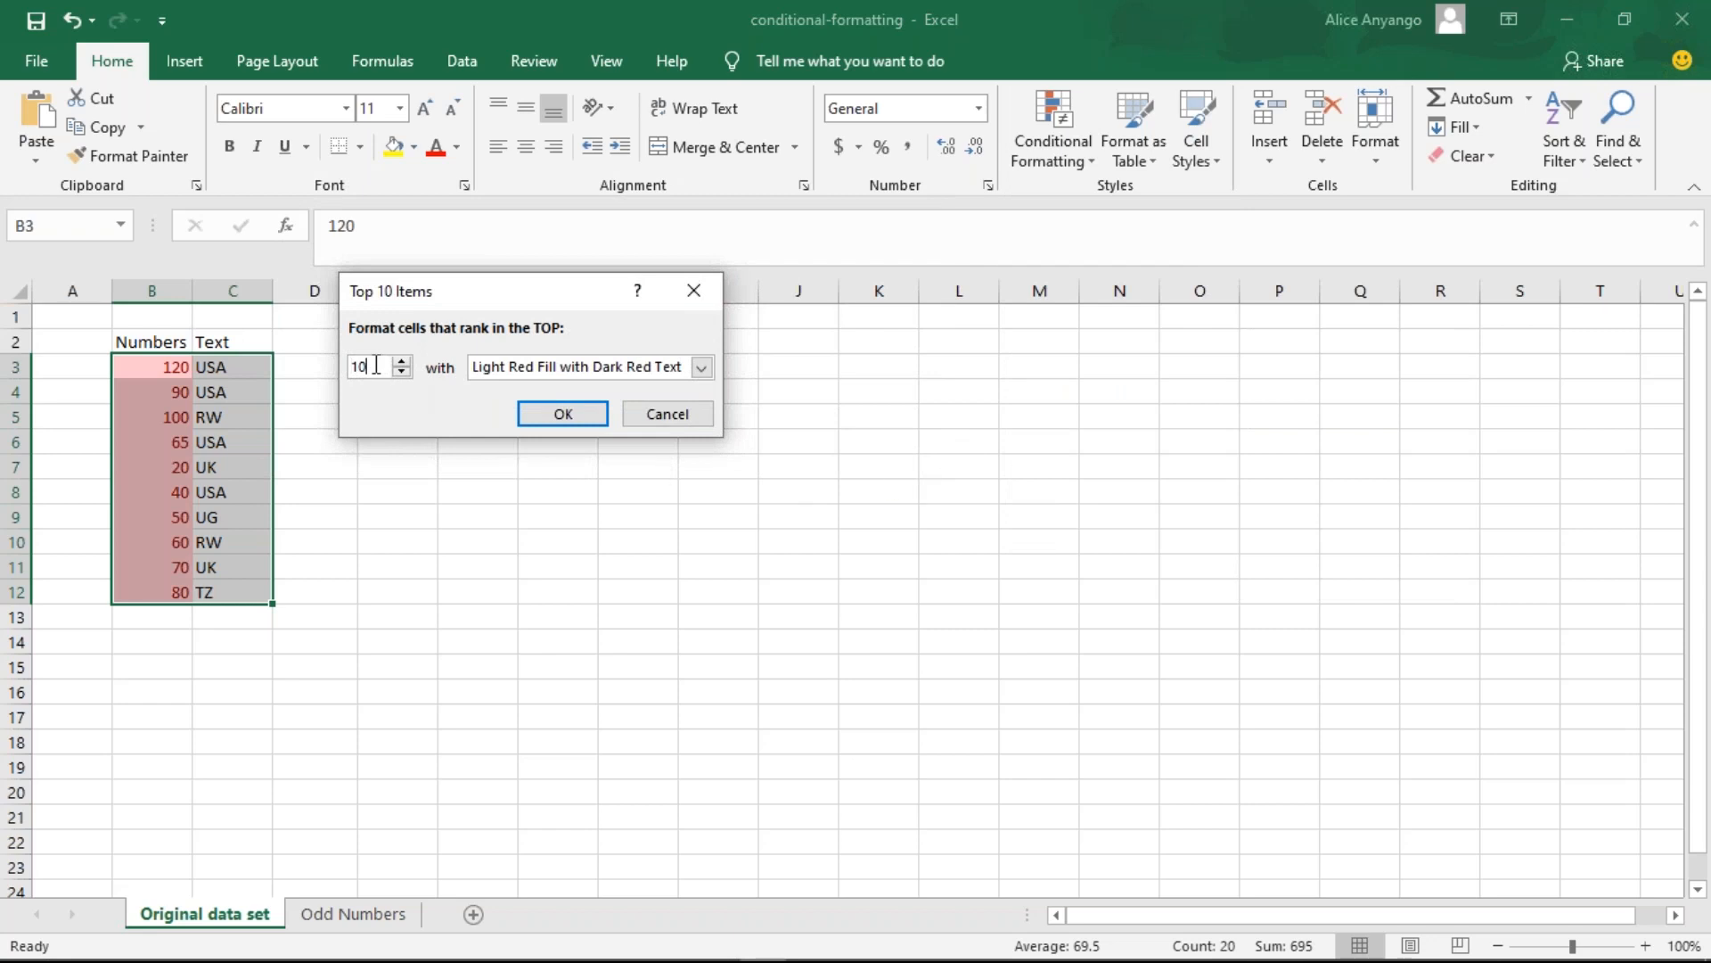
key("BackSpace")
key("BackSpace")
type("5")
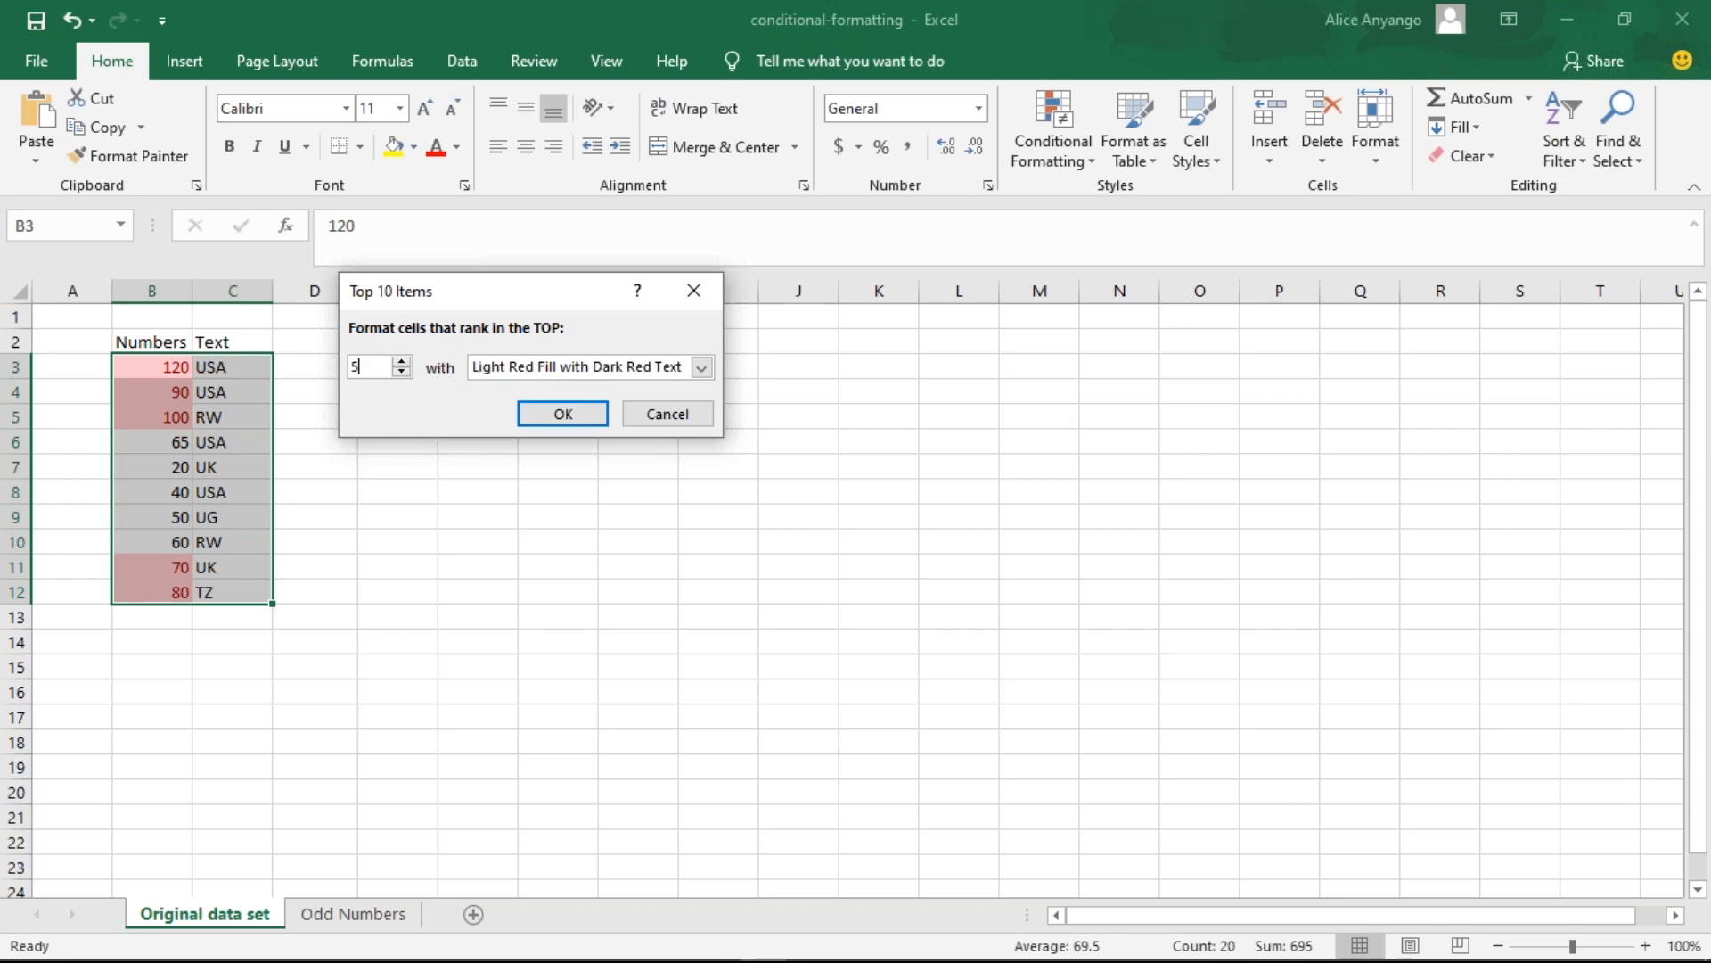
left_click(565, 412)
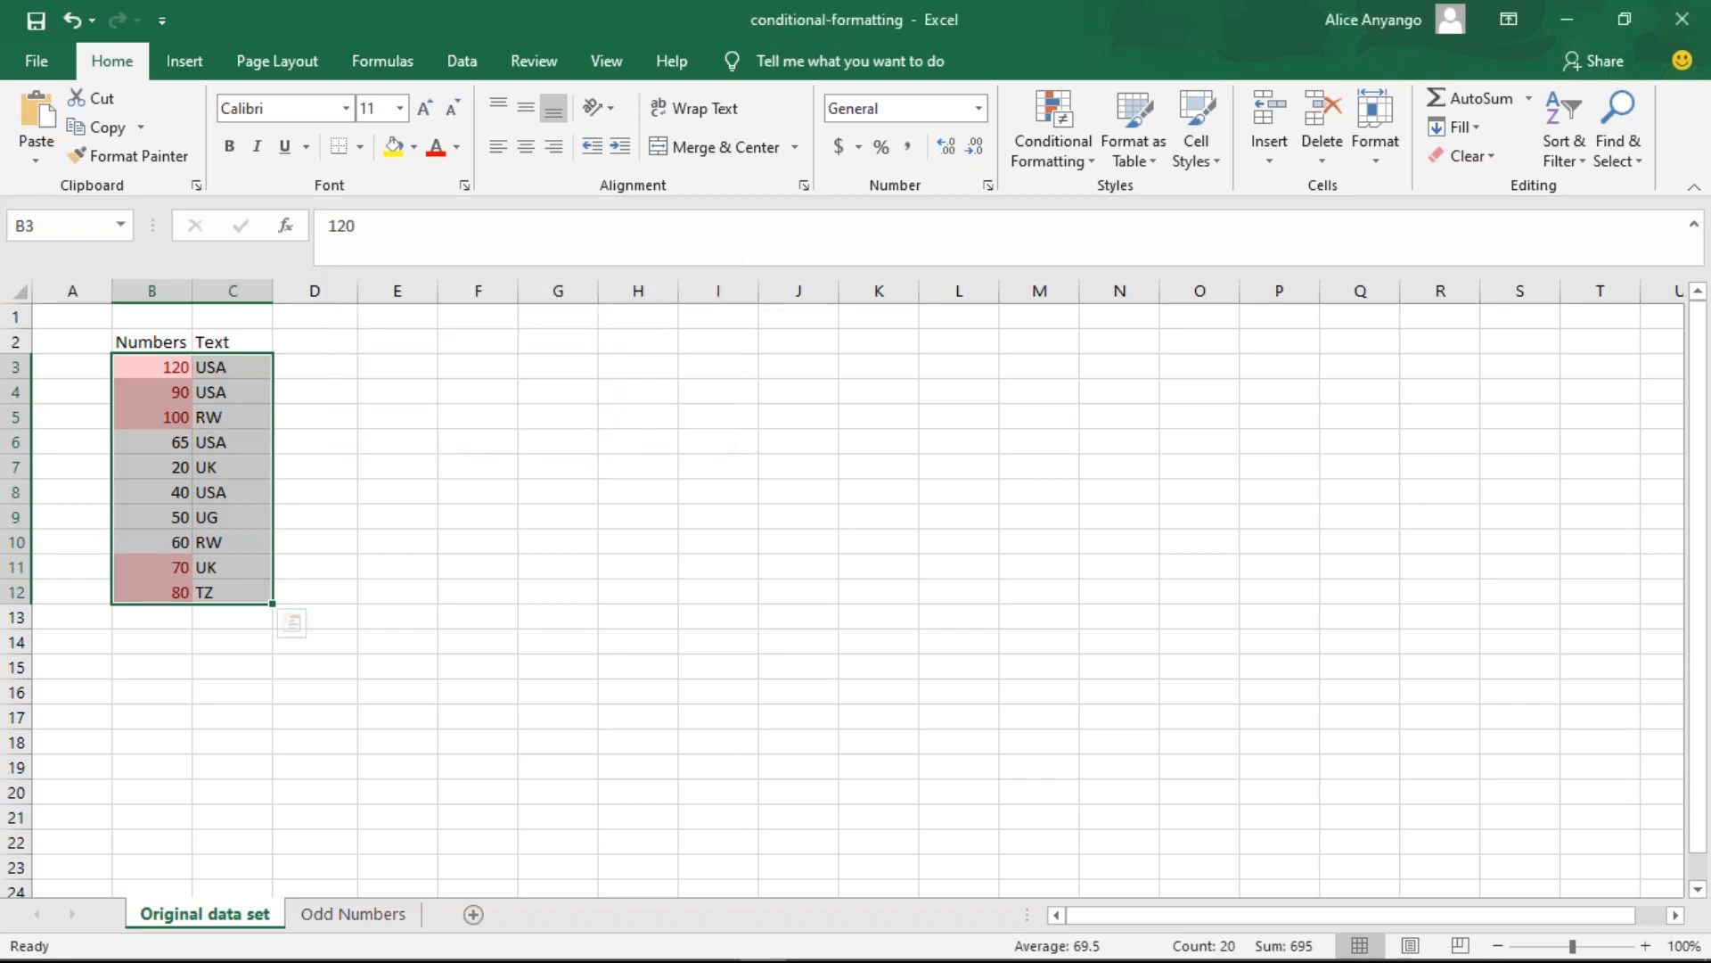
left_click(639, 492)
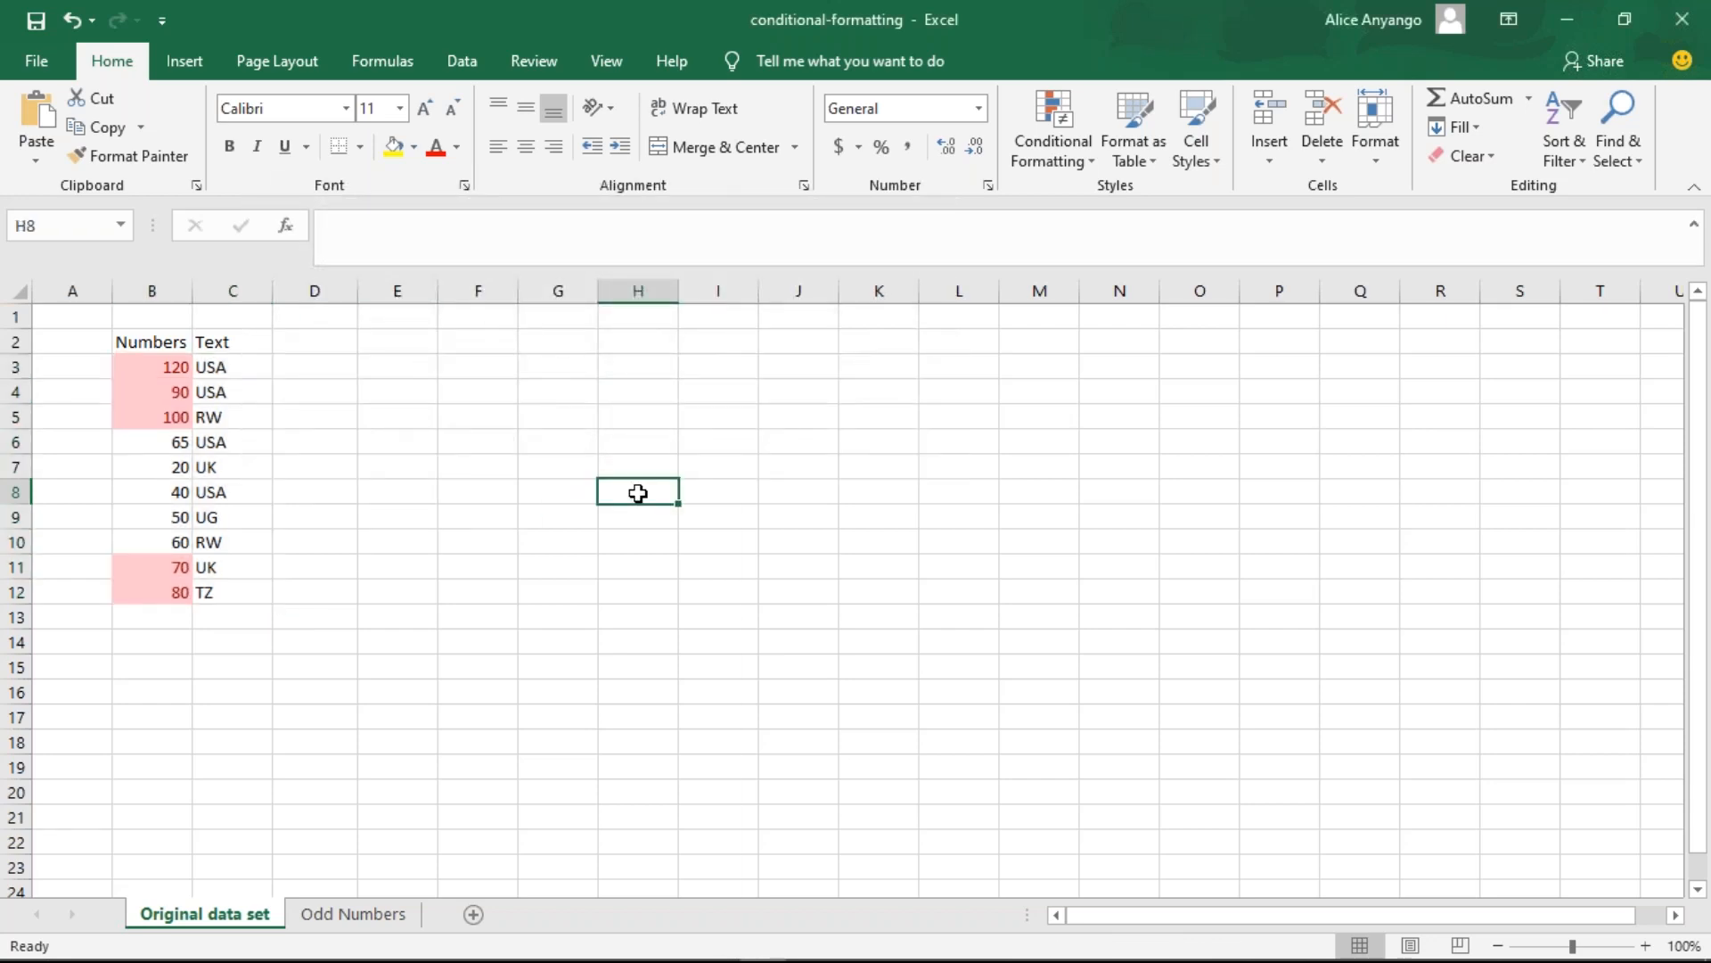
- Clear the conditional formatting rules from the entire sheet
left_click(1052, 165)
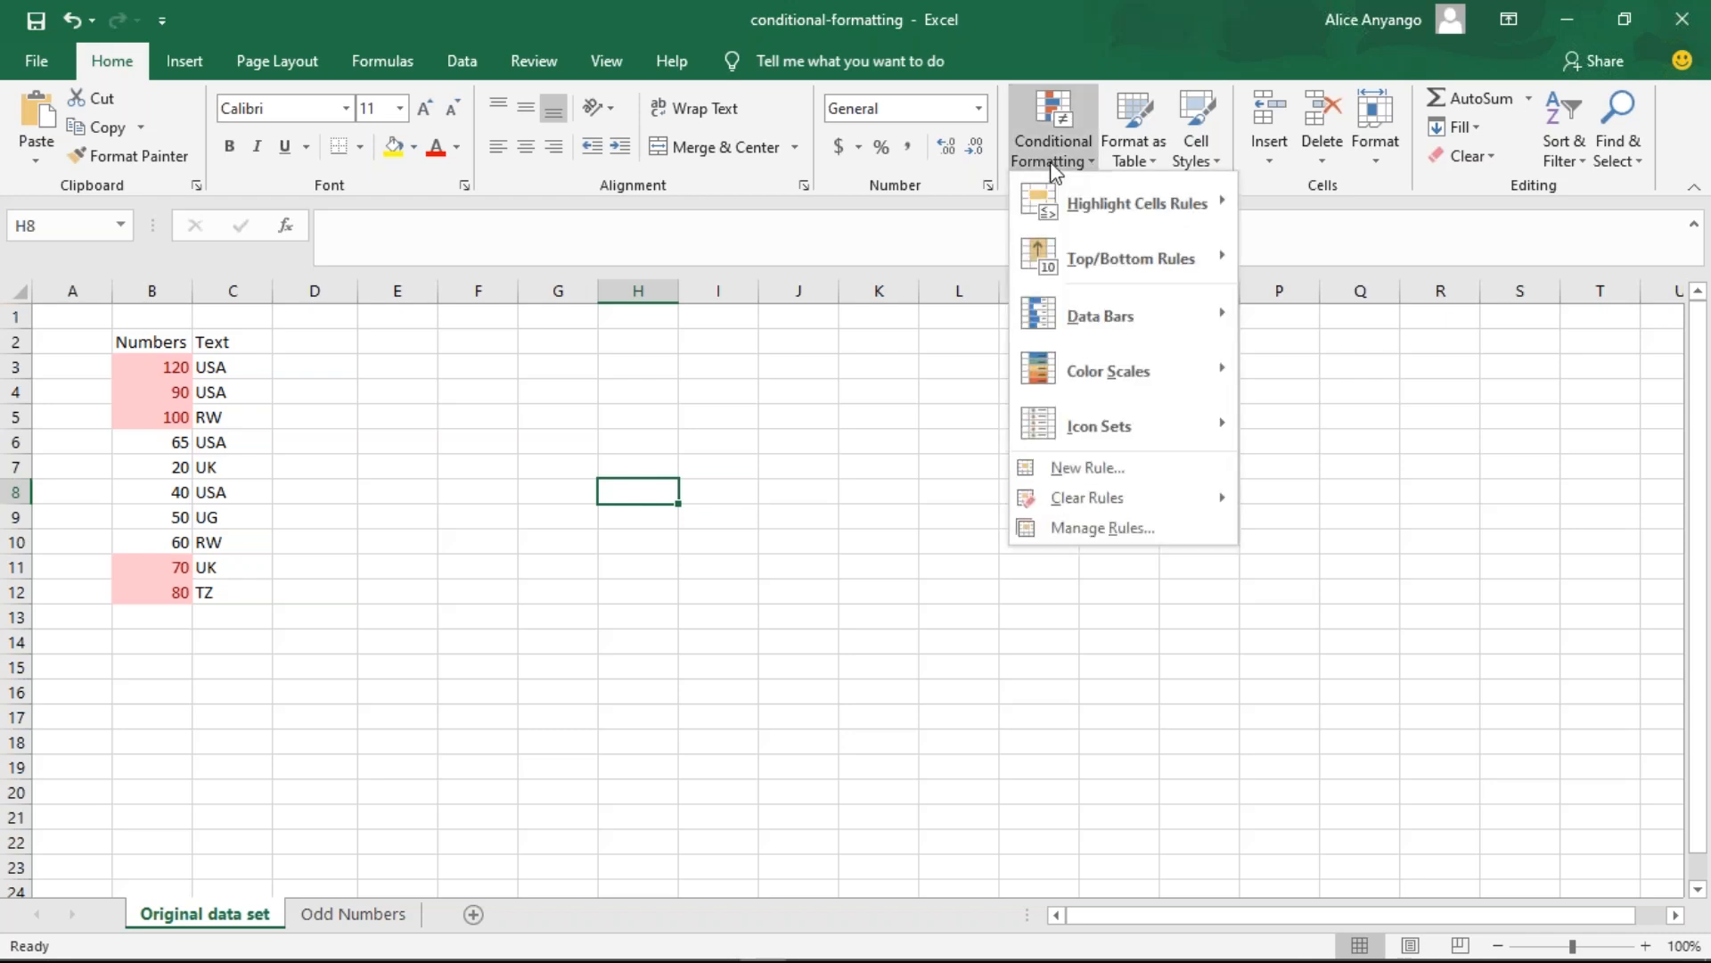
mouse_move(1083, 497)
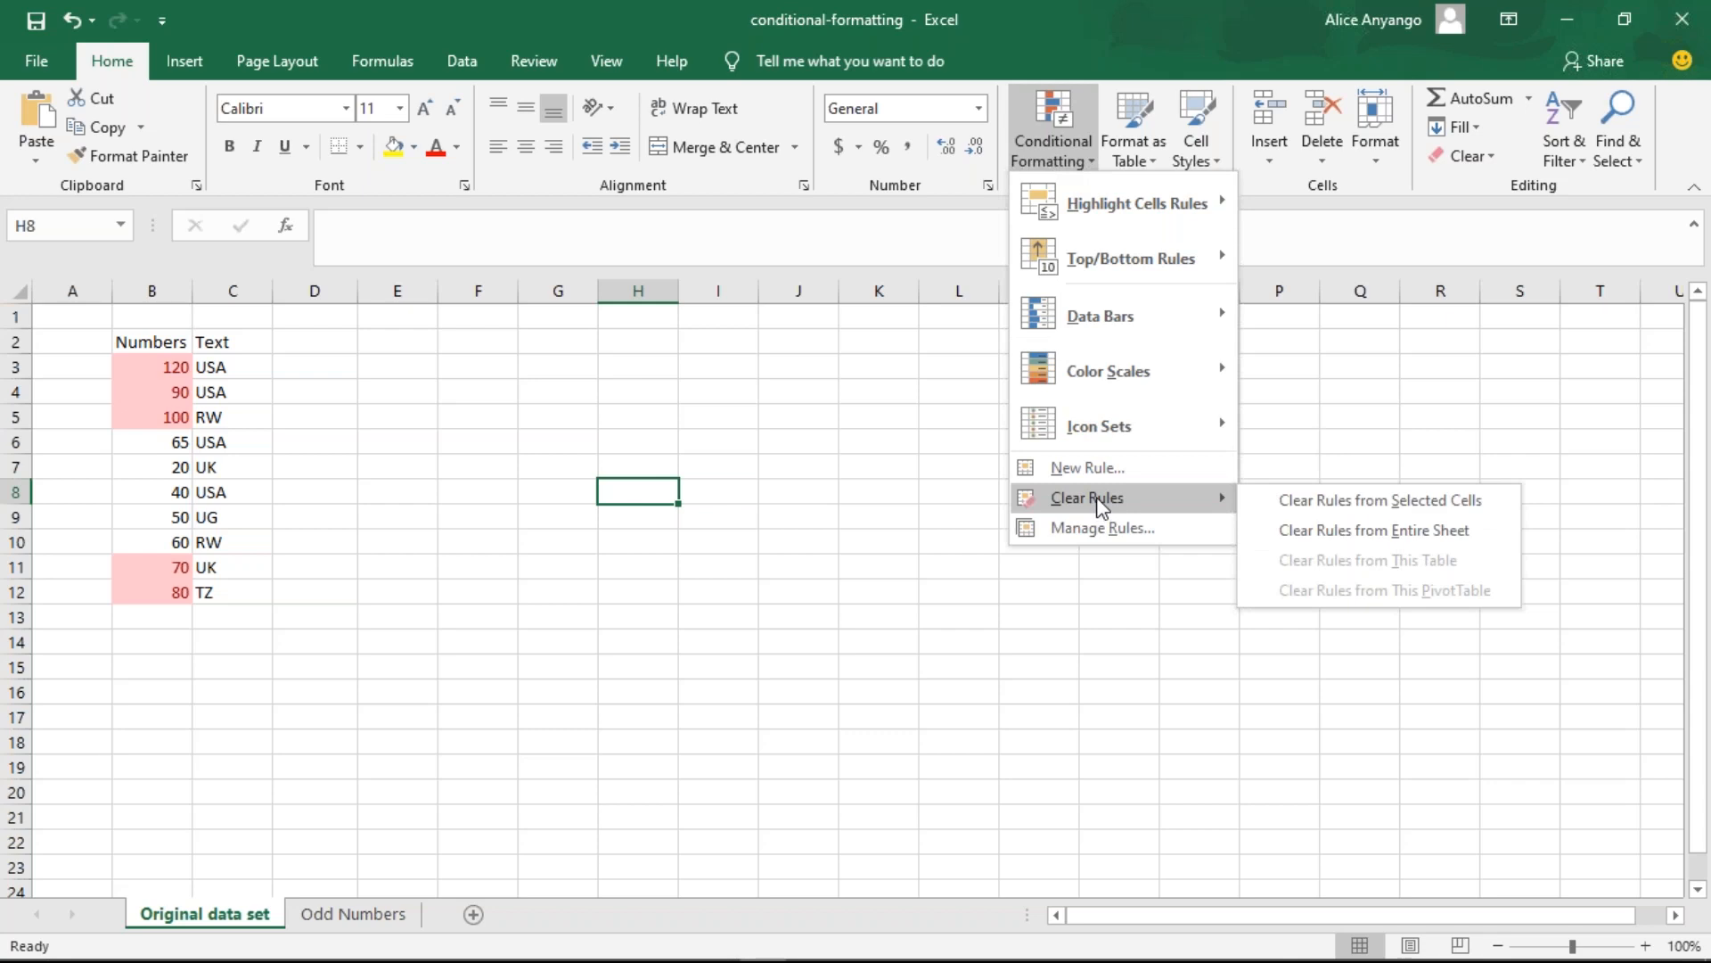
left_click(1302, 529)
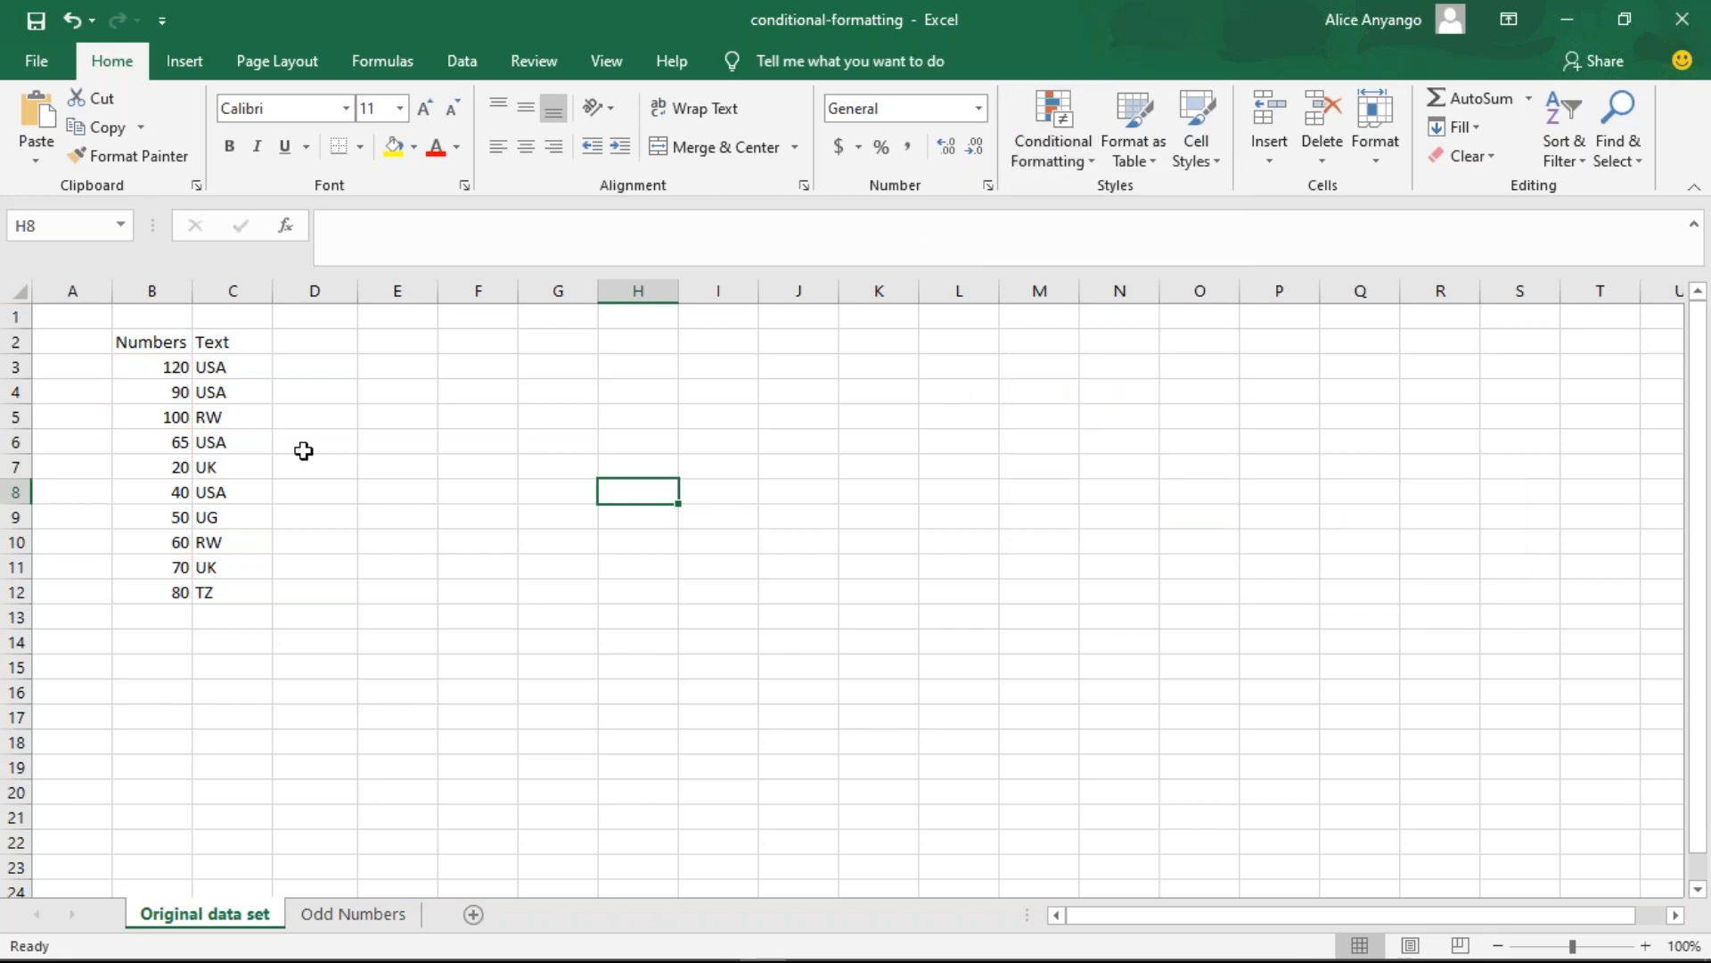
- Preview a top 20% rule with Light Red Fill with Dark Red Text on B3:C12 without applying it
left_click_drag(159, 368, 211, 590)
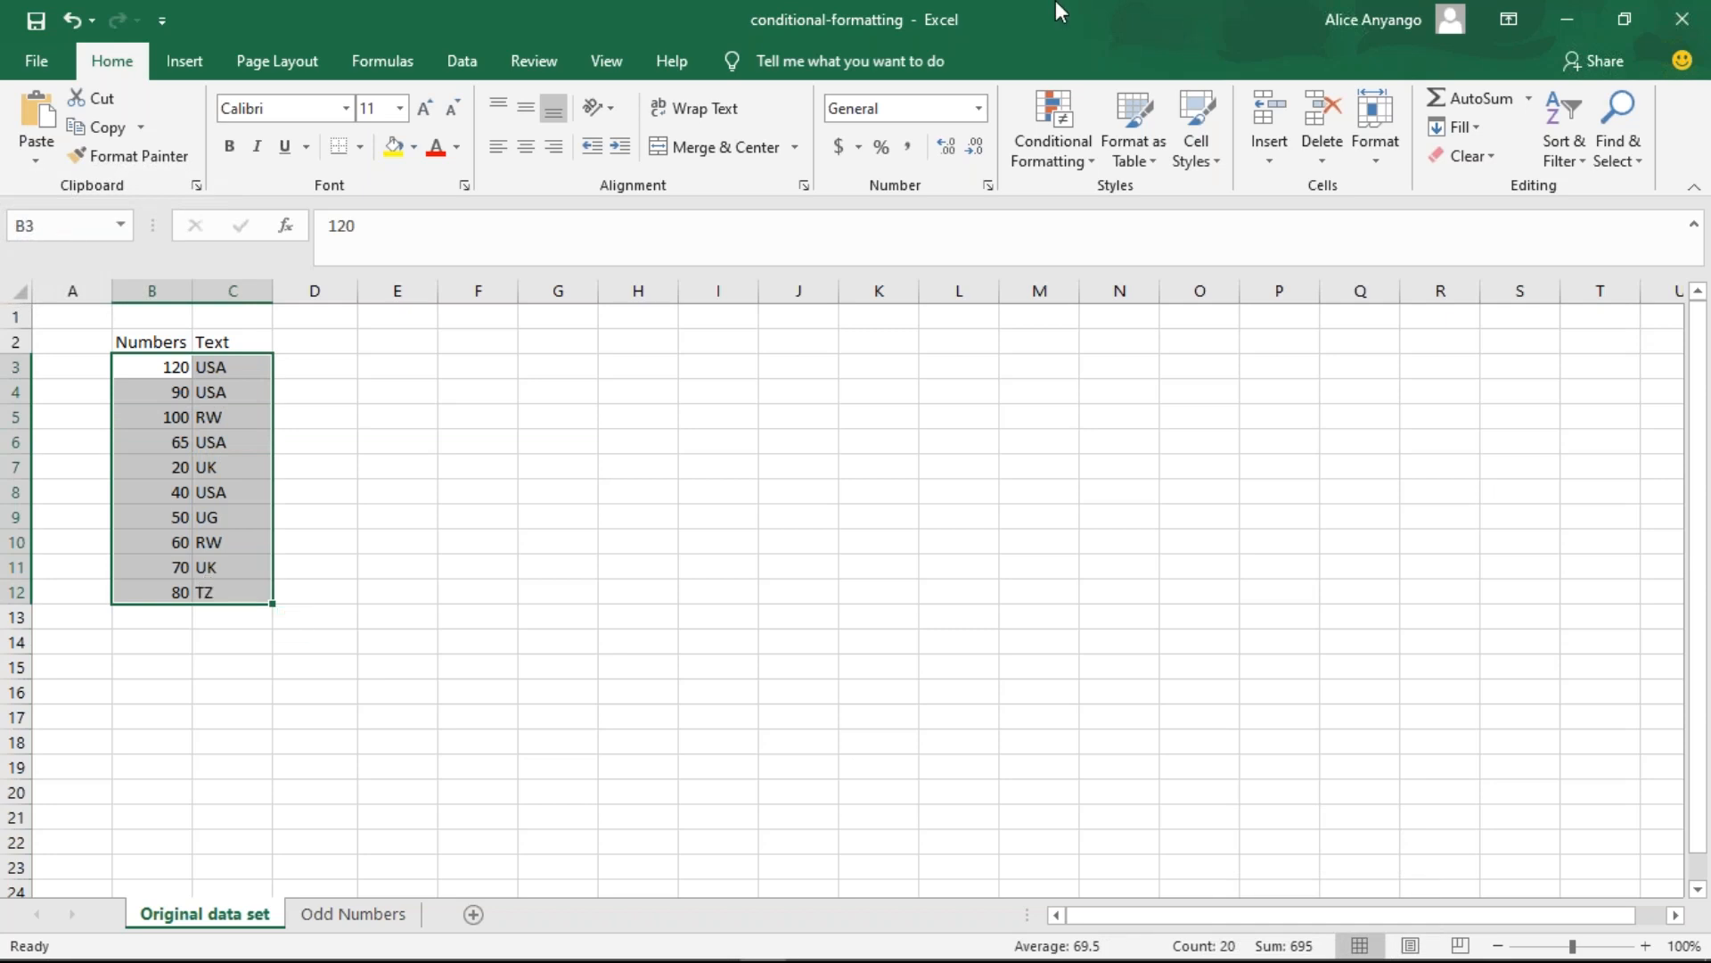
left_click(1062, 143)
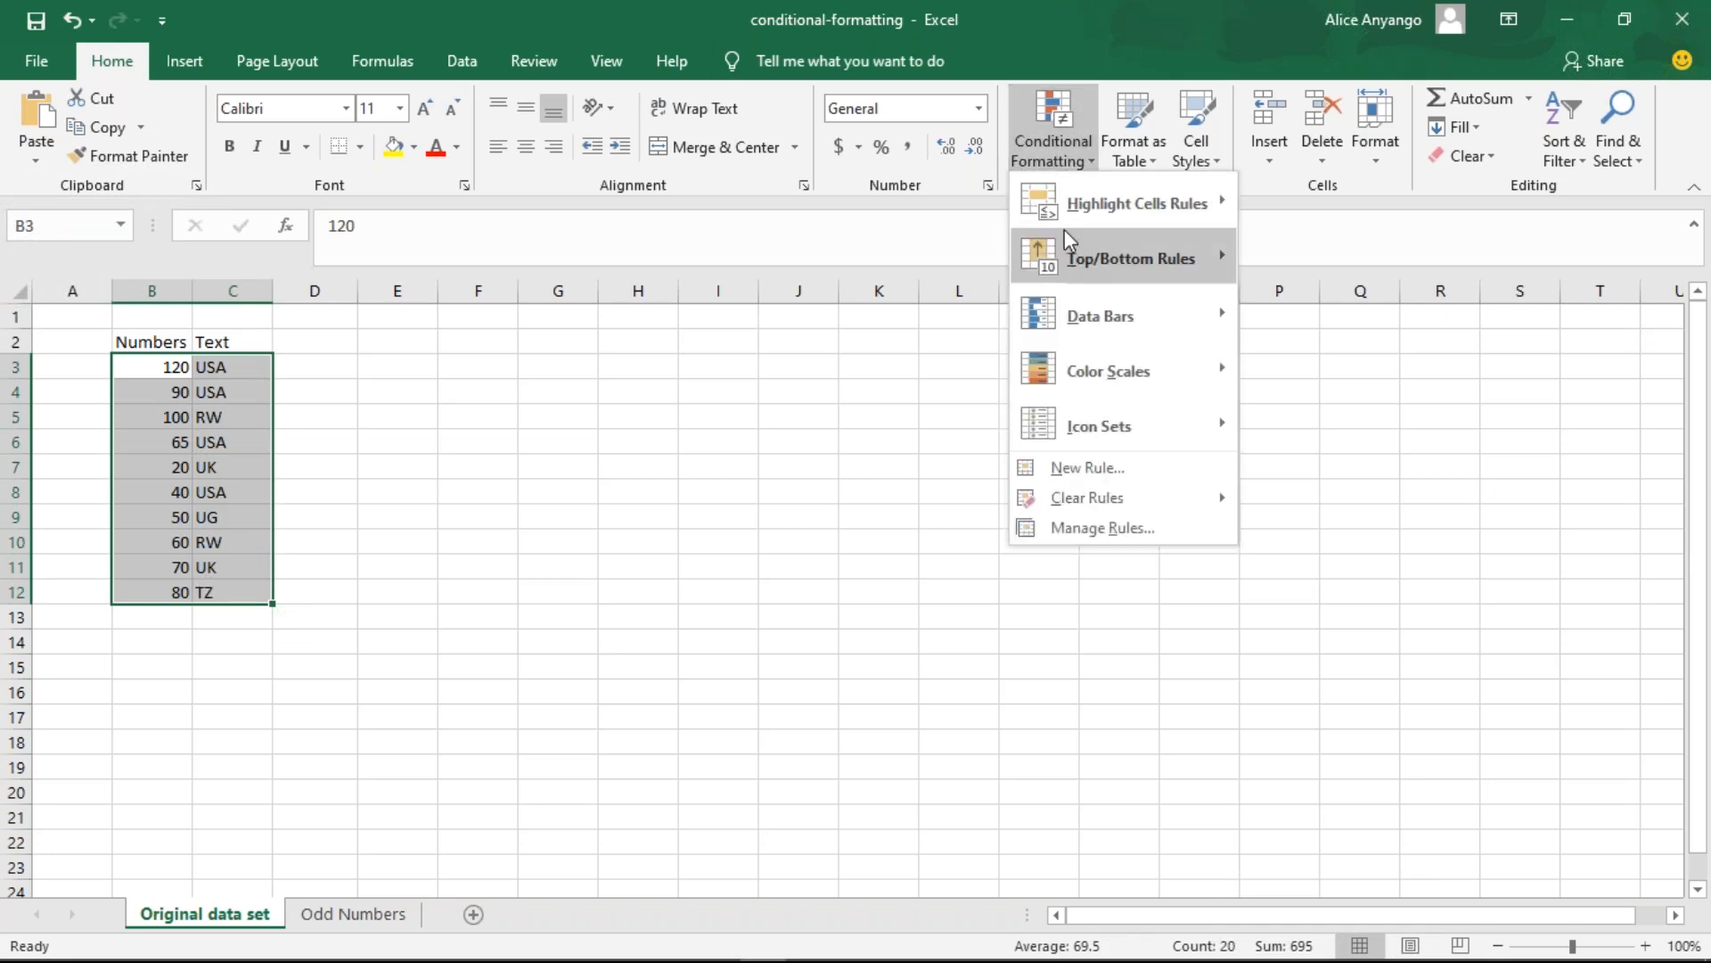
mouse_move(1064, 230)
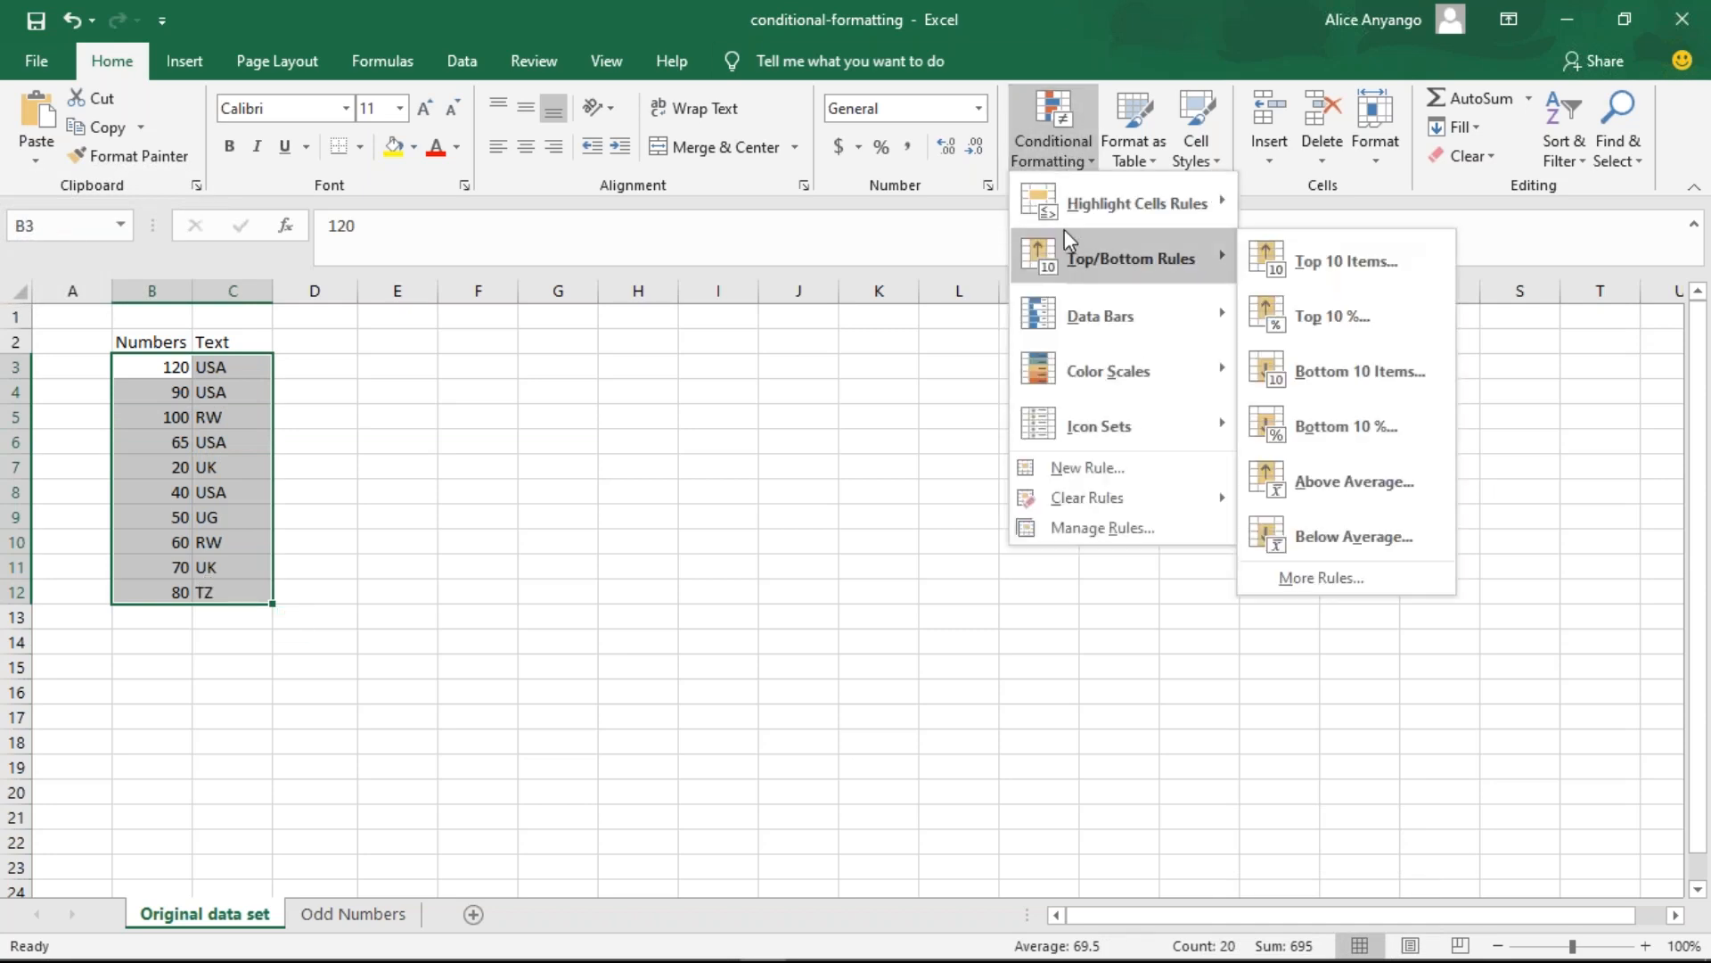
left_click(1319, 328)
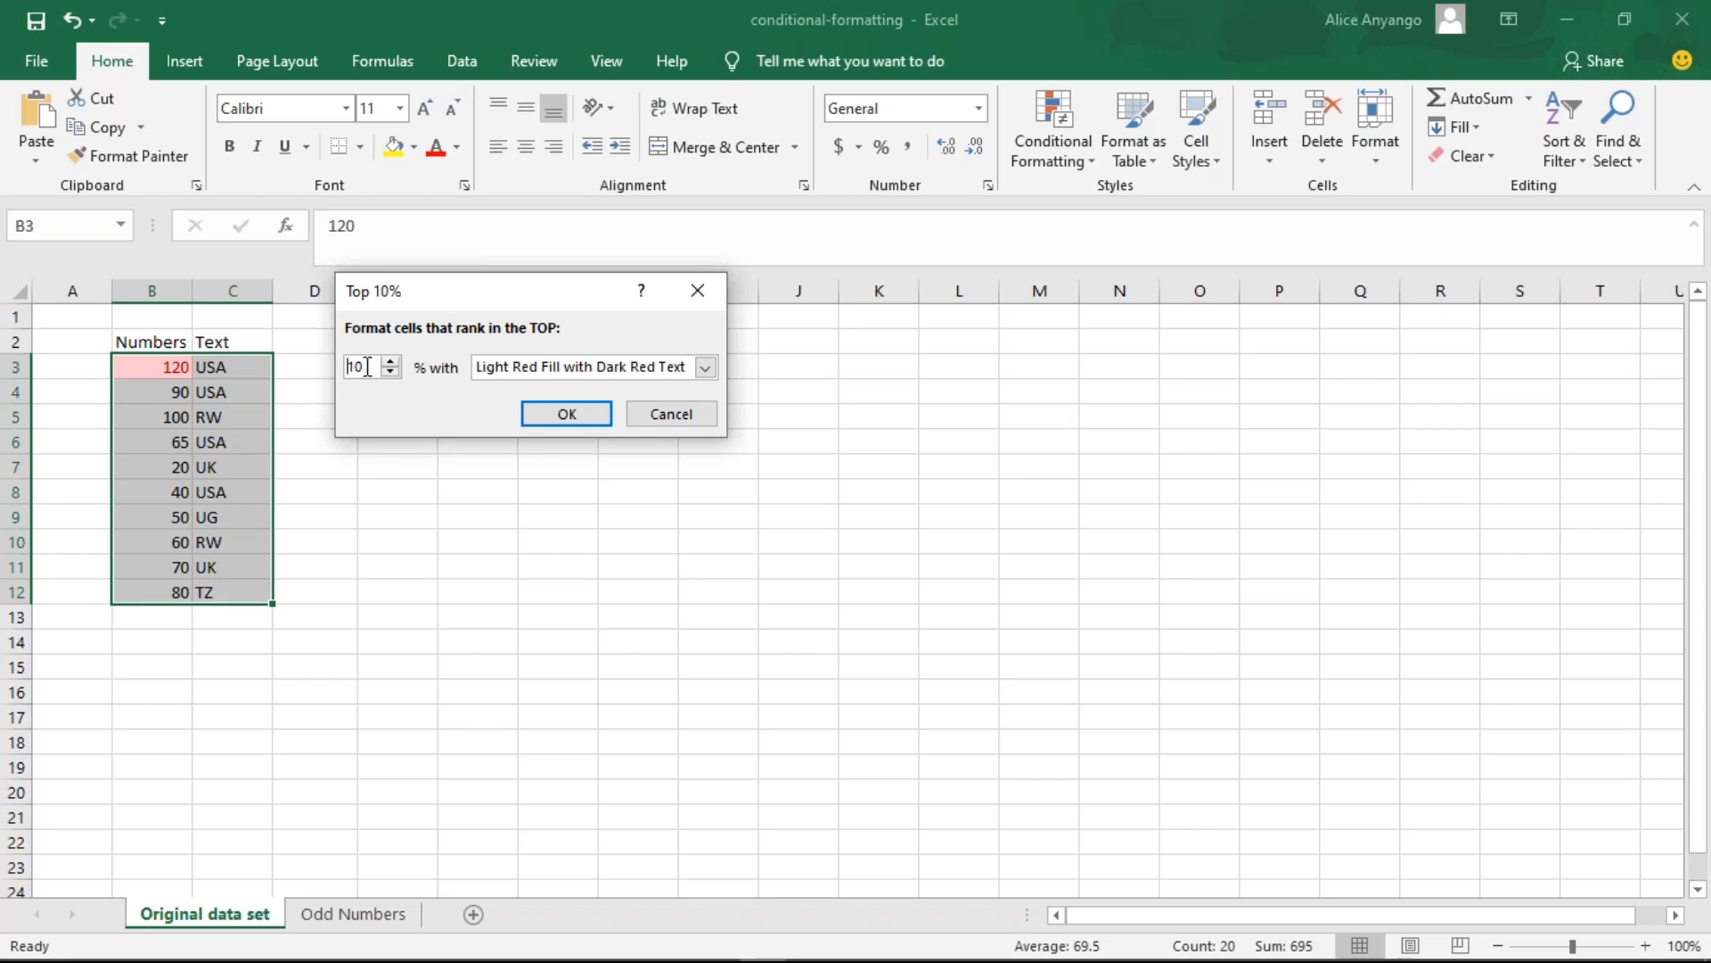
key("BackSpace")
key("BackSpace")
type("20")
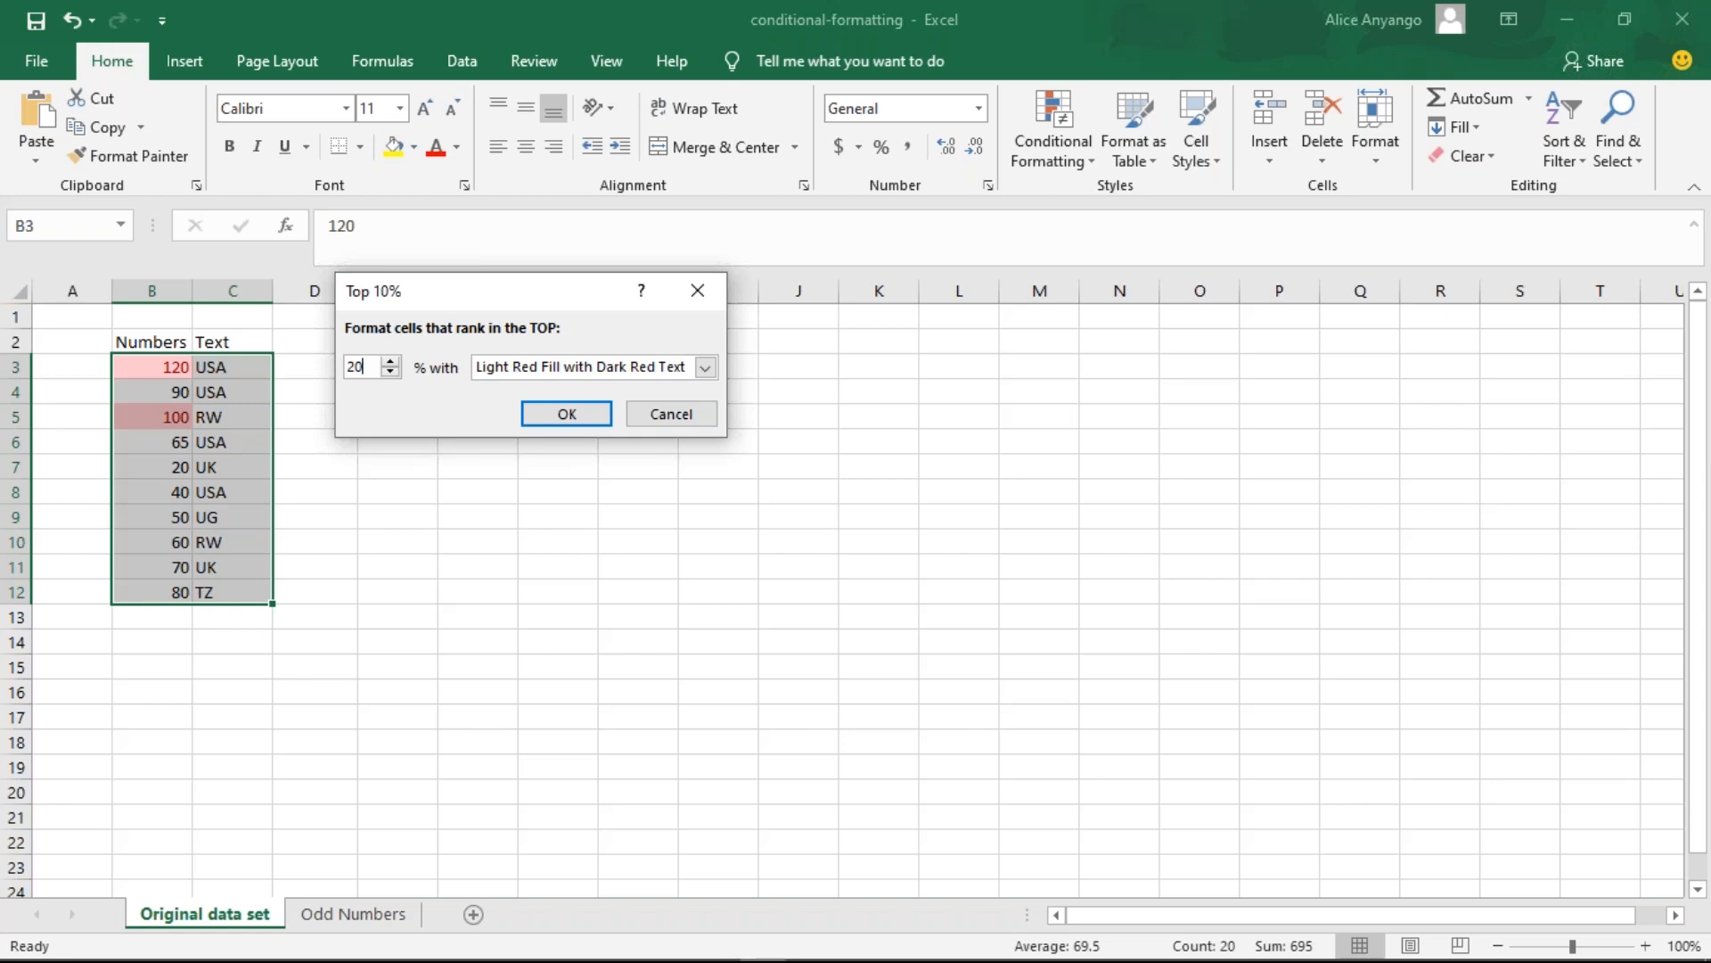
left_click(685, 416)
- Highlight the above-average values in B3:C12 with Green Fill with Dark Green Text
left_click(1054, 134)
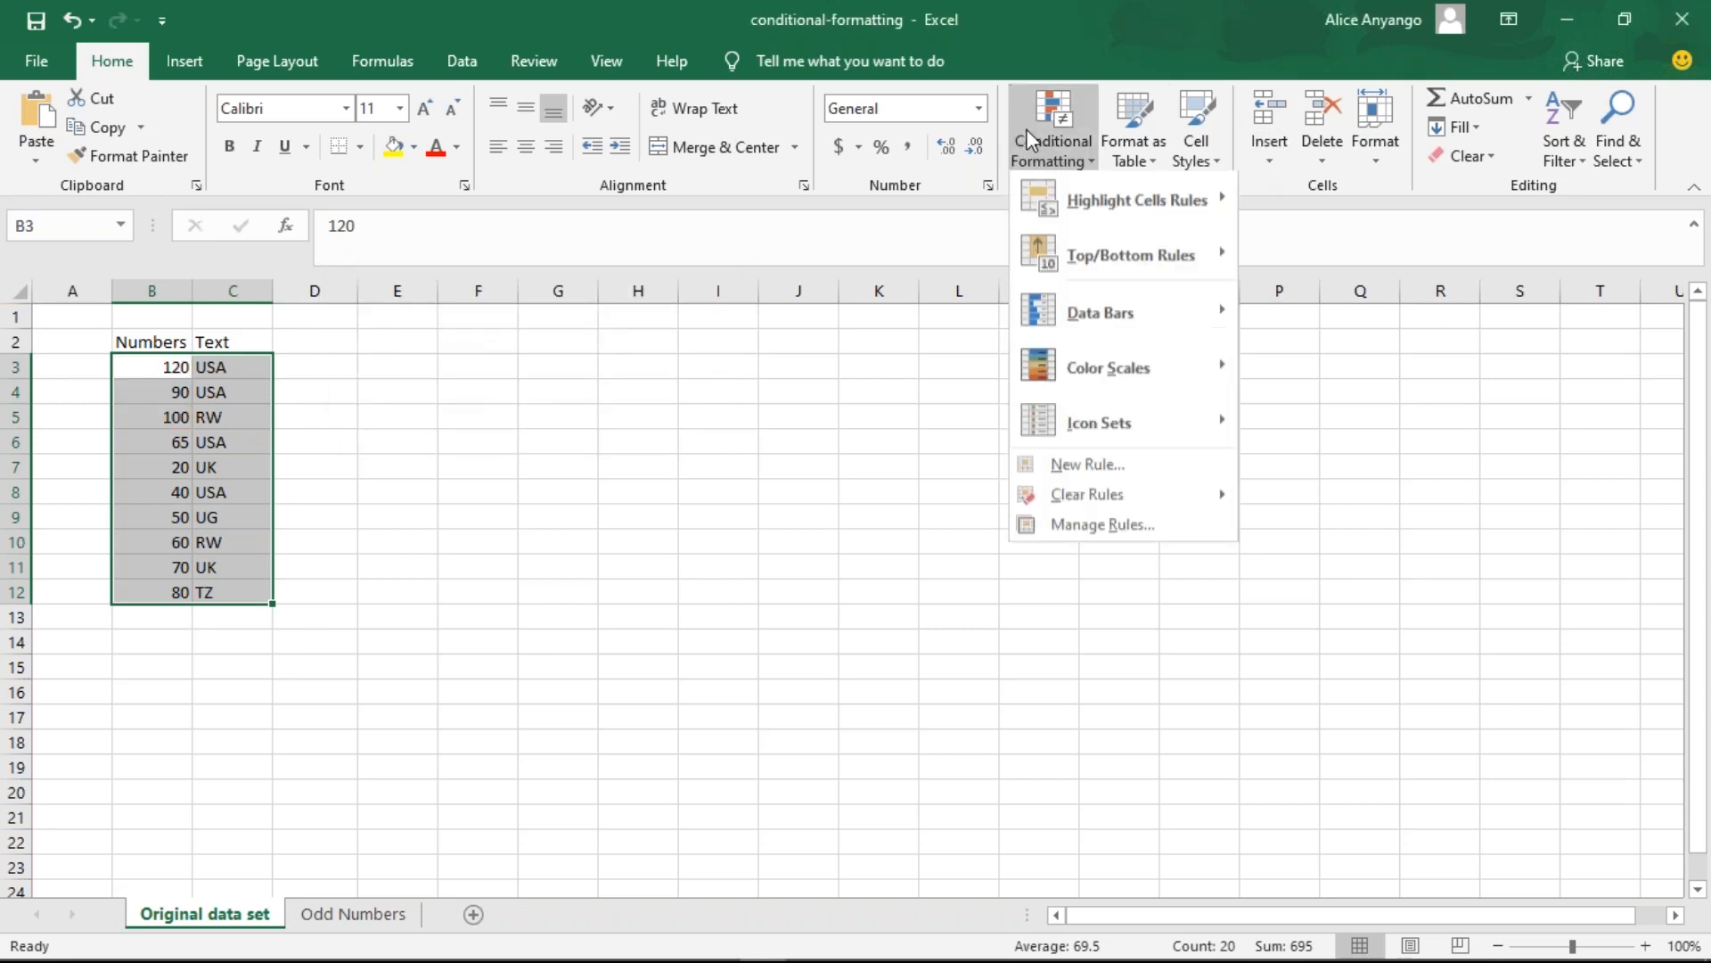
mouse_move(1147, 249)
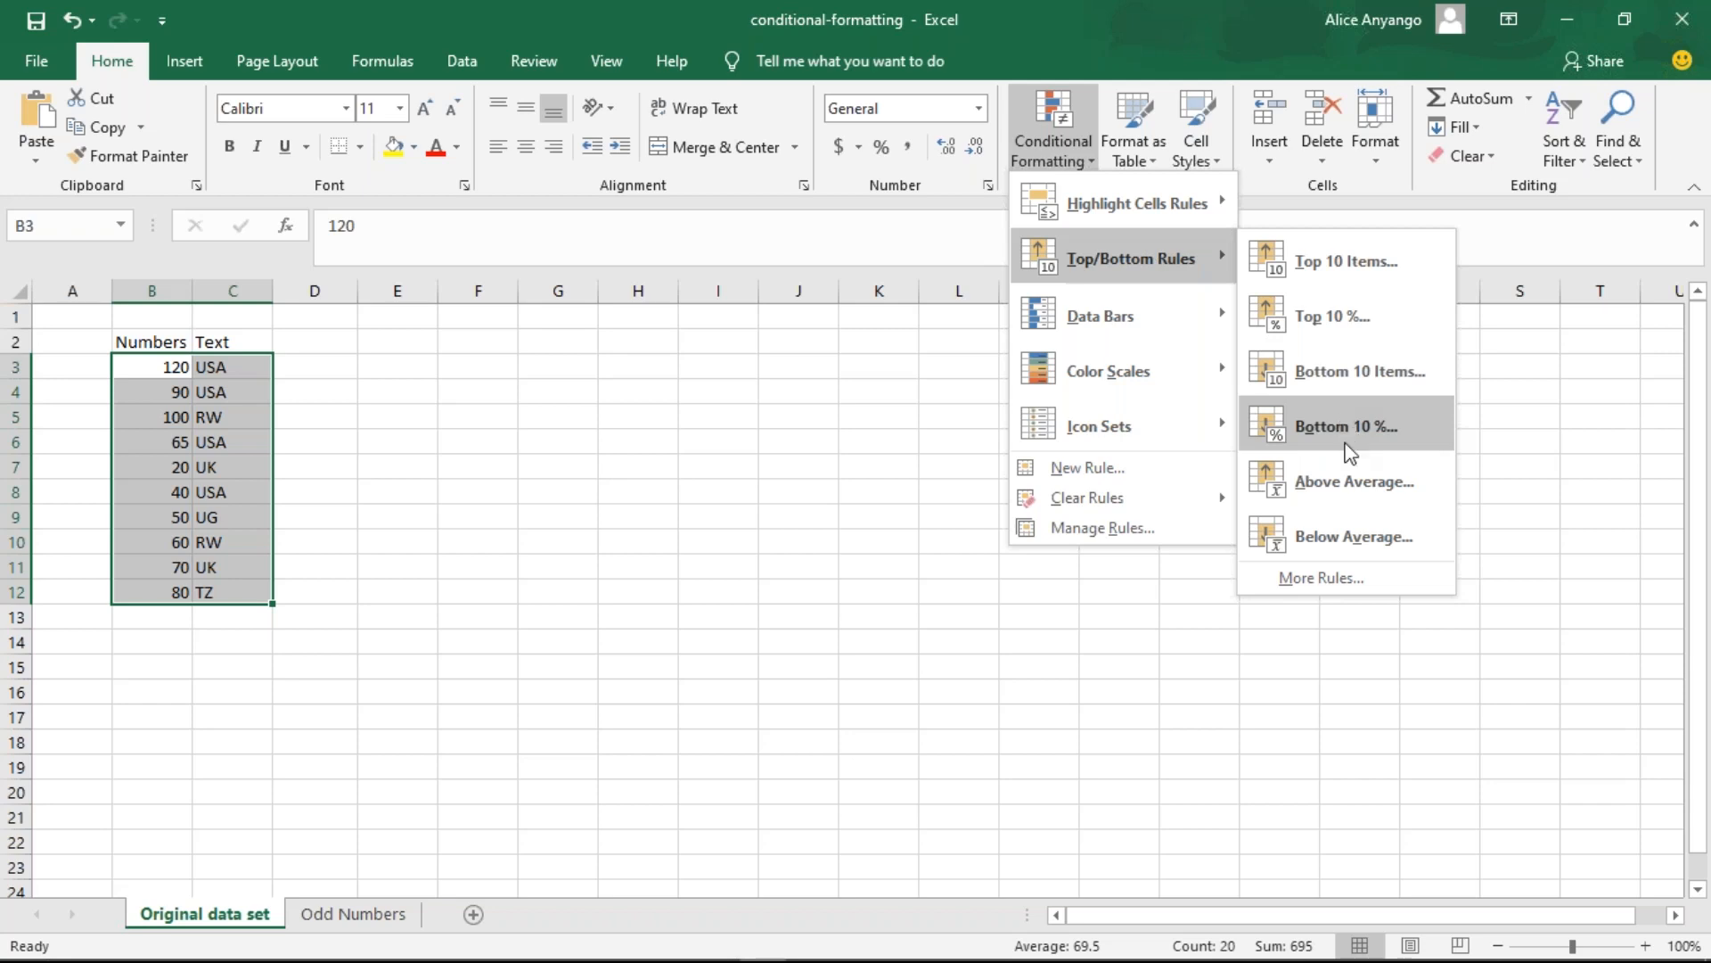
left_click(1328, 479)
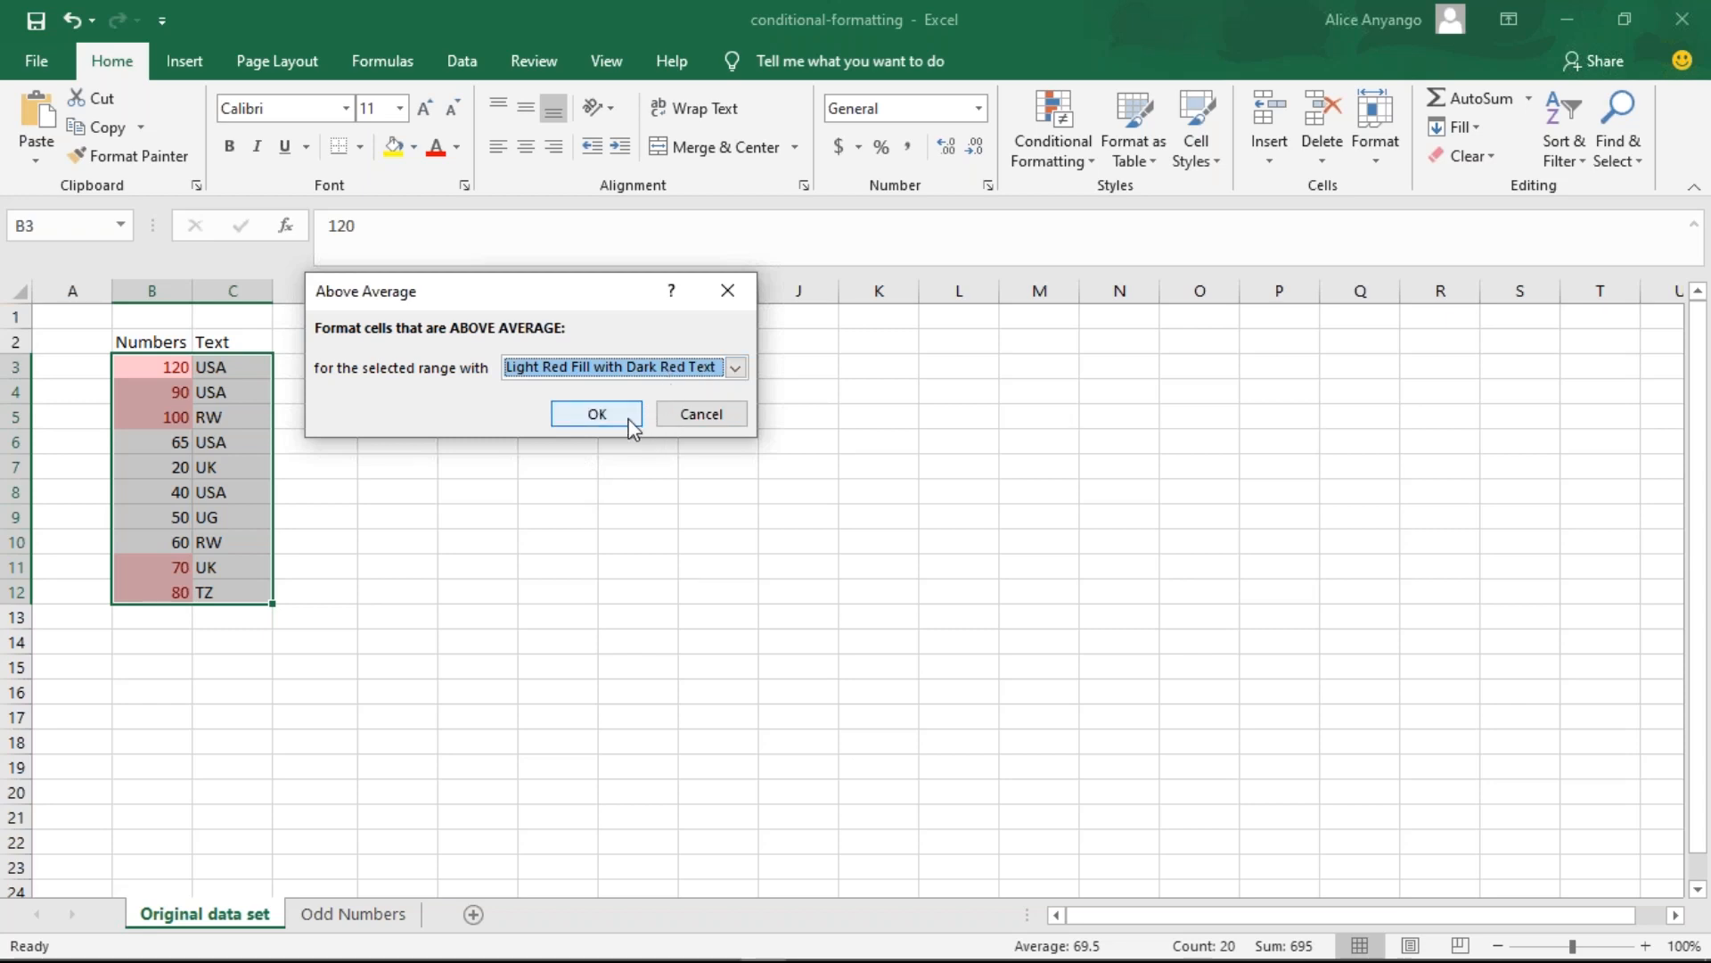
left_click(734, 367)
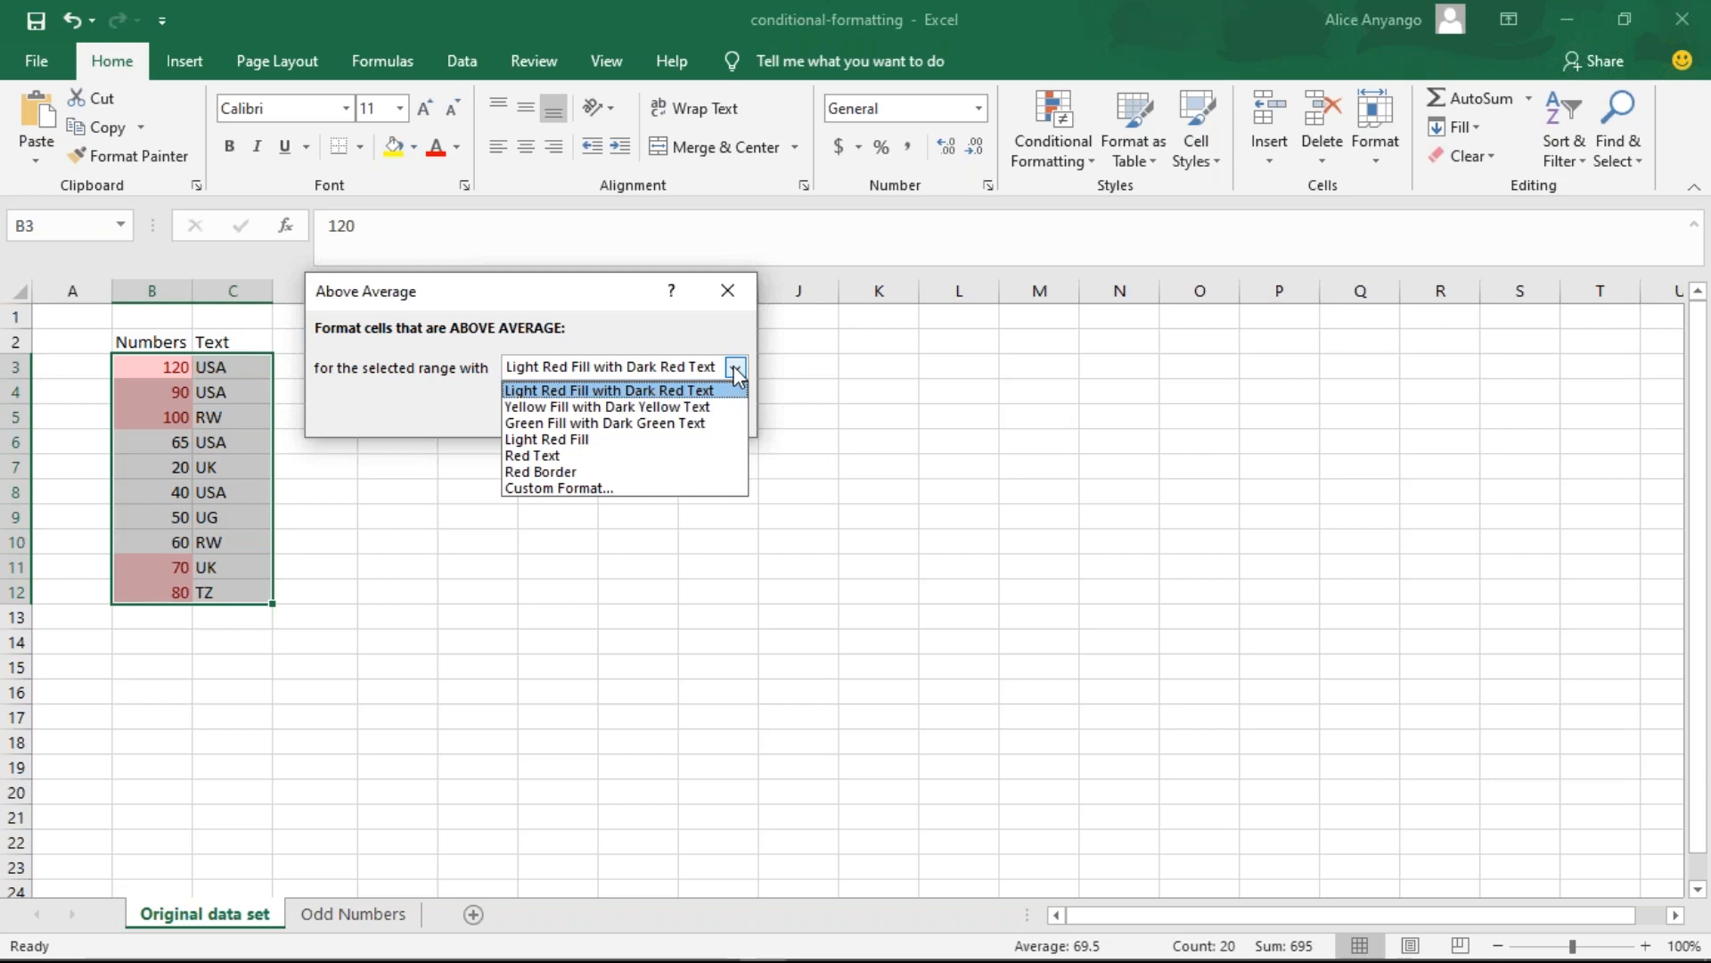
left_click(590, 423)
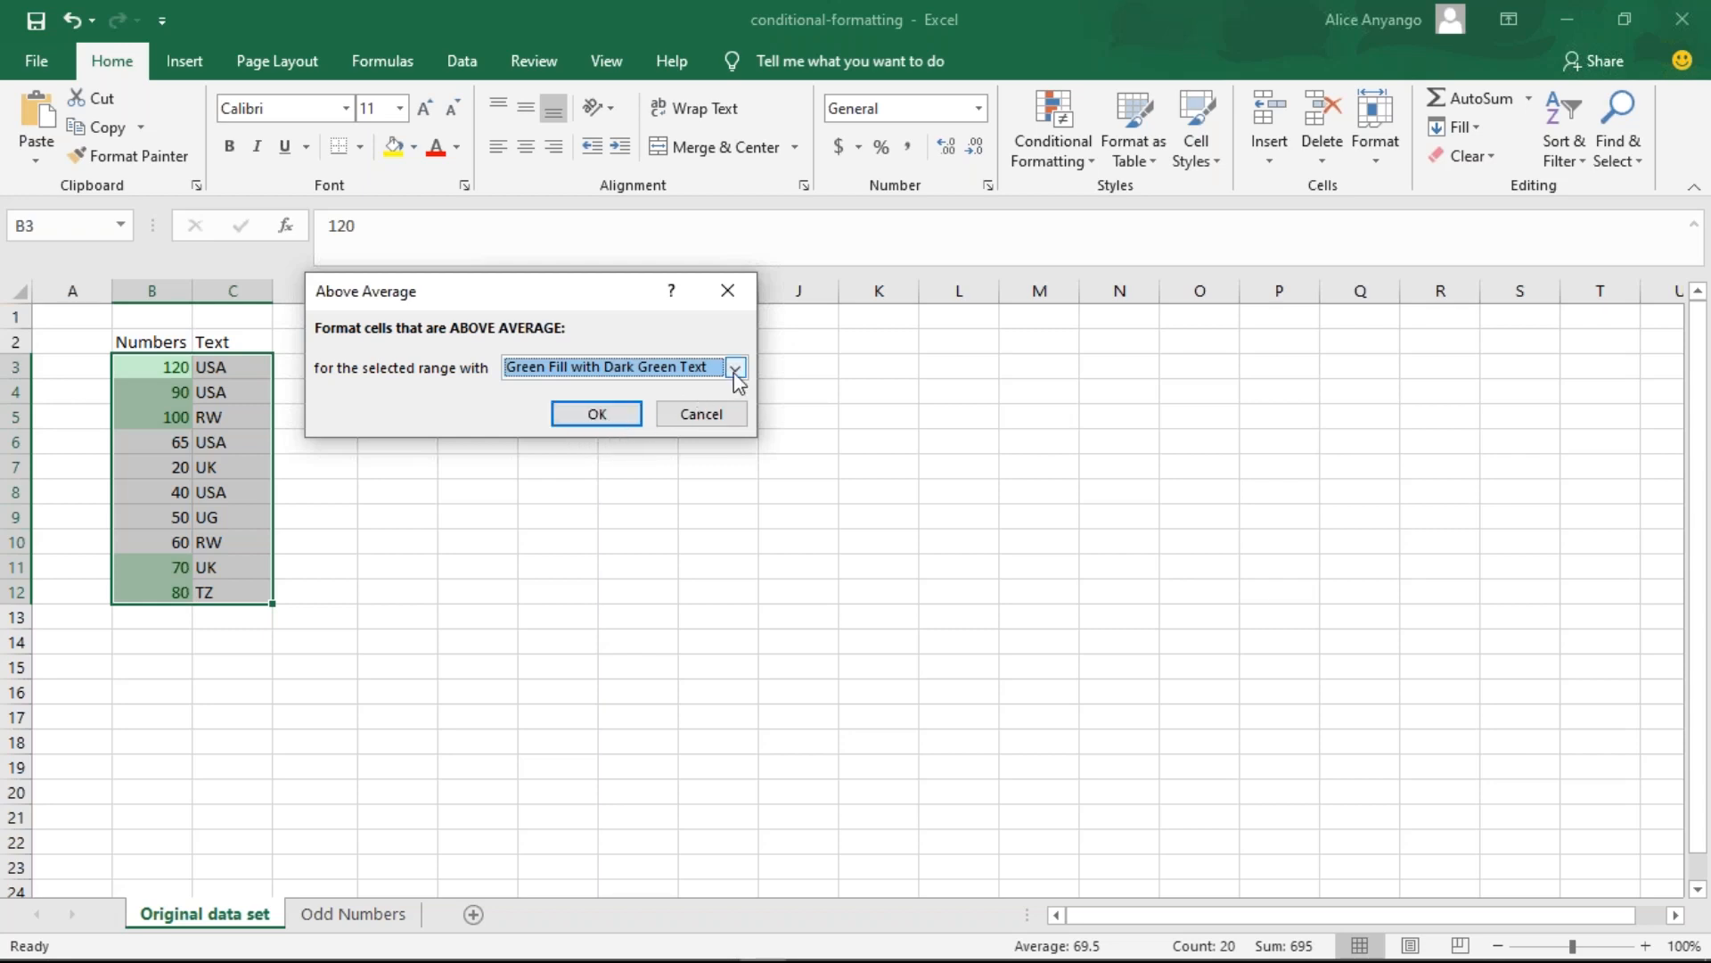
left_click(612, 417)
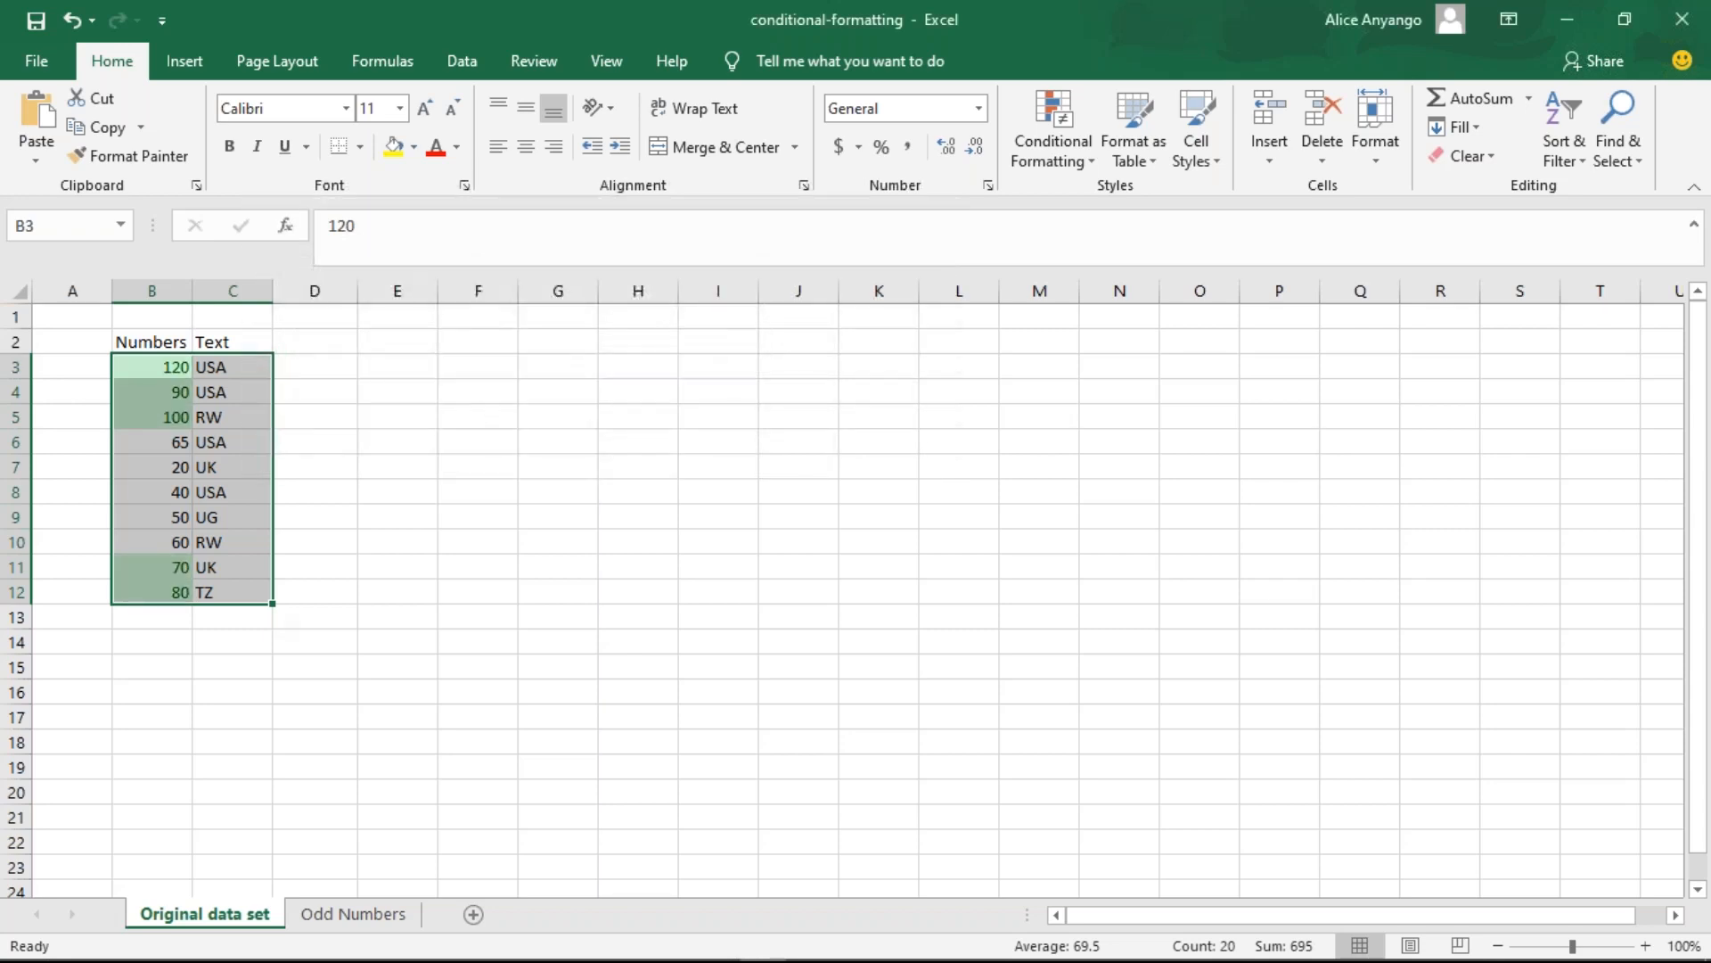
left_click(562, 608)
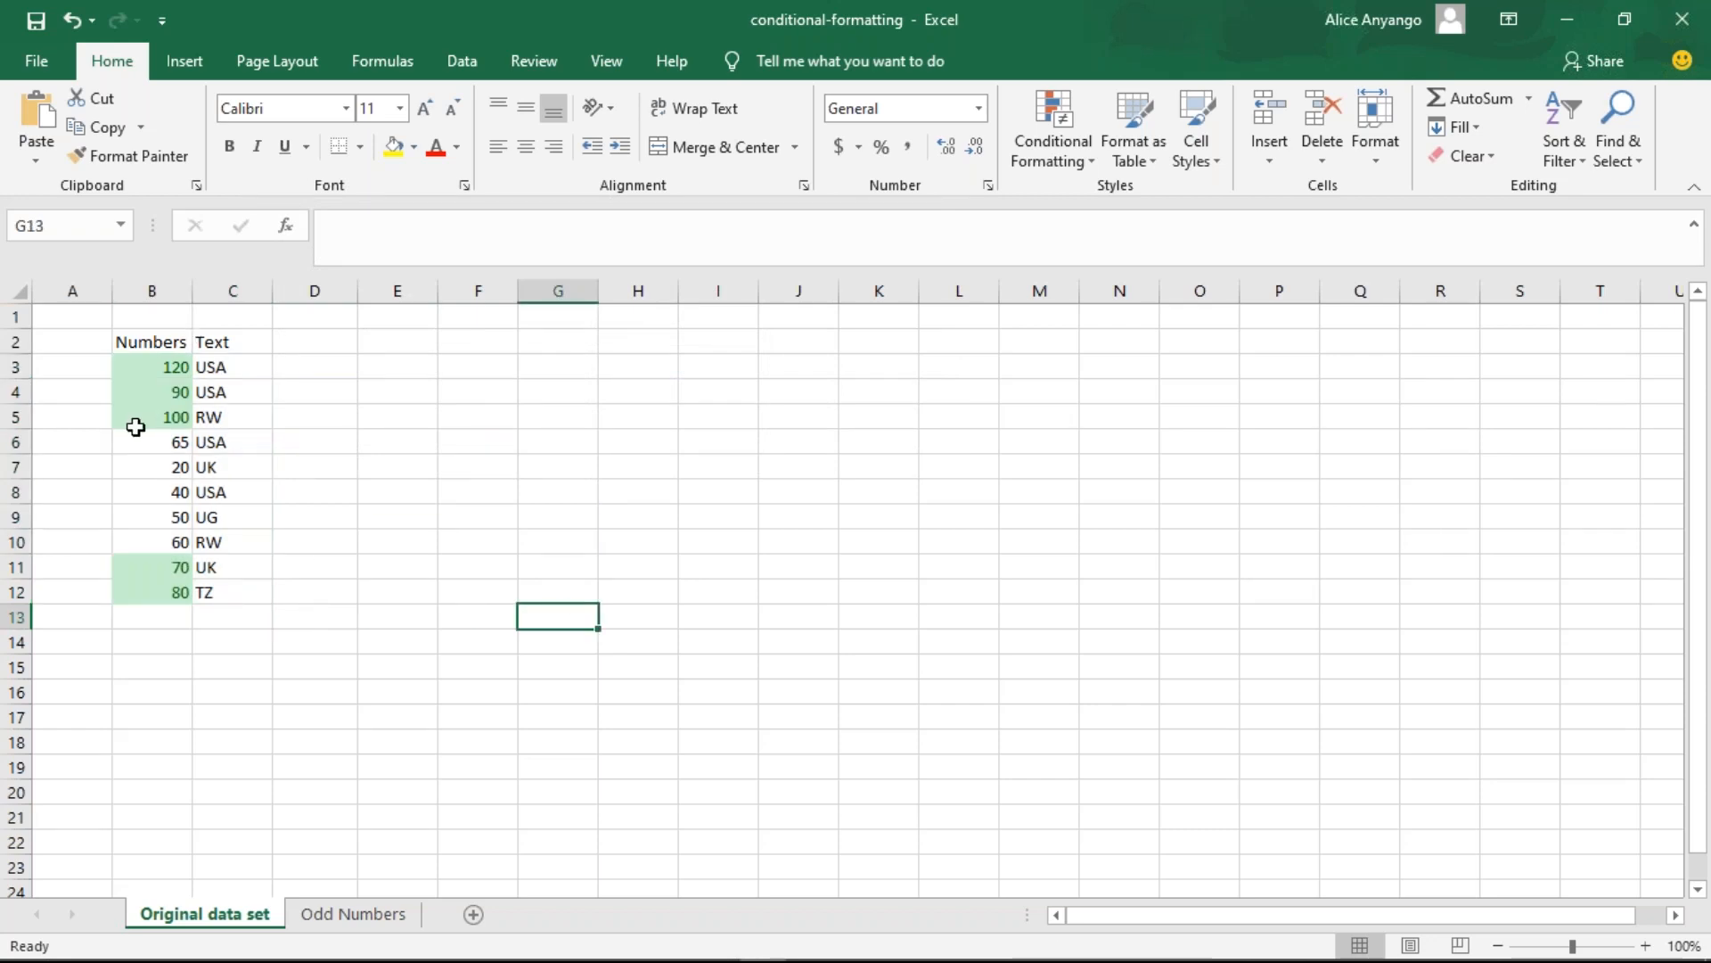
- Clear the above-average highlighting by removing the conditional formatting rules from the entire sheet
left_click(1030, 116)
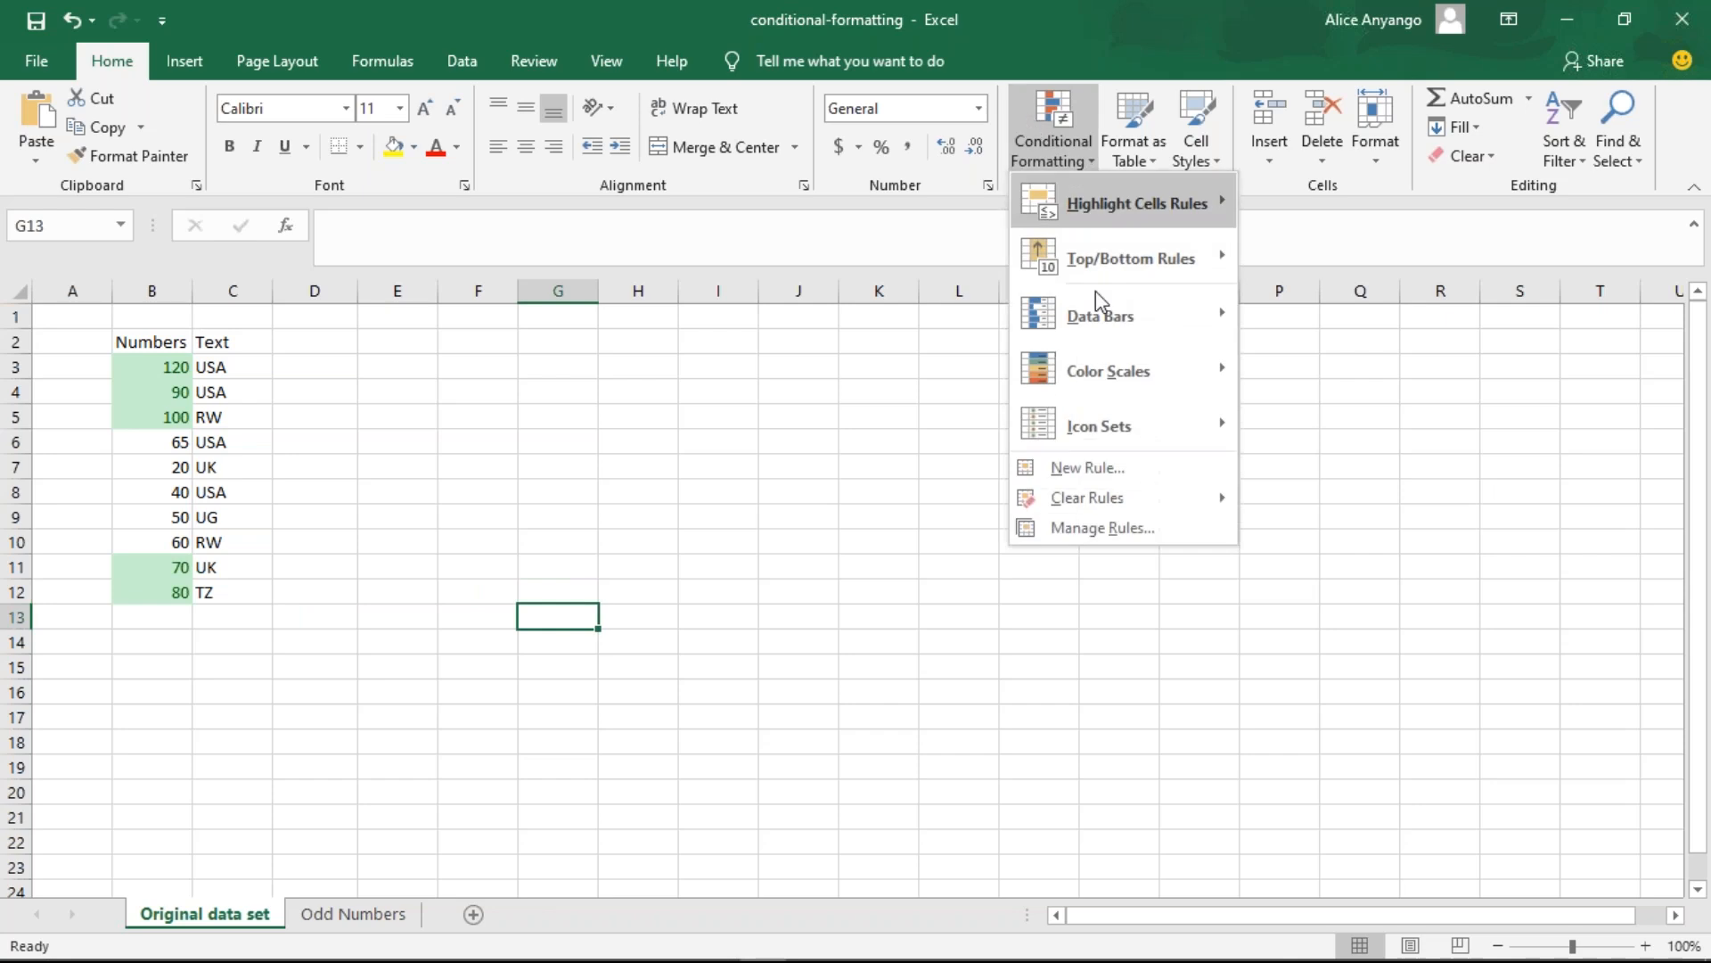
mouse_move(1132, 497)
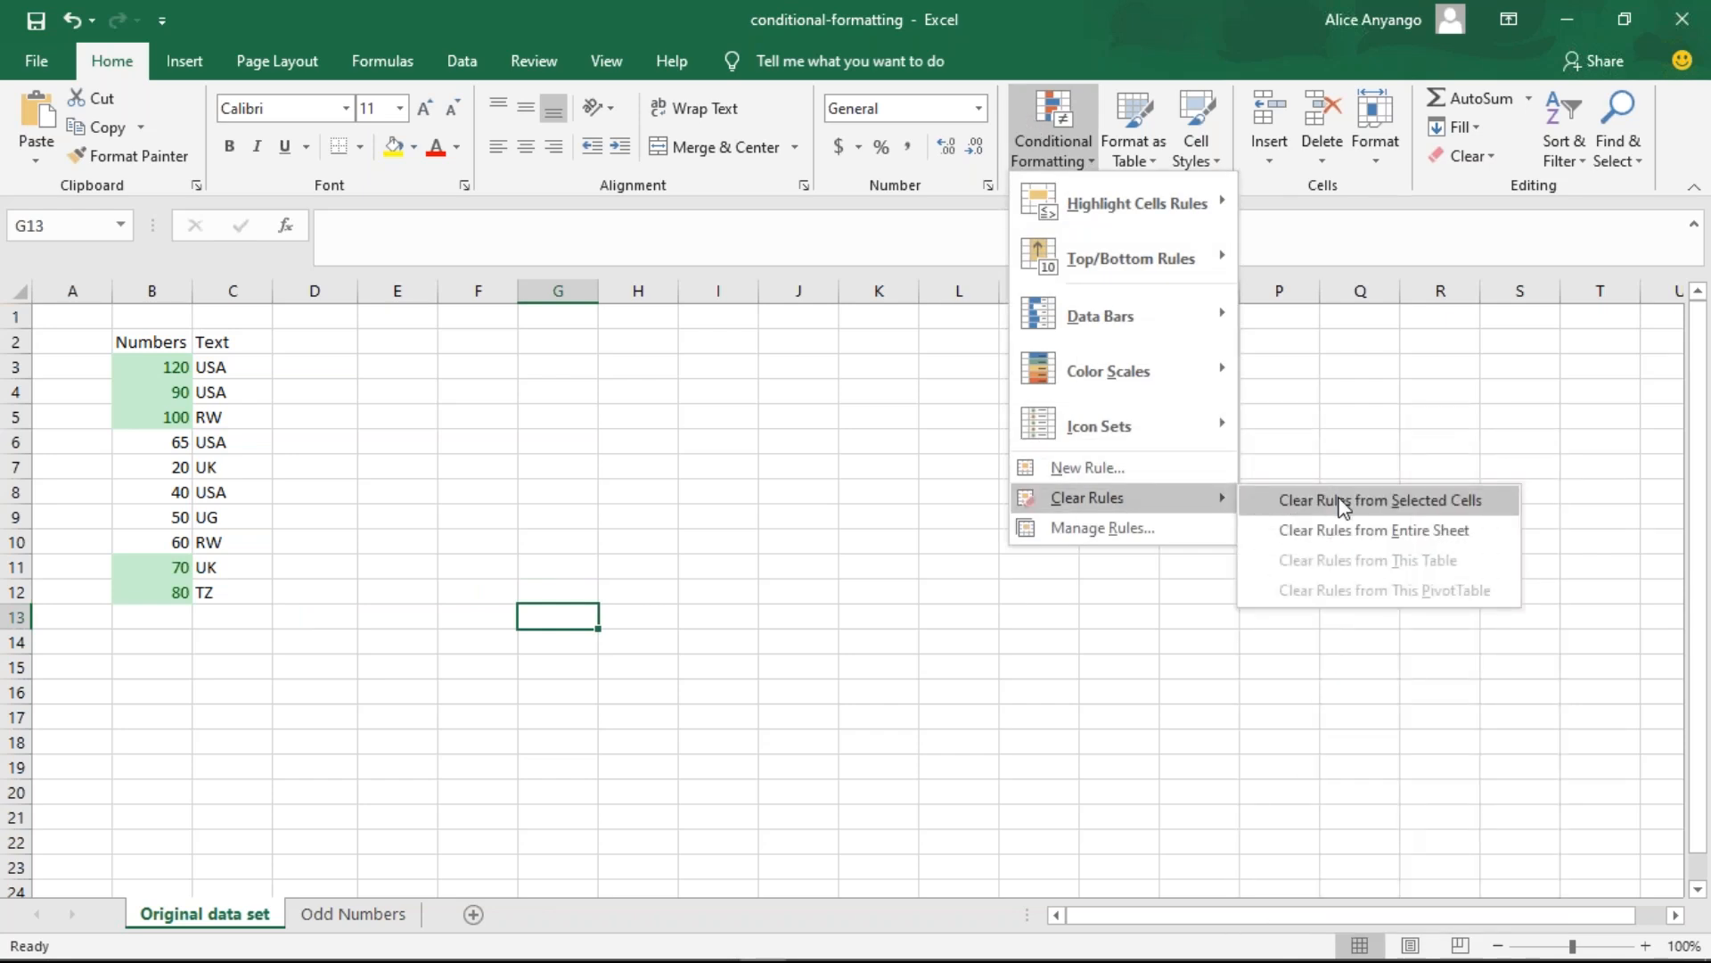
left_click(1345, 530)
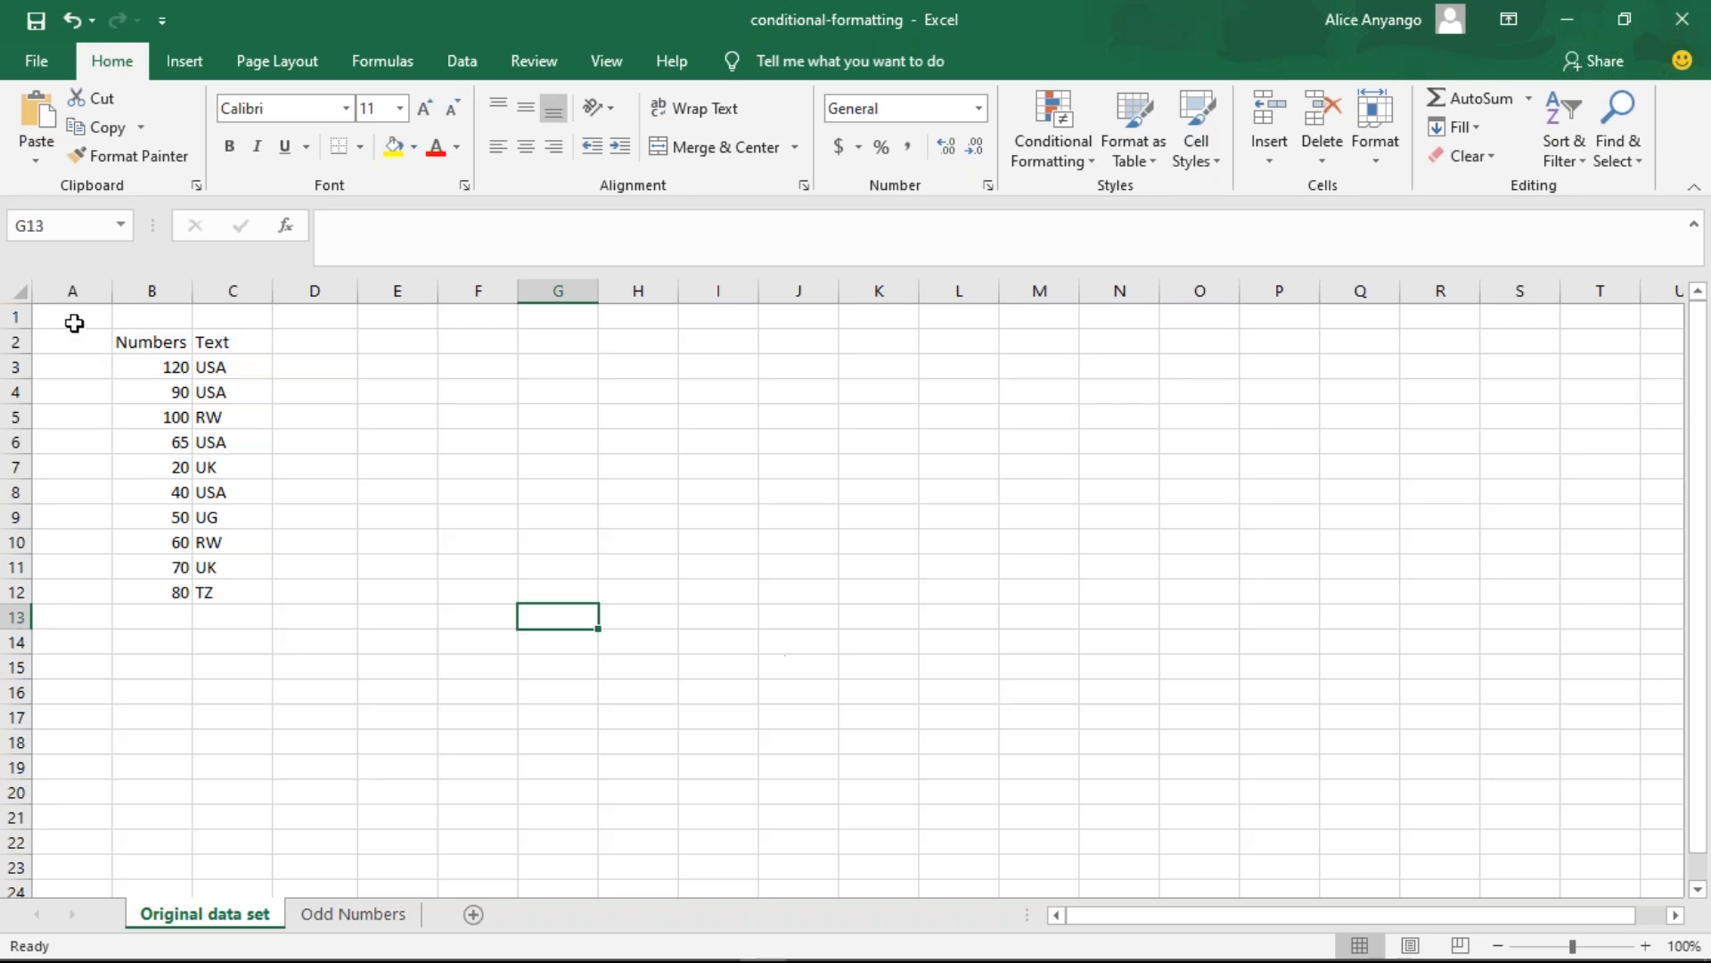
- Apply blue gradient-fill data bars to the numbers in B3:B12 and compare the bars in B7 and B3
left_click(154, 370)
left_click_drag(153, 370, 179, 591)
left_click(1066, 159)
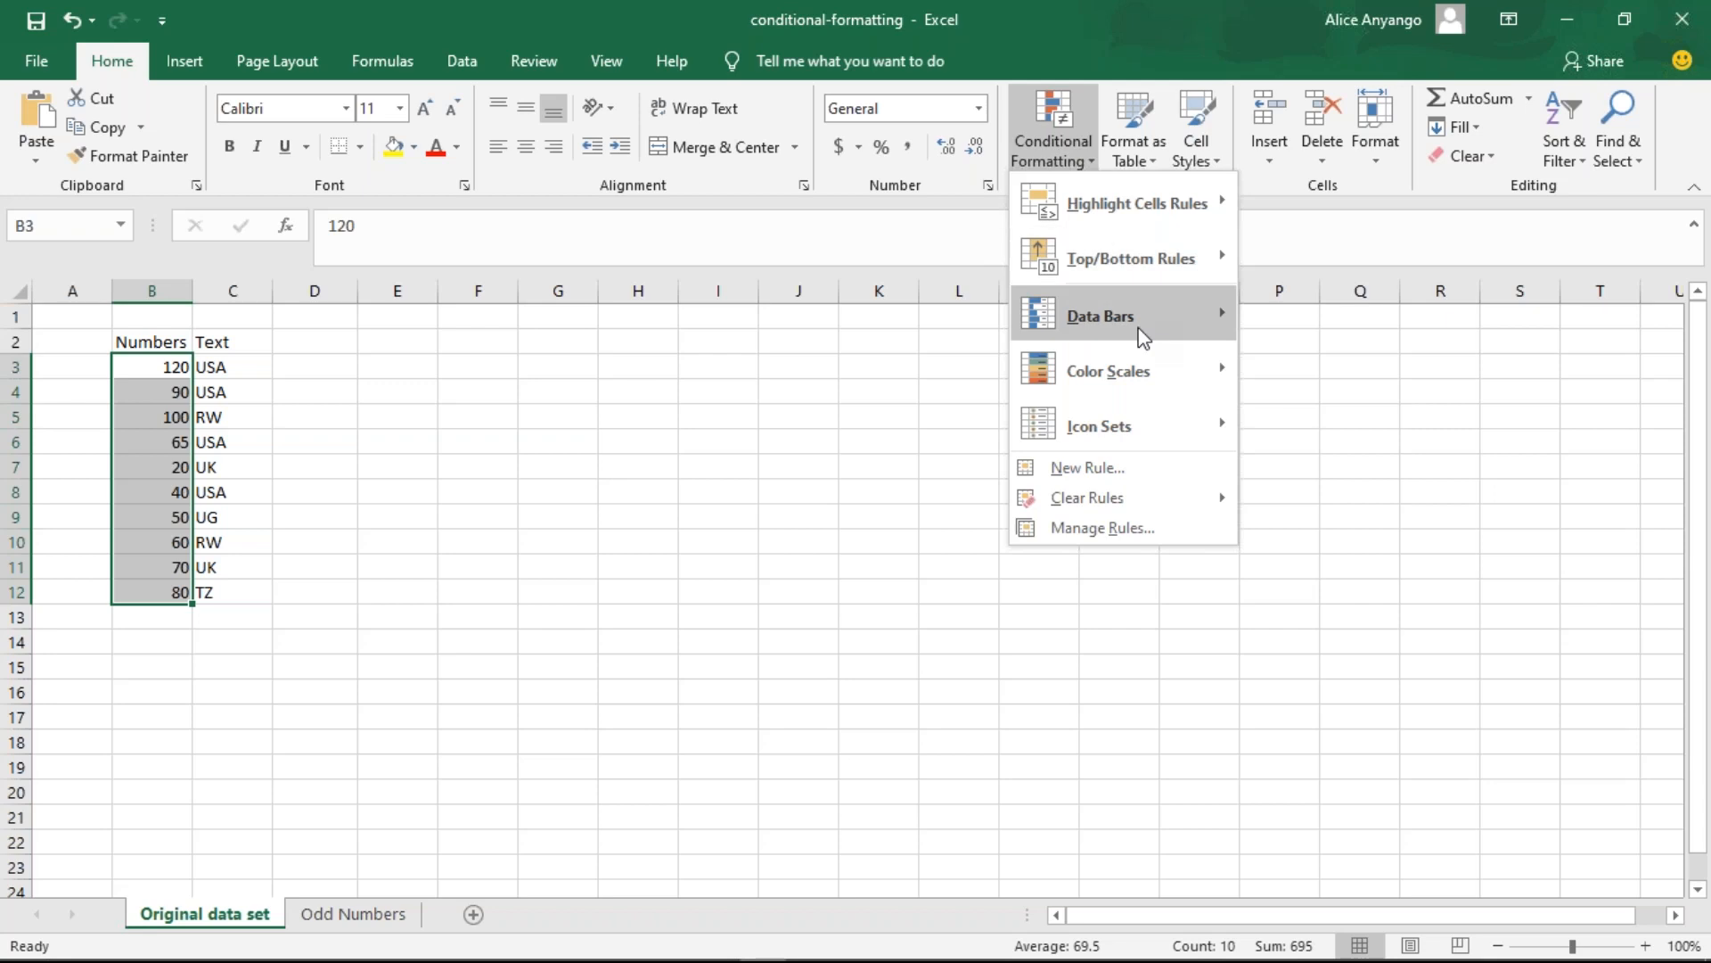
mouse_move(1147, 324)
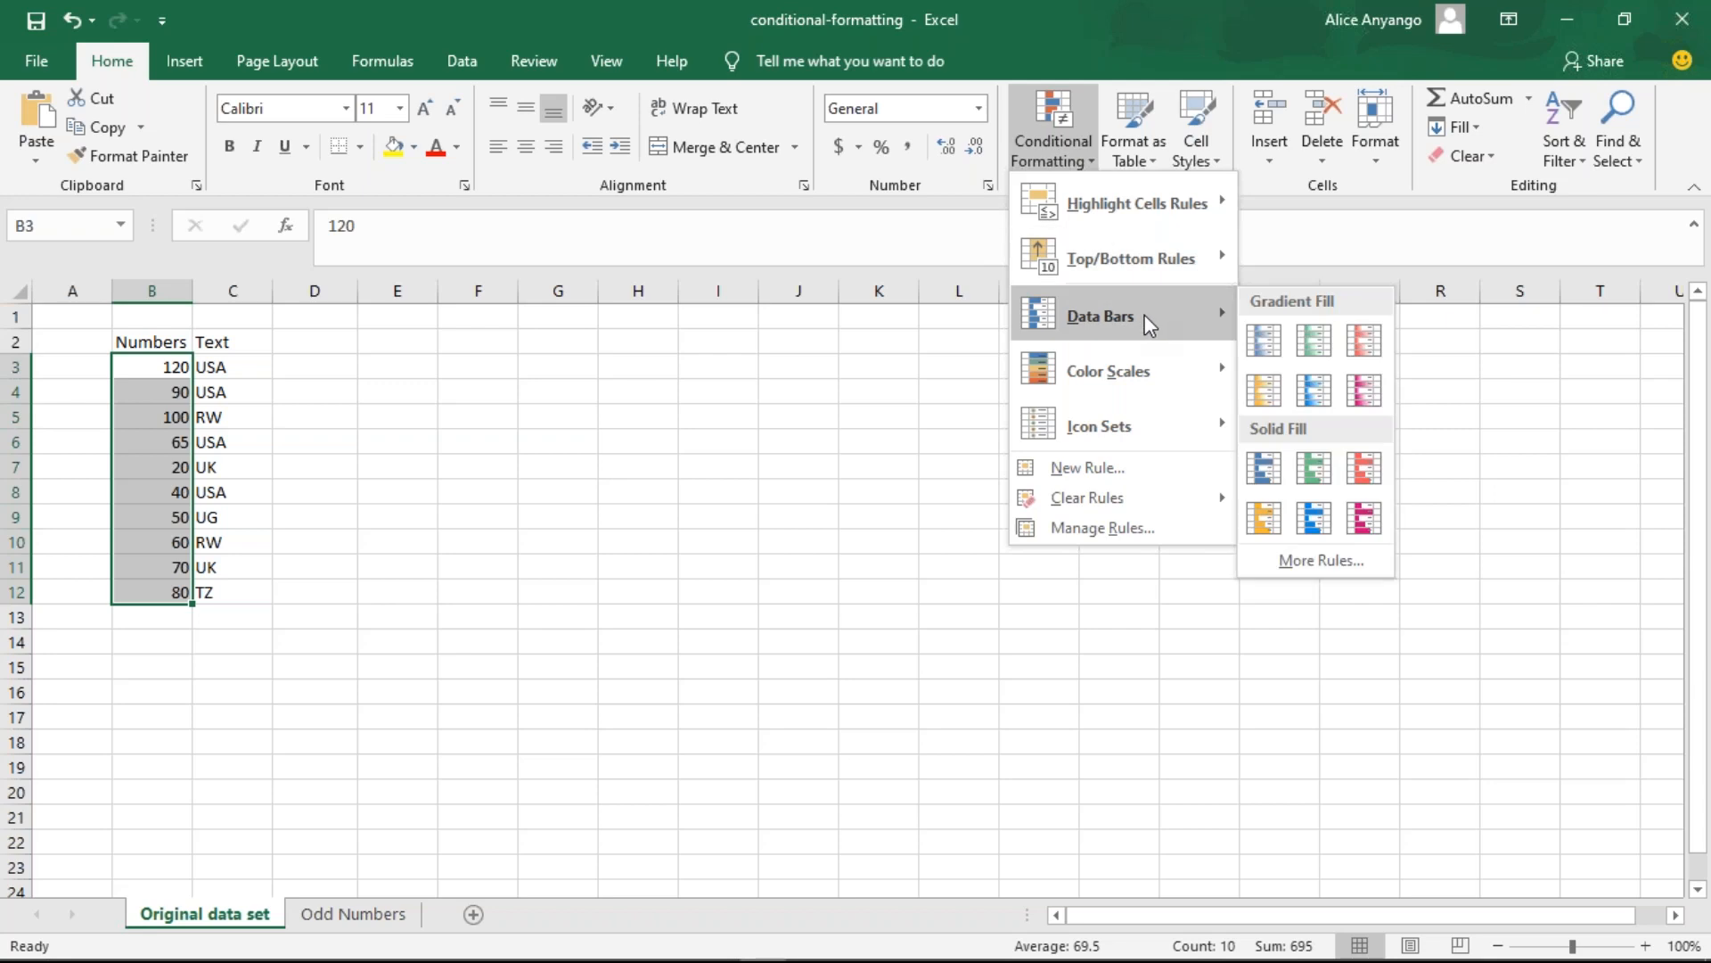
left_click(1276, 337)
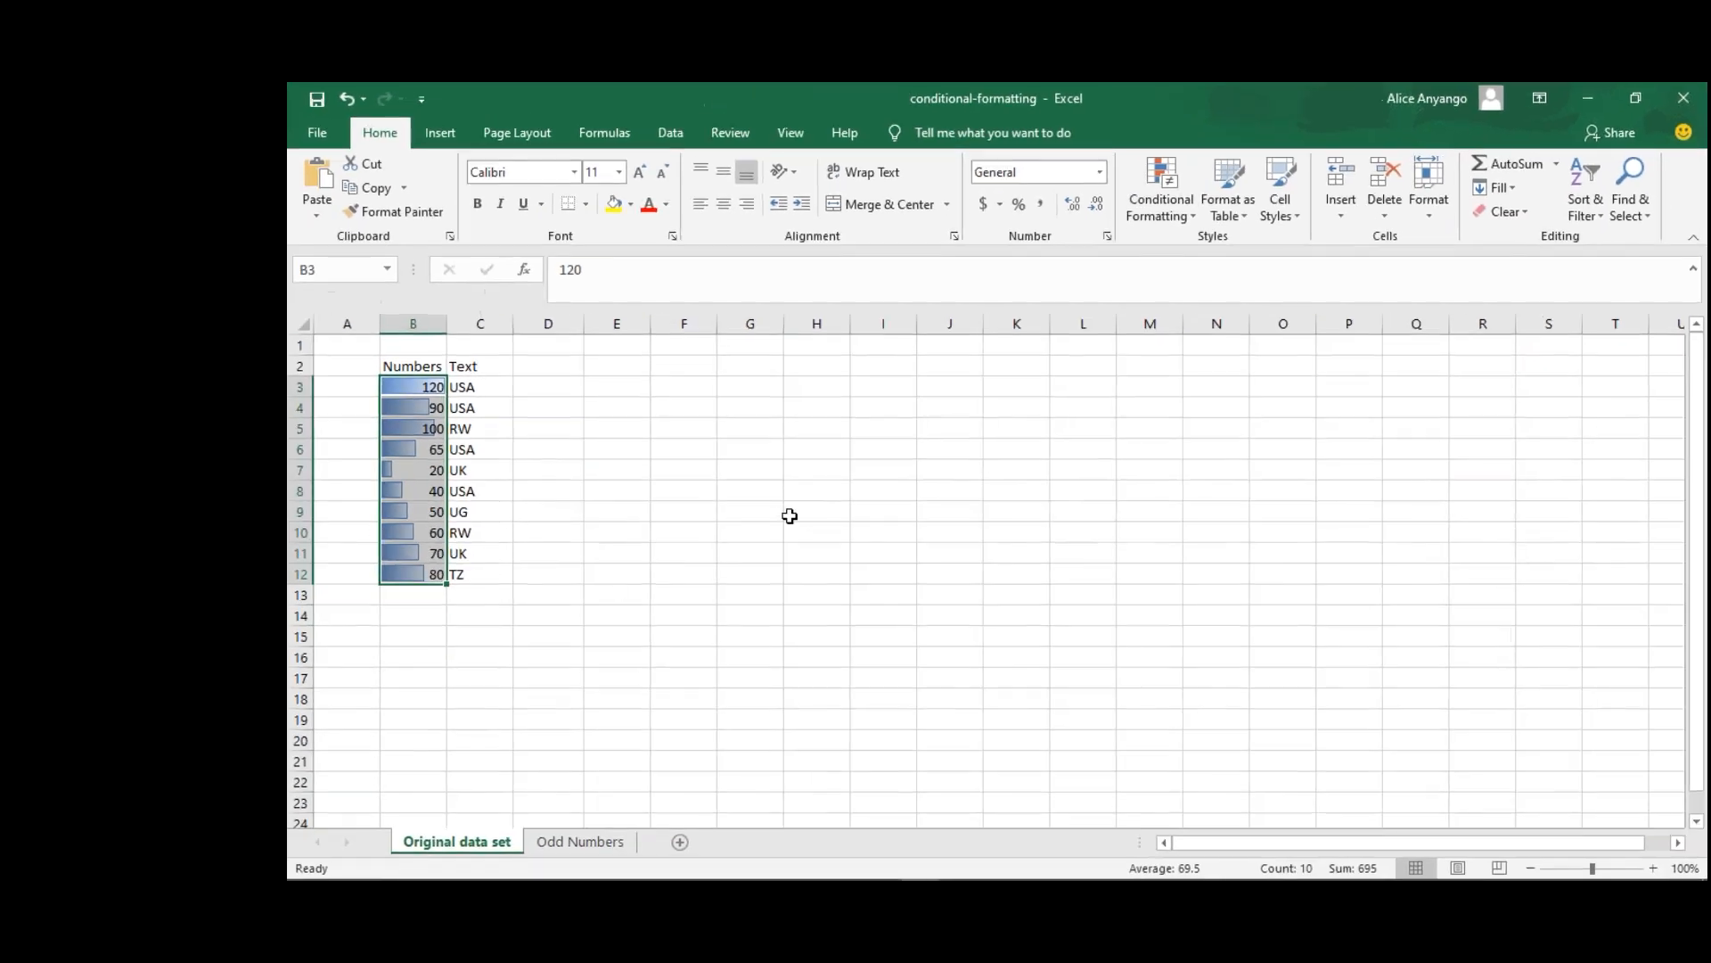
left_click(617, 574)
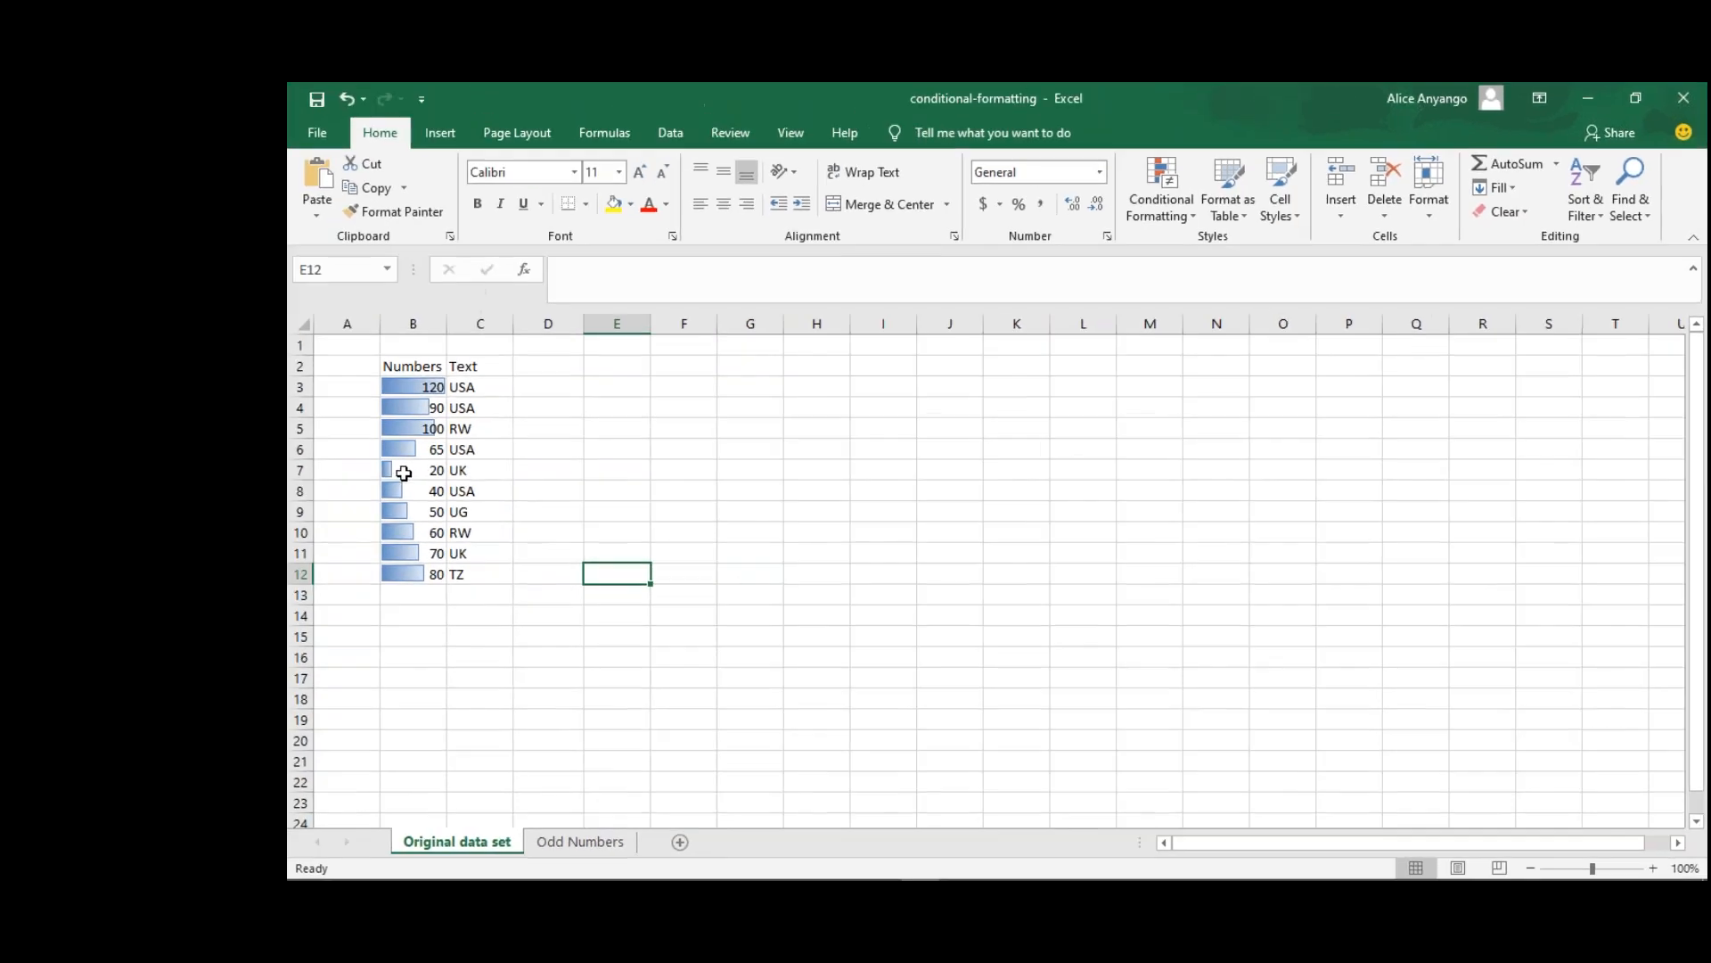
left_click(404, 472)
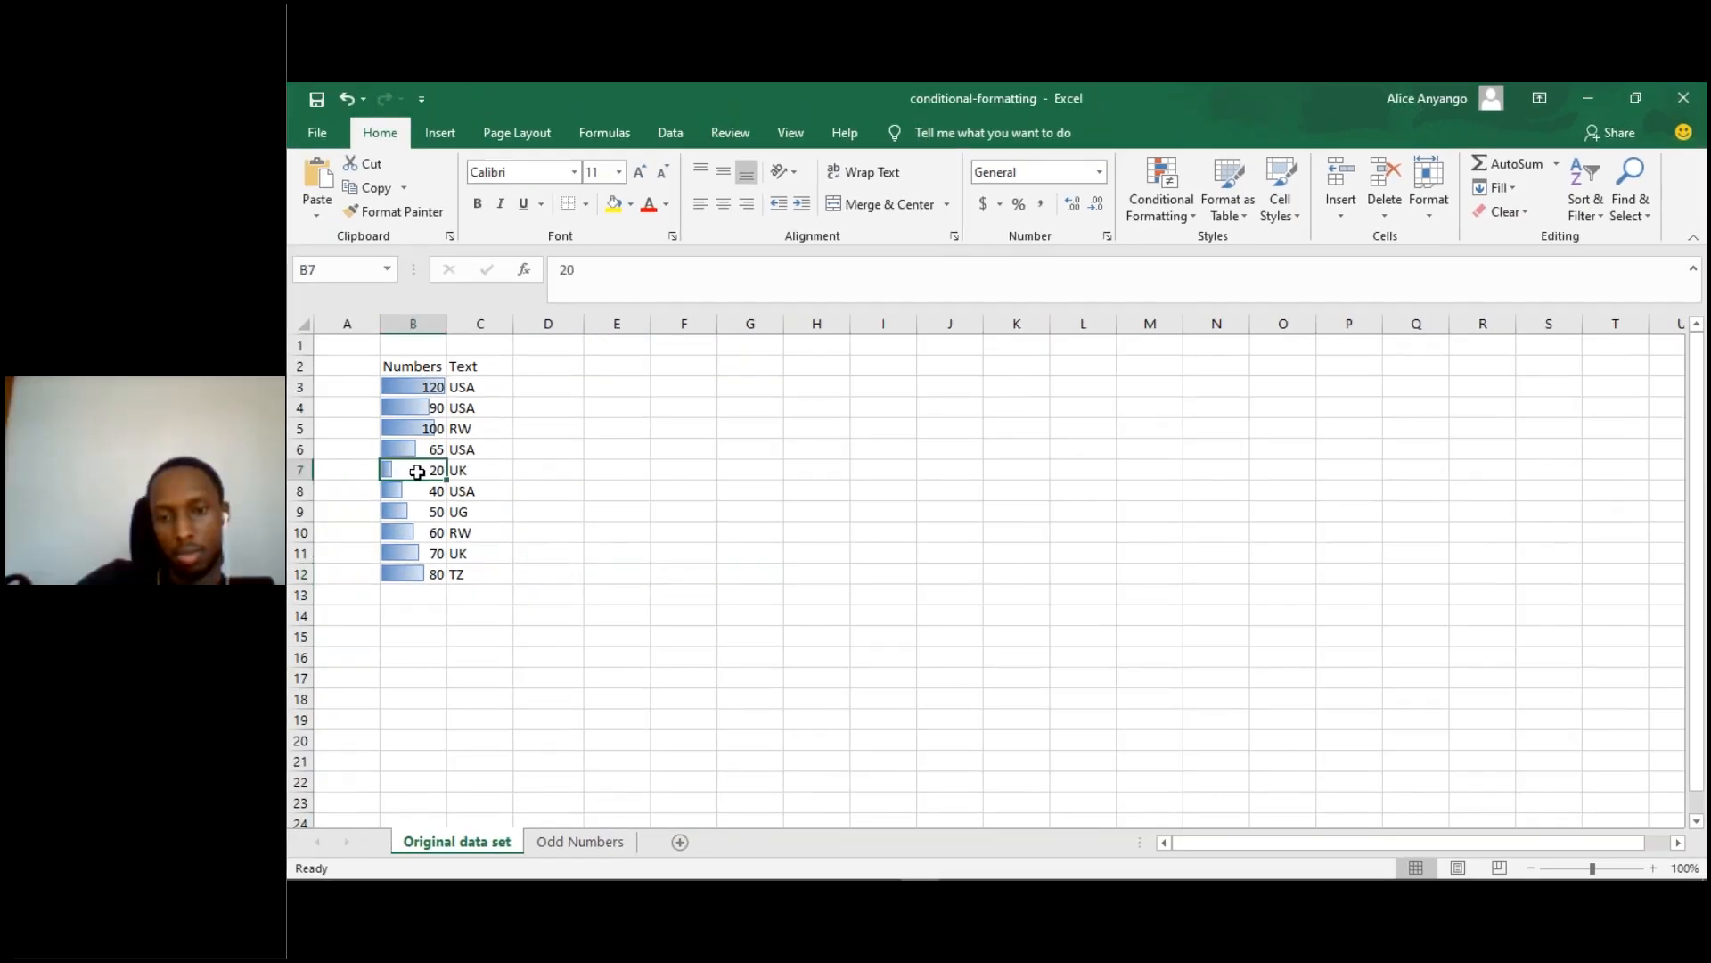
left_click(425, 385)
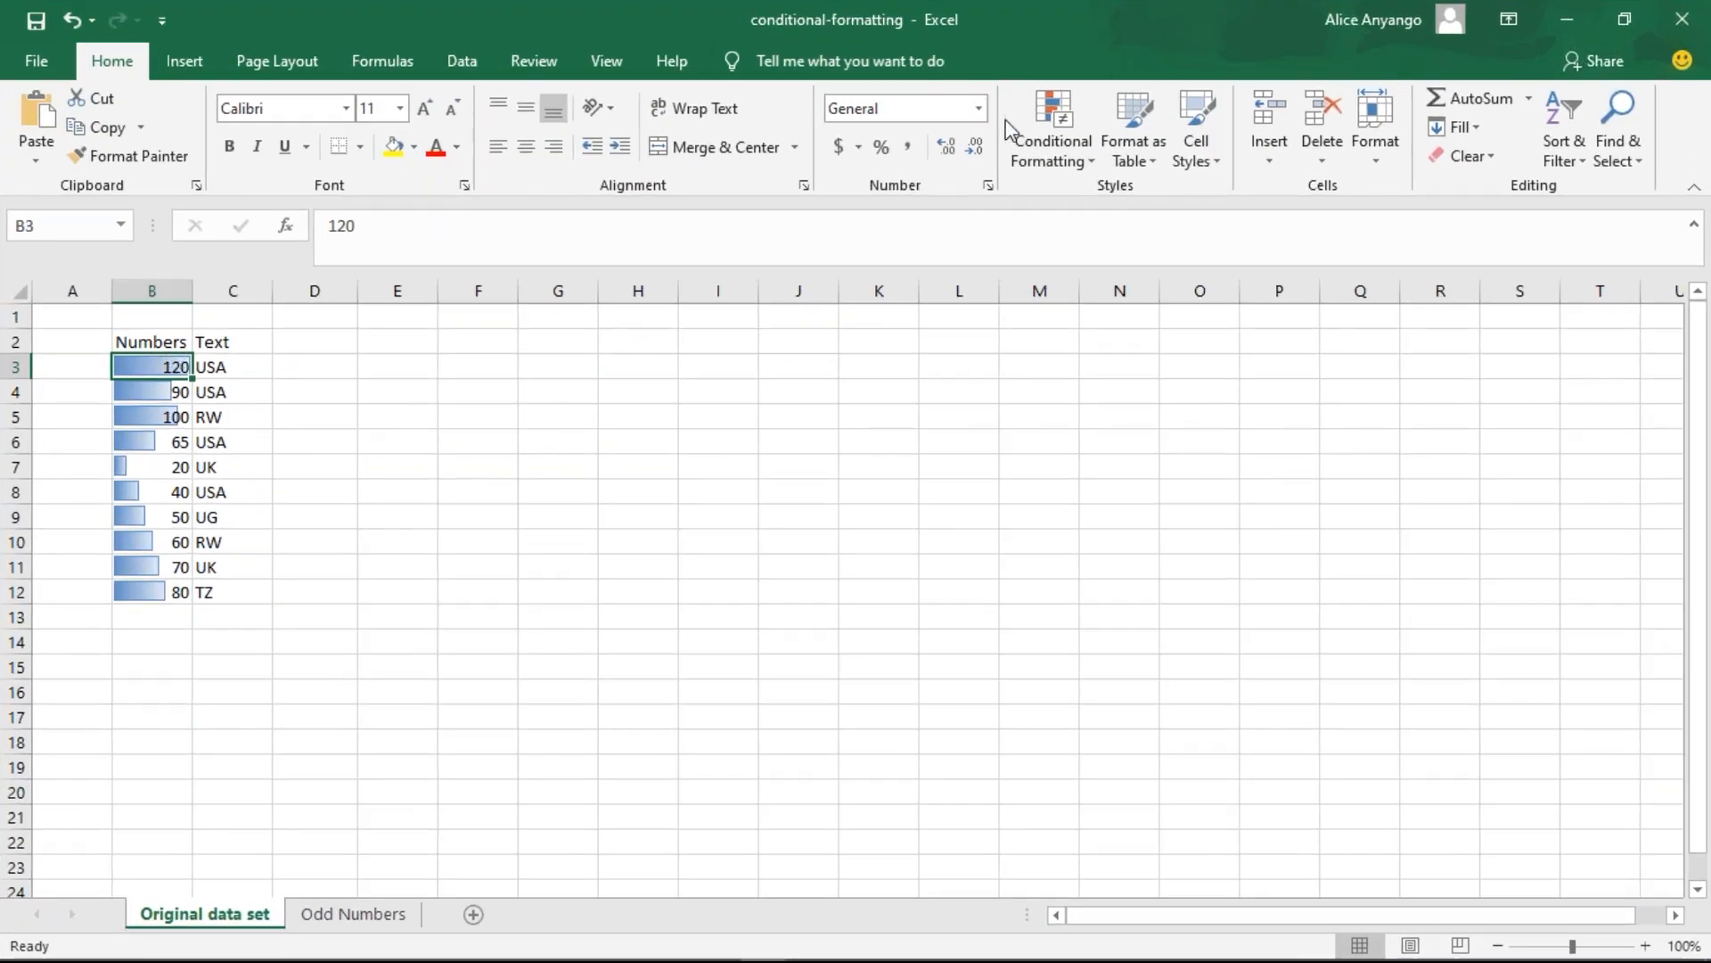
- Remove the data bars by clearing the conditional formatting rules from the entire sheet
left_click(1030, 145)
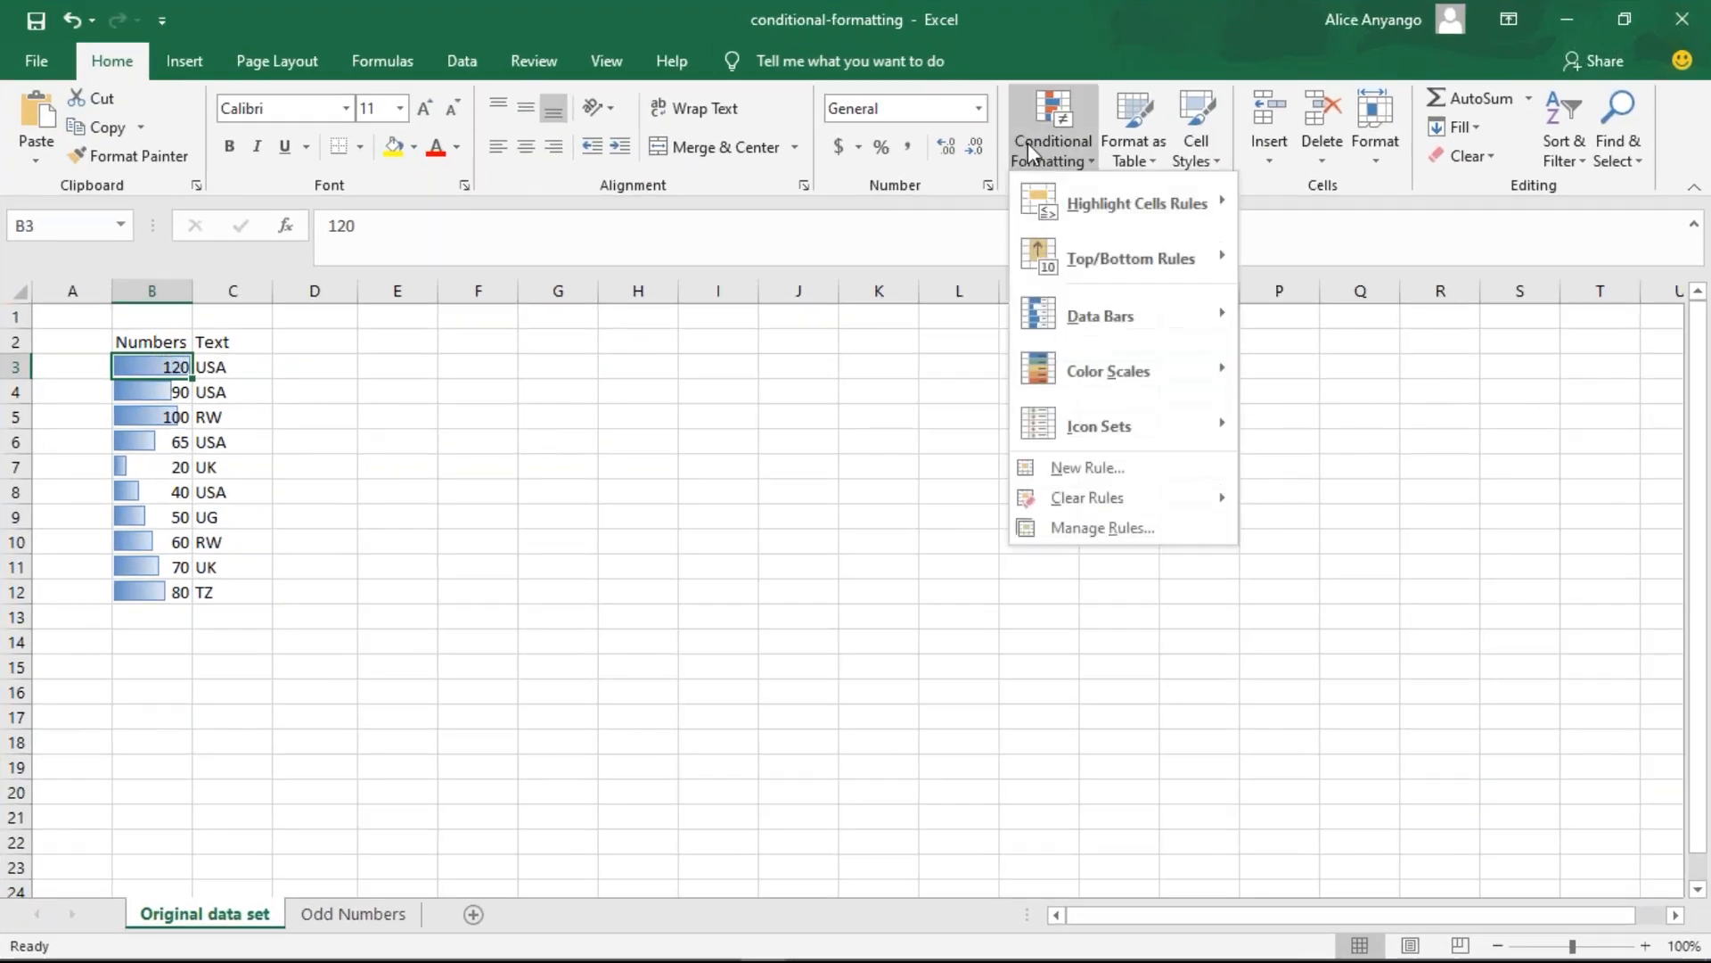
mouse_move(1093, 495)
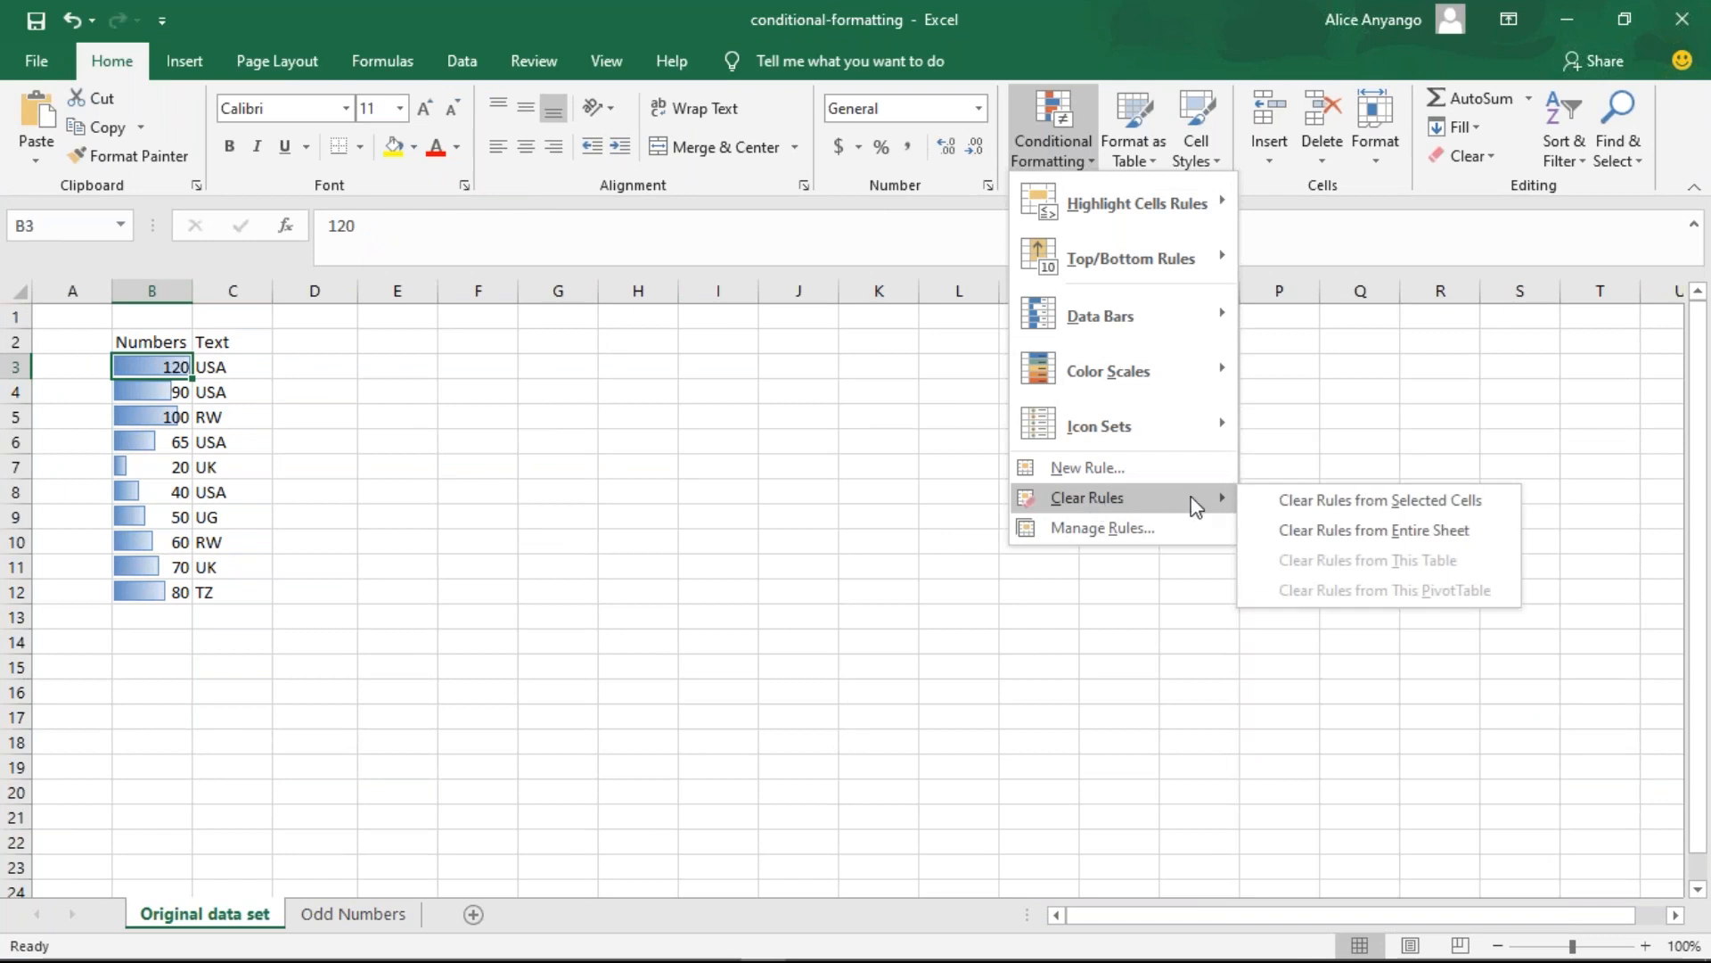
left_click(1330, 530)
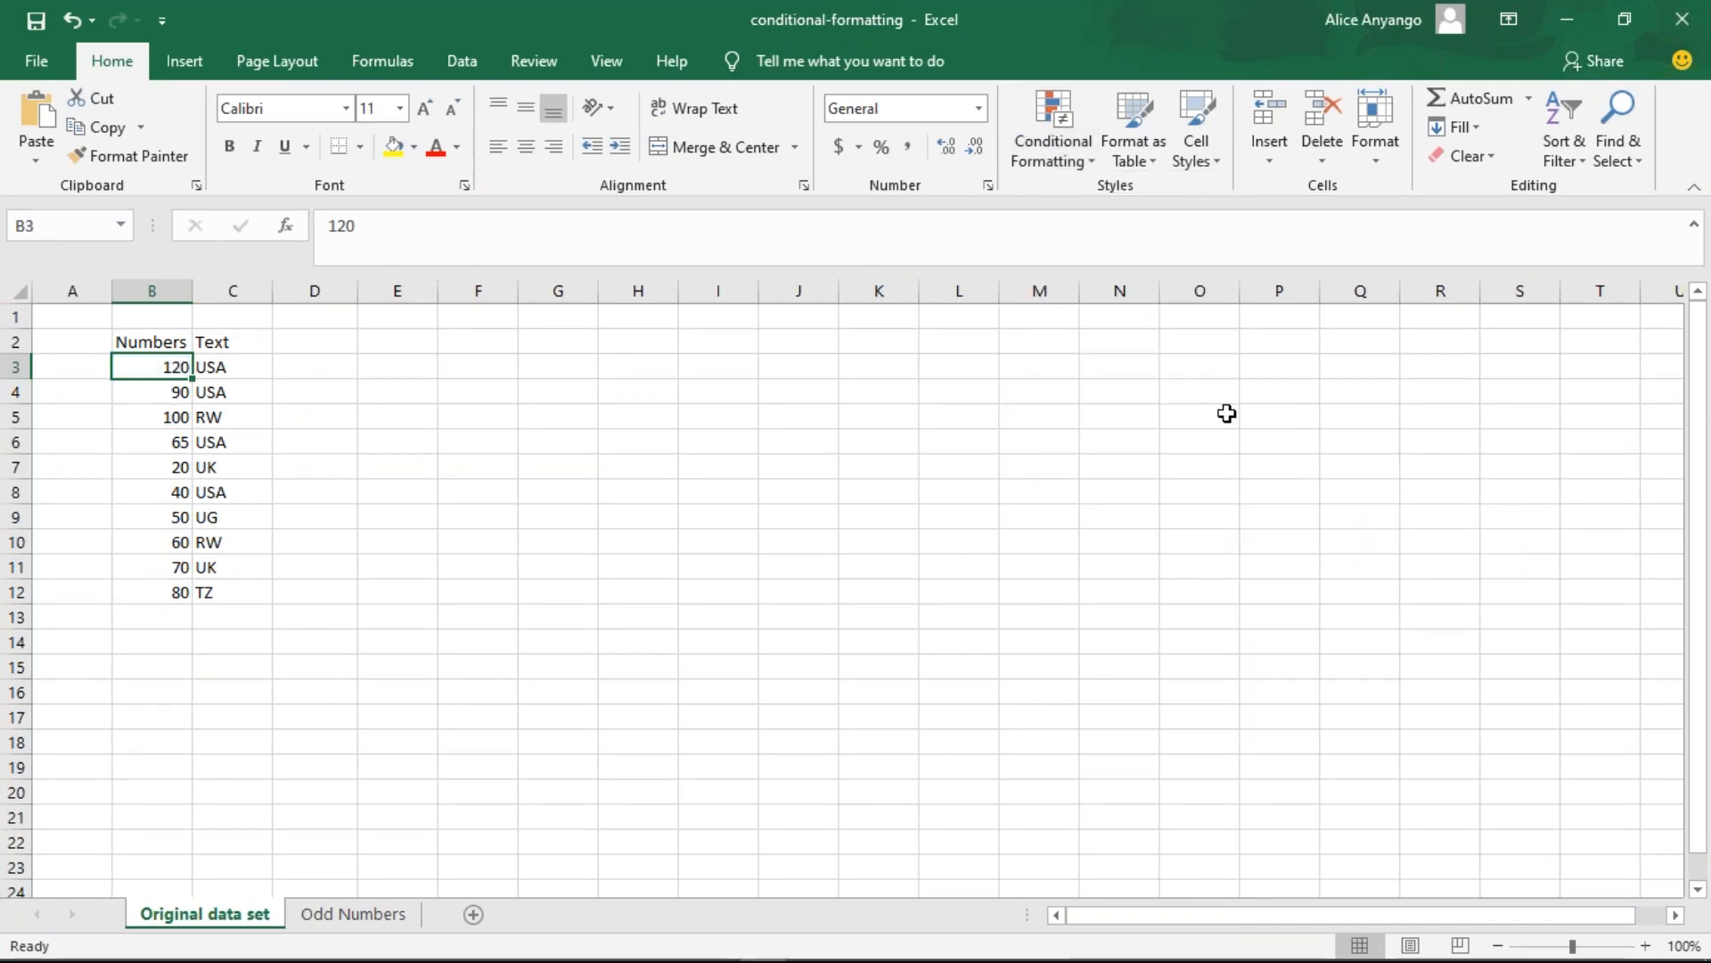
left_click(1066, 148)
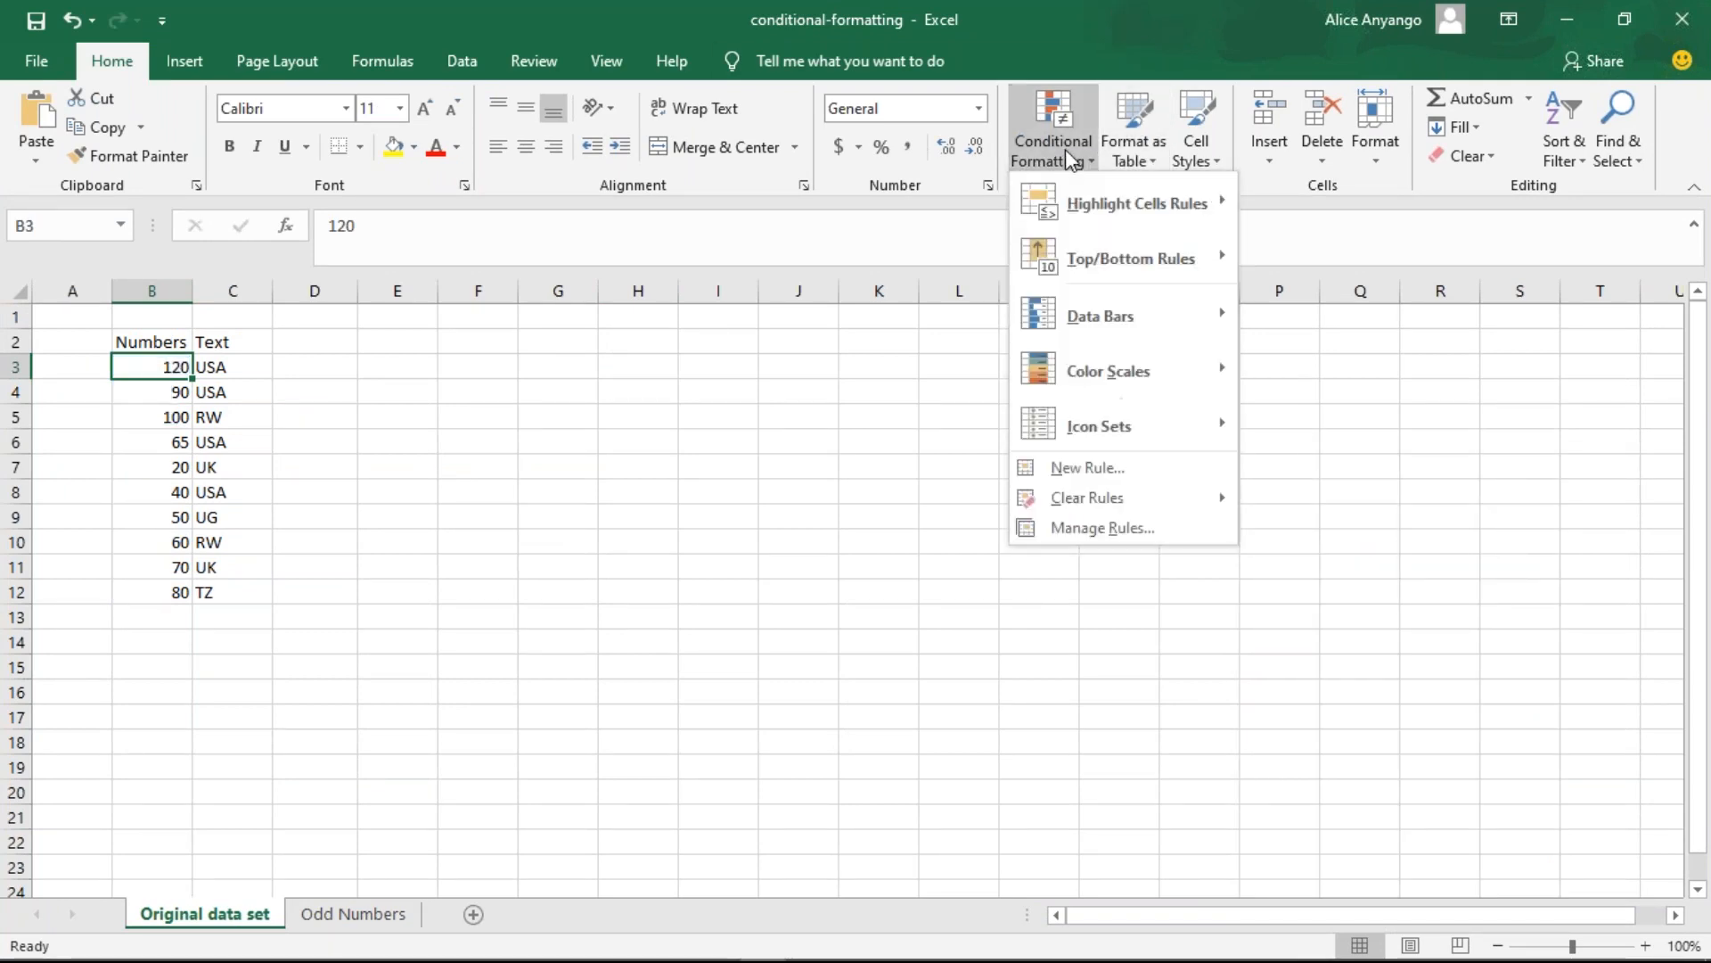
mouse_move(1153, 370)
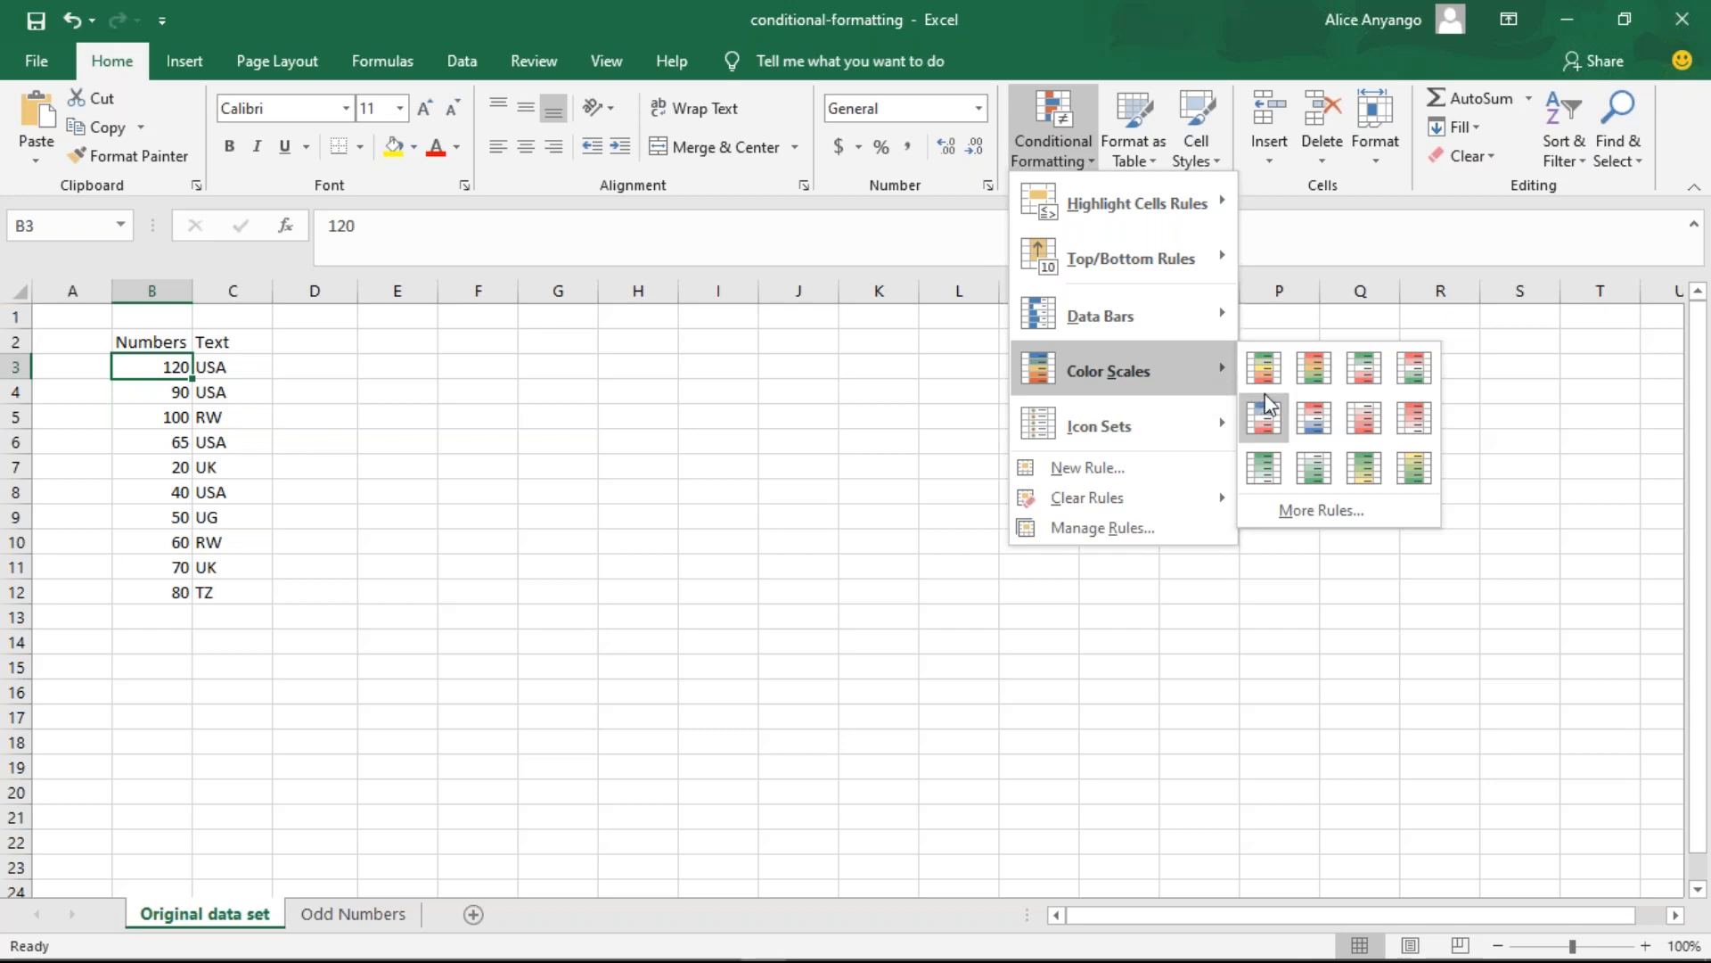
mouse_move(1122, 334)
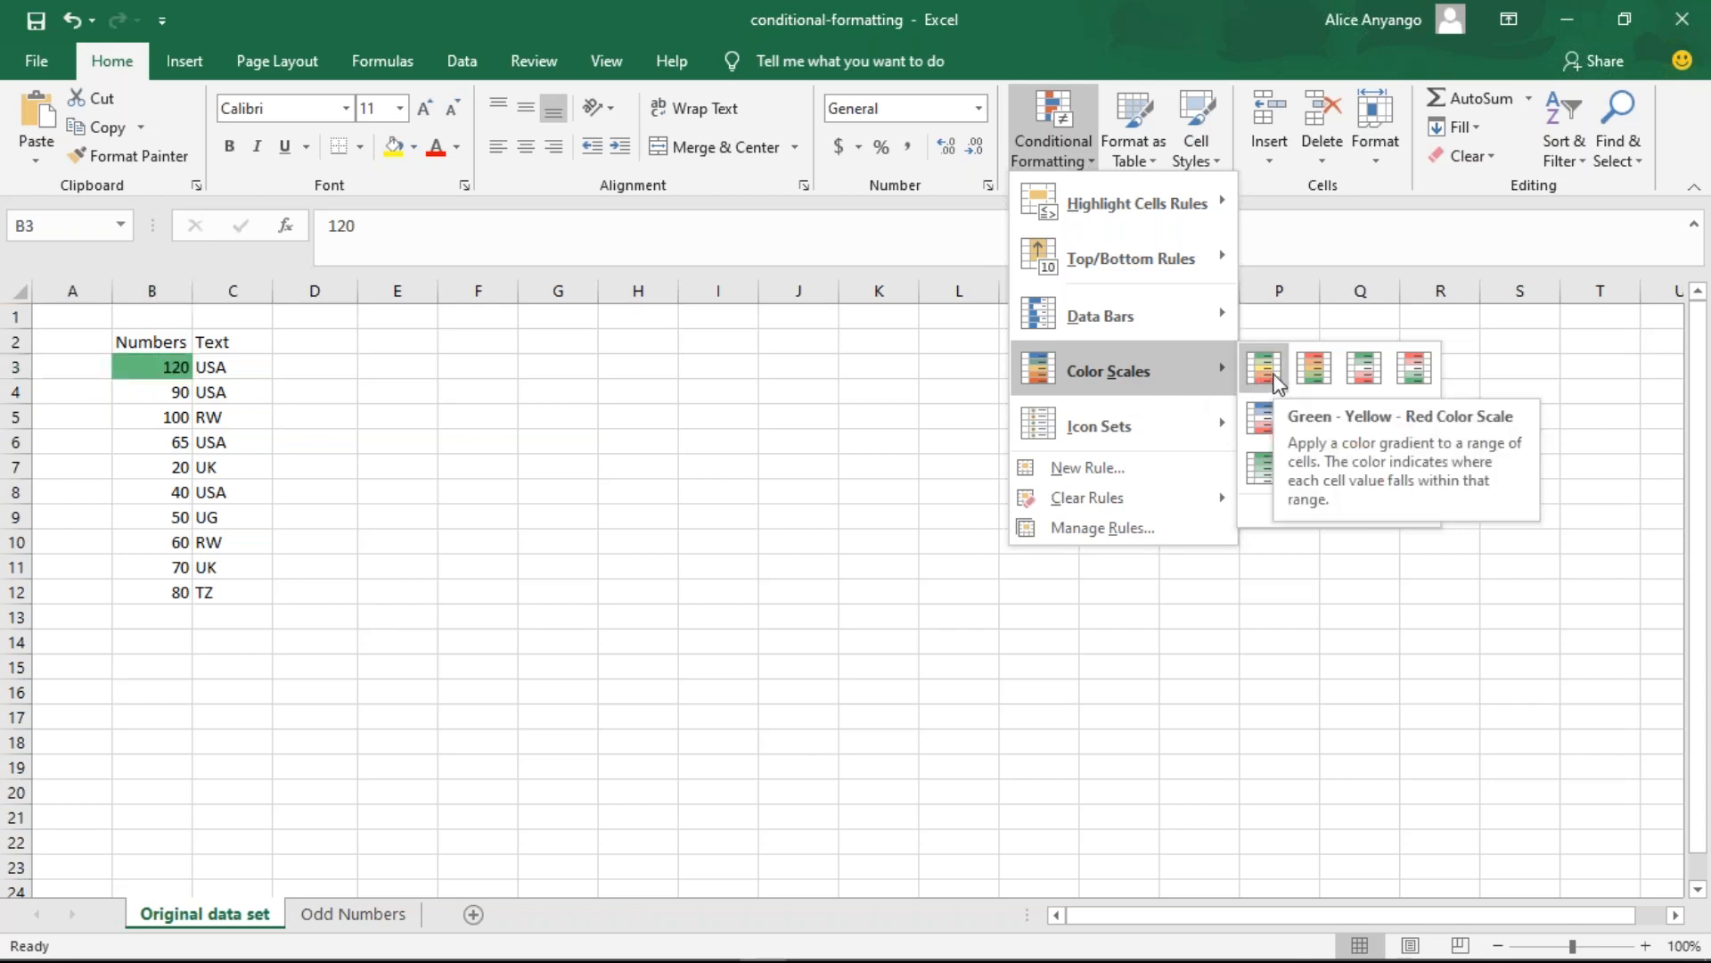
left_click(560, 471)
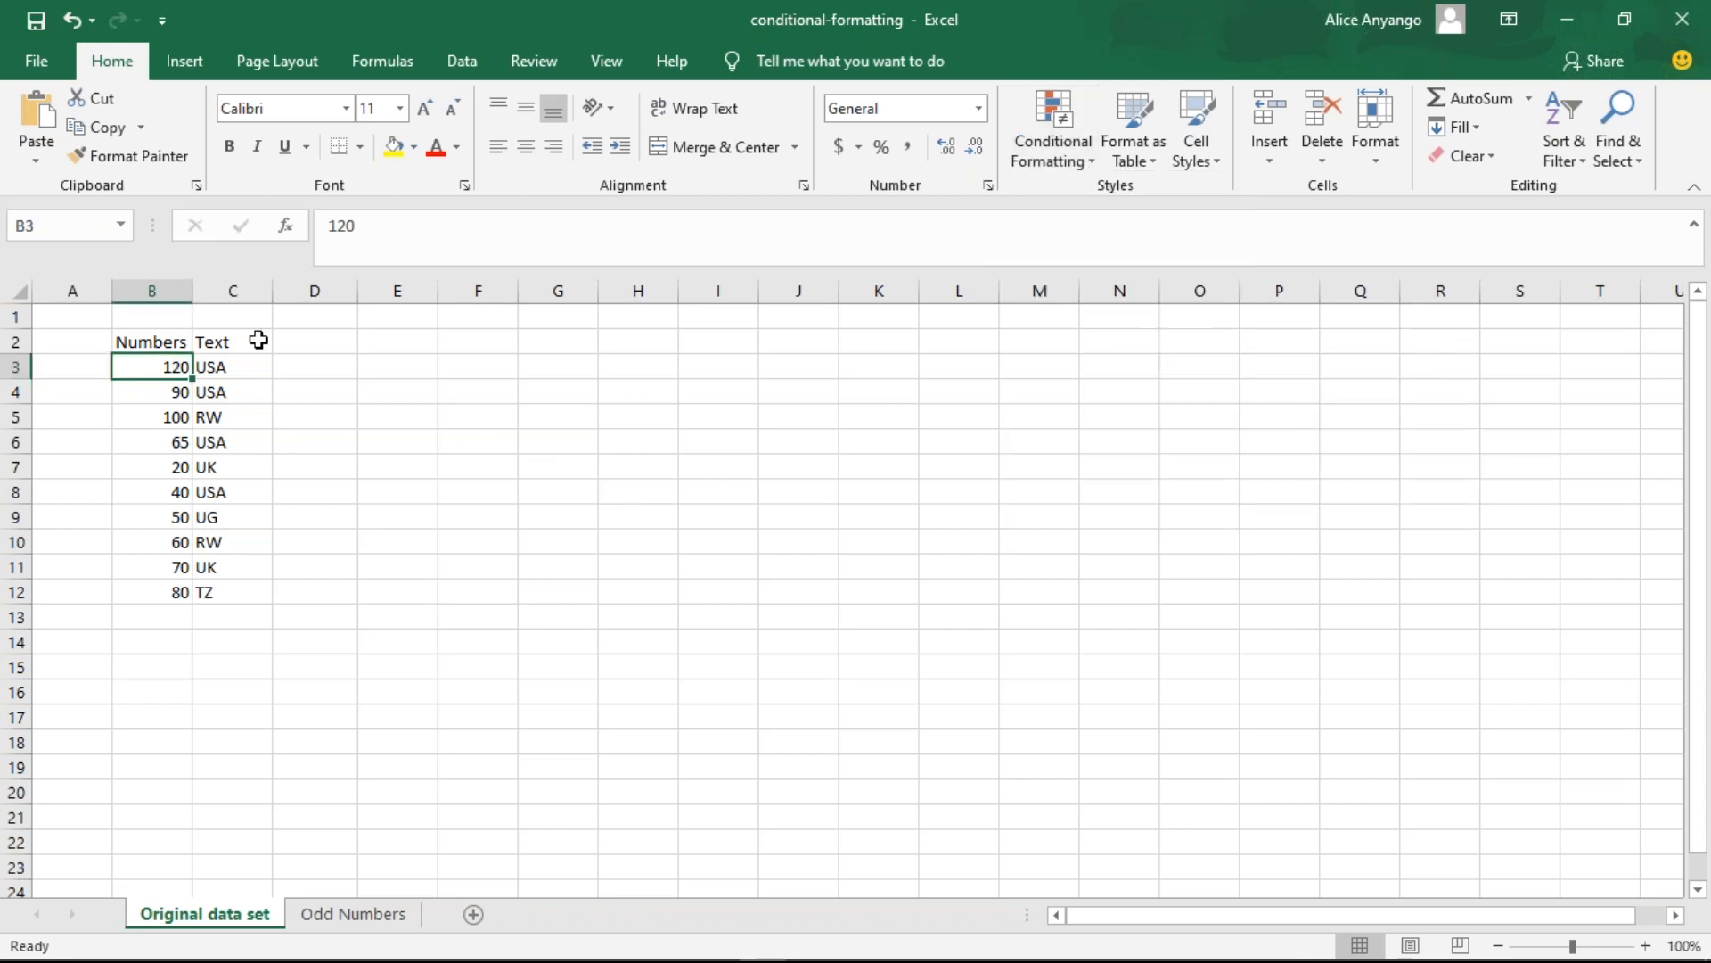
- Apply the Green - Yellow - Red Color Scale to the numbers in B3:B12
left_click_drag(151, 373, 172, 595)
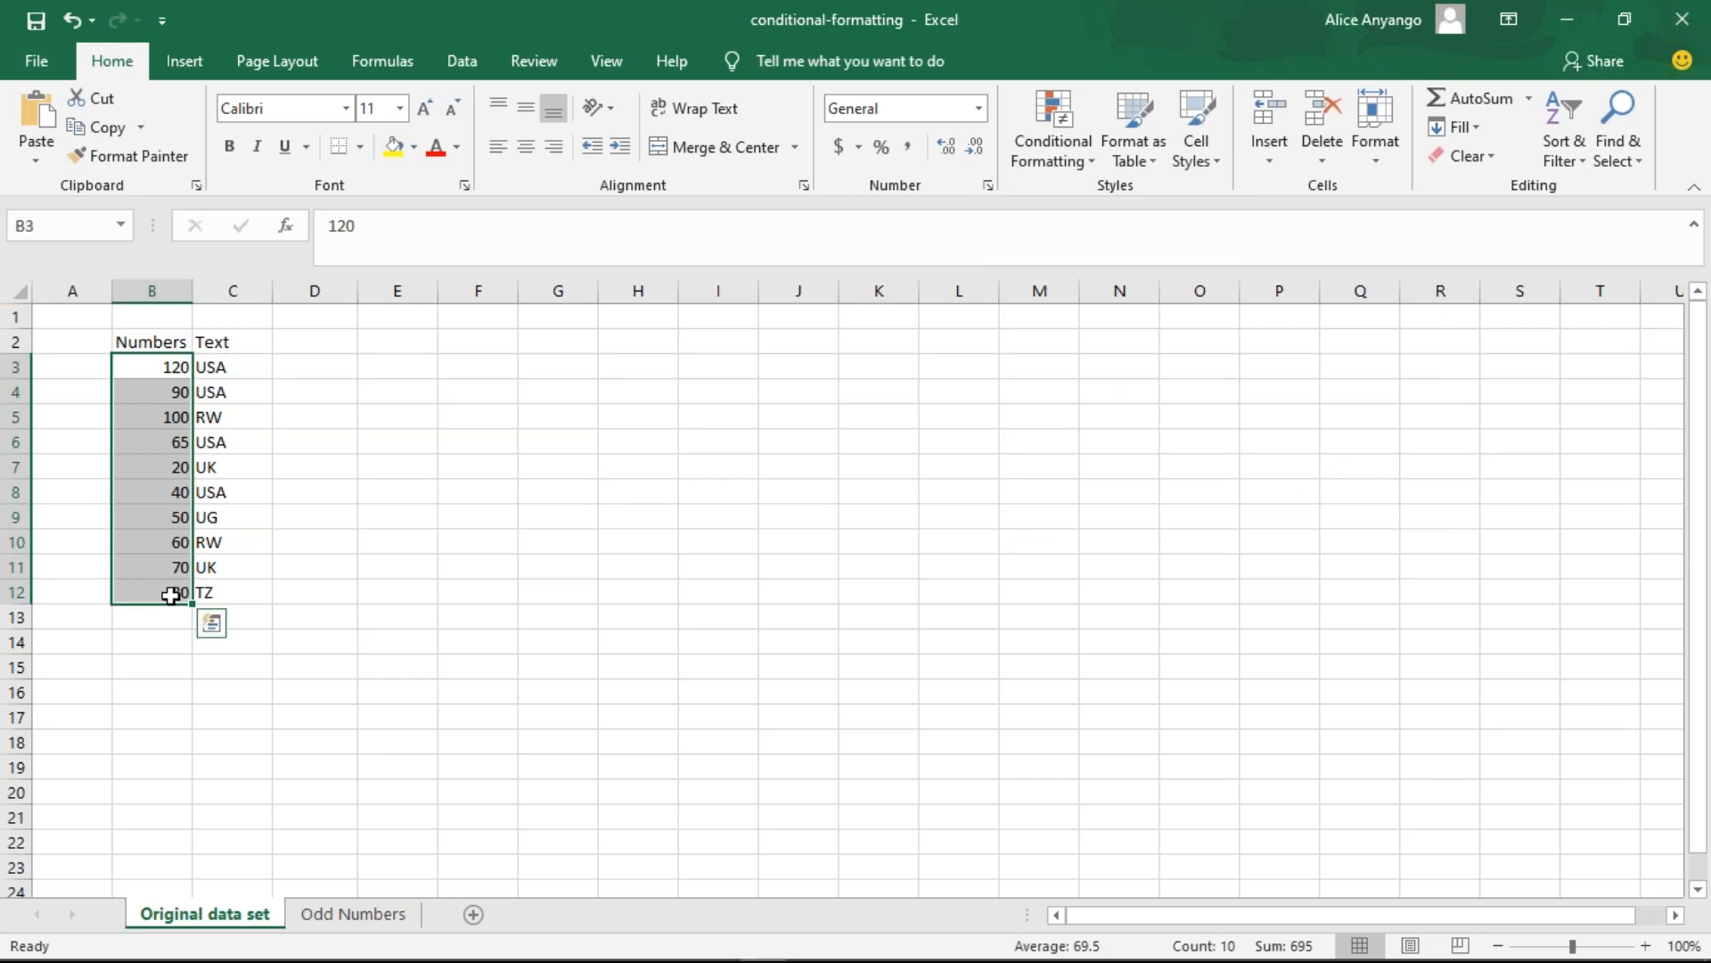
left_click(1066, 135)
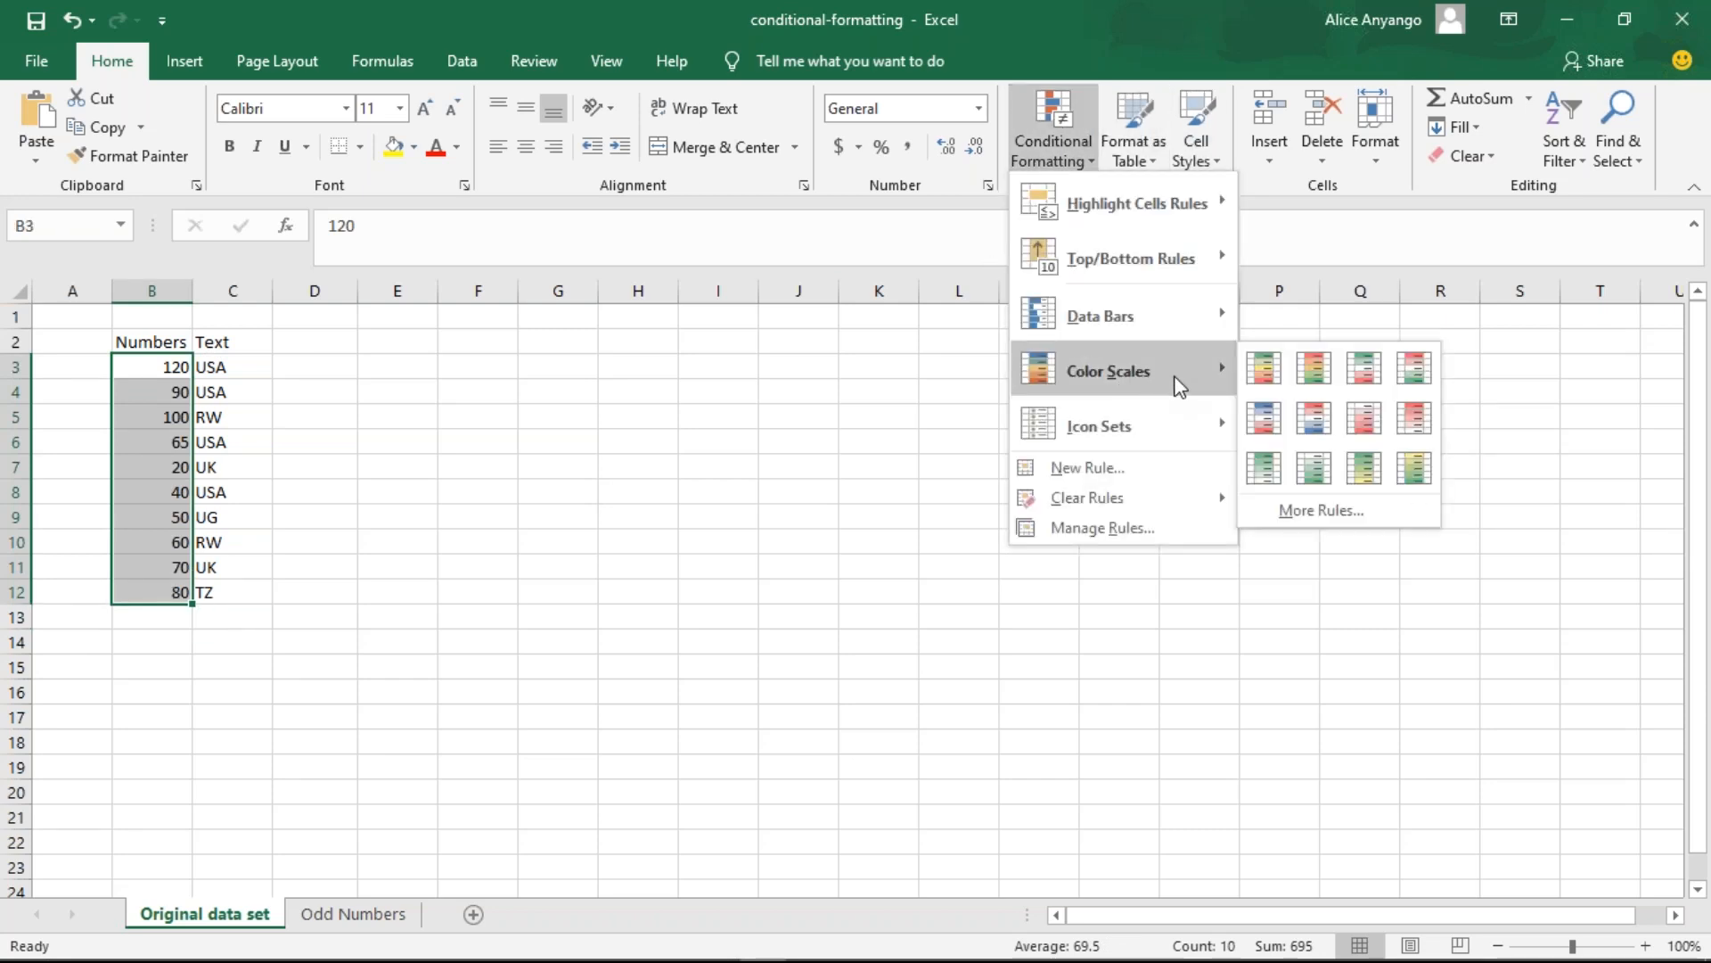
left_click(1264, 367)
left_click(1135, 557)
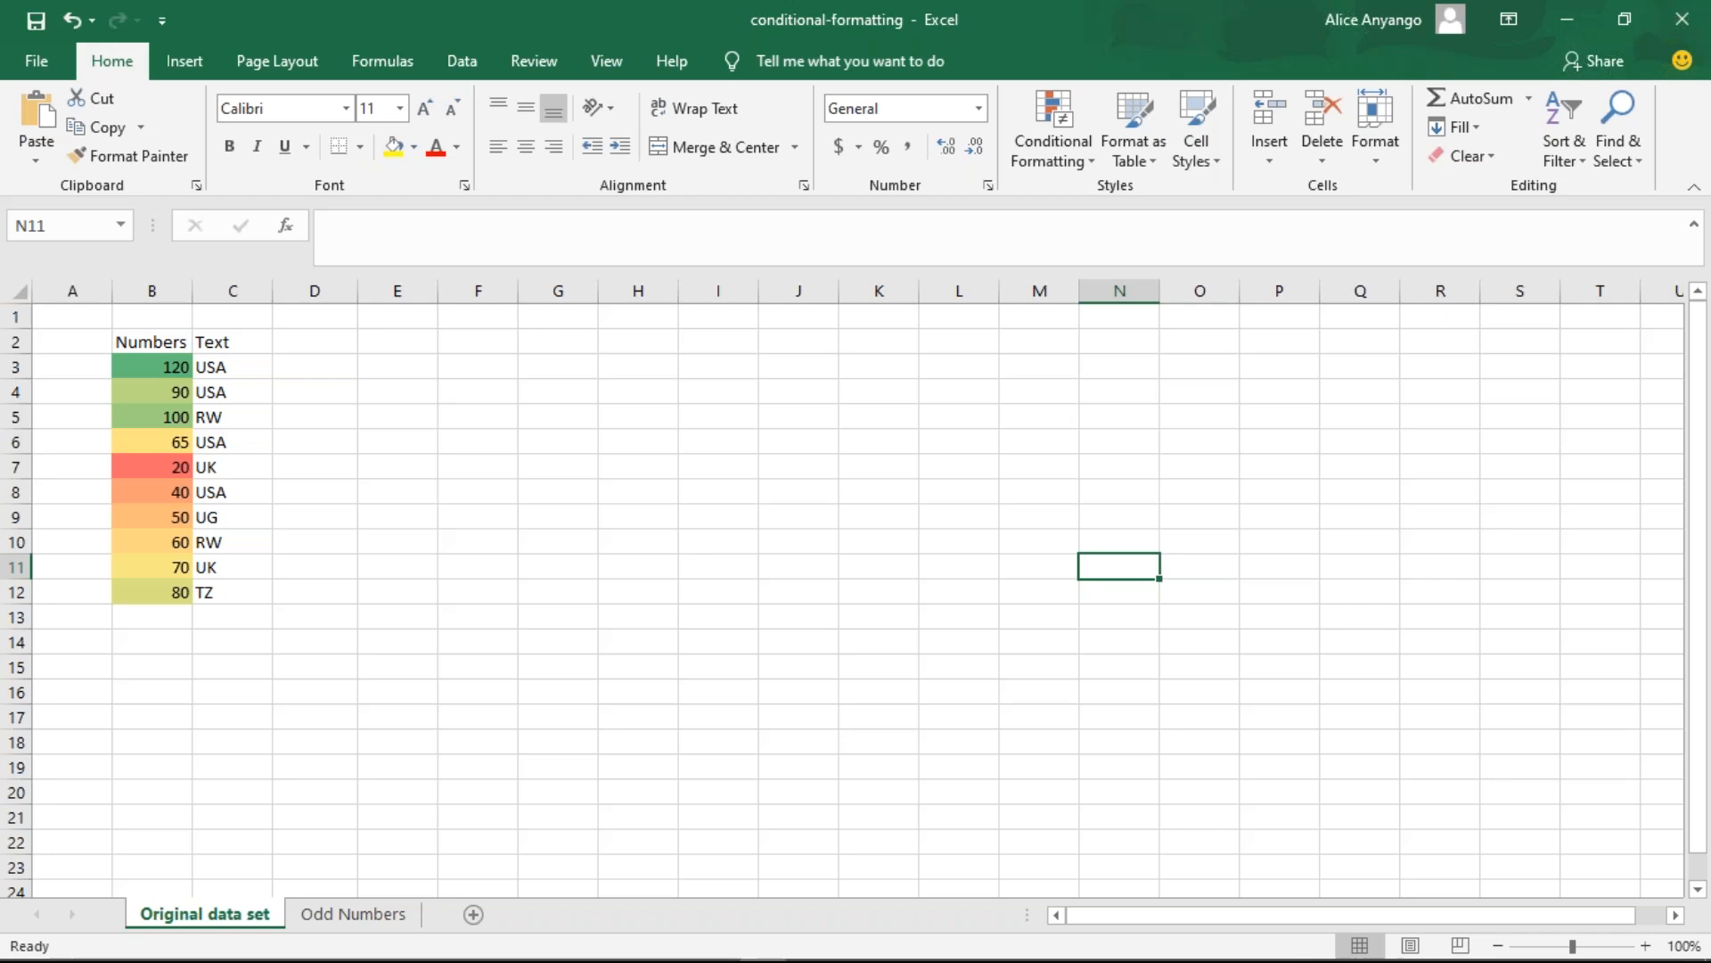
- Try to clear the conditional formatting rules from the selected cell N11 only
left_click(1057, 160)
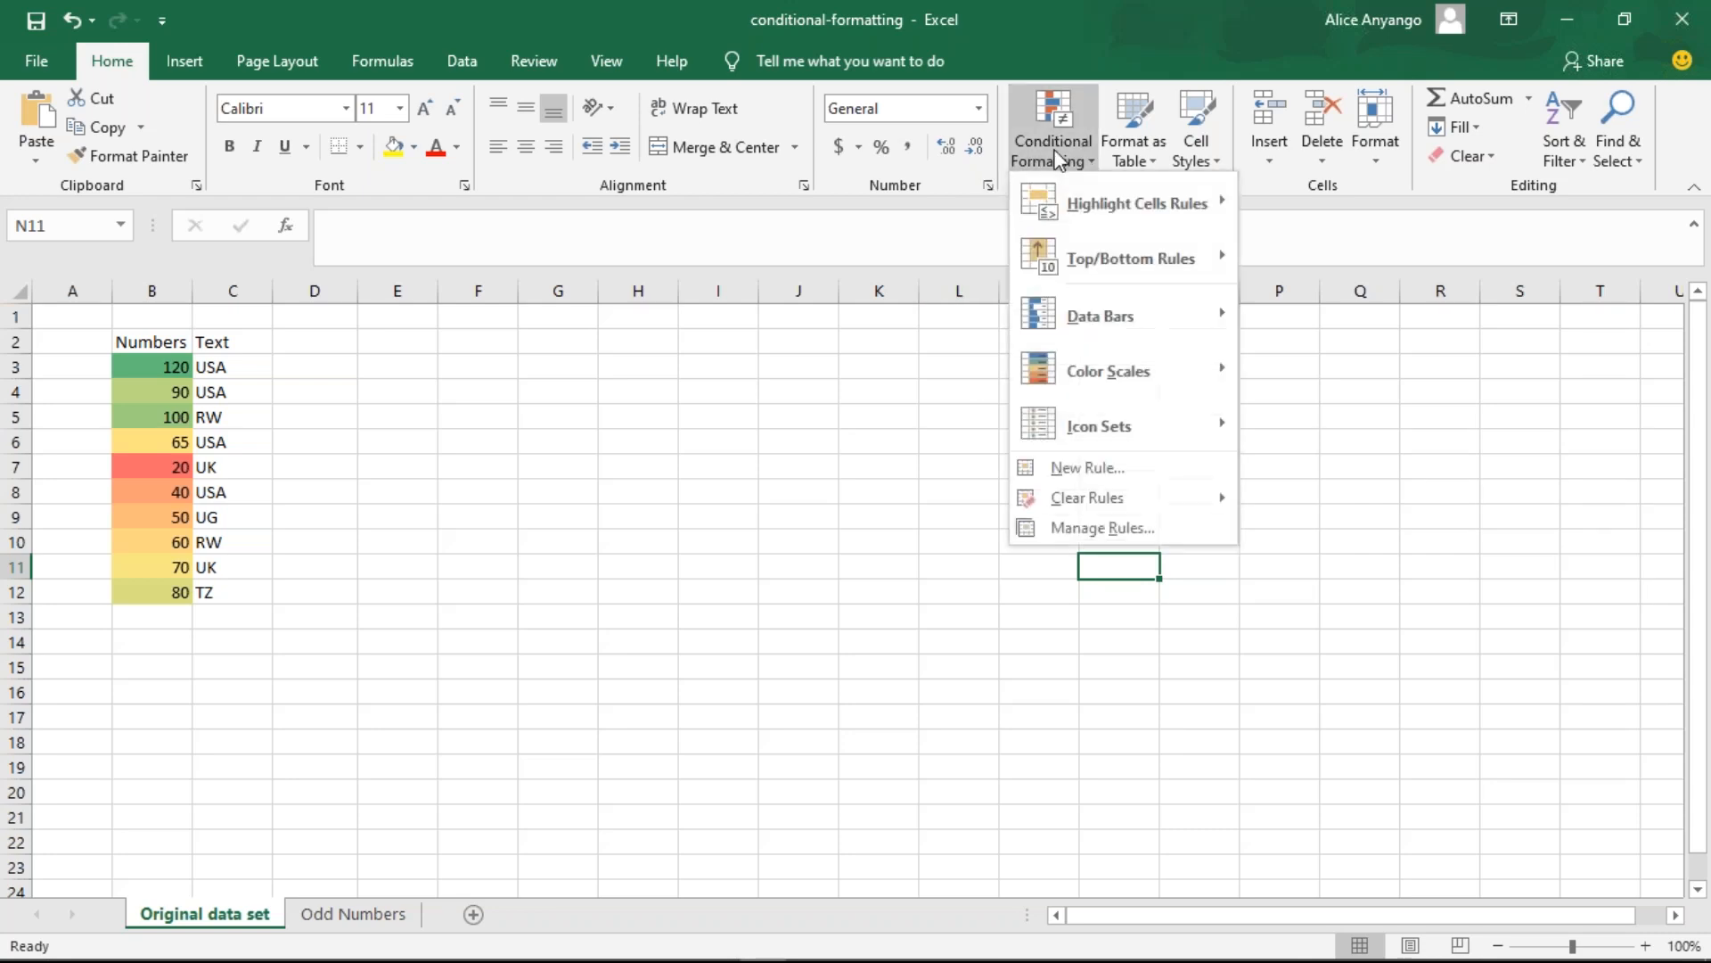
mouse_move(1148, 381)
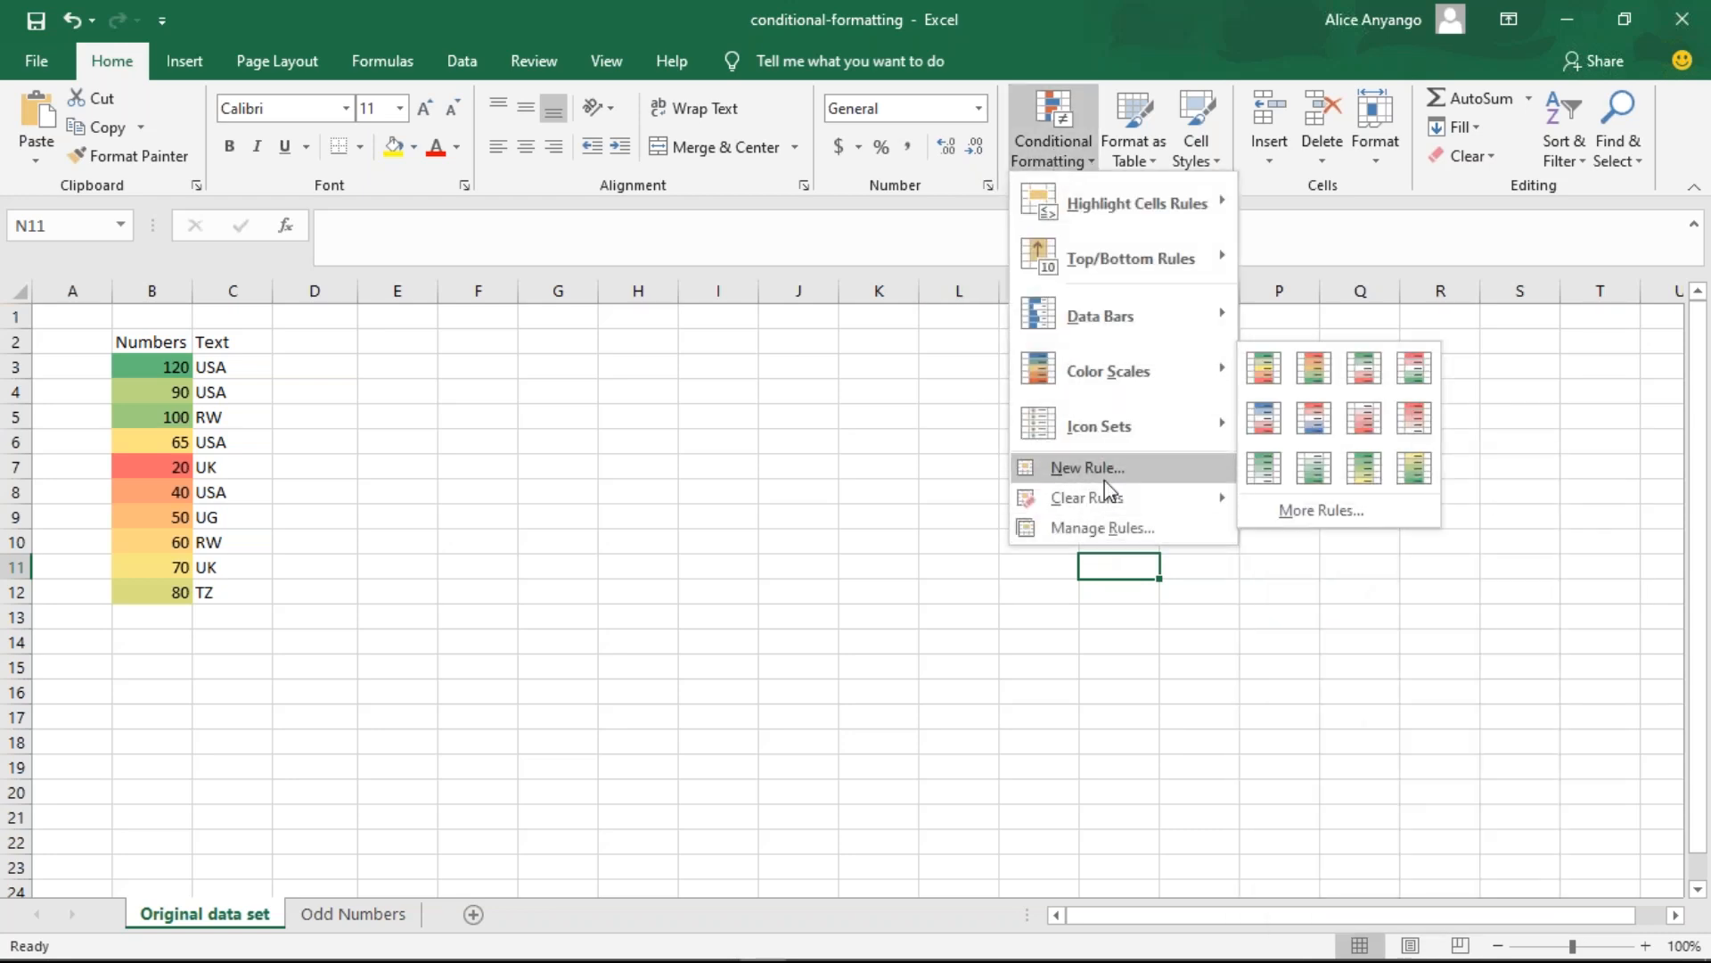
mouse_move(1105, 501)
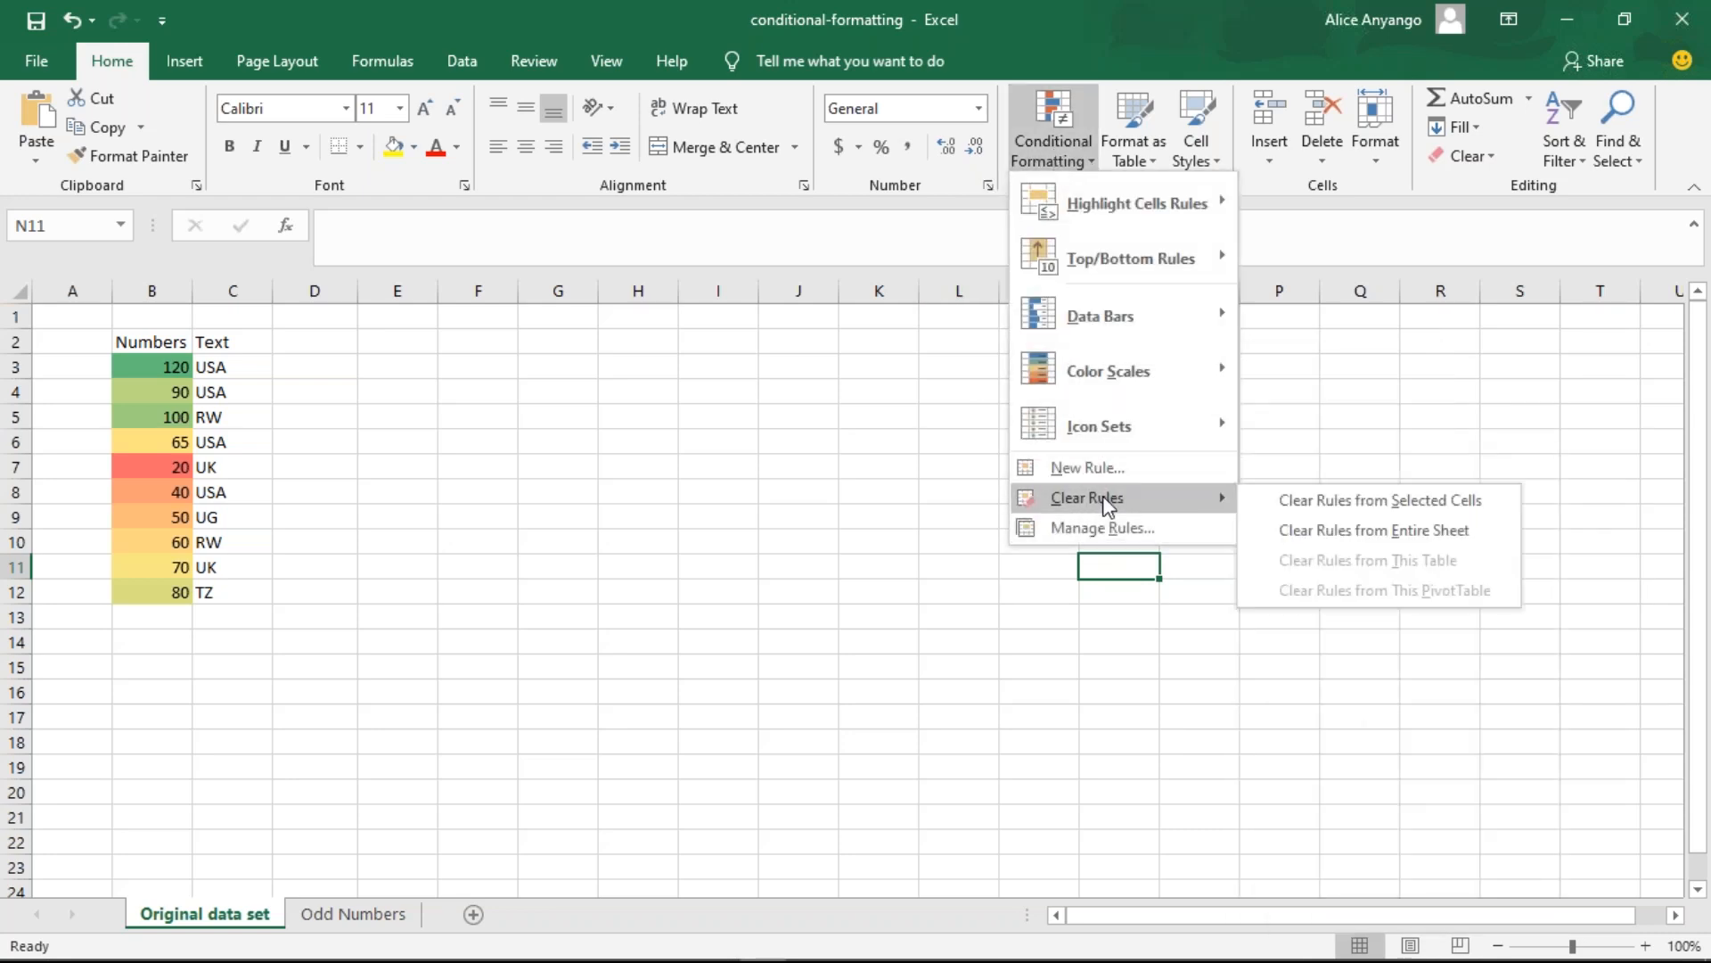
left_click(1298, 500)
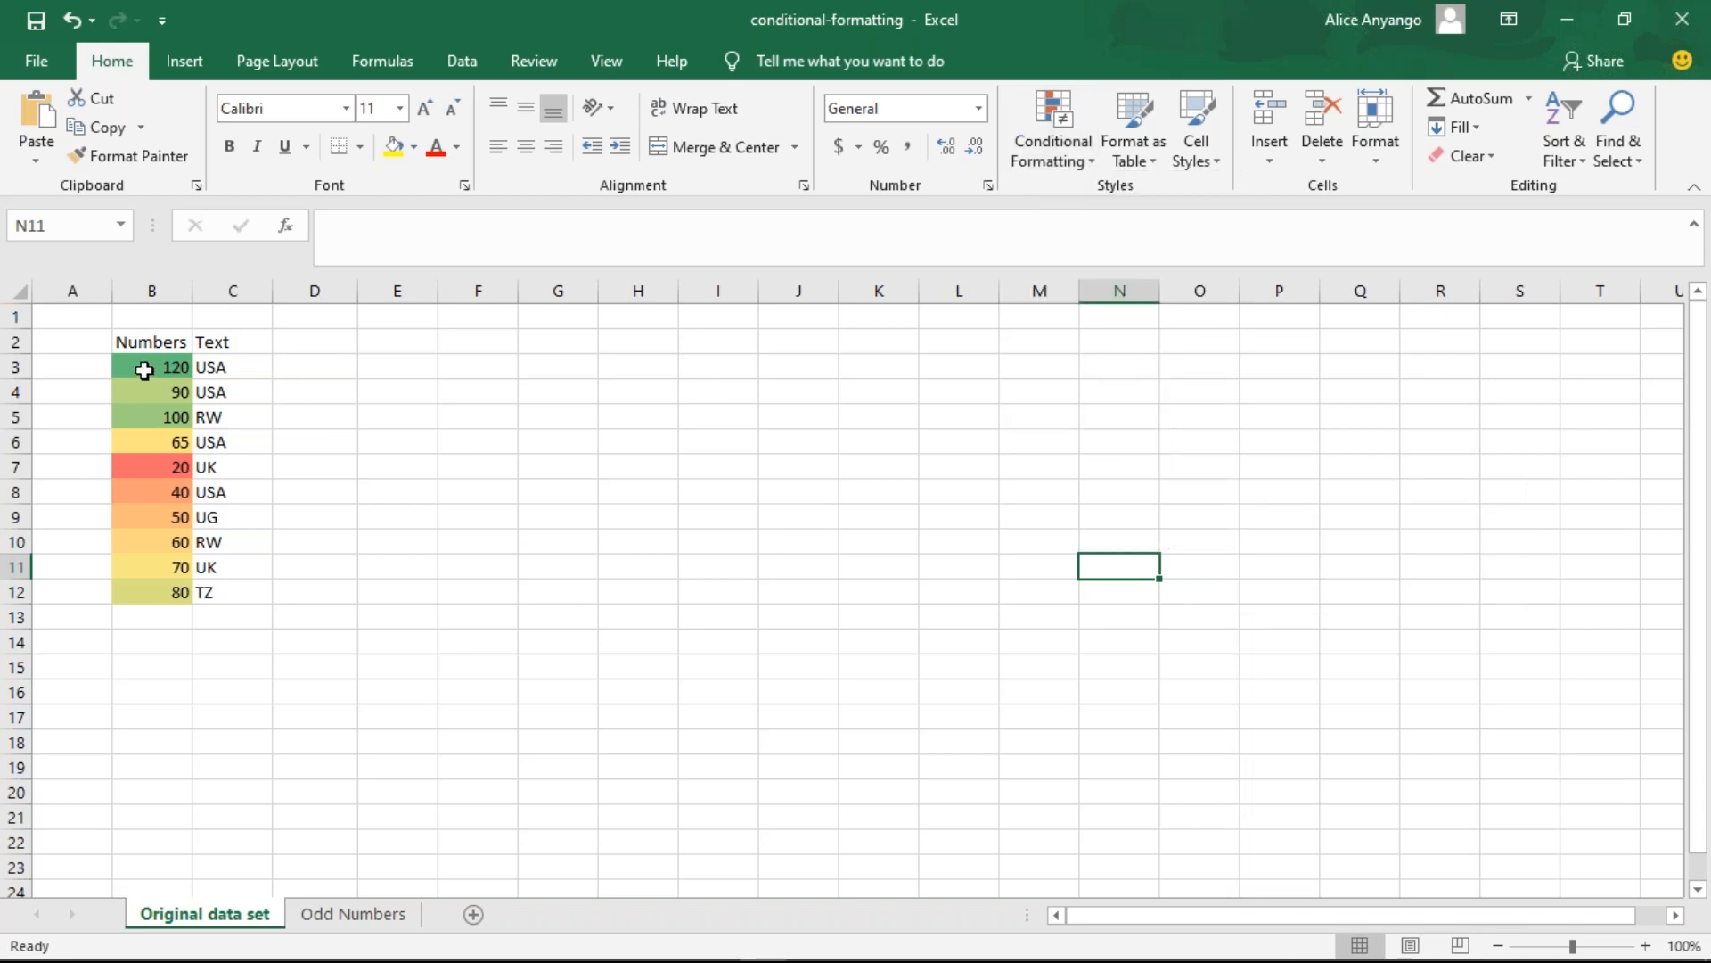
- Select B3:B12 and clear the color scale by removing the conditional formatting rules from the entire sheet
left_click_drag(152, 367, 164, 592)
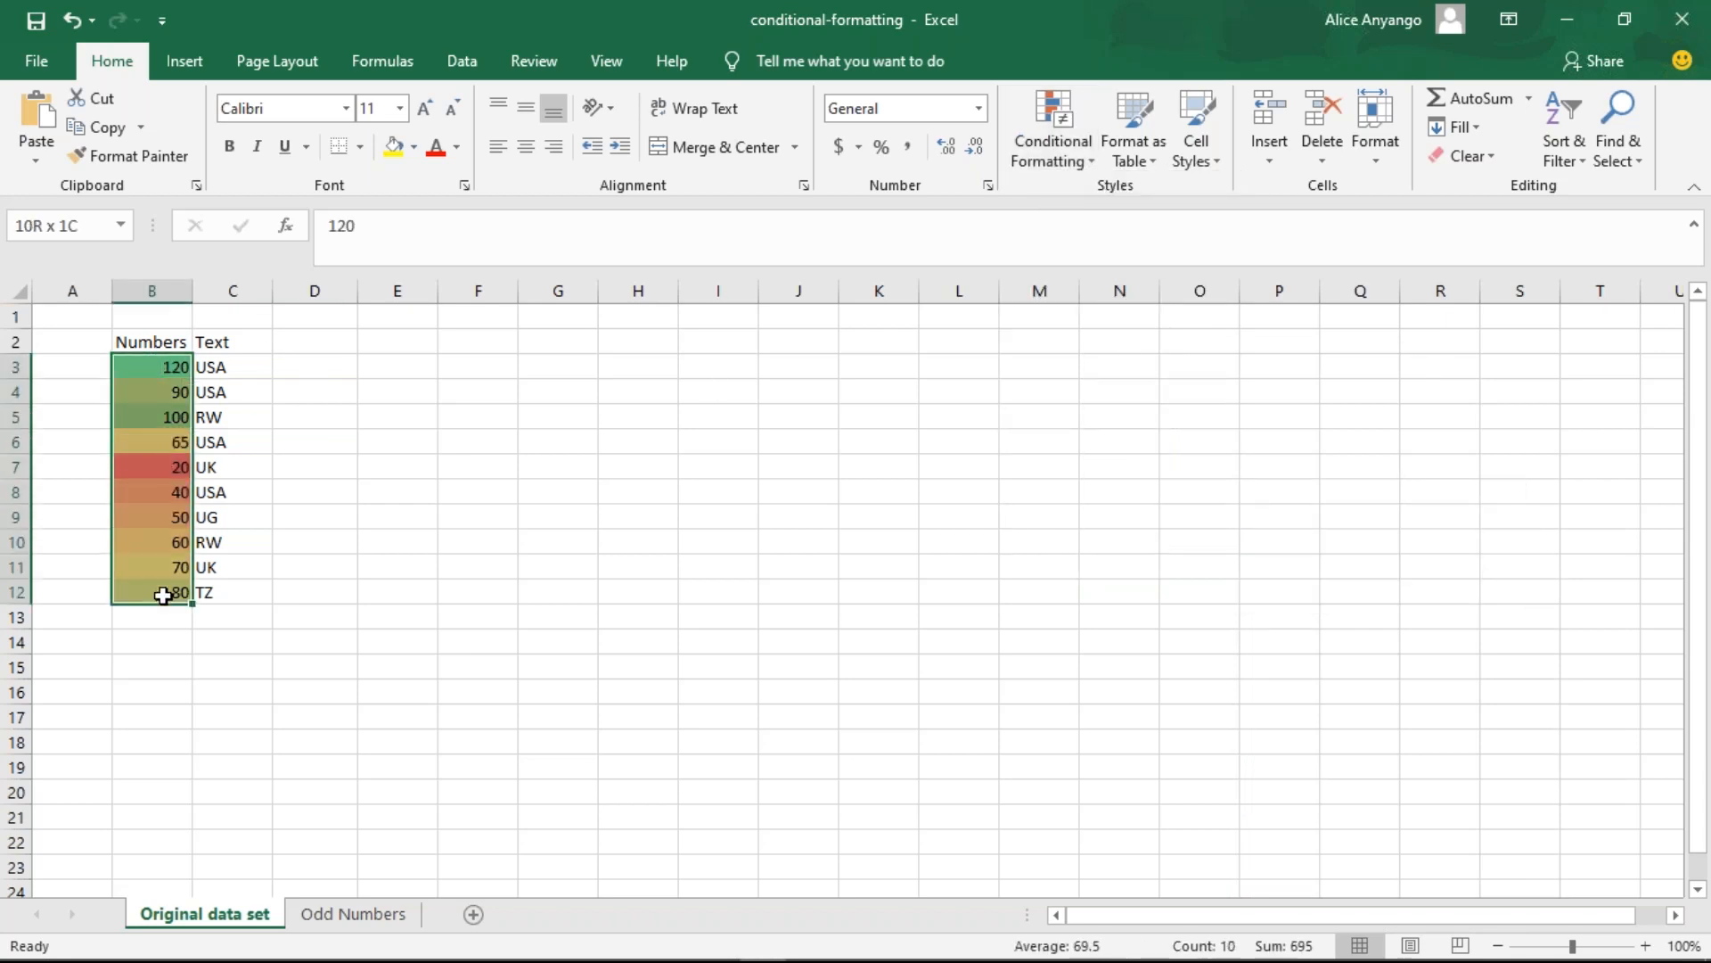
left_click(1045, 144)
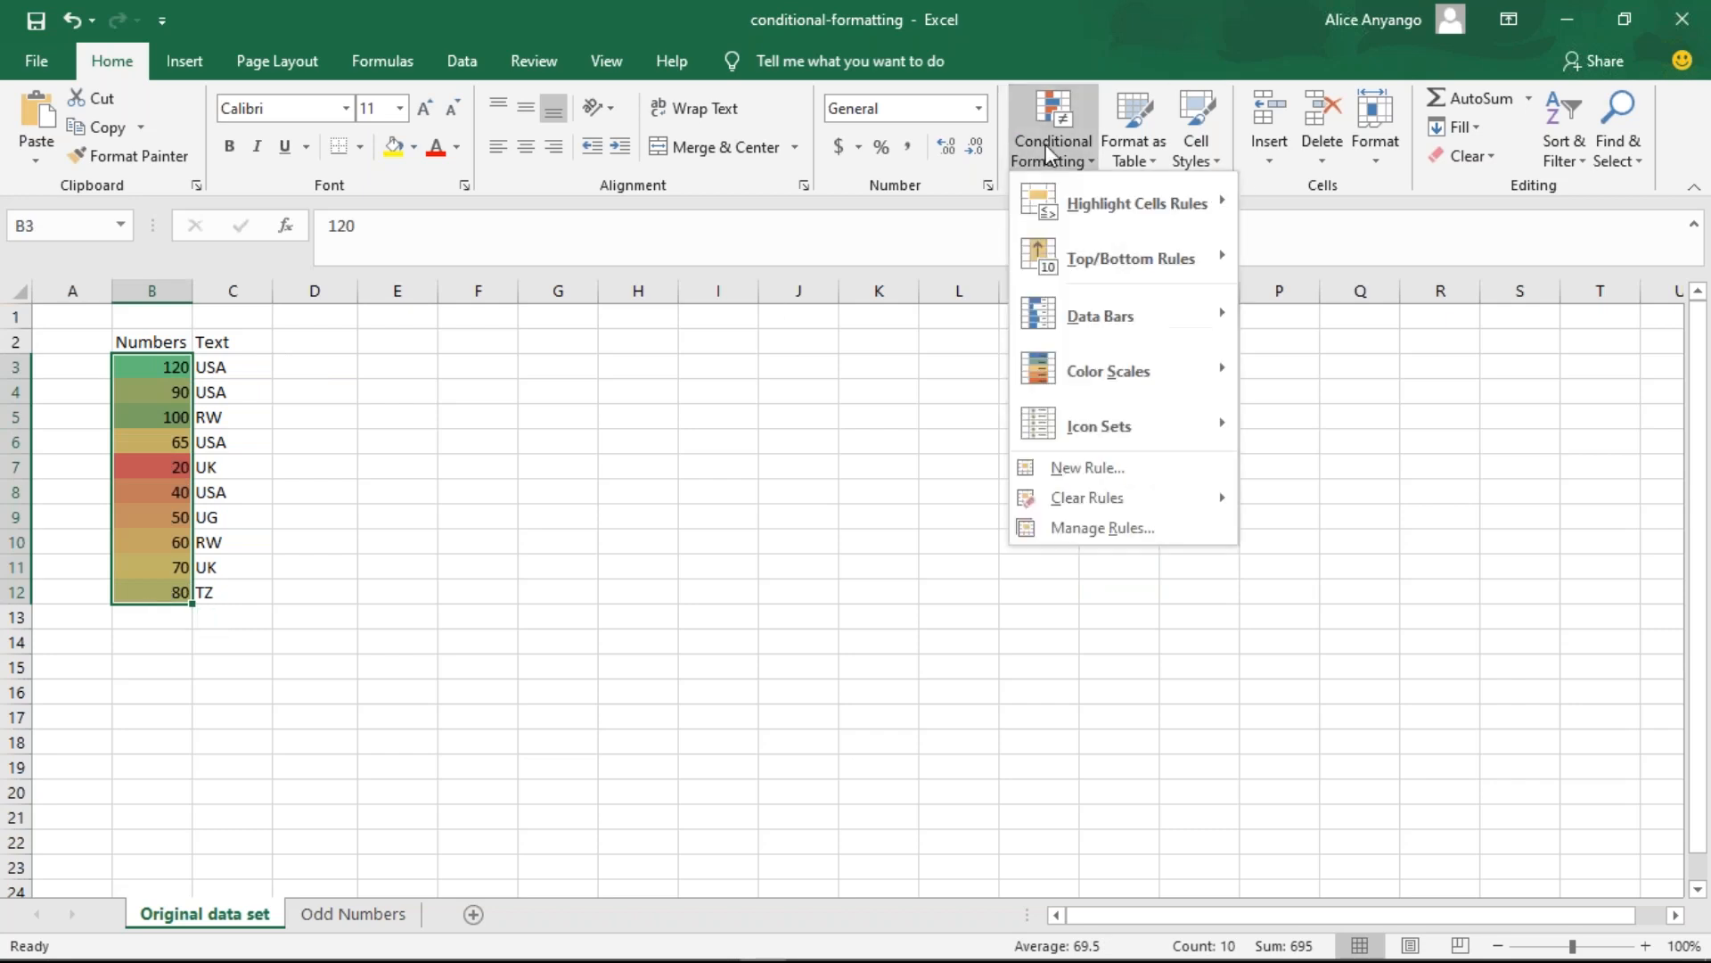
mouse_move(1191, 496)
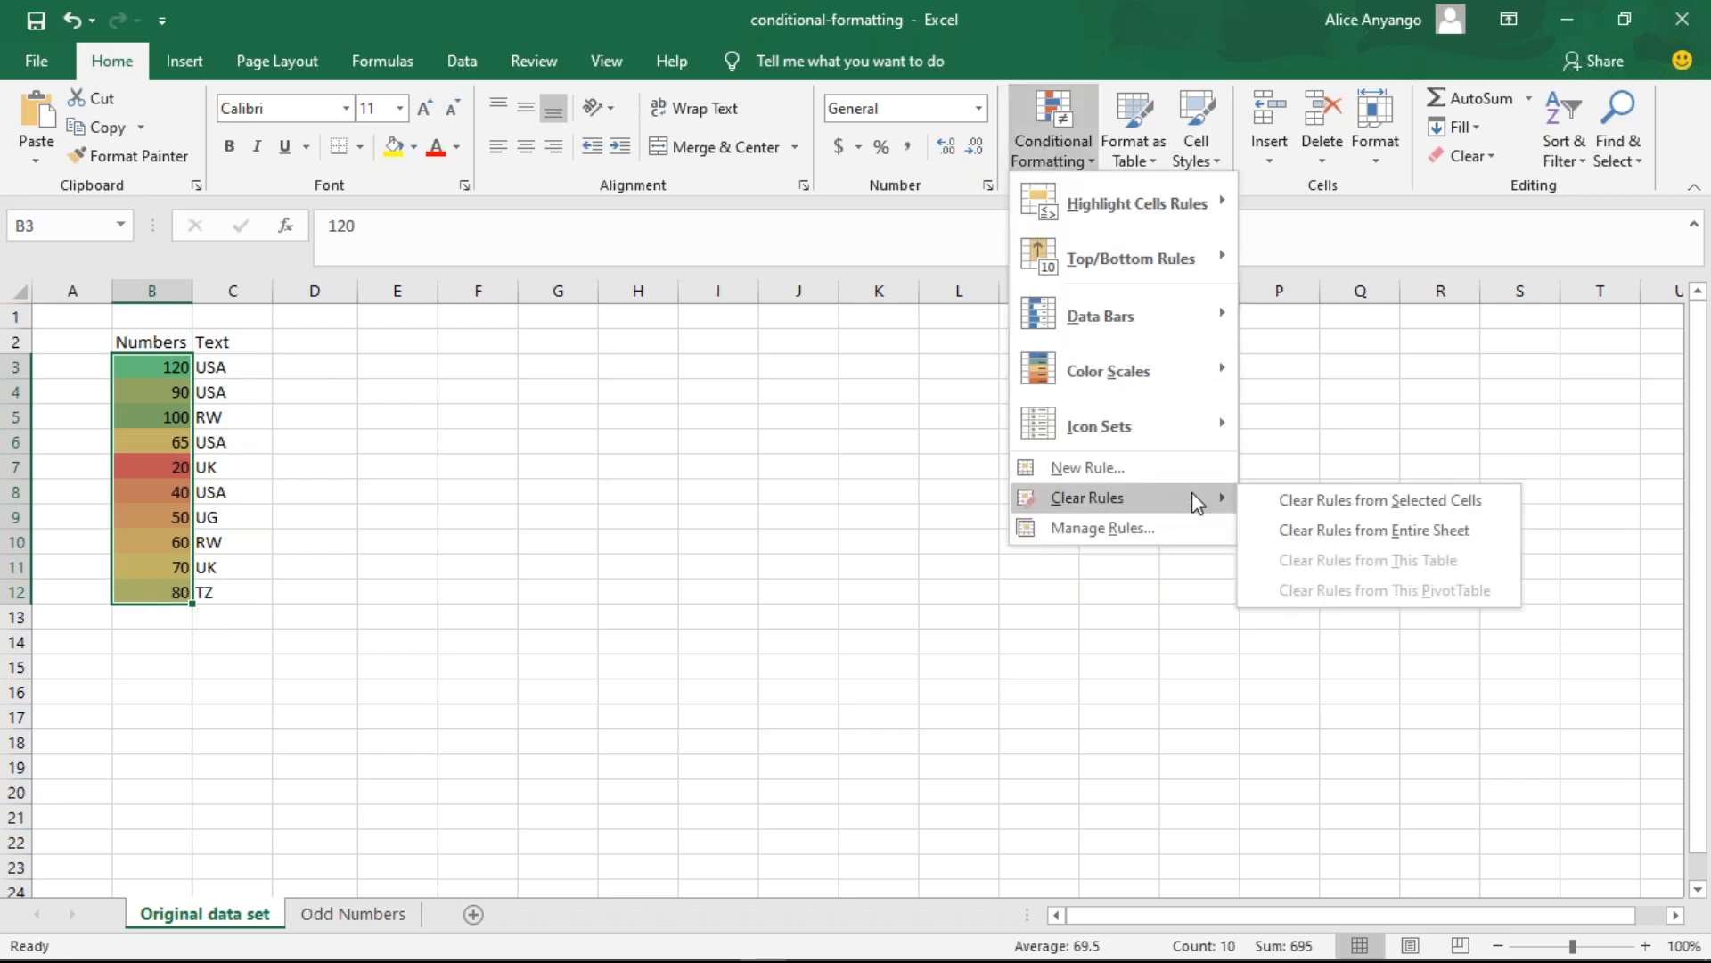
left_click(1379, 533)
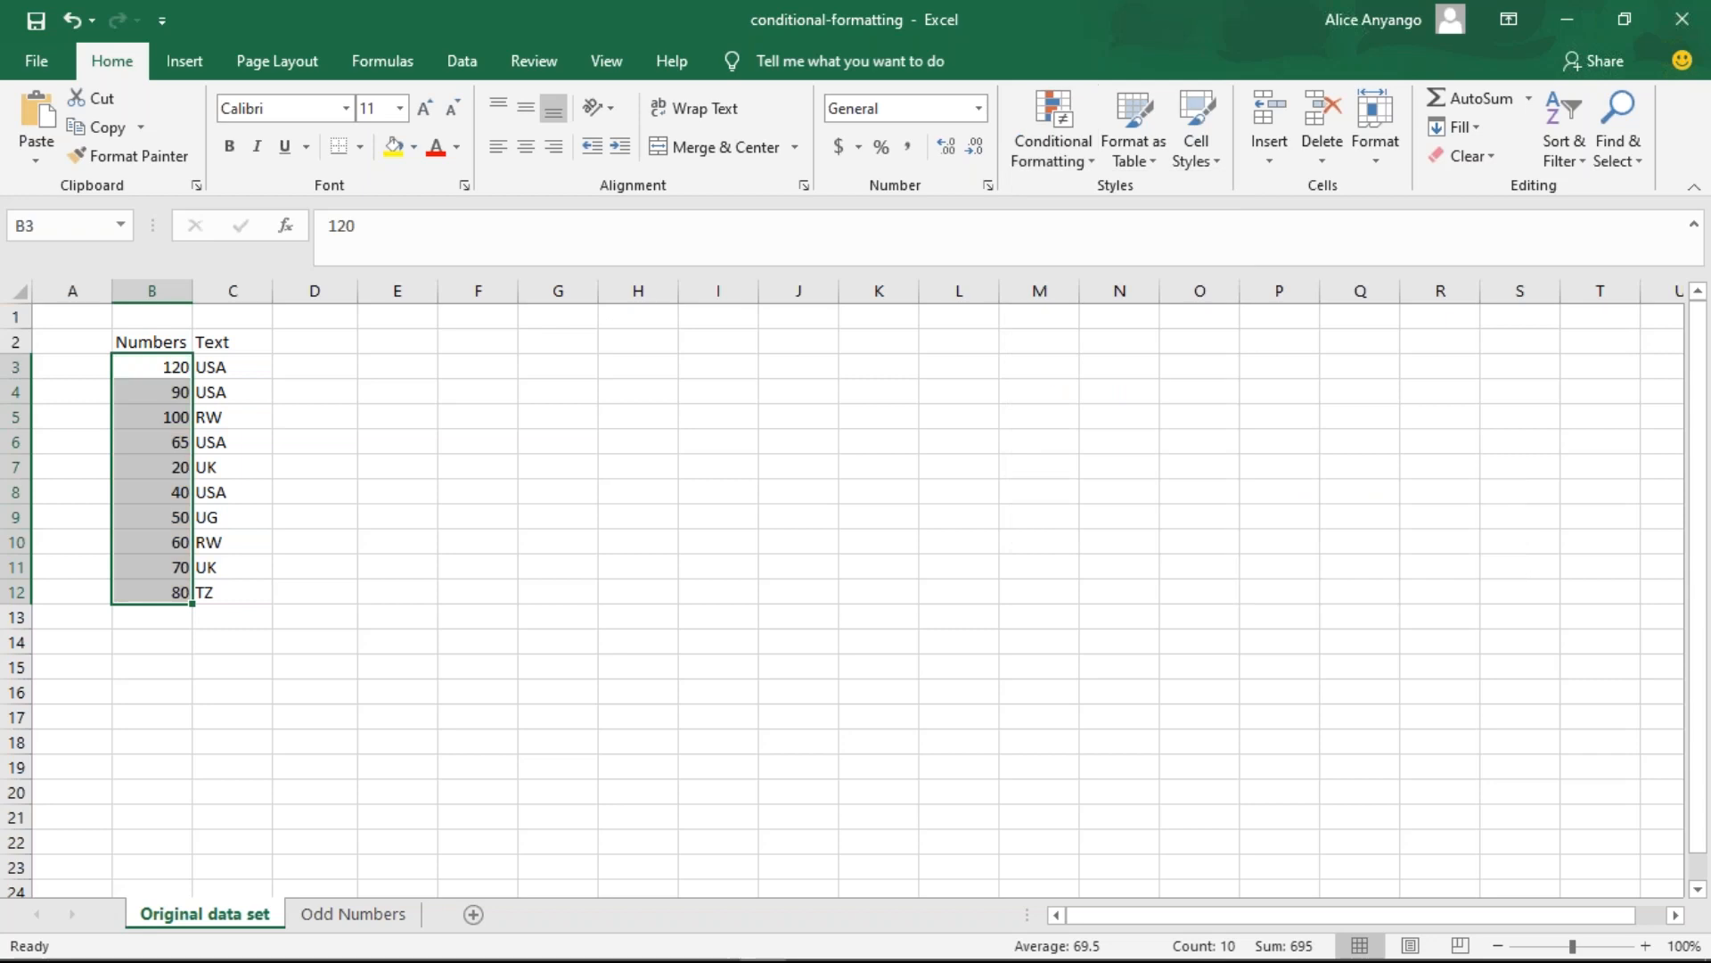
- Apply the directional icon set with green, yellow and red arrows to B3:B12 and examine the icons in B6, B7 and B3
left_click(1078, 104)
mouse_move(1070, 437)
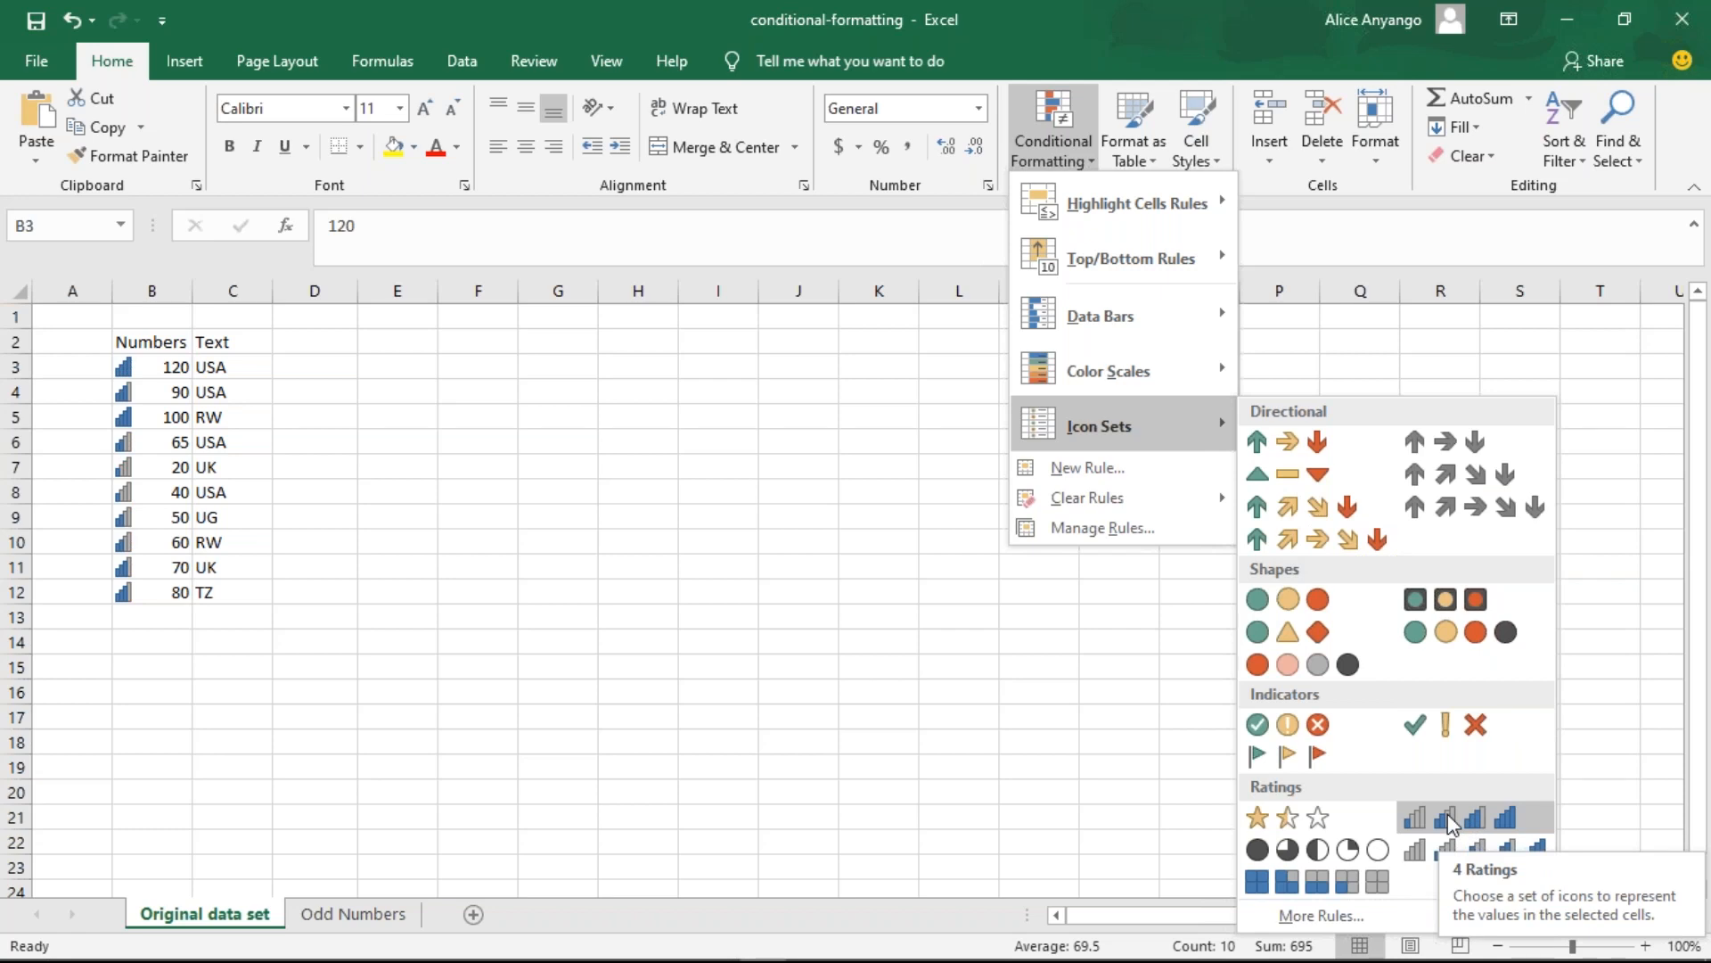
left_click(1286, 443)
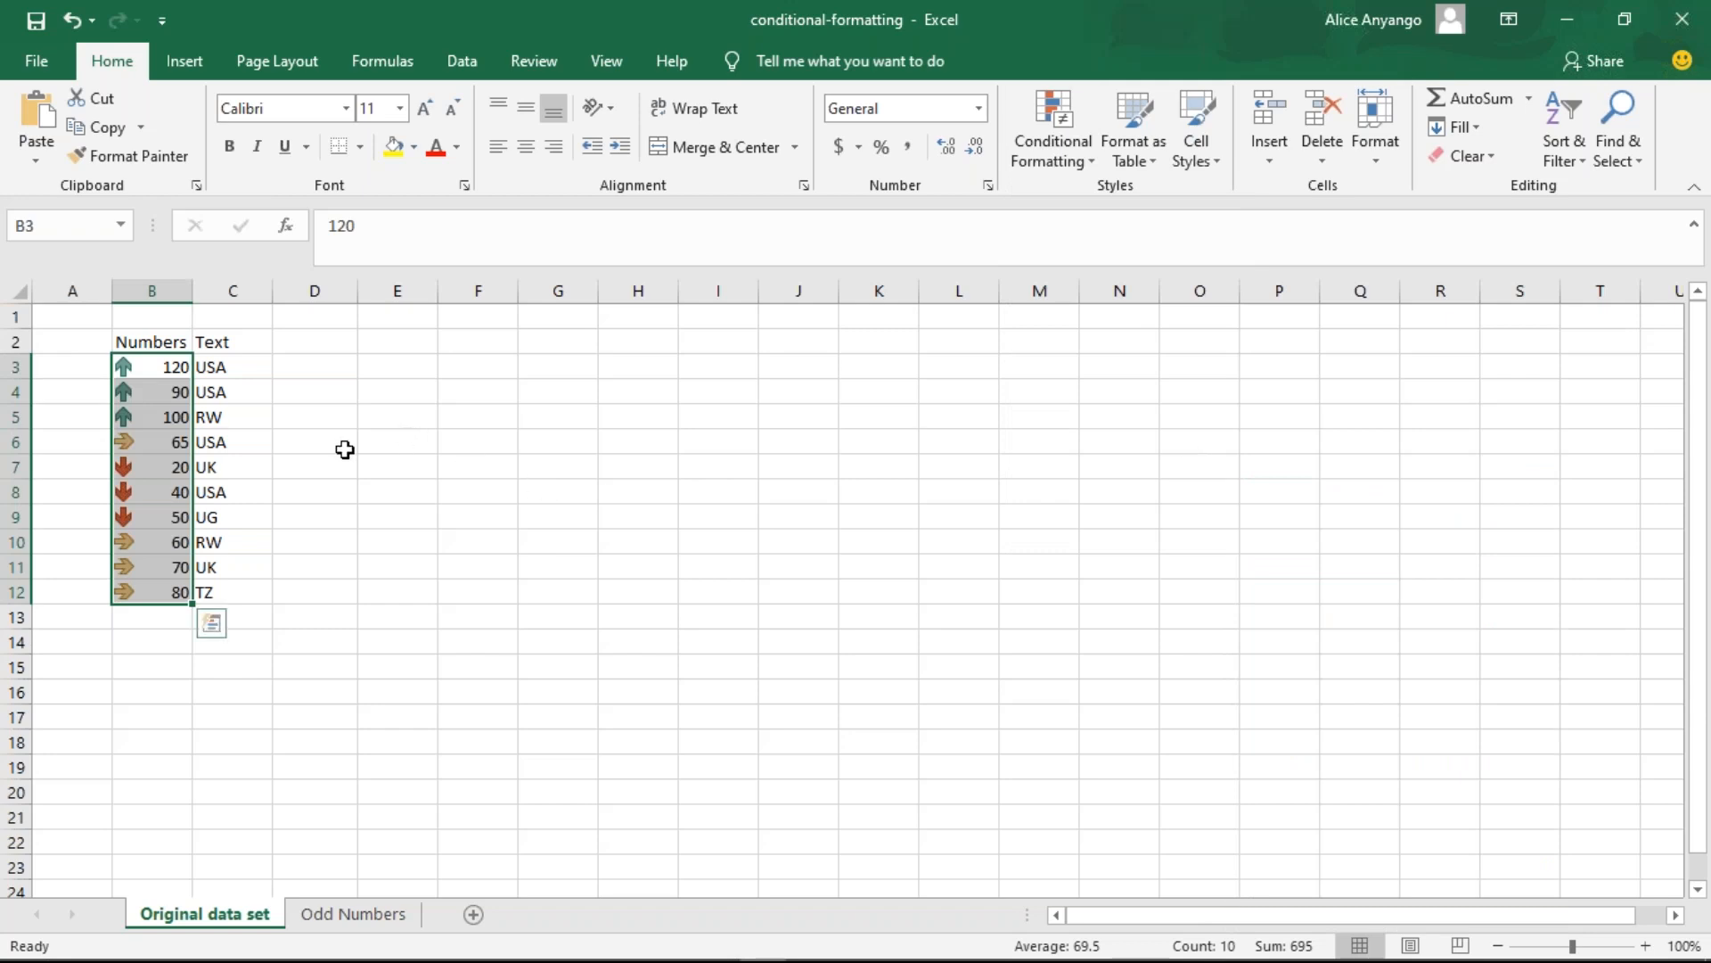
left_click(370, 461)
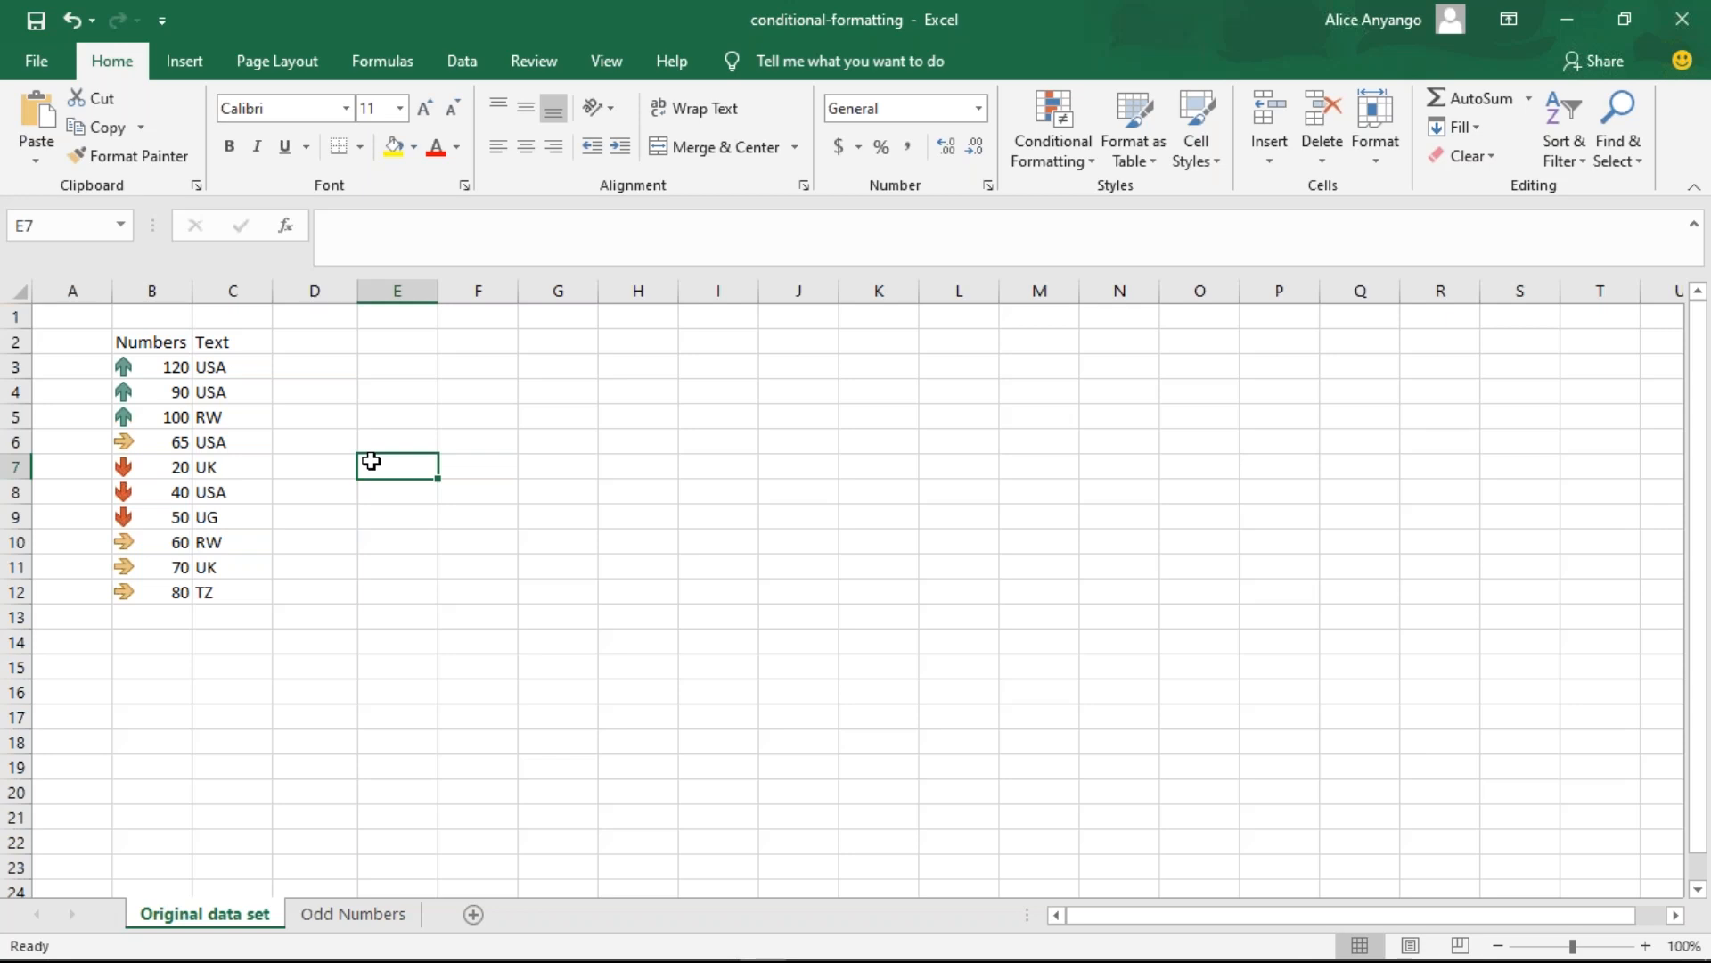
left_click(136, 447)
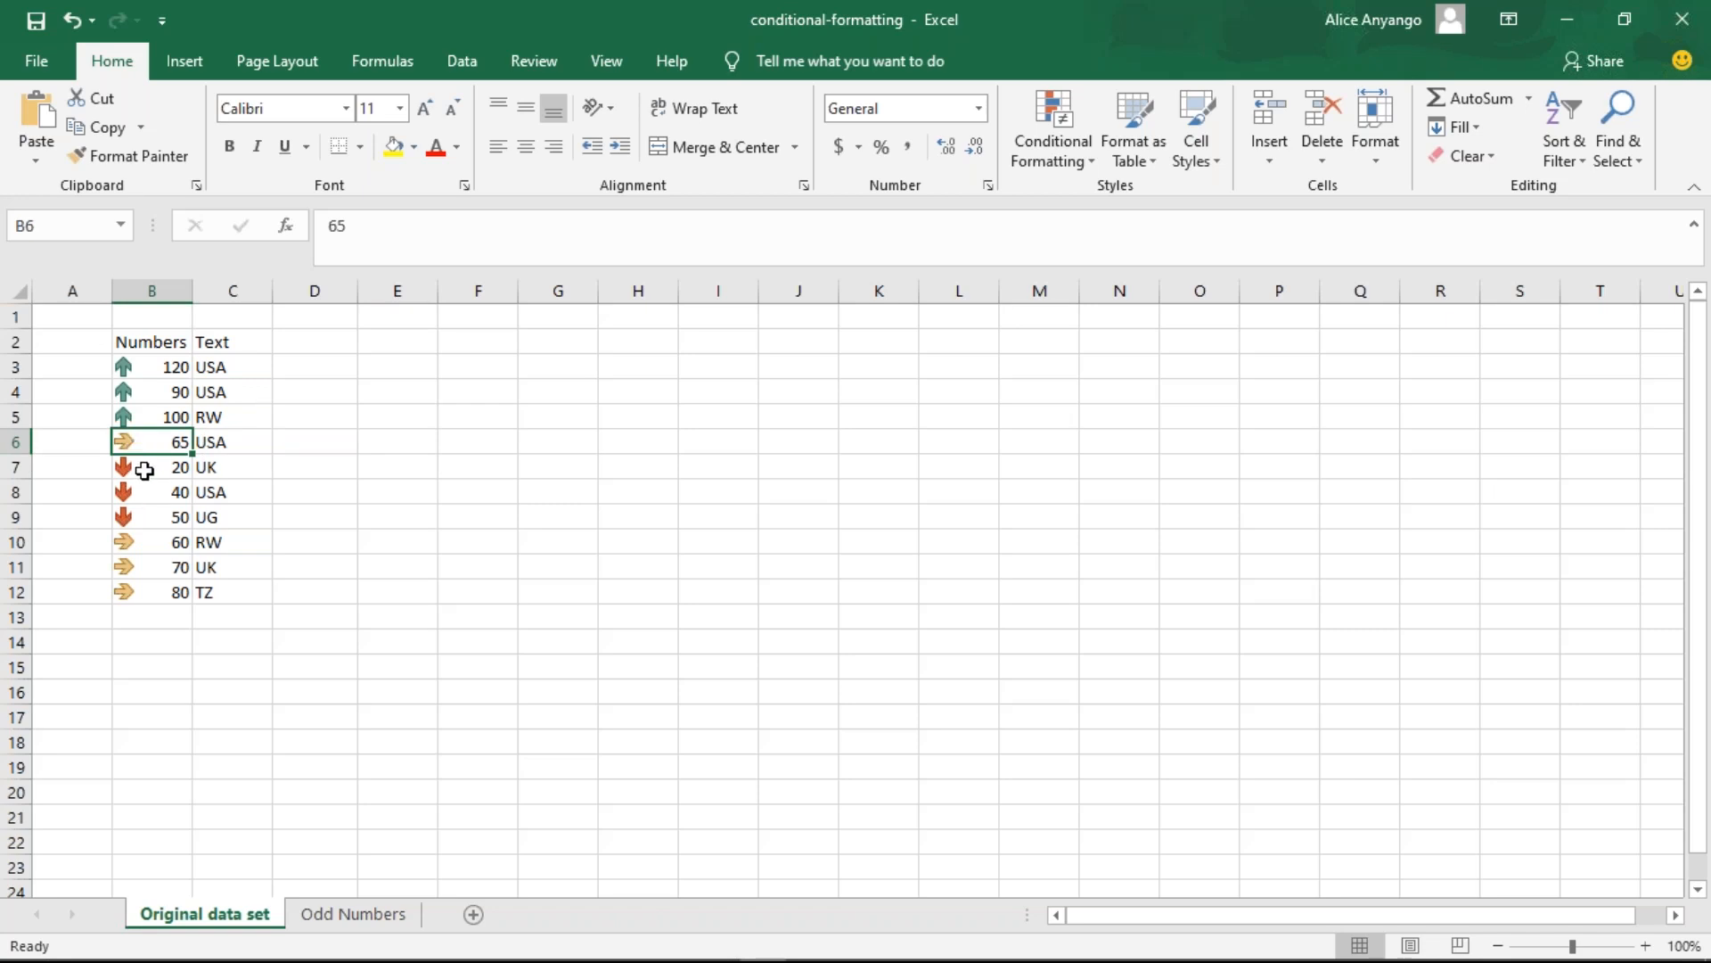
left_click(144, 470)
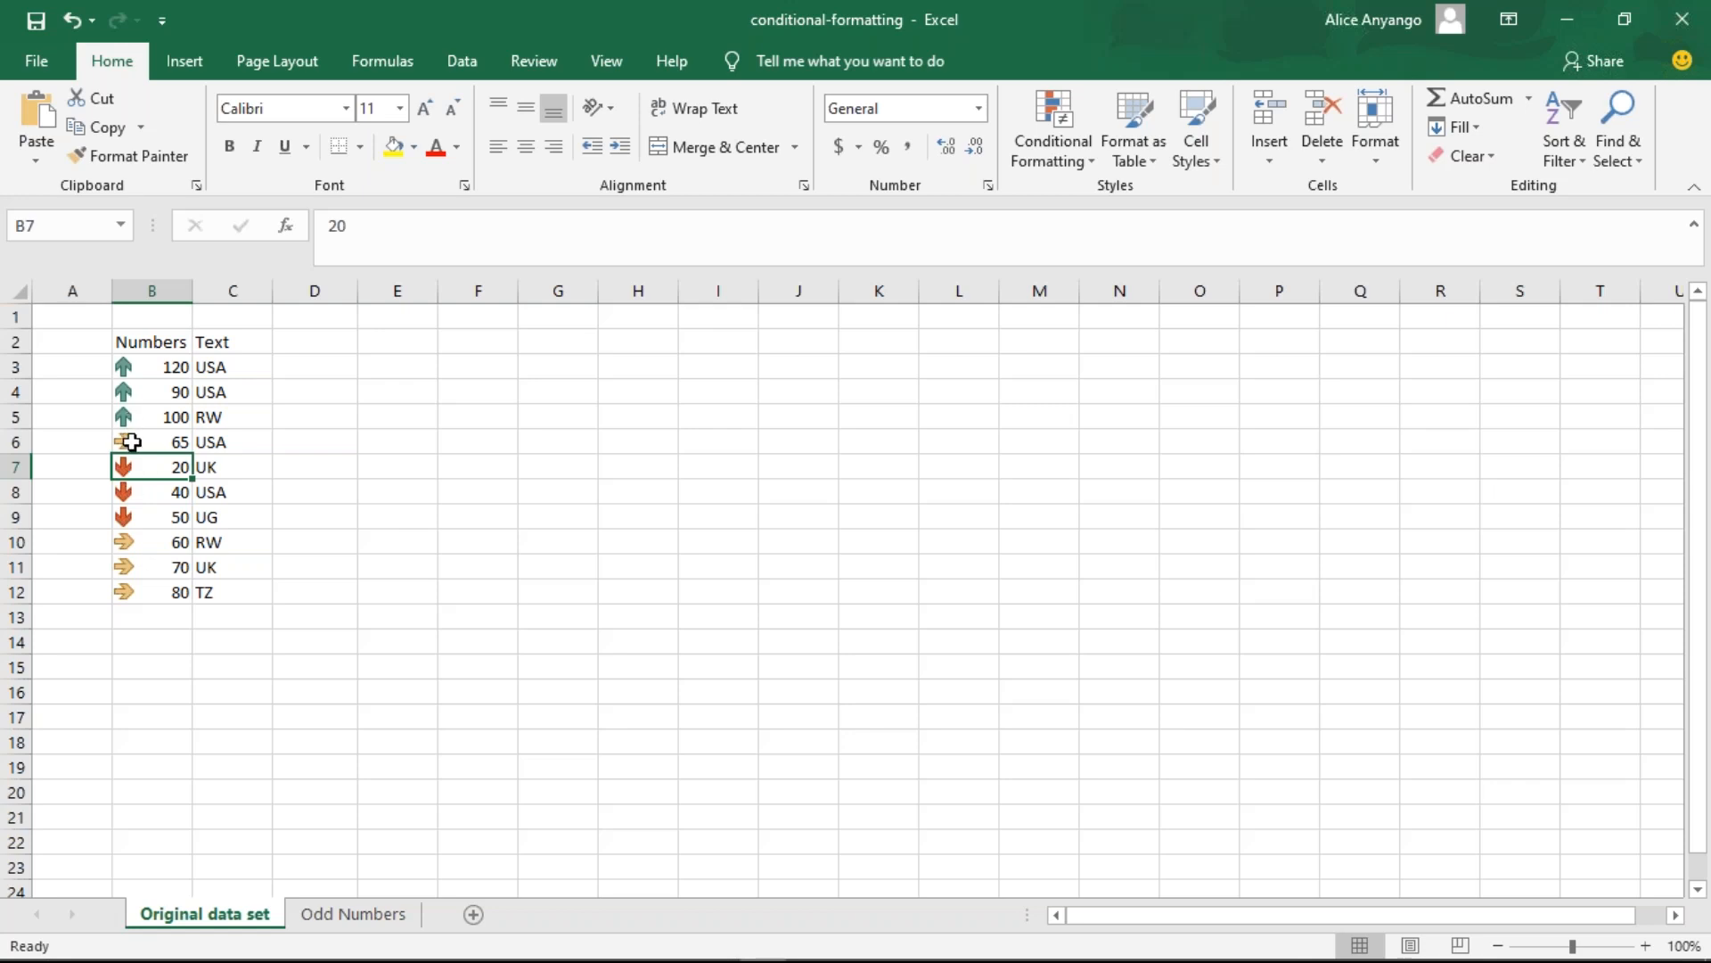
left_click(135, 441)
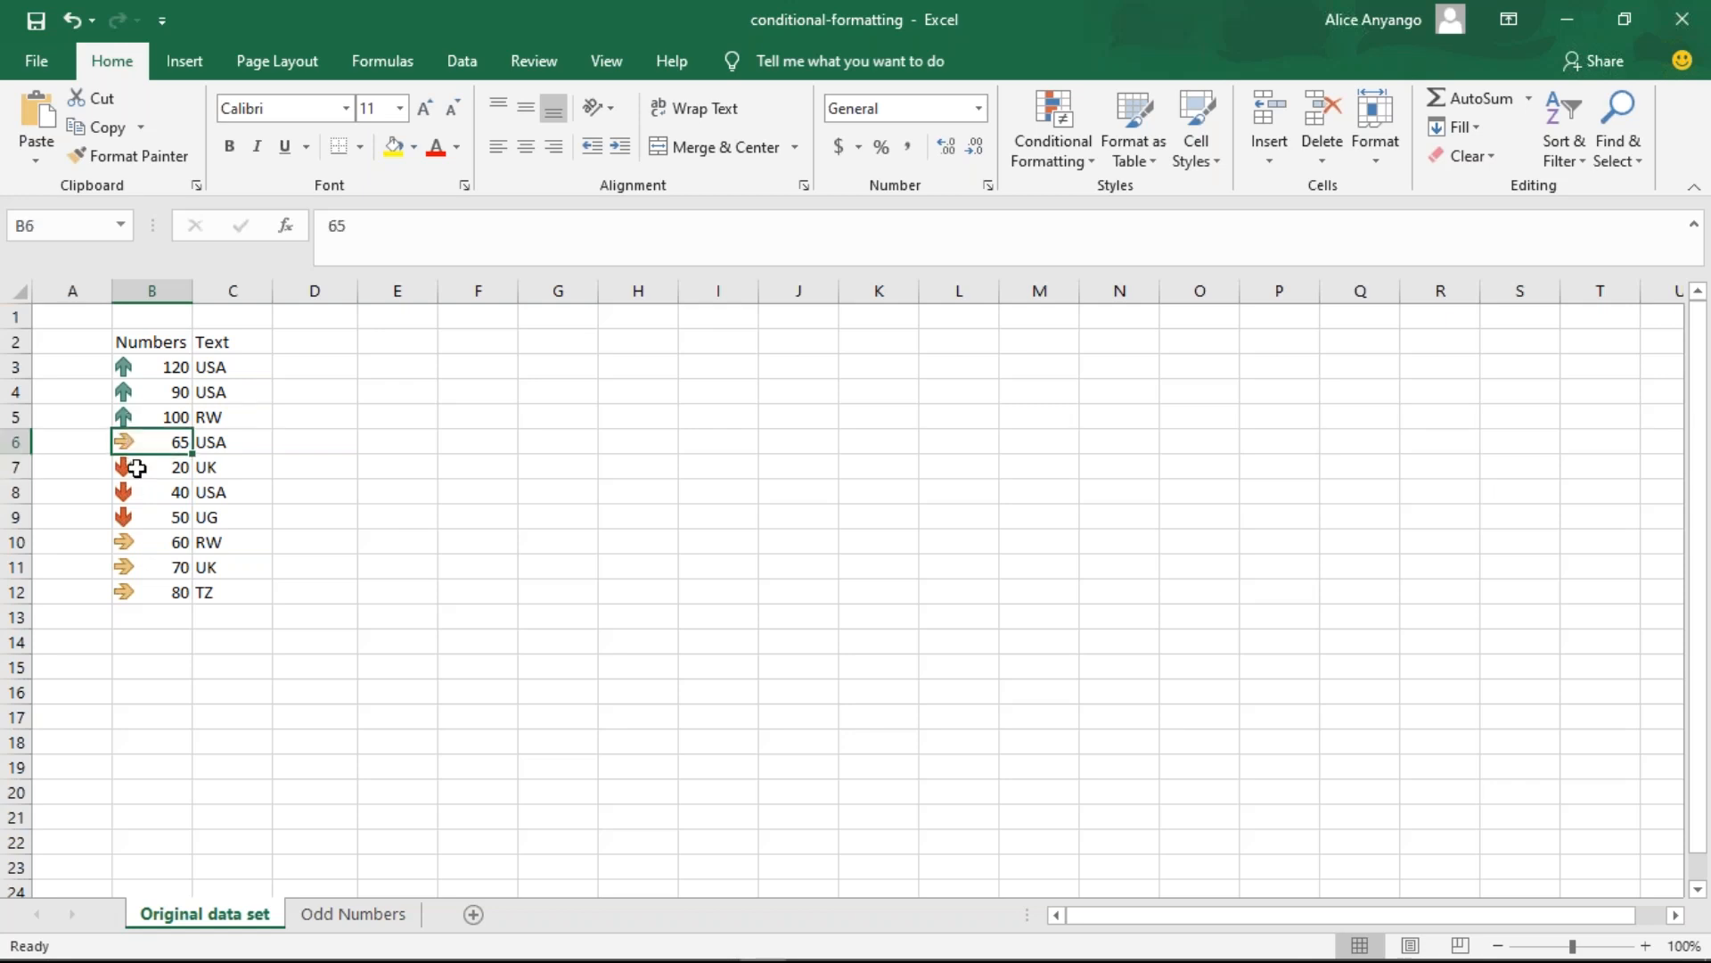
left_click(136, 468)
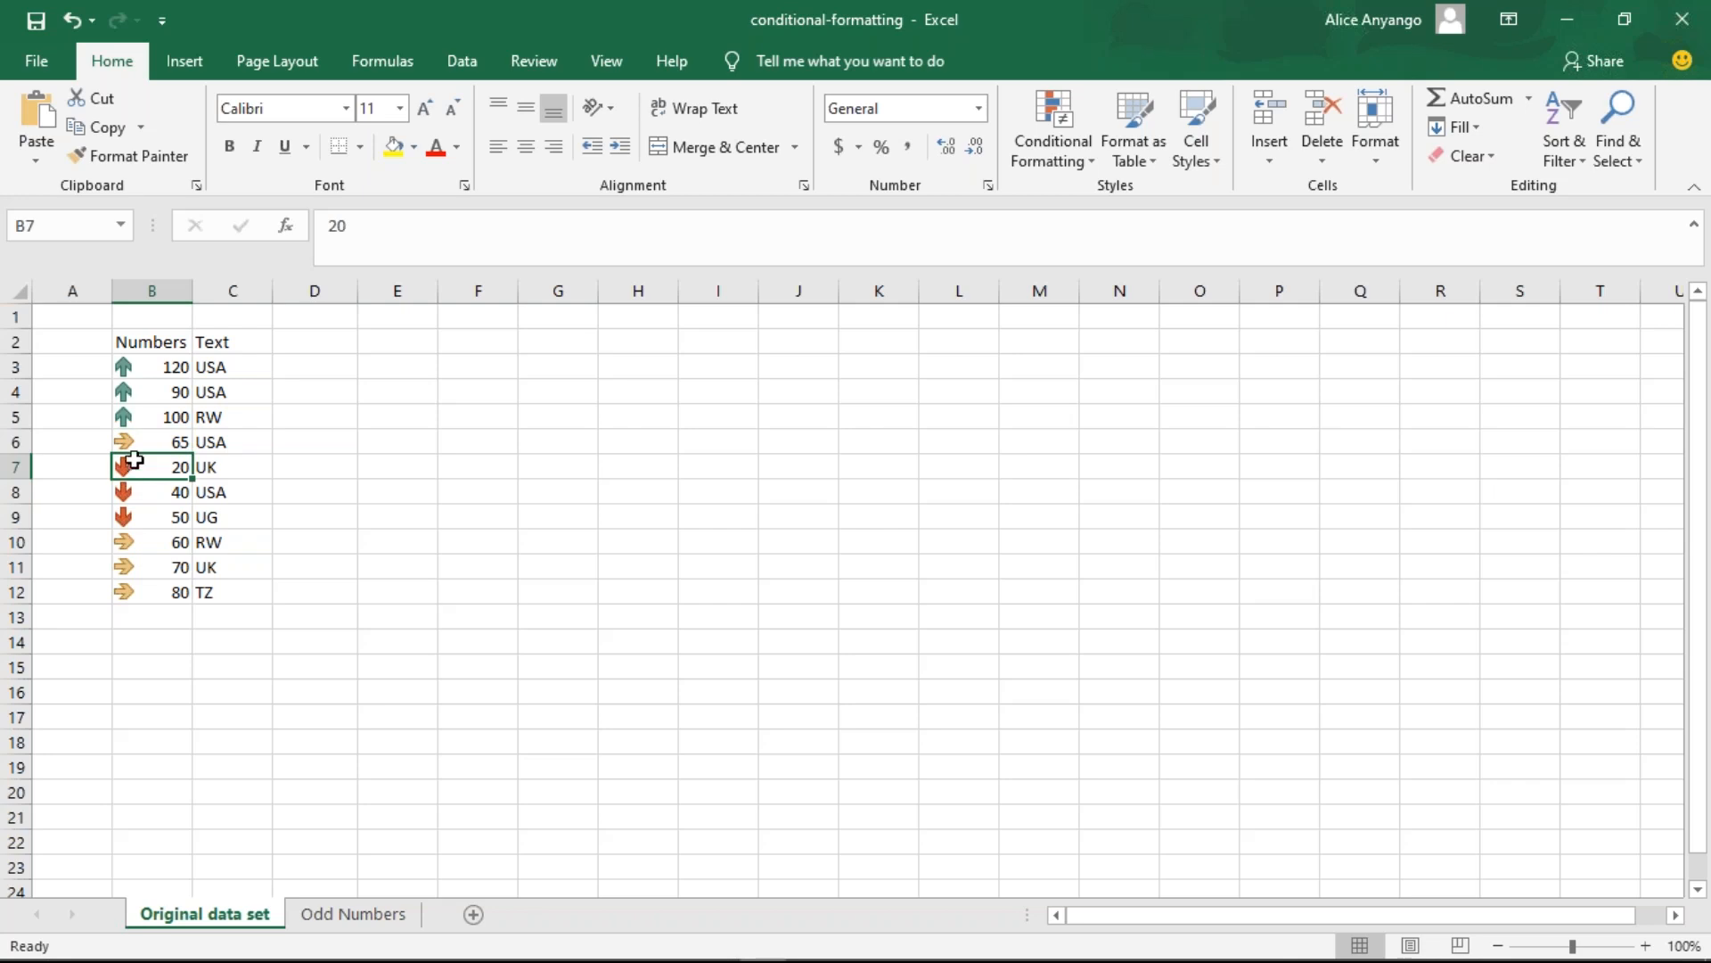
left_click(136, 370)
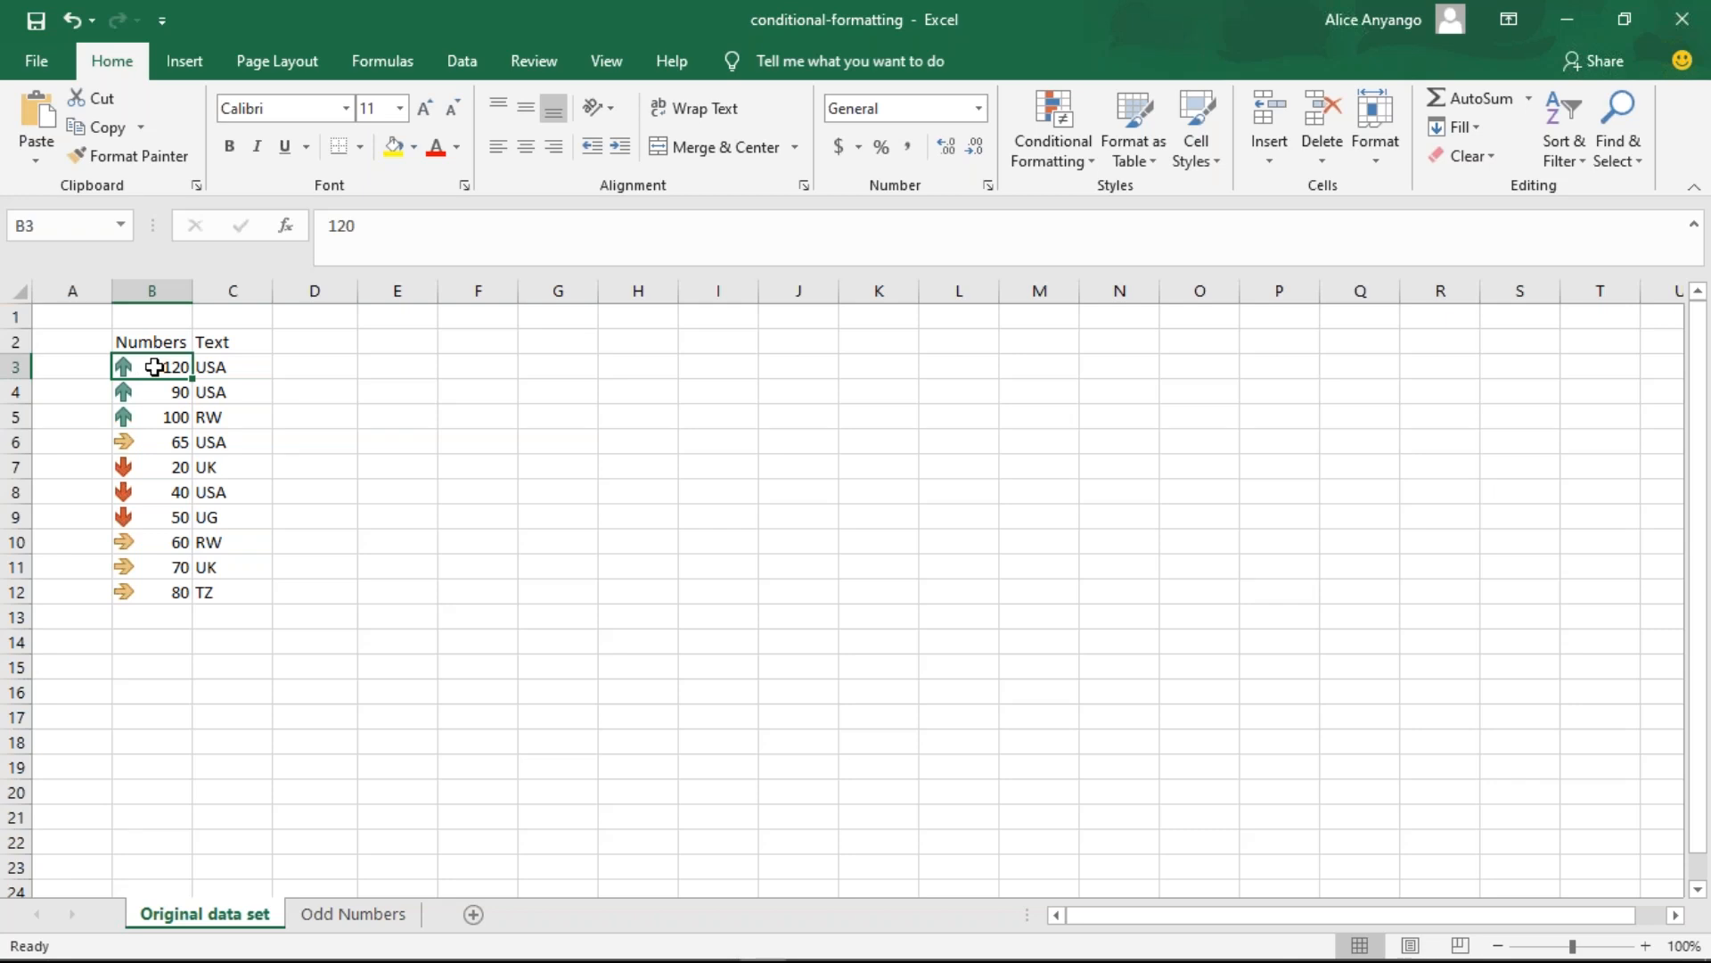
- Clear the icon set from the numbers by removing the conditional formatting rules from the entire sheet
left_click(1068, 125)
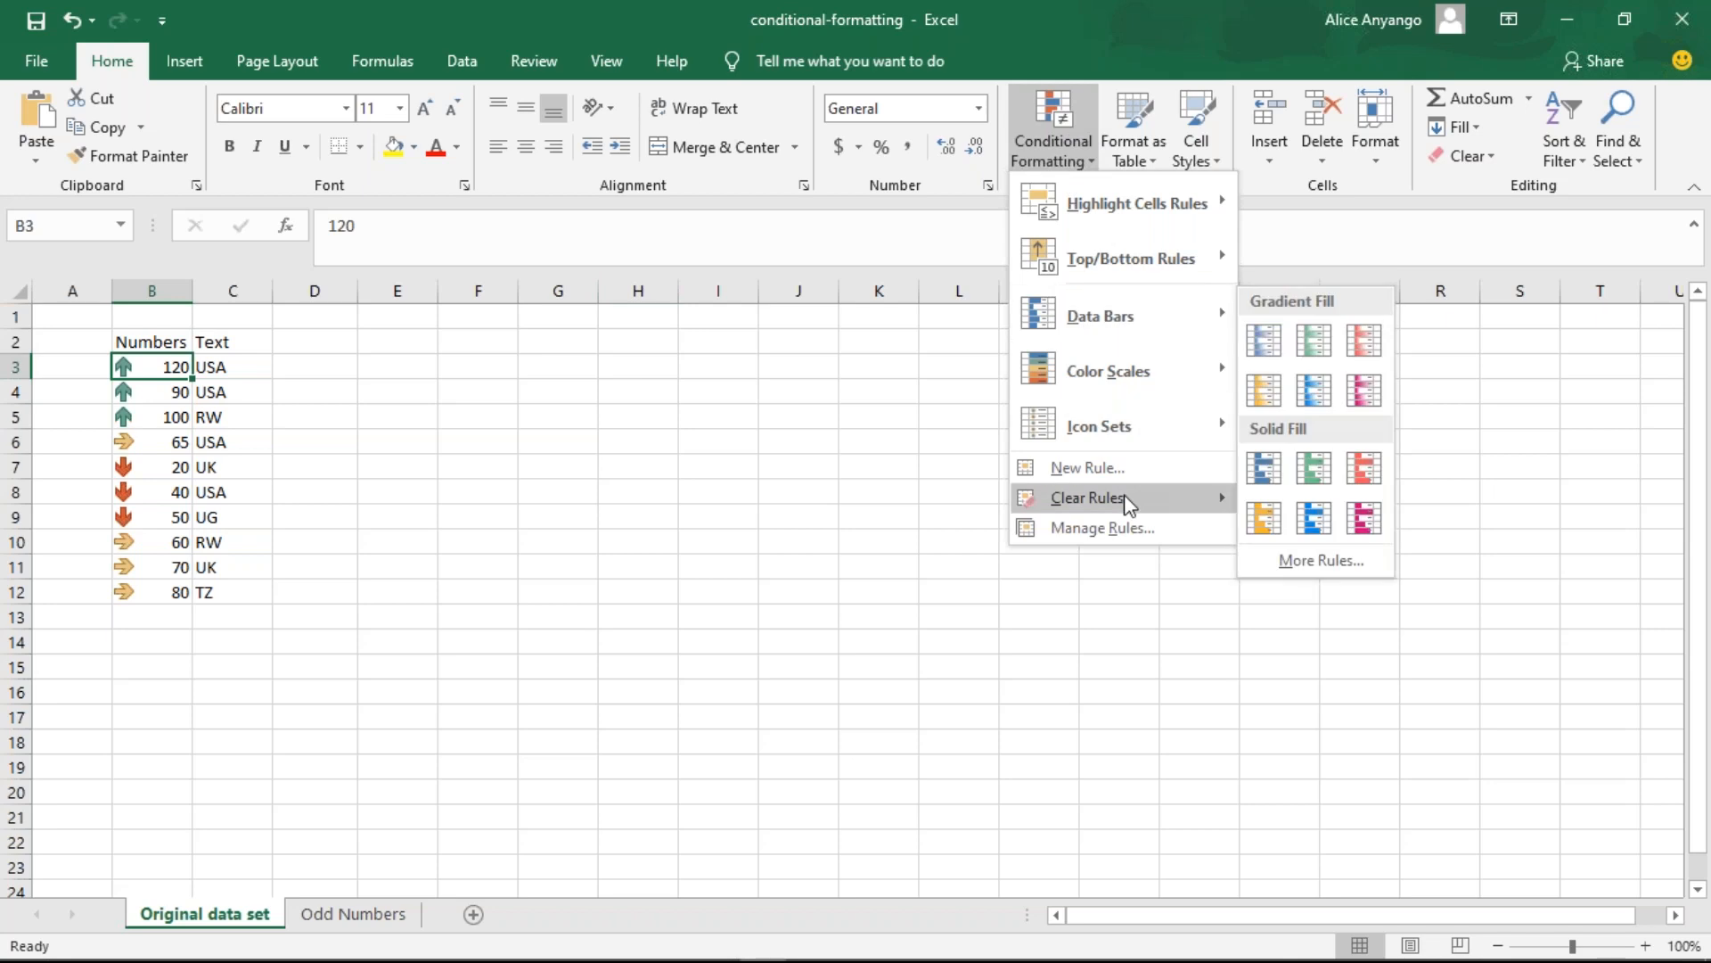
mouse_move(1126, 492)
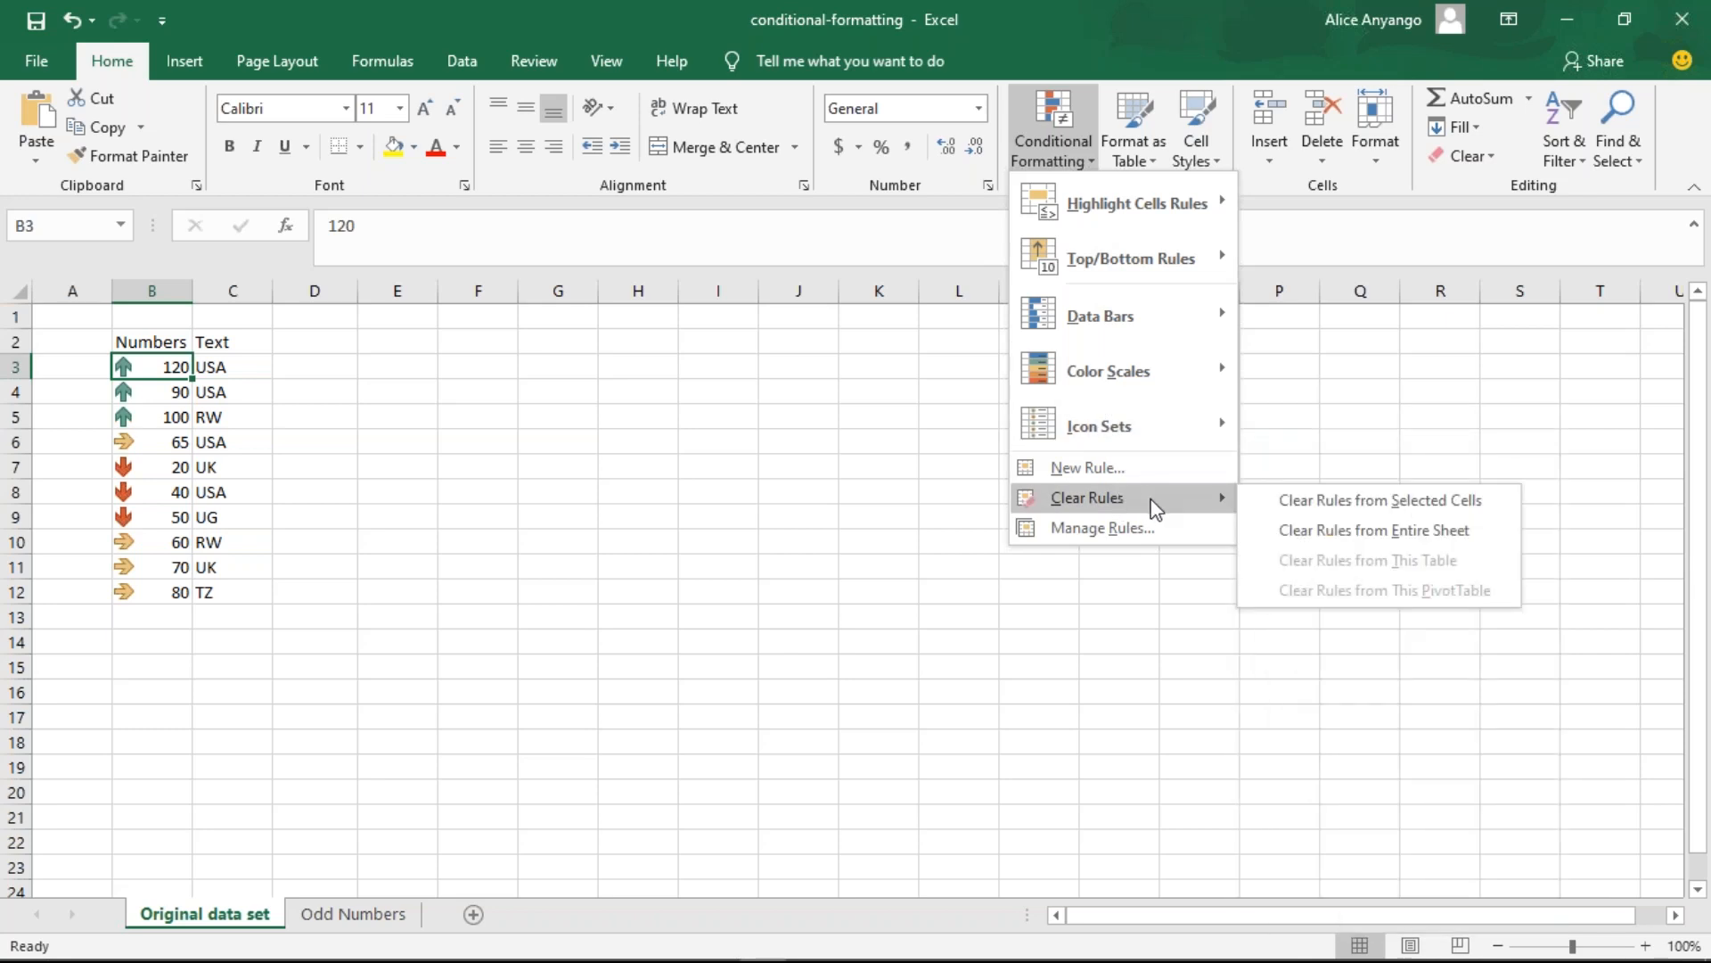
left_click(1335, 541)
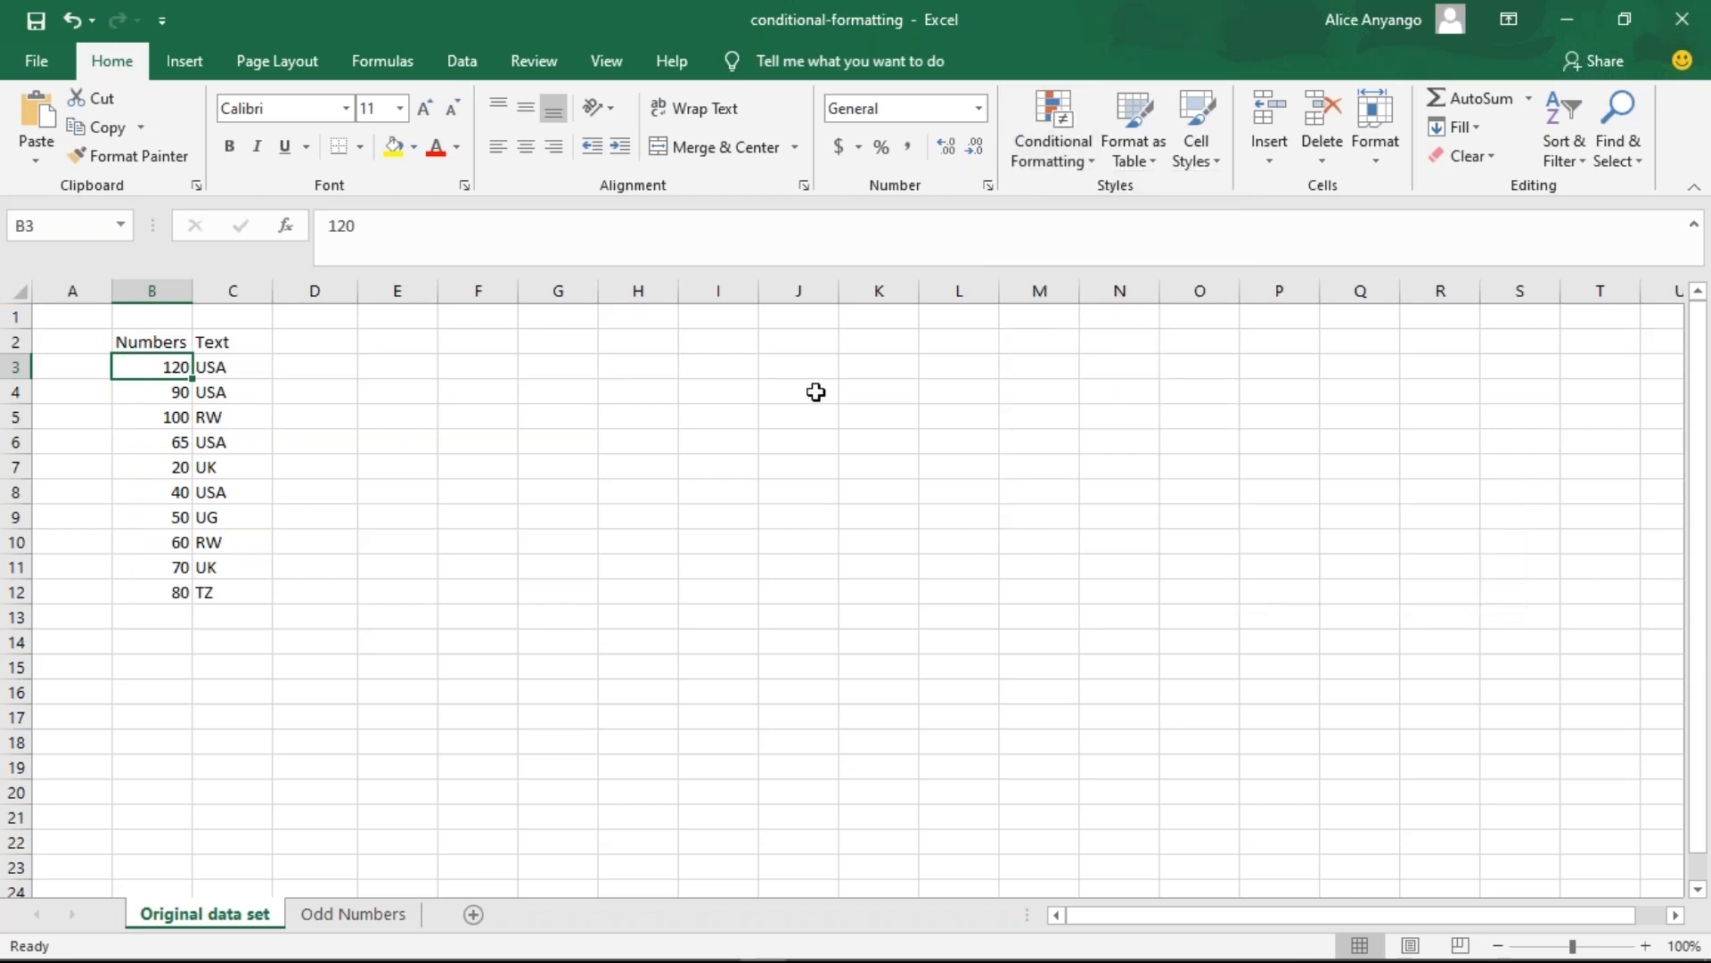
left_click(721, 603)
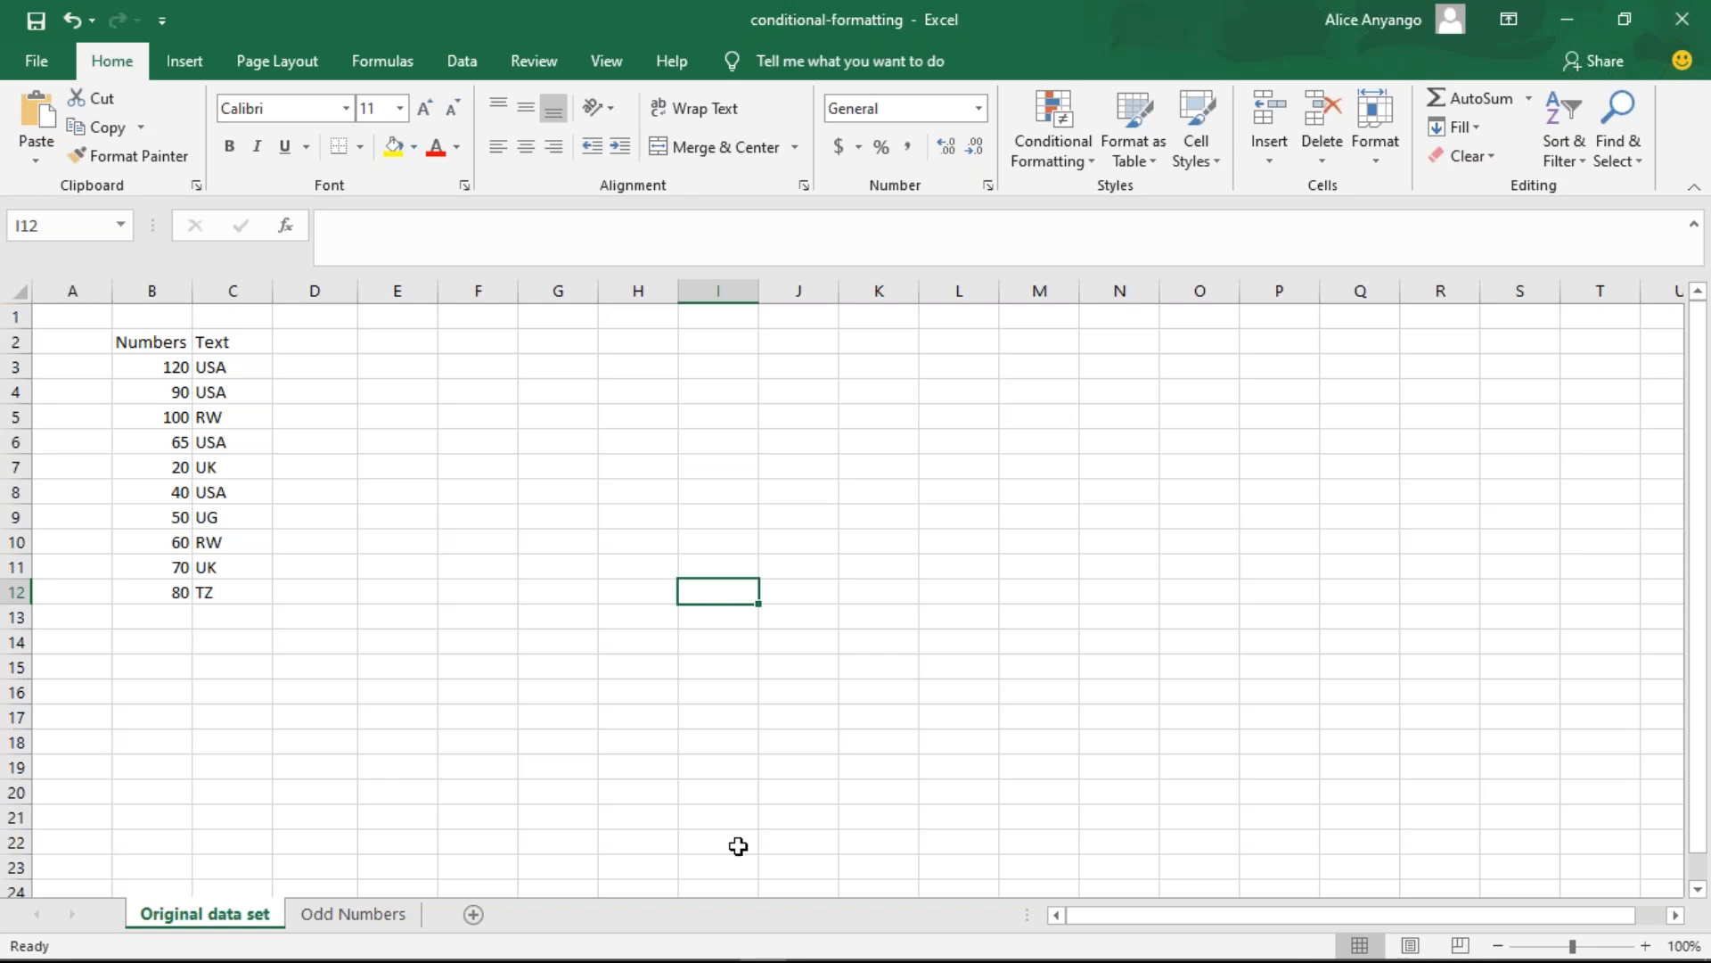
- Switch to the PowerPoint course presentation and view the Icon Sets slide
mouse_move(803, 949)
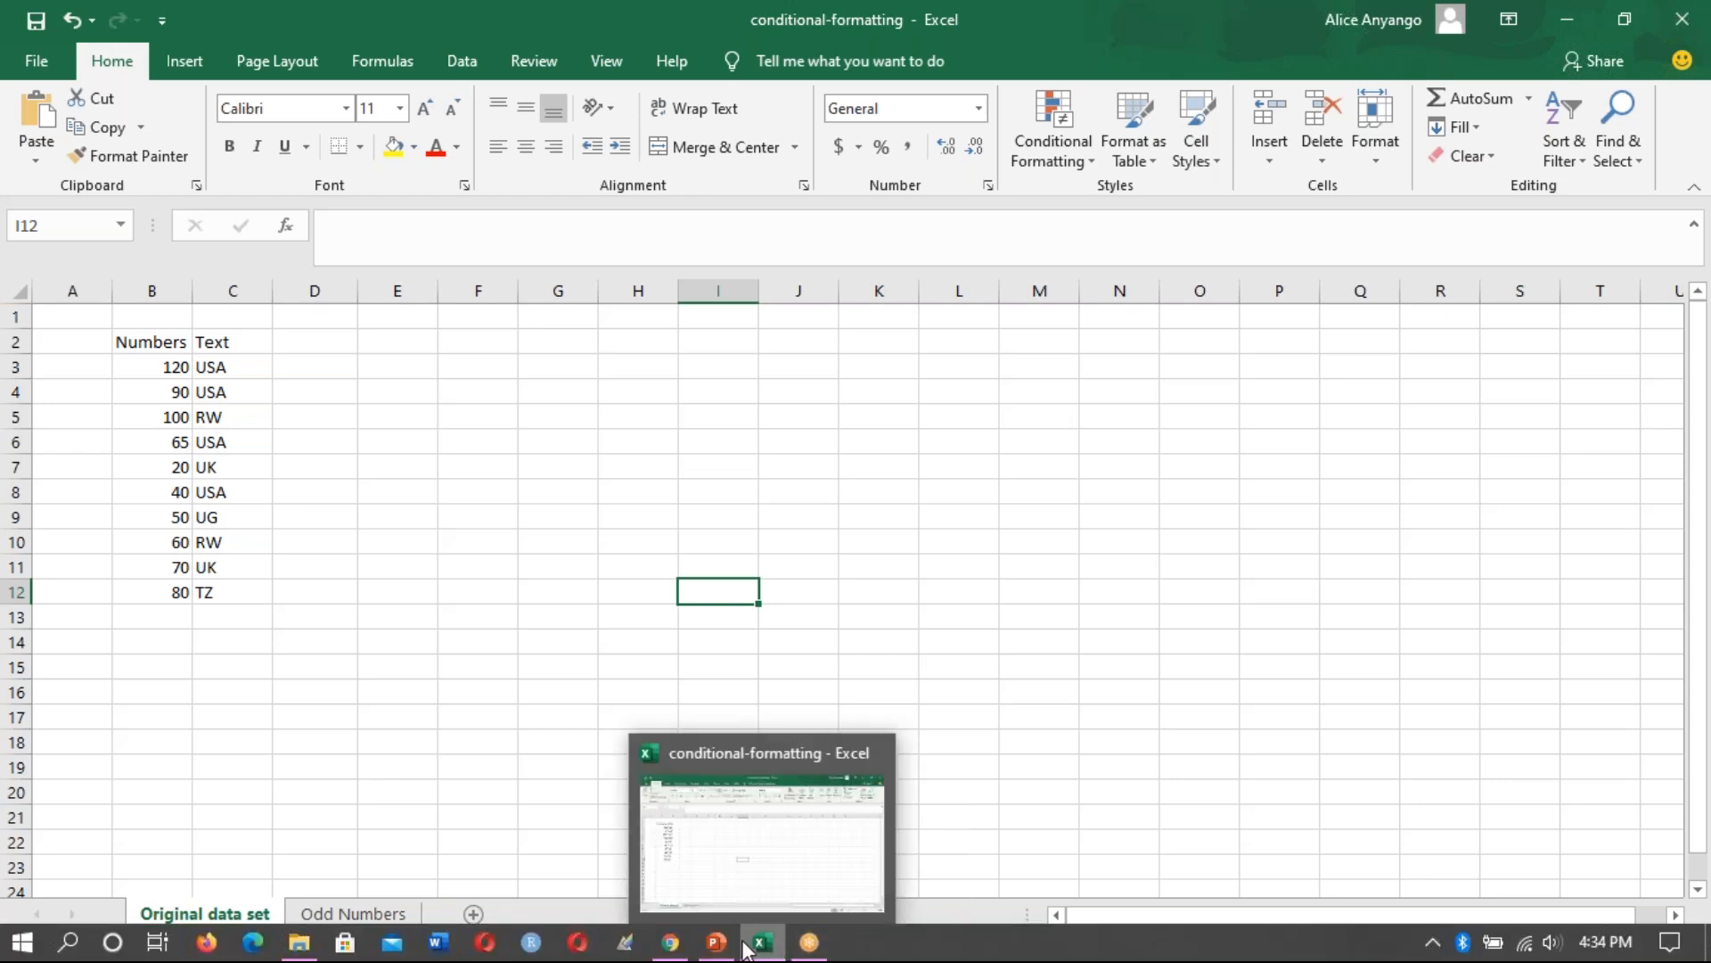
left_click(806, 950)
left_click(716, 942)
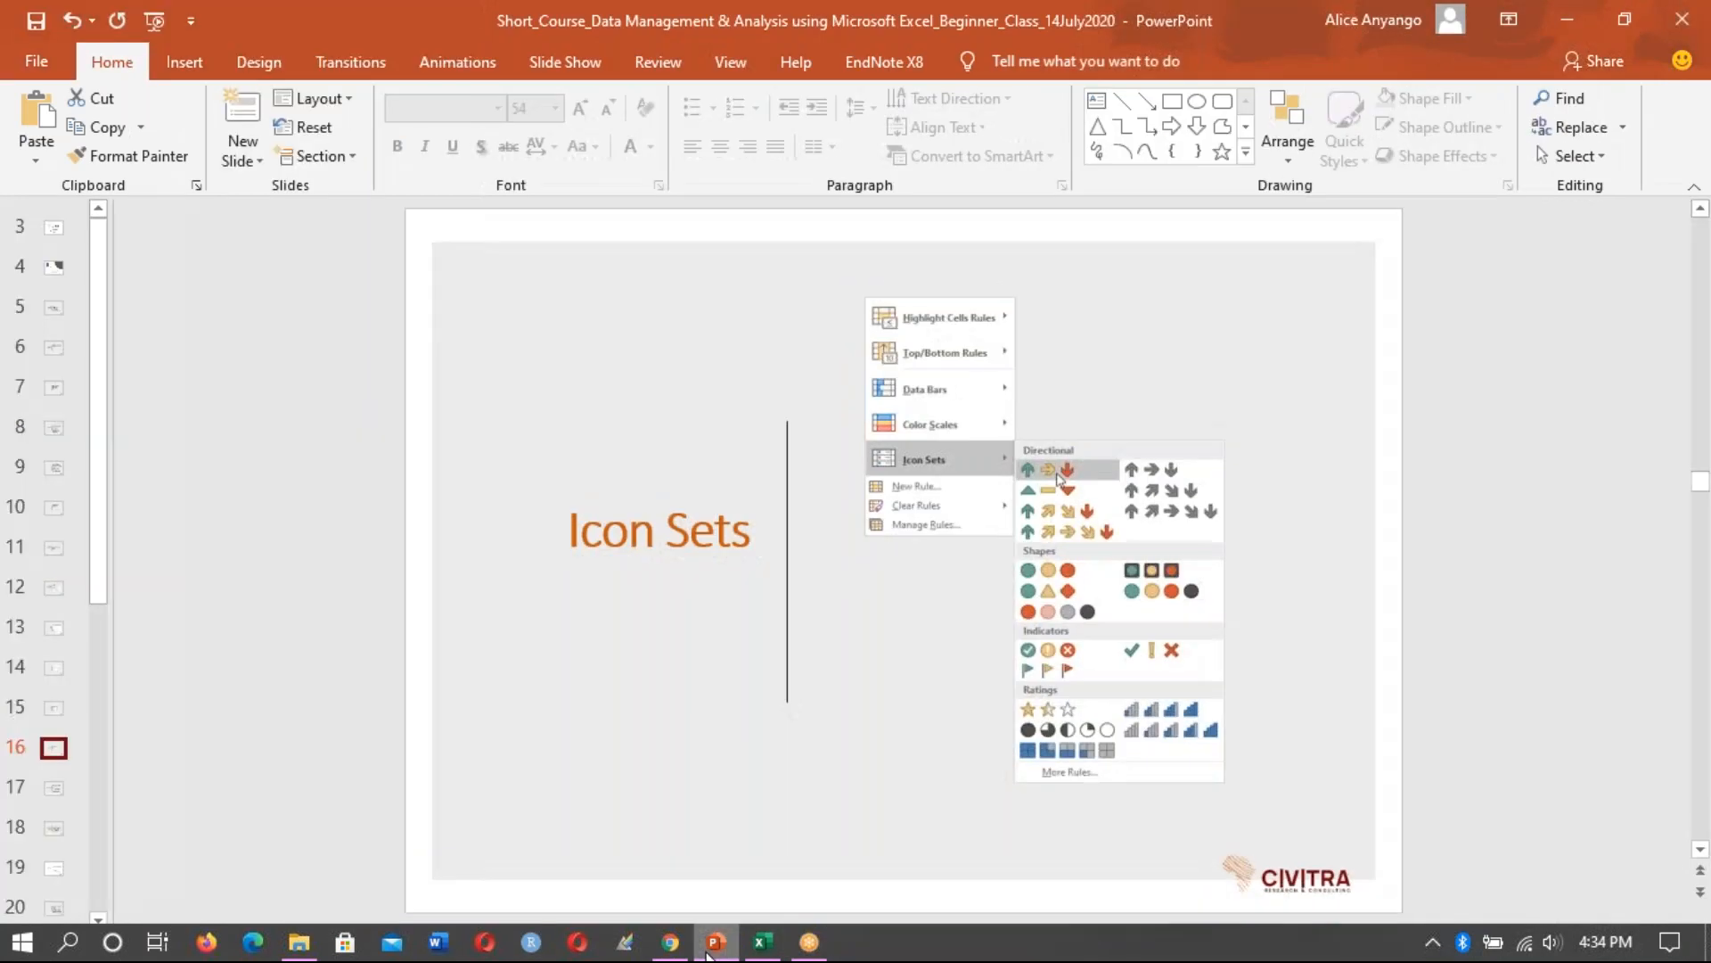
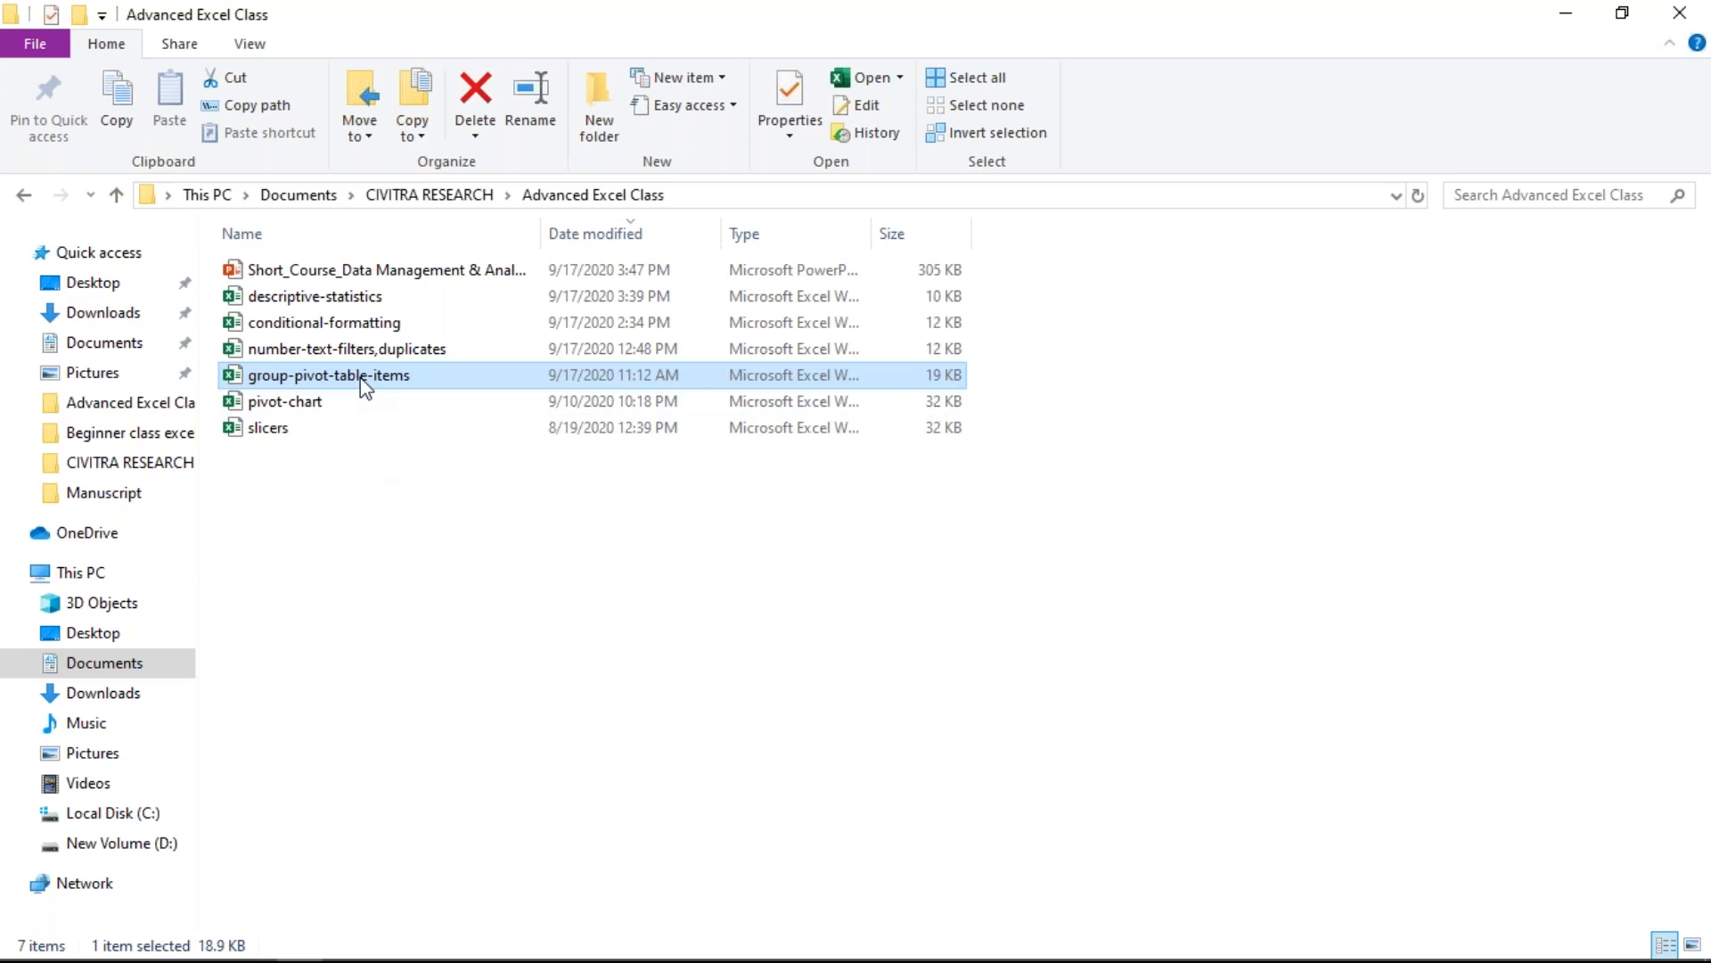
- Open the group-pivot-table-items workbook from the Advanced Excel Class folder
left_click(361, 376)
left_click(360, 375)
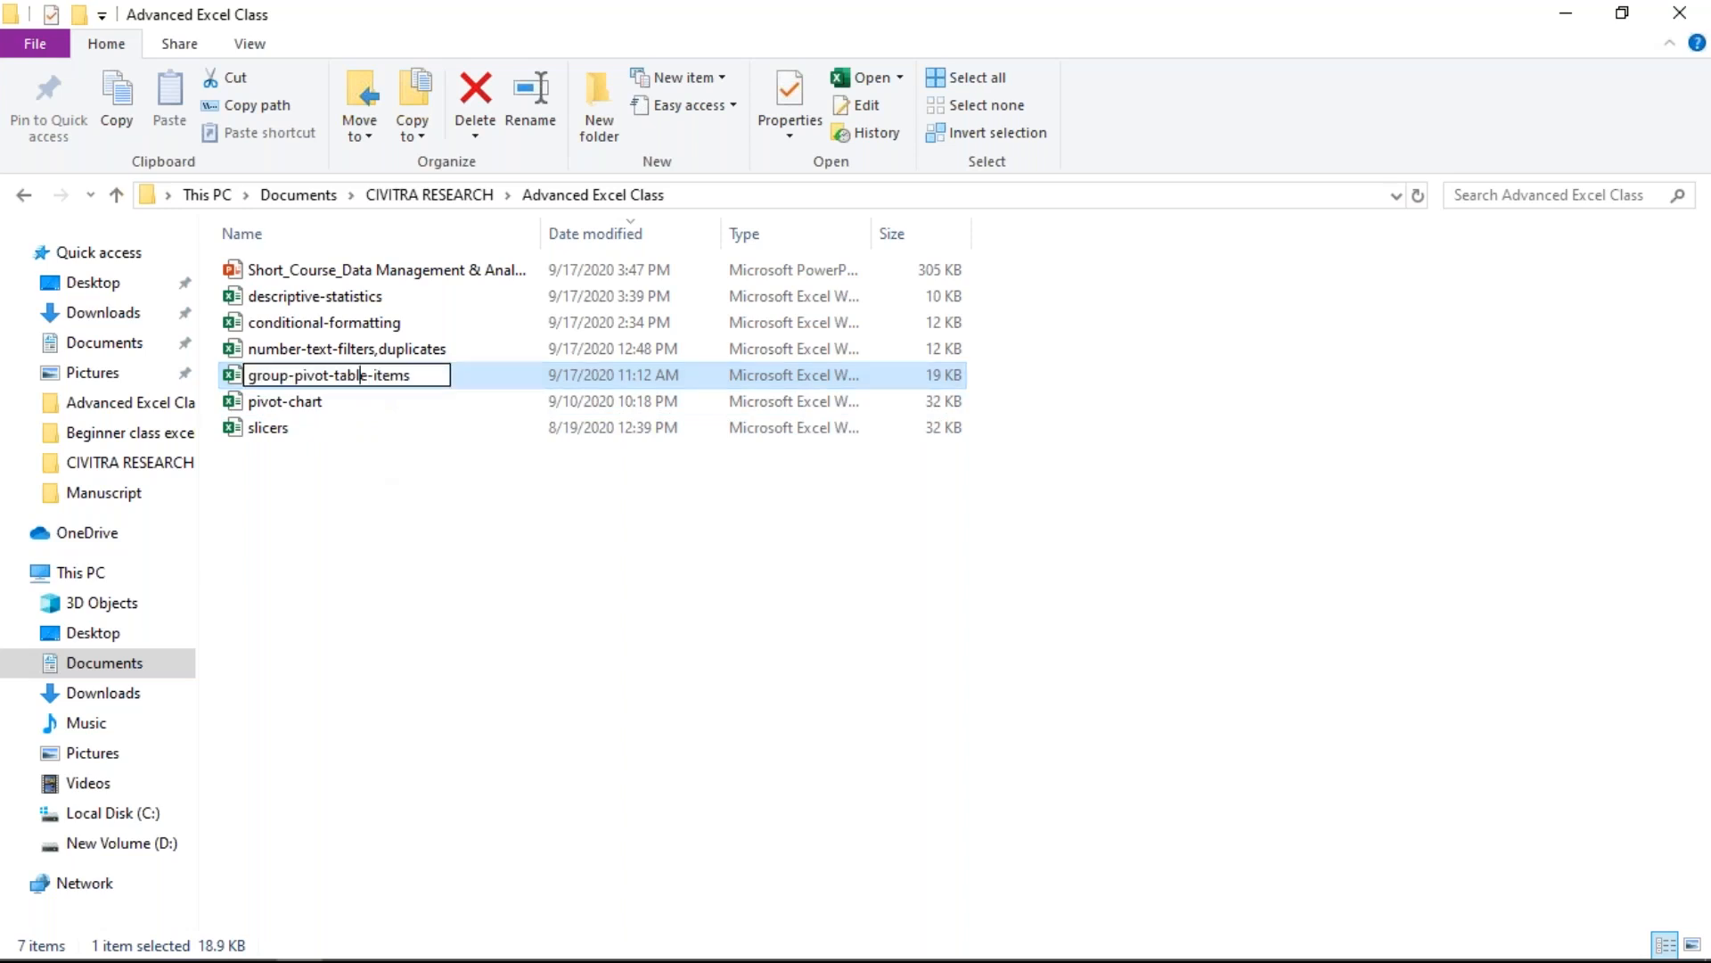
left_click(492, 373)
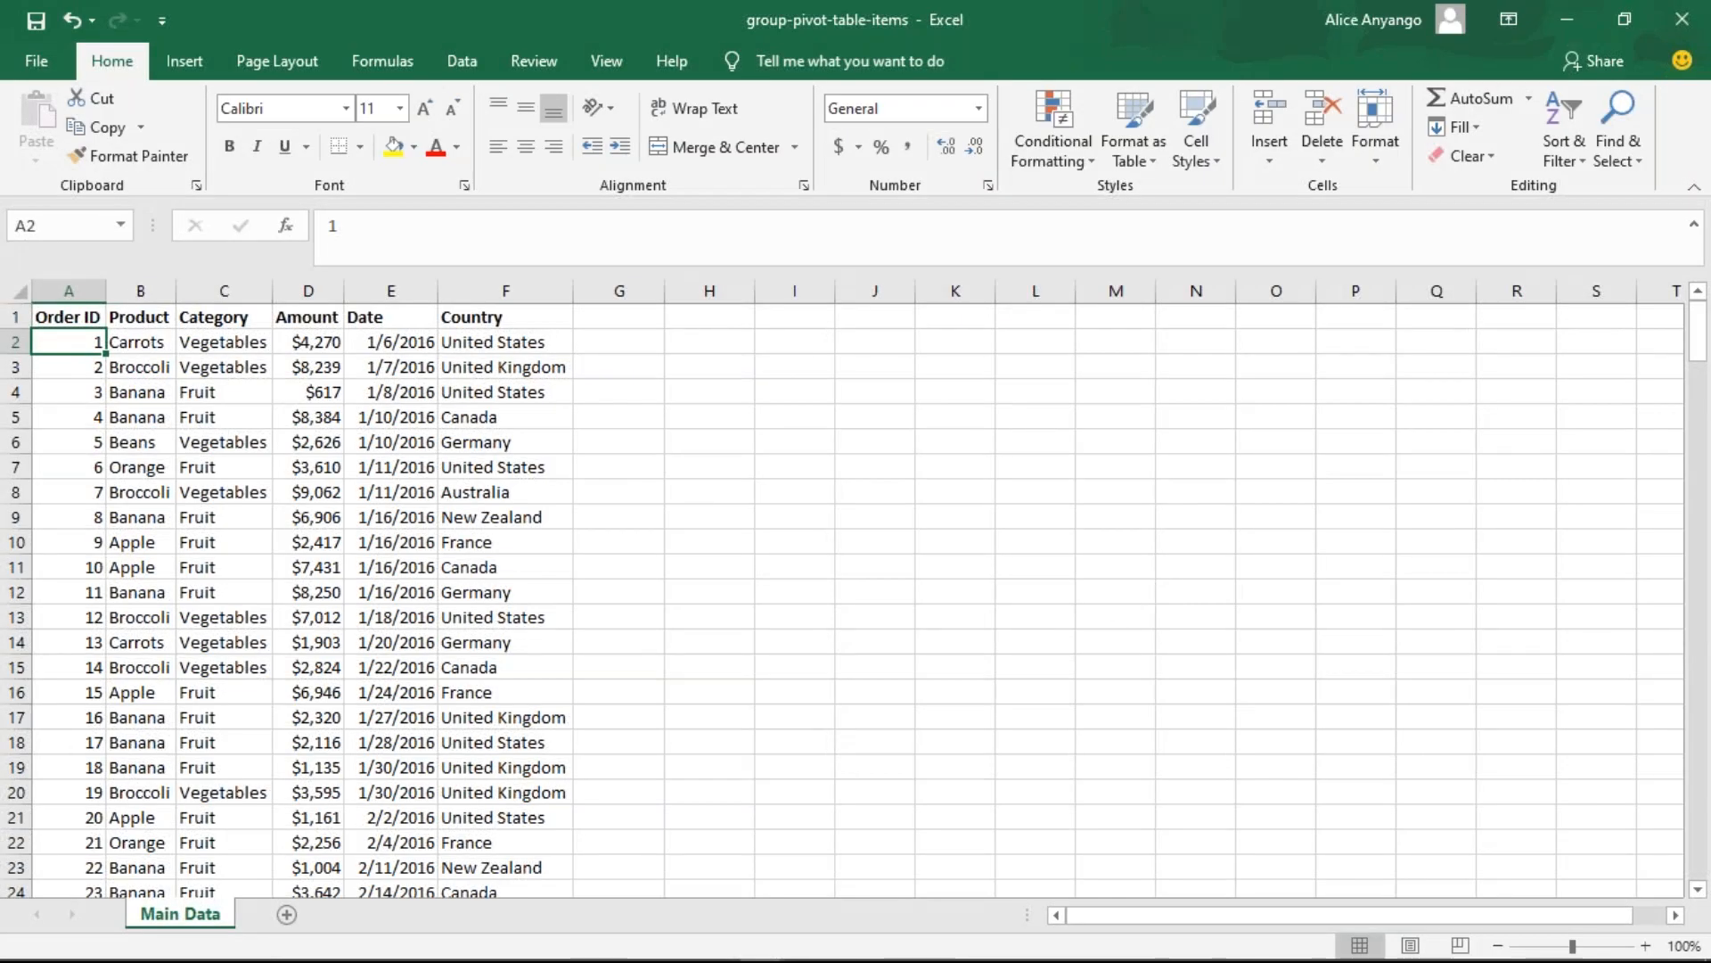
- Close the conditional-formatting workbook without saving its changes, leaving group-pivot-table-items open
mouse_move(765, 949)
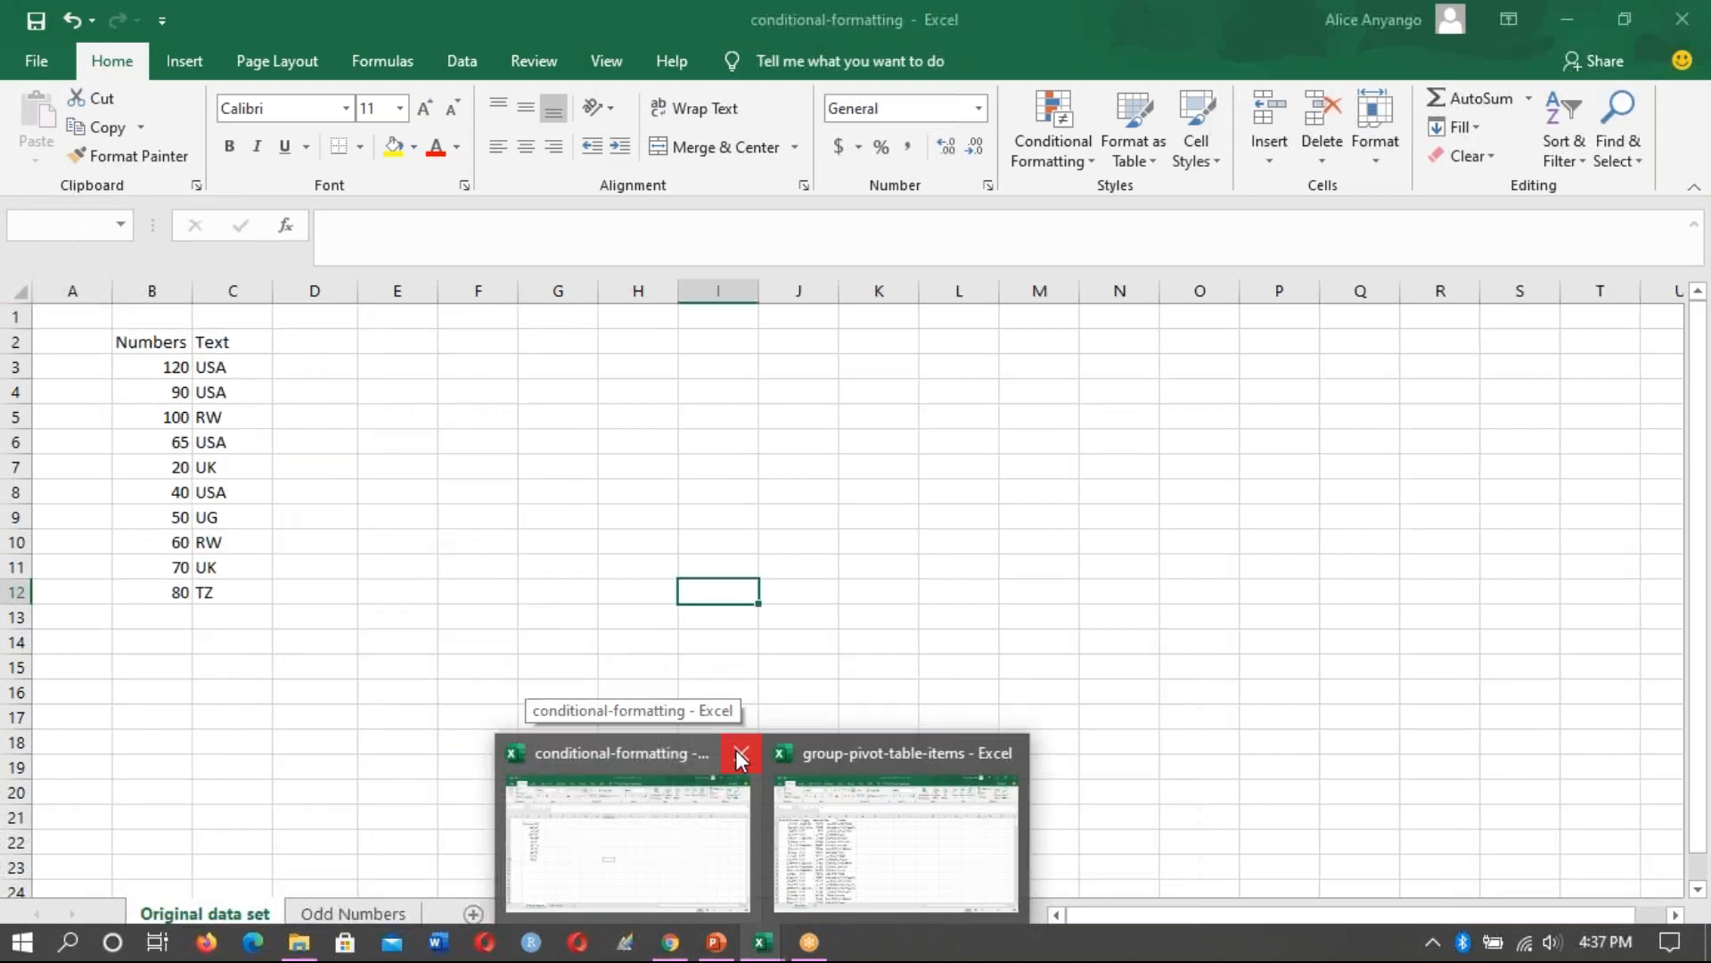
left_click(735, 751)
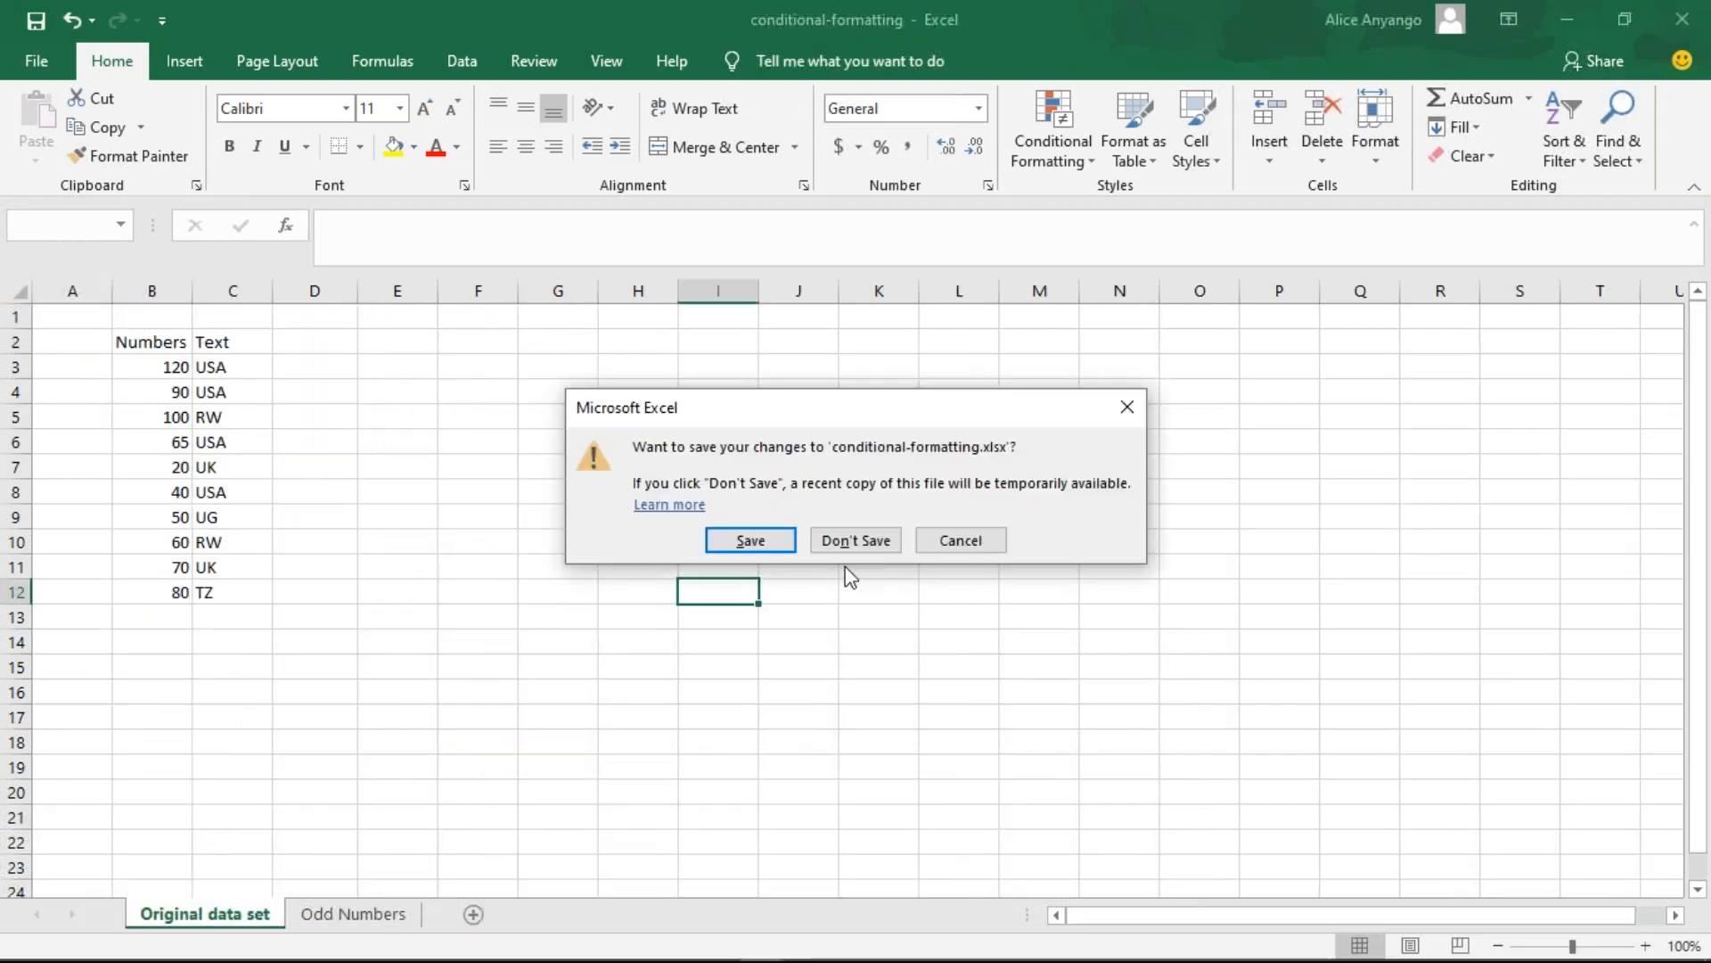
left_click(846, 541)
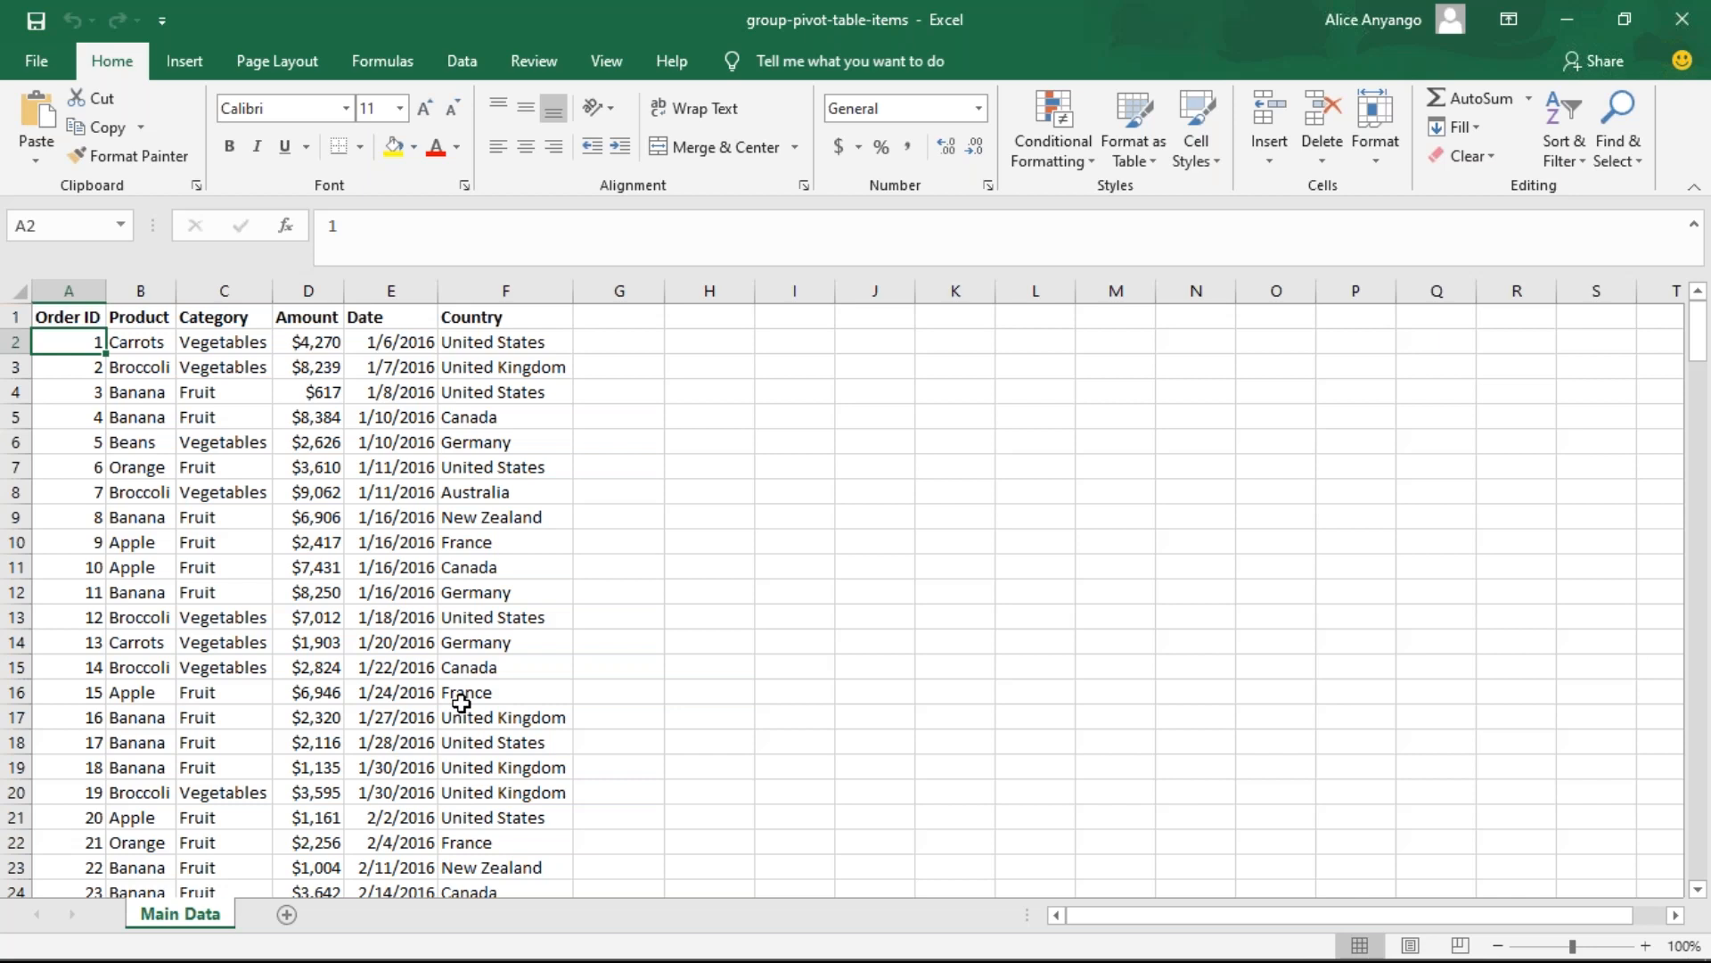
- Create a PivotTable on a new worksheet from the Main Data range A1:F214
left_click(130, 342)
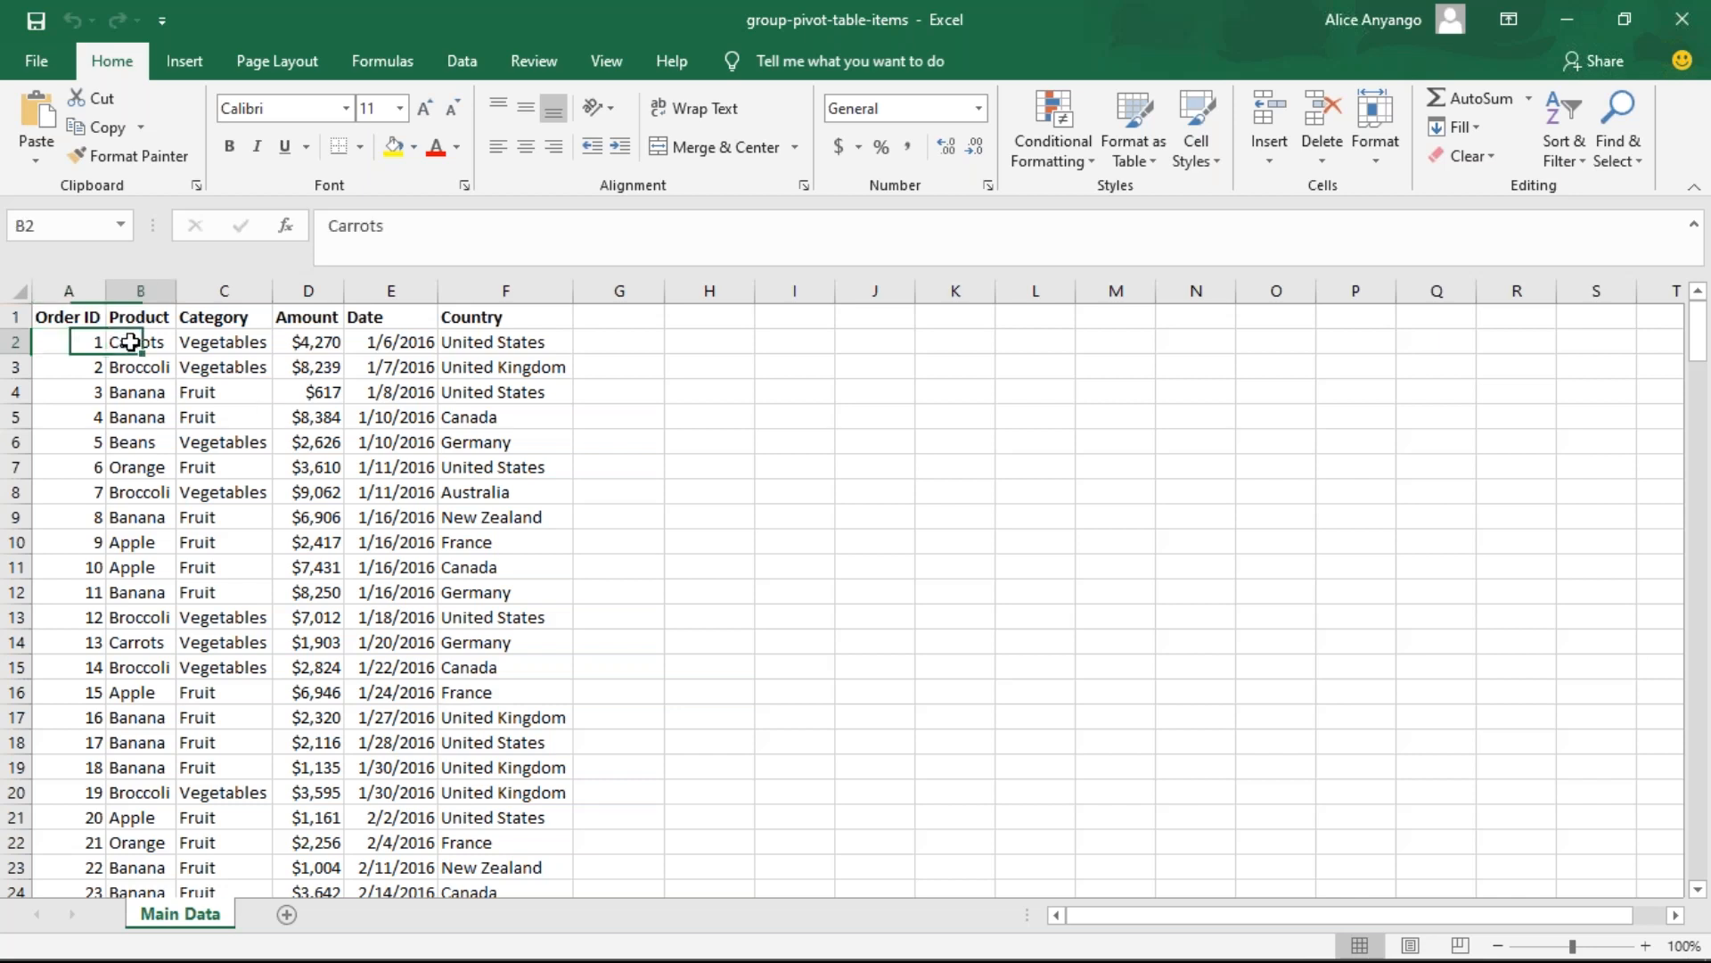
left_click(81, 344)
left_click(148, 344)
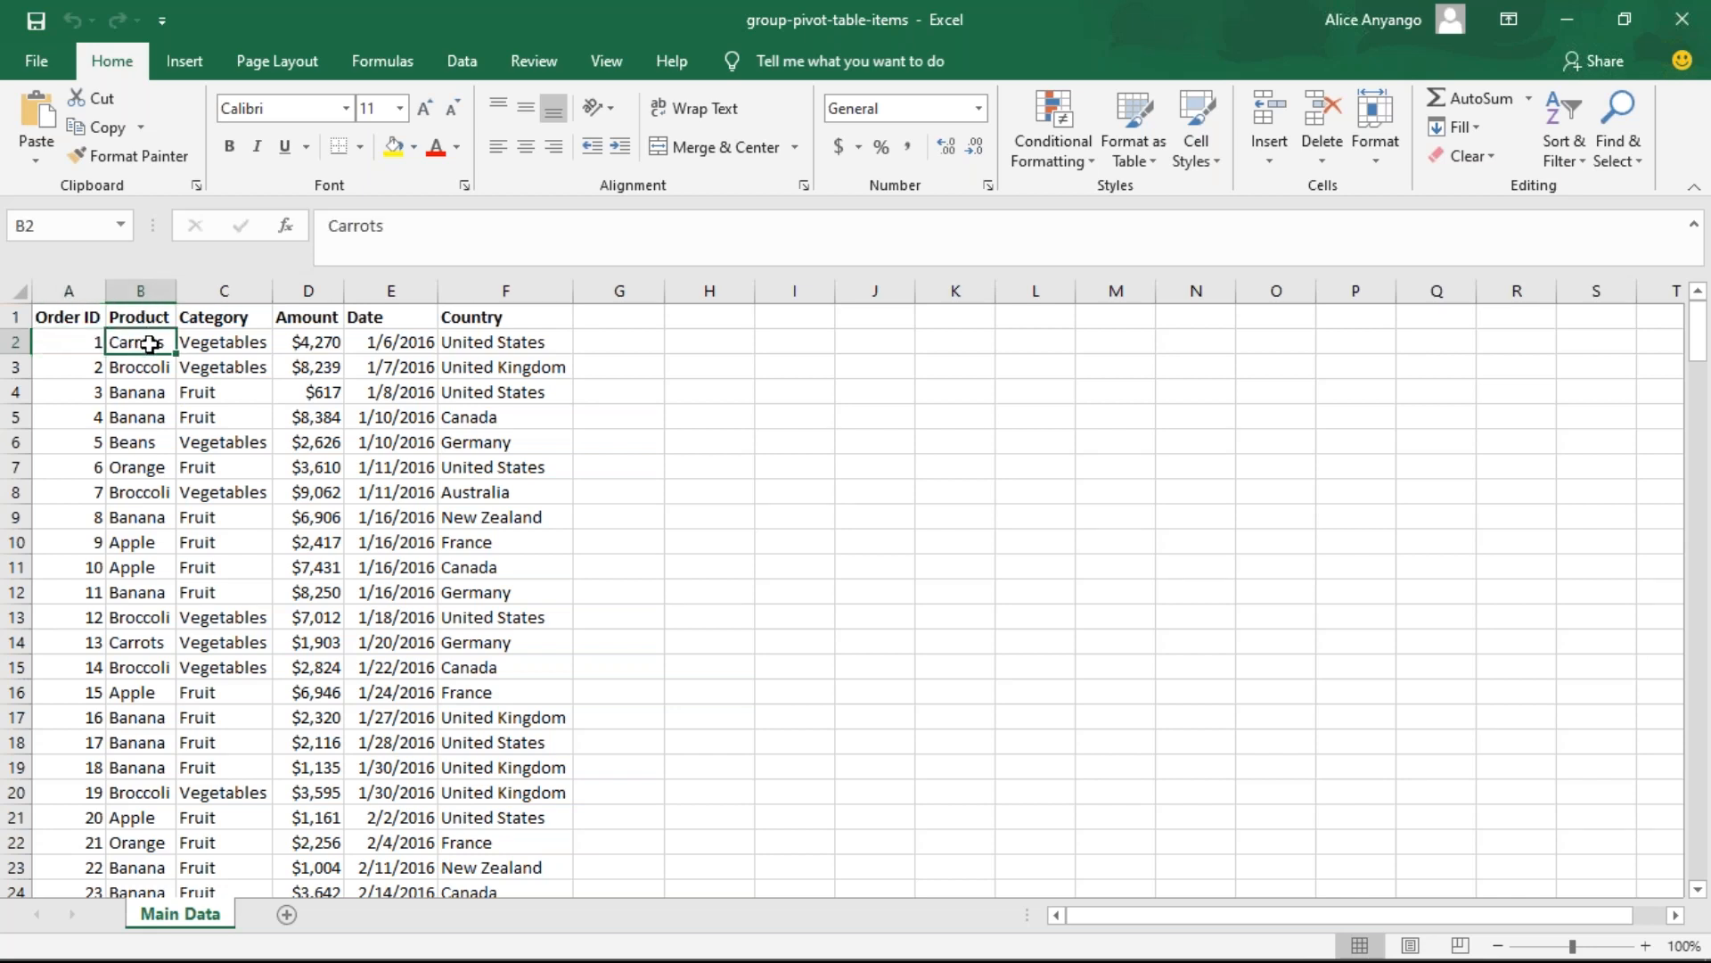
left_click(77, 339)
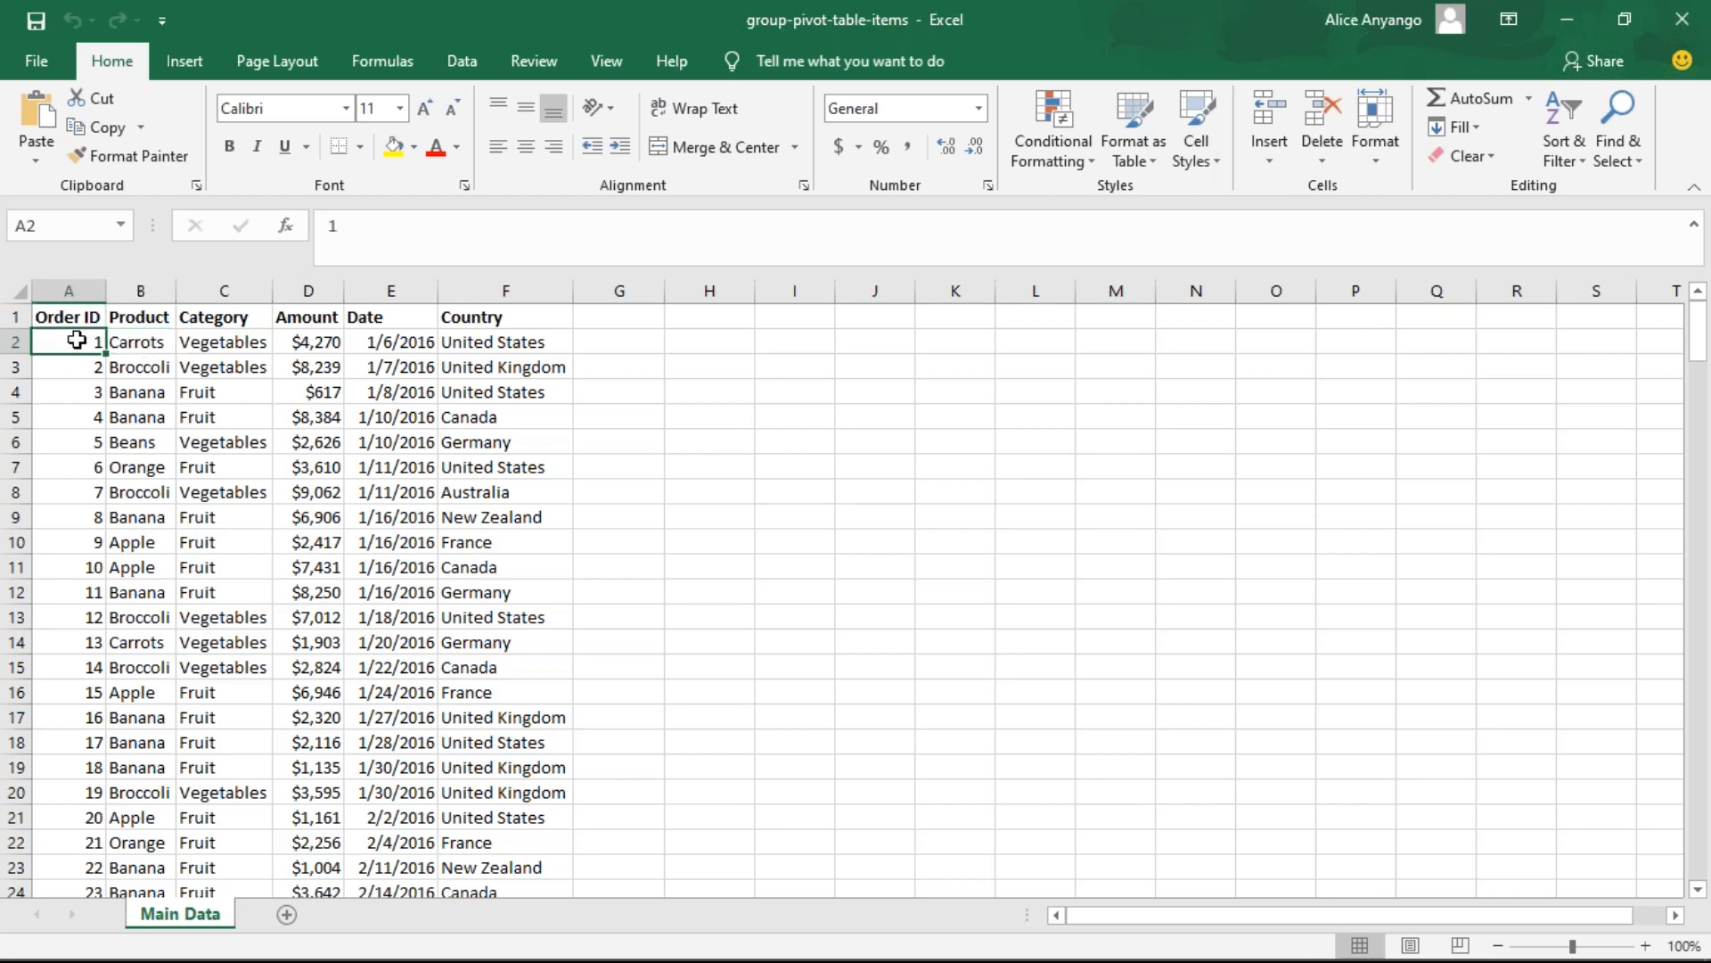
left_click(178, 62)
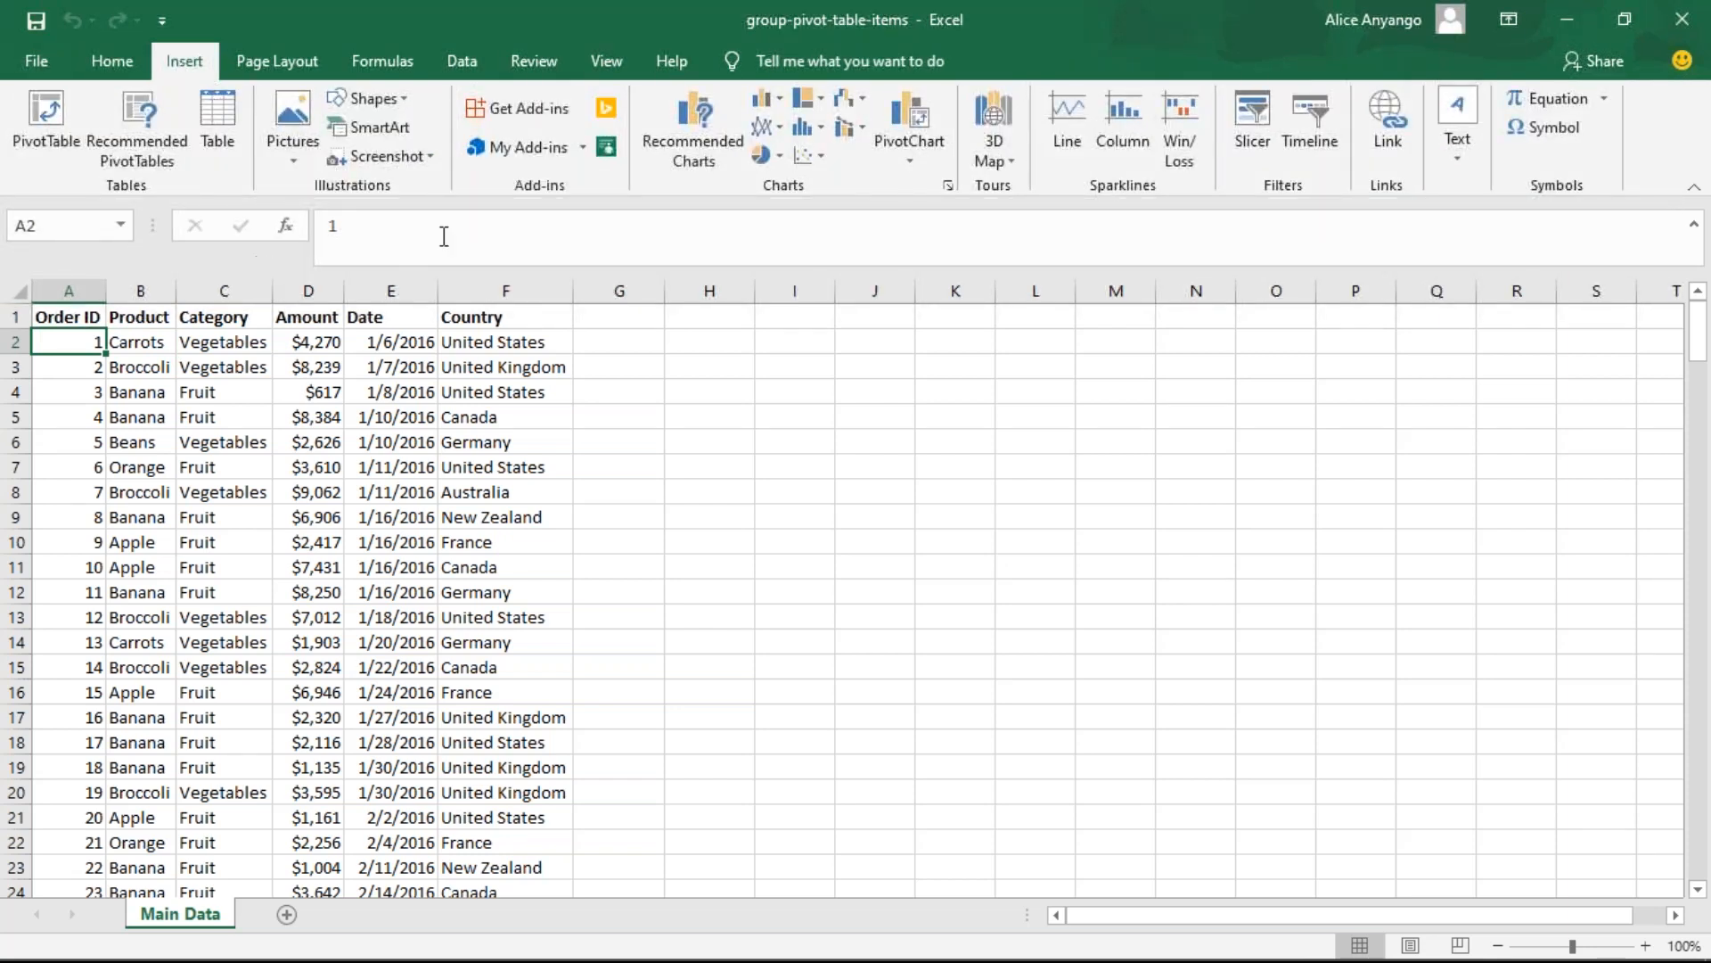
left_click(65, 141)
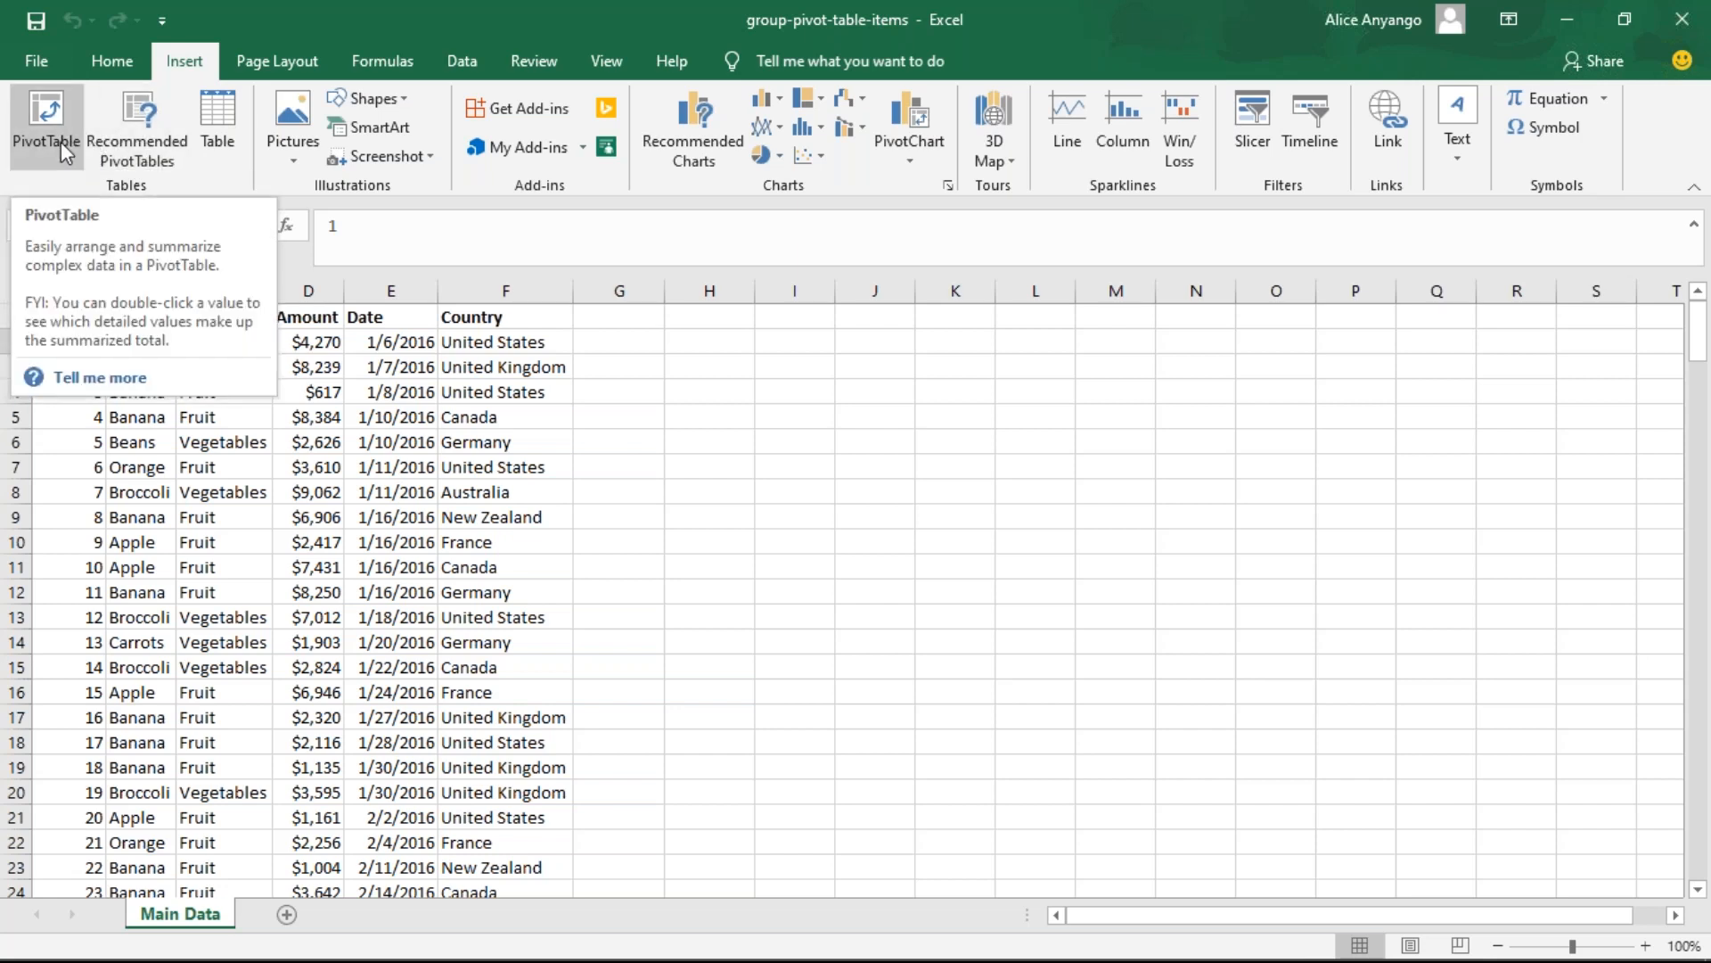
left_click(60, 142)
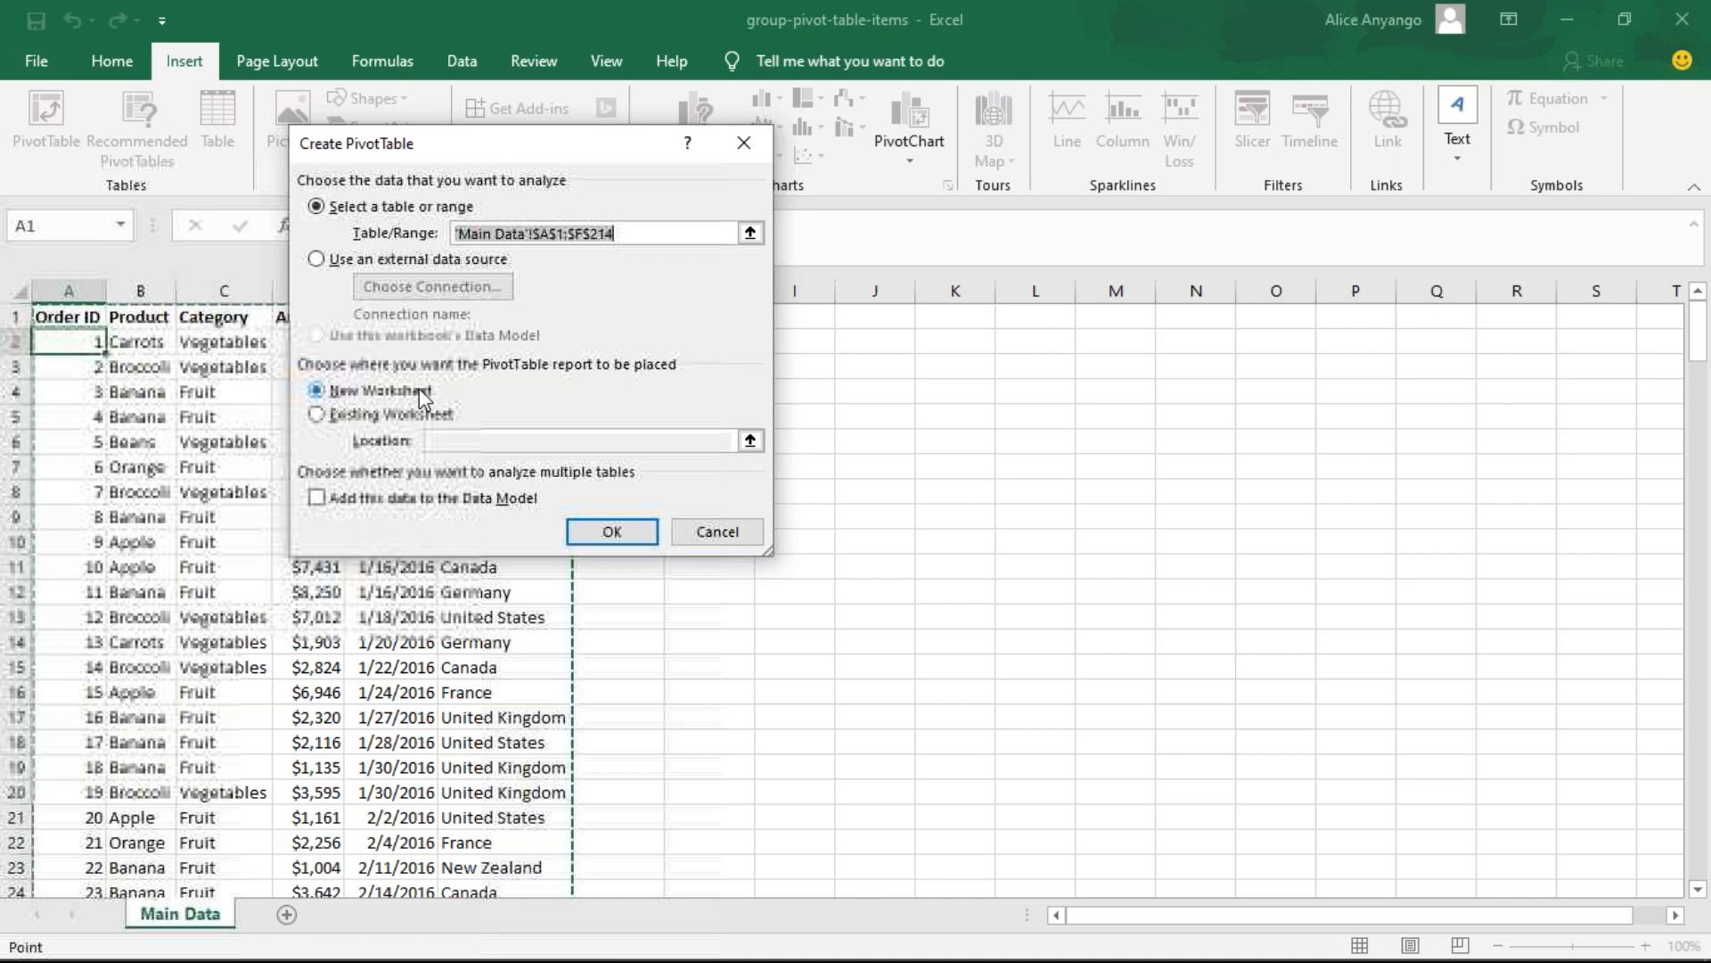
left_click(614, 542)
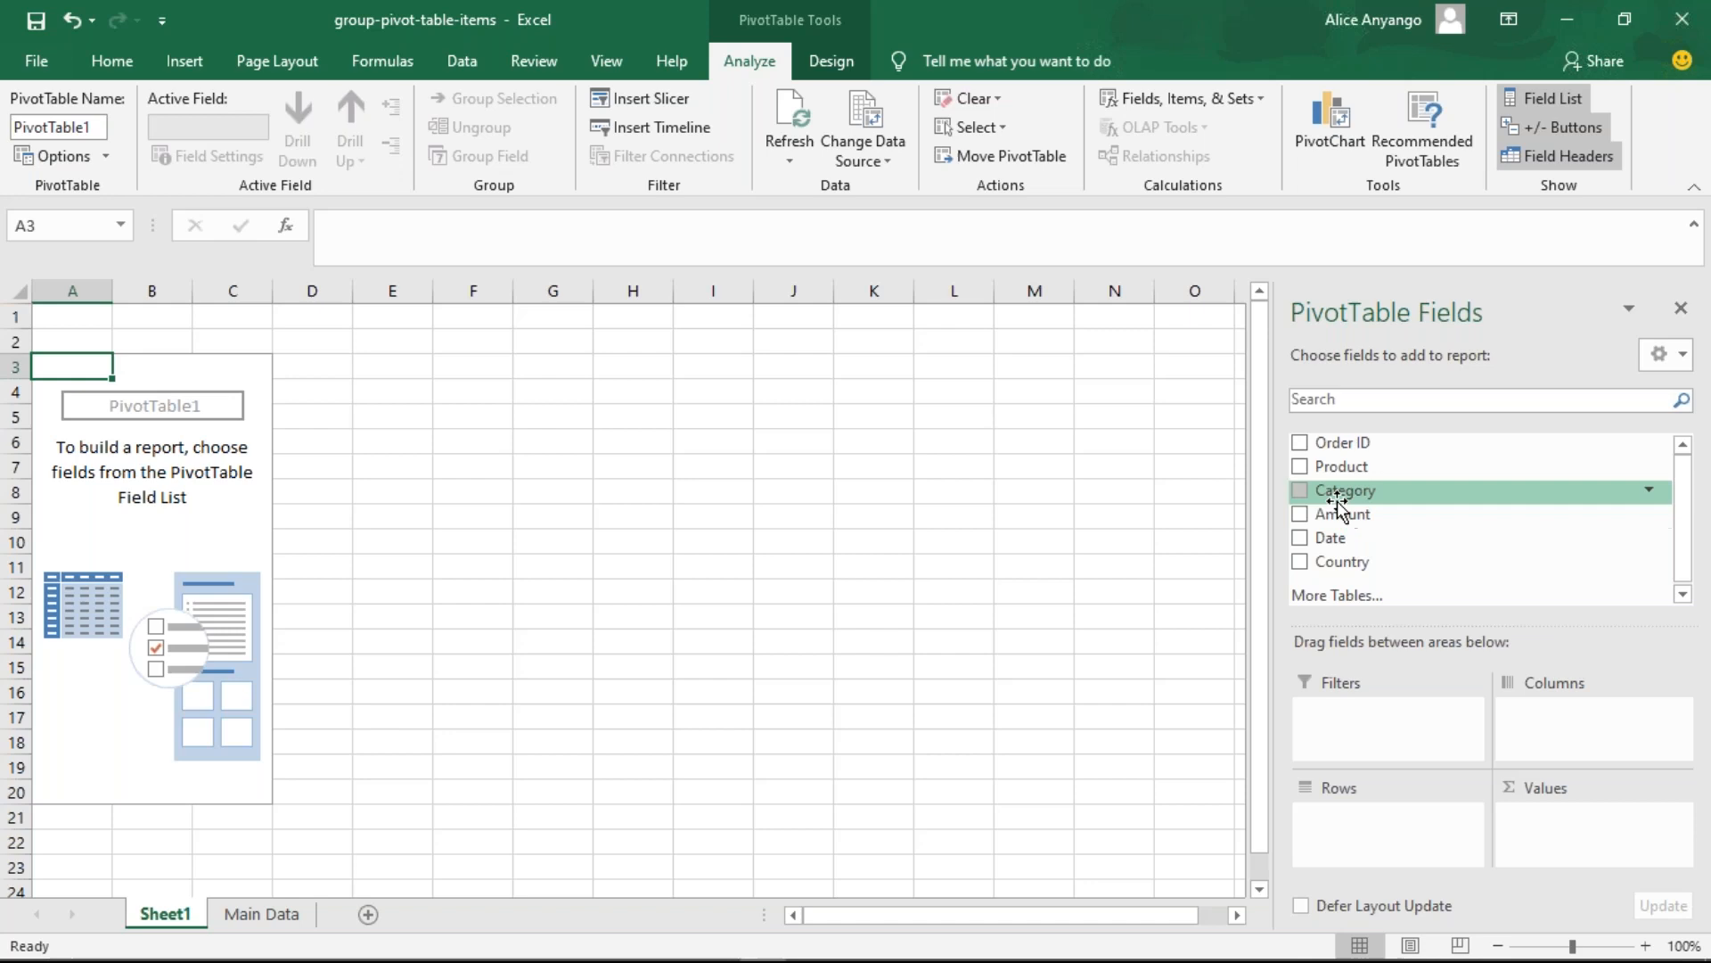
- Build the PivotTable with Product in Rows, Sum of Amount in Values and Country in Filters
left_click(1301, 466)
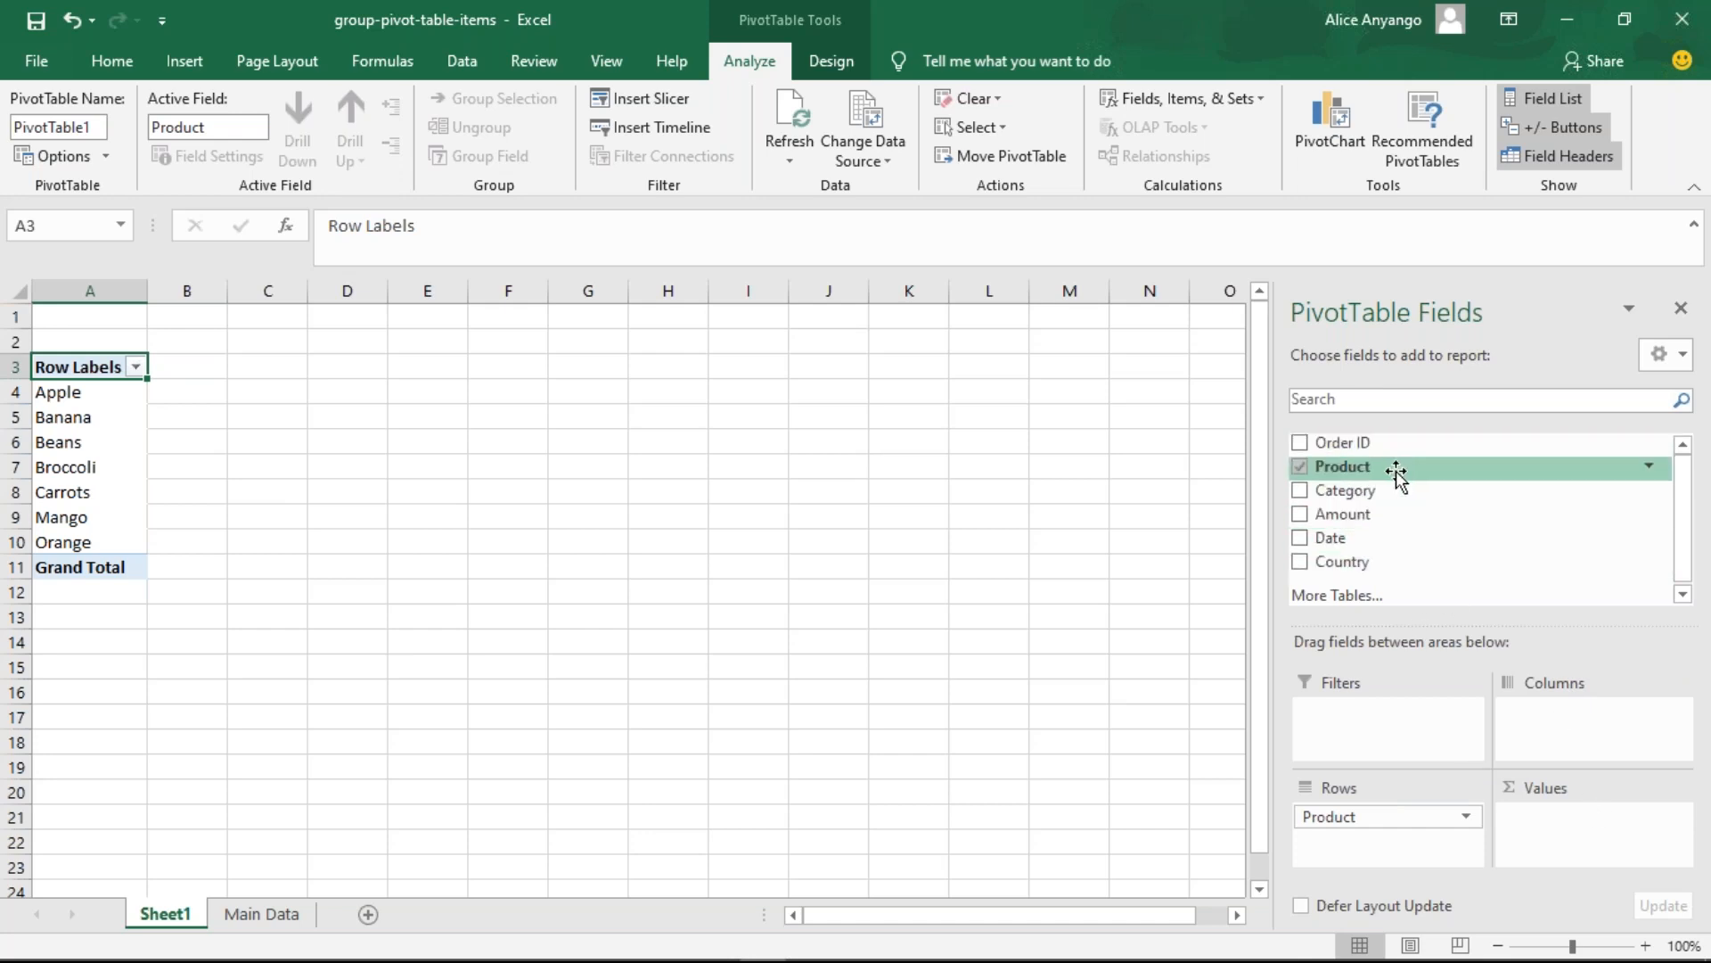
left_click(1300, 514)
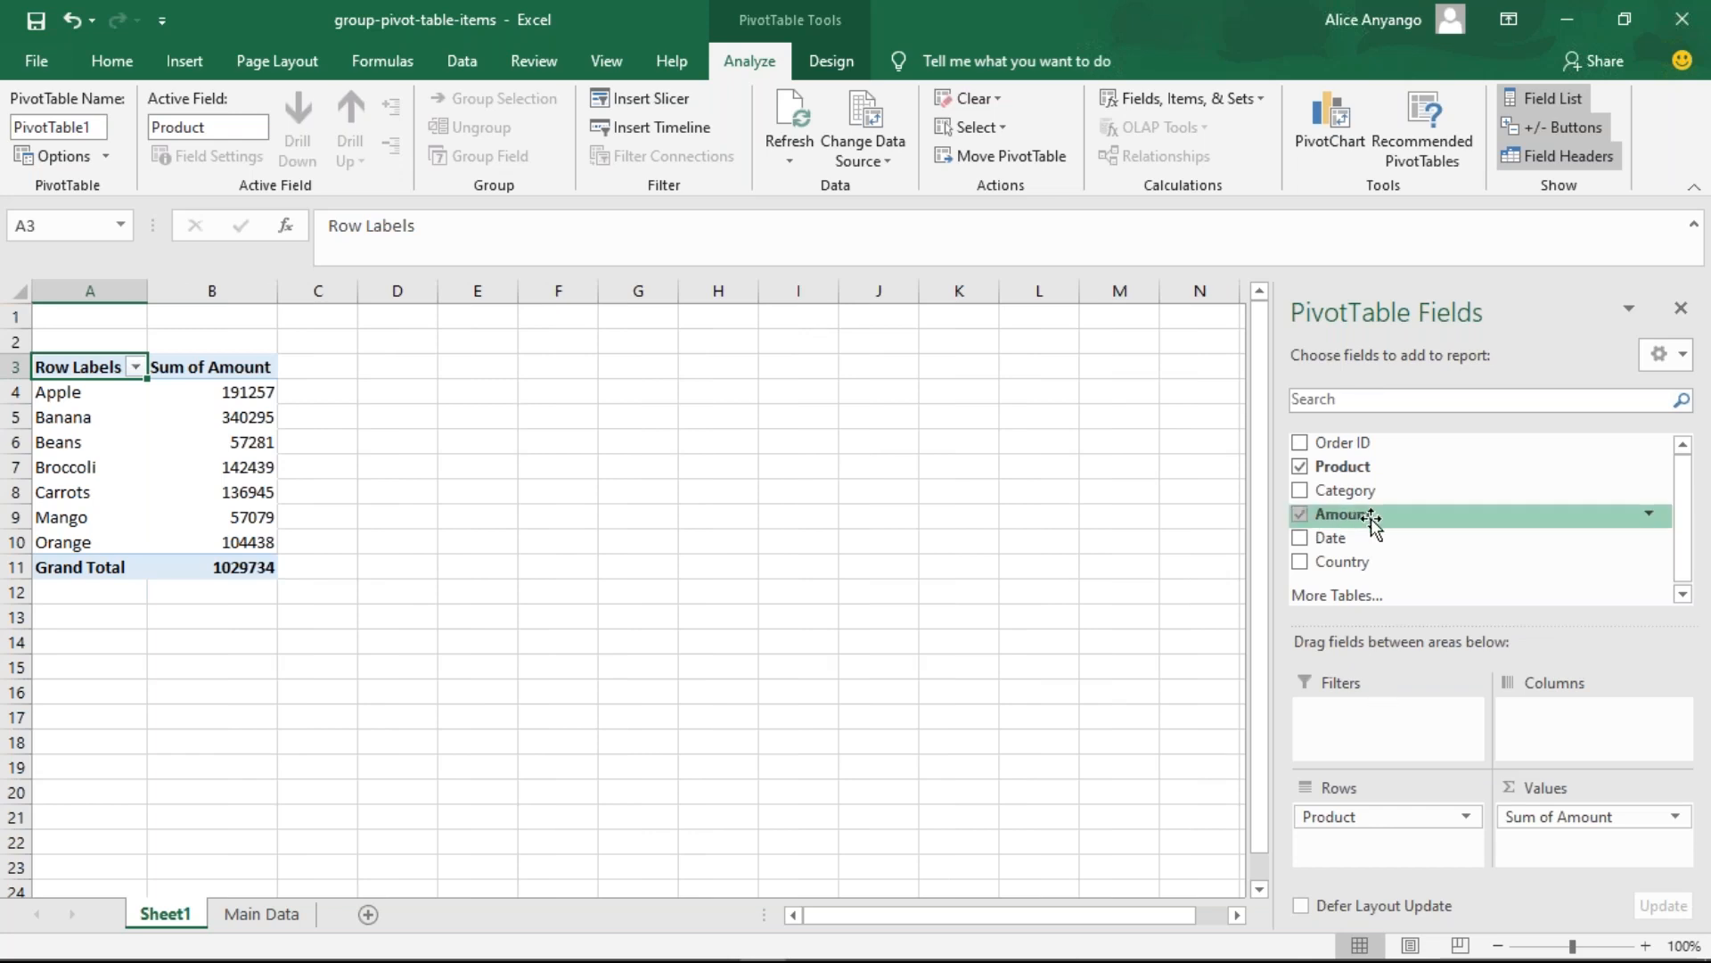
left_click(1299, 562)
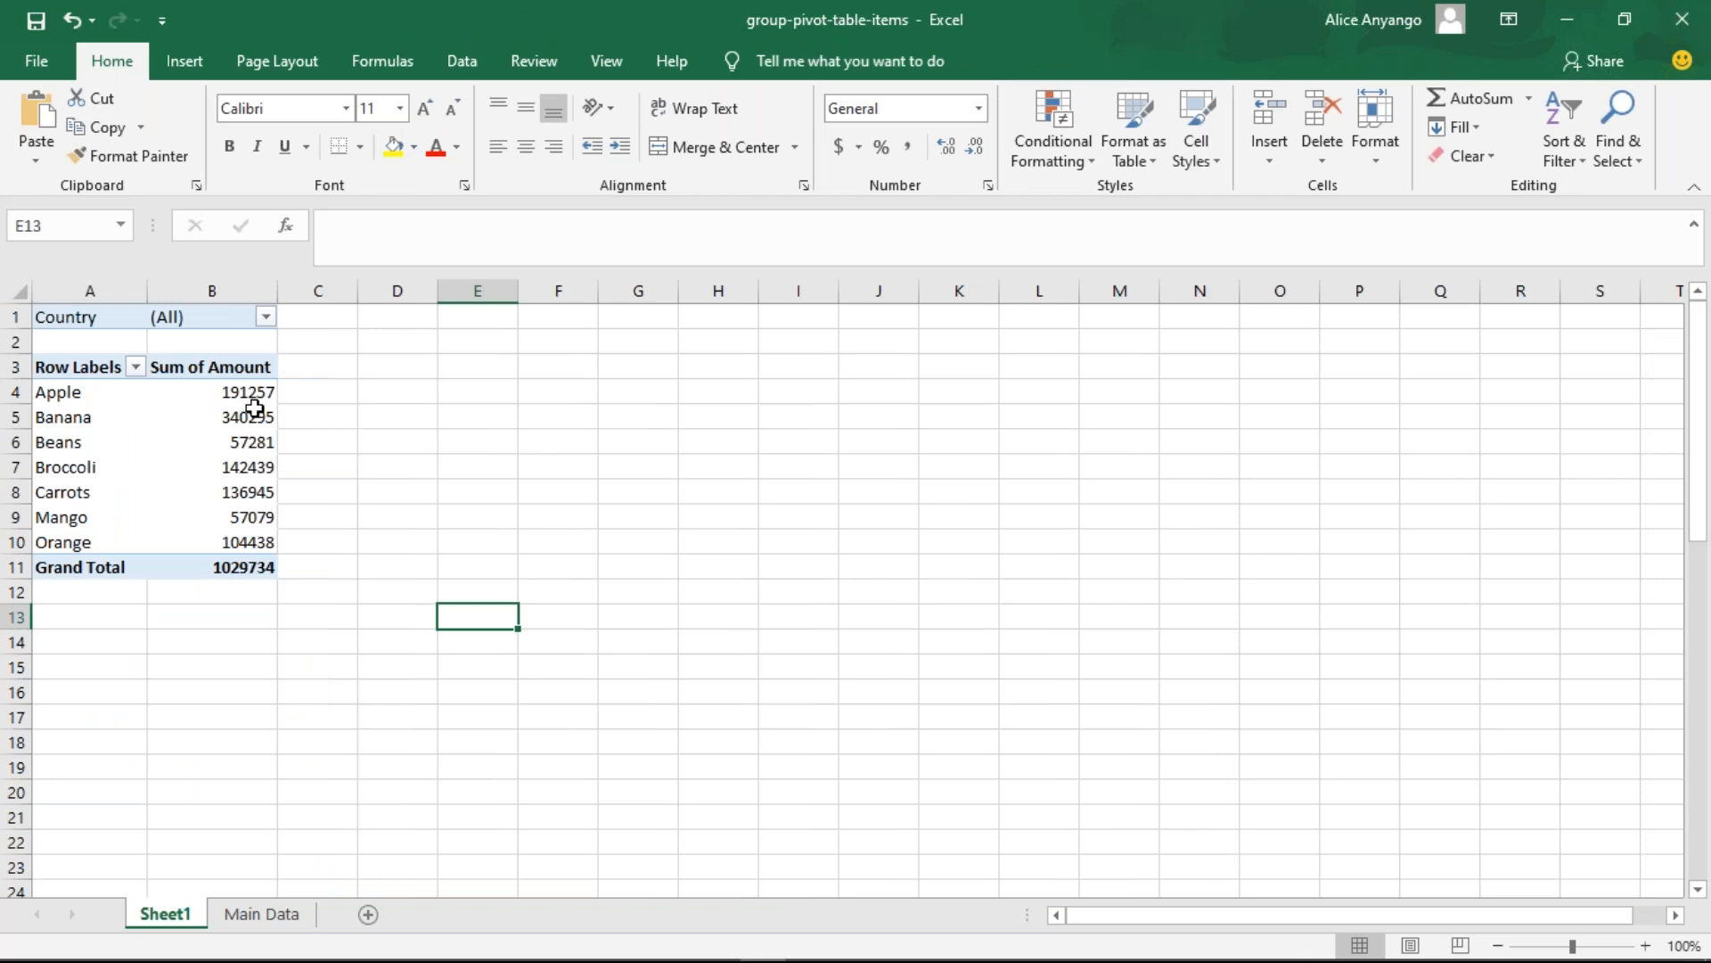
mouse_move(247, 467)
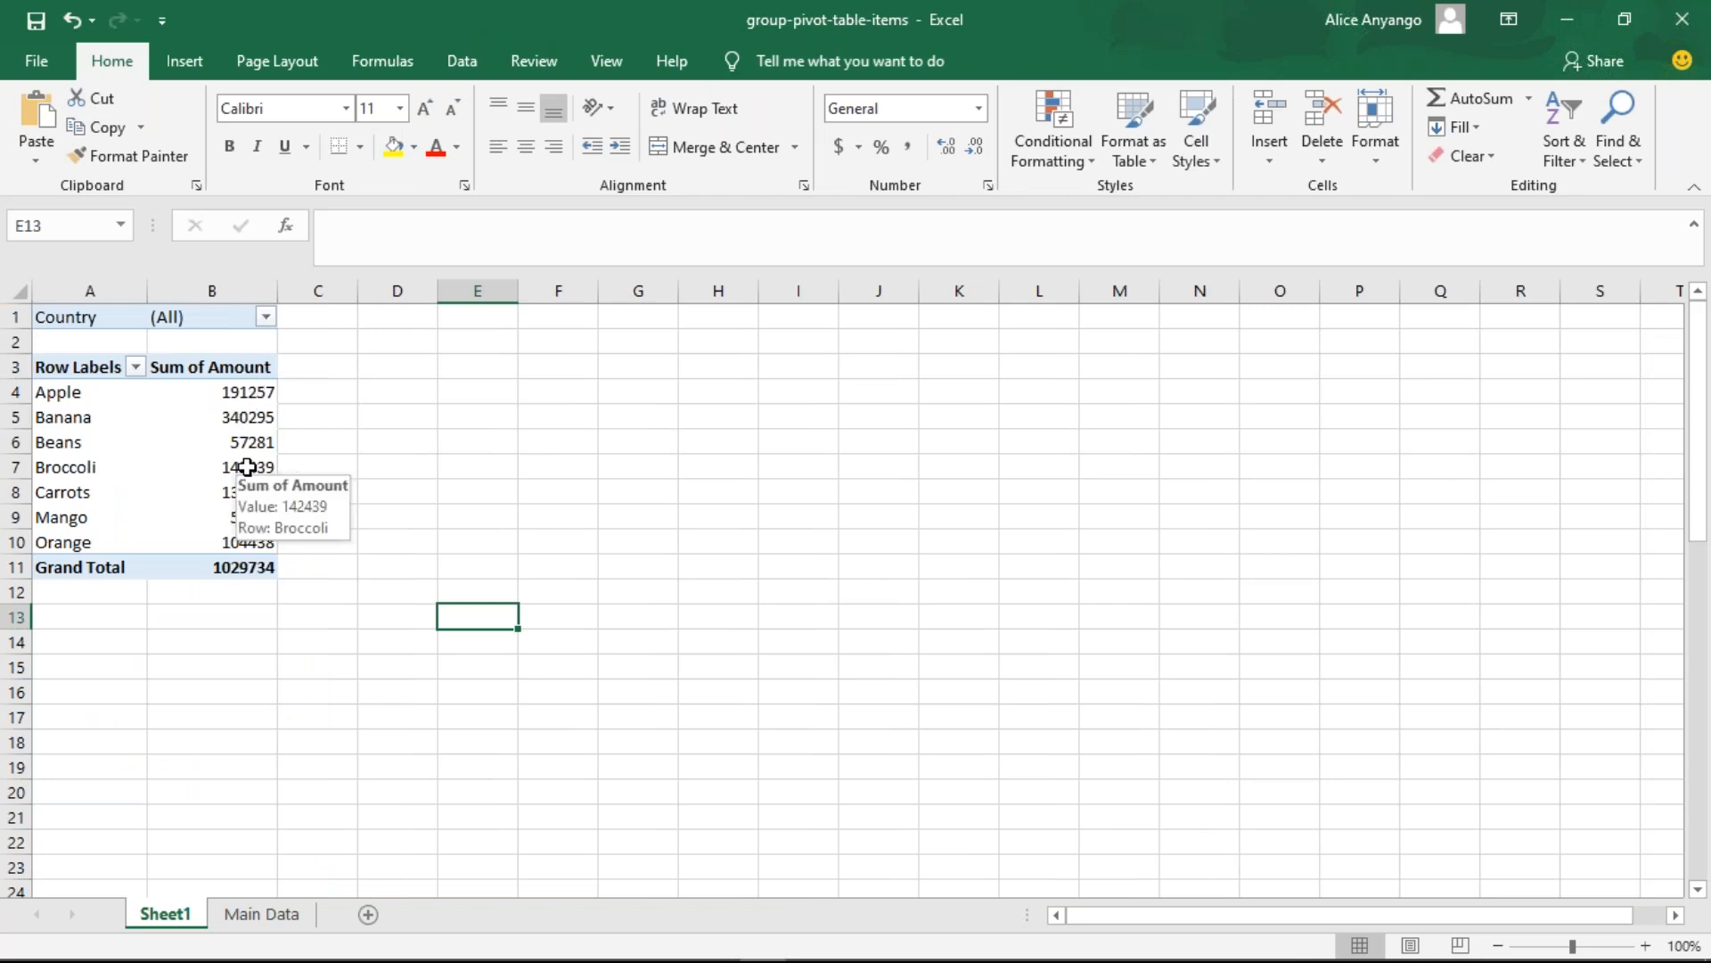
- Enable multiple selection in the Country filter and restrict the PivotTable to Australia only
left_click(266, 318)
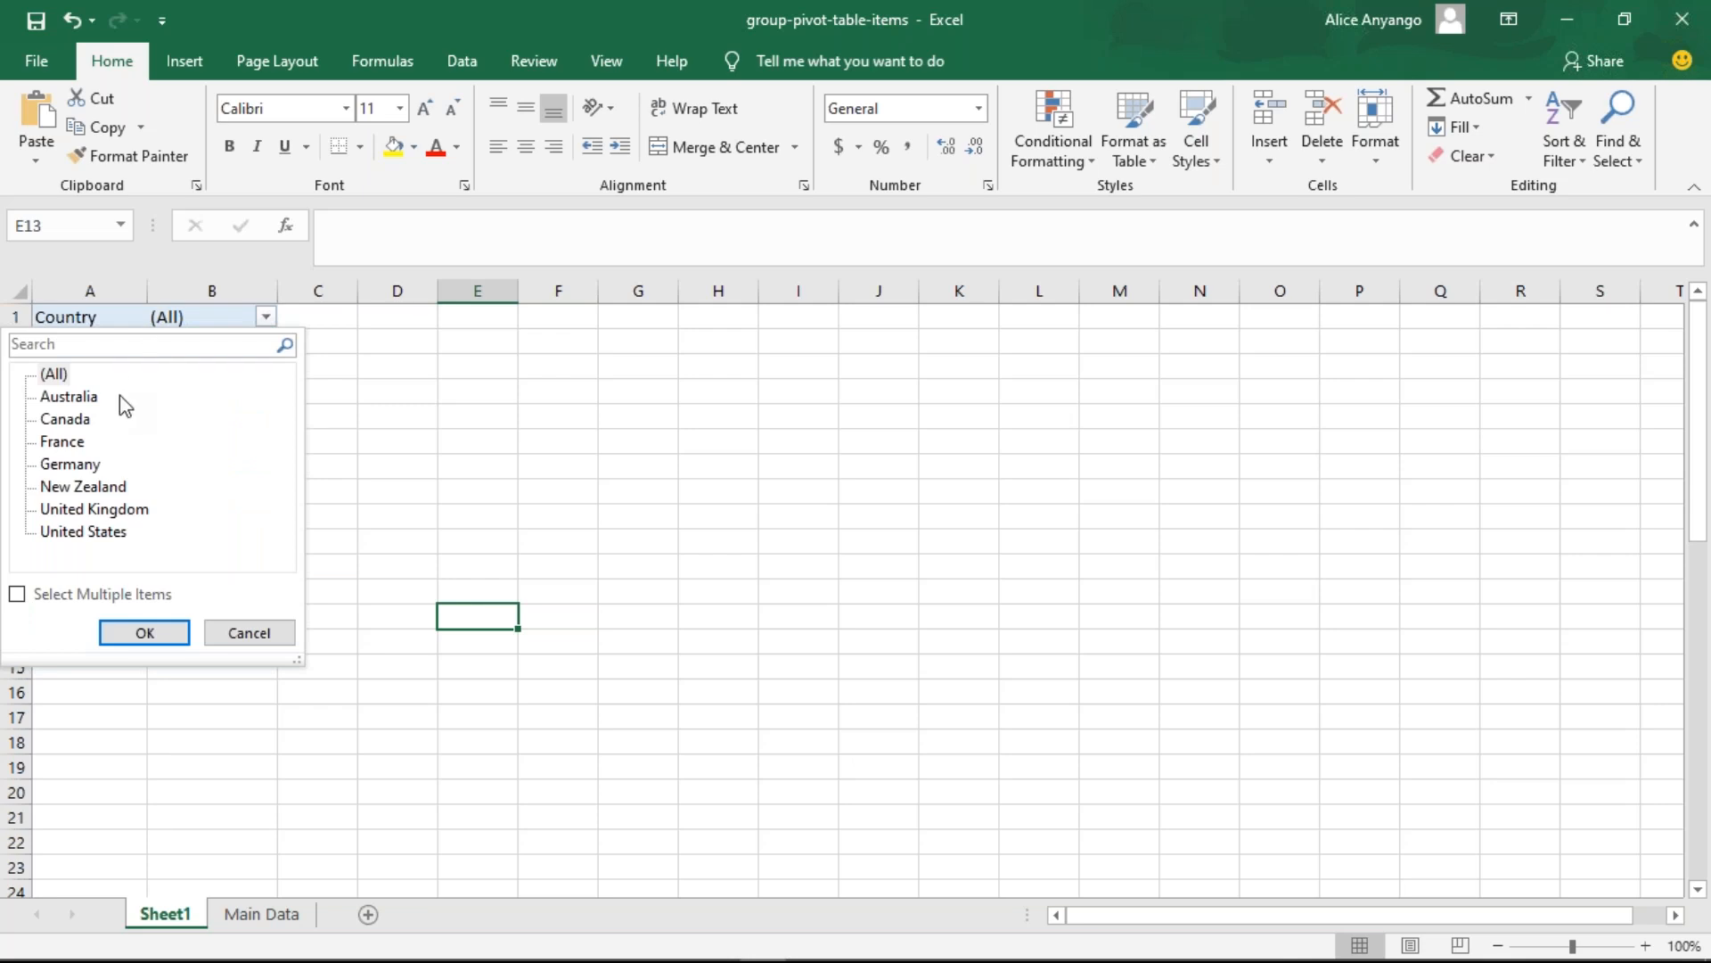
left_click(17, 593)
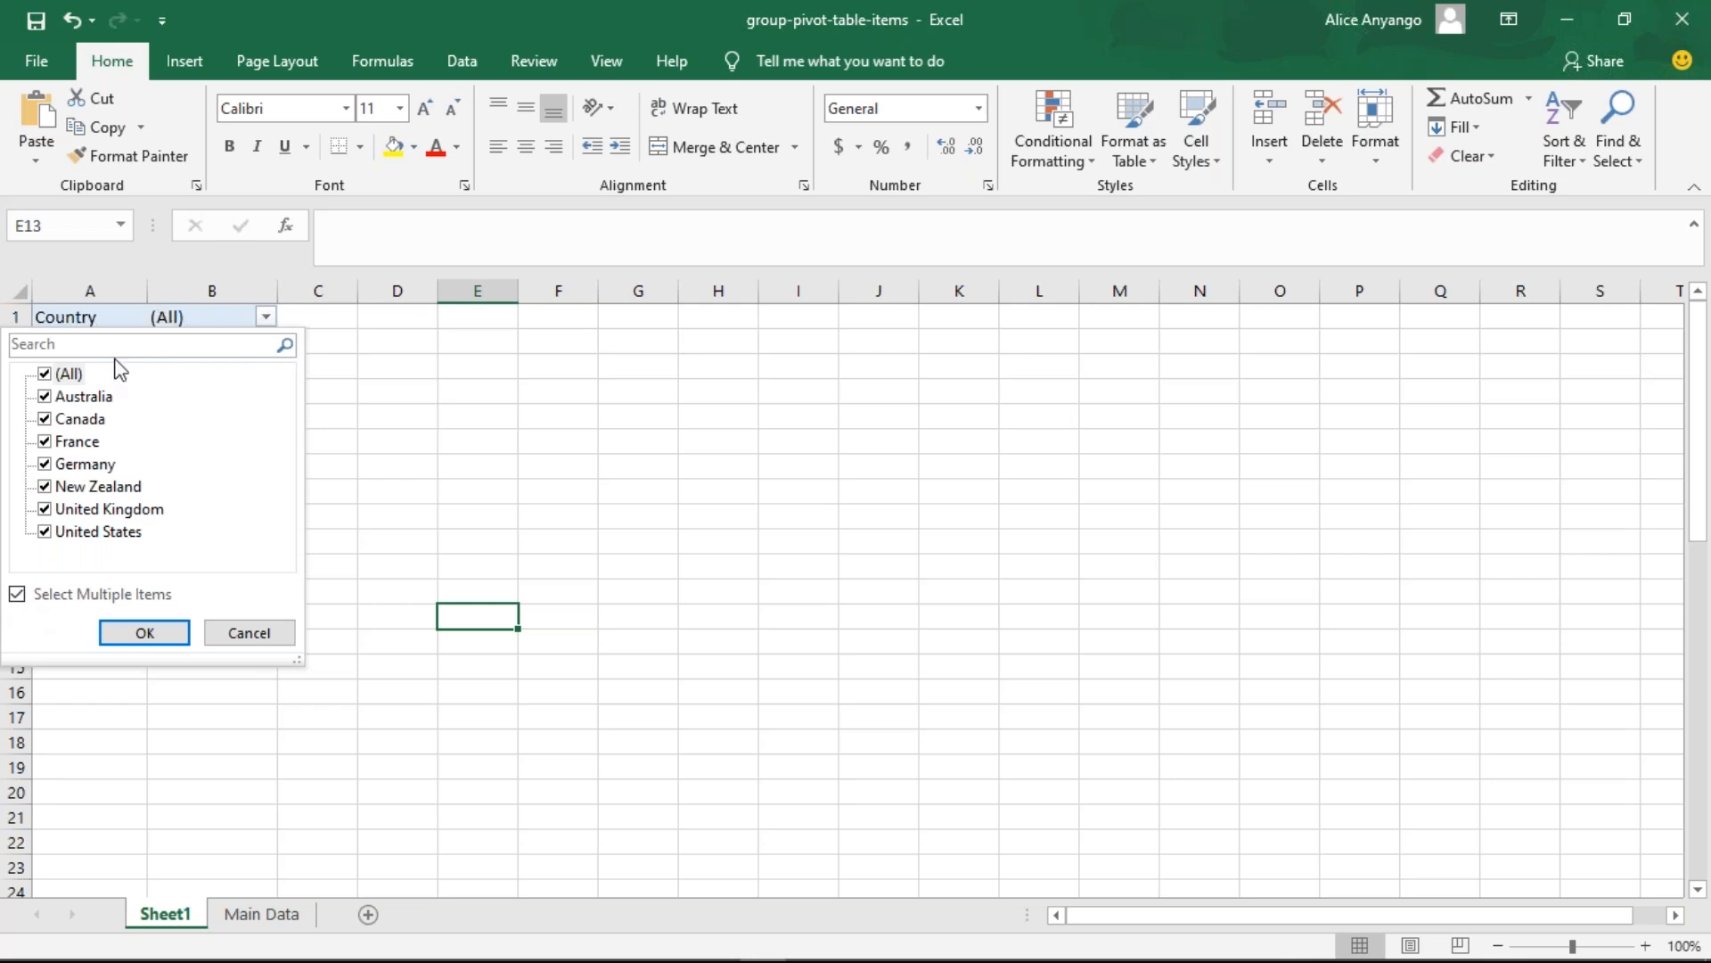
left_click(45, 374)
left_click(45, 396)
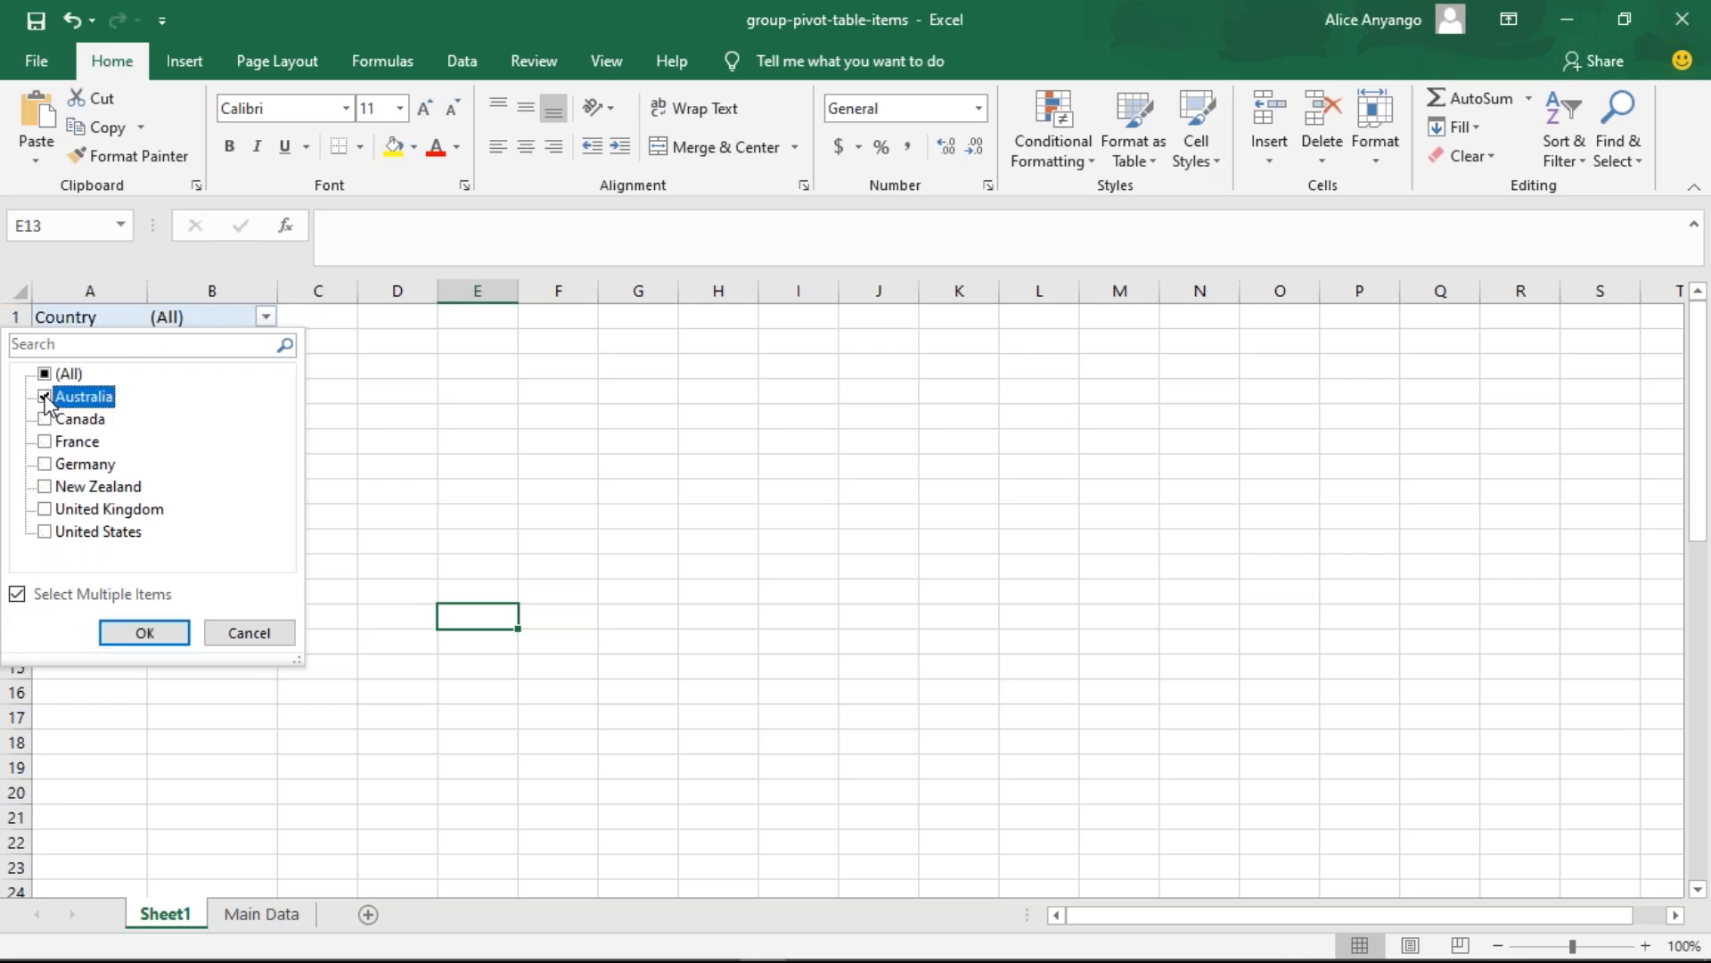
left_click(146, 633)
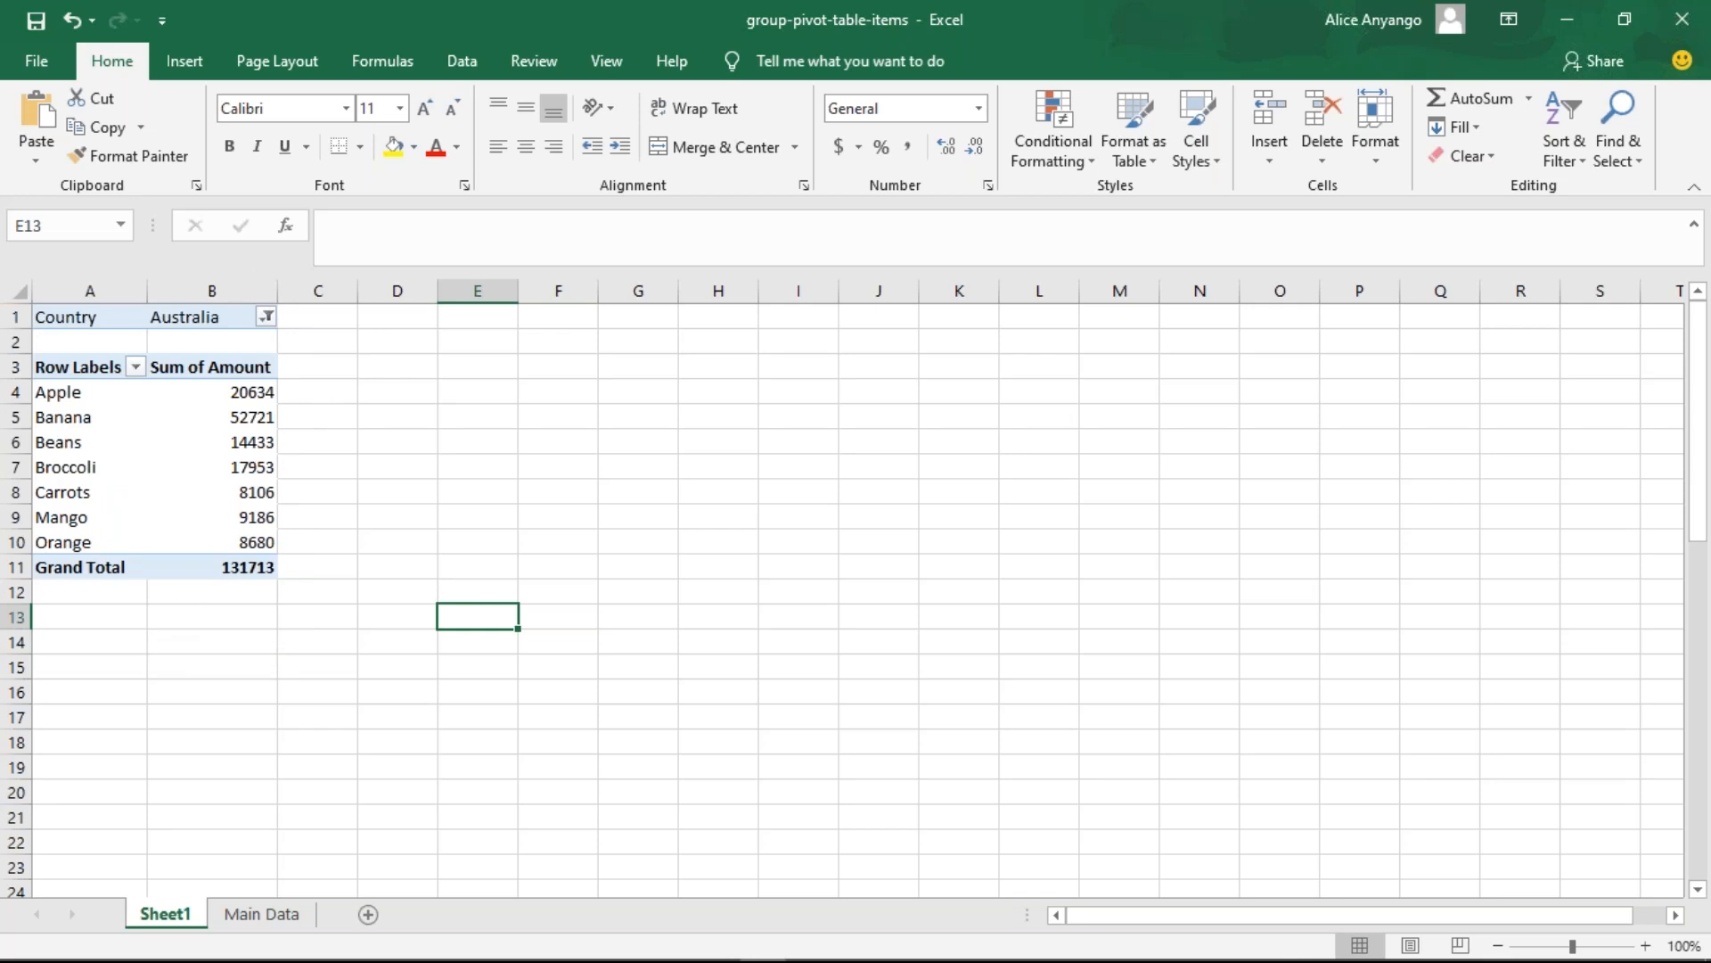
- Change the PivotTable's Country filter from Australia to France only
left_click(266, 319)
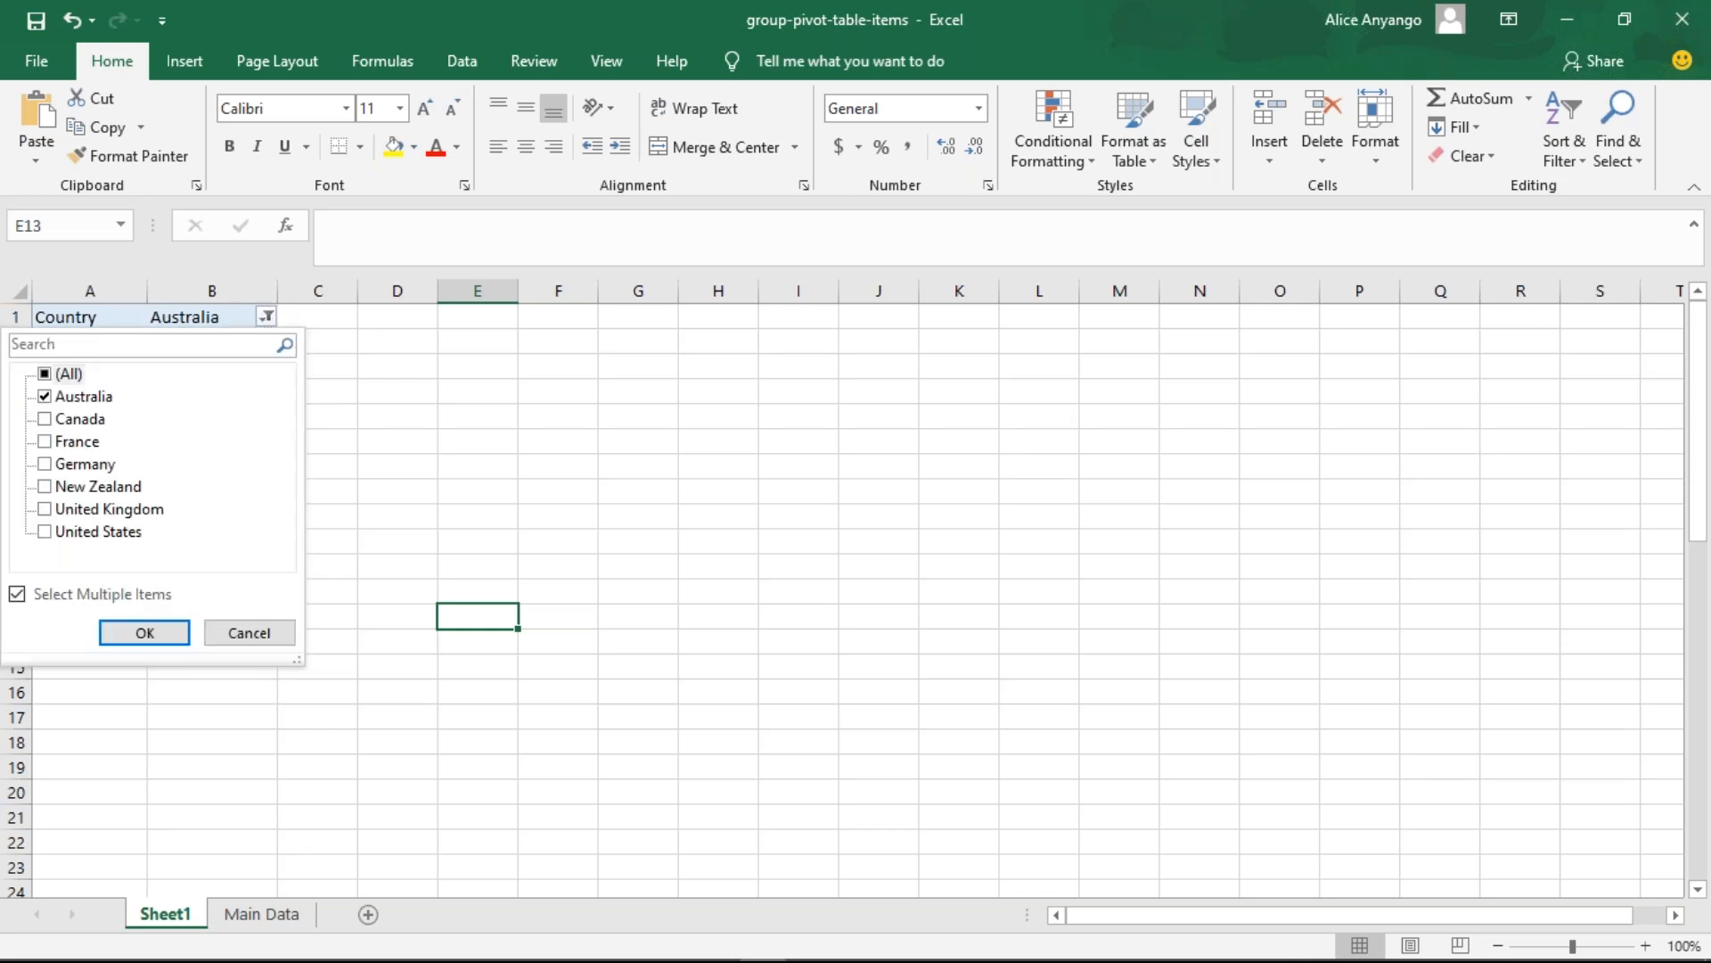
left_click(45, 397)
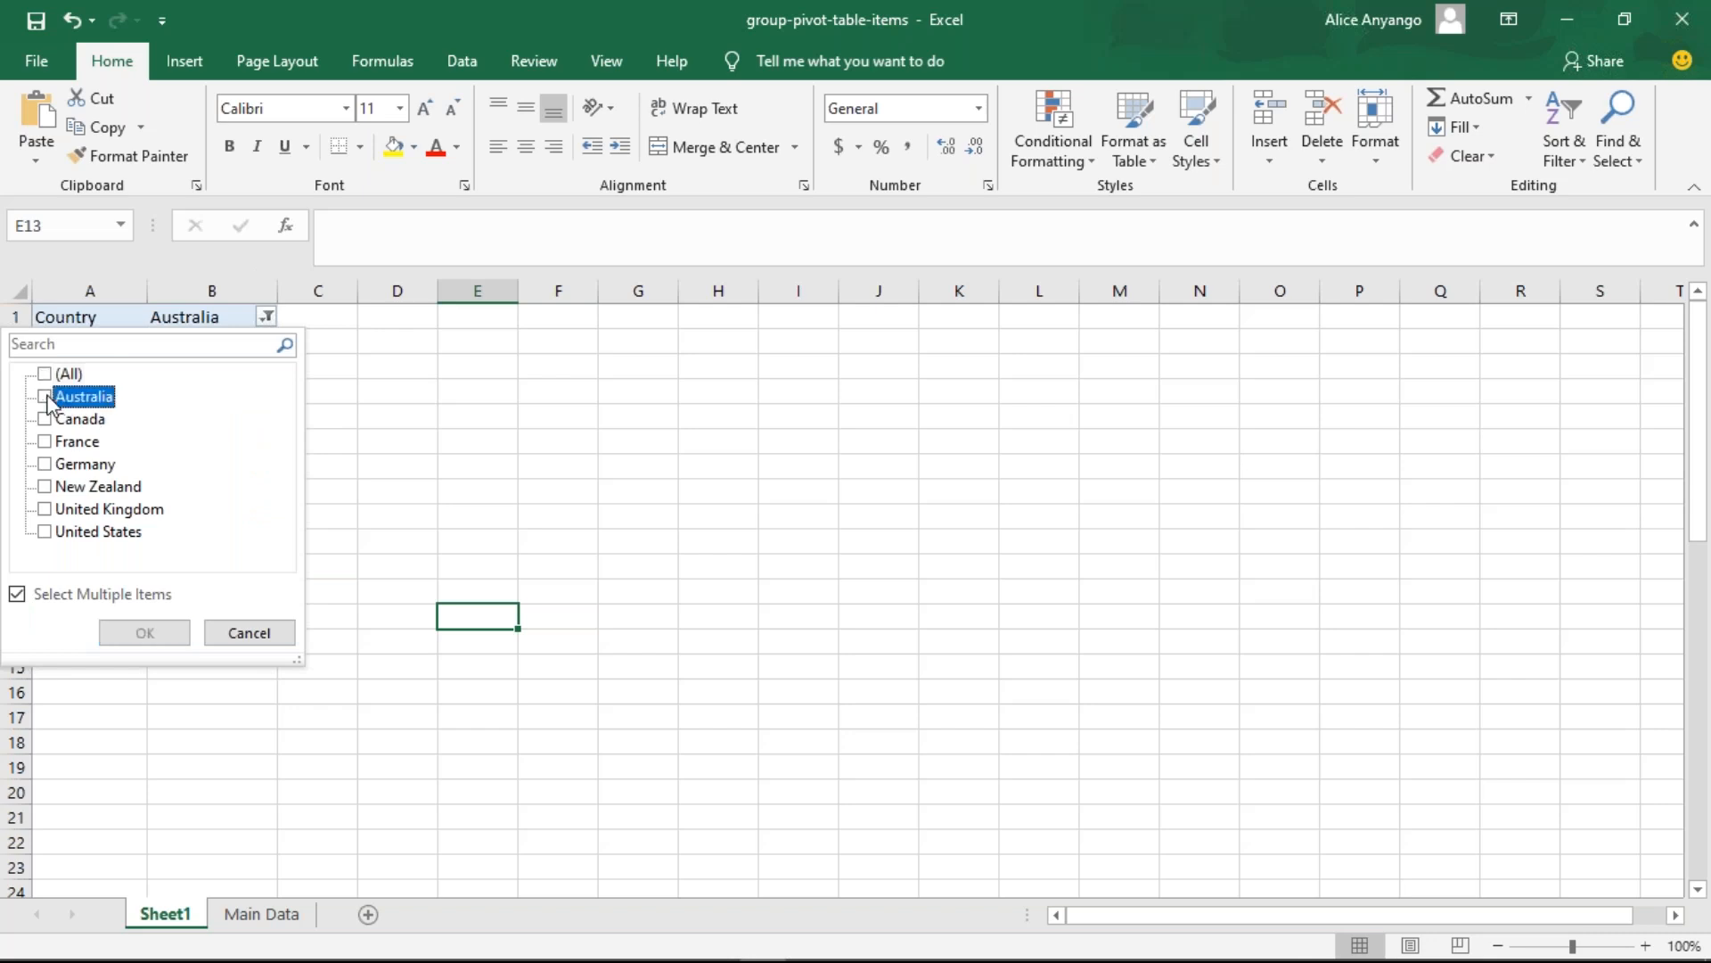
left_click(44, 441)
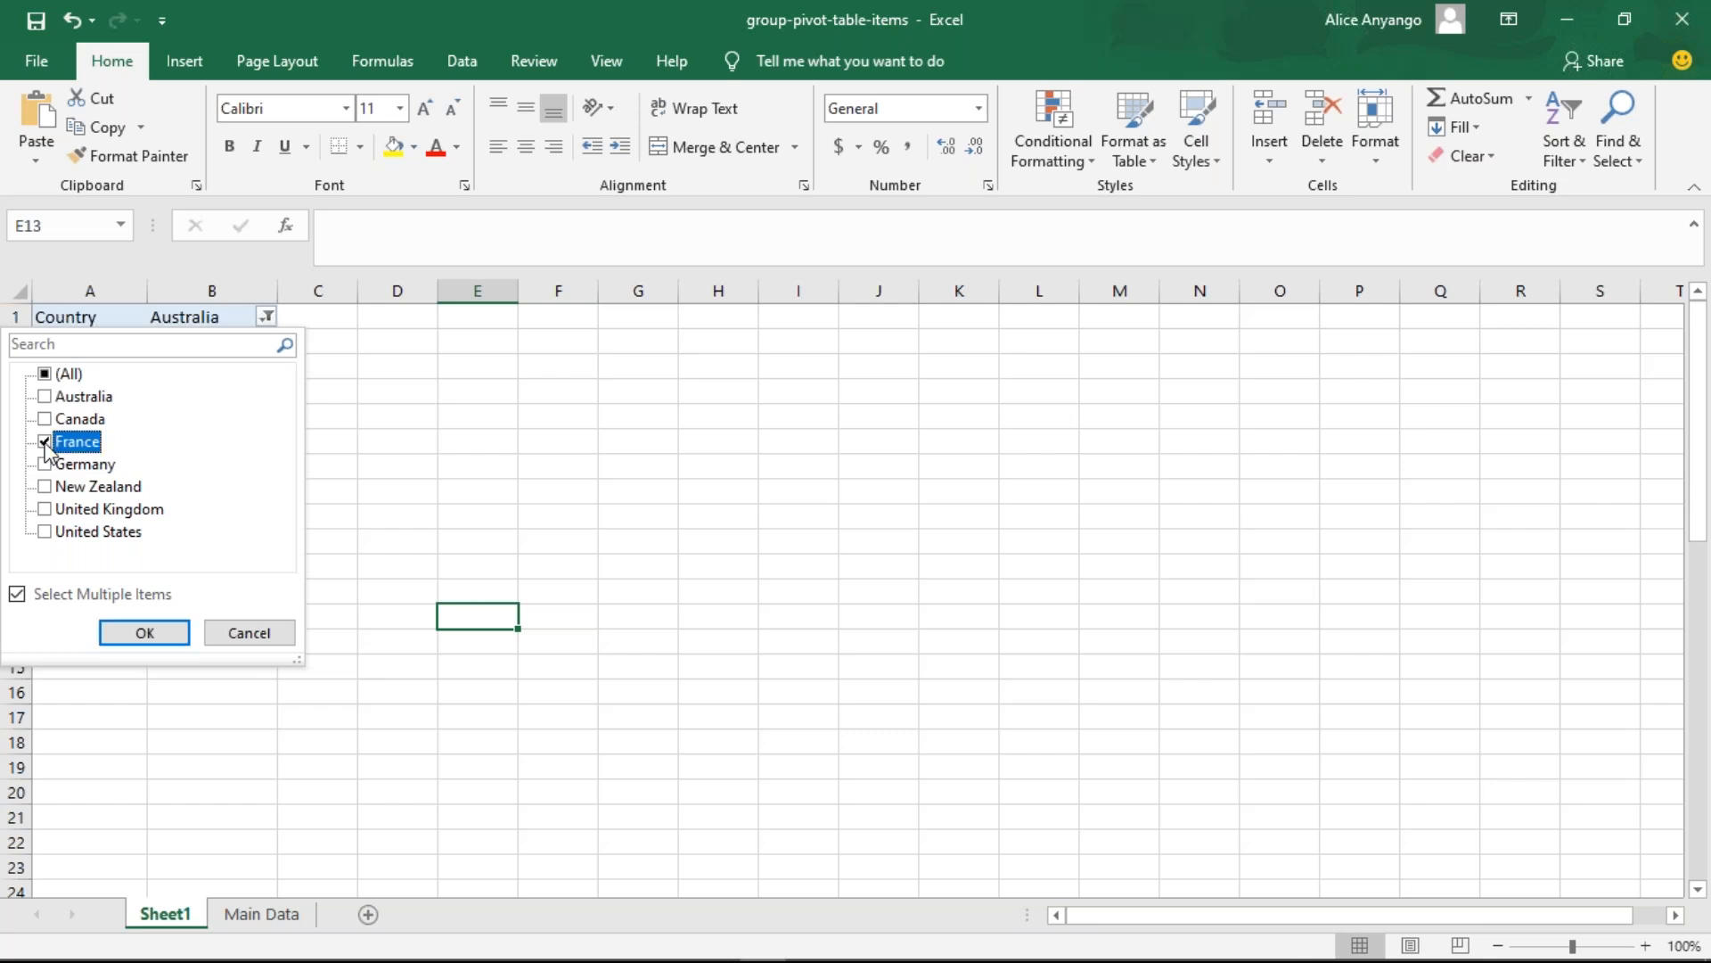
left_click(144, 632)
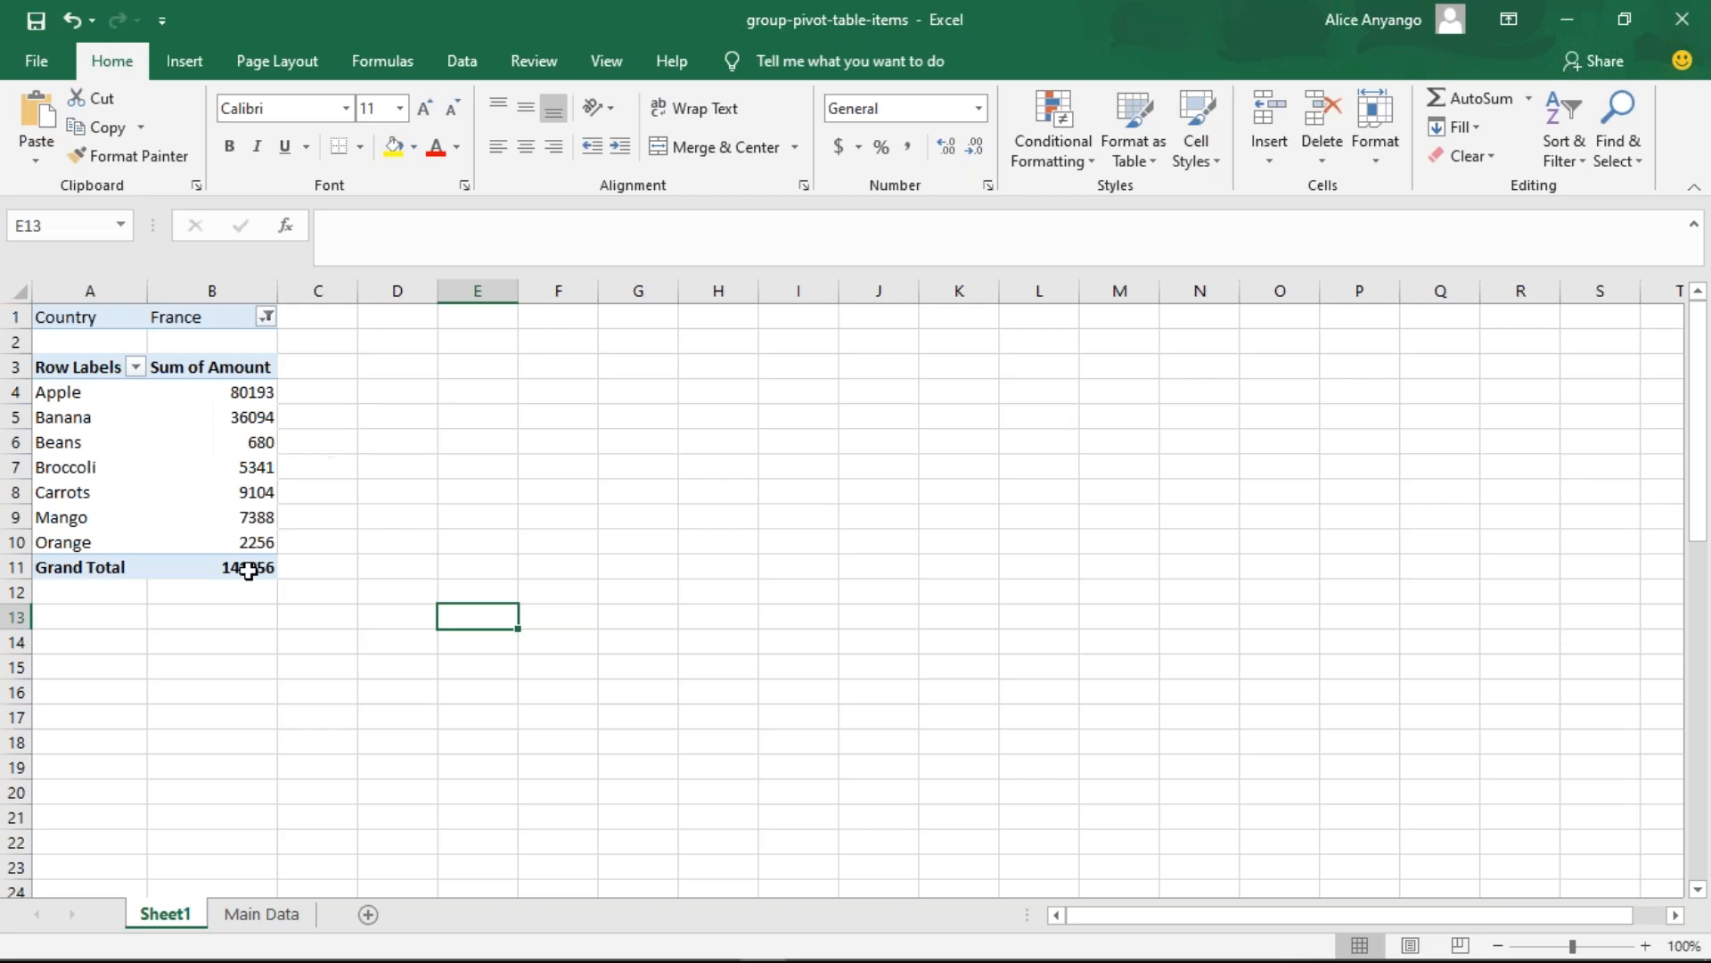
- Reset the PivotTable's Country filter to include all countries
left_click(266, 316)
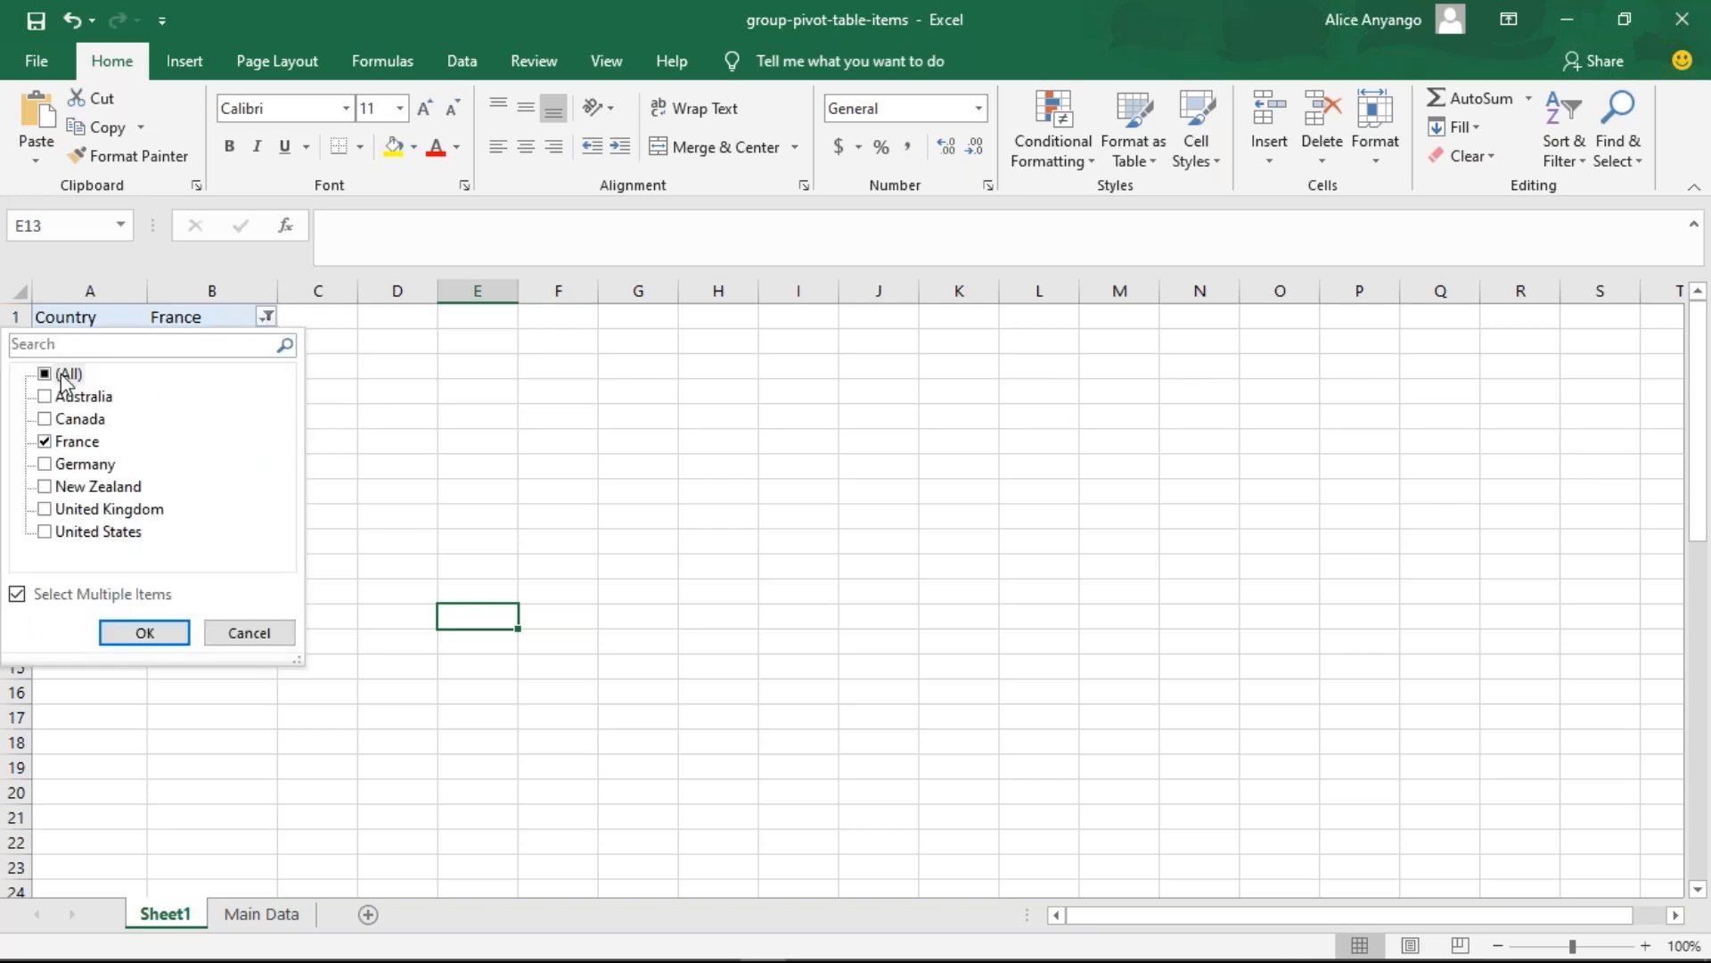
left_click(49, 375)
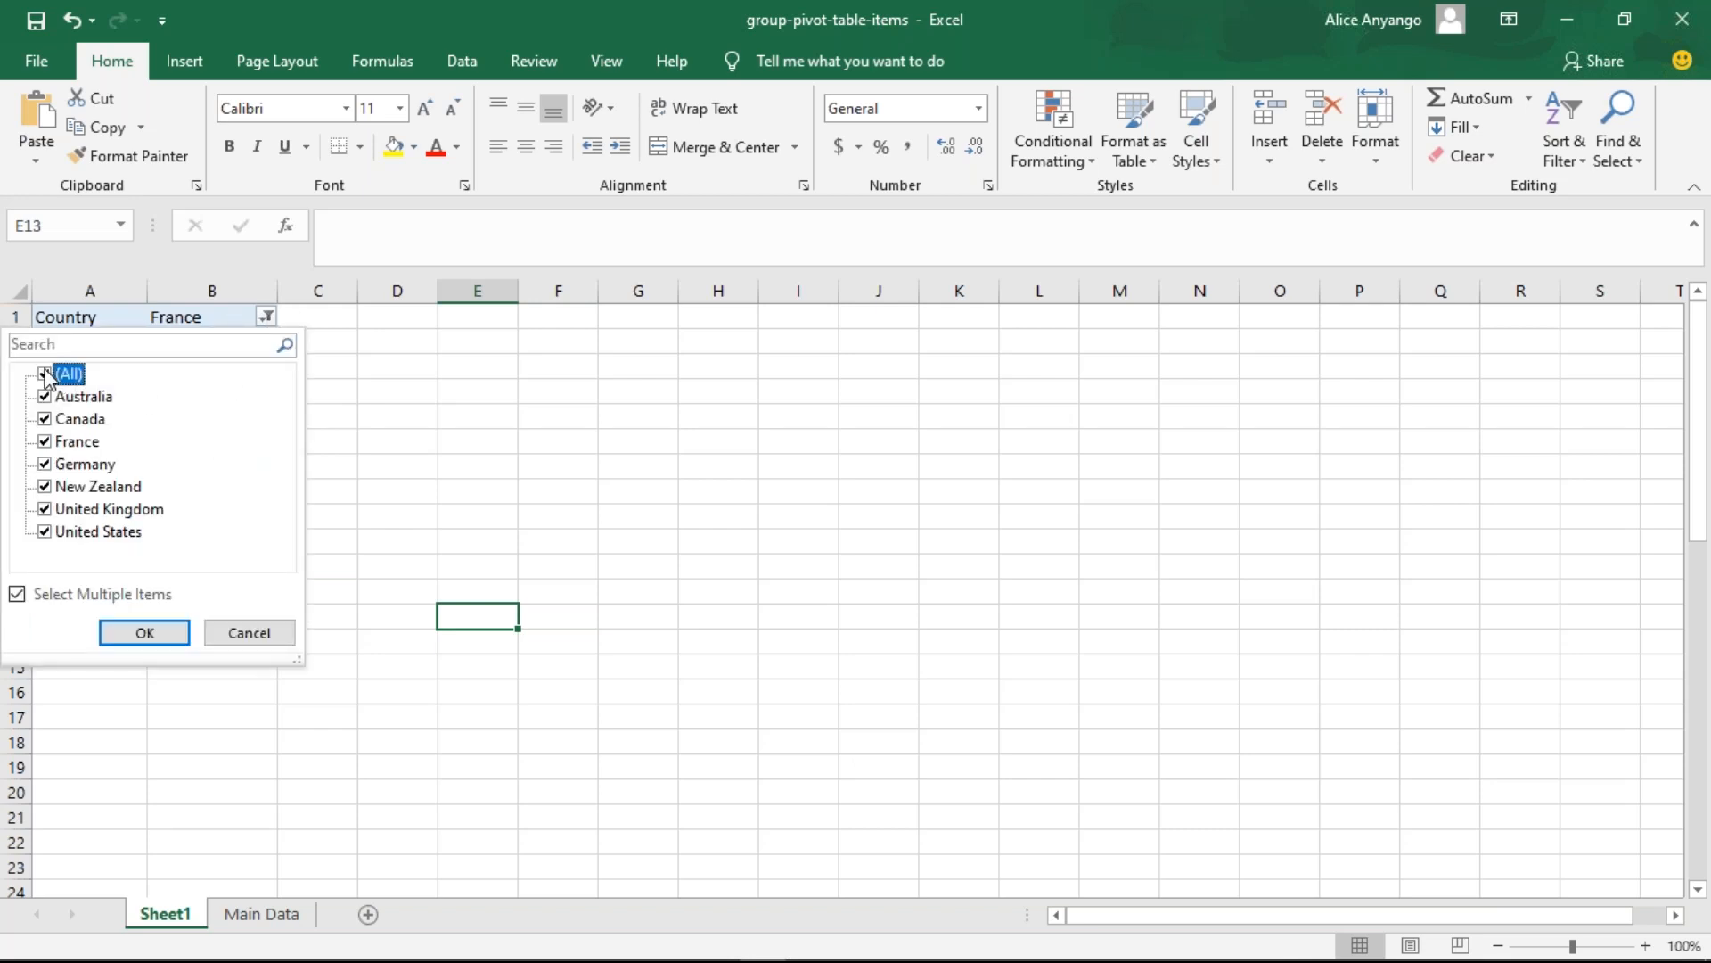
left_click(166, 636)
- Change the PivotTable's Amount value field to summarize by Count instead of Sum
left_click(236, 392)
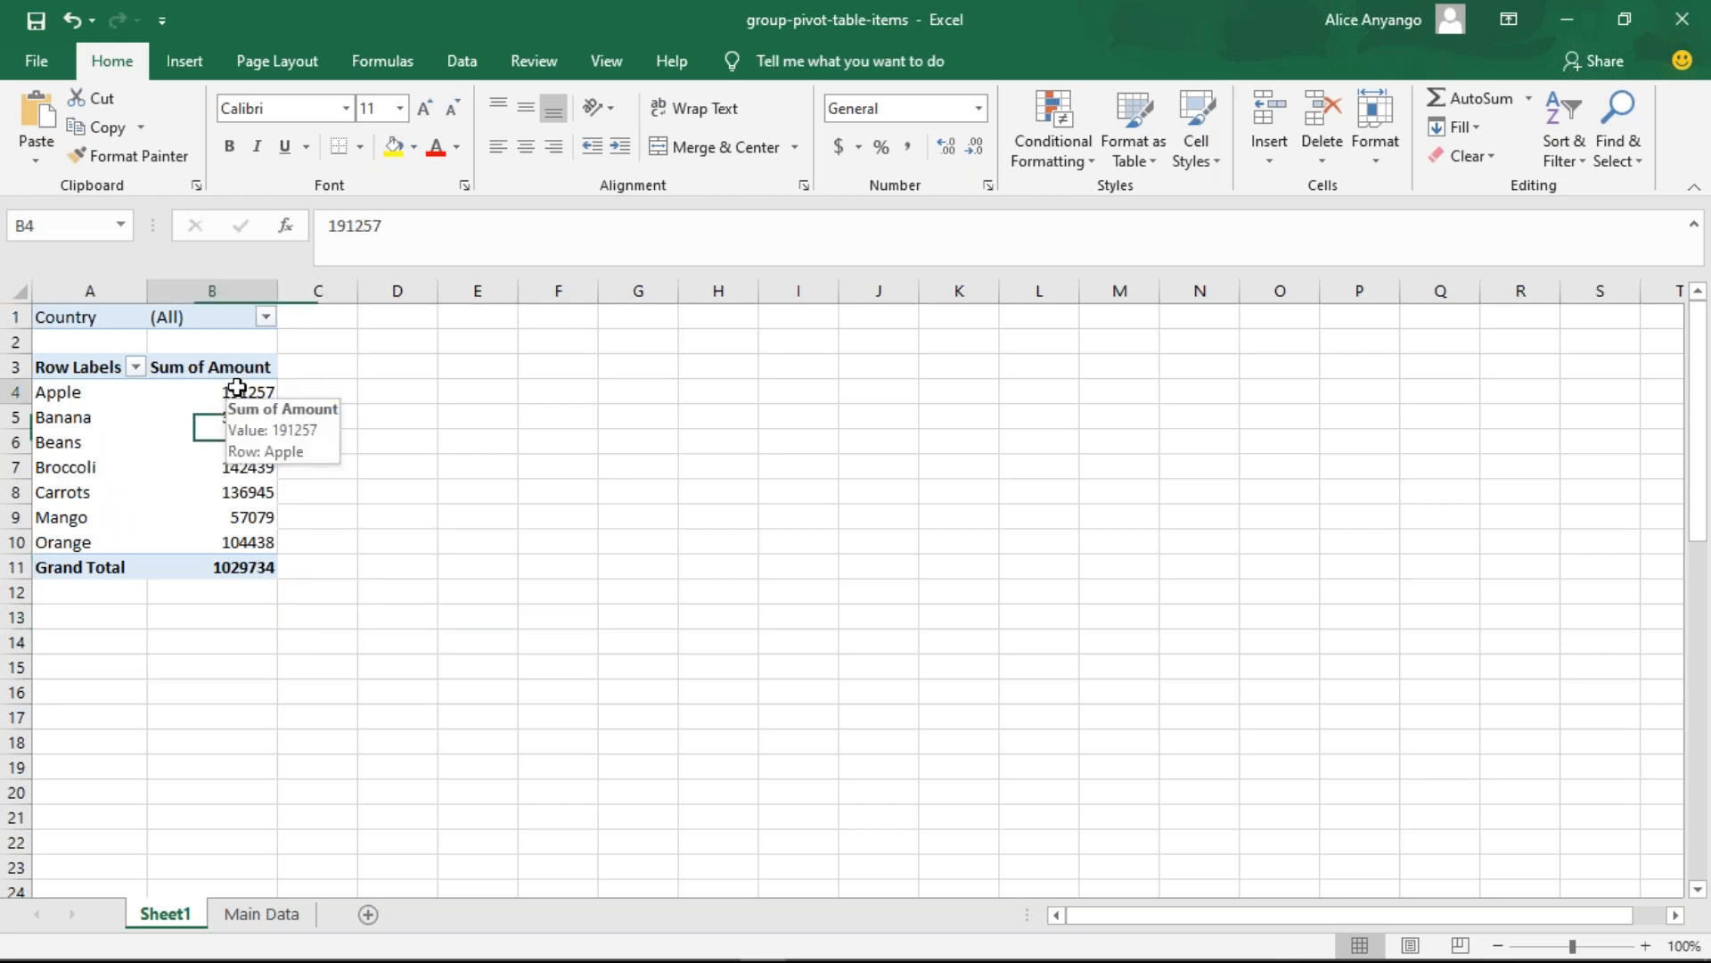
right_click(238, 390)
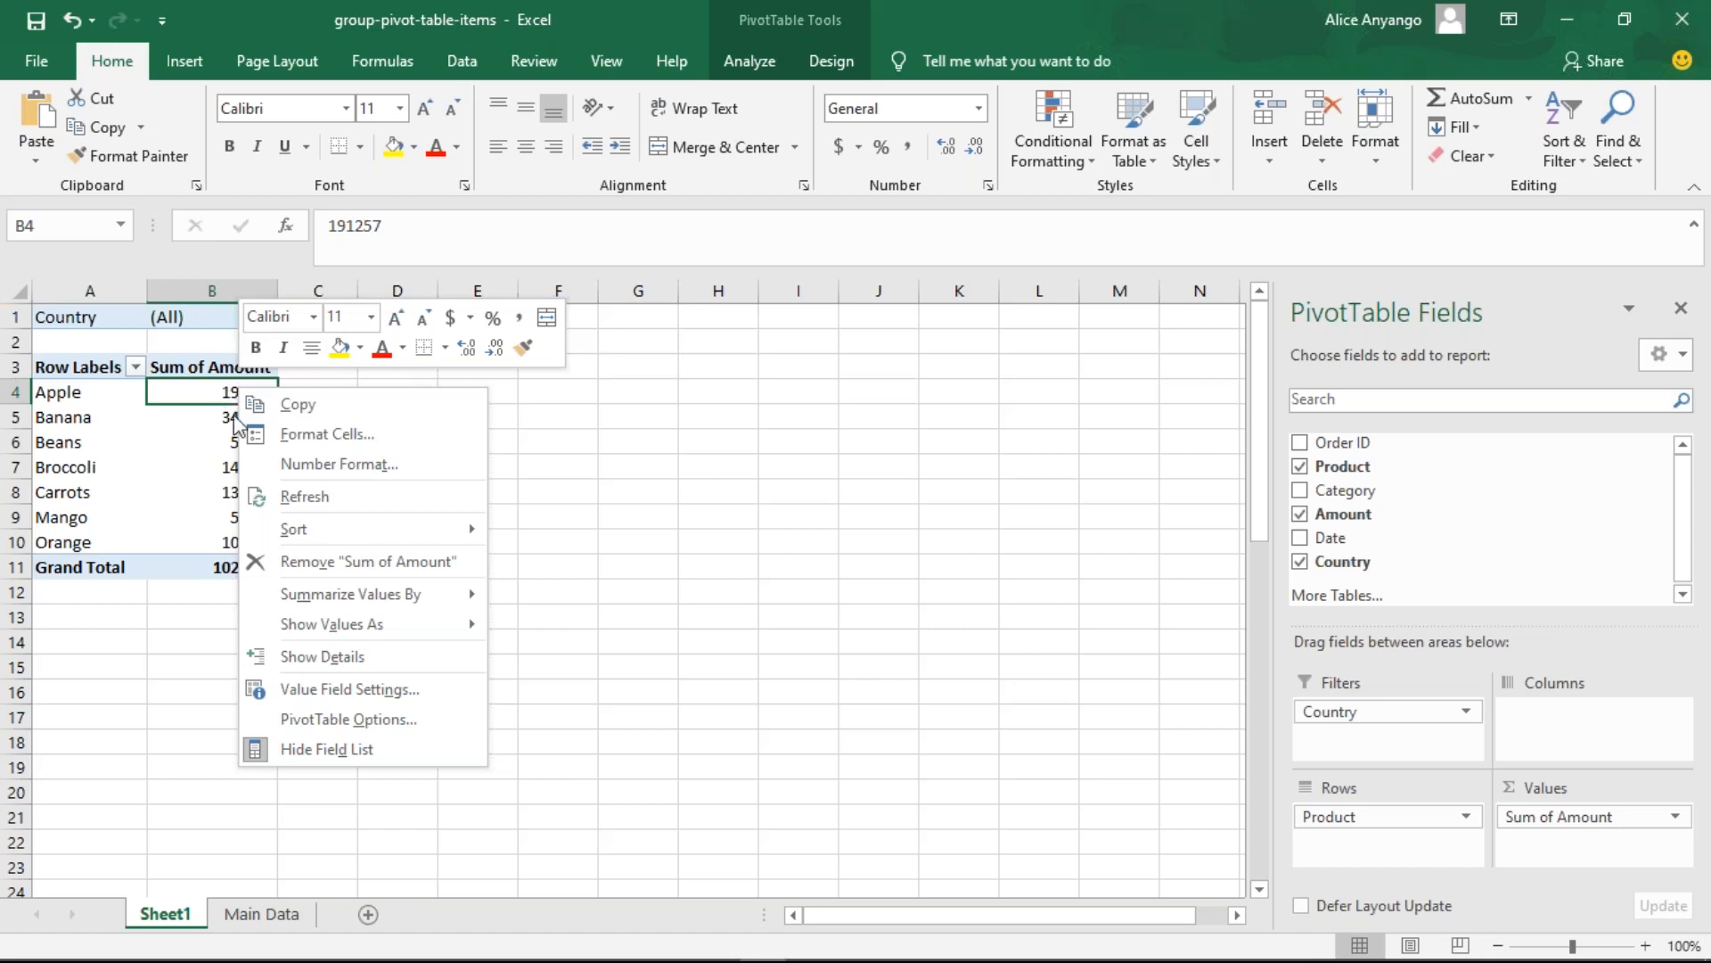
left_click(335, 693)
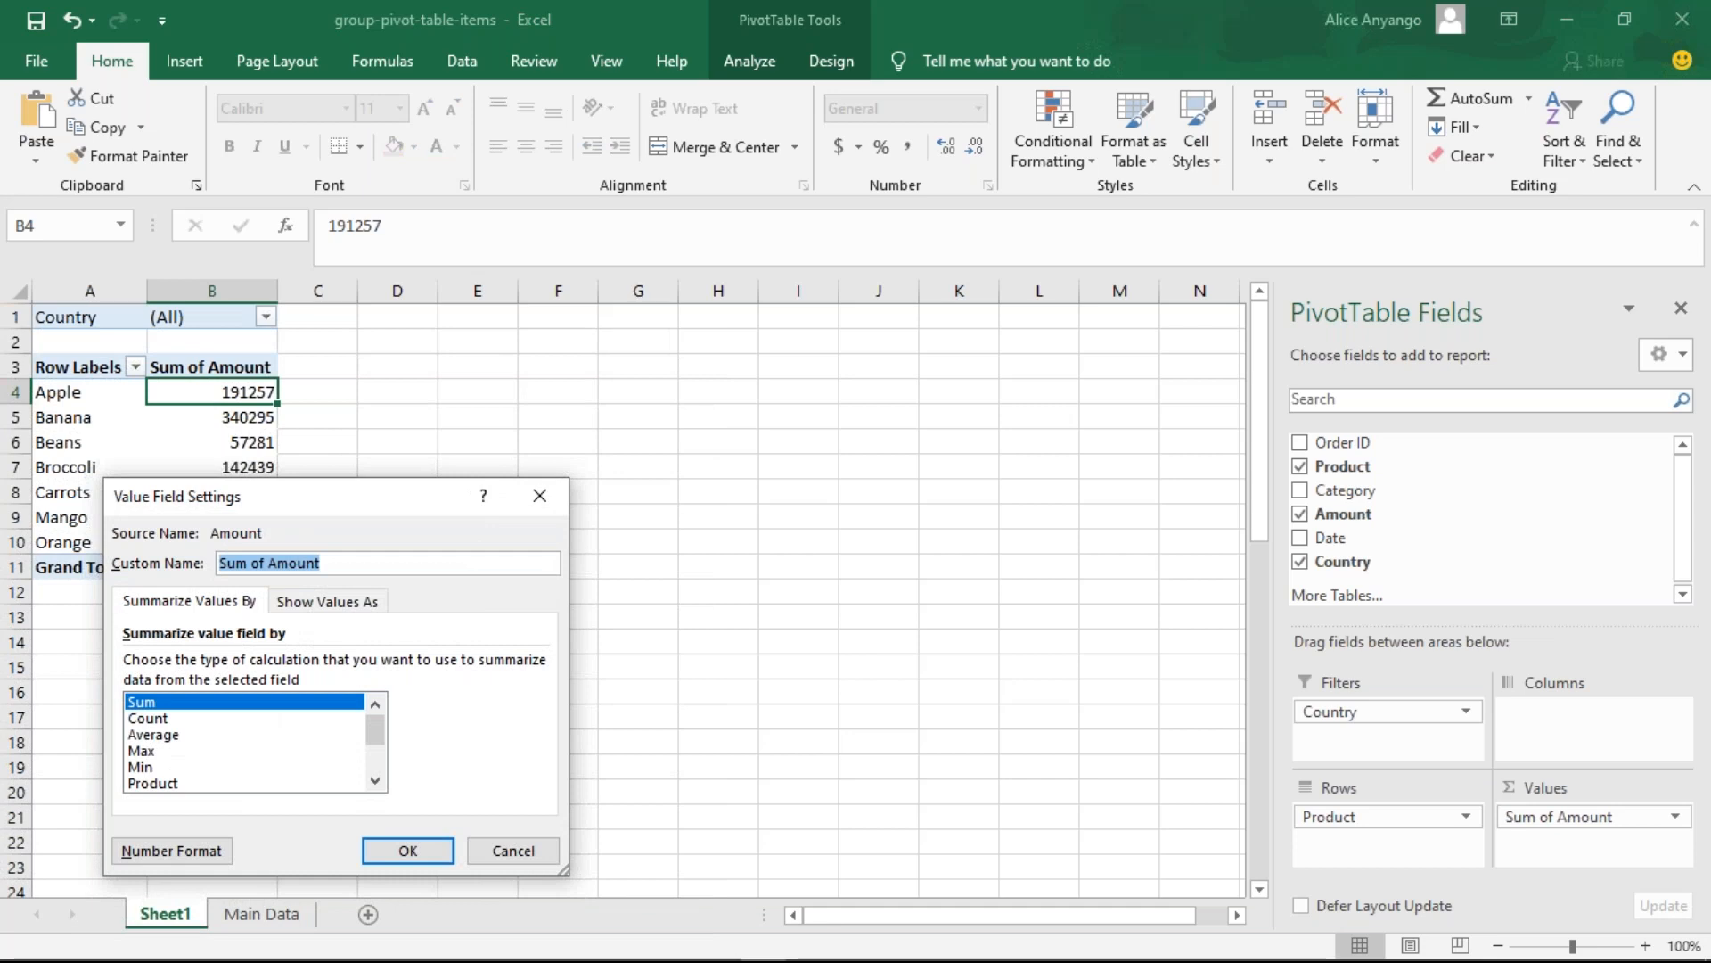
left_click(147, 718)
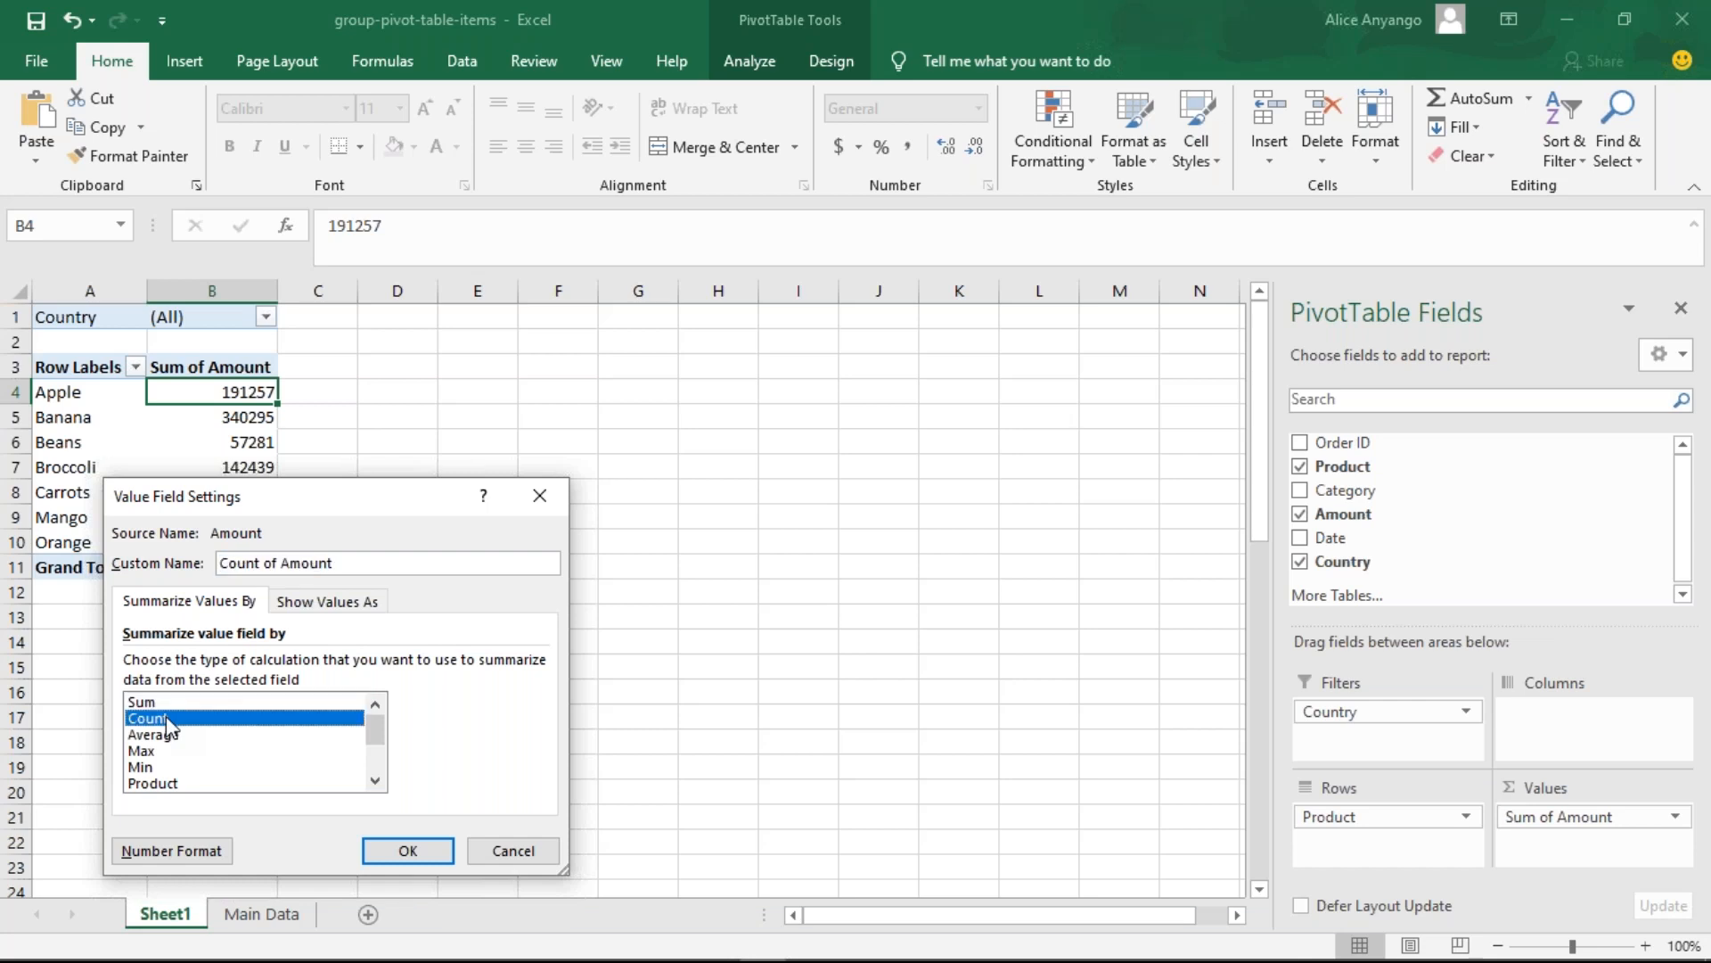
left_click(417, 854)
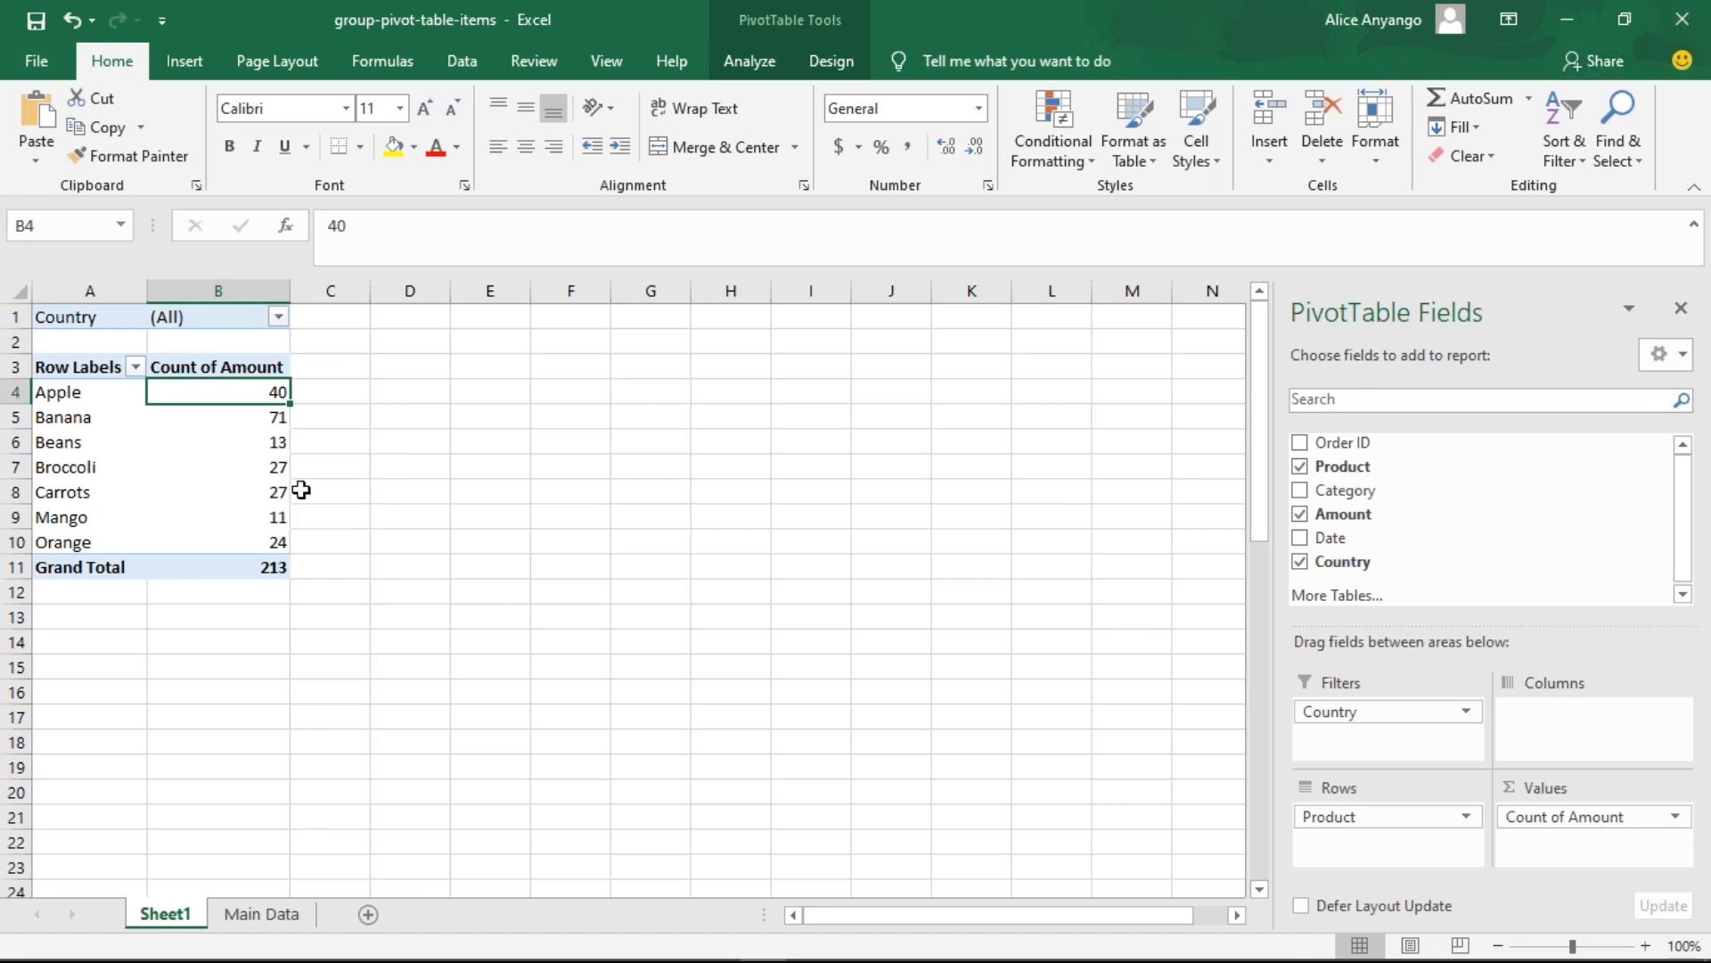
- Set the PivotTable's Amount value field back to summarizing by Sum
right_click(230, 389)
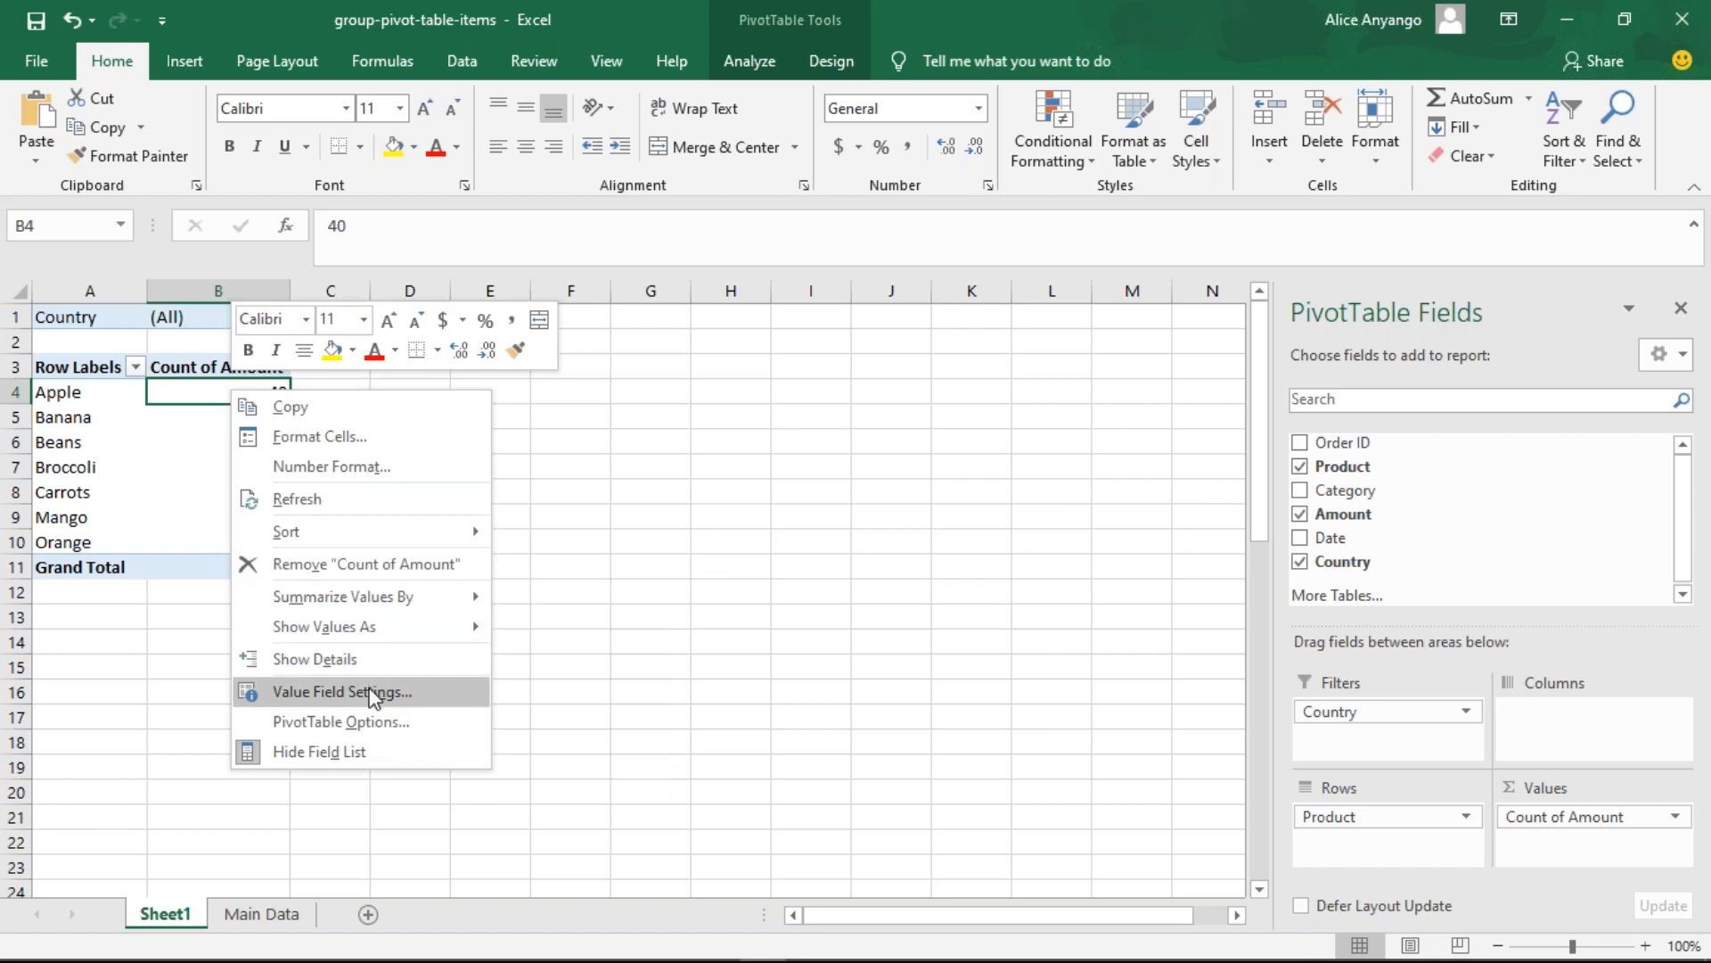
left_click(396, 691)
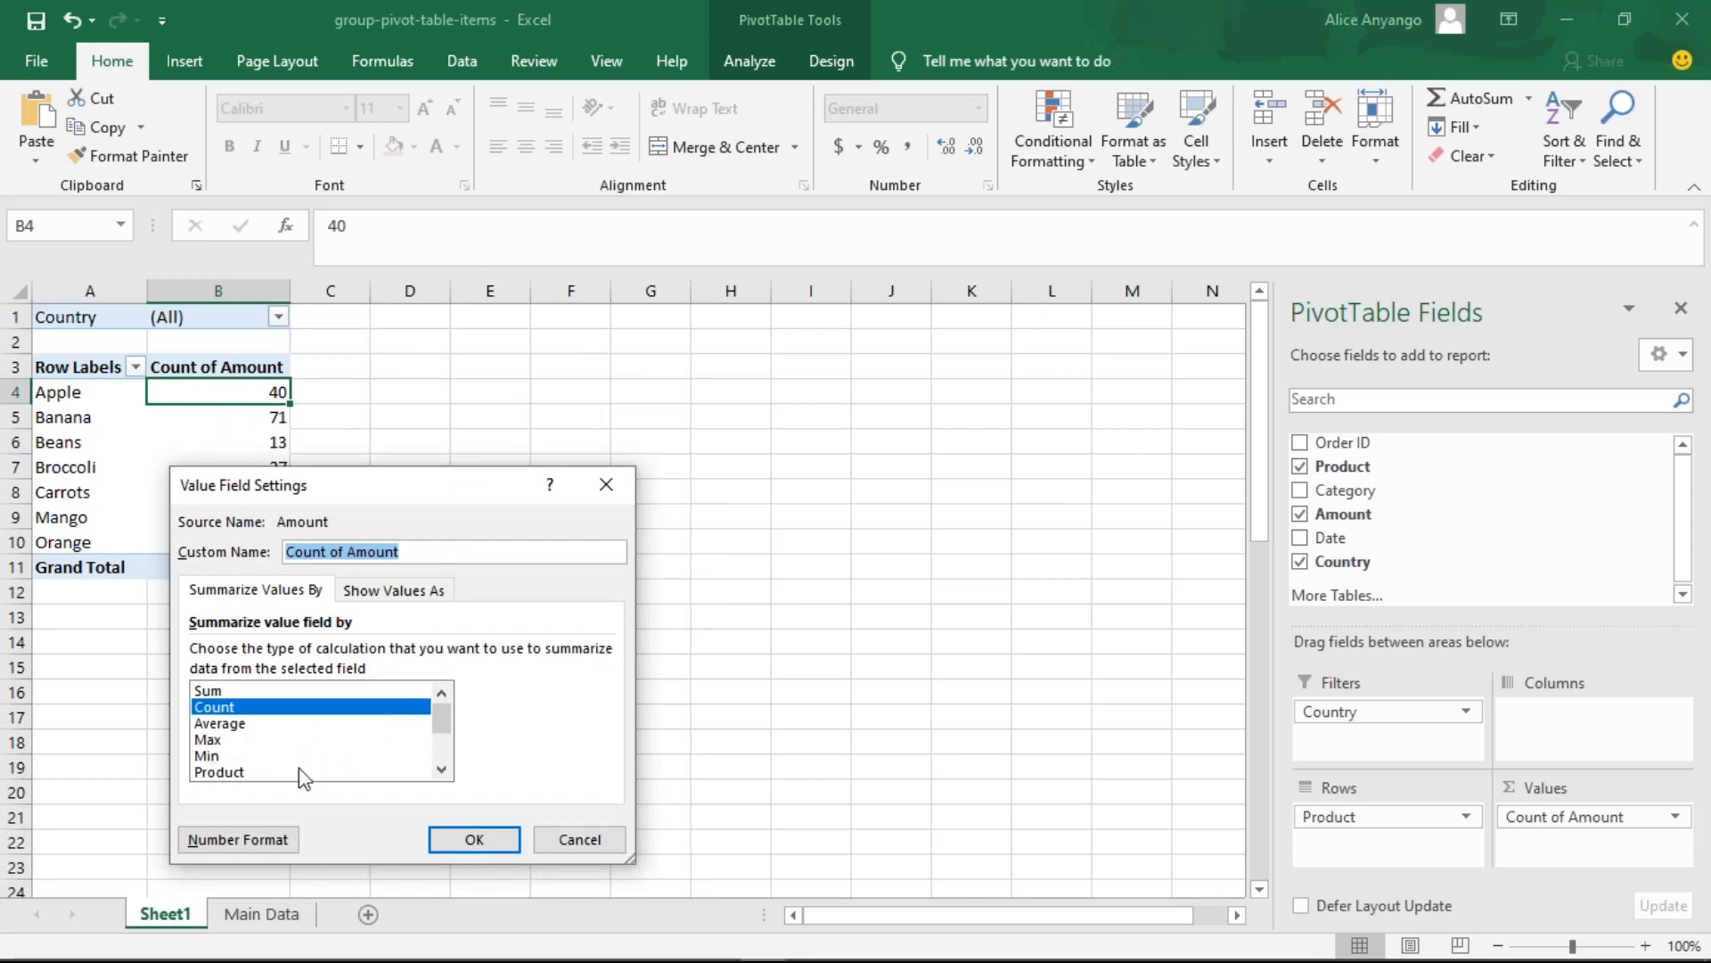
left_click_drag(441, 725, 446, 713)
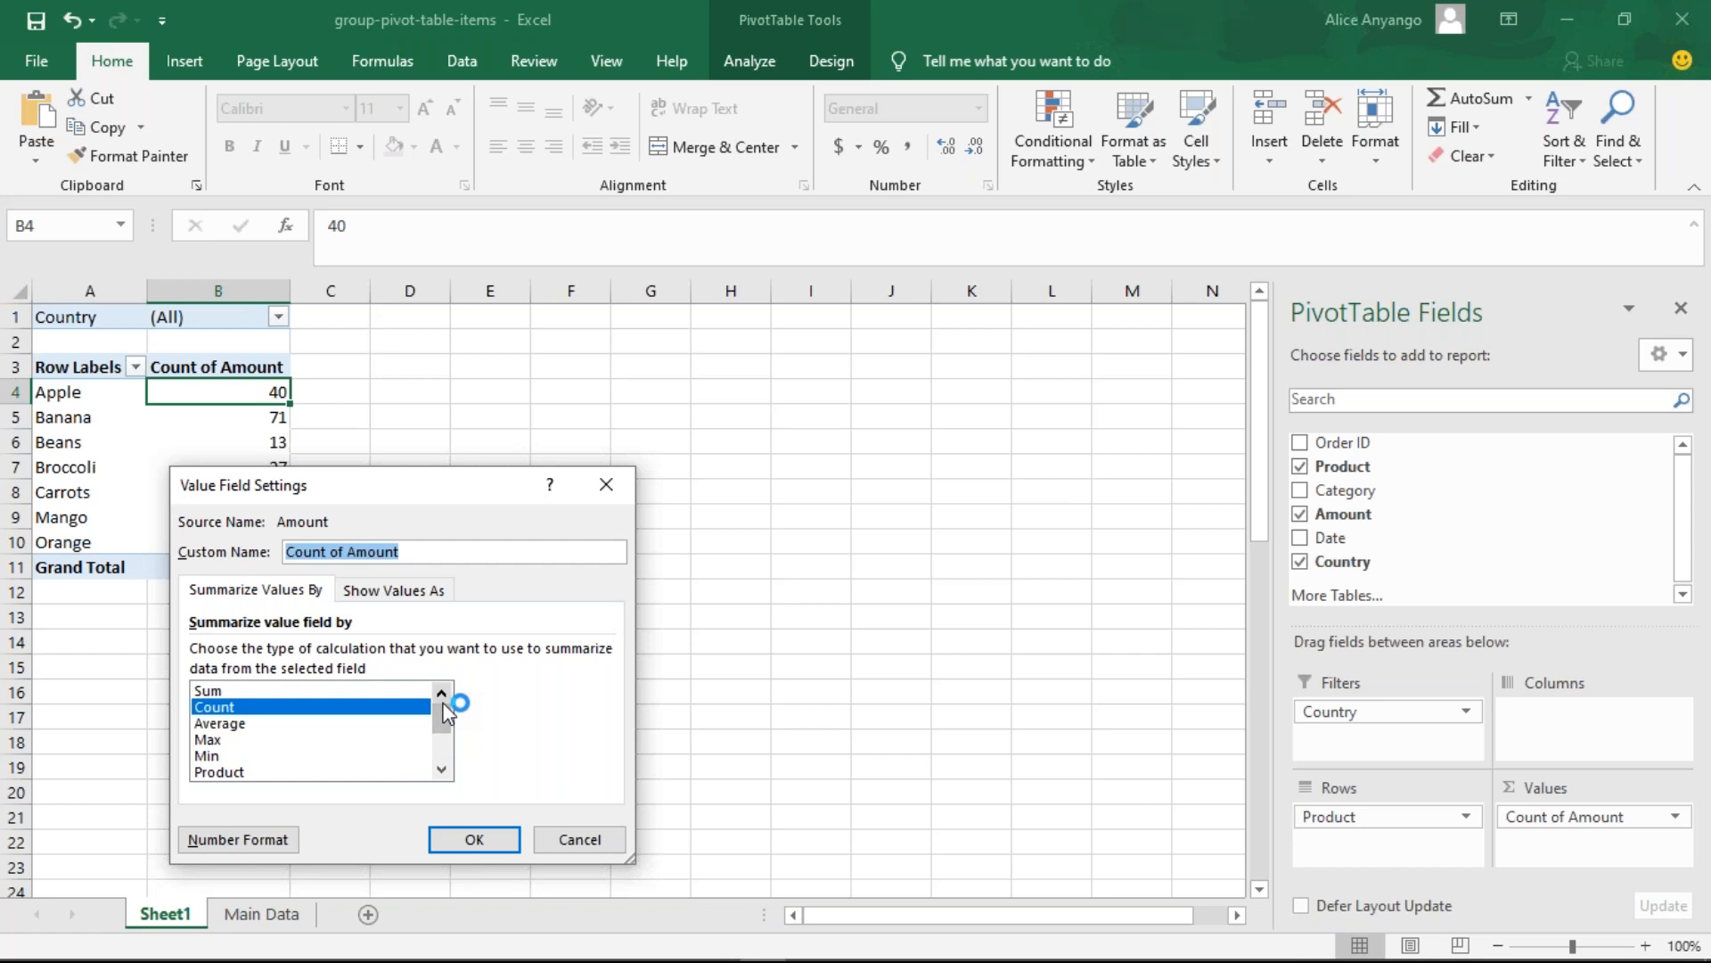
left_click(216, 684)
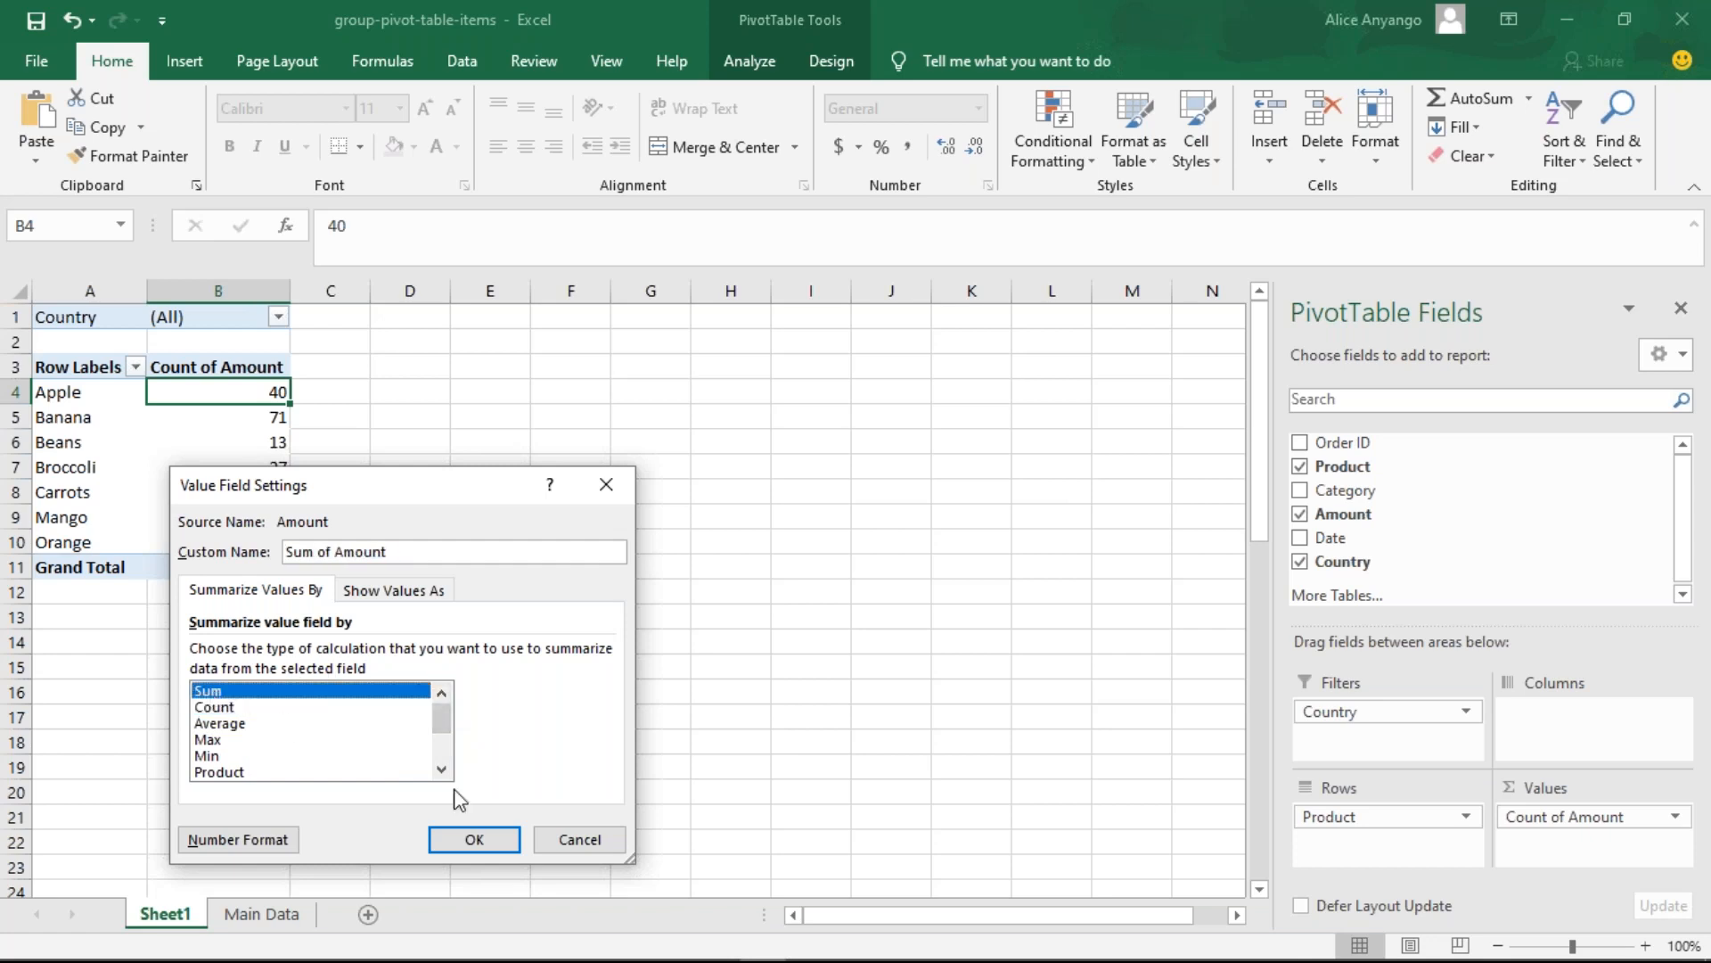
left_click(482, 844)
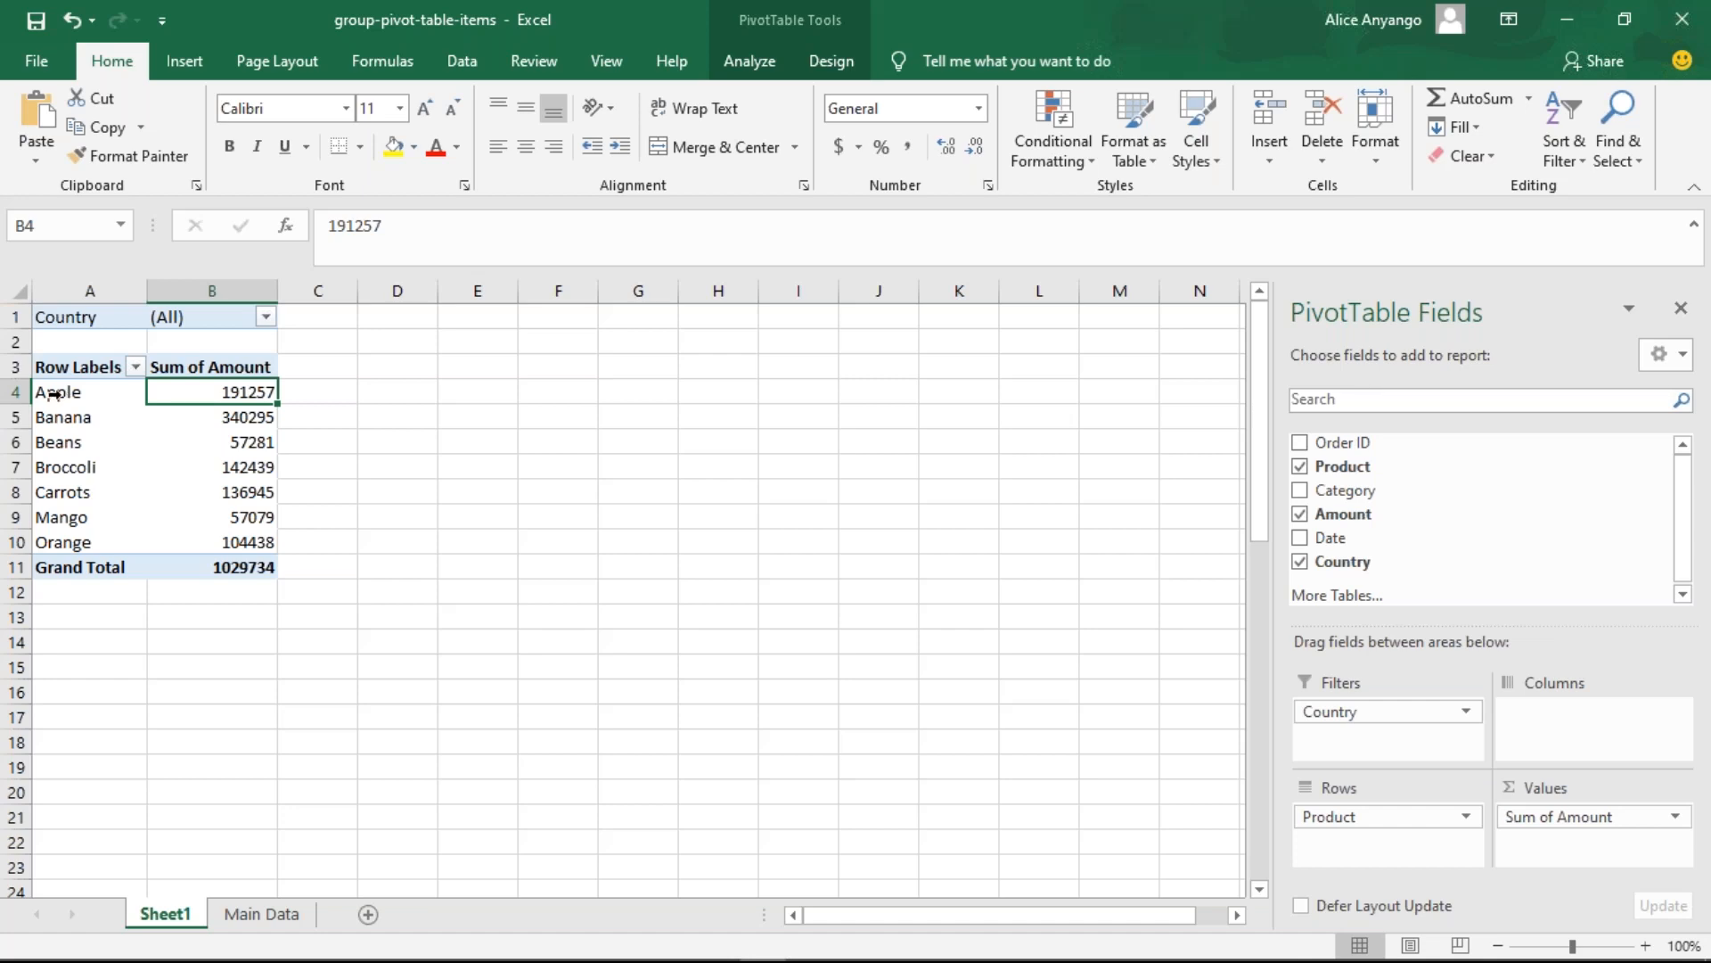
- Group the Apple and Banana row items of the PivotTable
left_click_drag(45, 392, 52, 408)
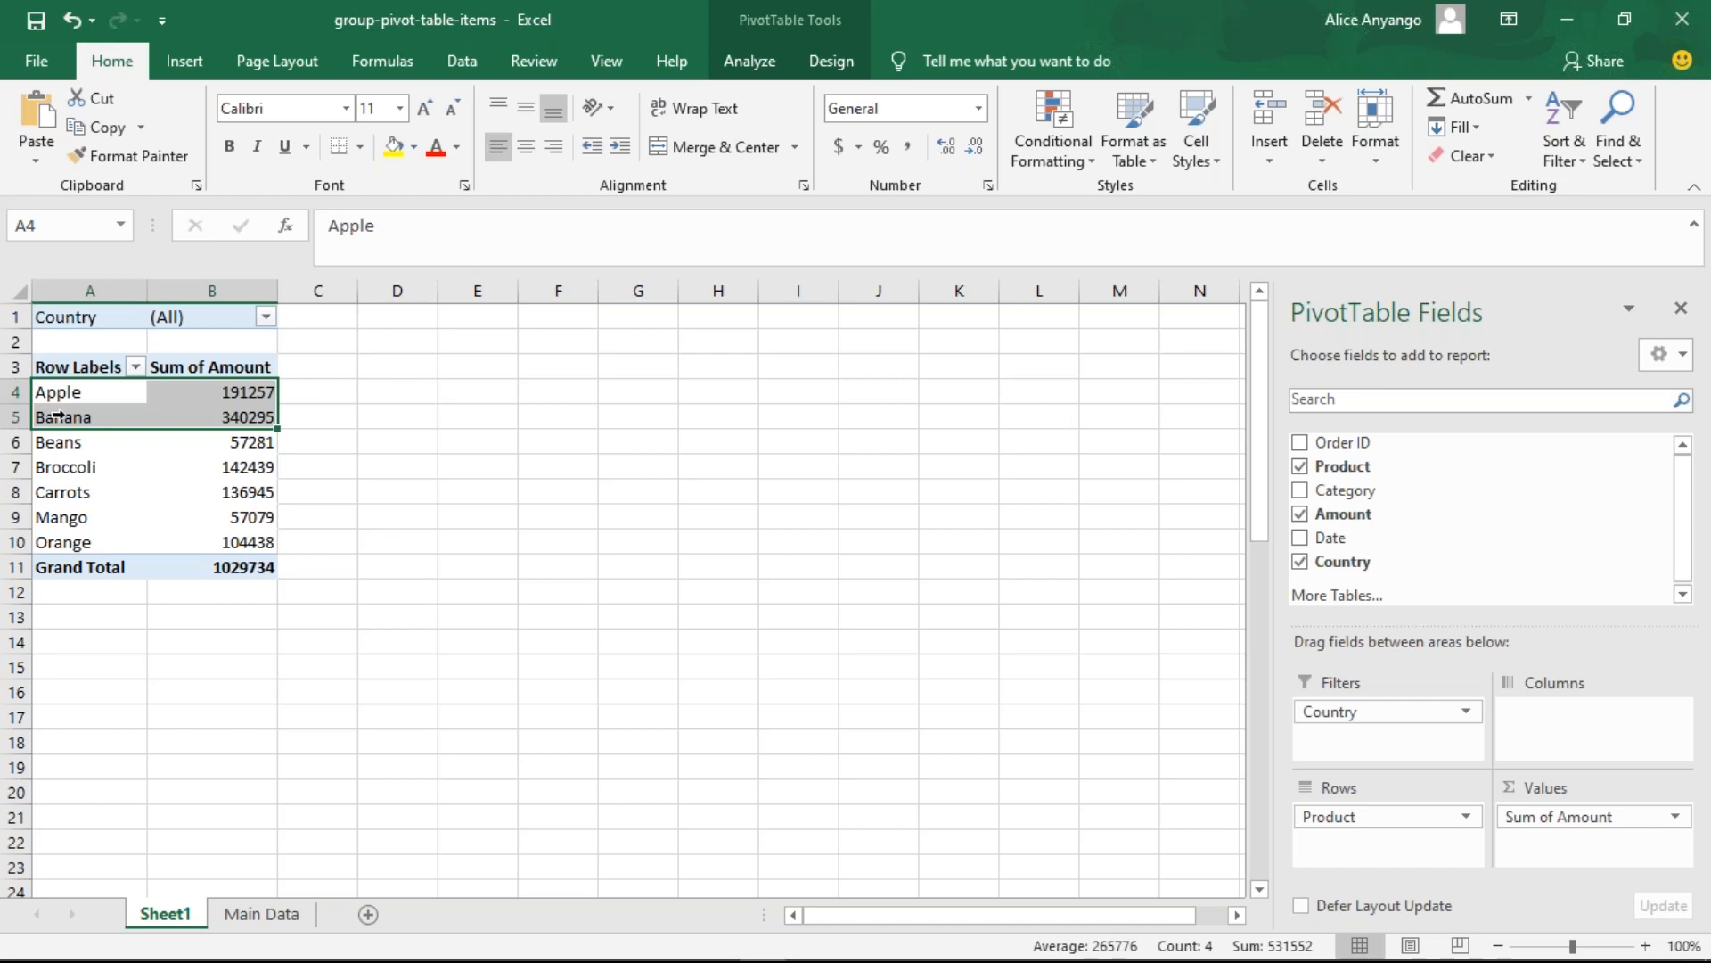
right_click(80, 416)
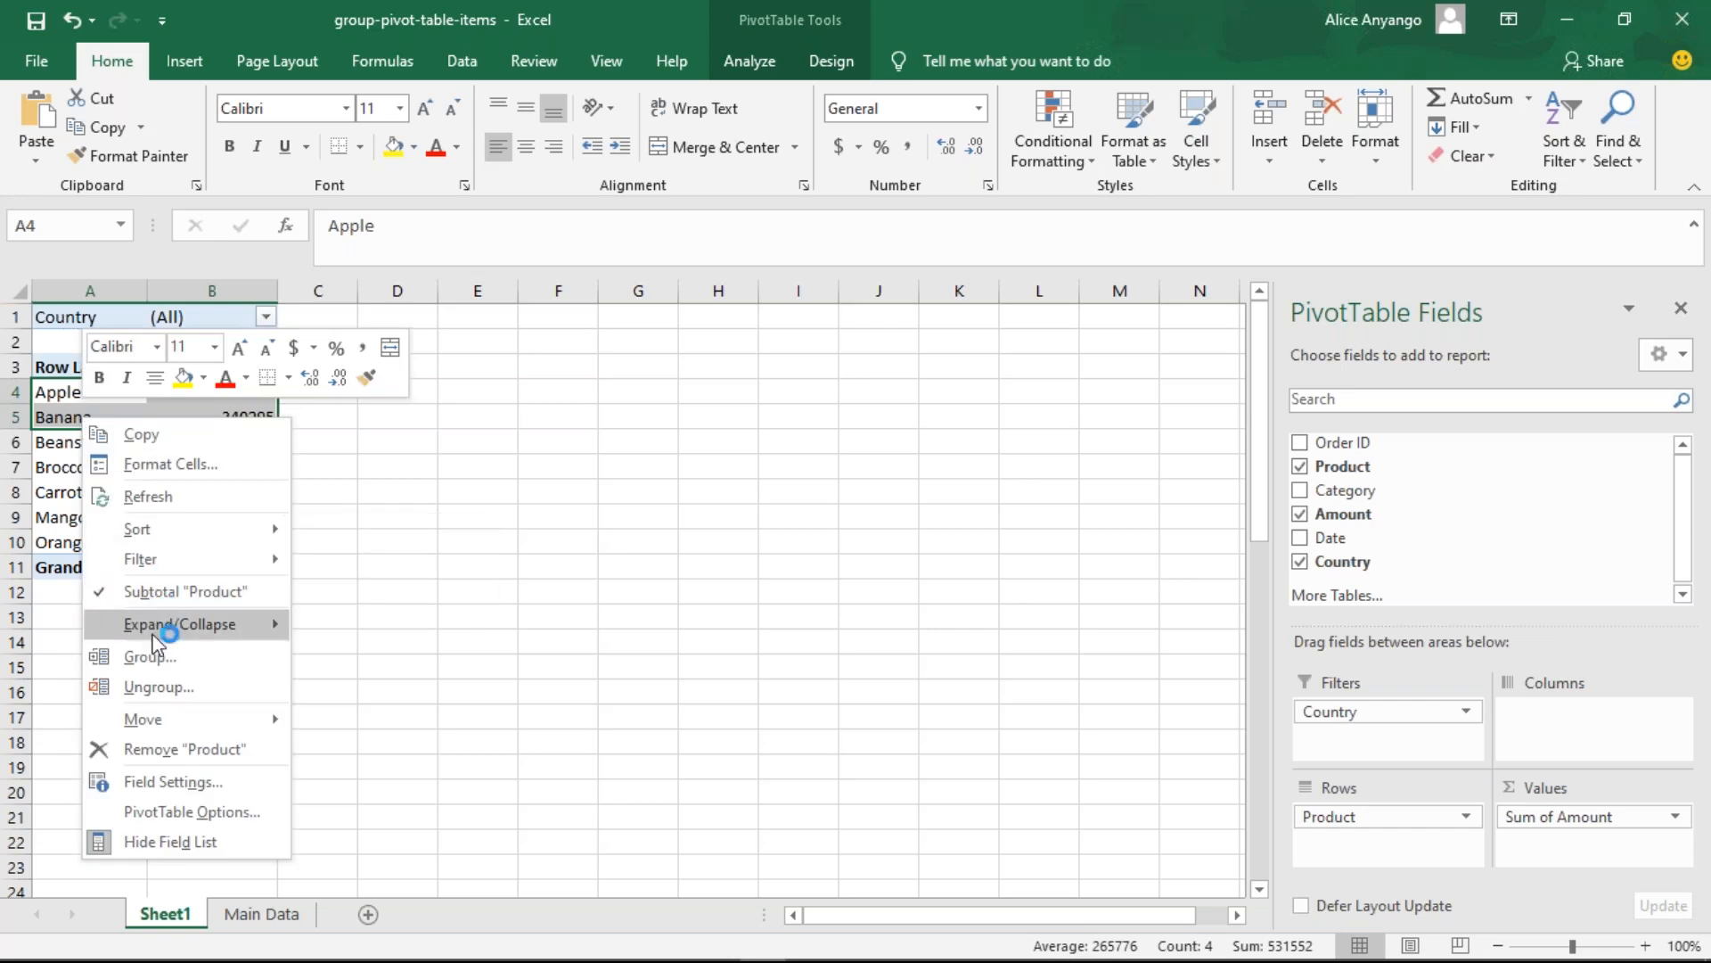
left_click(143, 656)
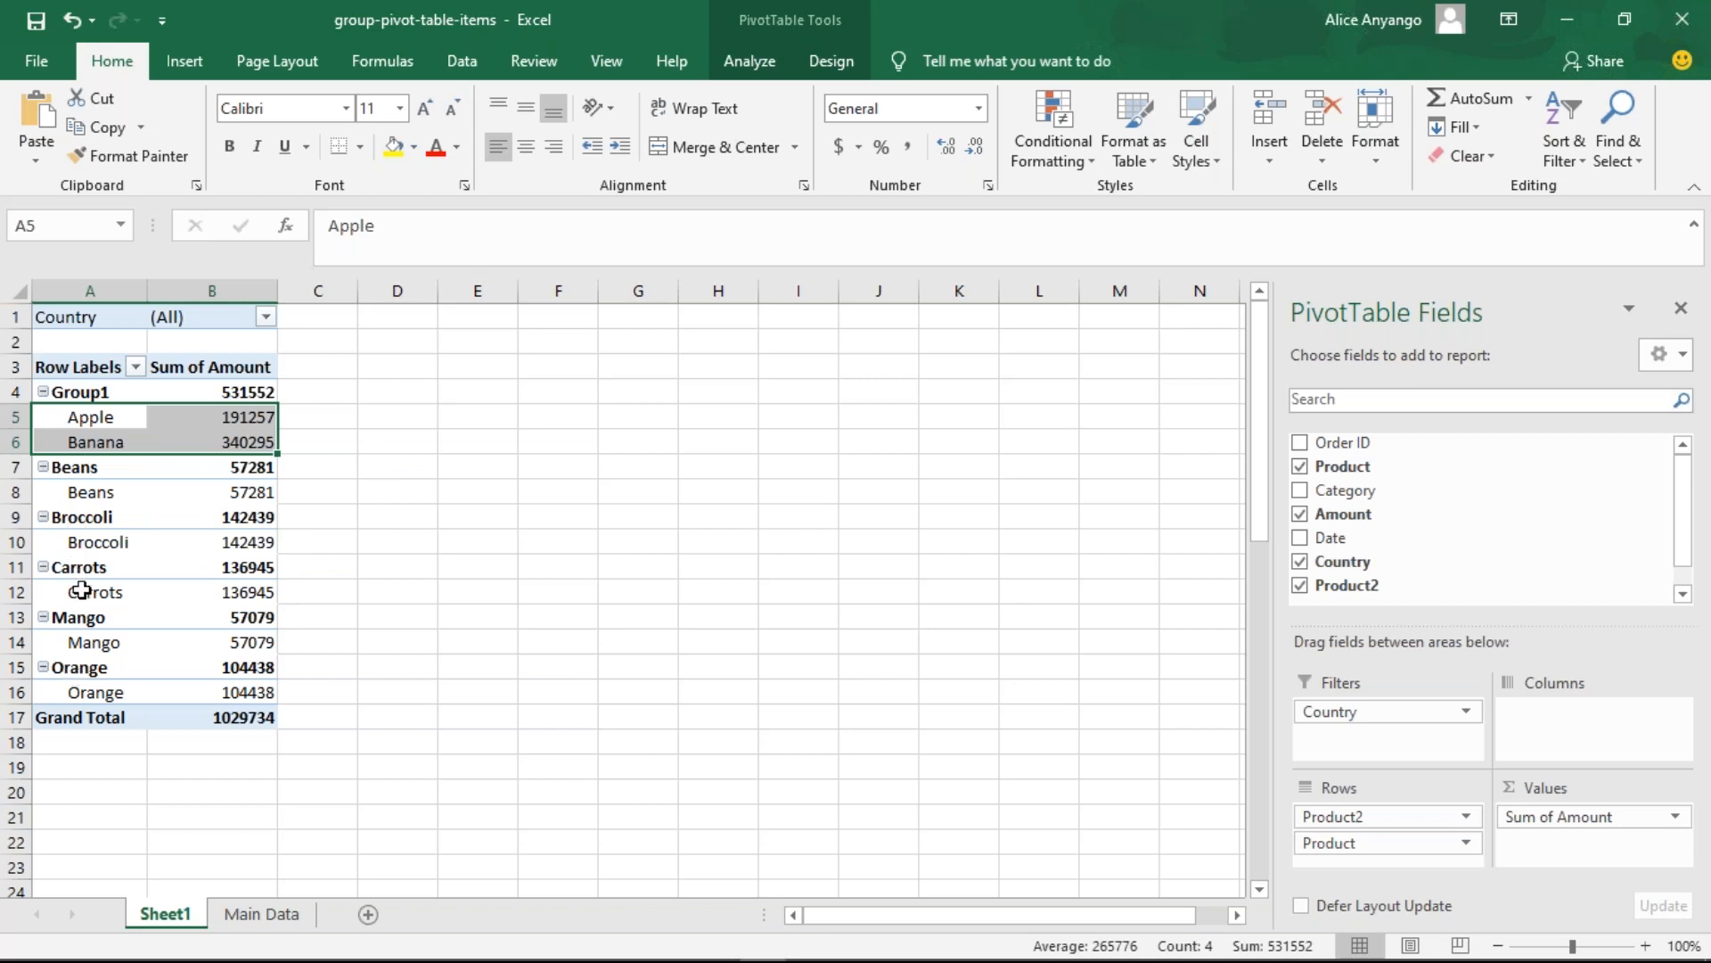
- Group the remaining products, Beans, Broccoli, Carrots, Mango and Orange, into a second PivotTable group
left_click_drag(39, 458, 73, 560)
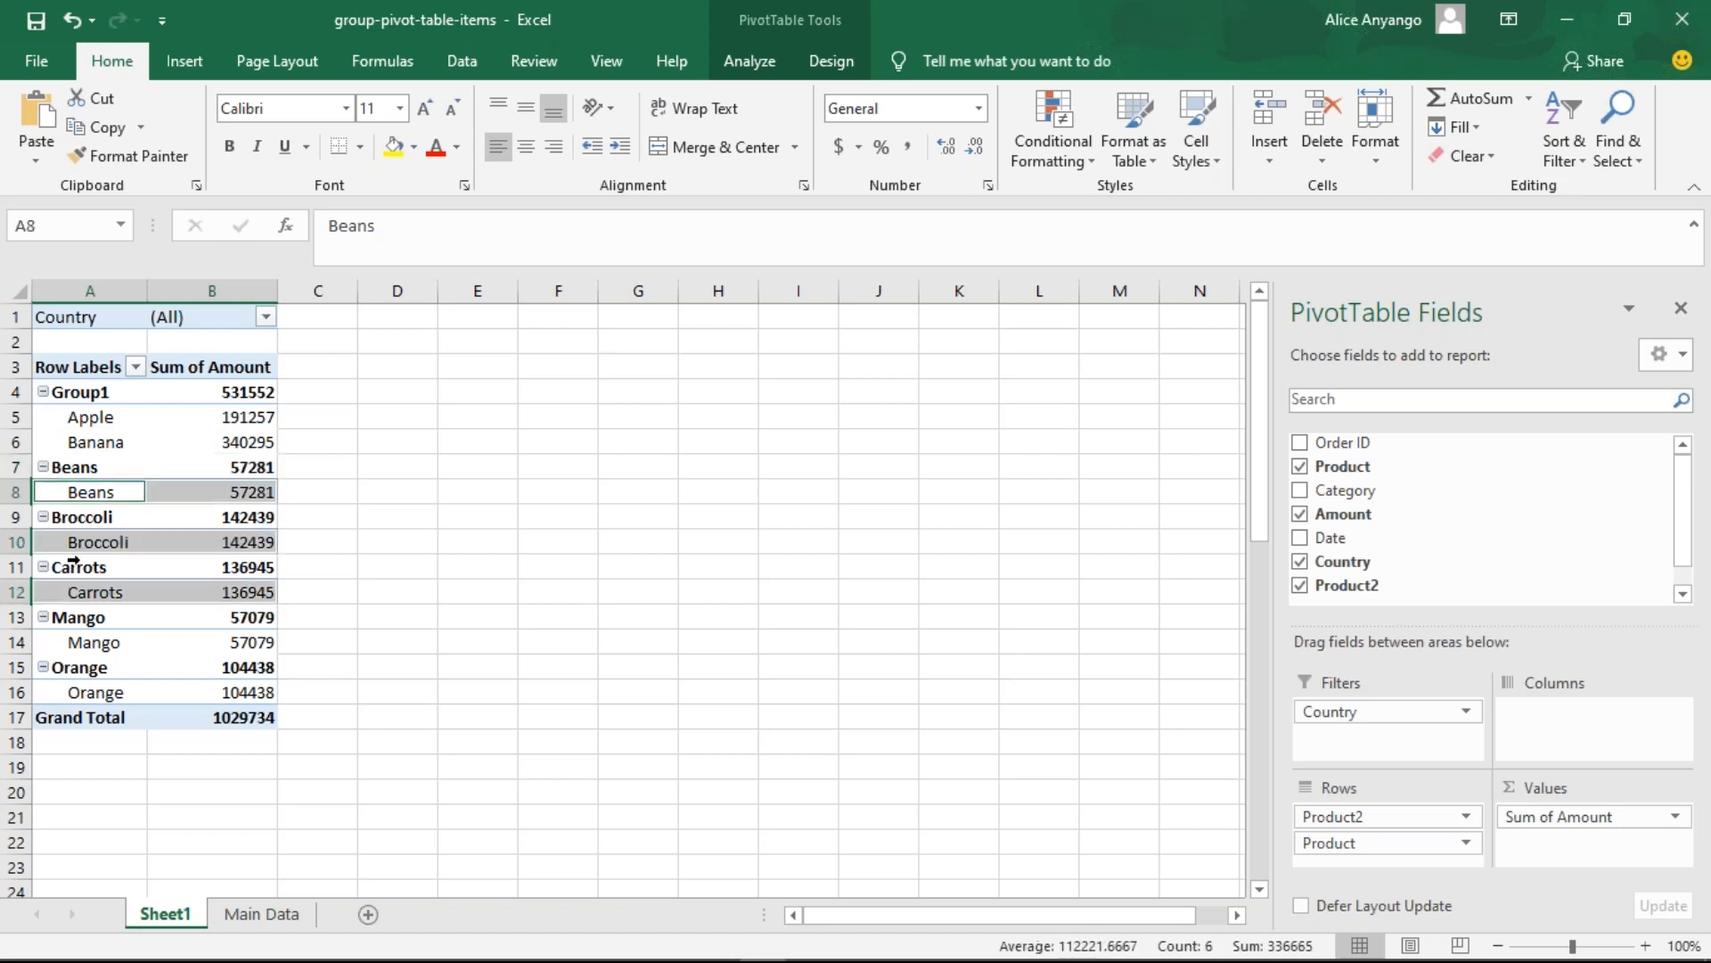
left_click(62, 467)
left_click_drag(63, 467, 134, 694)
right_click(136, 695)
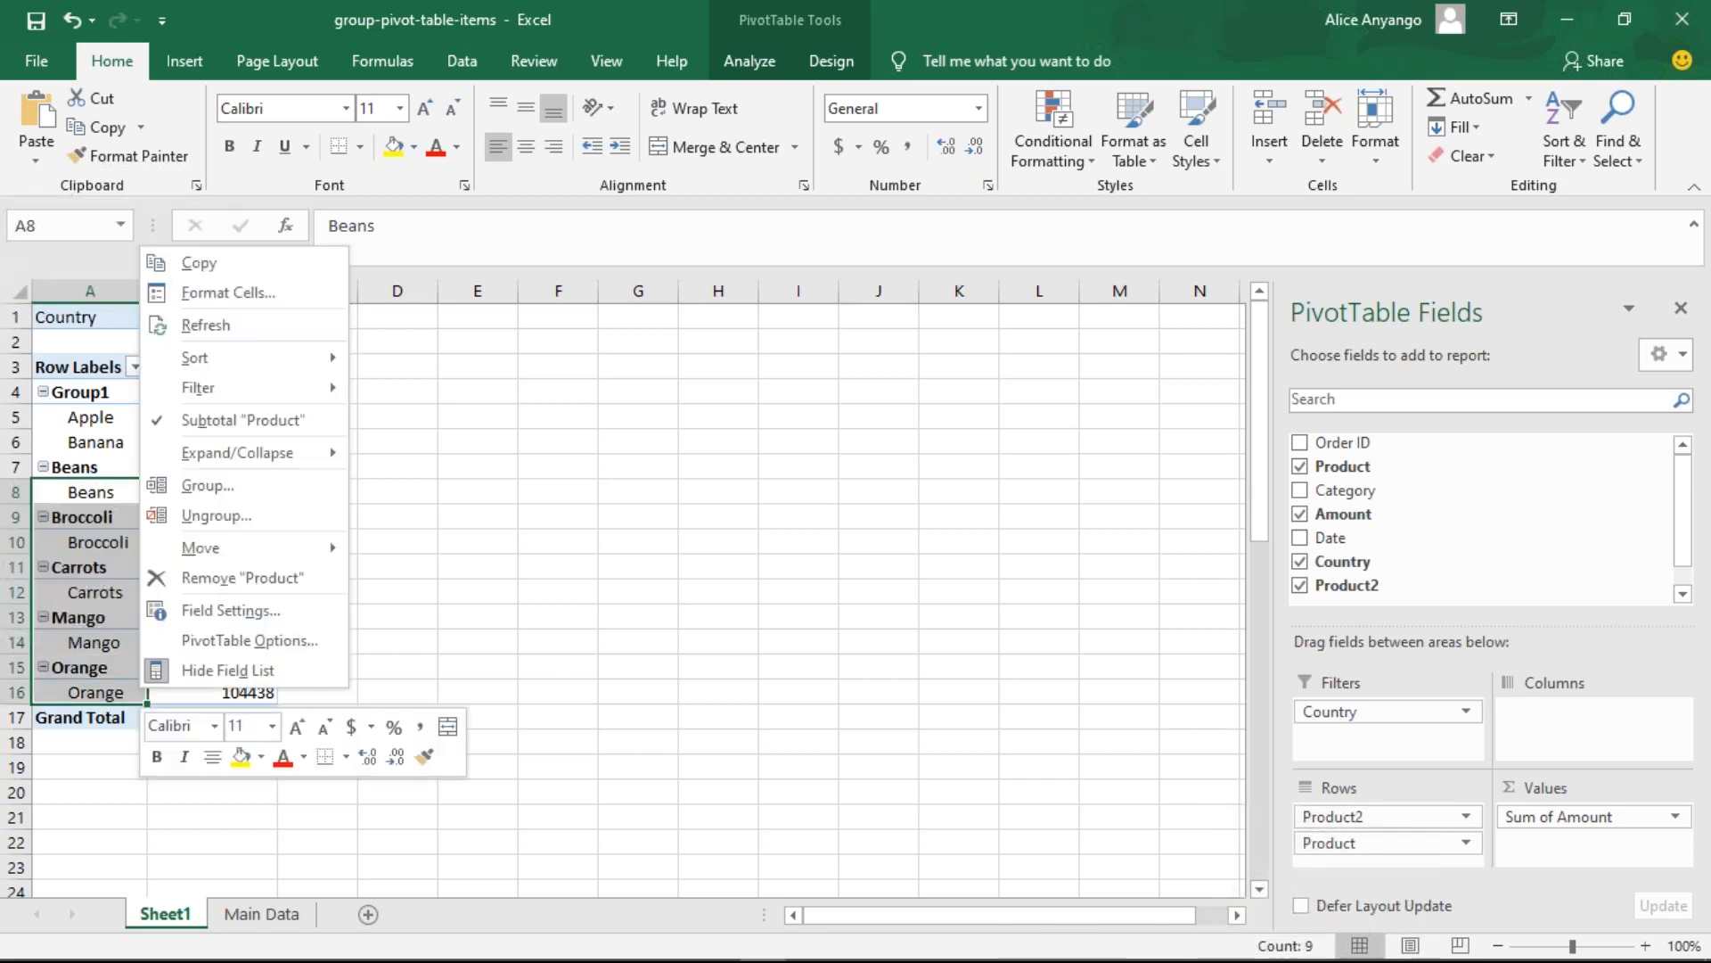
left_click(255, 492)
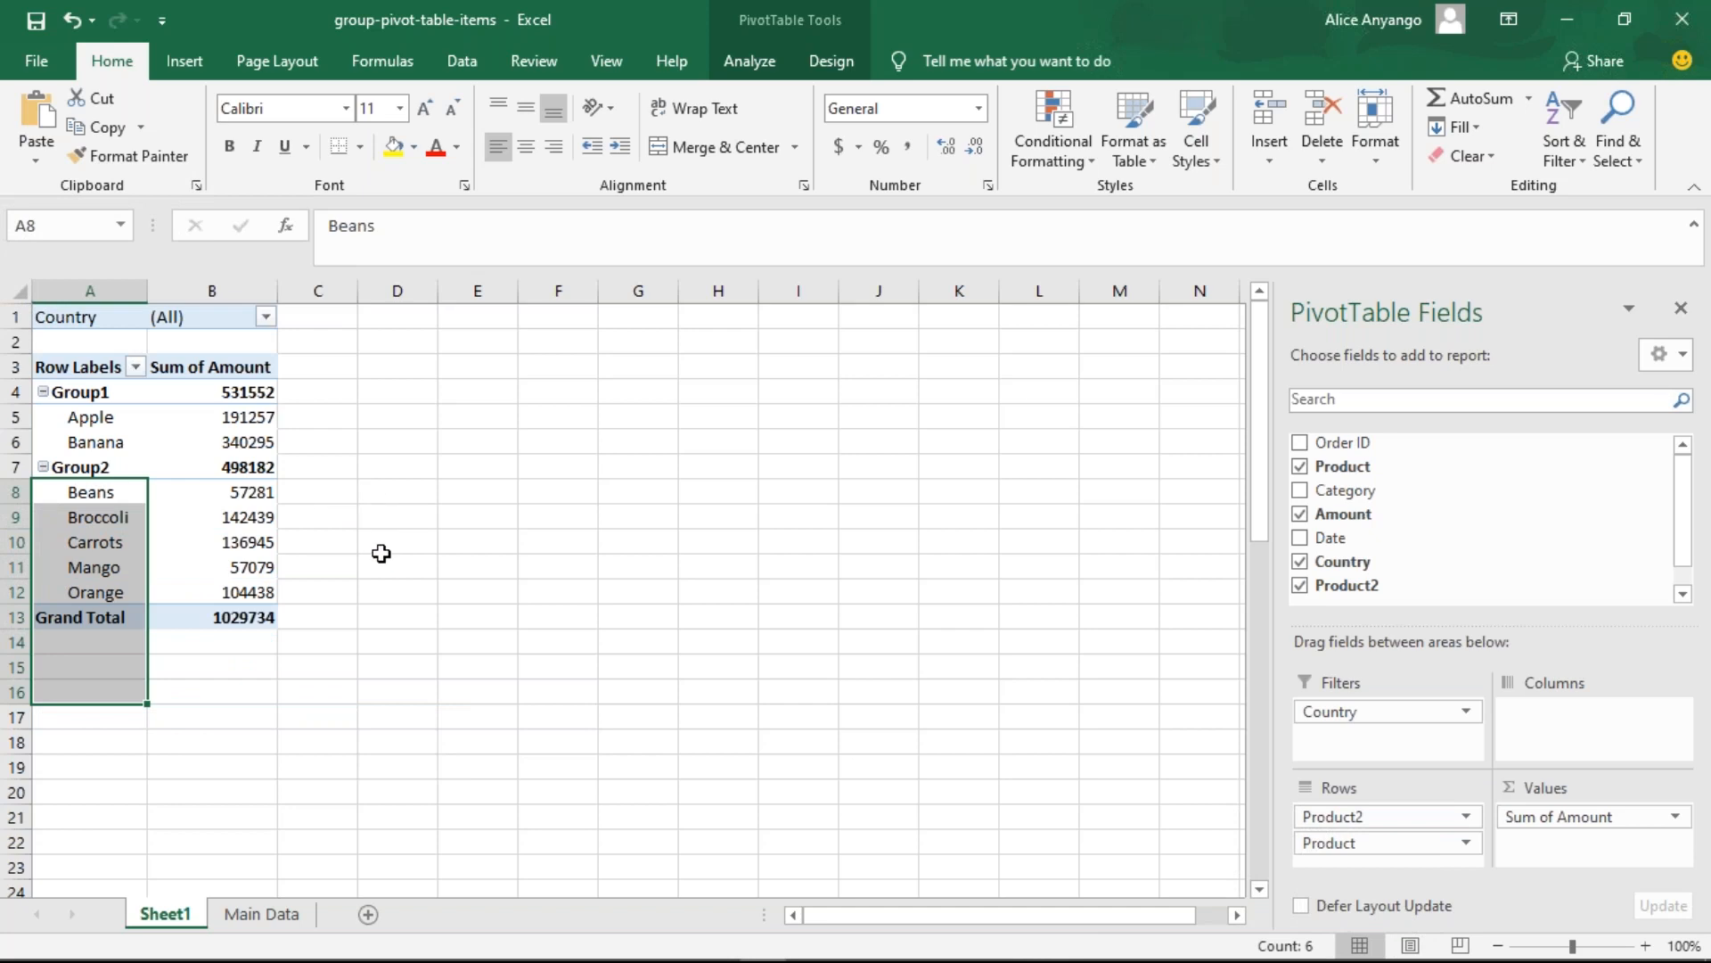
- Collapse Group1 and Group2 so the PivotTable lists only the two group rows
left_click(412, 572)
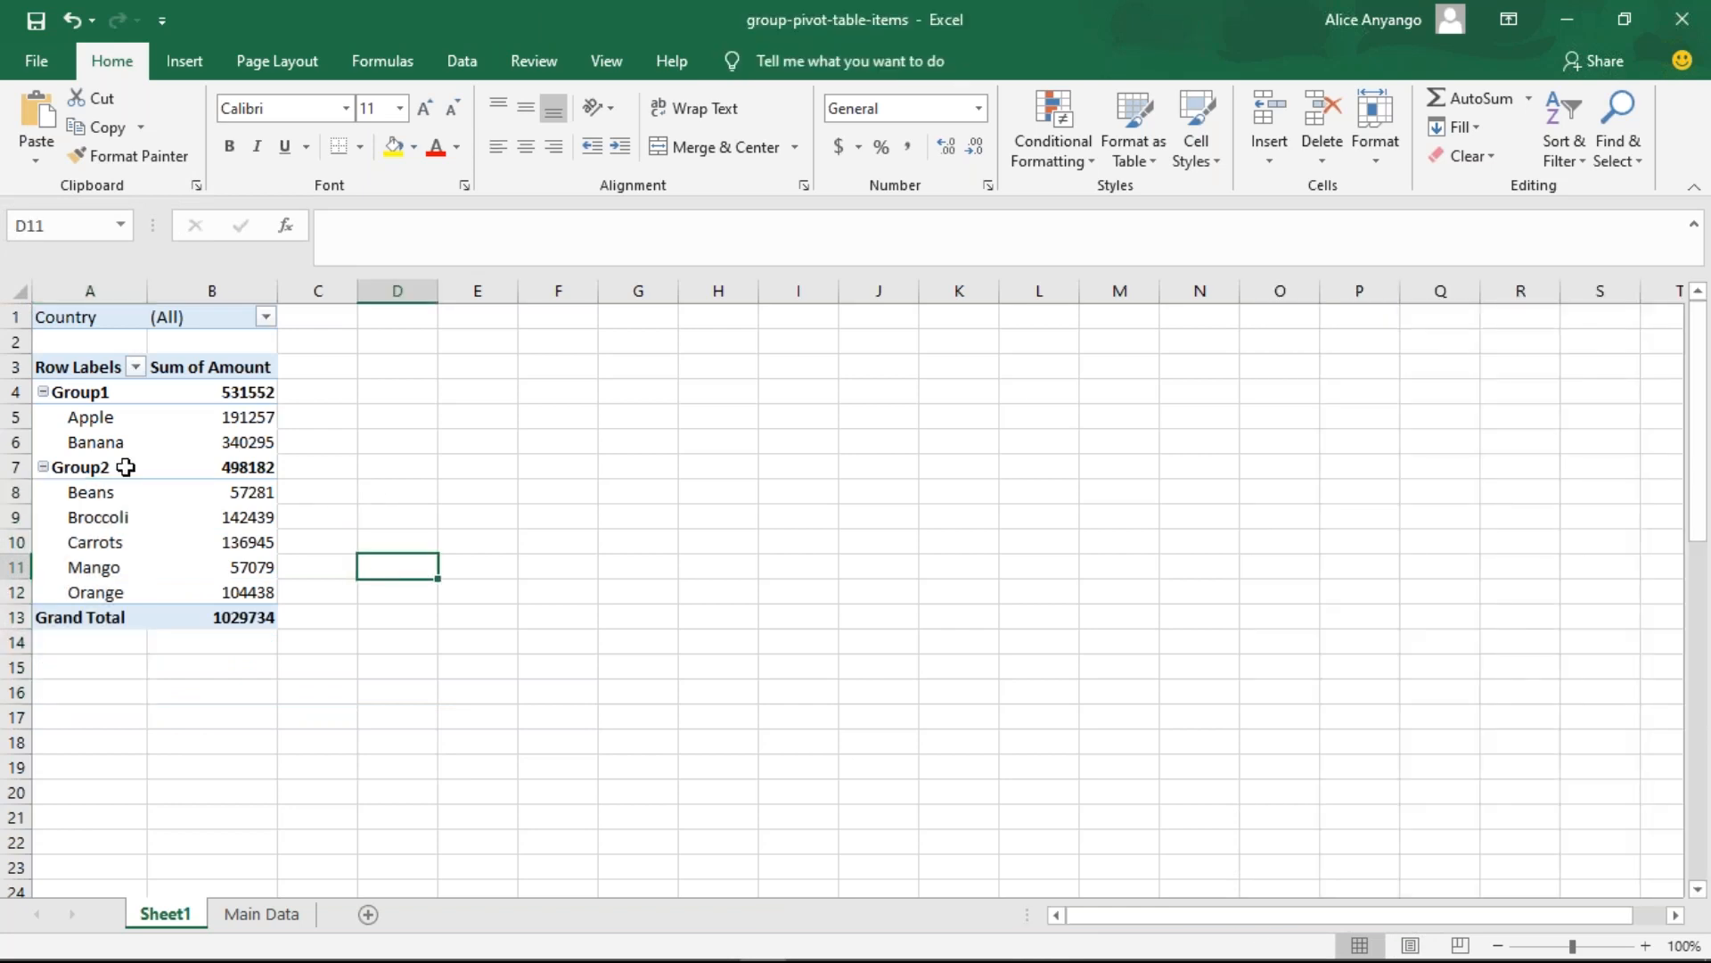
left_click(43, 392)
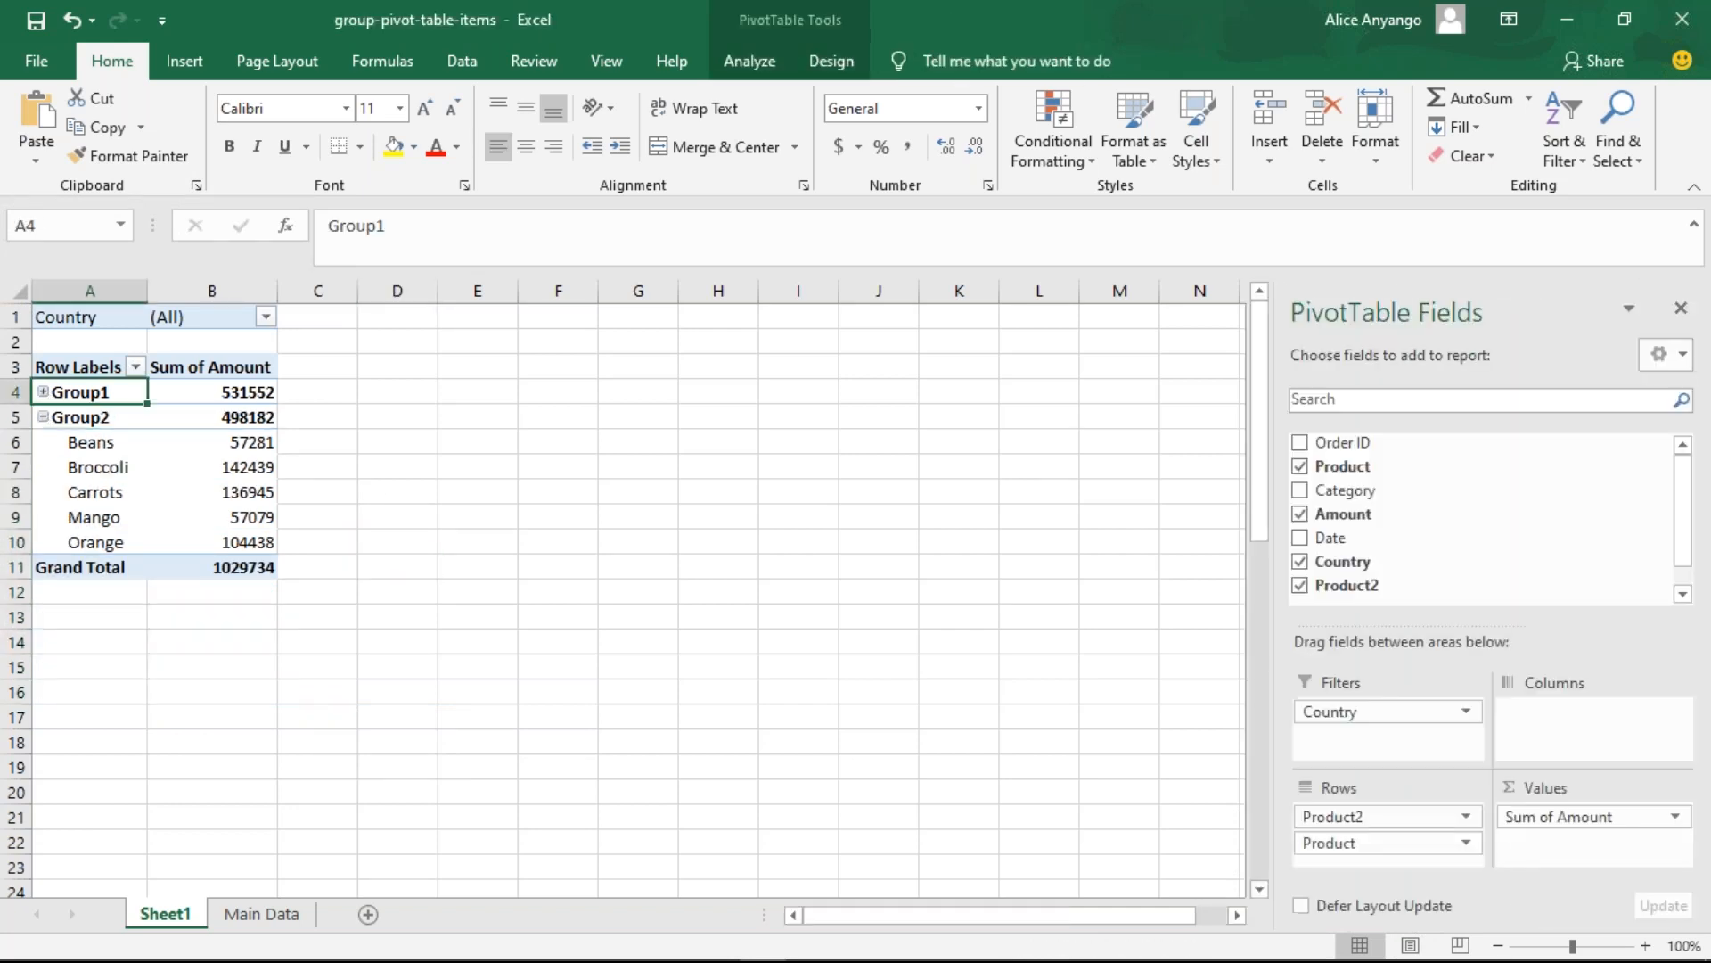
left_click(43, 418)
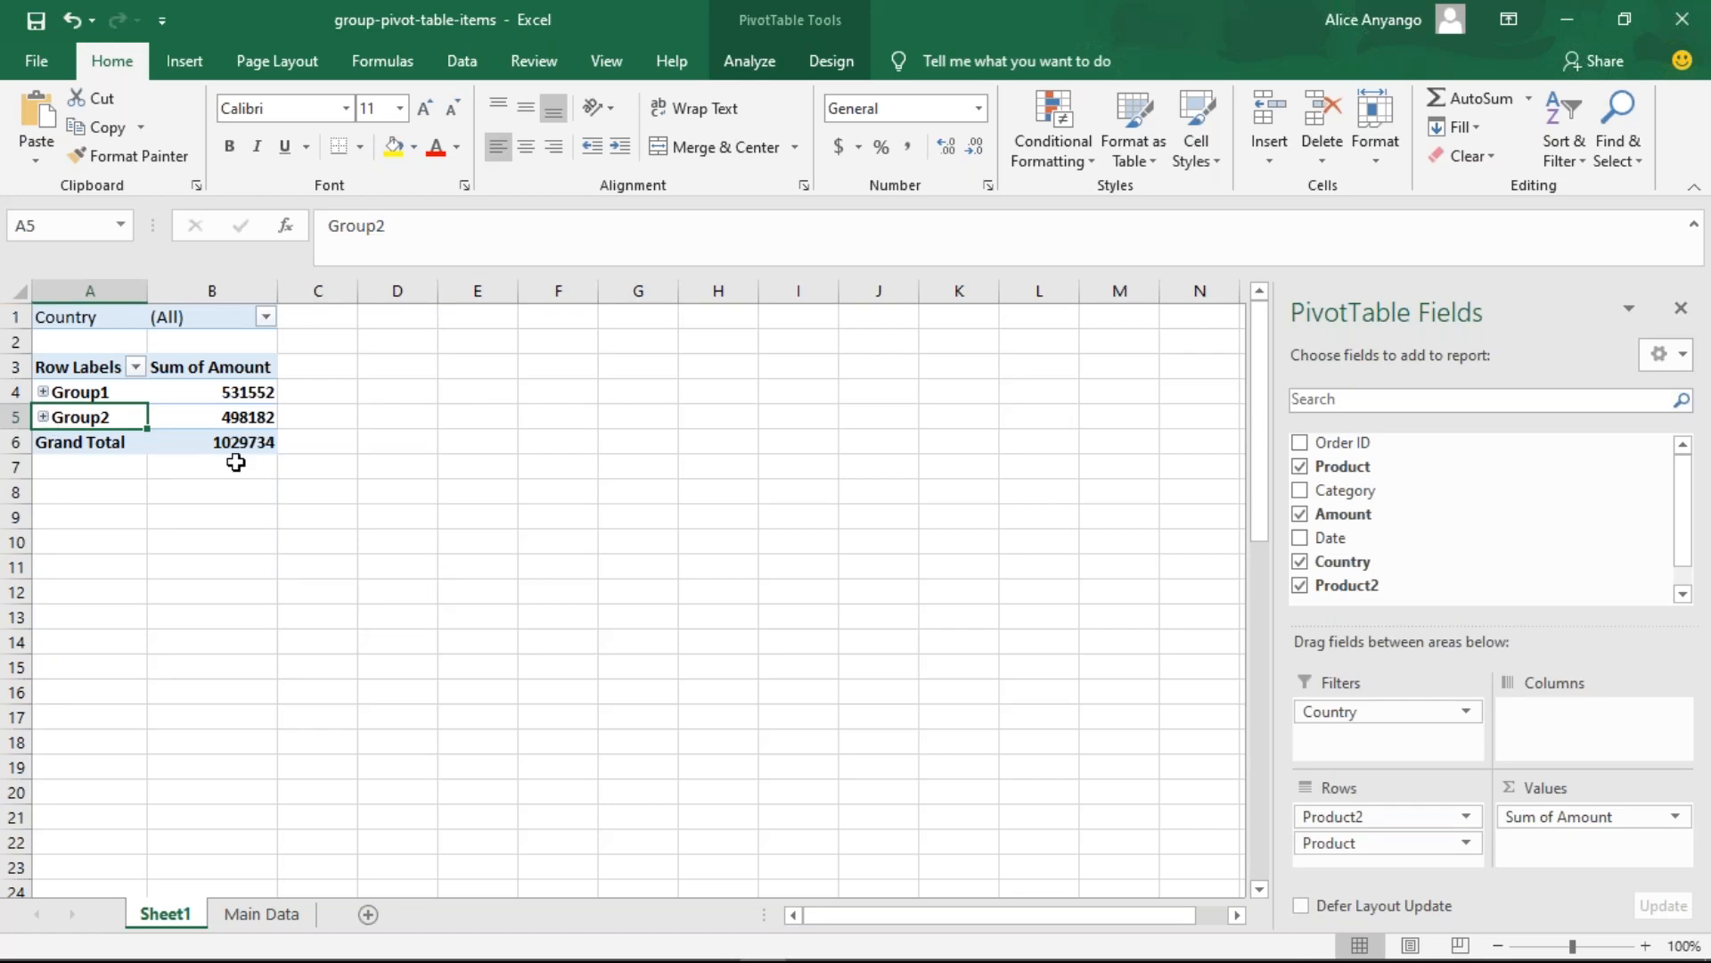
left_click(75, 396)
right_click(77, 399)
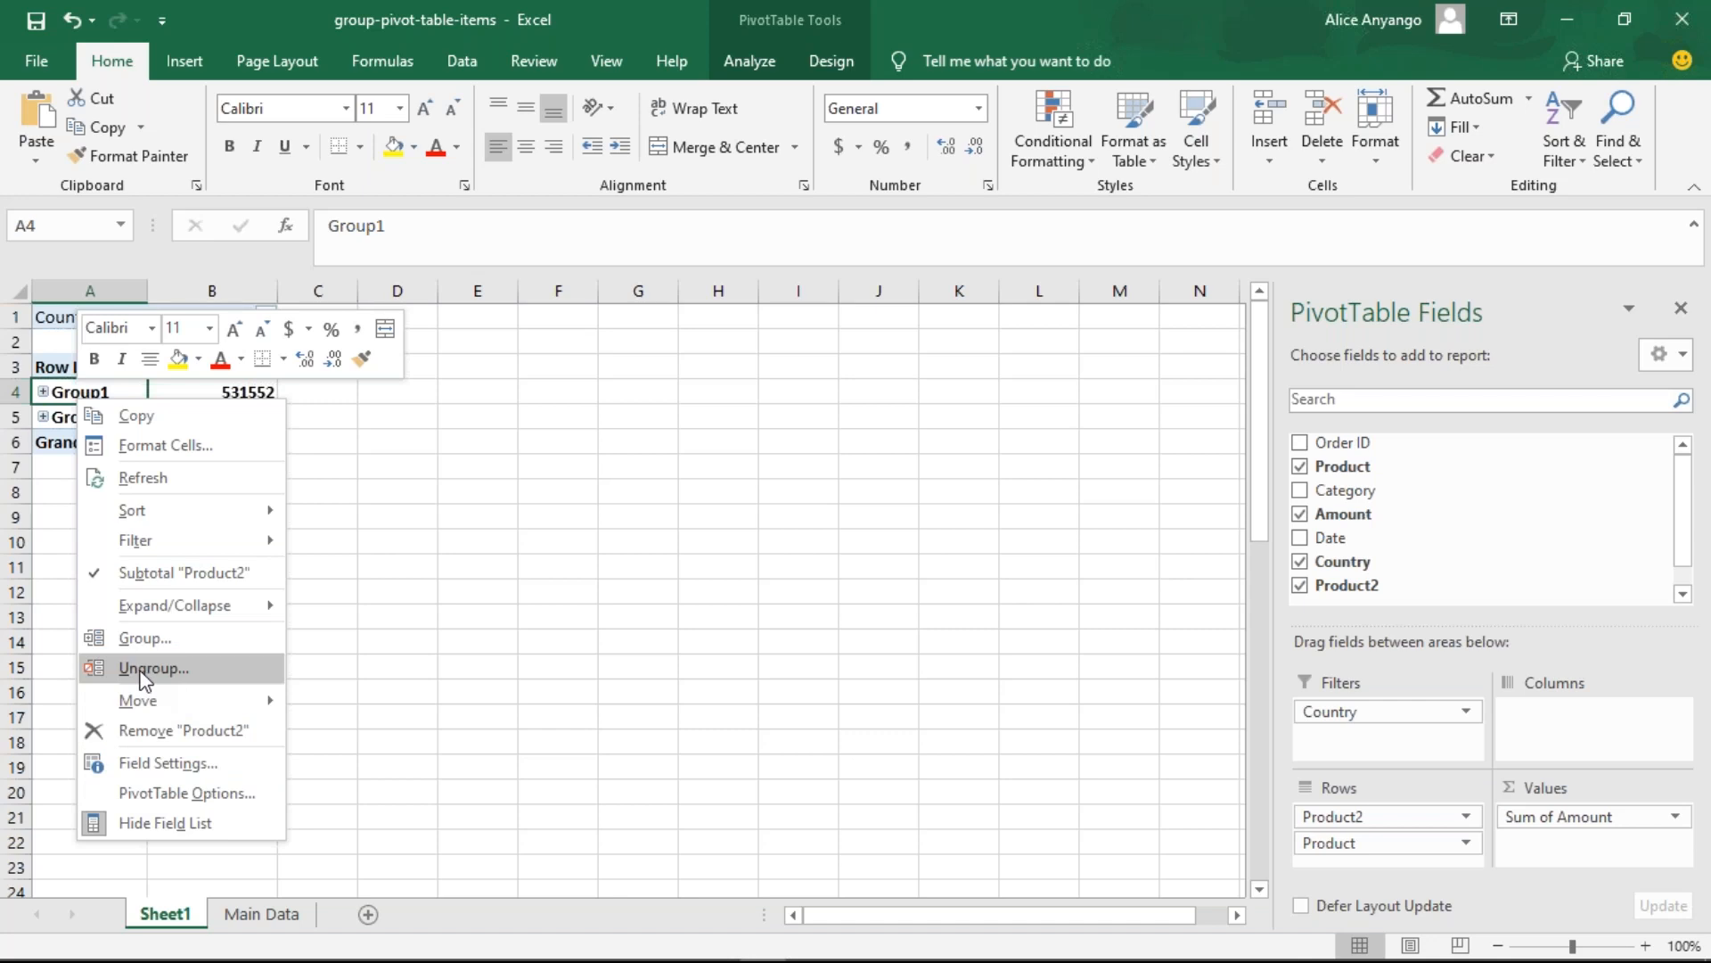
key("Escape")
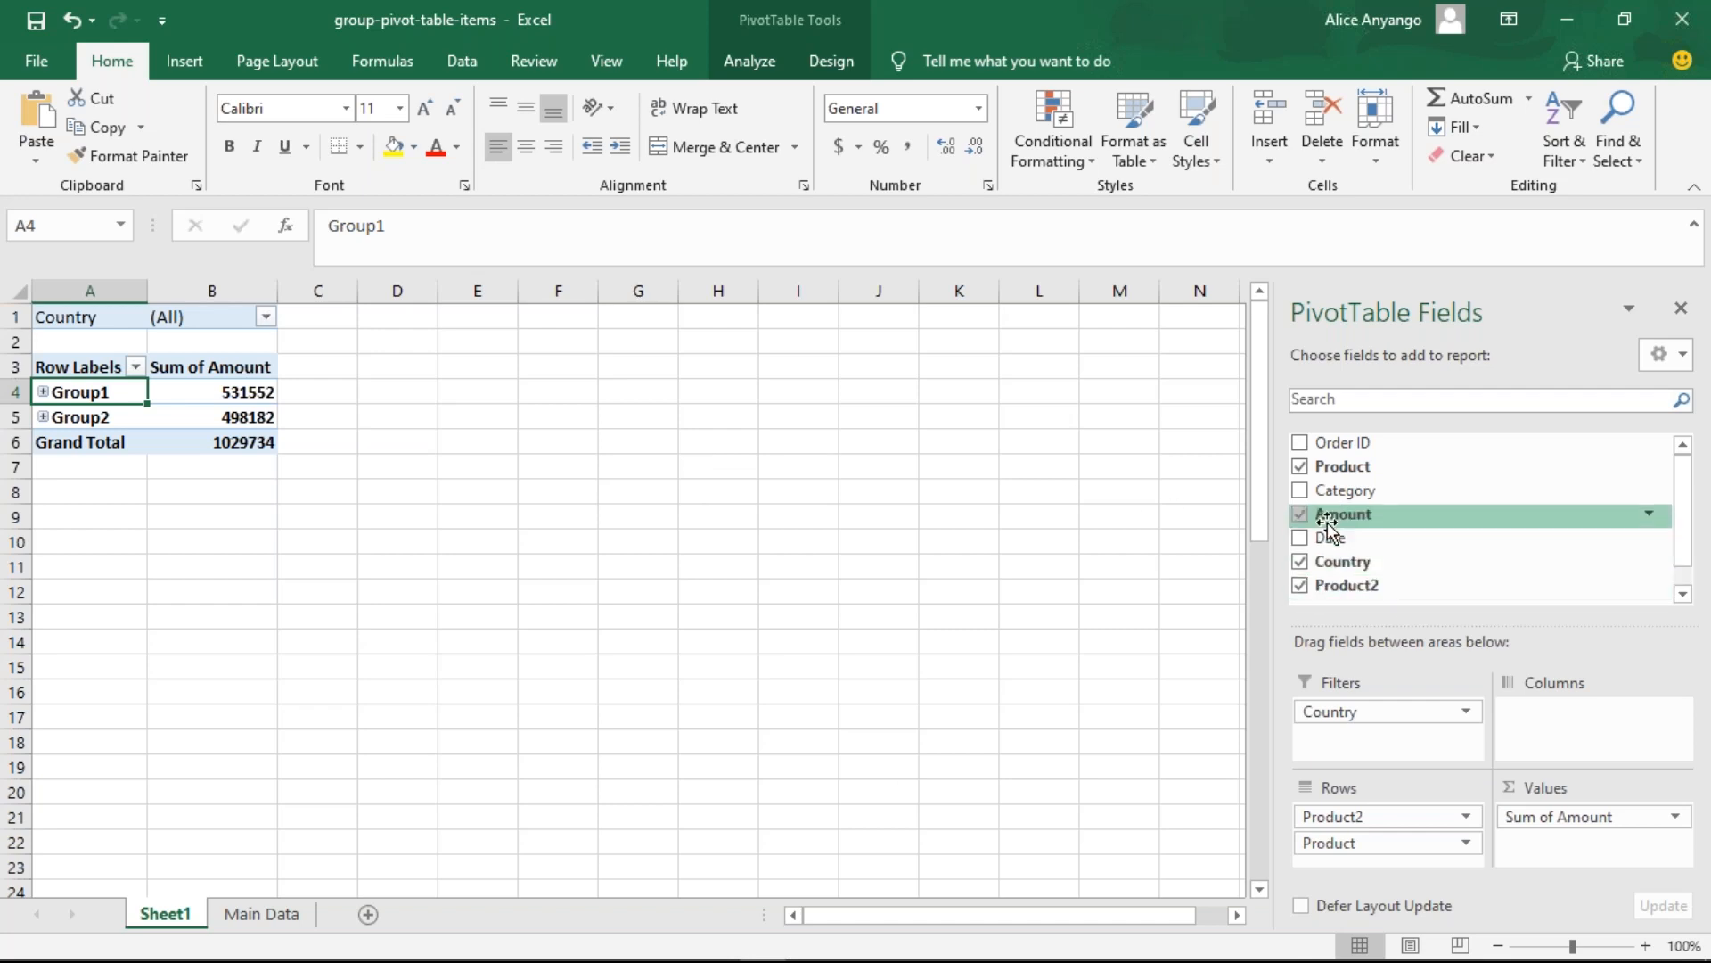
- Add the Date field to the PivotTable and move it from Rows to Columns
left_click(1301, 538)
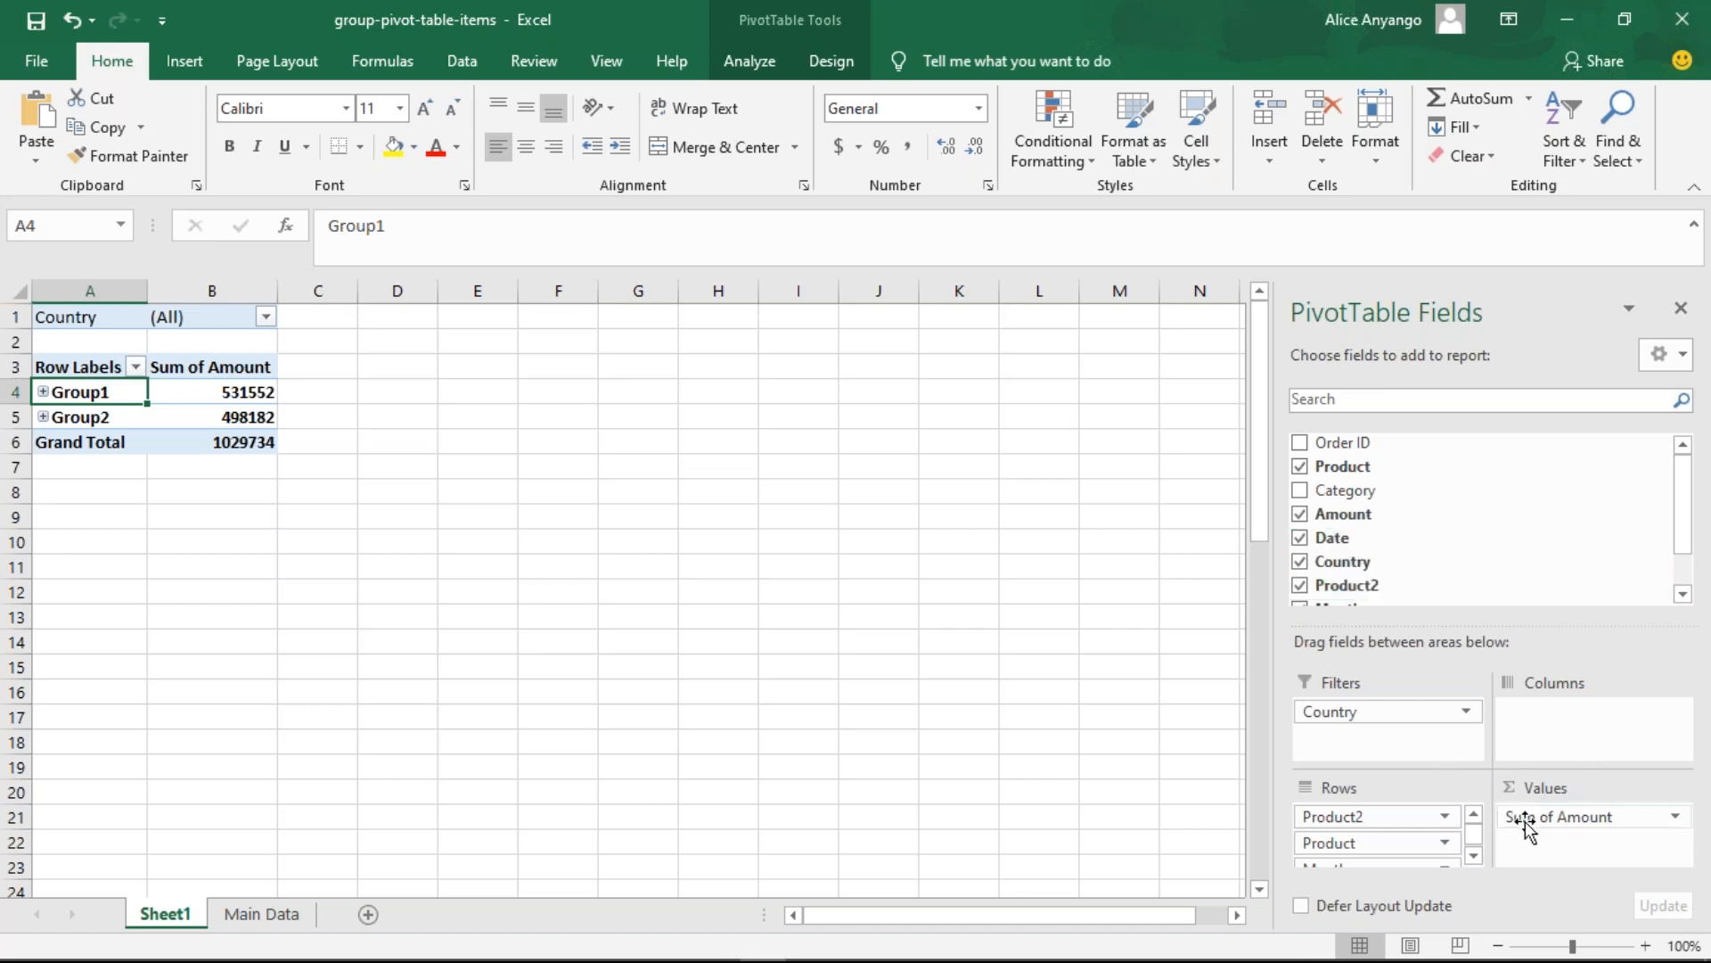
left_click_drag(1474, 839, 1477, 846)
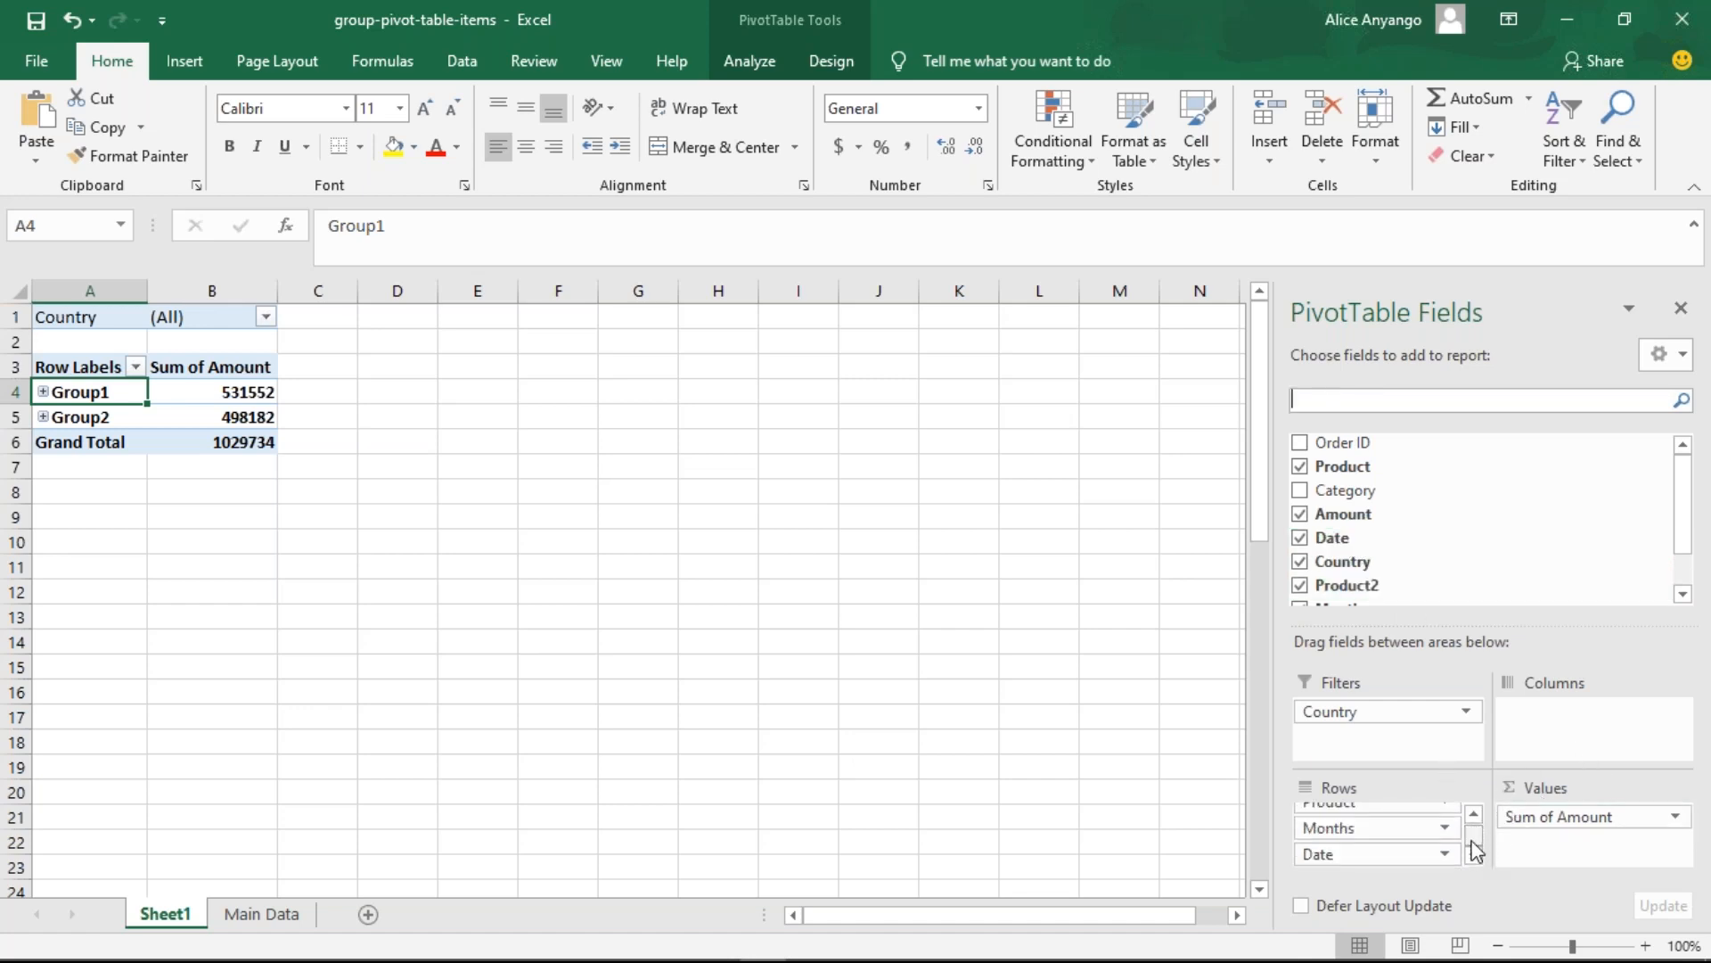
left_click_drag(1328, 854, 1530, 727)
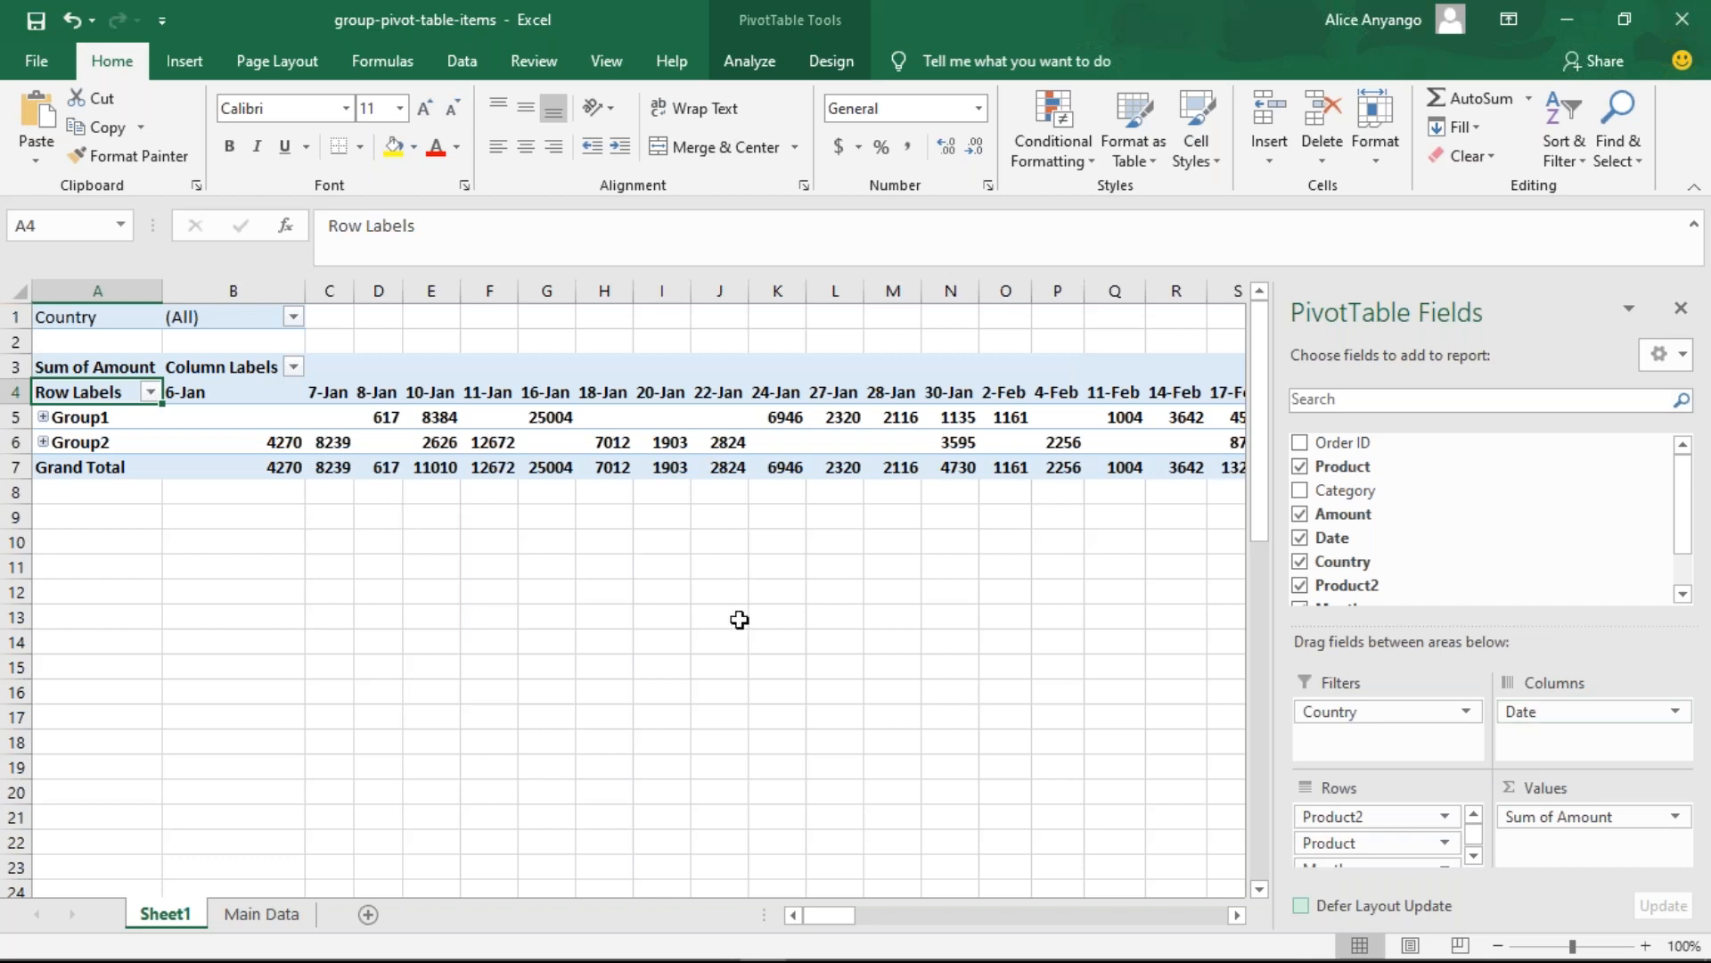
- Group the PivotTable's date columns by Quarters in addition to Days and Months
mouse_move(370, 458)
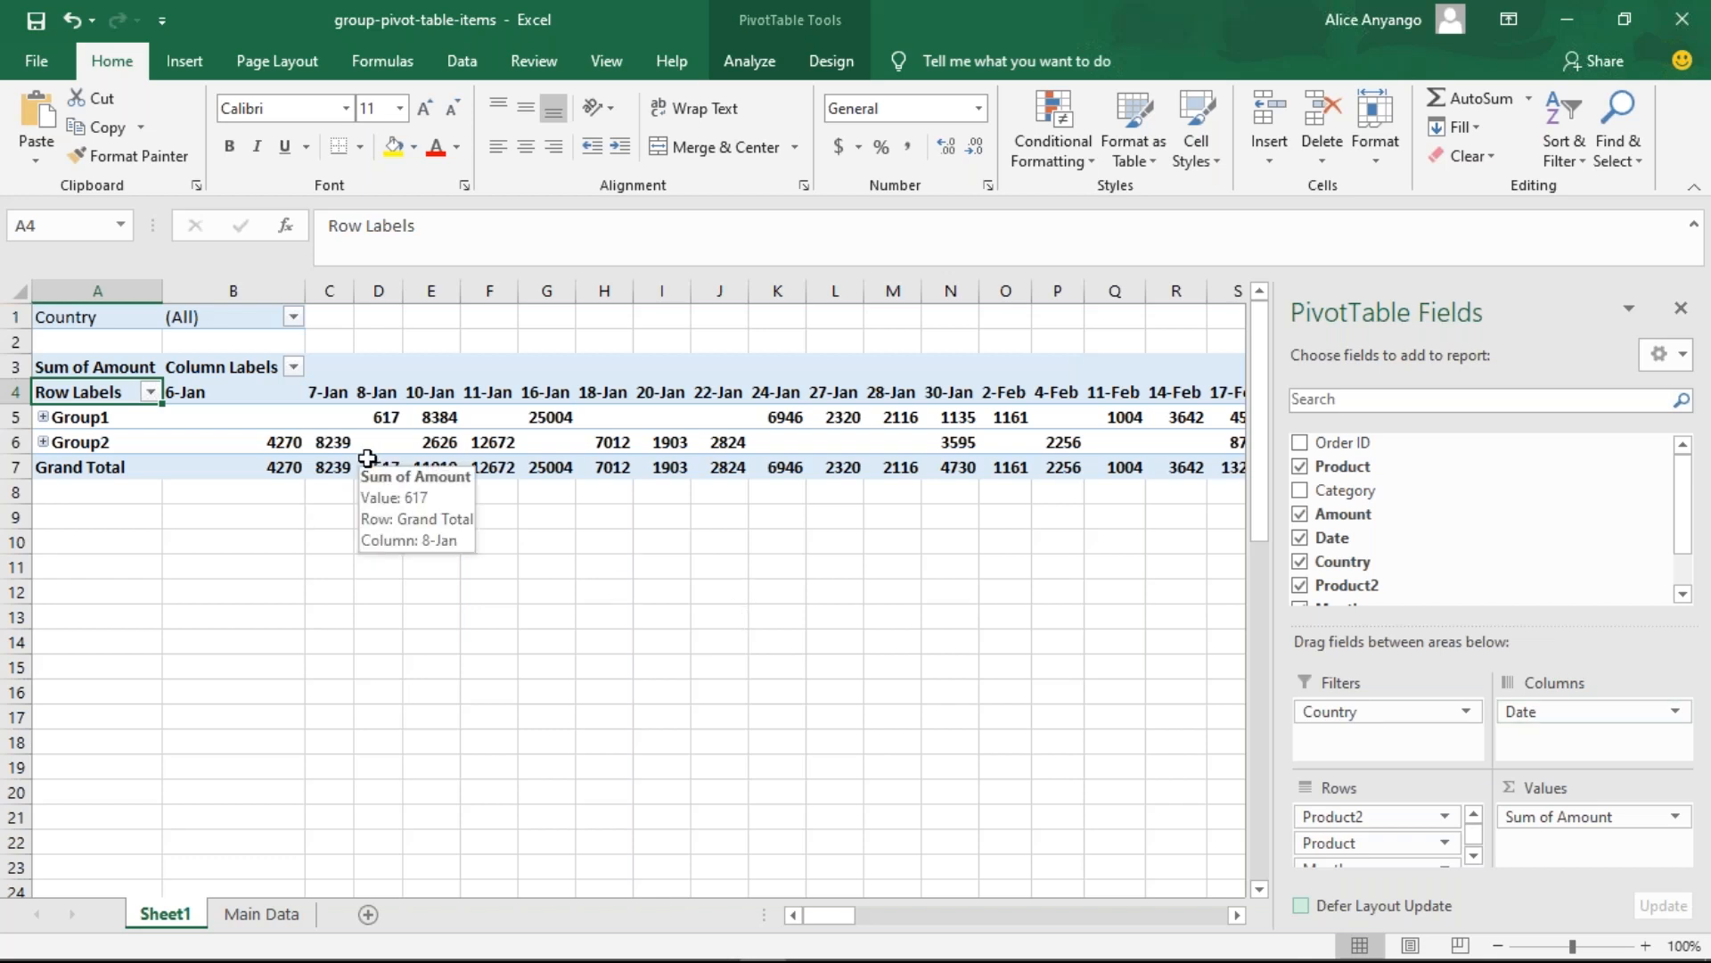
left_click(203, 393)
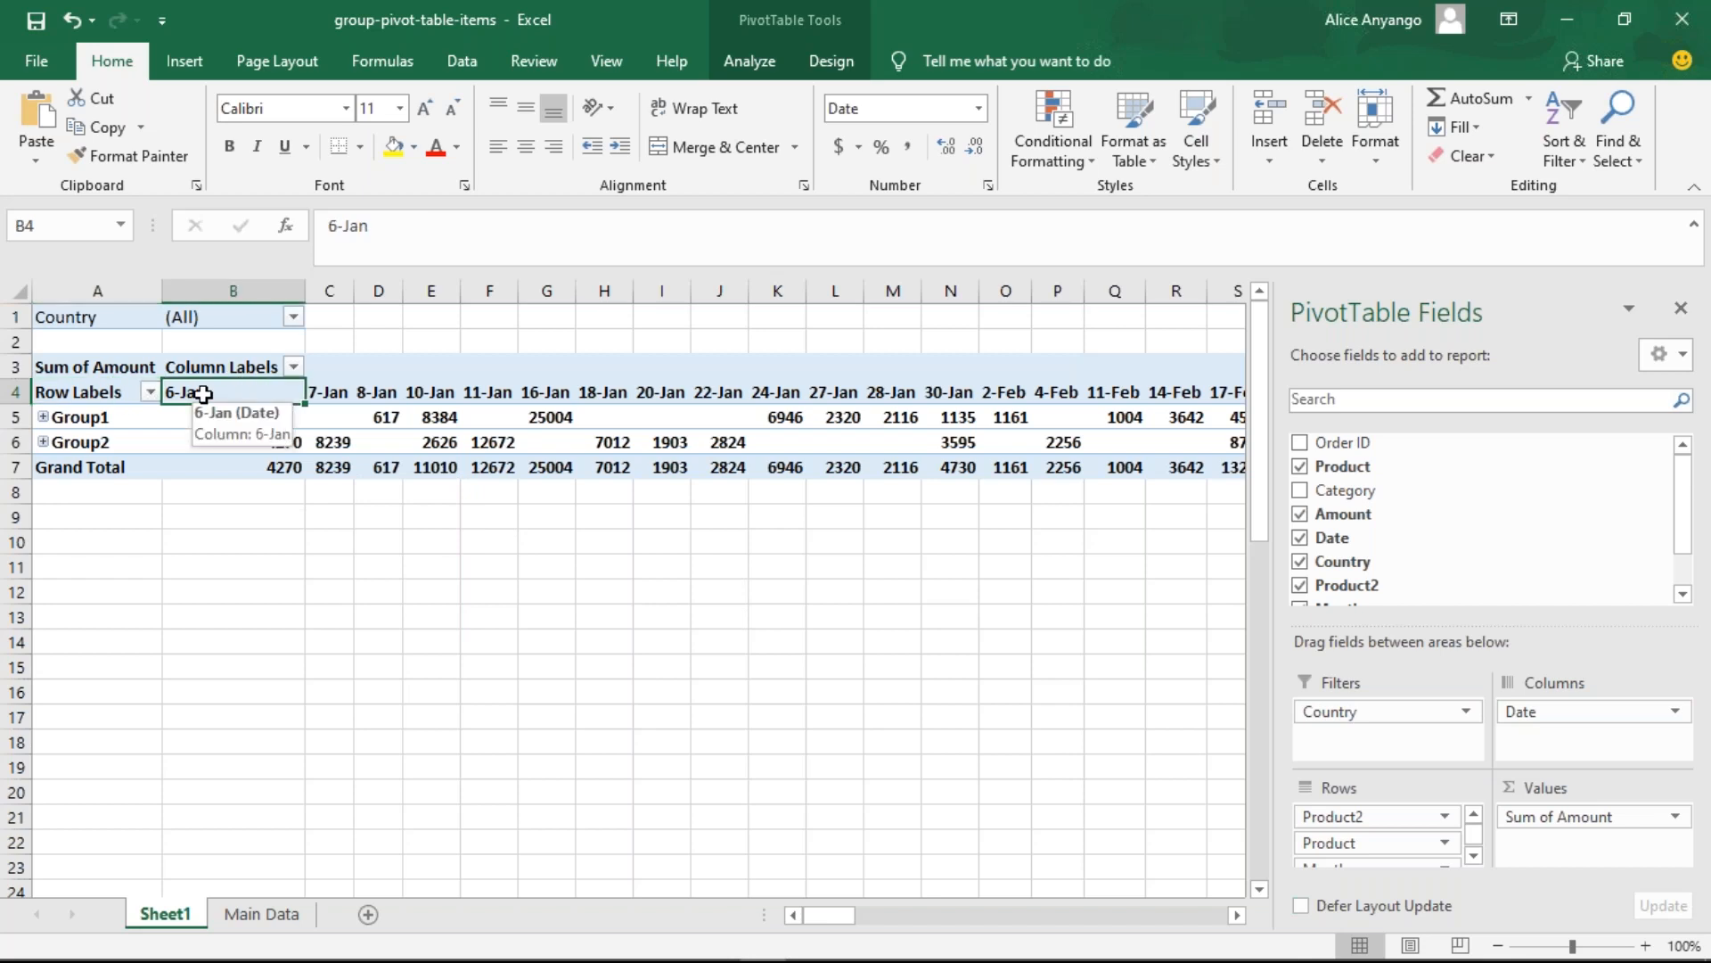
right_click(203, 393)
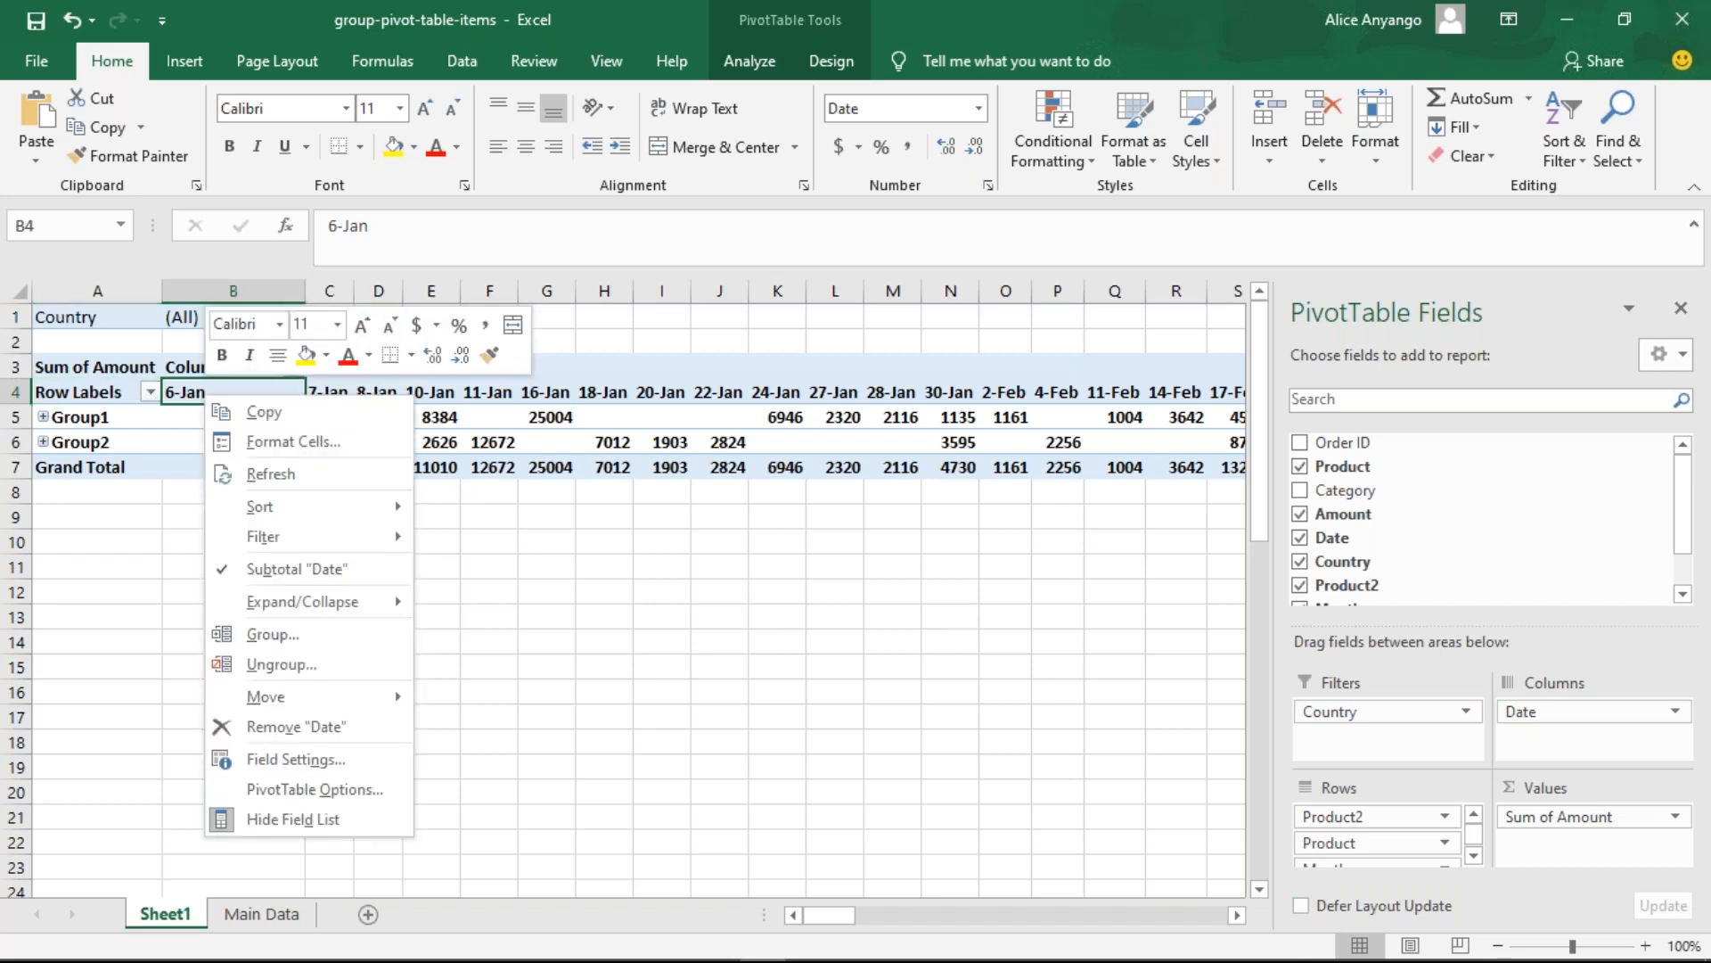
left_click(303, 633)
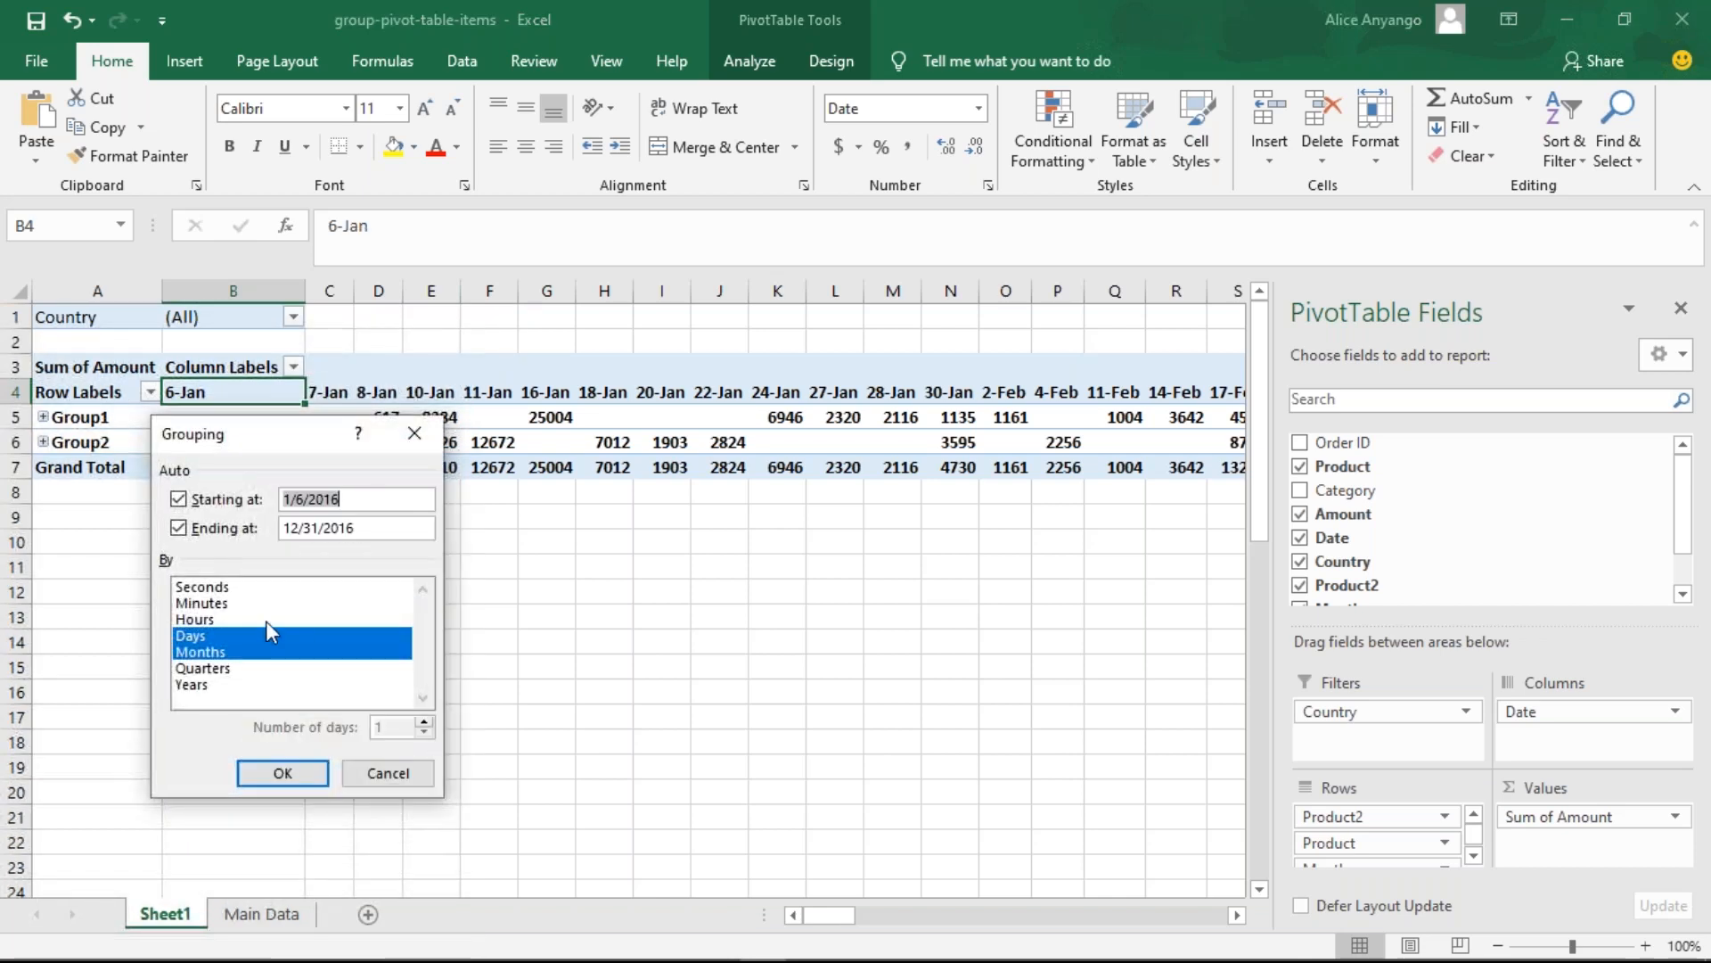
left_click(204, 669)
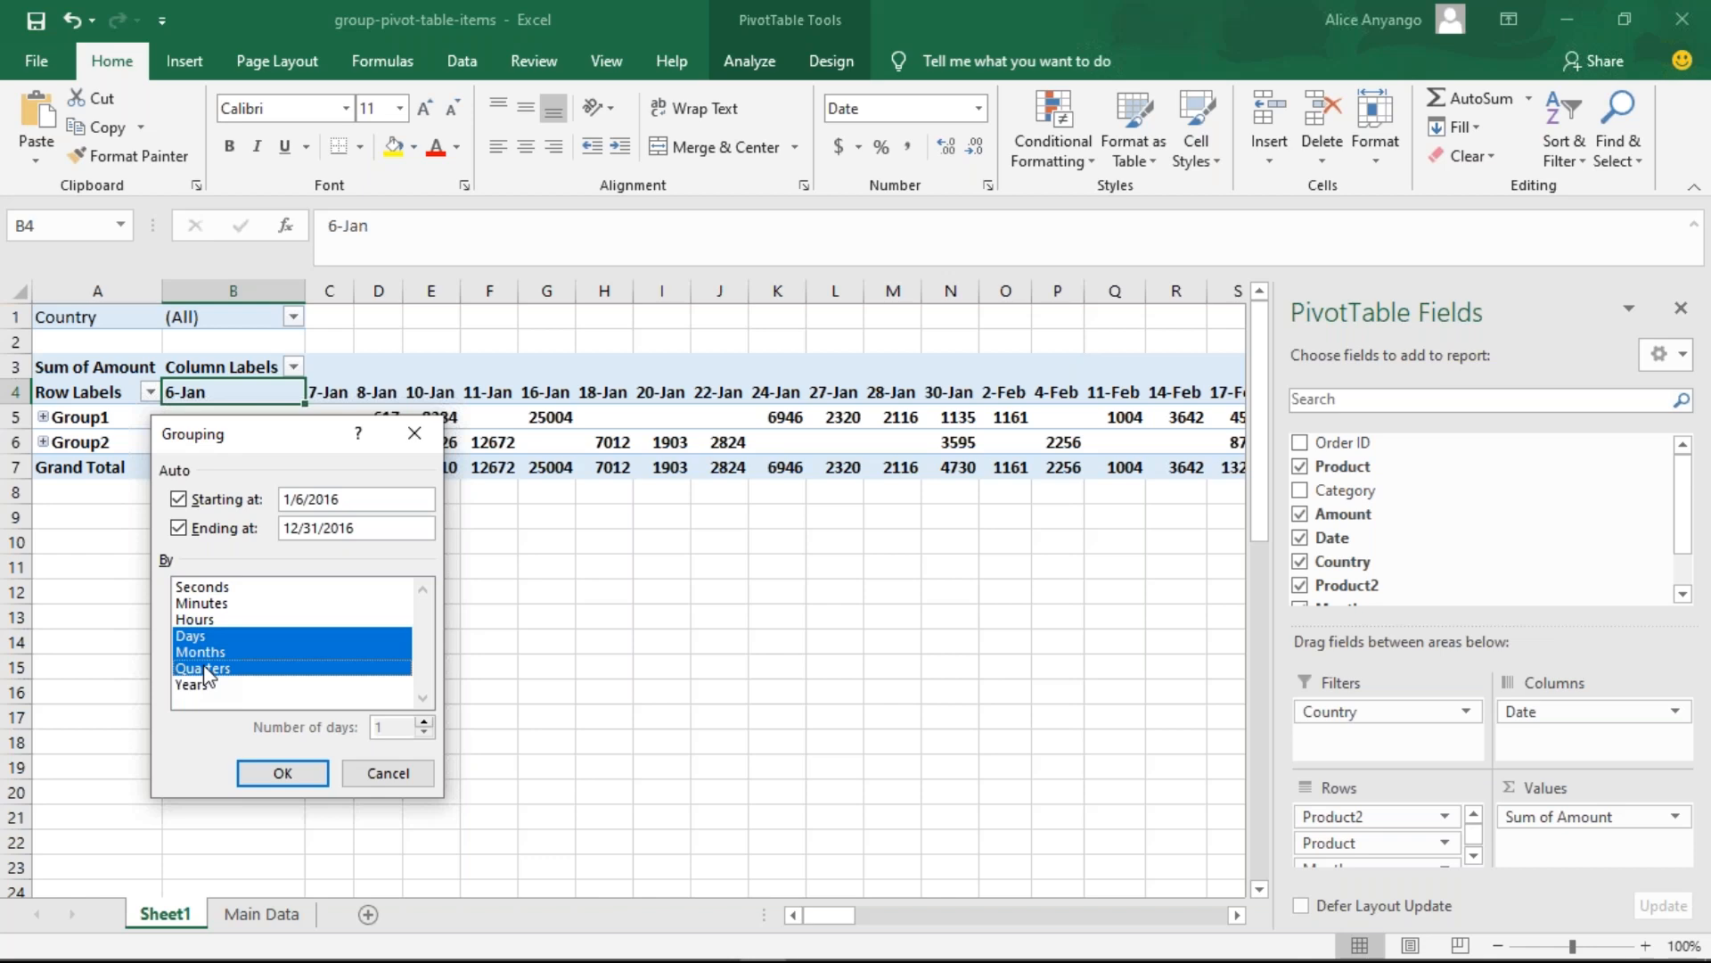
left_click(277, 773)
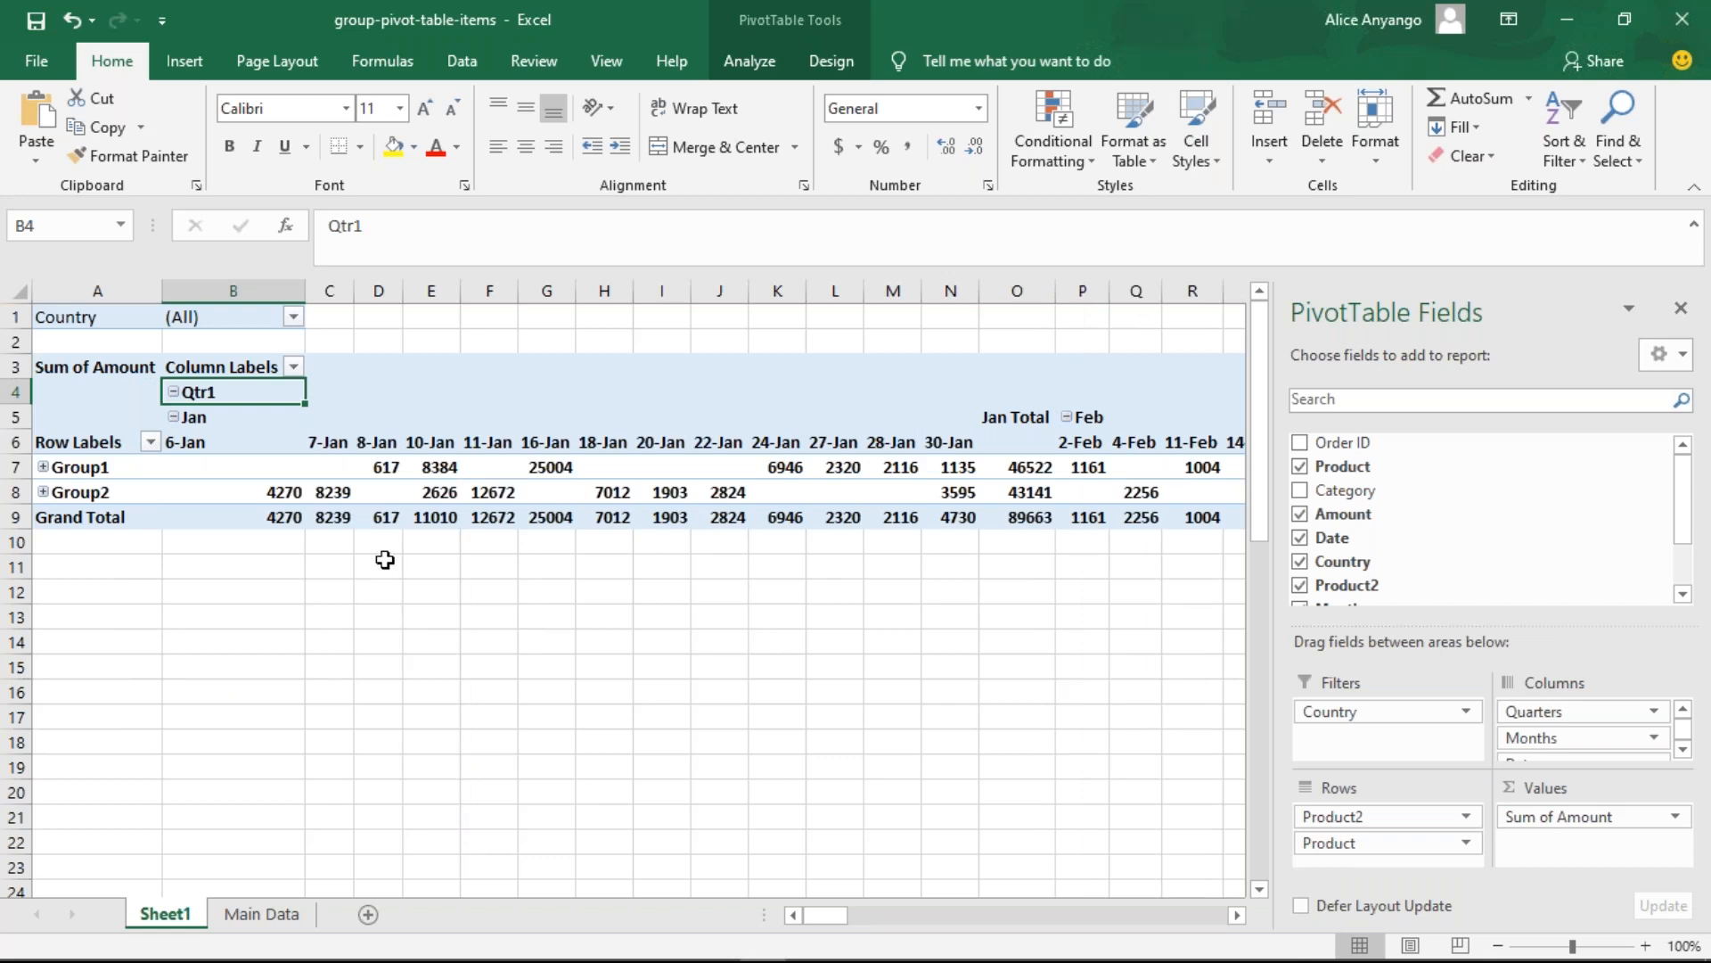
- Collapse the Qtr1, Qtr2, Qtr3 and Qtr4 columns so that only quarterly amounts are listed
left_click(174, 393)
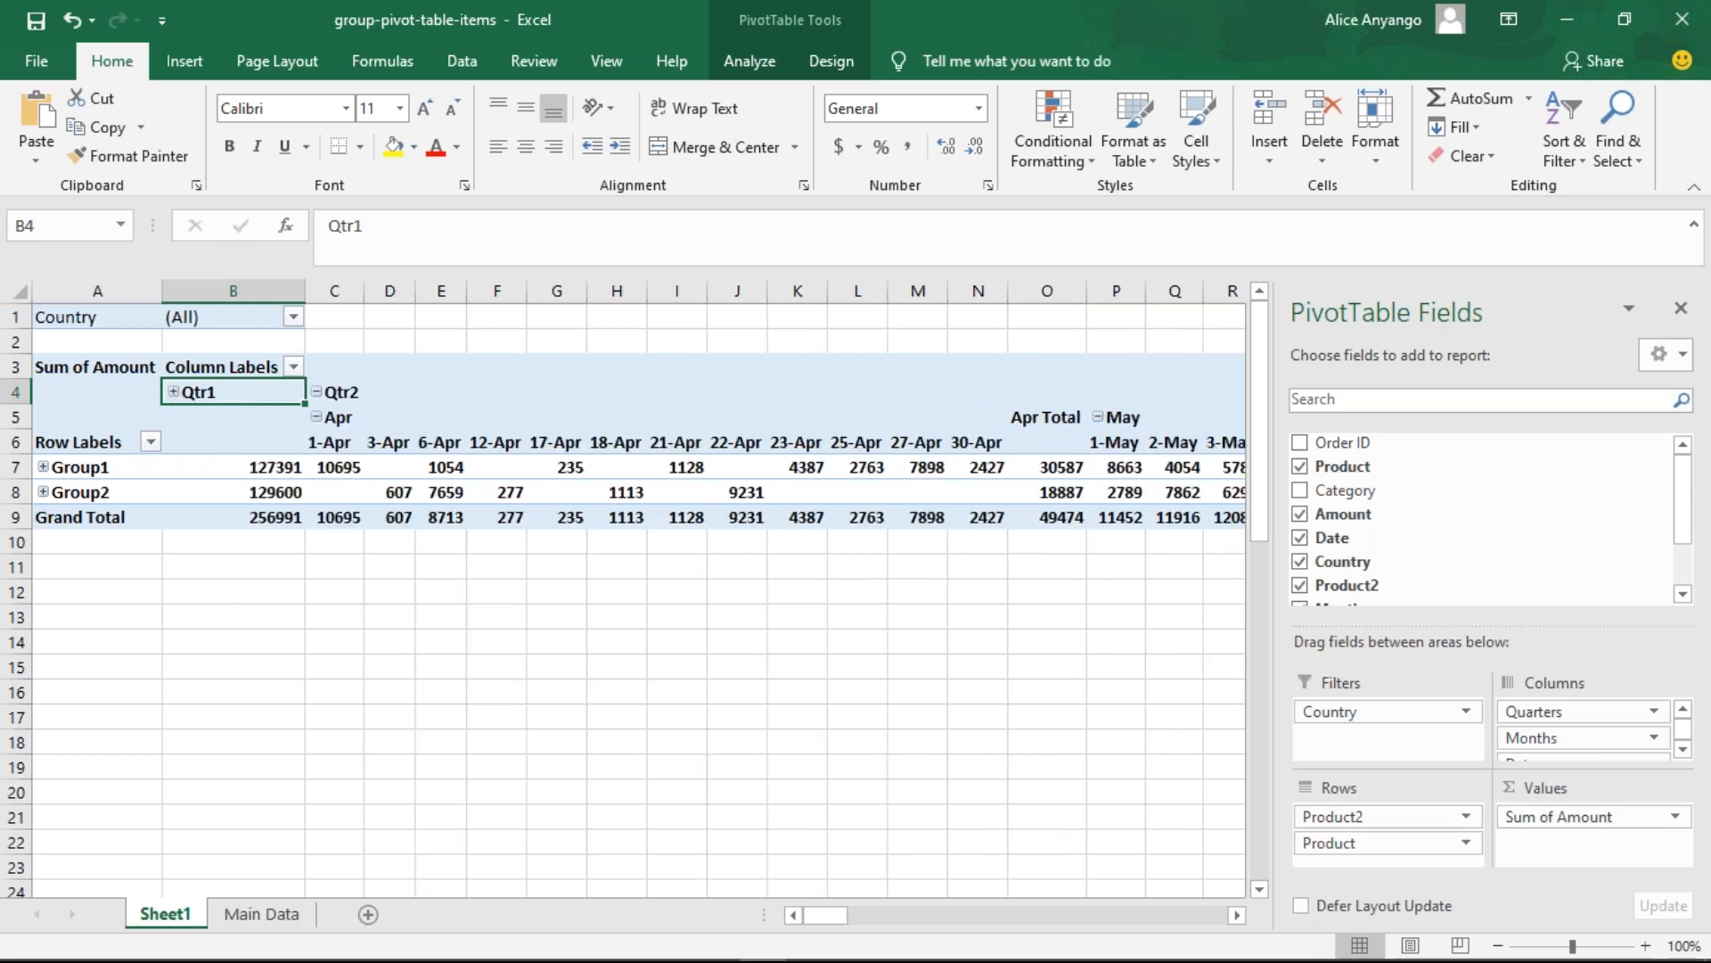
left_click(316, 392)
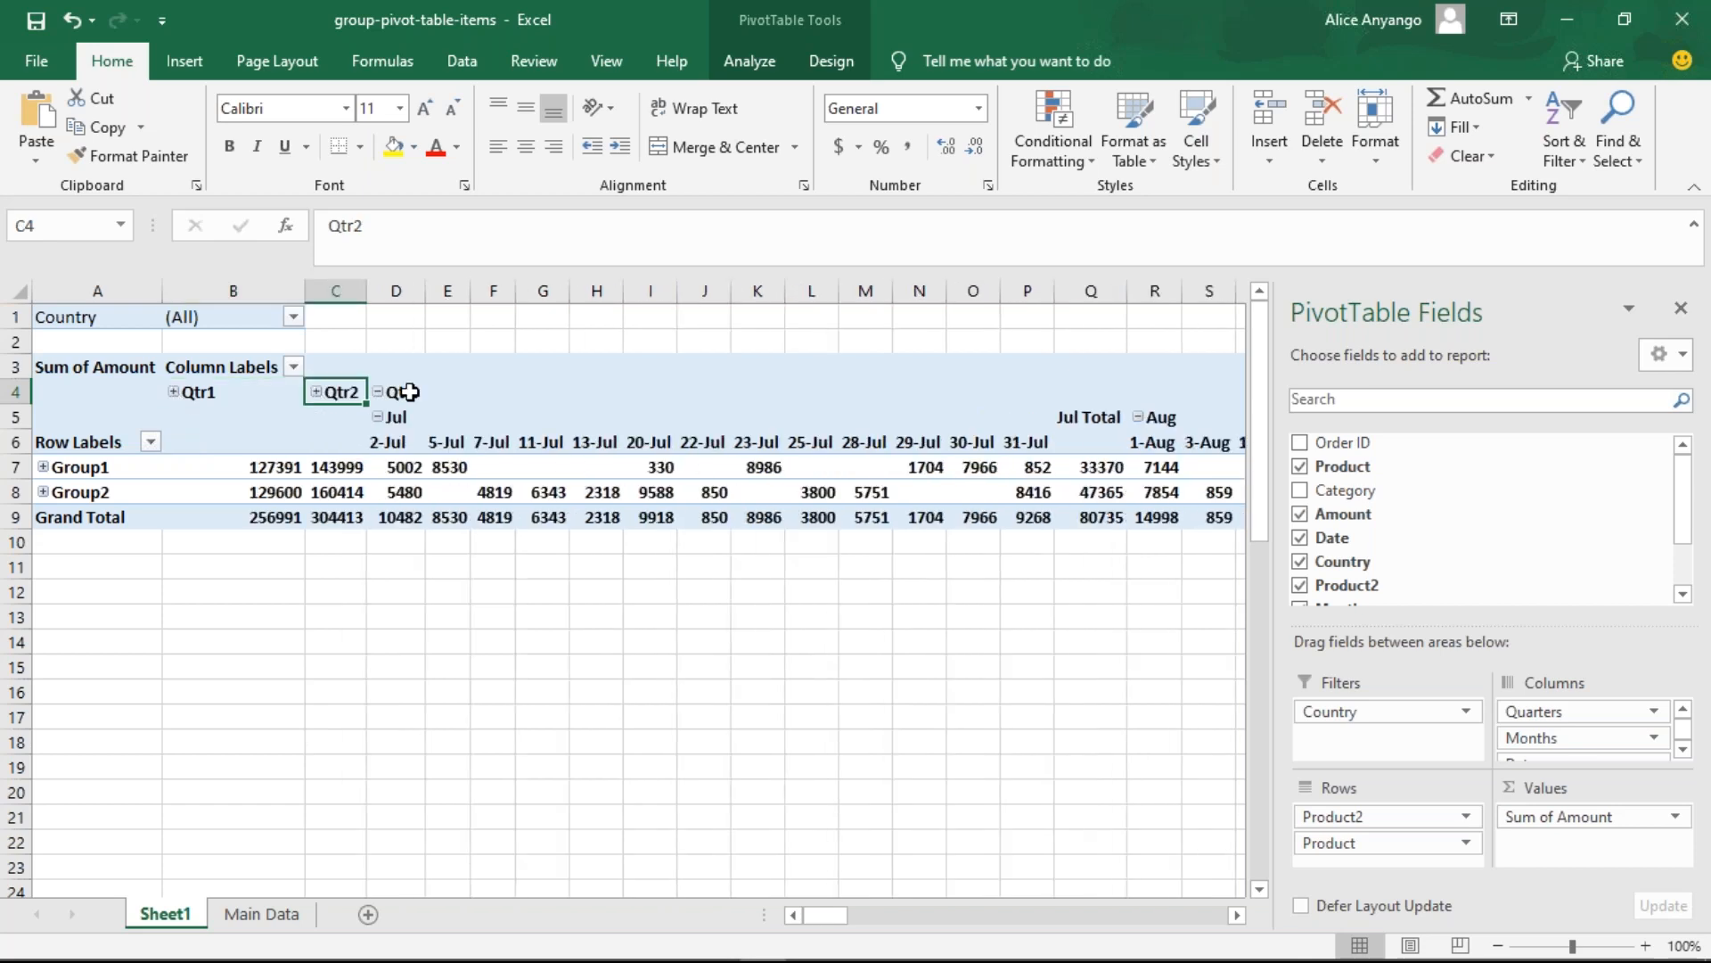
left_click(378, 393)
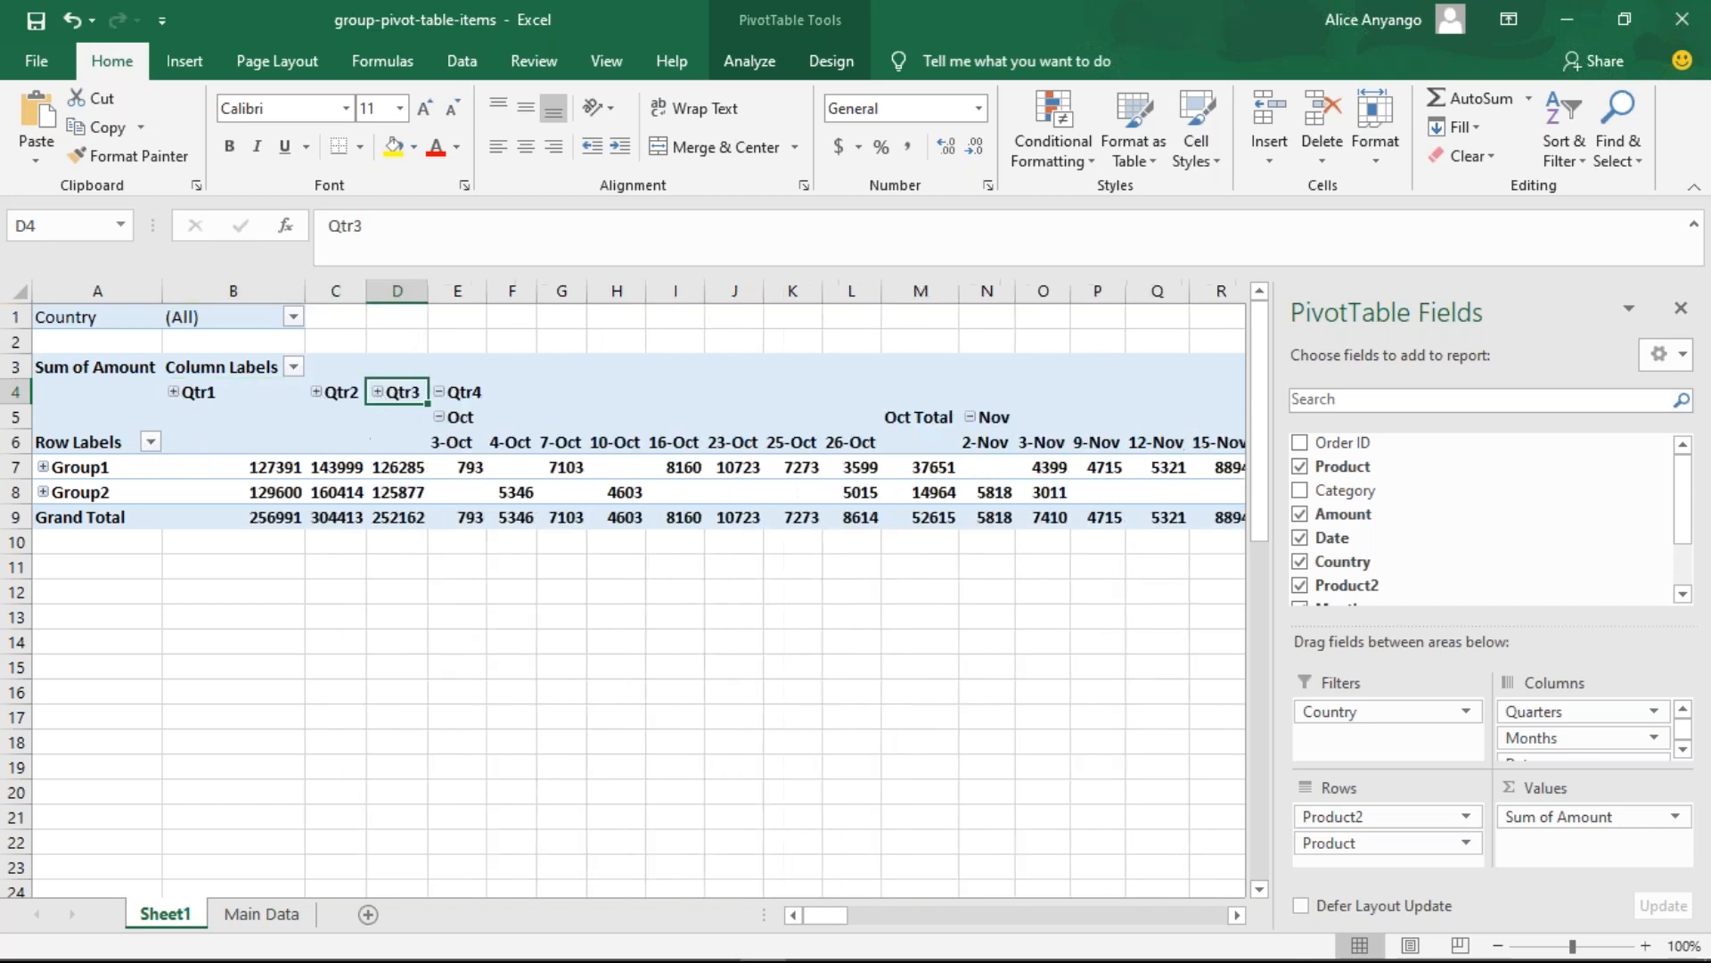
left_click(448, 395)
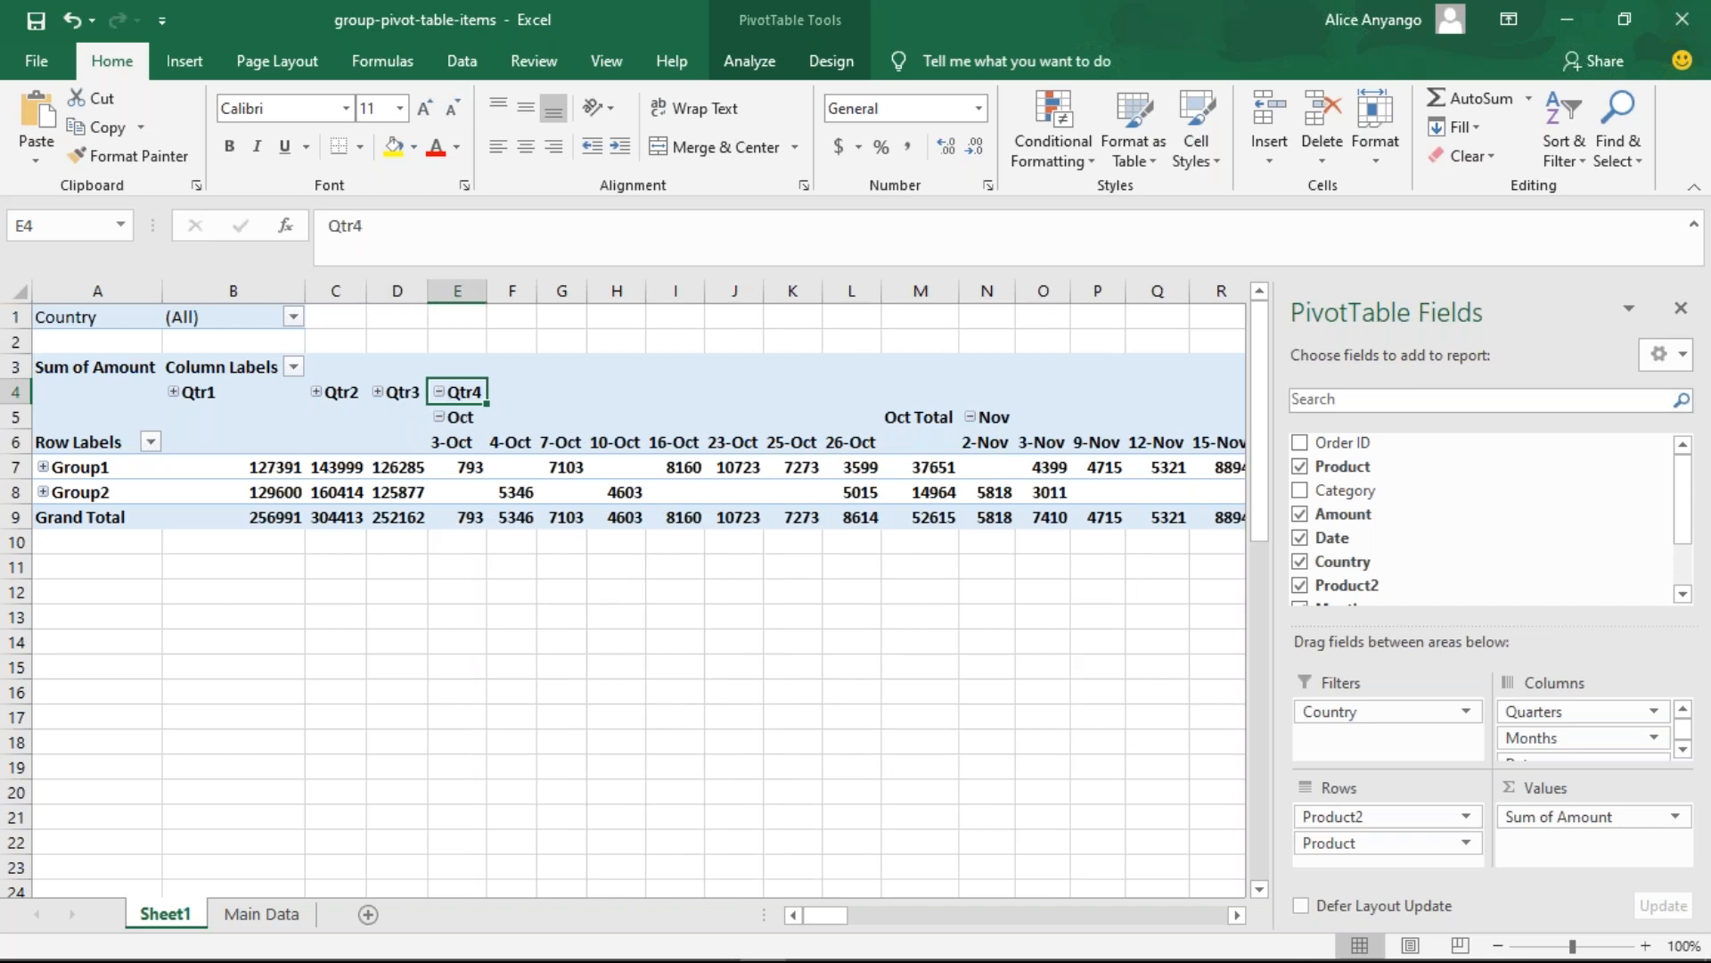
left_click(439, 392)
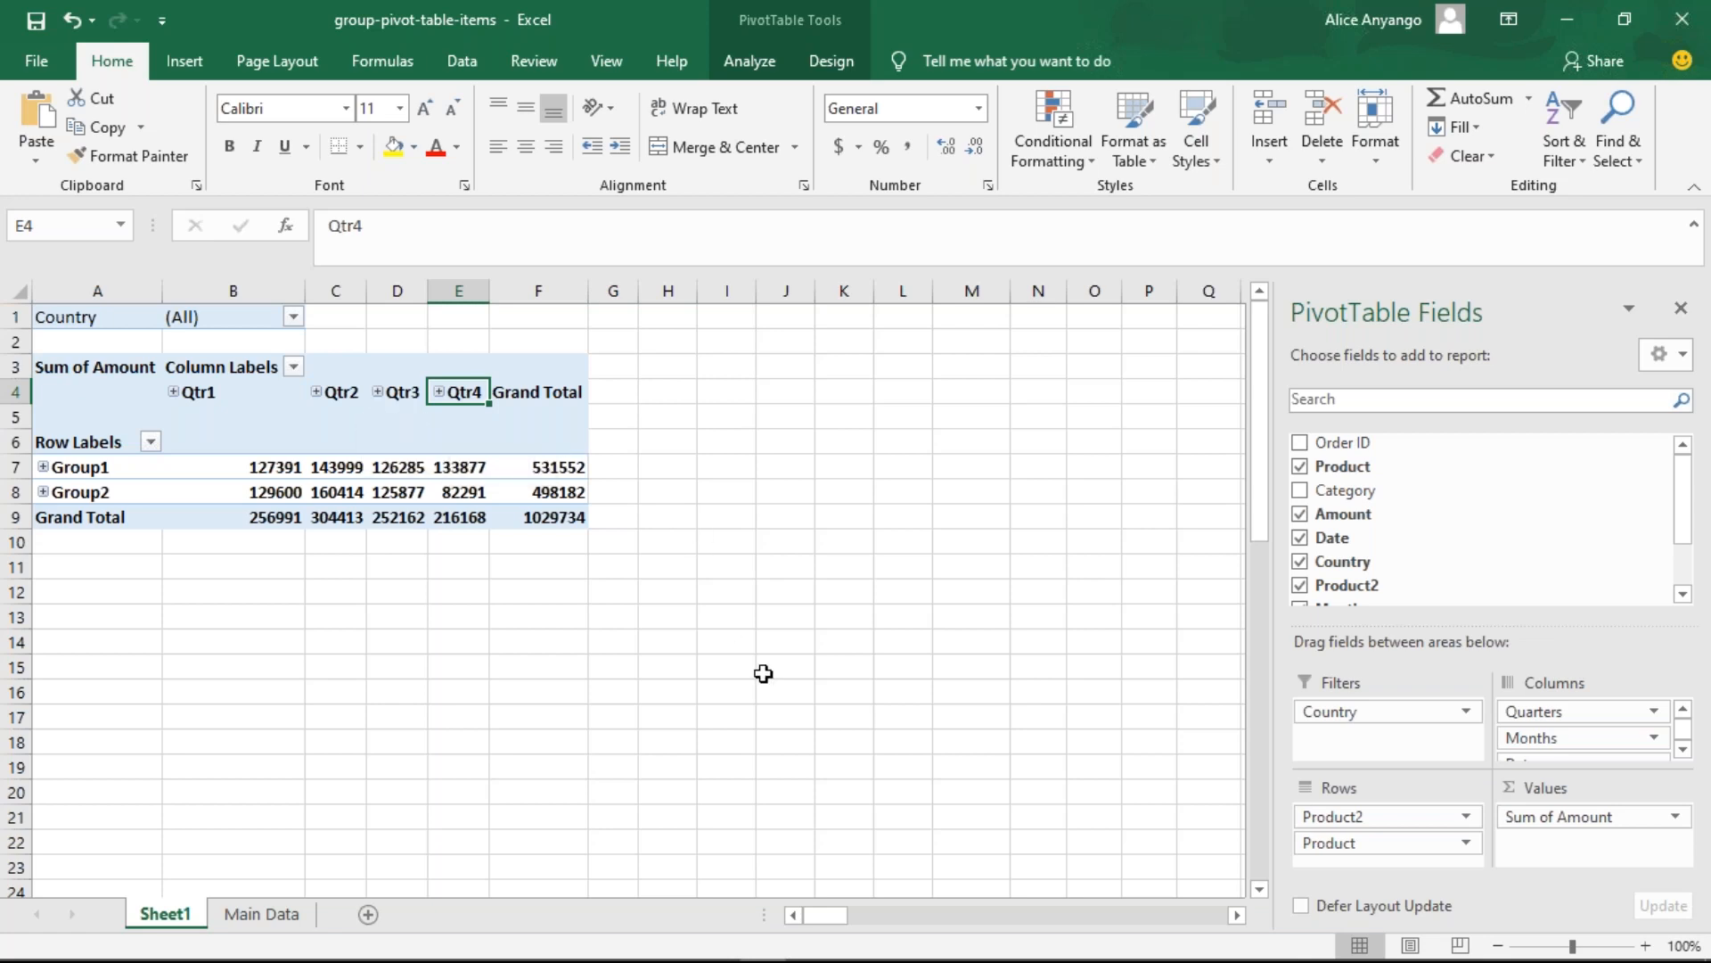
- Create a PivotTable on a new worksheet from the Main Data range $A$1:$F$214
left_click(254, 918)
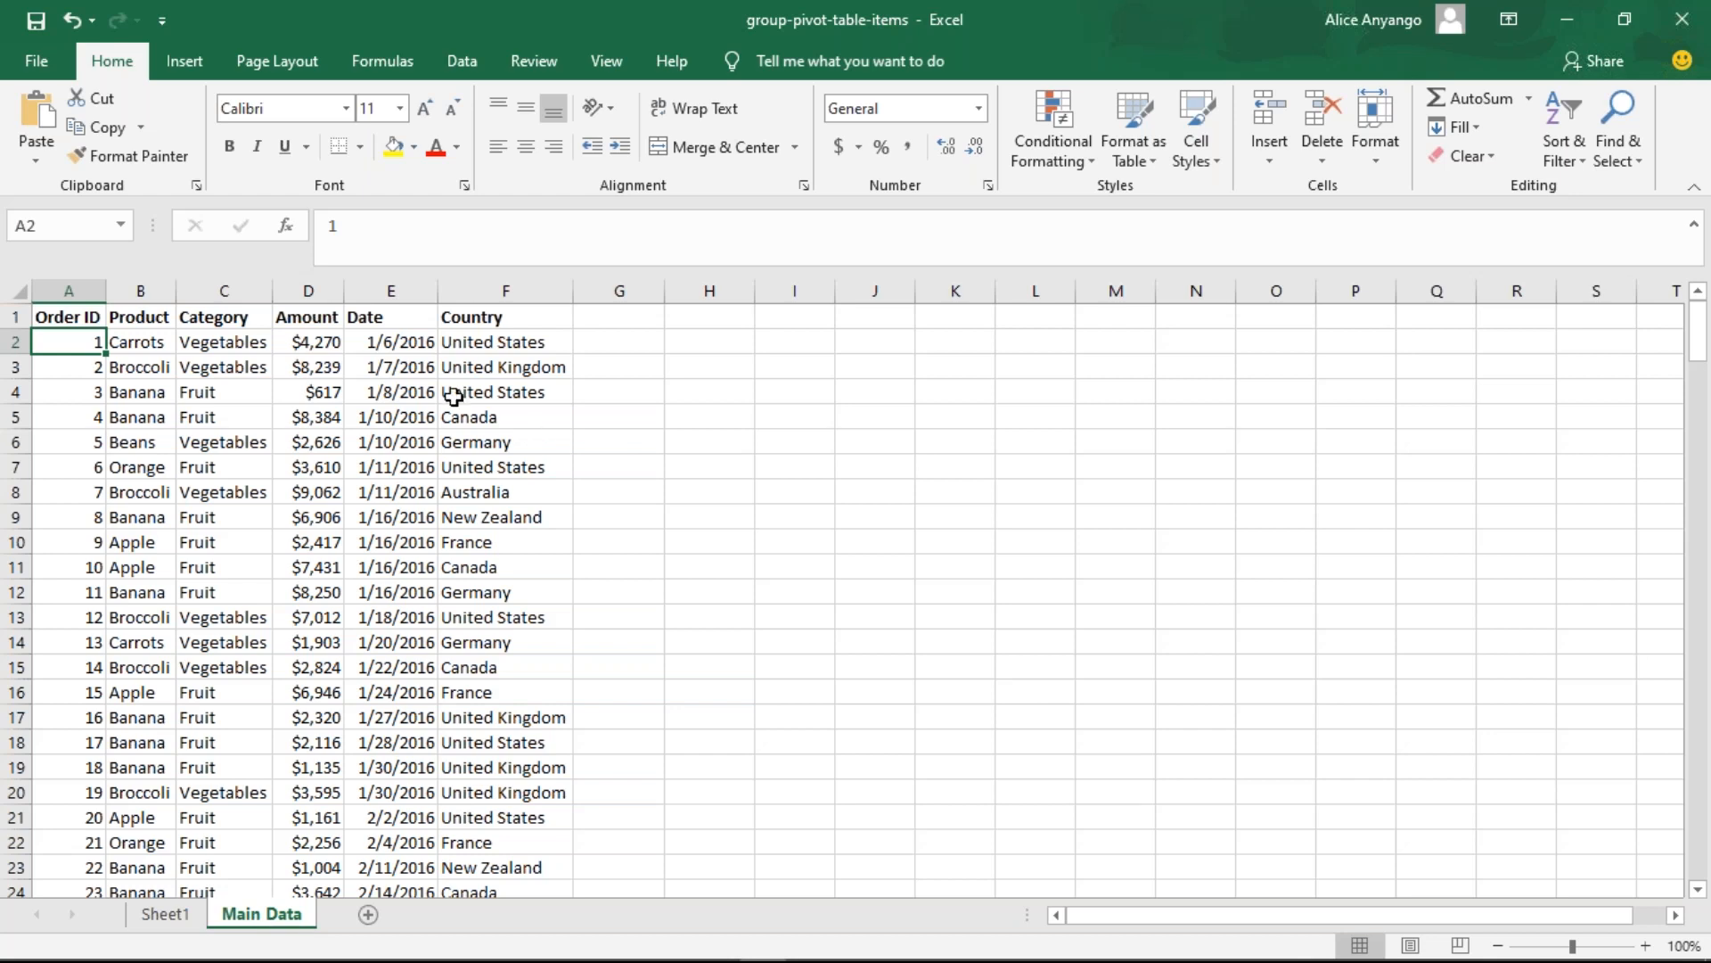
left_click(188, 69)
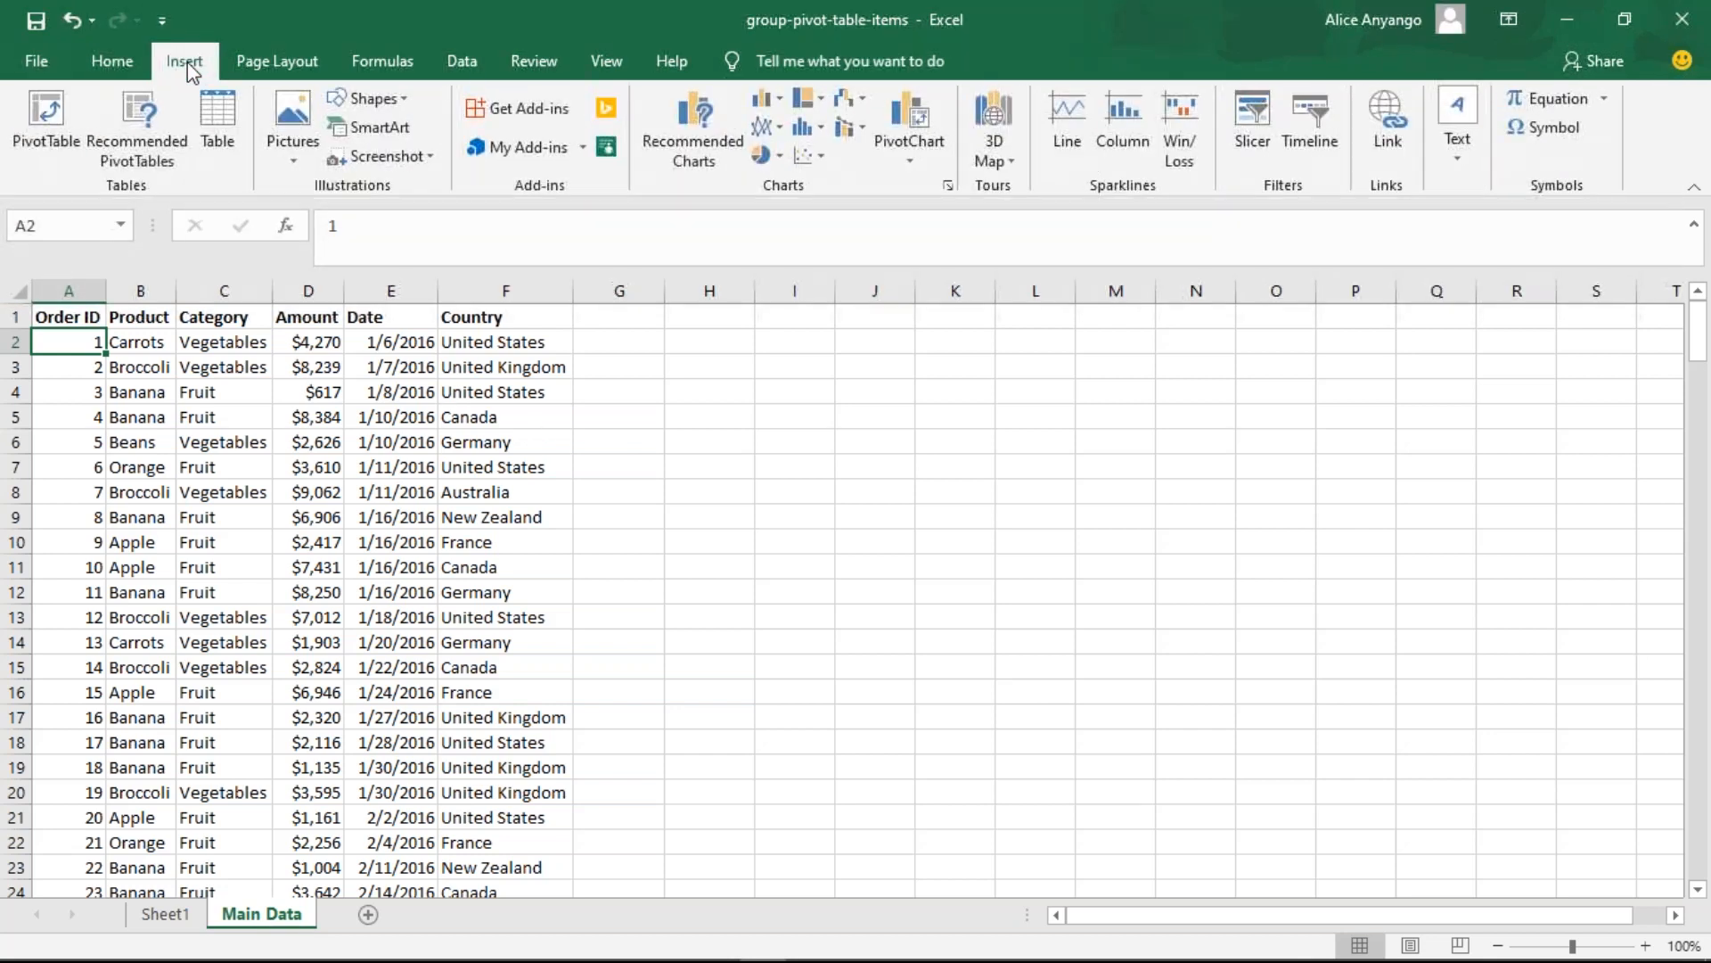
left_click(36, 112)
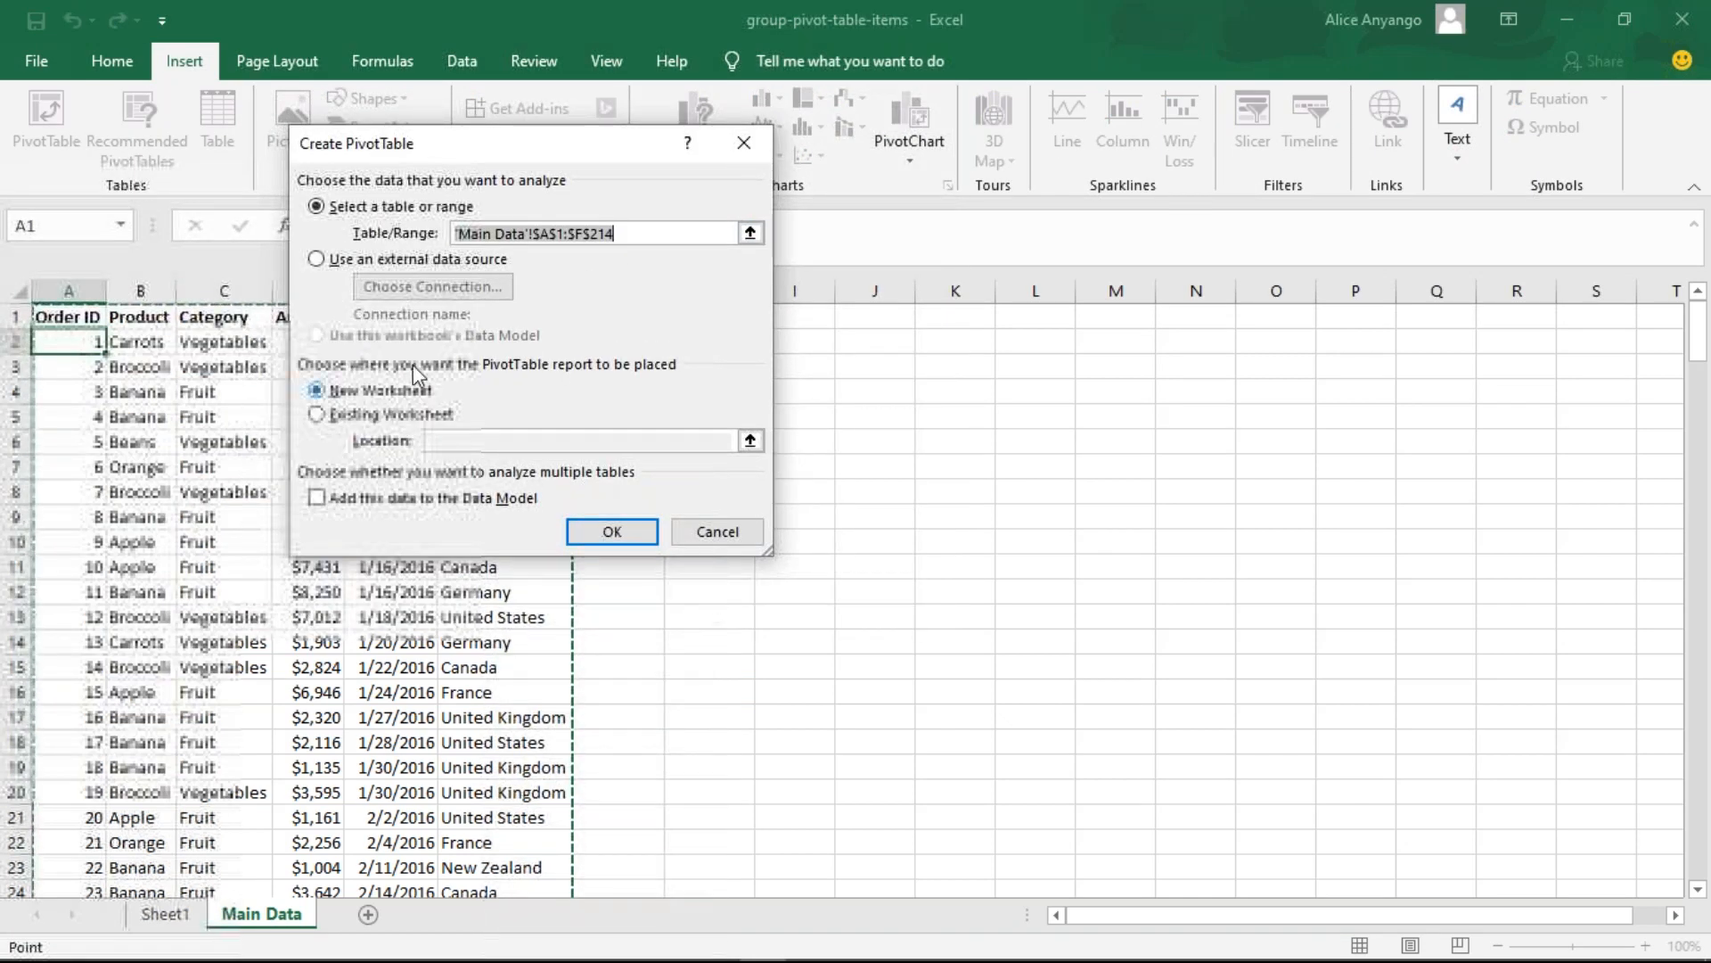
left_click(615, 546)
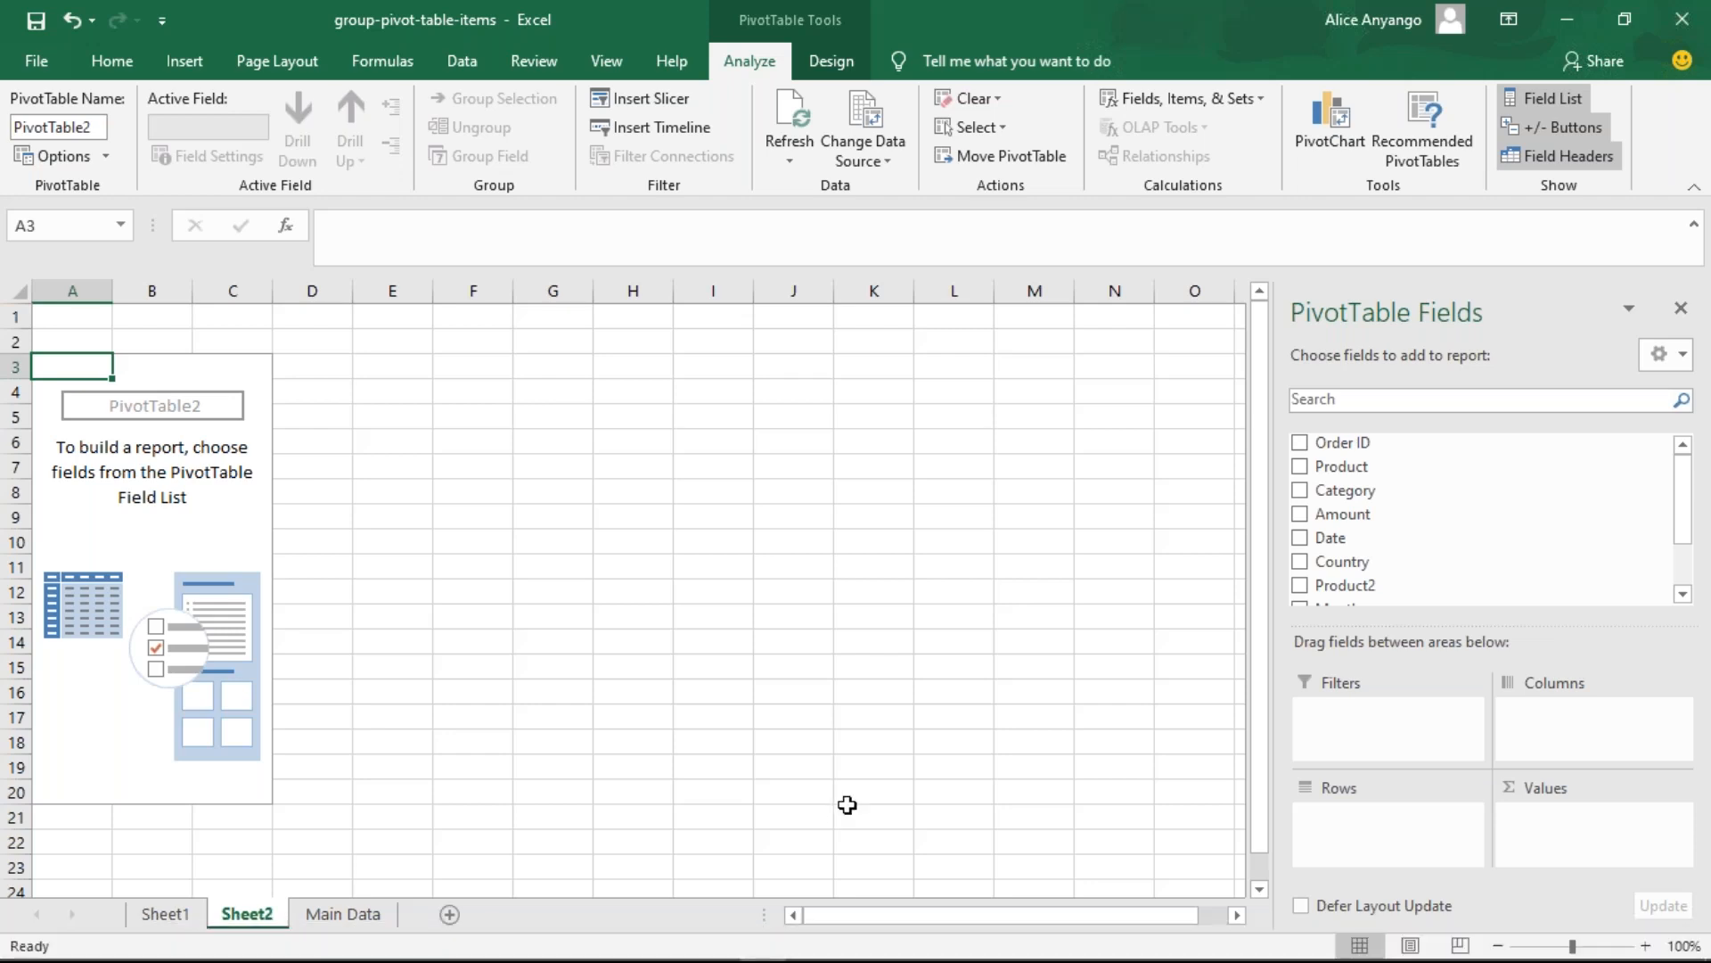
- Lay out the PivotTable with Country in Rows, Product in Columns, Amount in Values and Category in Filters
left_click(1302, 556)
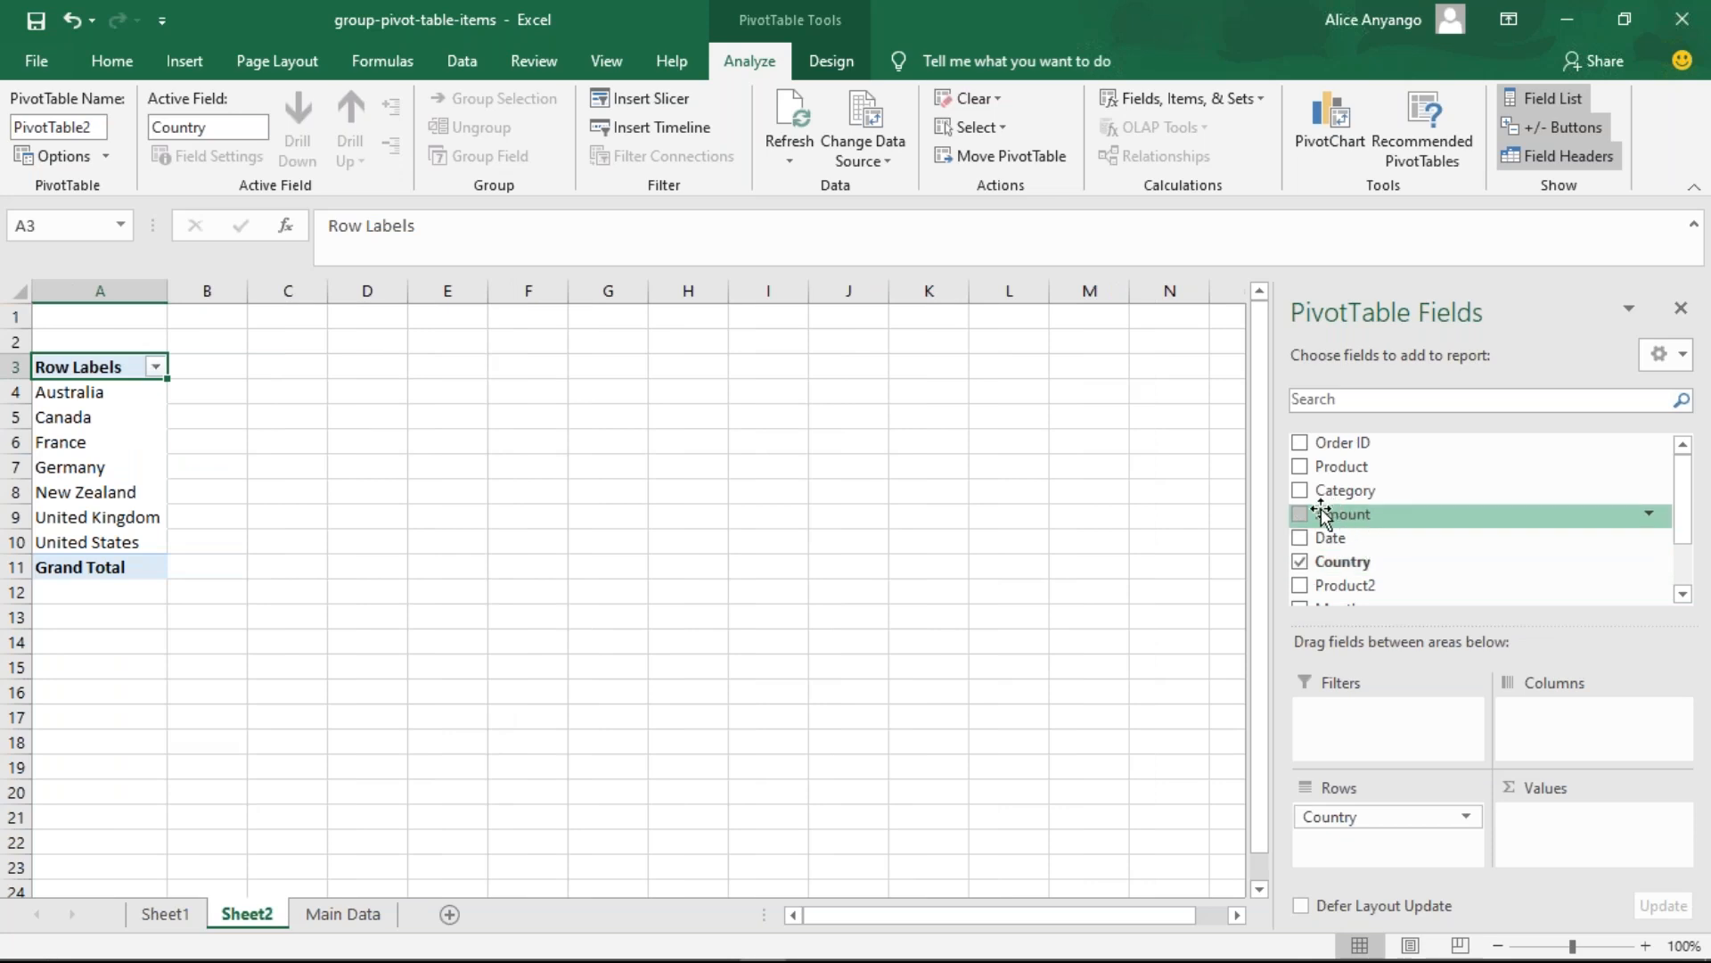
left_click(1300, 466)
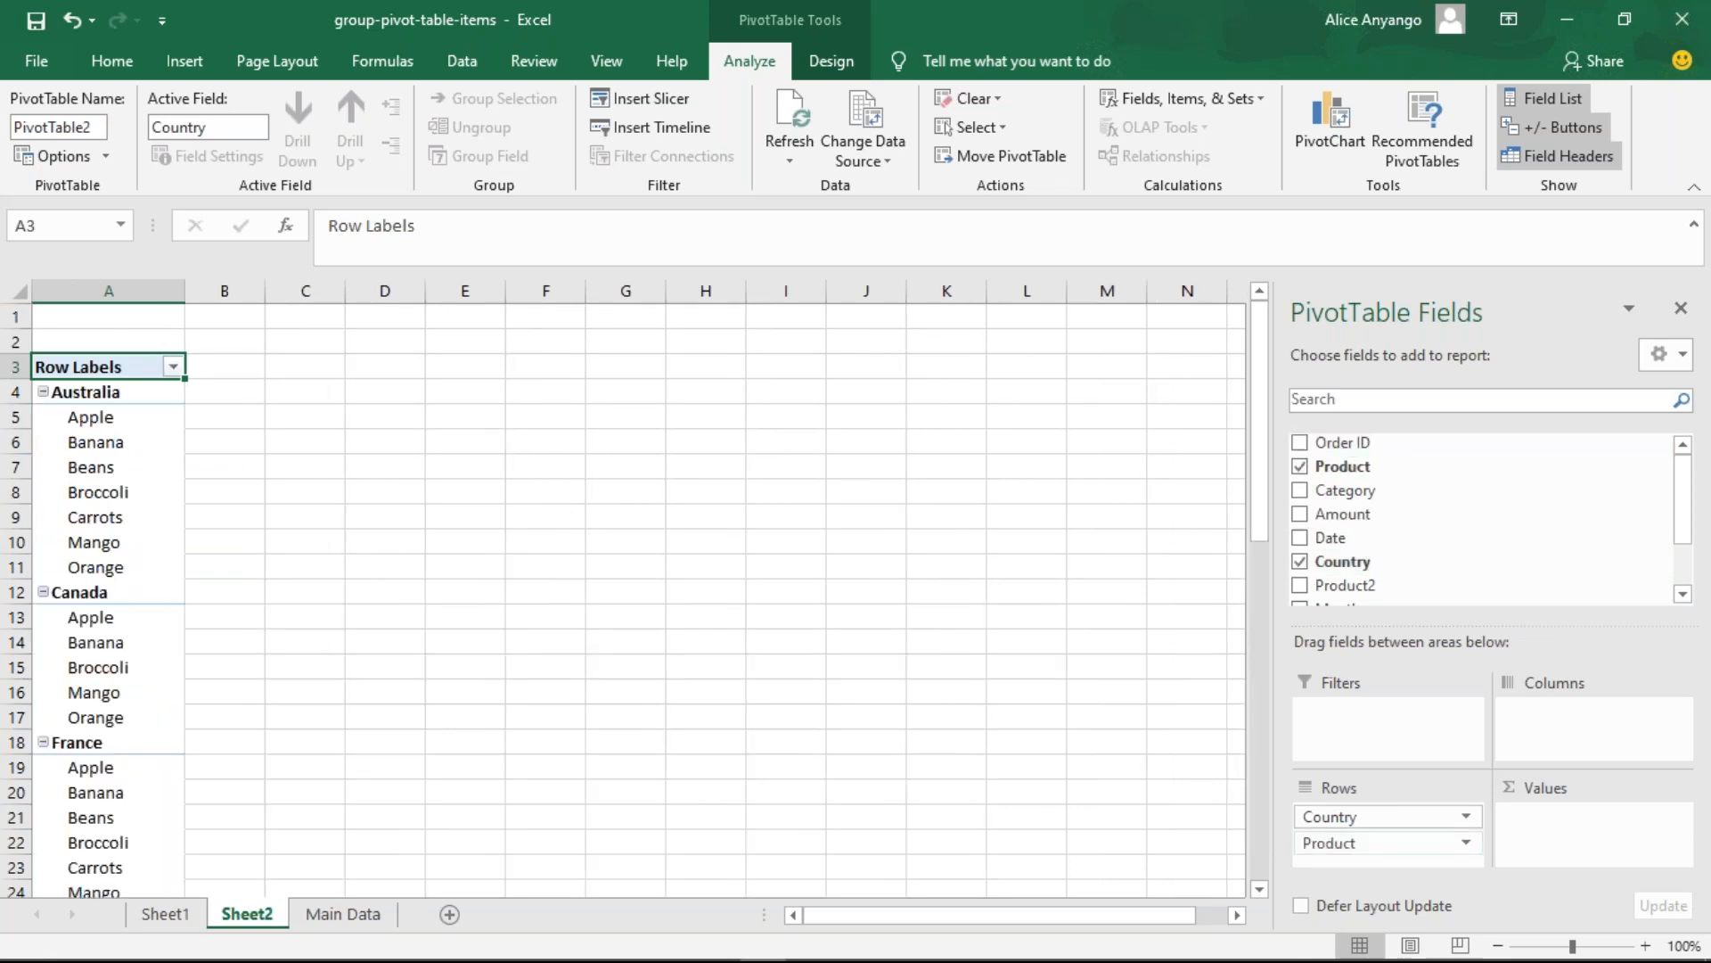
left_click_drag(1346, 843, 1537, 736)
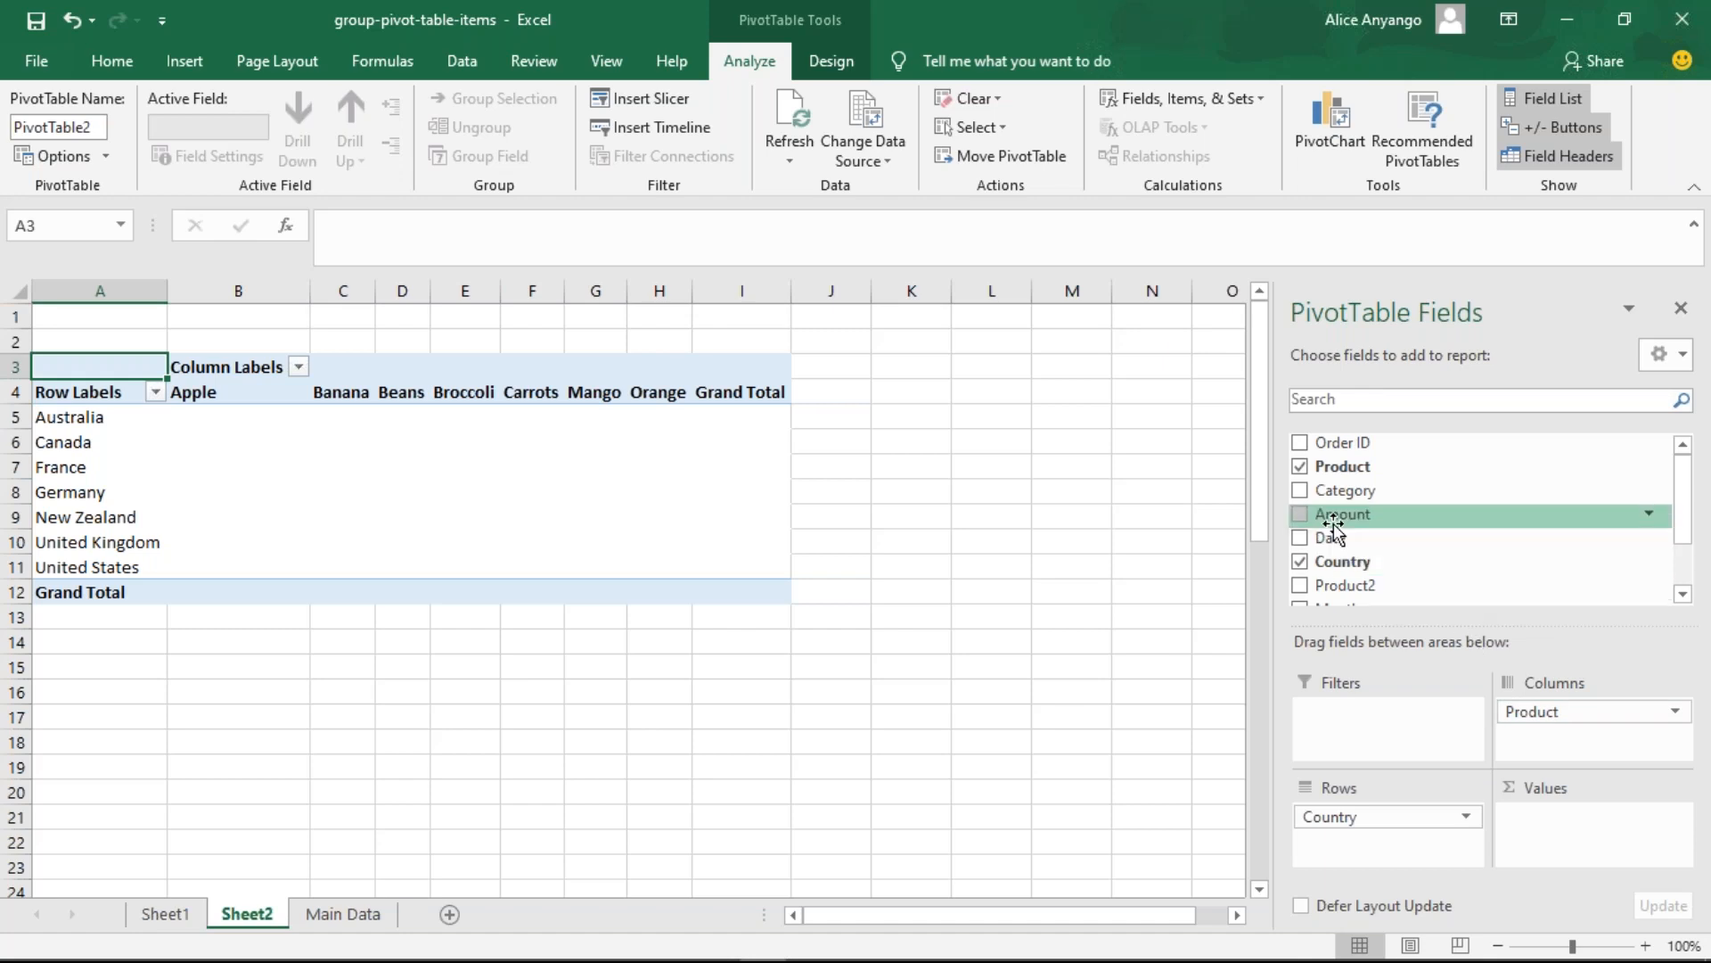
left_click(1300, 515)
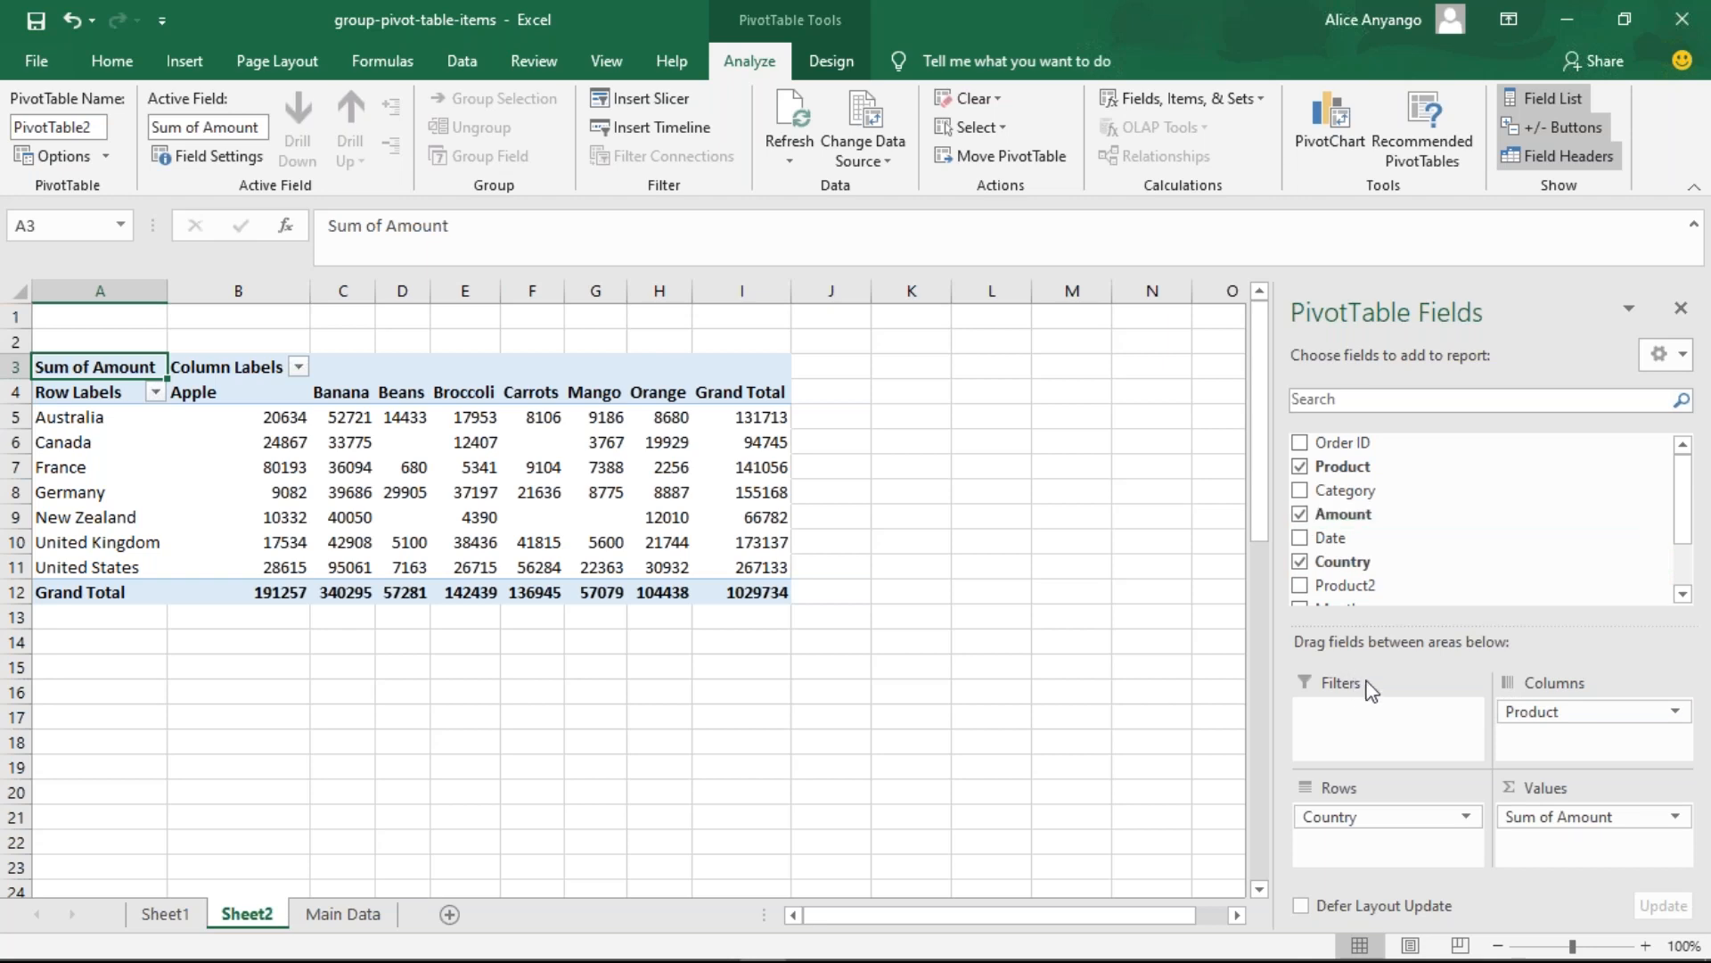
left_click(1301, 491)
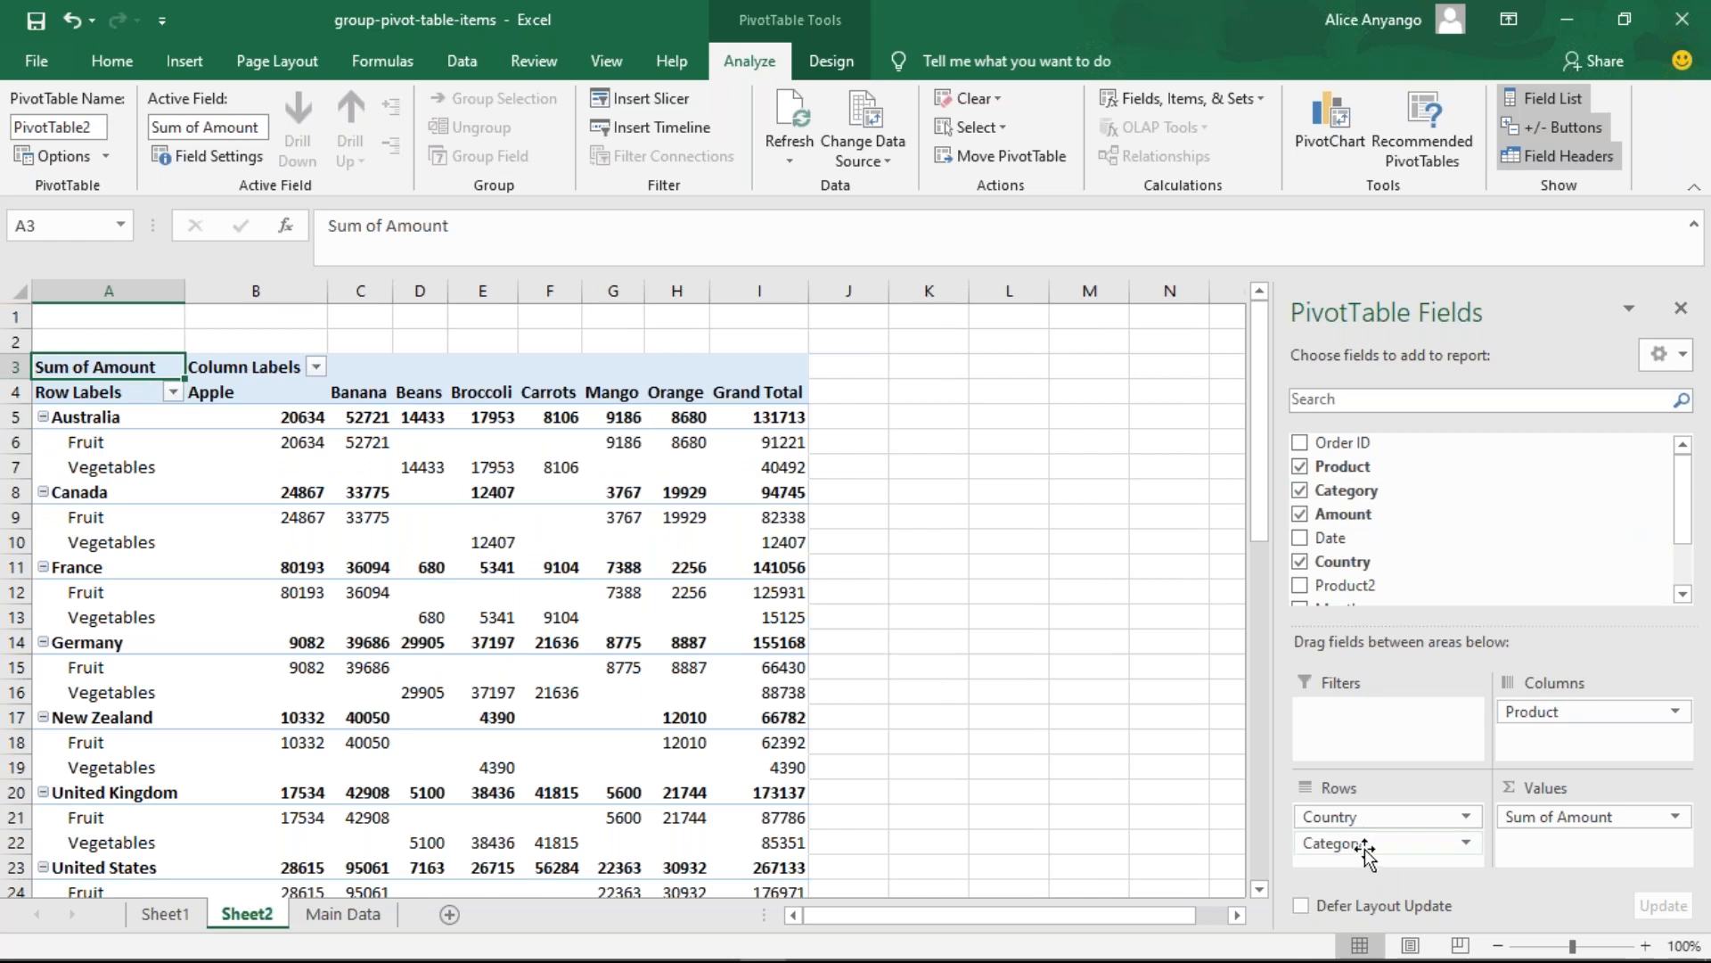
left_click_drag(1368, 853, 1328, 722)
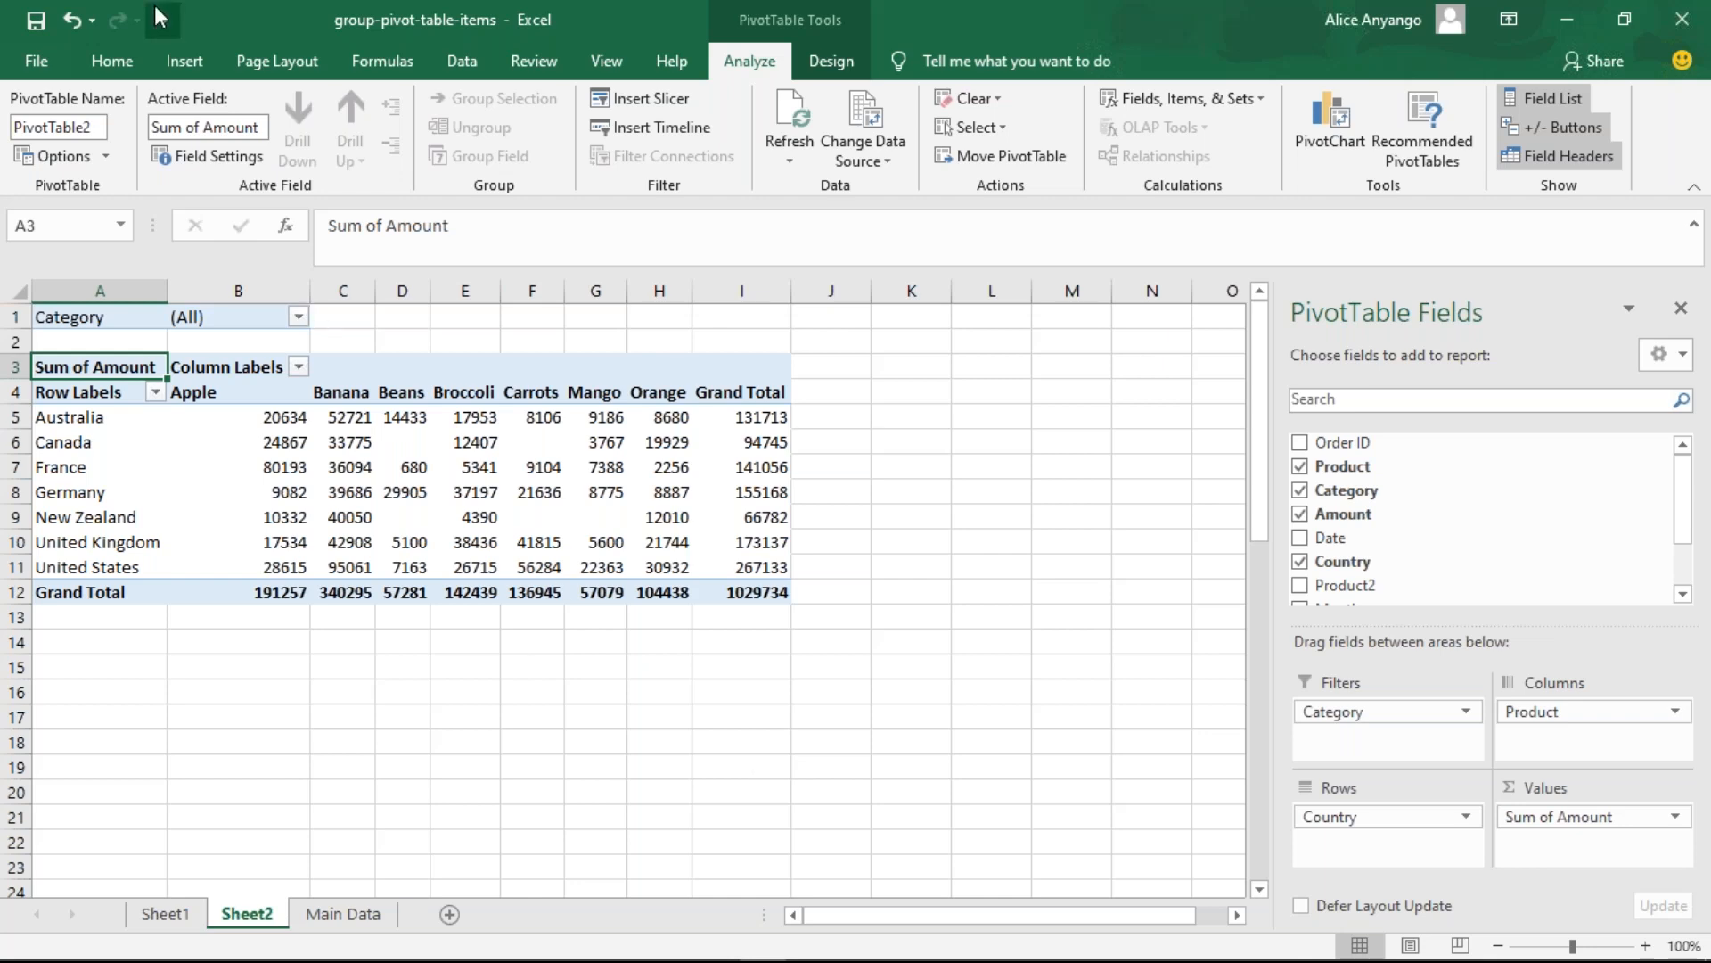
- Insert a Clustered Column PivotChart based on the PivotTable and place it below the table
left_click(200, 62)
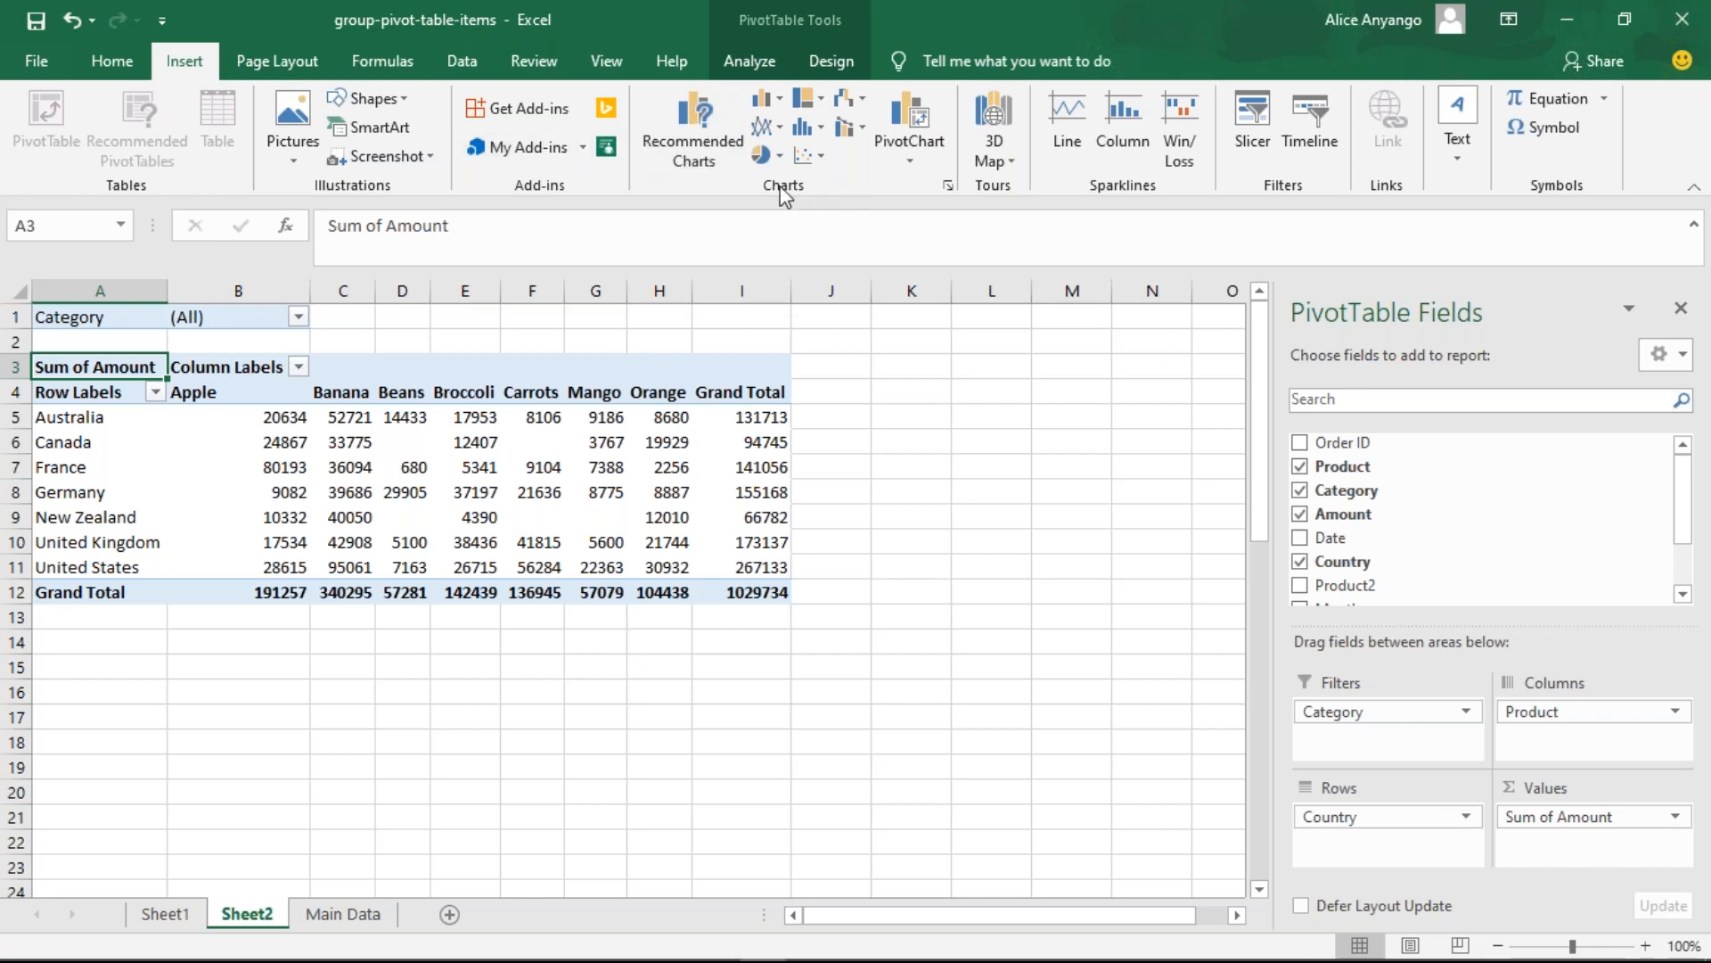
left_click(889, 136)
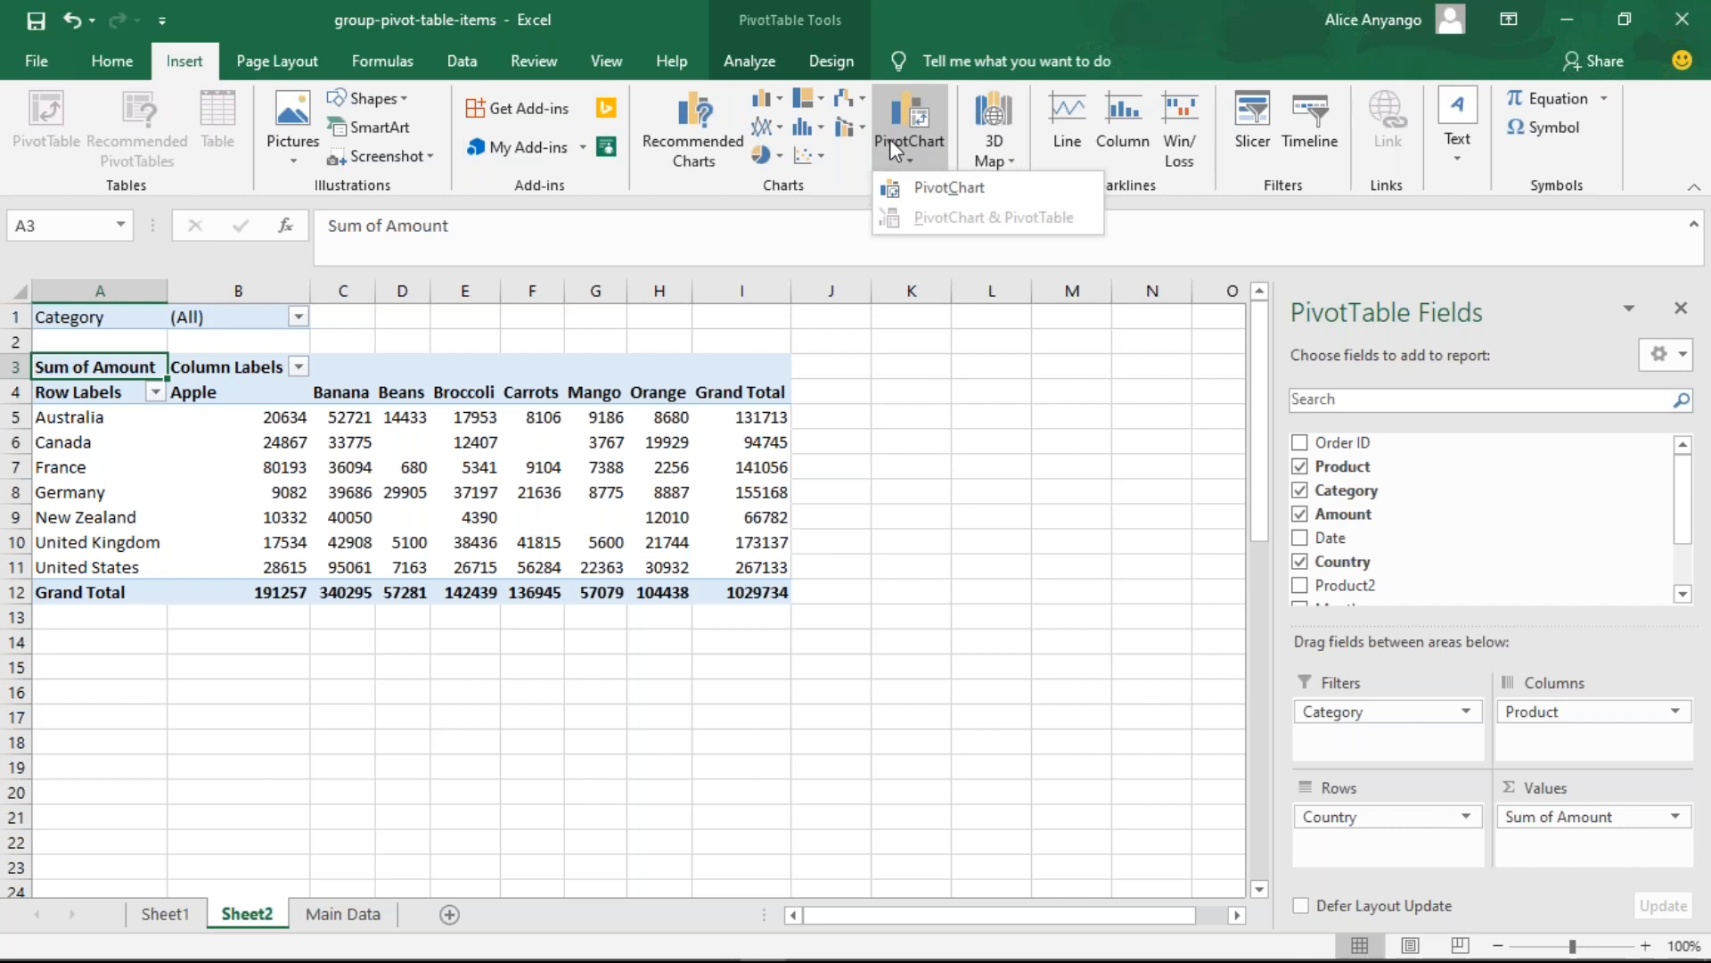
left_click(918, 187)
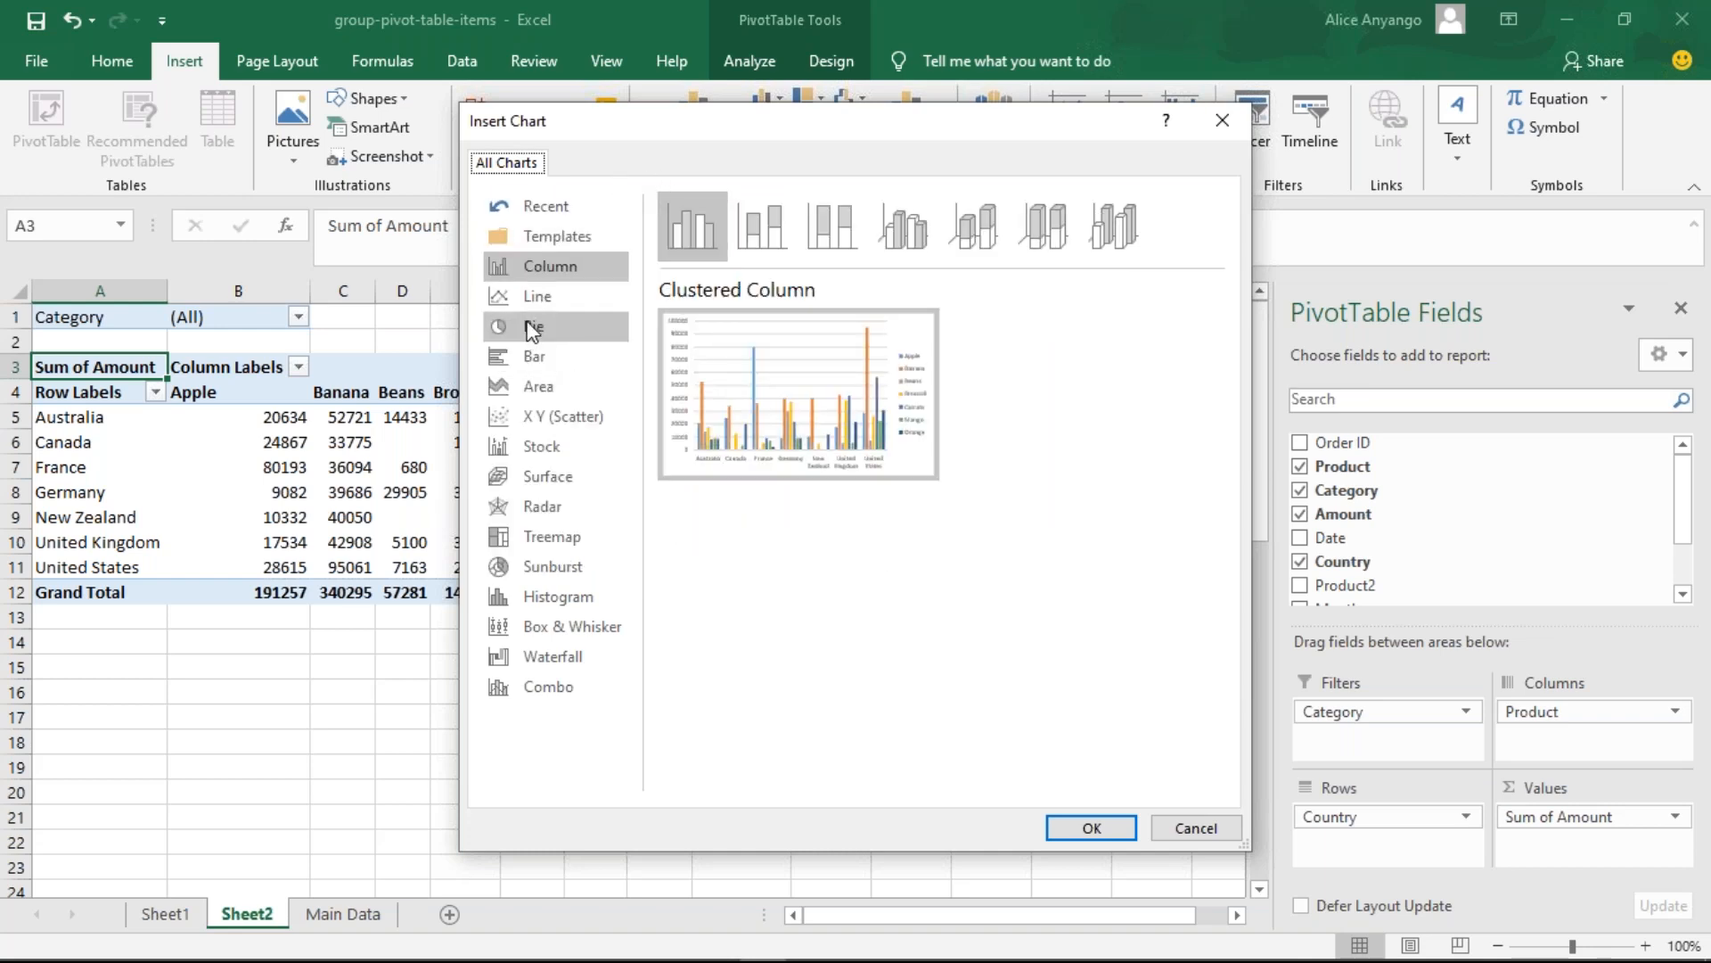
left_click(532, 330)
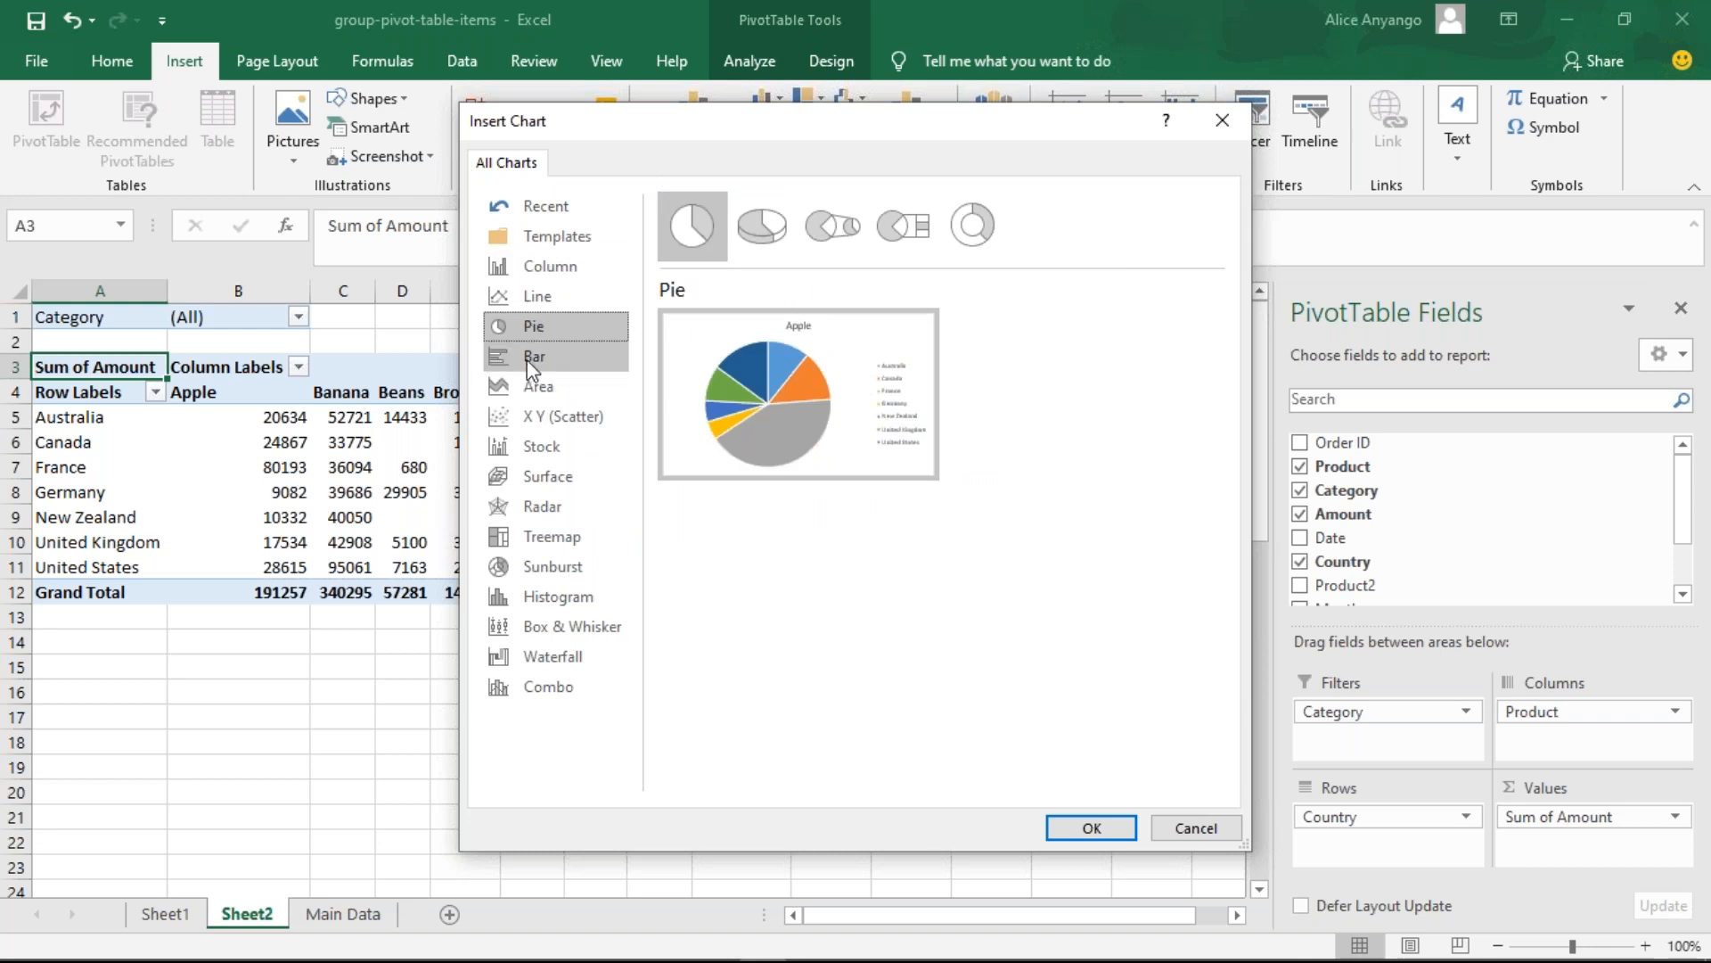
left_click(537, 267)
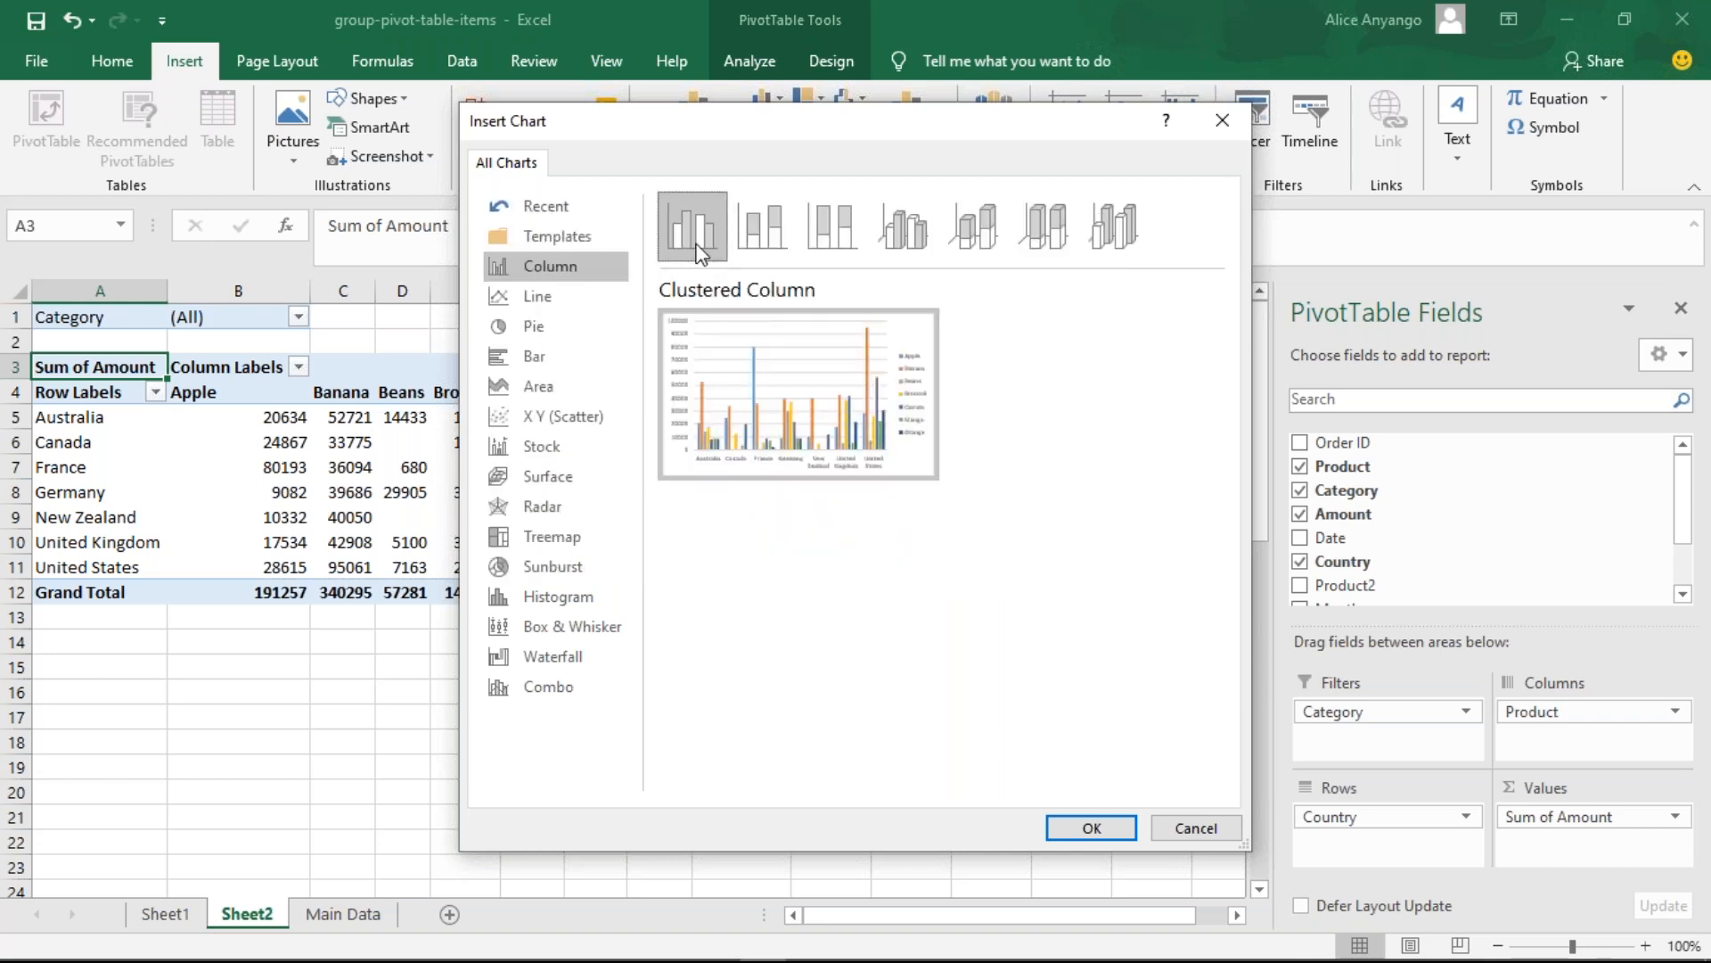
left_click(1091, 827)
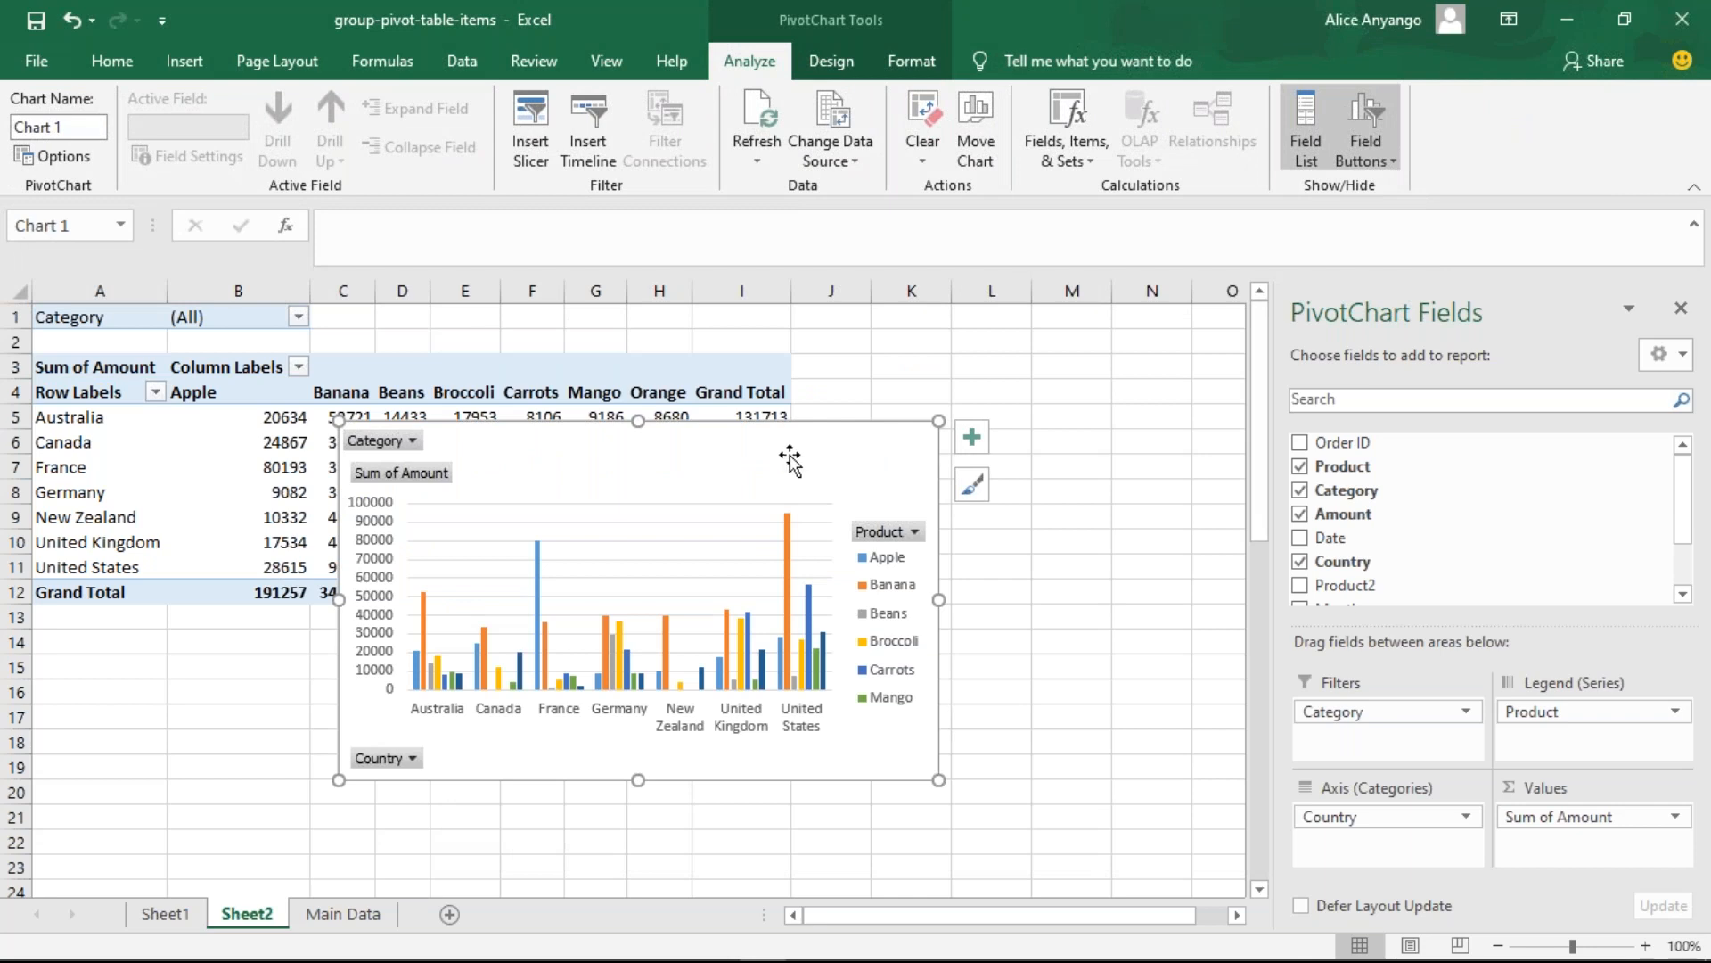
left_click_drag(789, 451, 905, 641)
left_click_drag(1262, 420, 1299, 532)
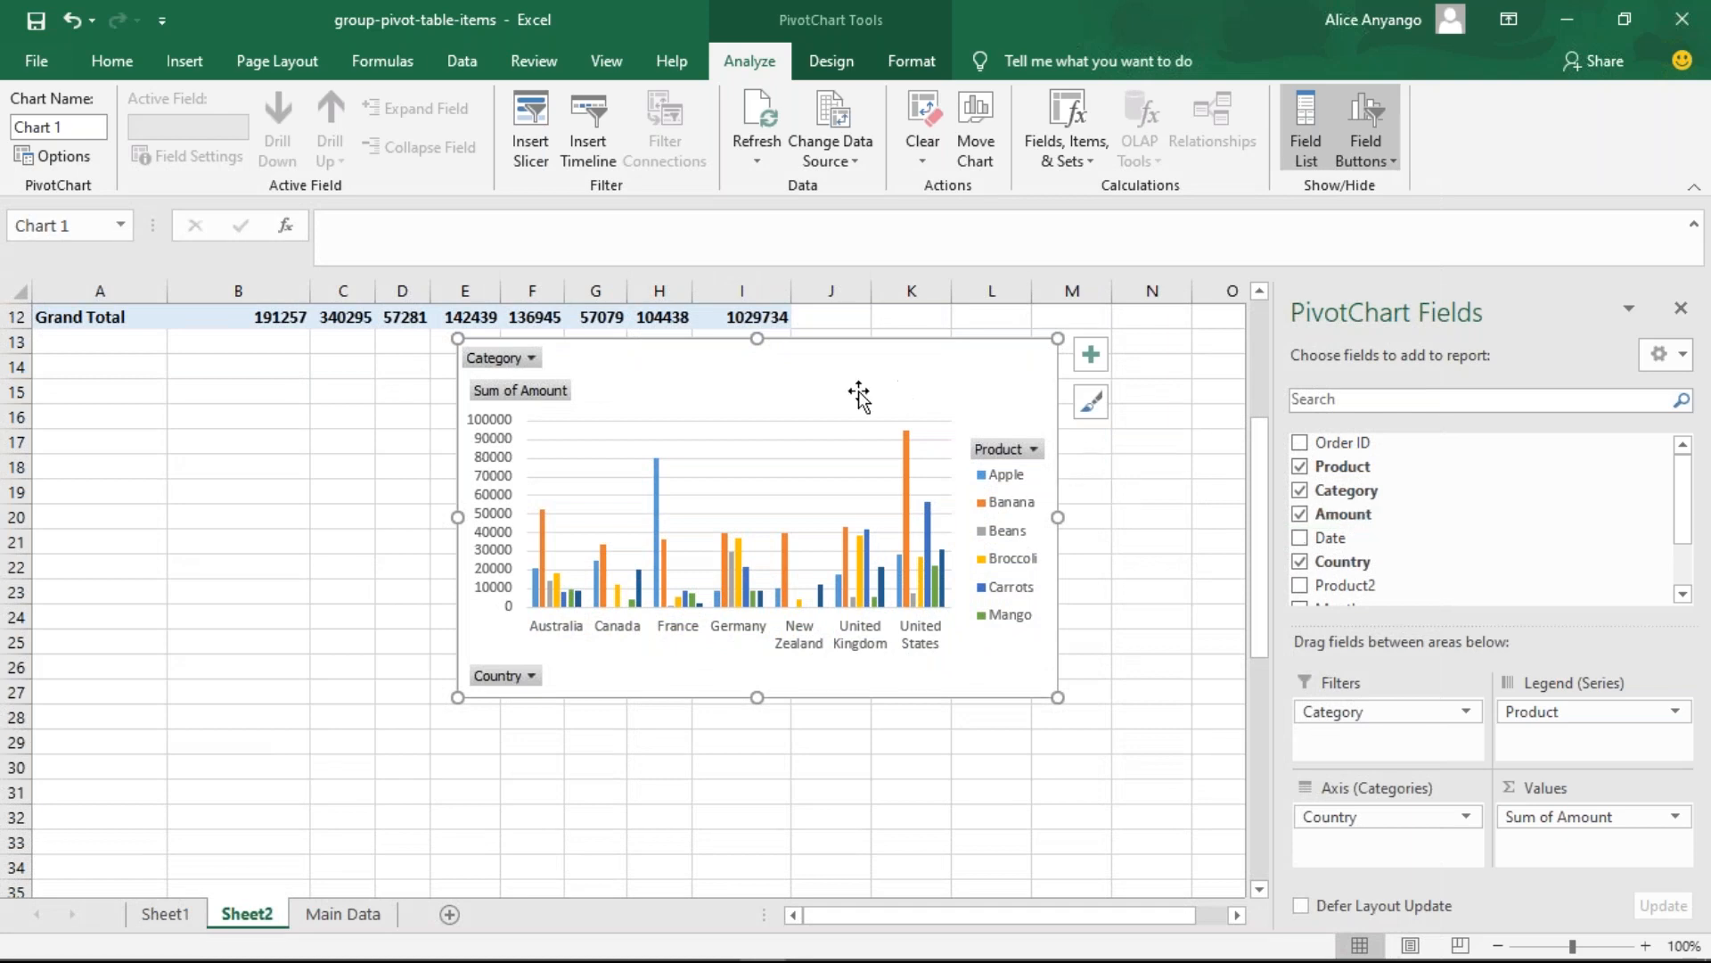
- Enable multiple-item selection in the PivotChart's Category filter and show only Vegetables
left_click(532, 359)
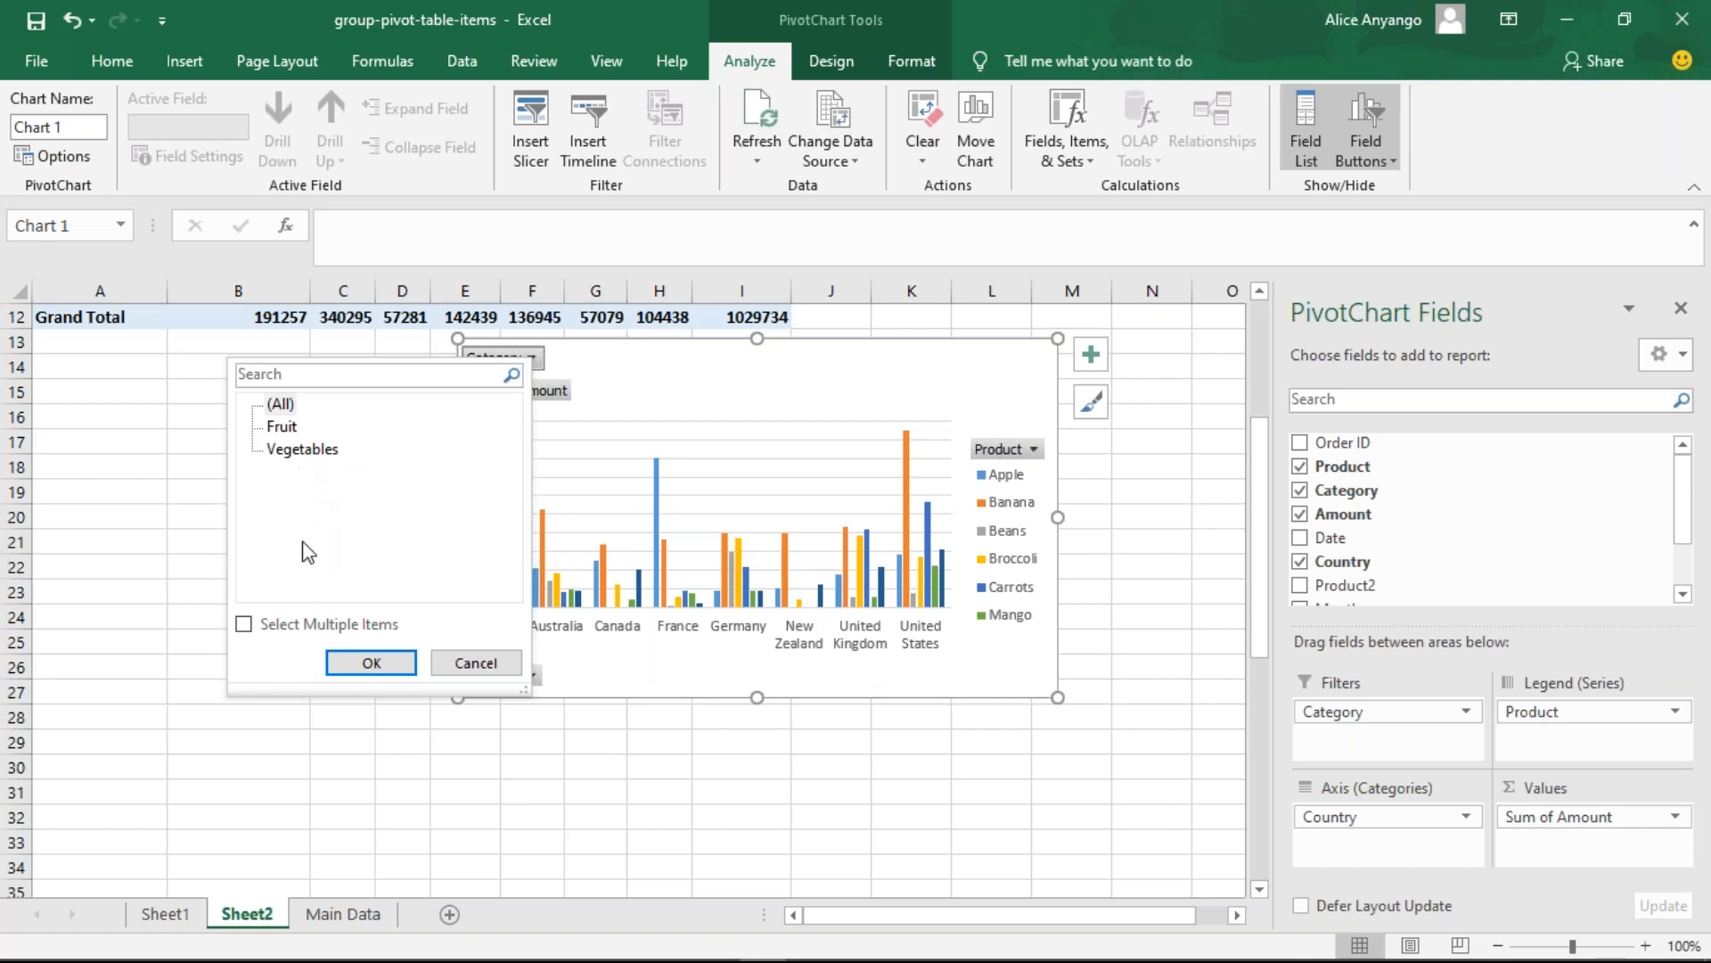
left_click(243, 624)
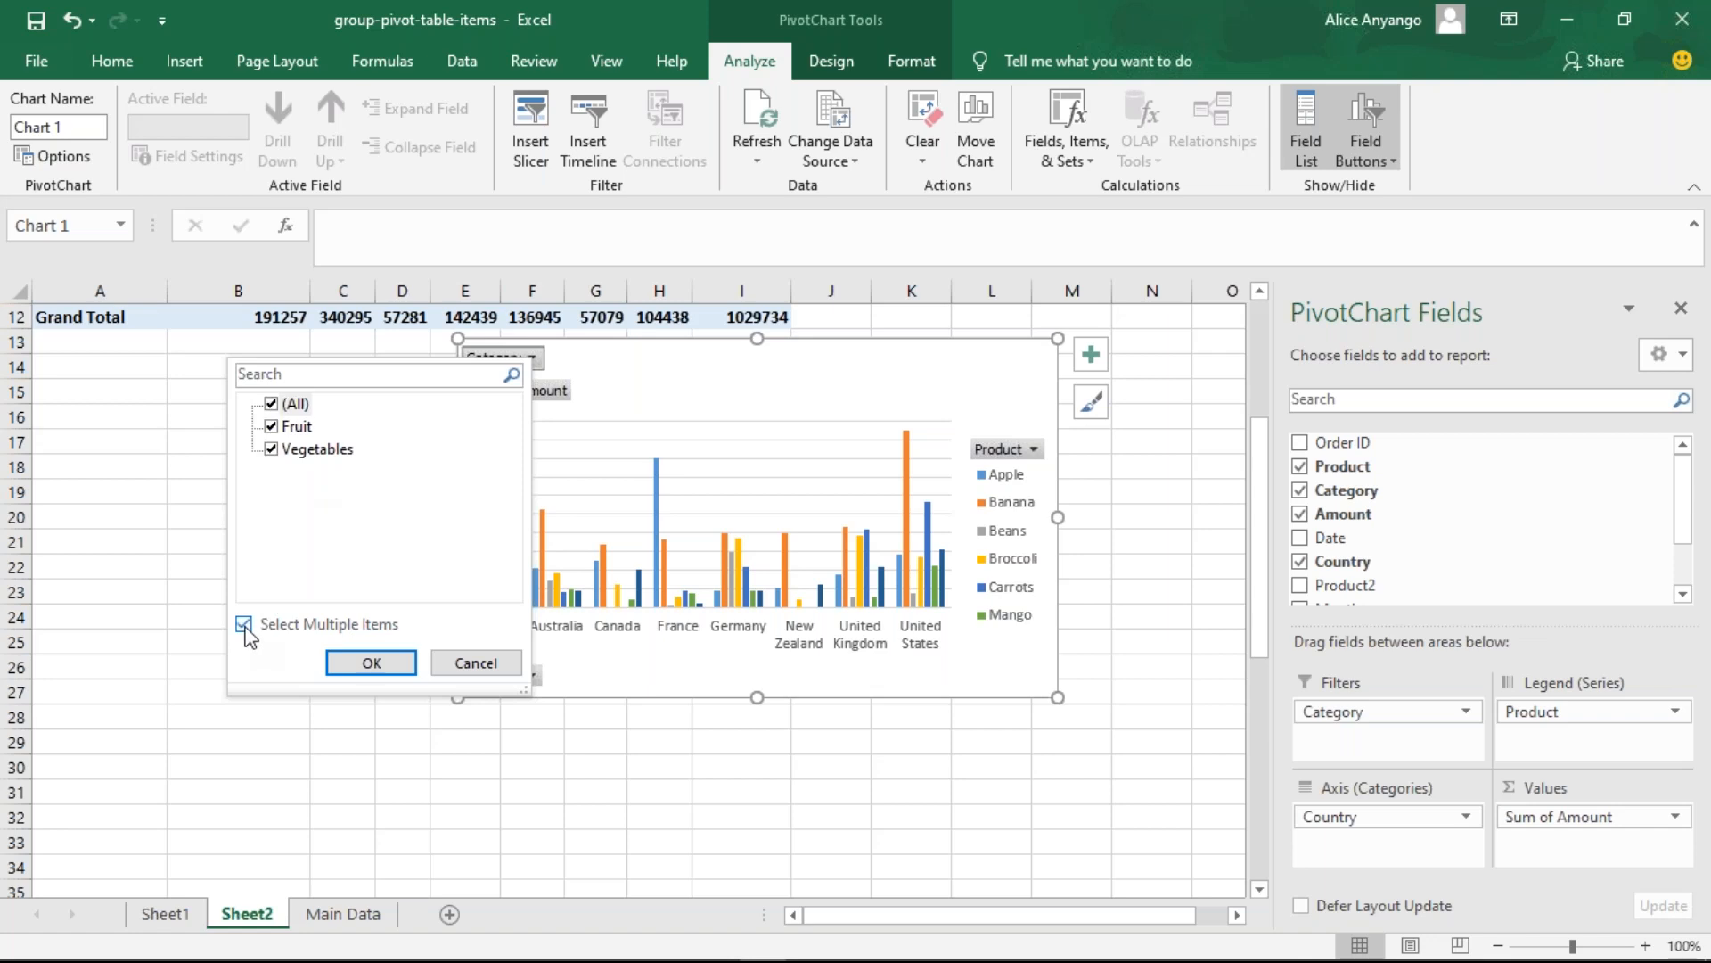
left_click(271, 427)
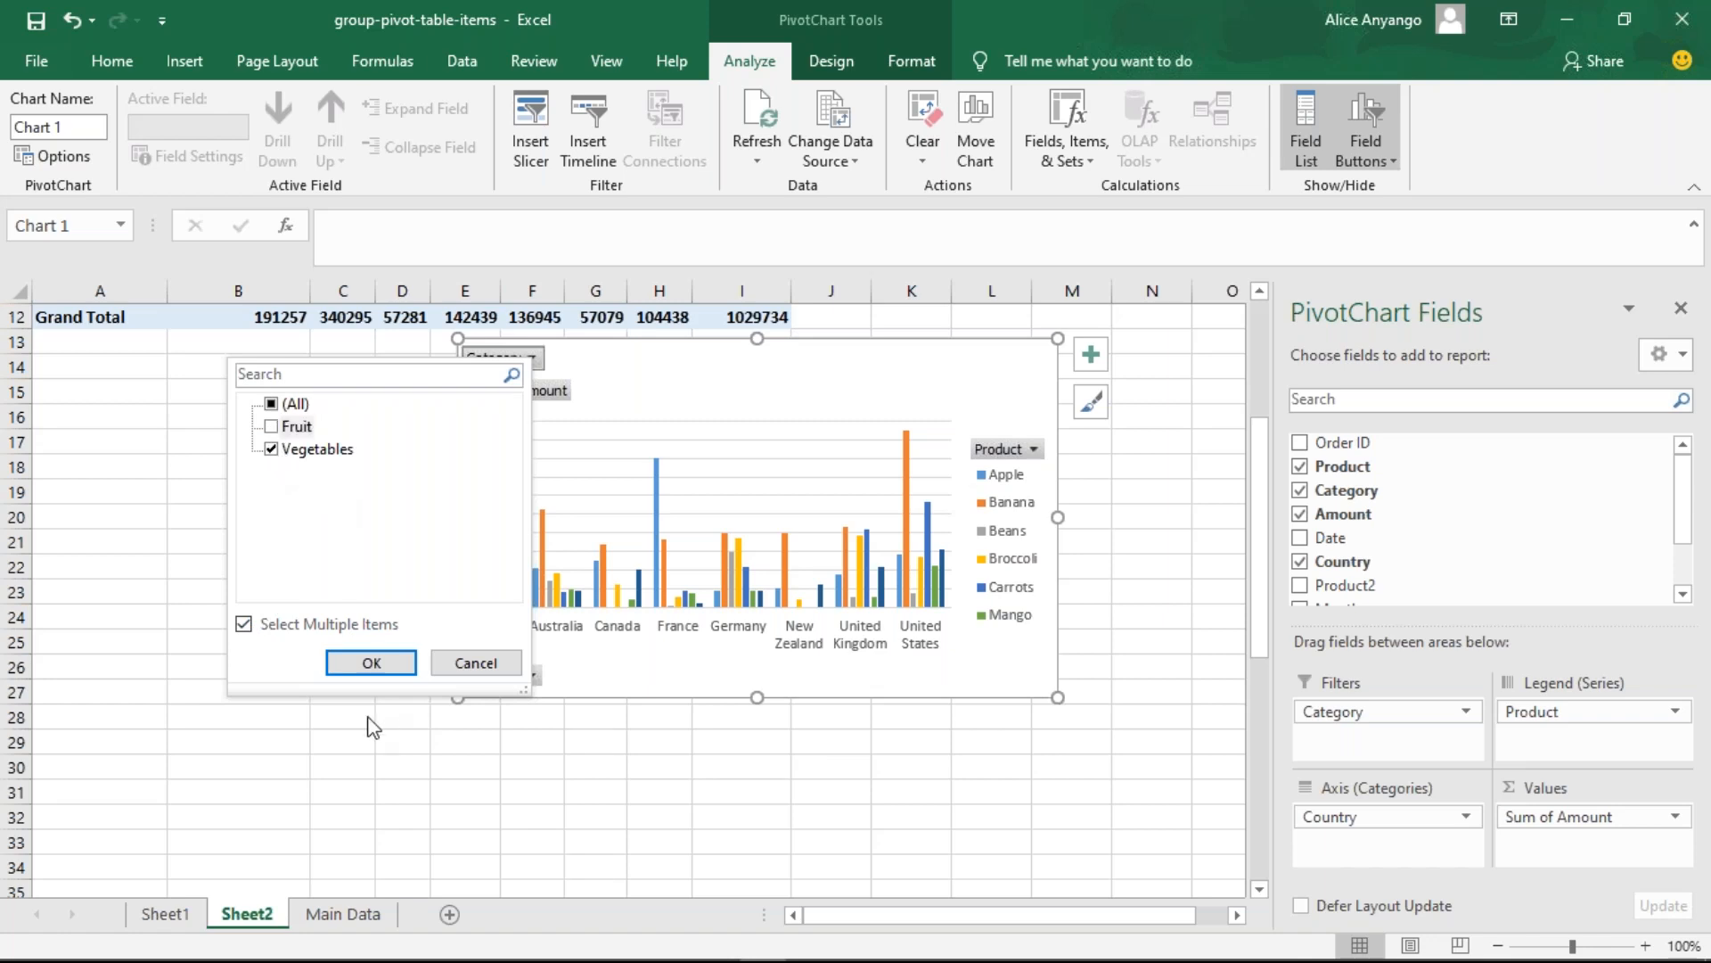
left_click(371, 662)
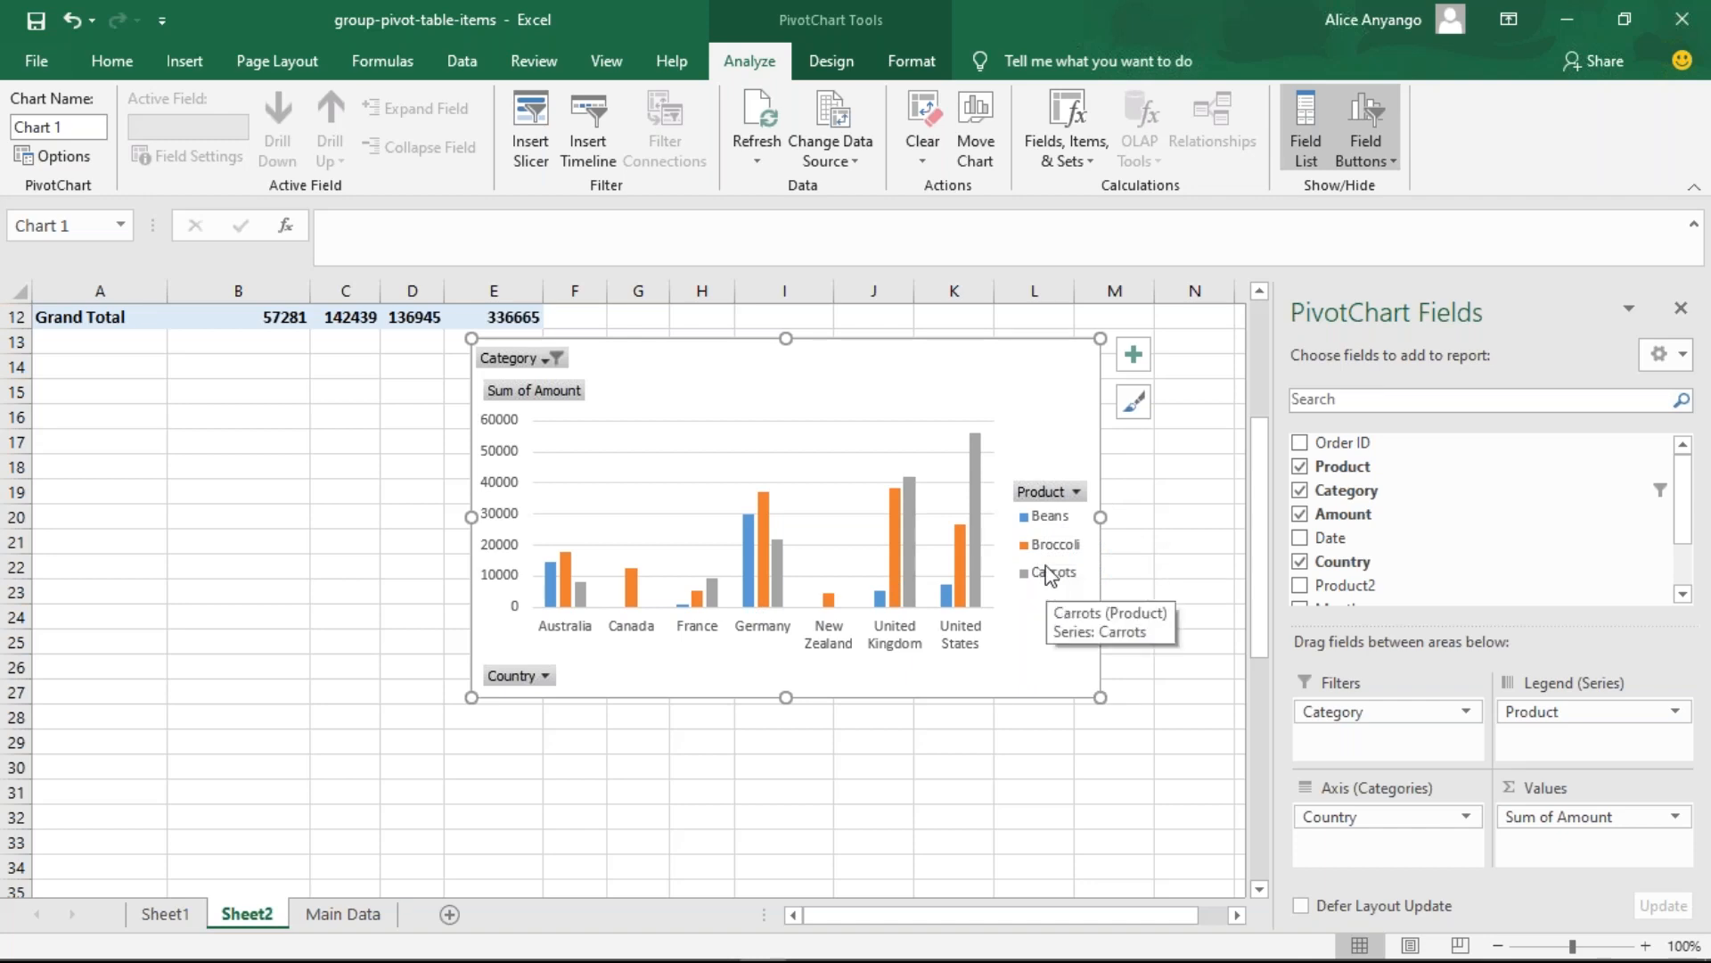
- Switch the PivotChart's Category filter to include Fruit and exclude Vegetables
left_click(559, 357)
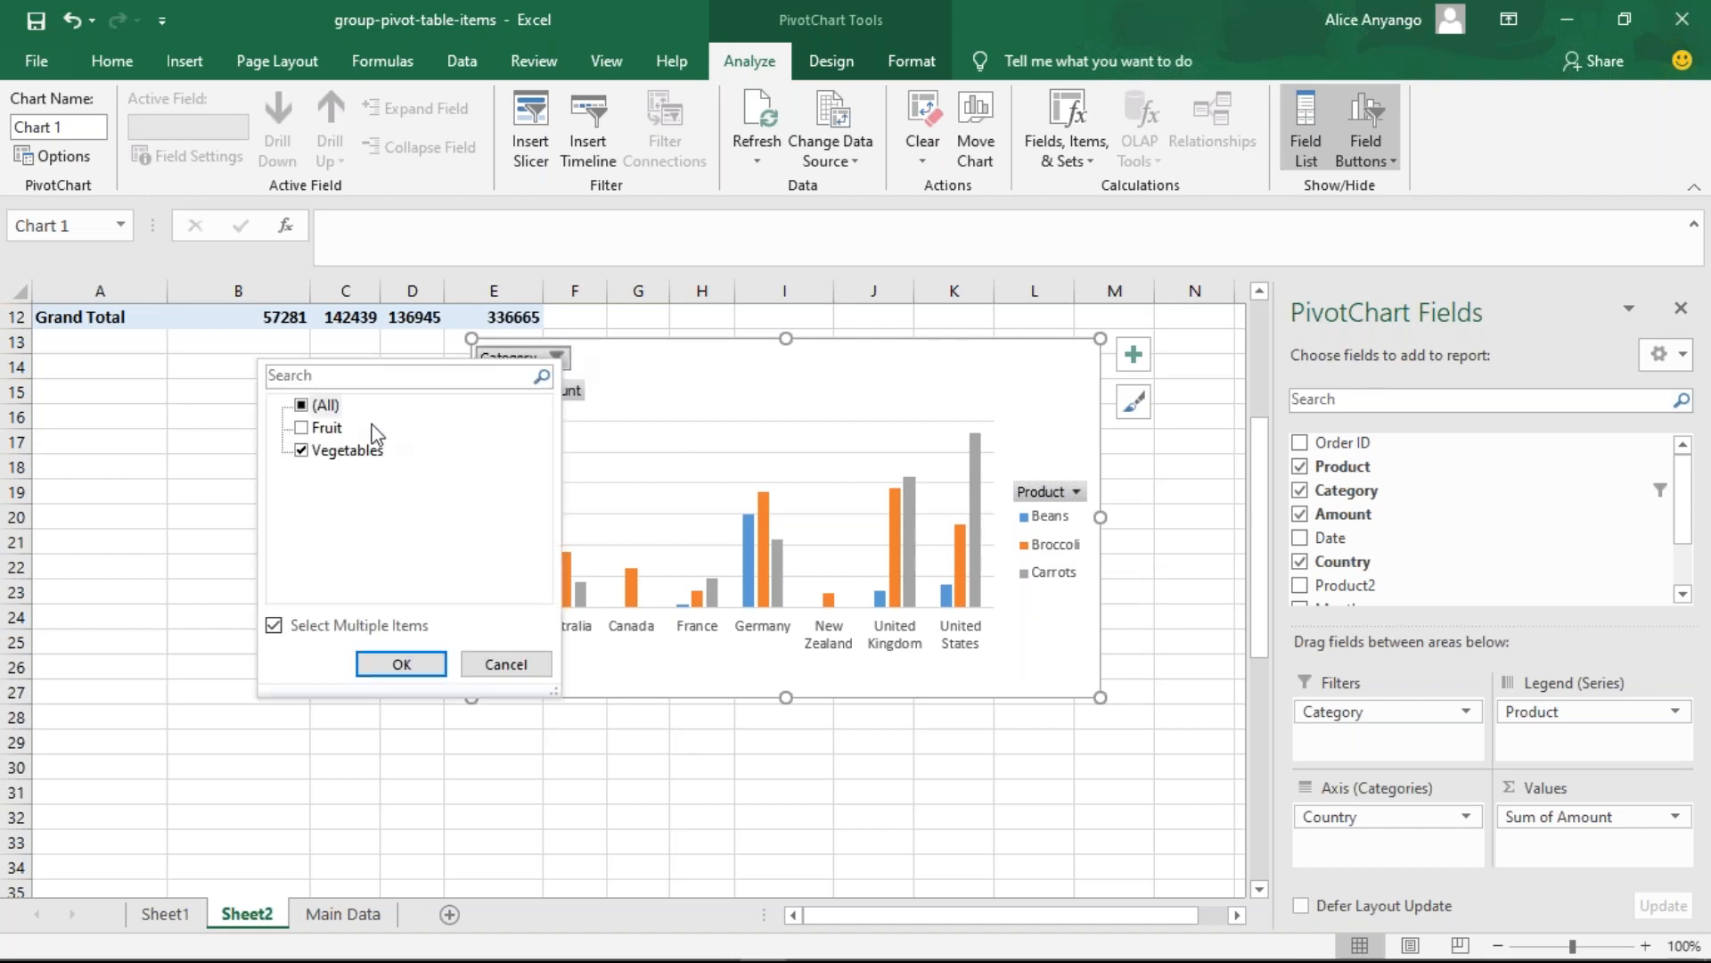
left_click(301, 428)
left_click(302, 450)
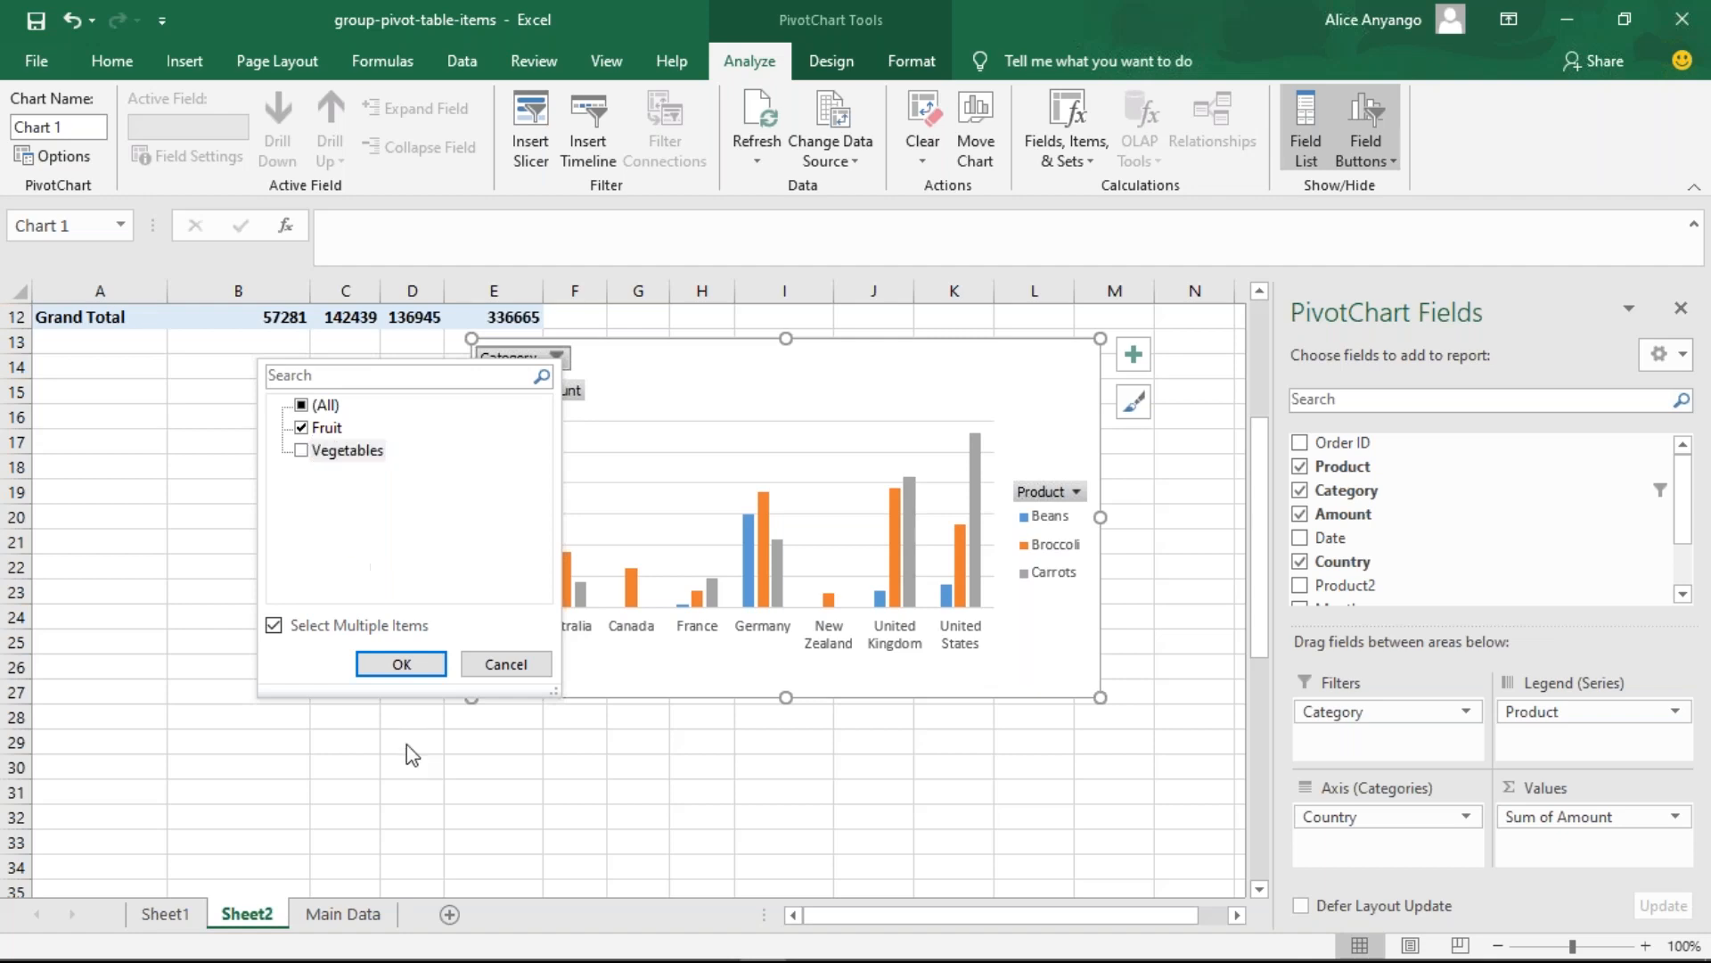
left_click(401, 664)
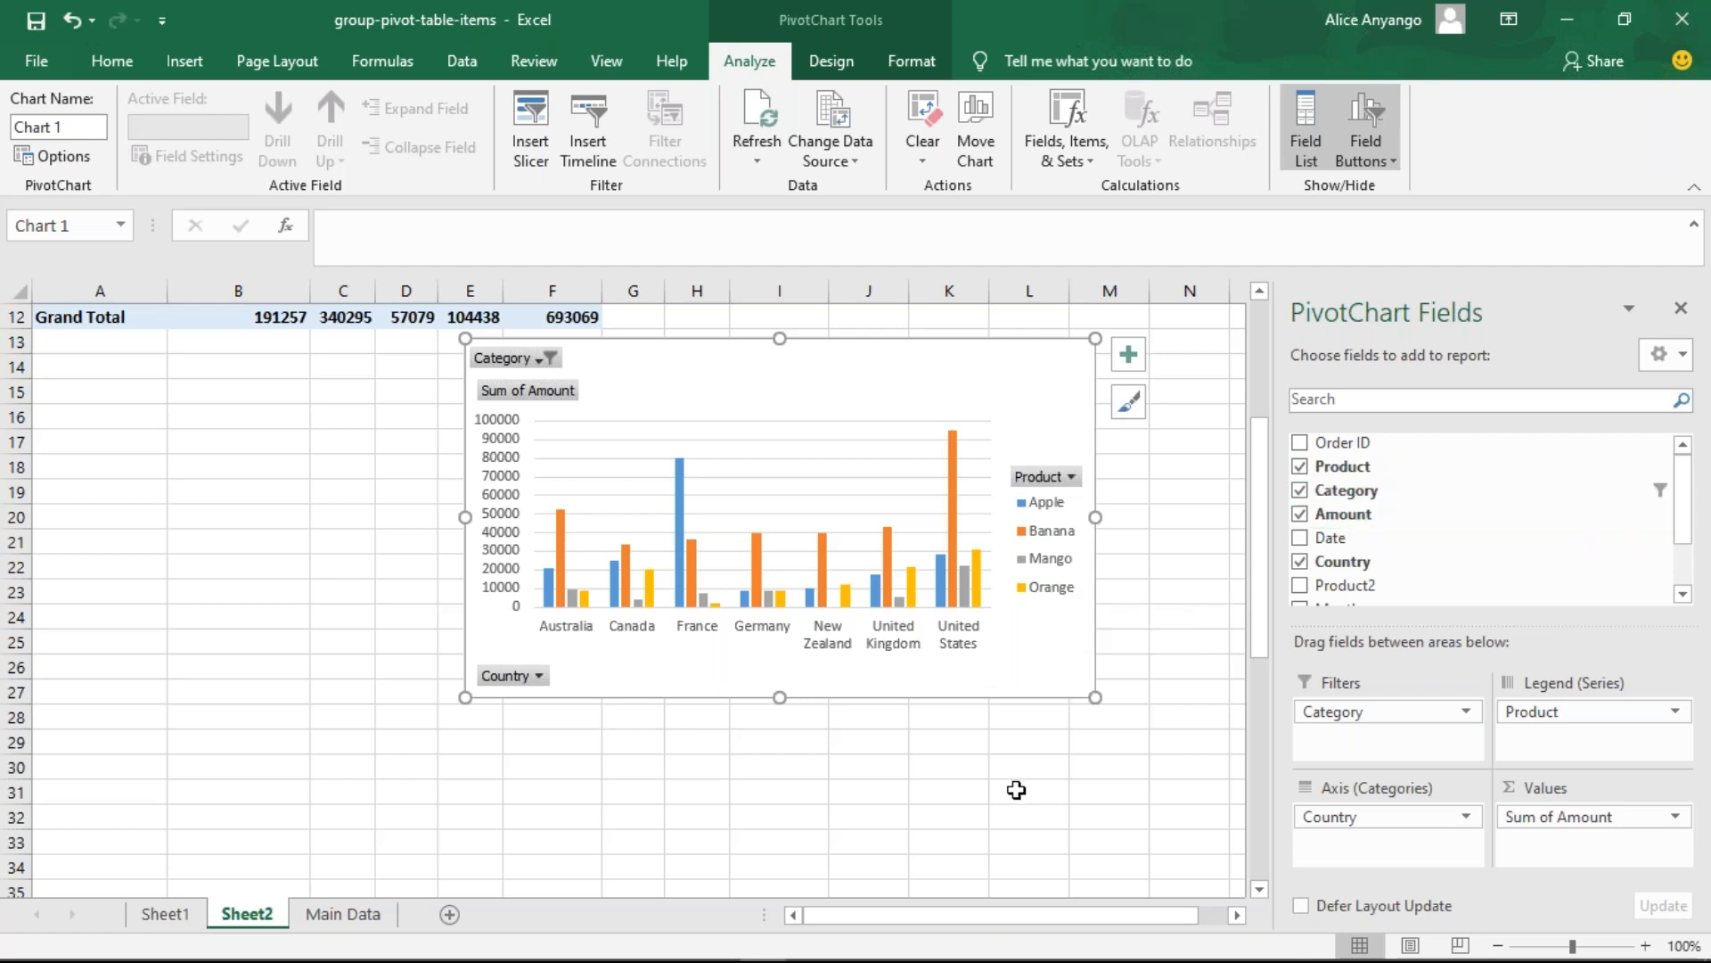
- Filter the PivotChart's Country field to show only Australia
left_click(540, 677)
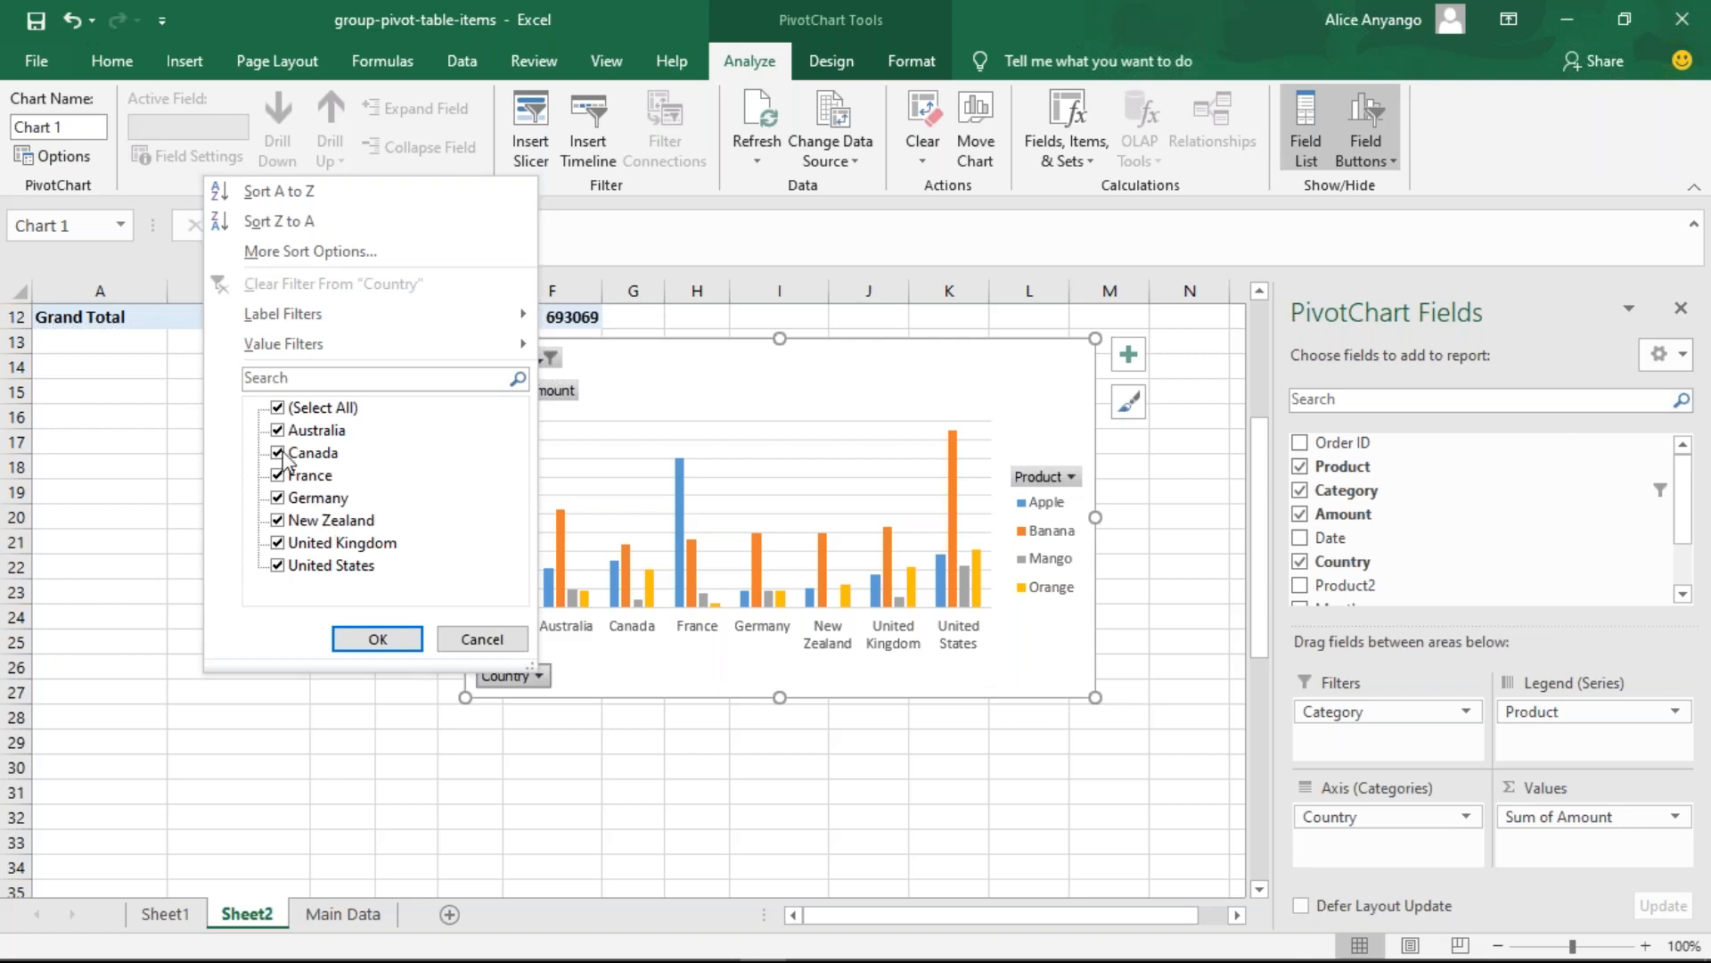
left_click(277, 408)
left_click(277, 409)
left_click(277, 430)
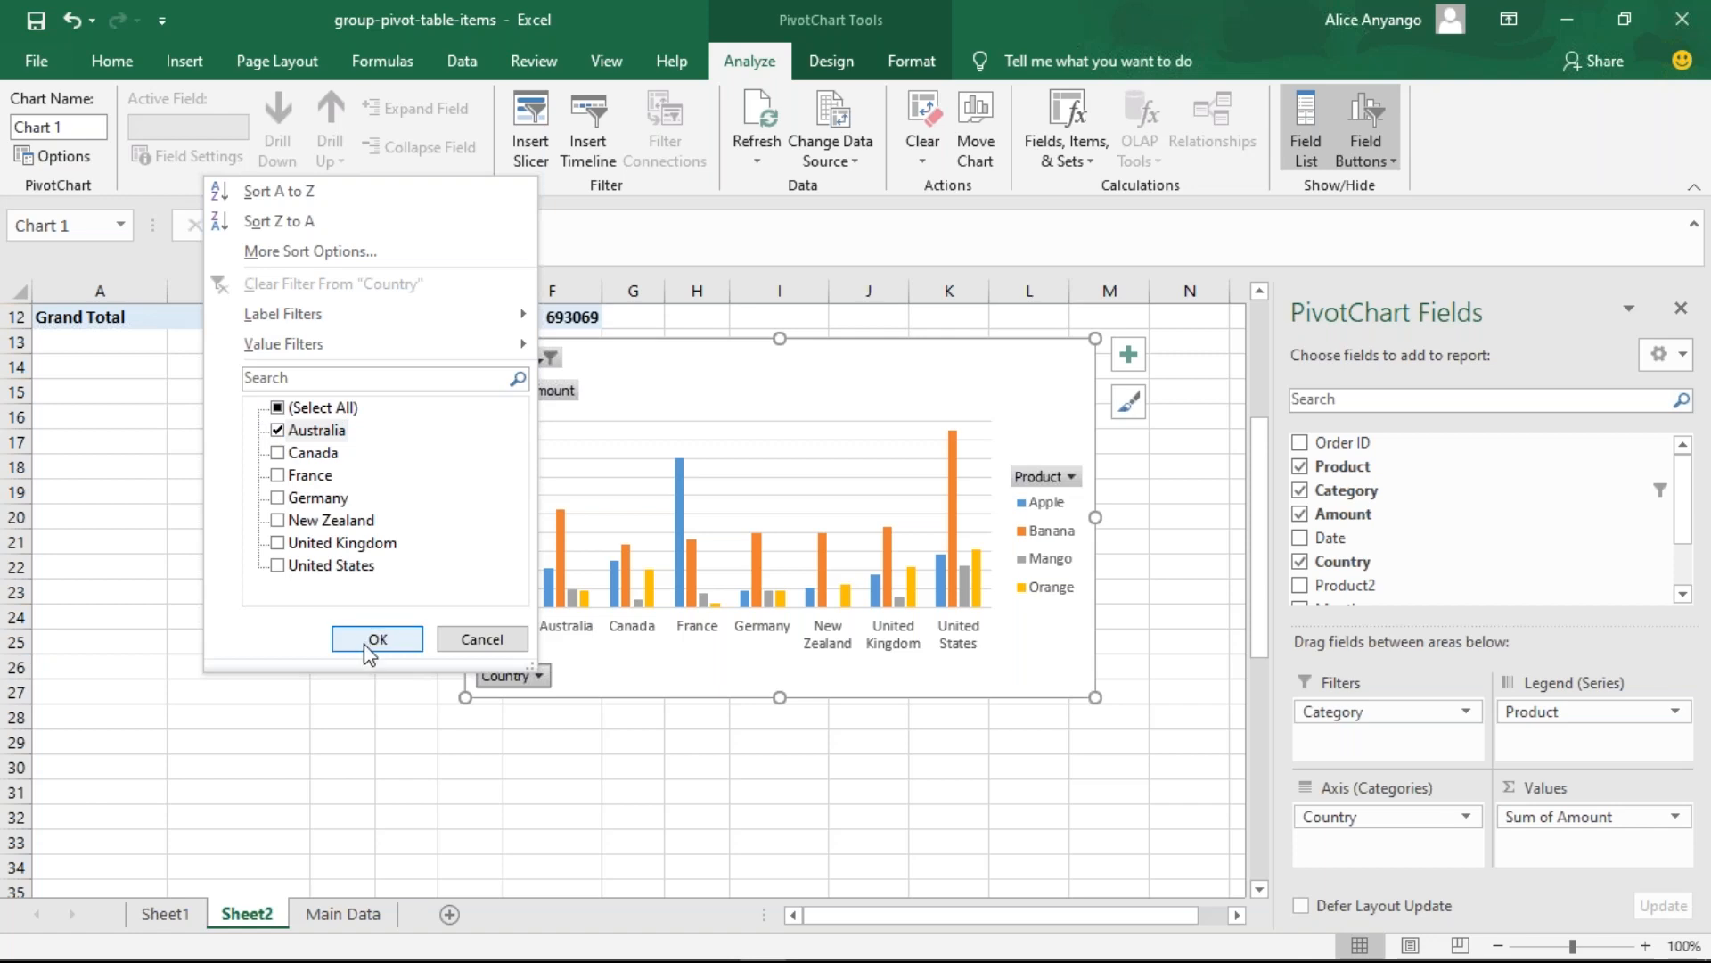
left_click(375, 640)
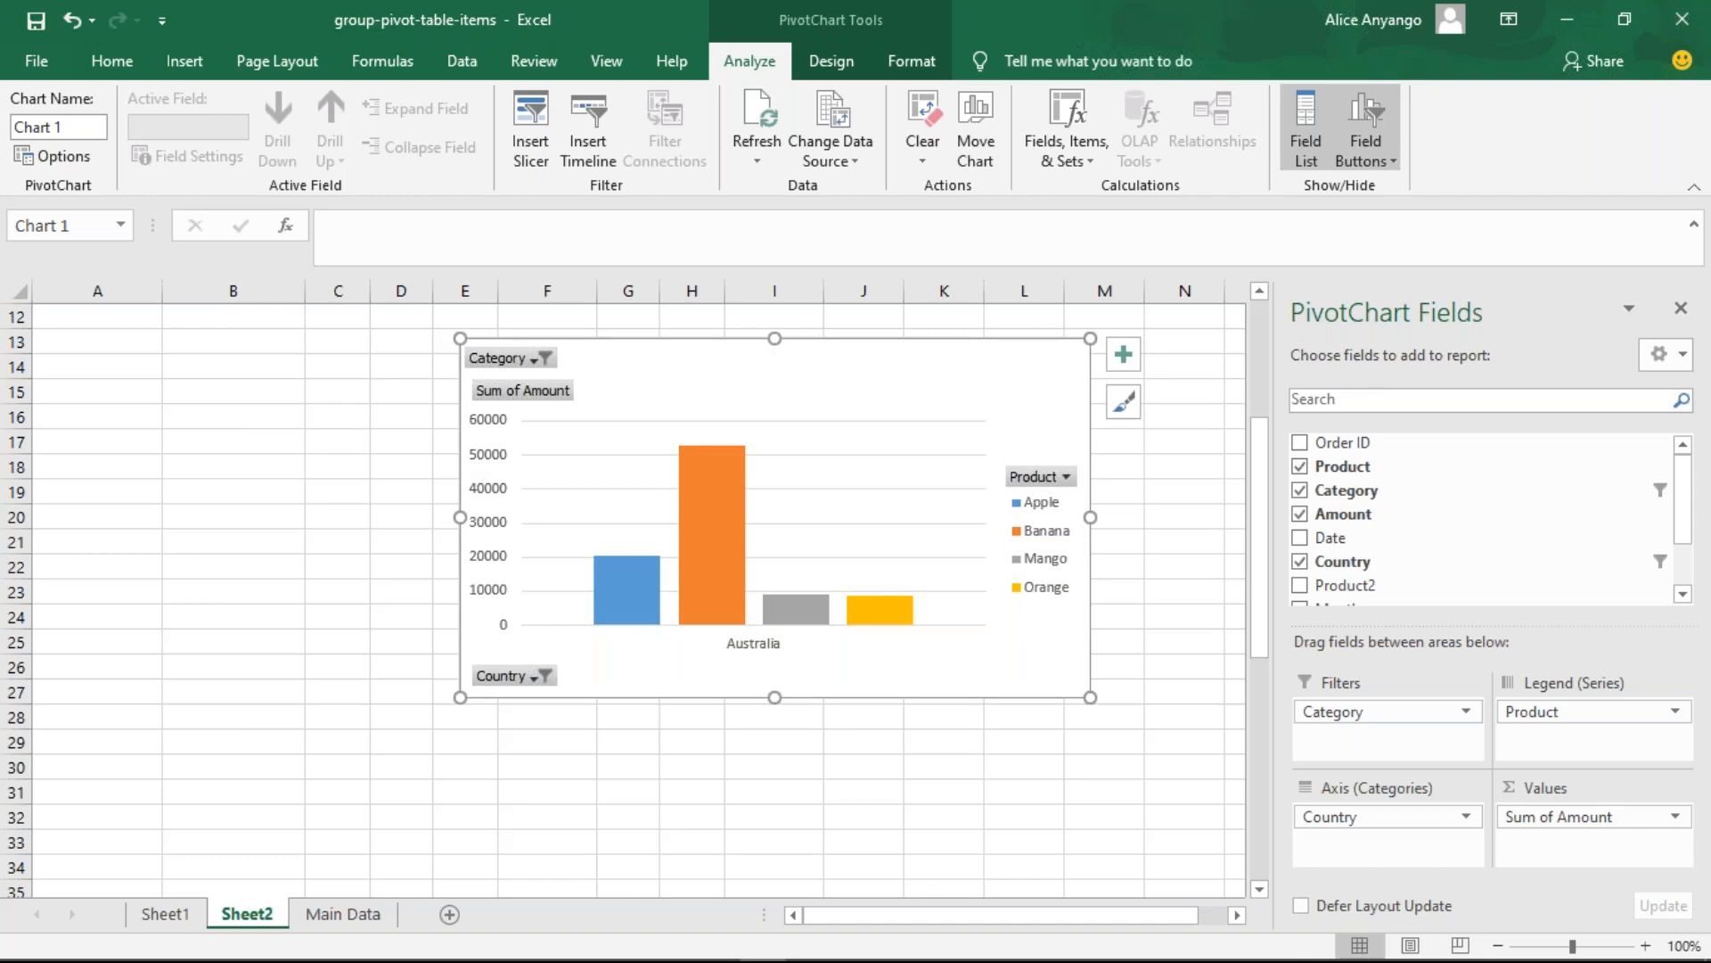
- Add Canada to the countries included in the PivotChart's Country filter
left_click(544, 679)
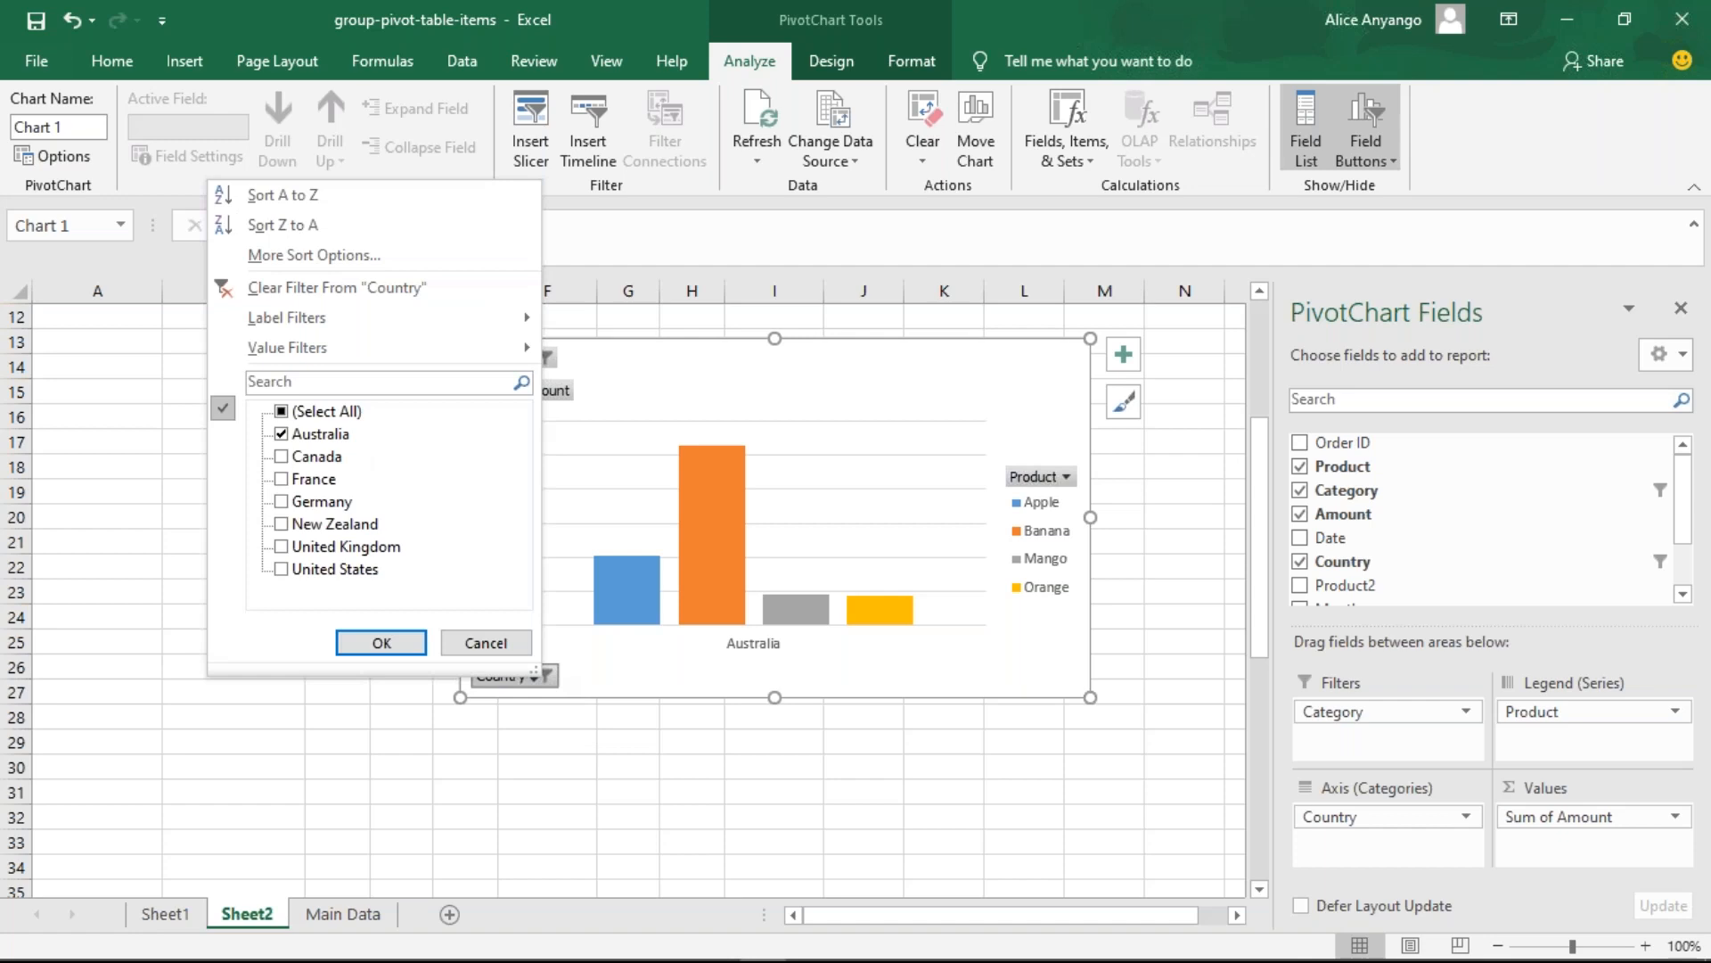
left_click(282, 457)
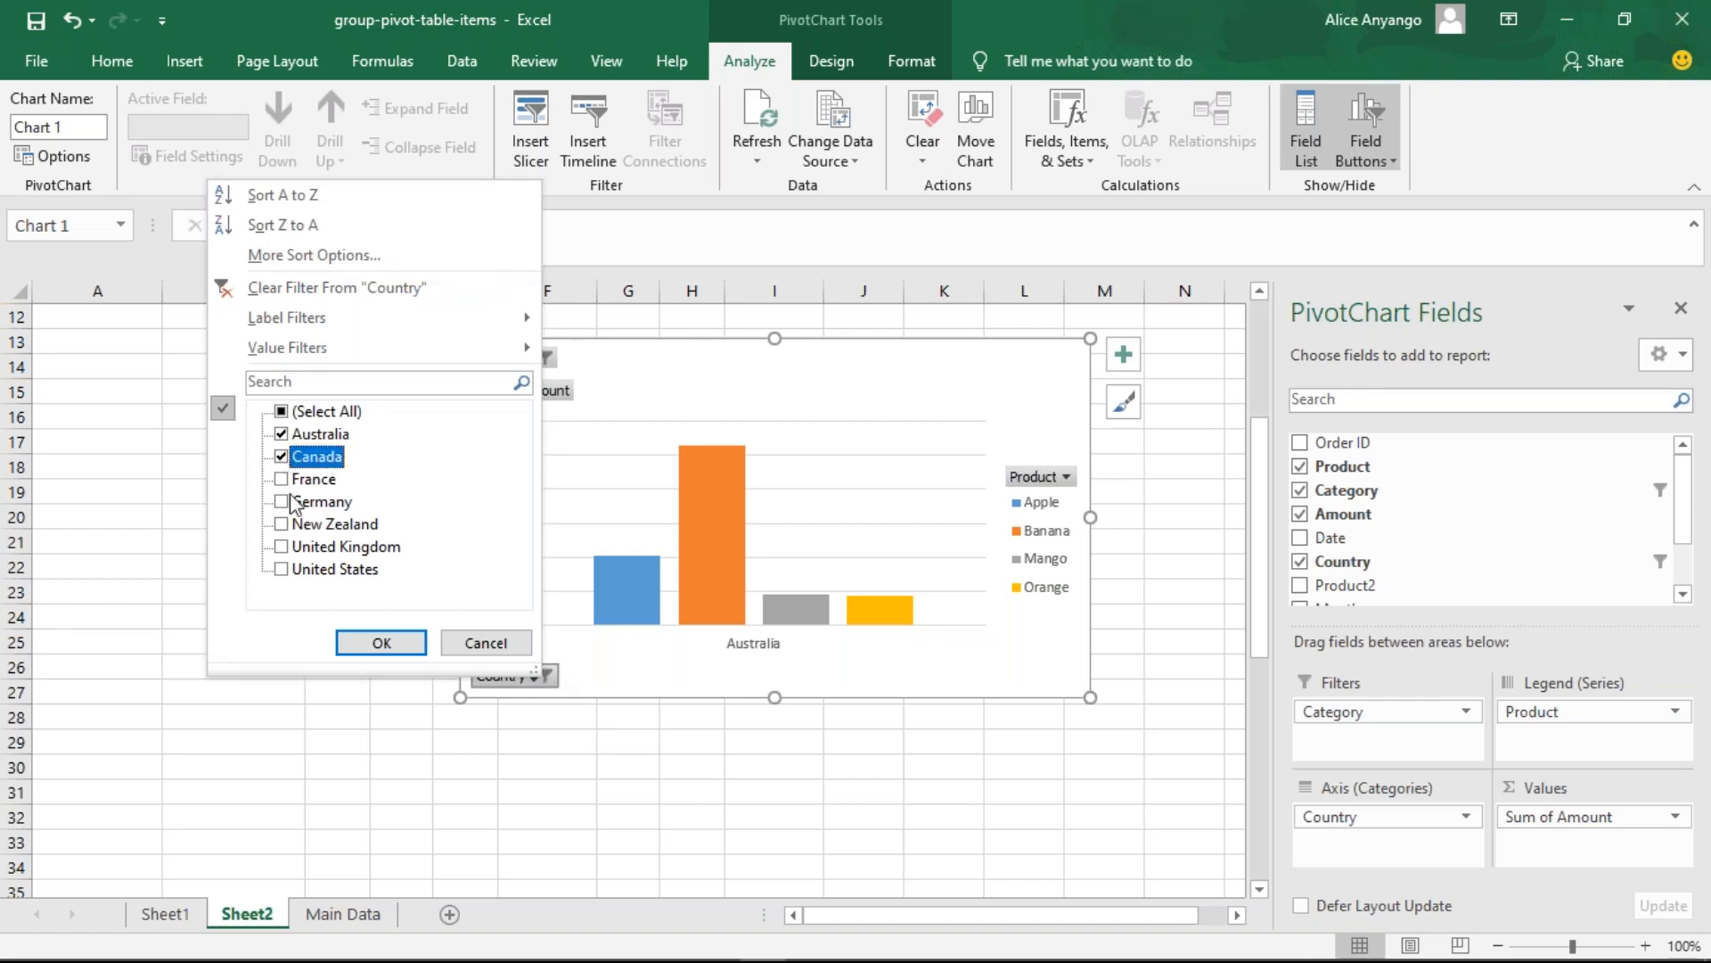
left_click(381, 643)
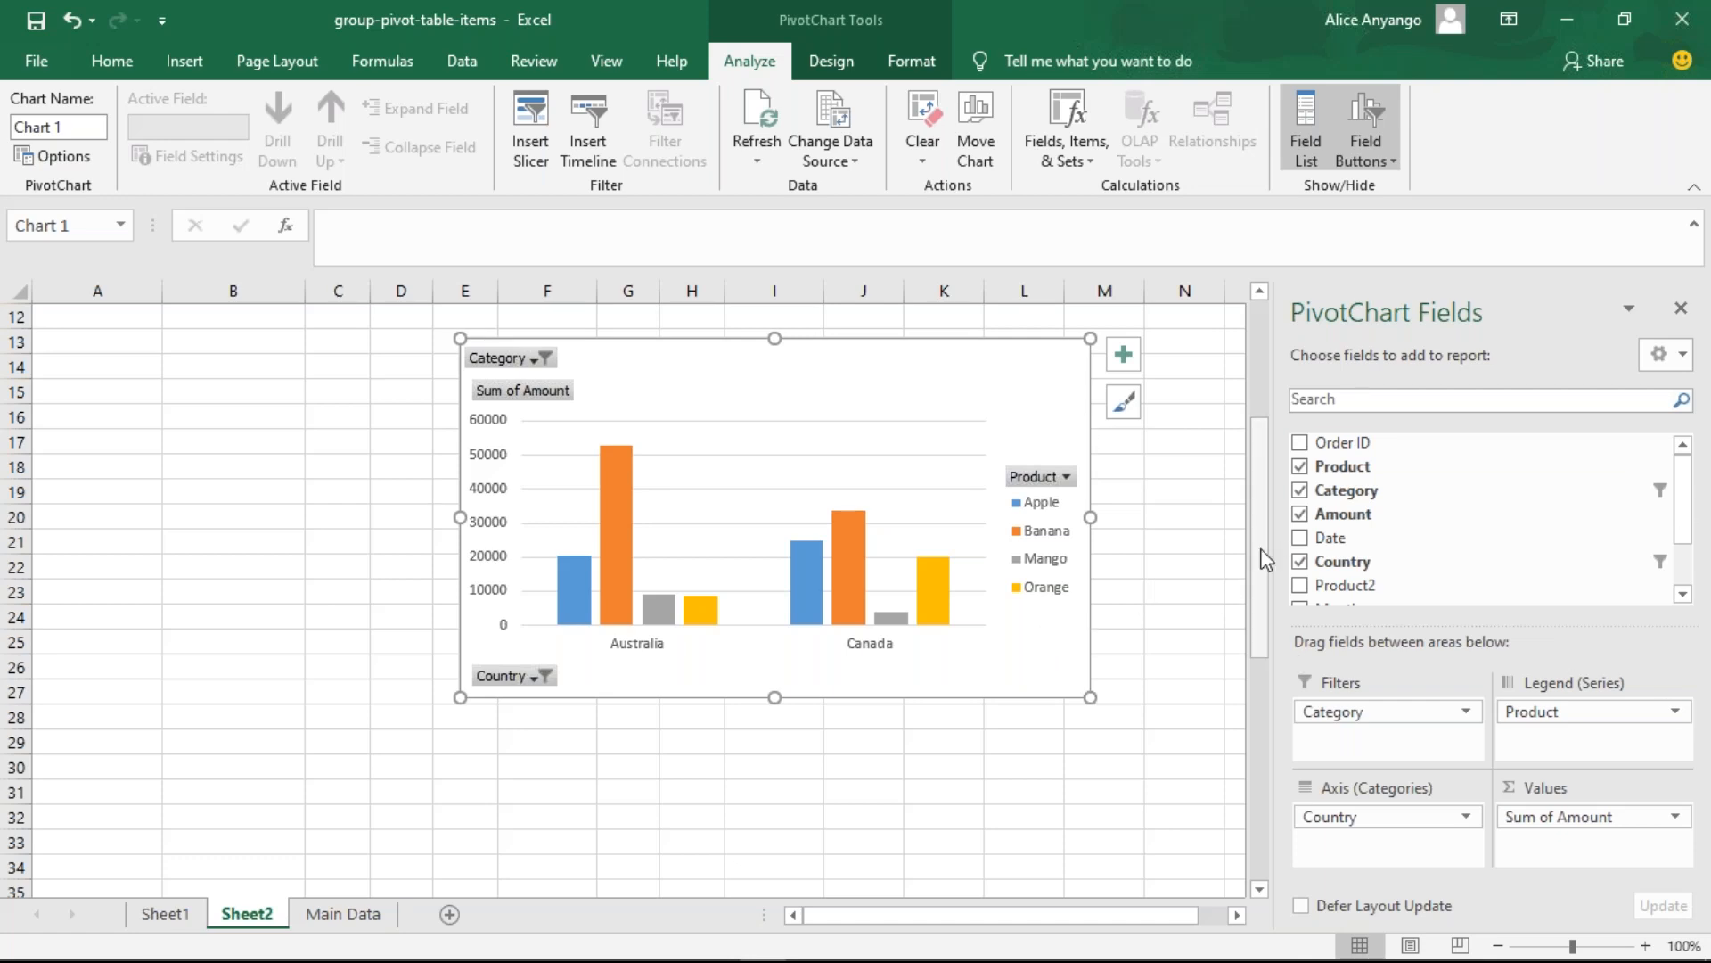
- Change the PivotChart's type to Pie and move the chart up closer to the PivotTable
left_click_drag(1255, 540, 1259, 450)
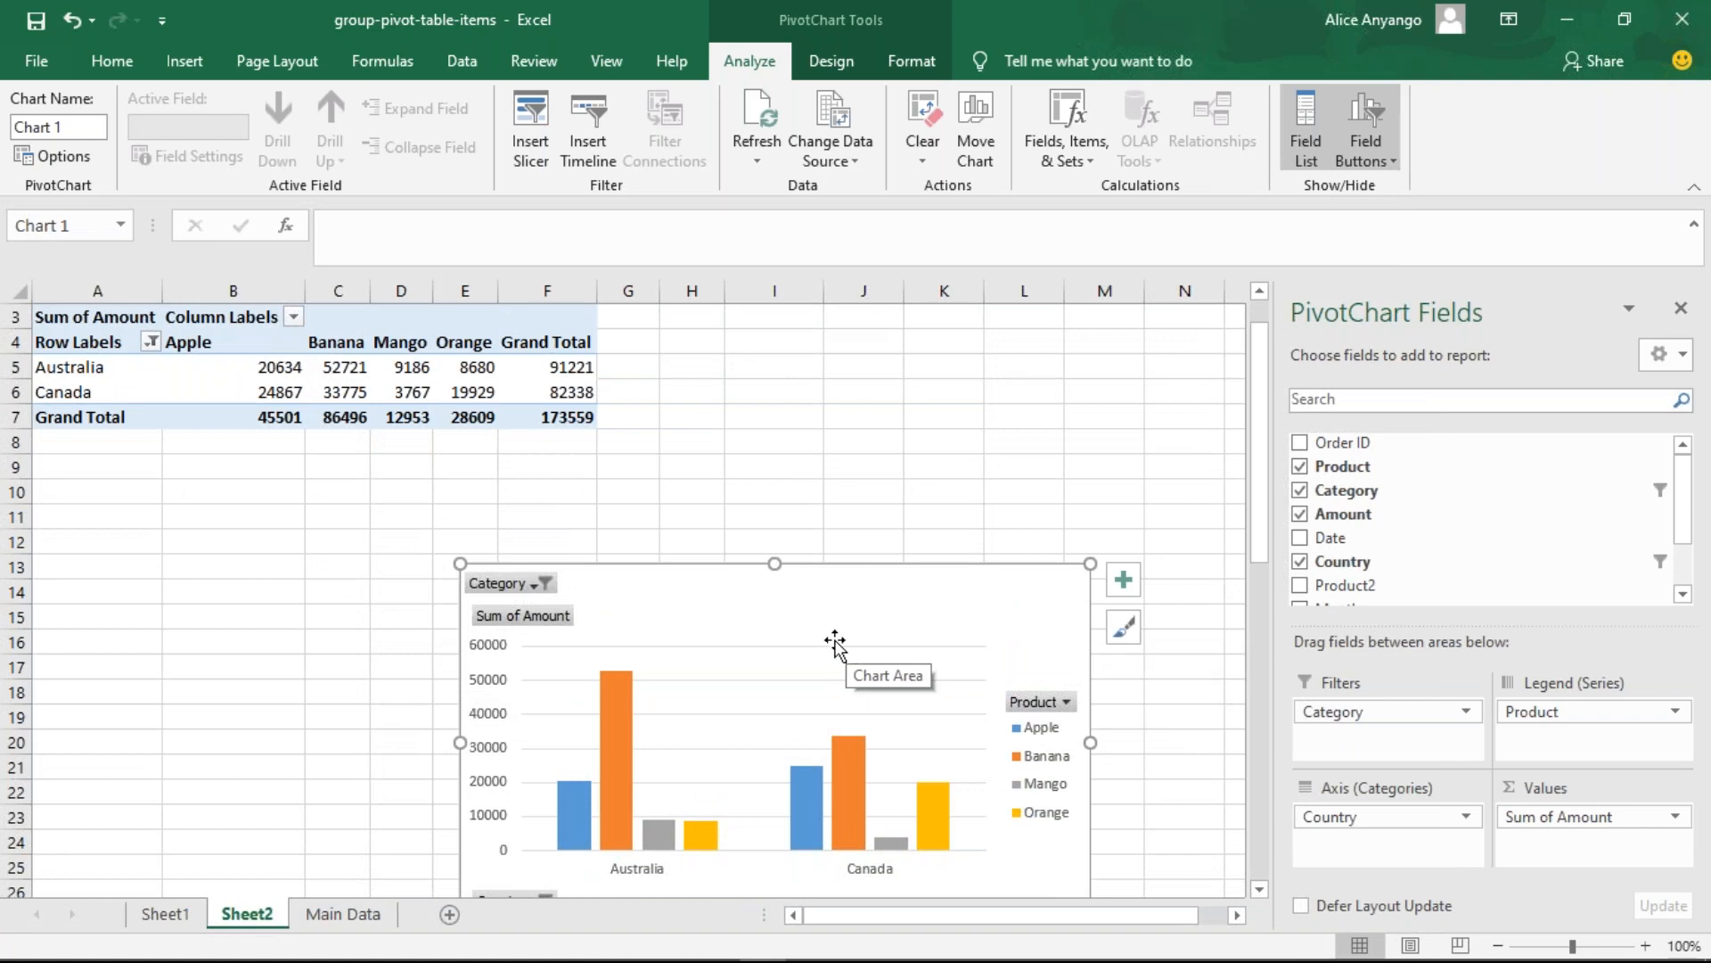
left_click_drag(870, 607, 871, 604)
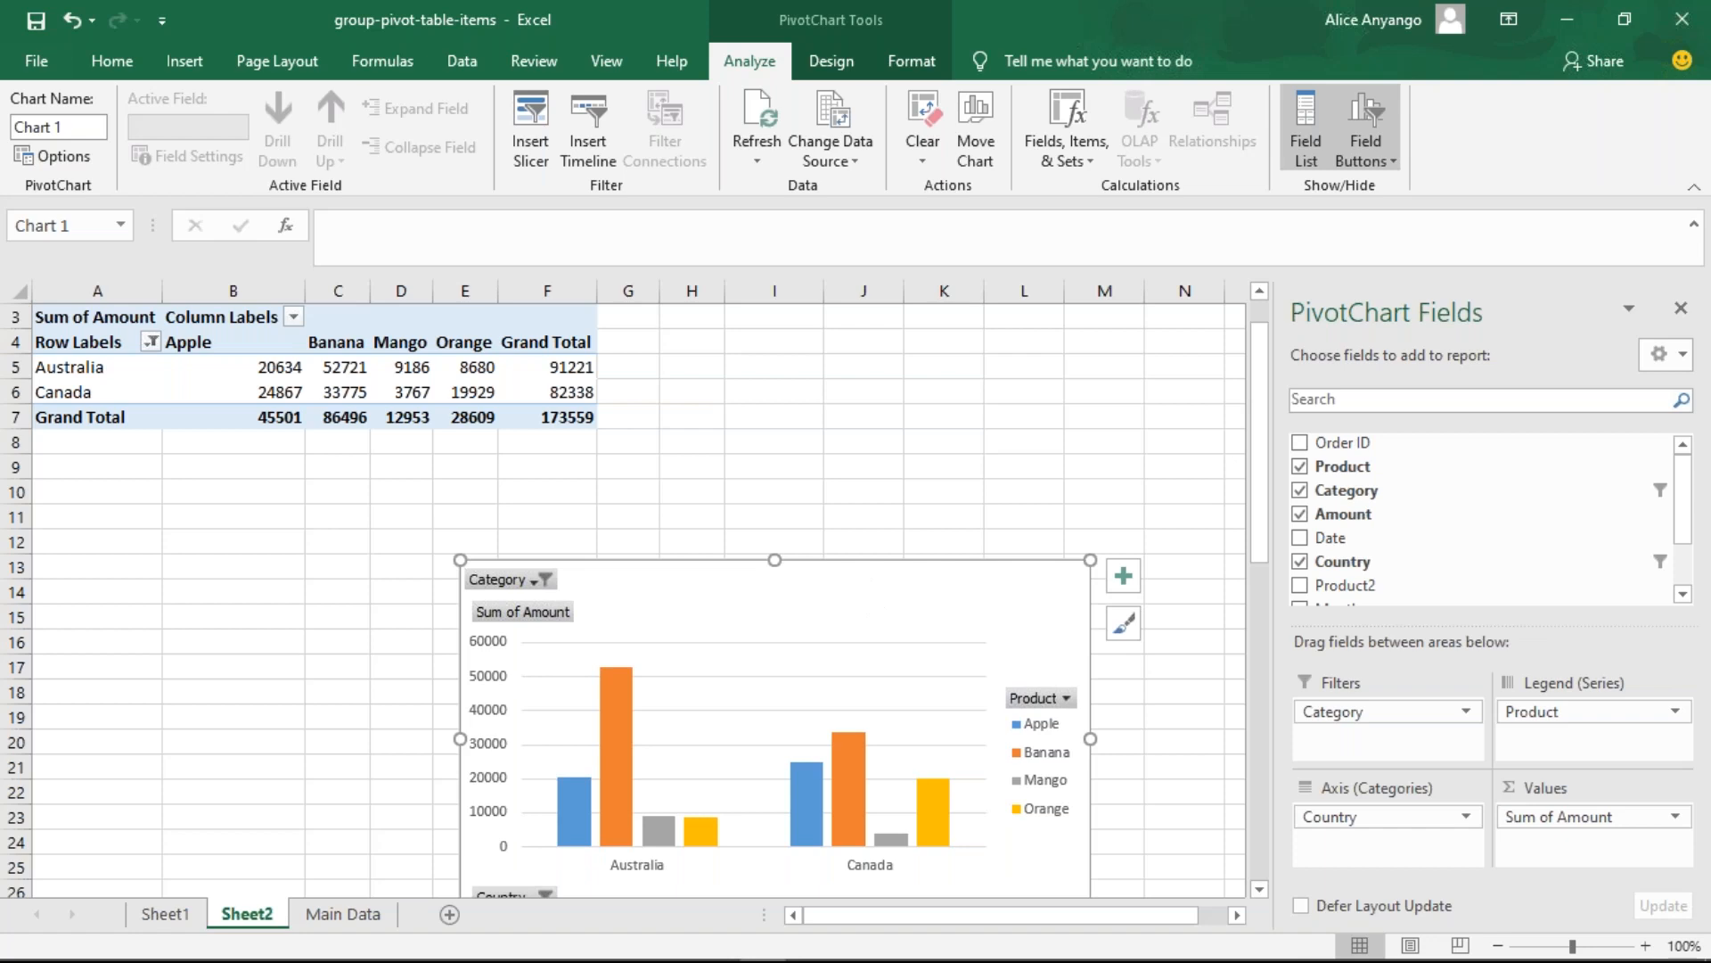
left_click(1032, 513)
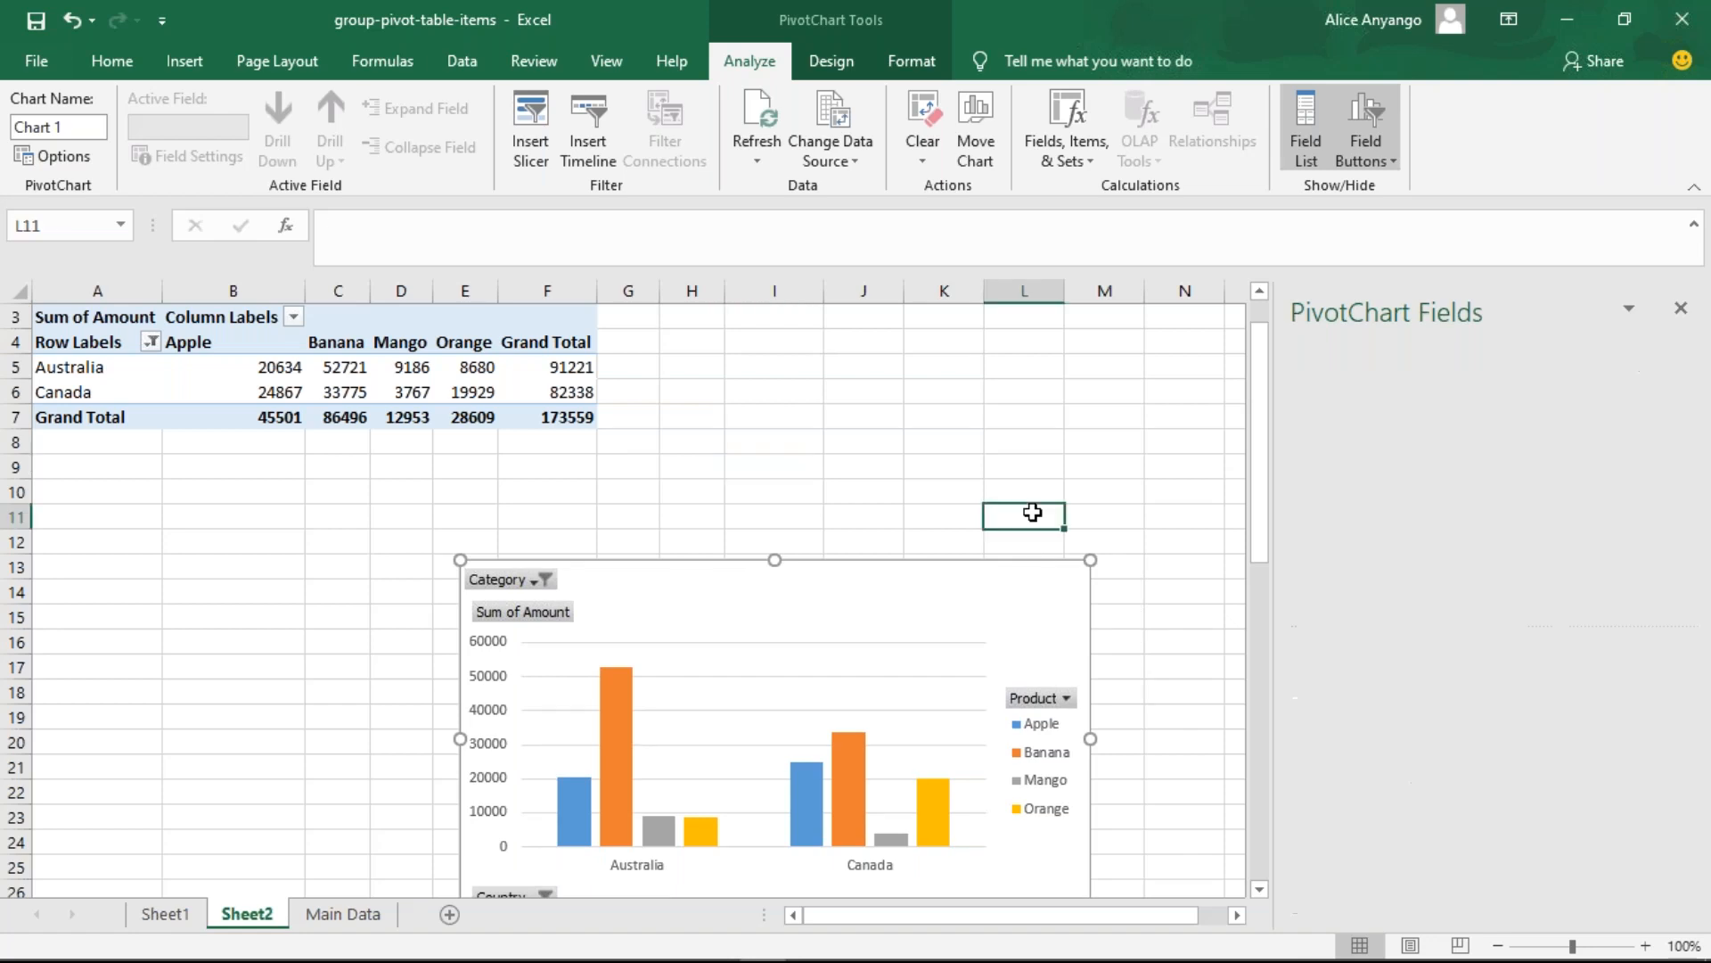
left_click(779, 590)
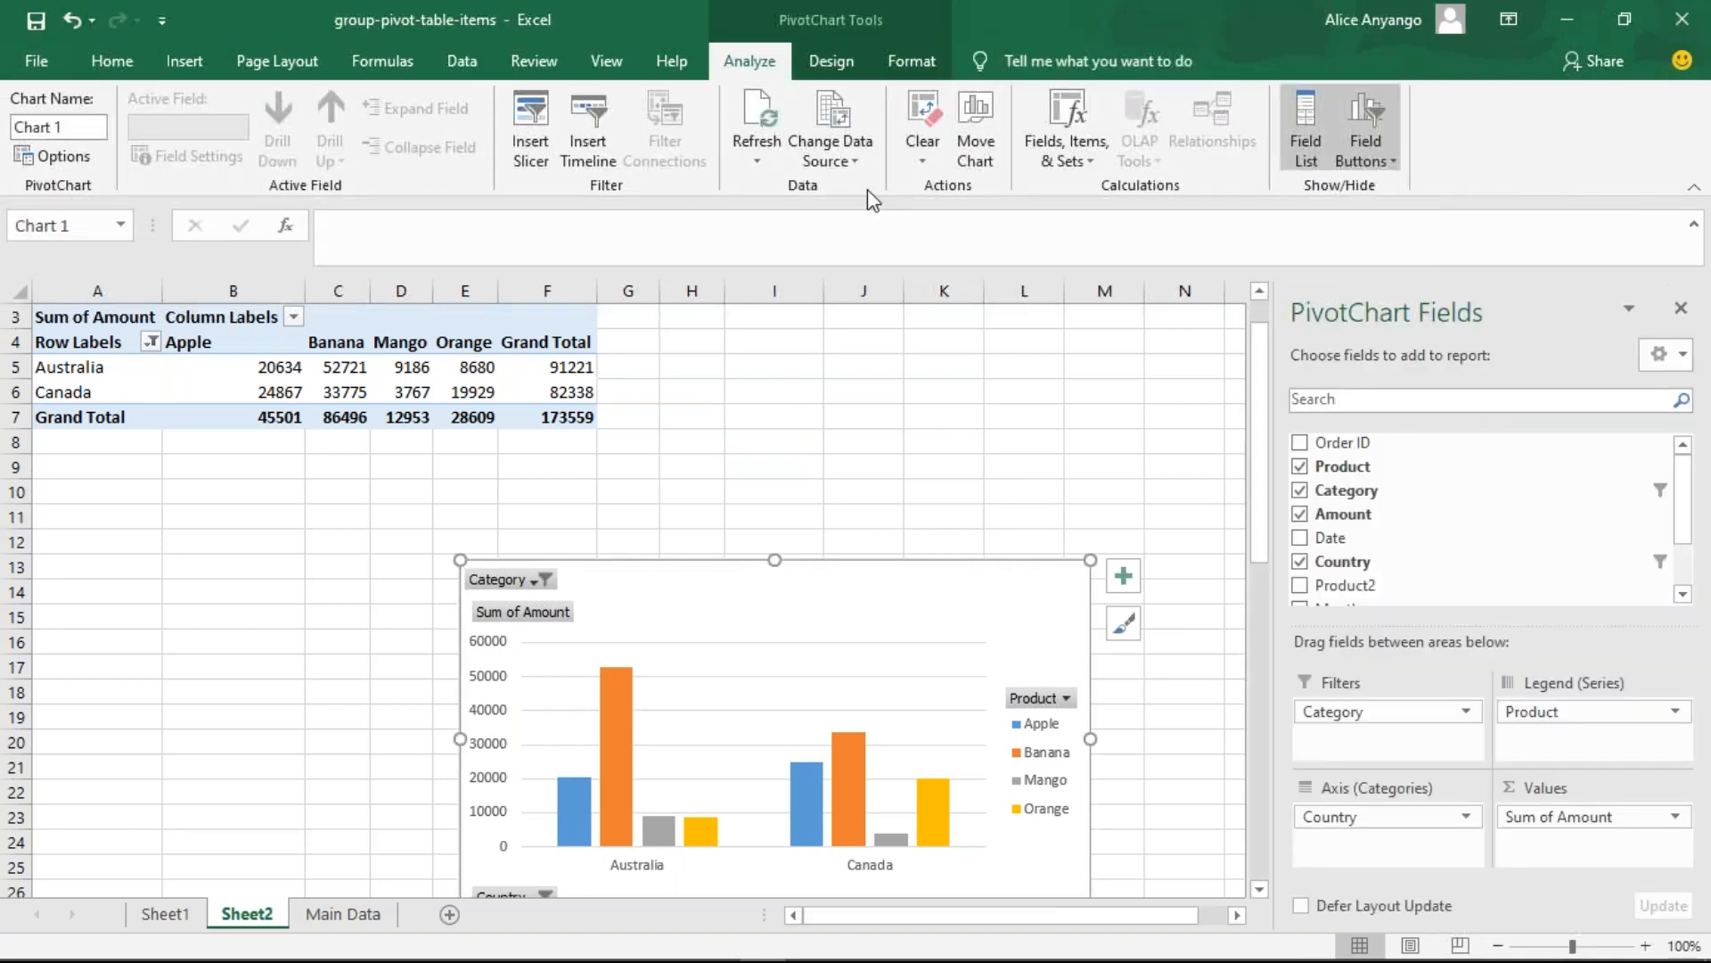
left_click(828, 63)
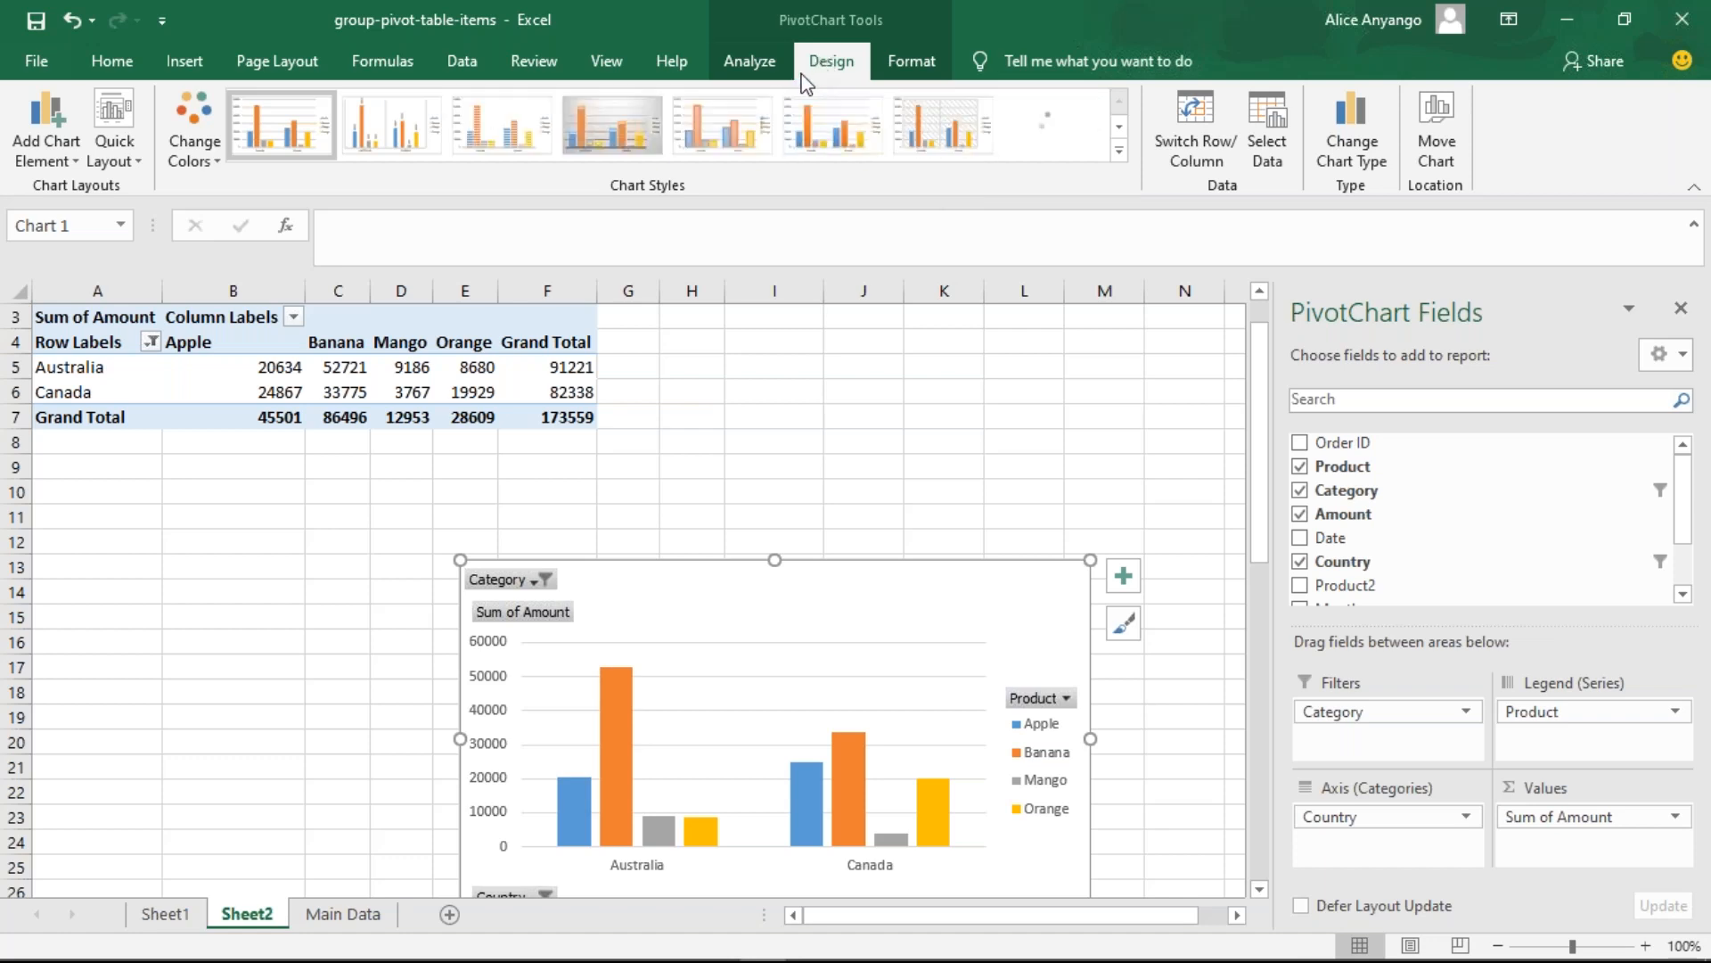
left_click(1339, 150)
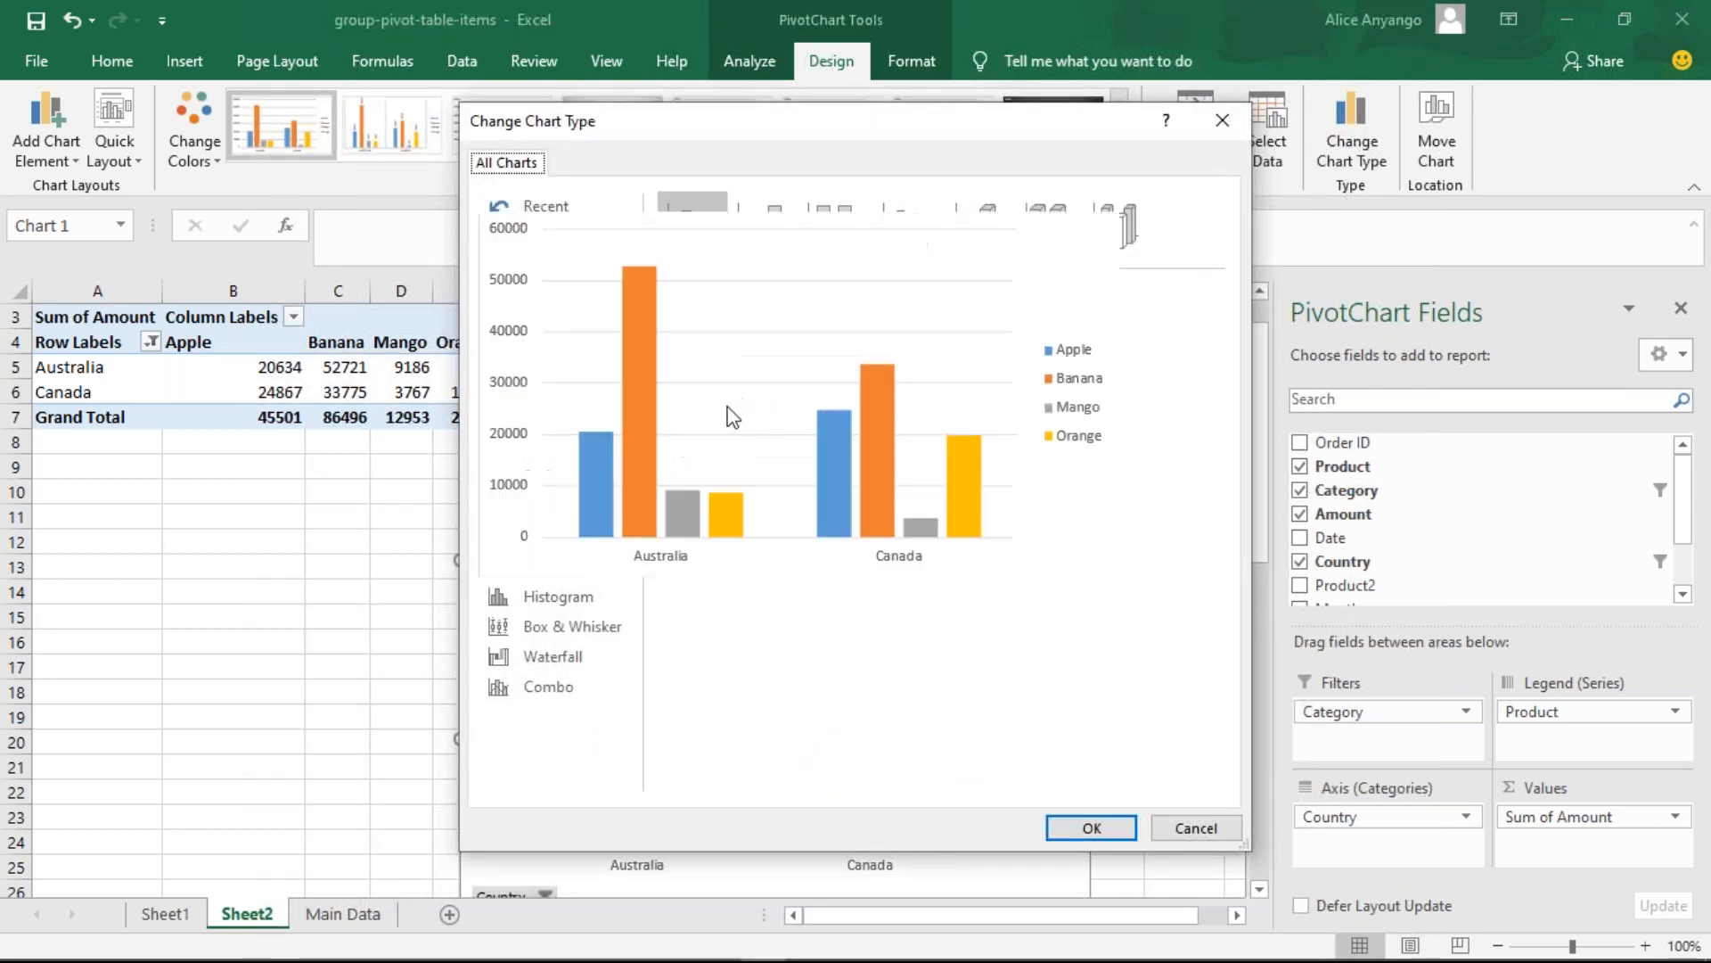
left_click(560, 335)
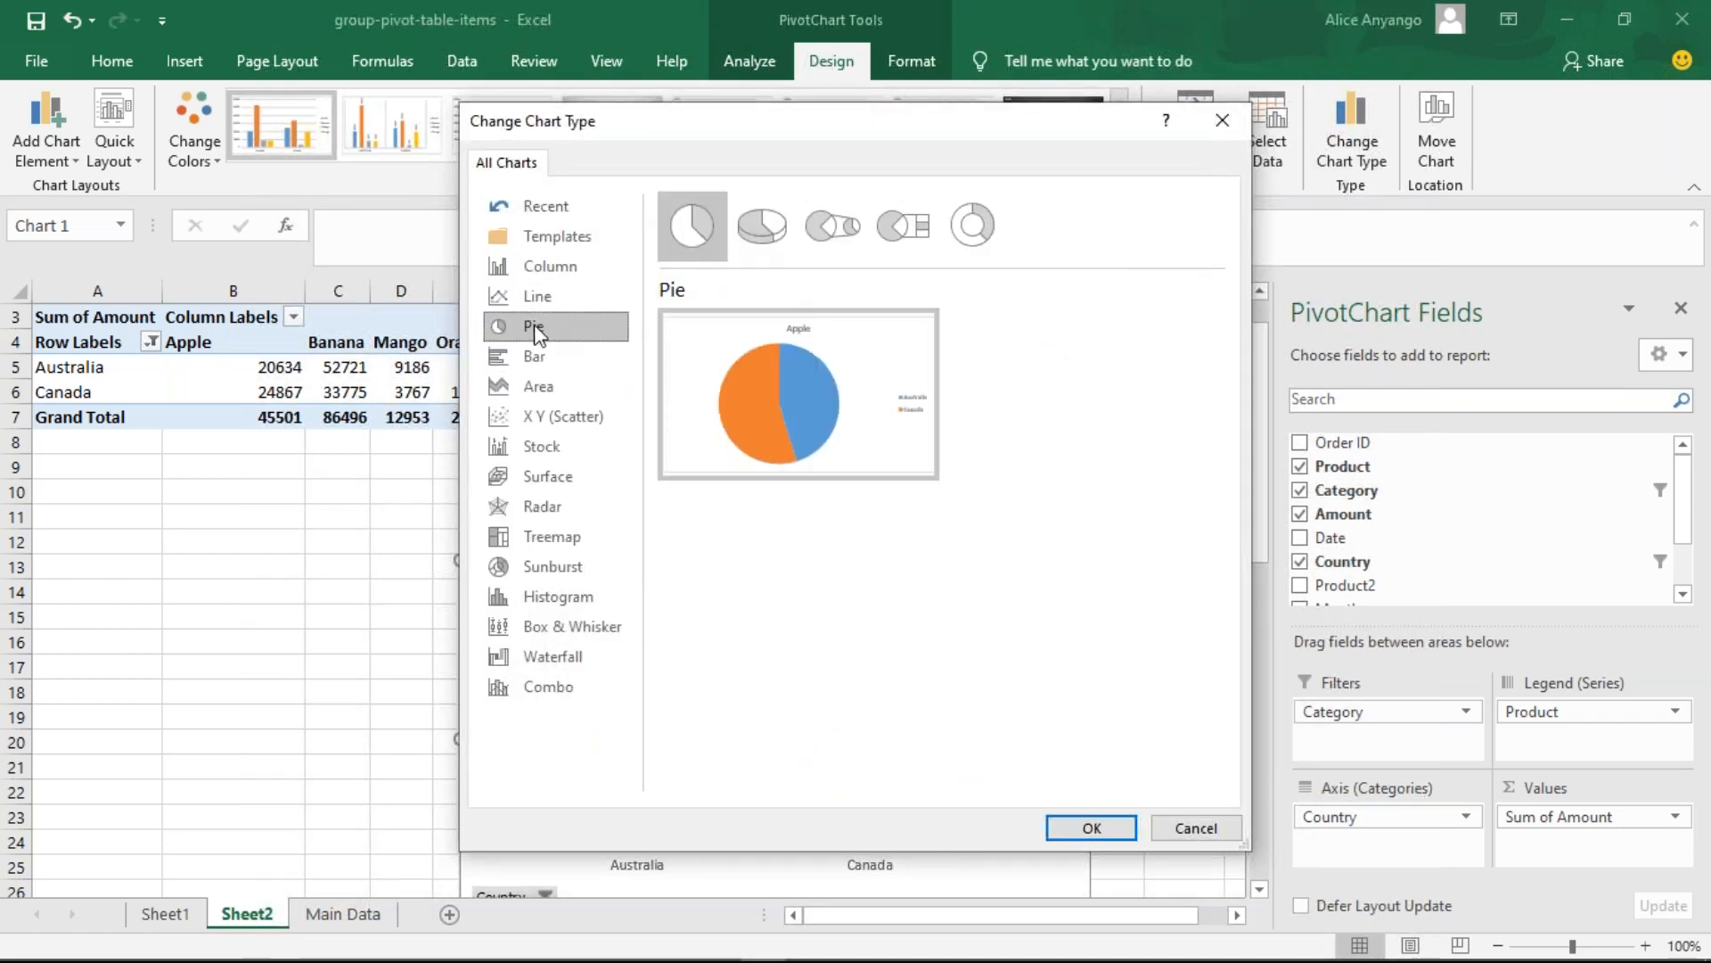
left_click(1092, 827)
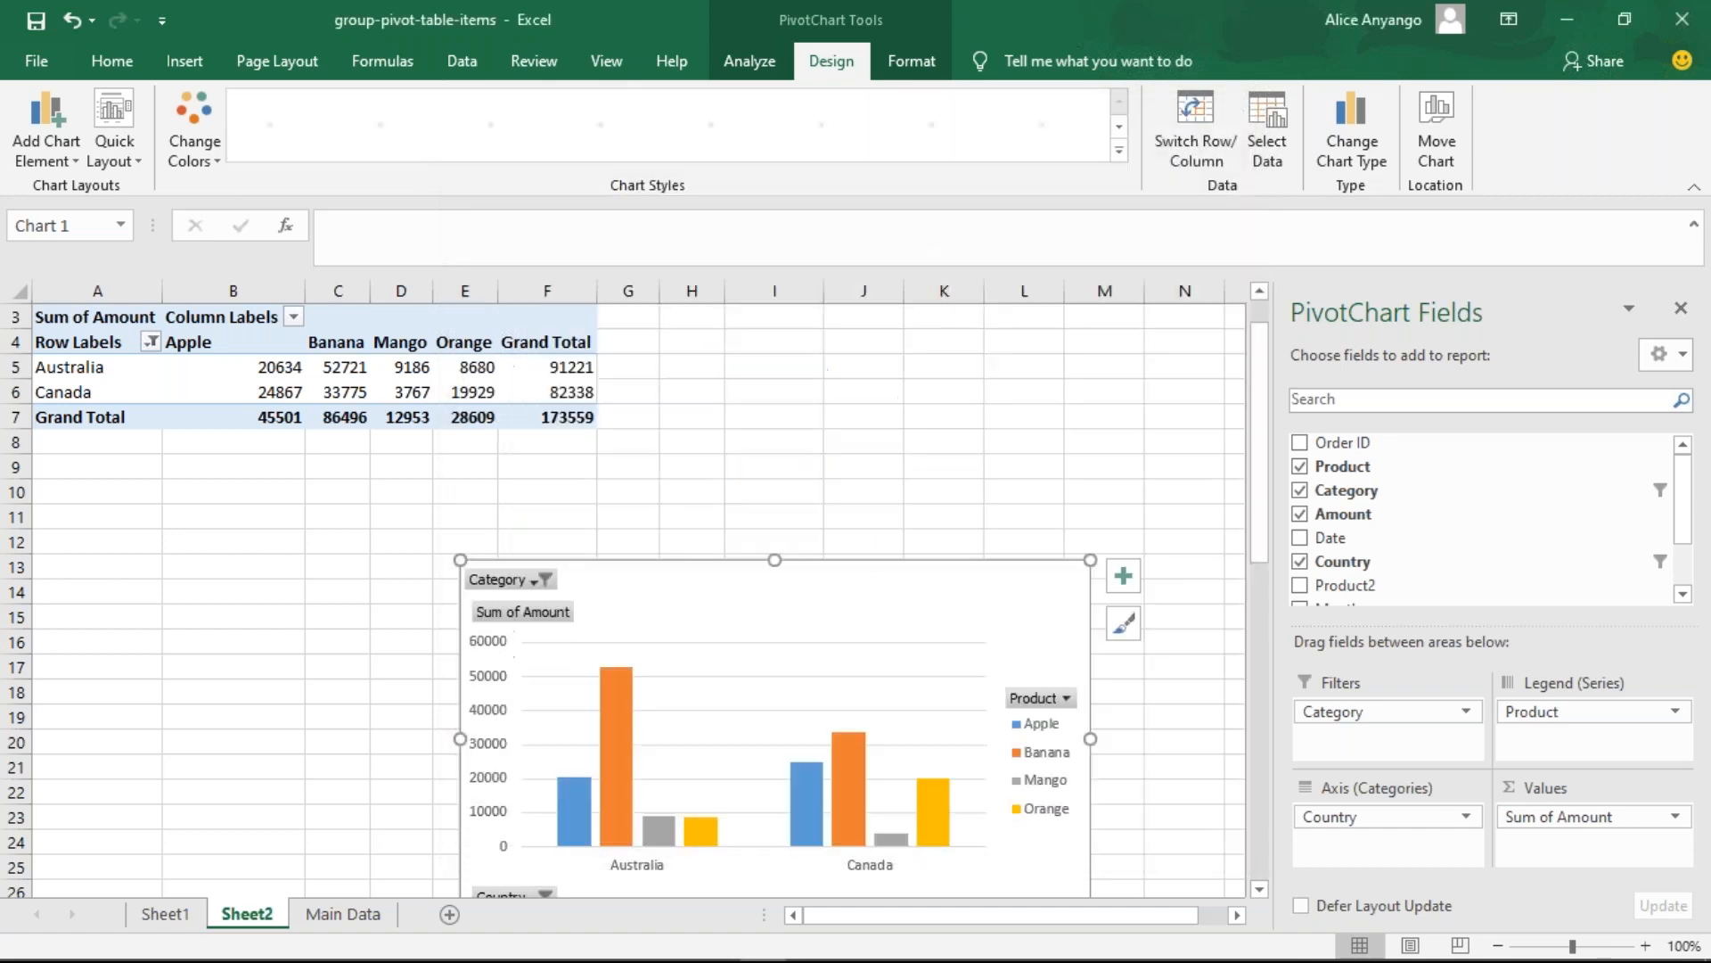
left_click_drag(940, 591, 943, 496)
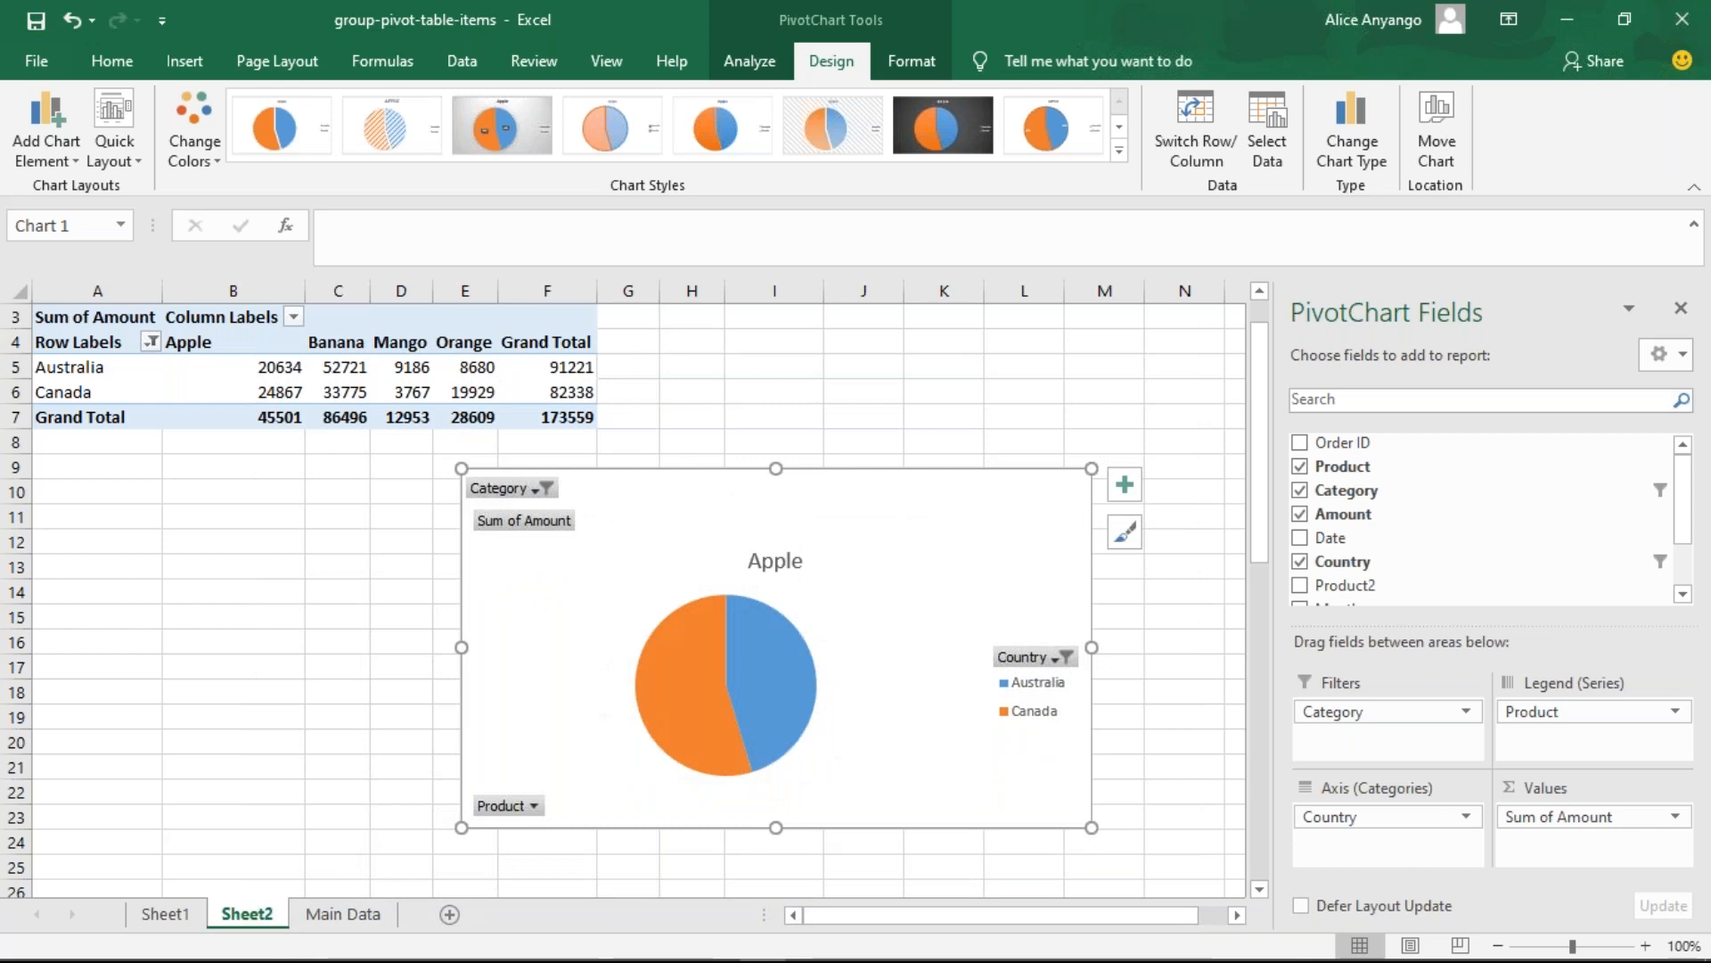
- Switch the pie PivotChart's Category filter to include Vegetables and exclude Fruit
left_click(545, 488)
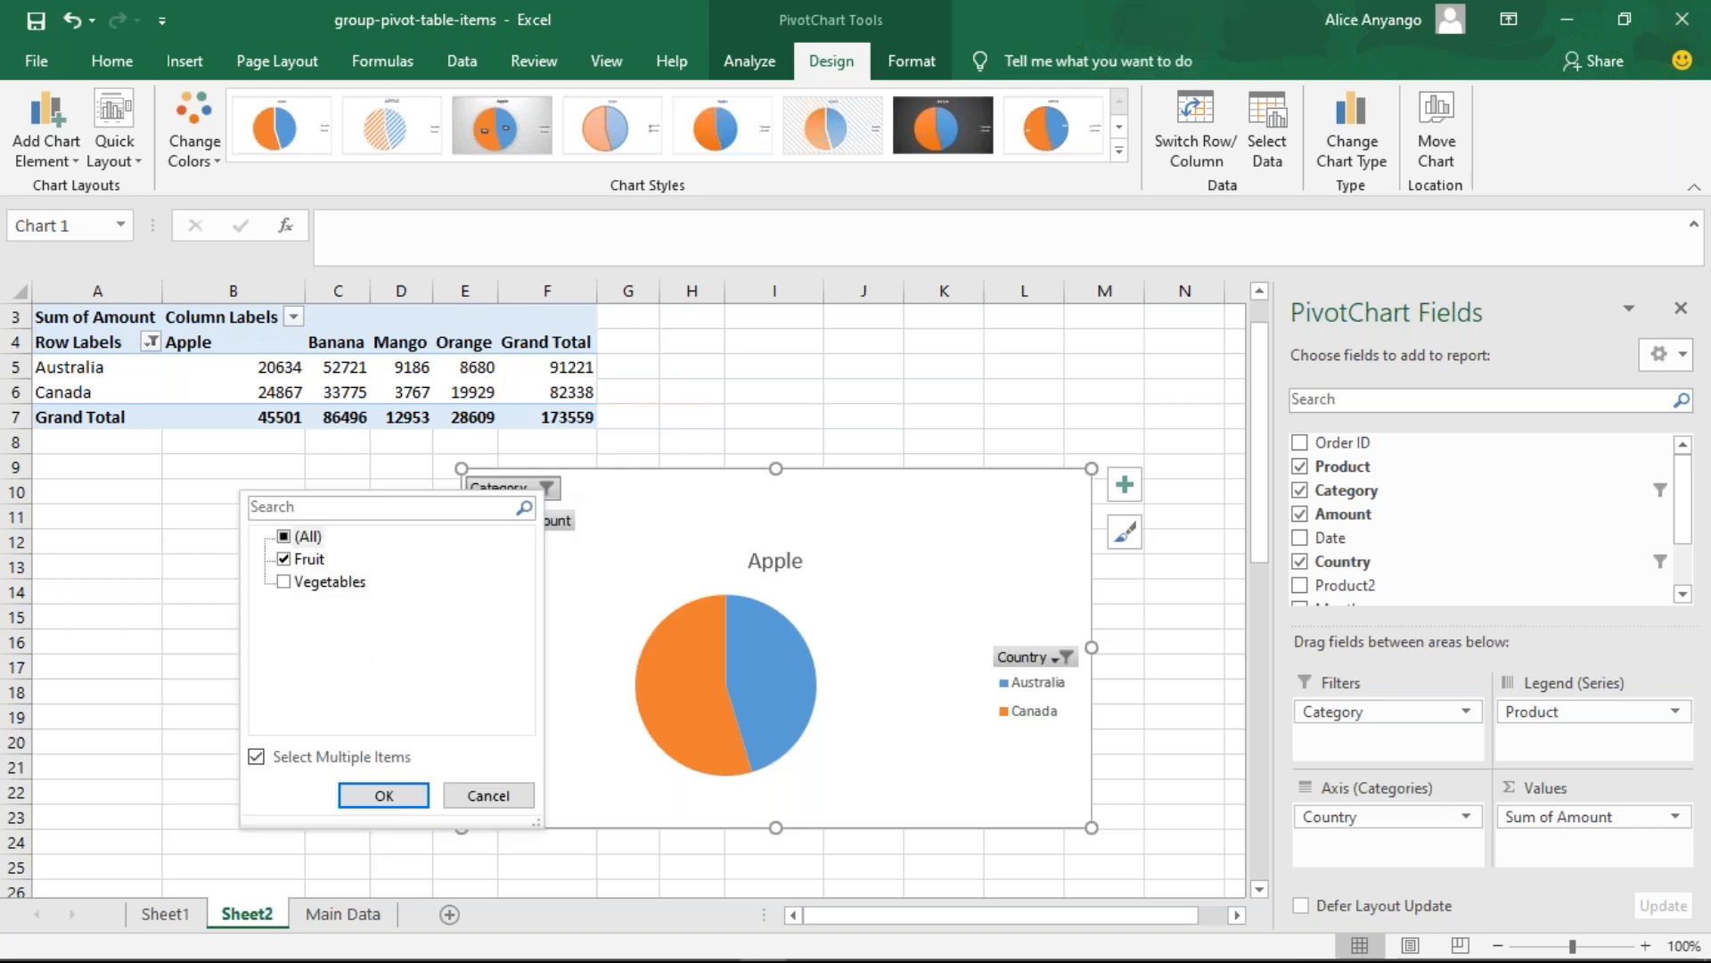
left_click(285, 582)
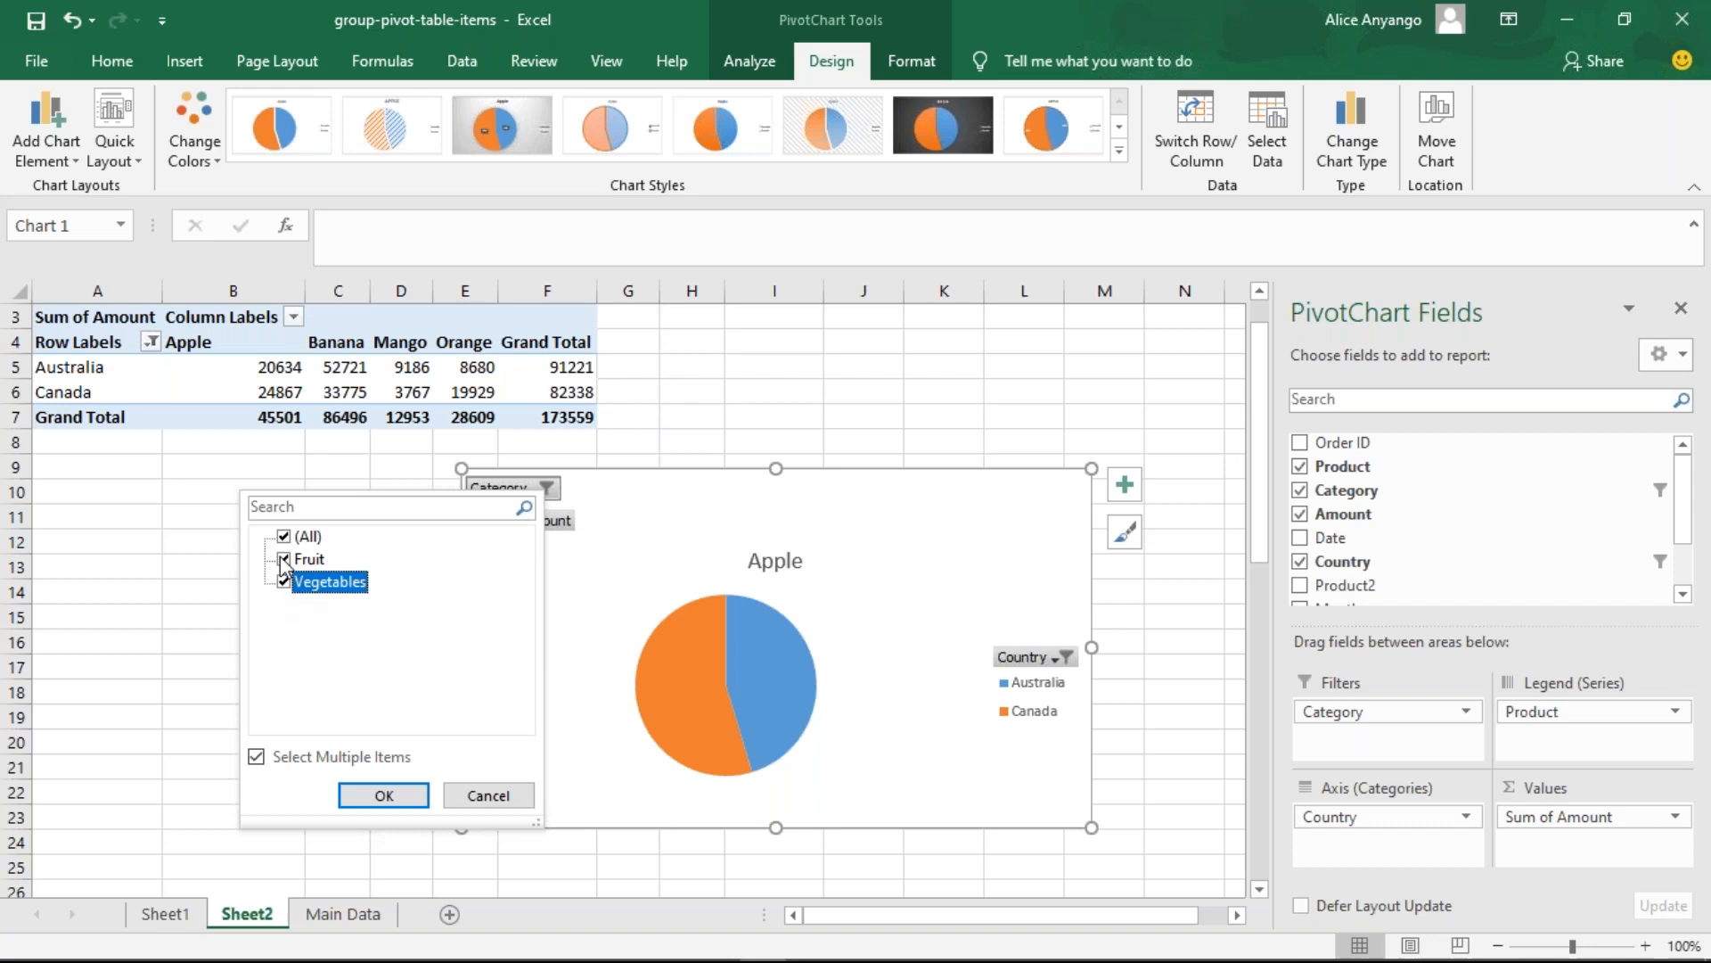
left_click(284, 560)
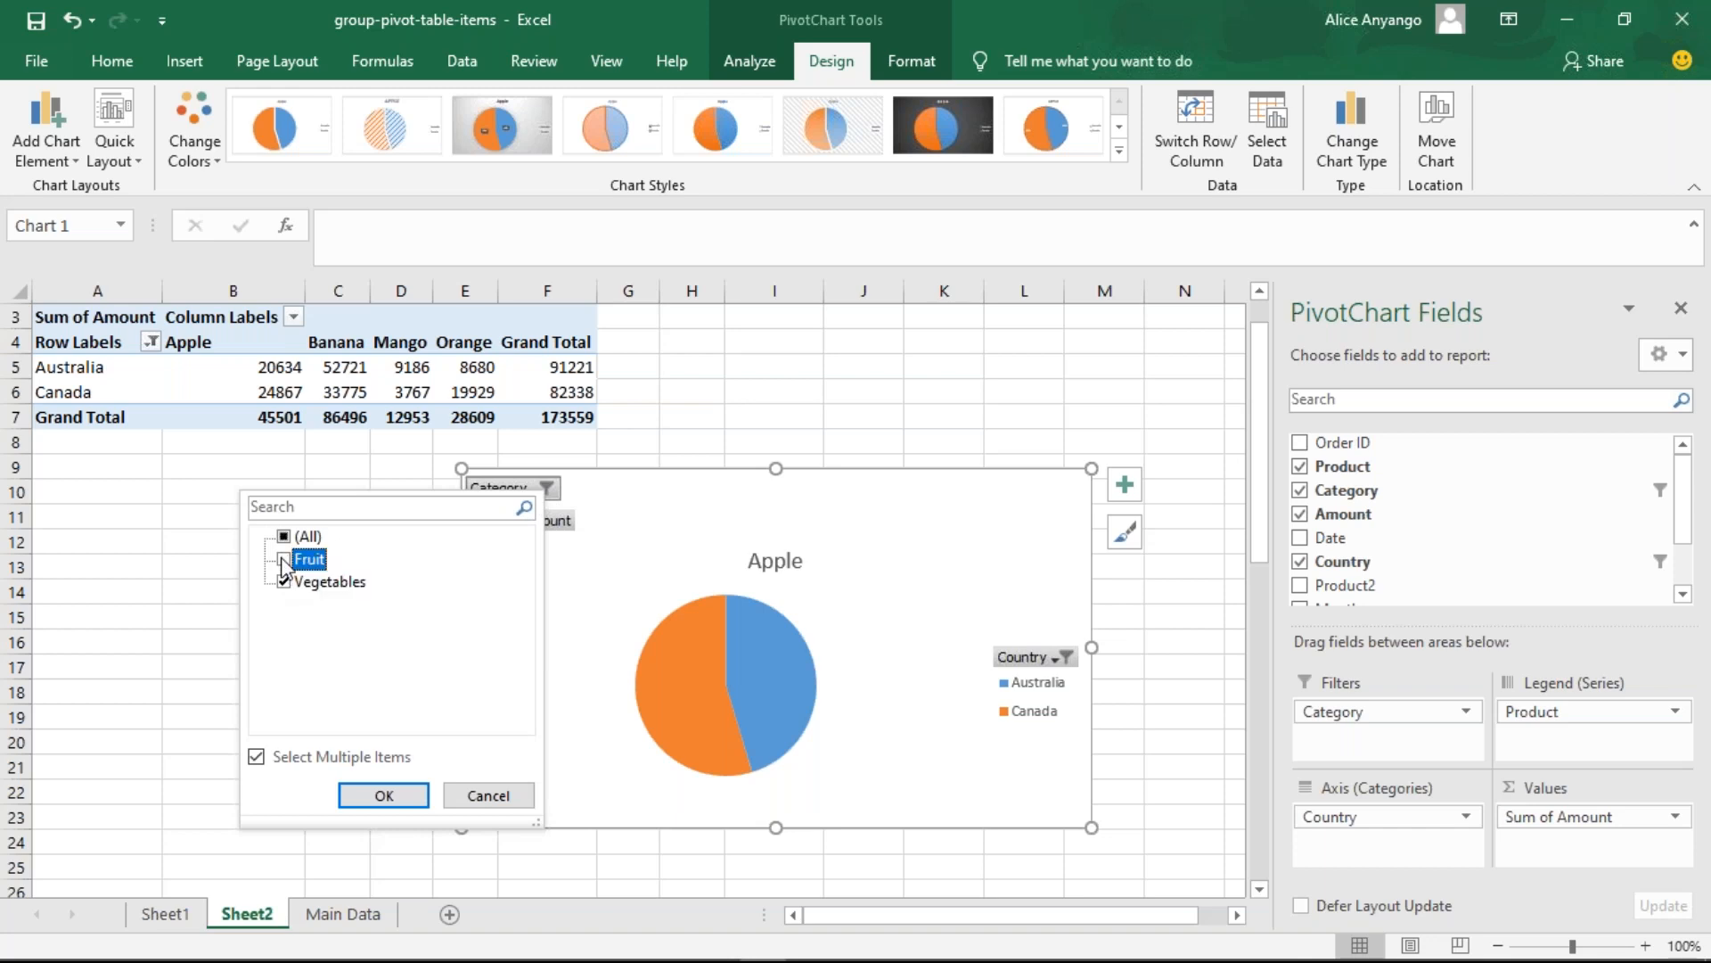
left_click(383, 795)
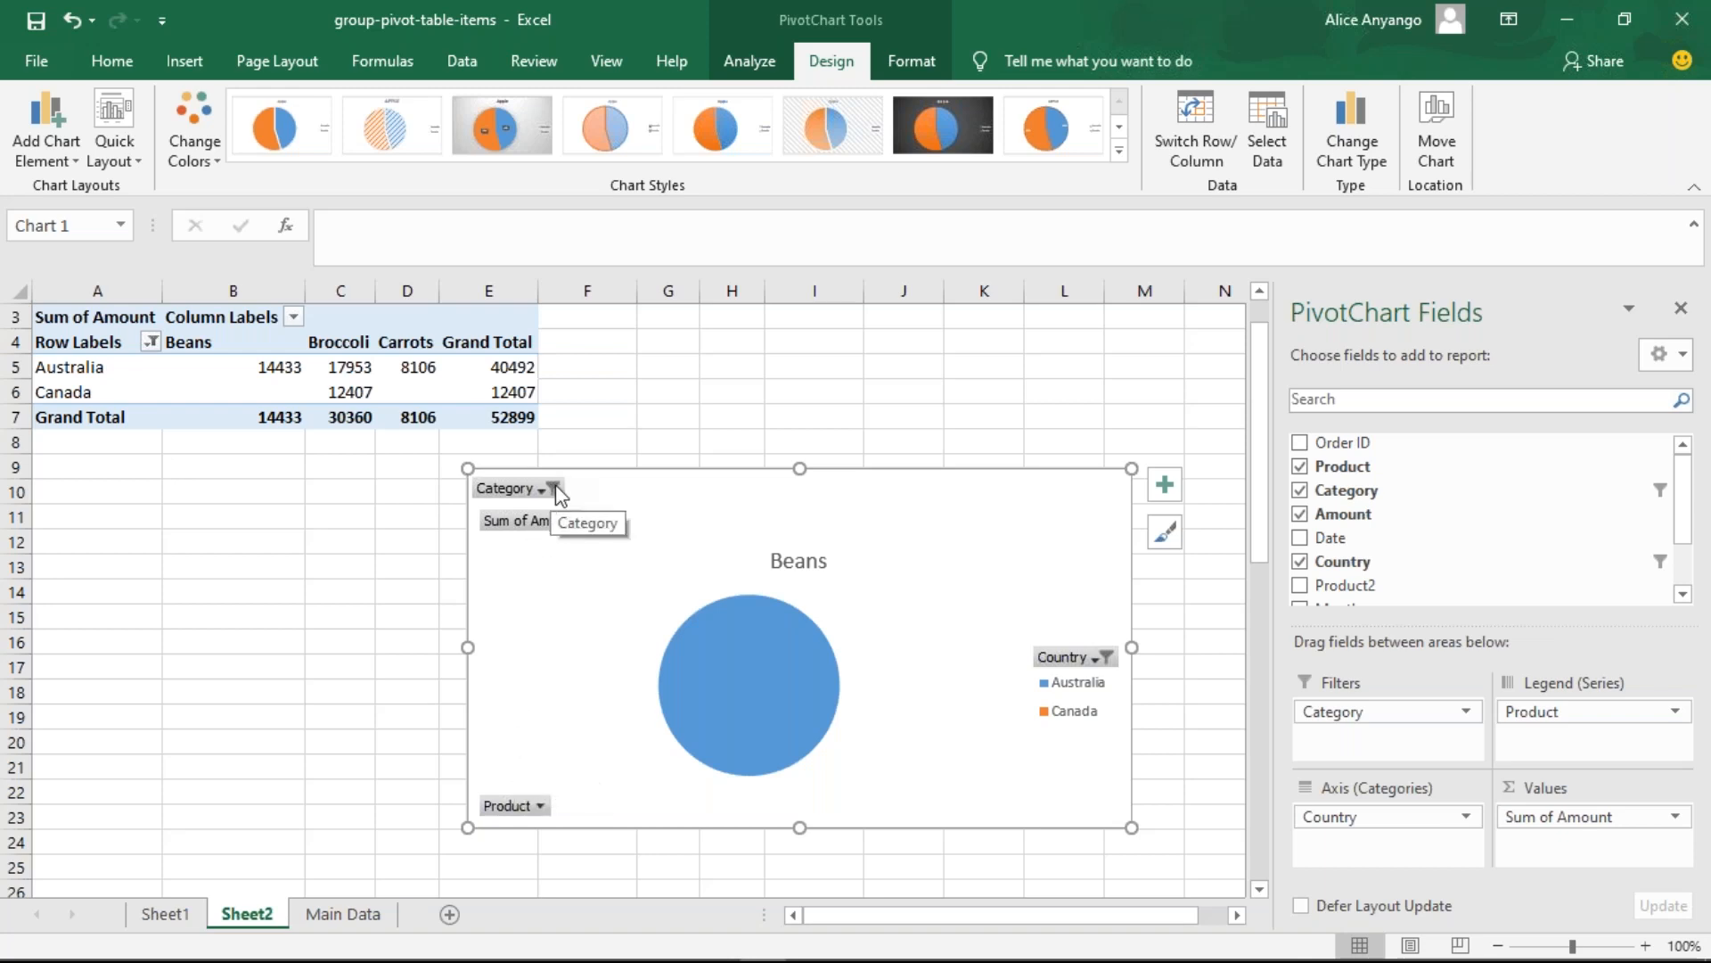
left_click(913, 380)
- Look through the Main Data, Sheet1 and Sheet2 worksheets, ending on Sheet1, and switch to the PowerPoint presentation
left_click(363, 916)
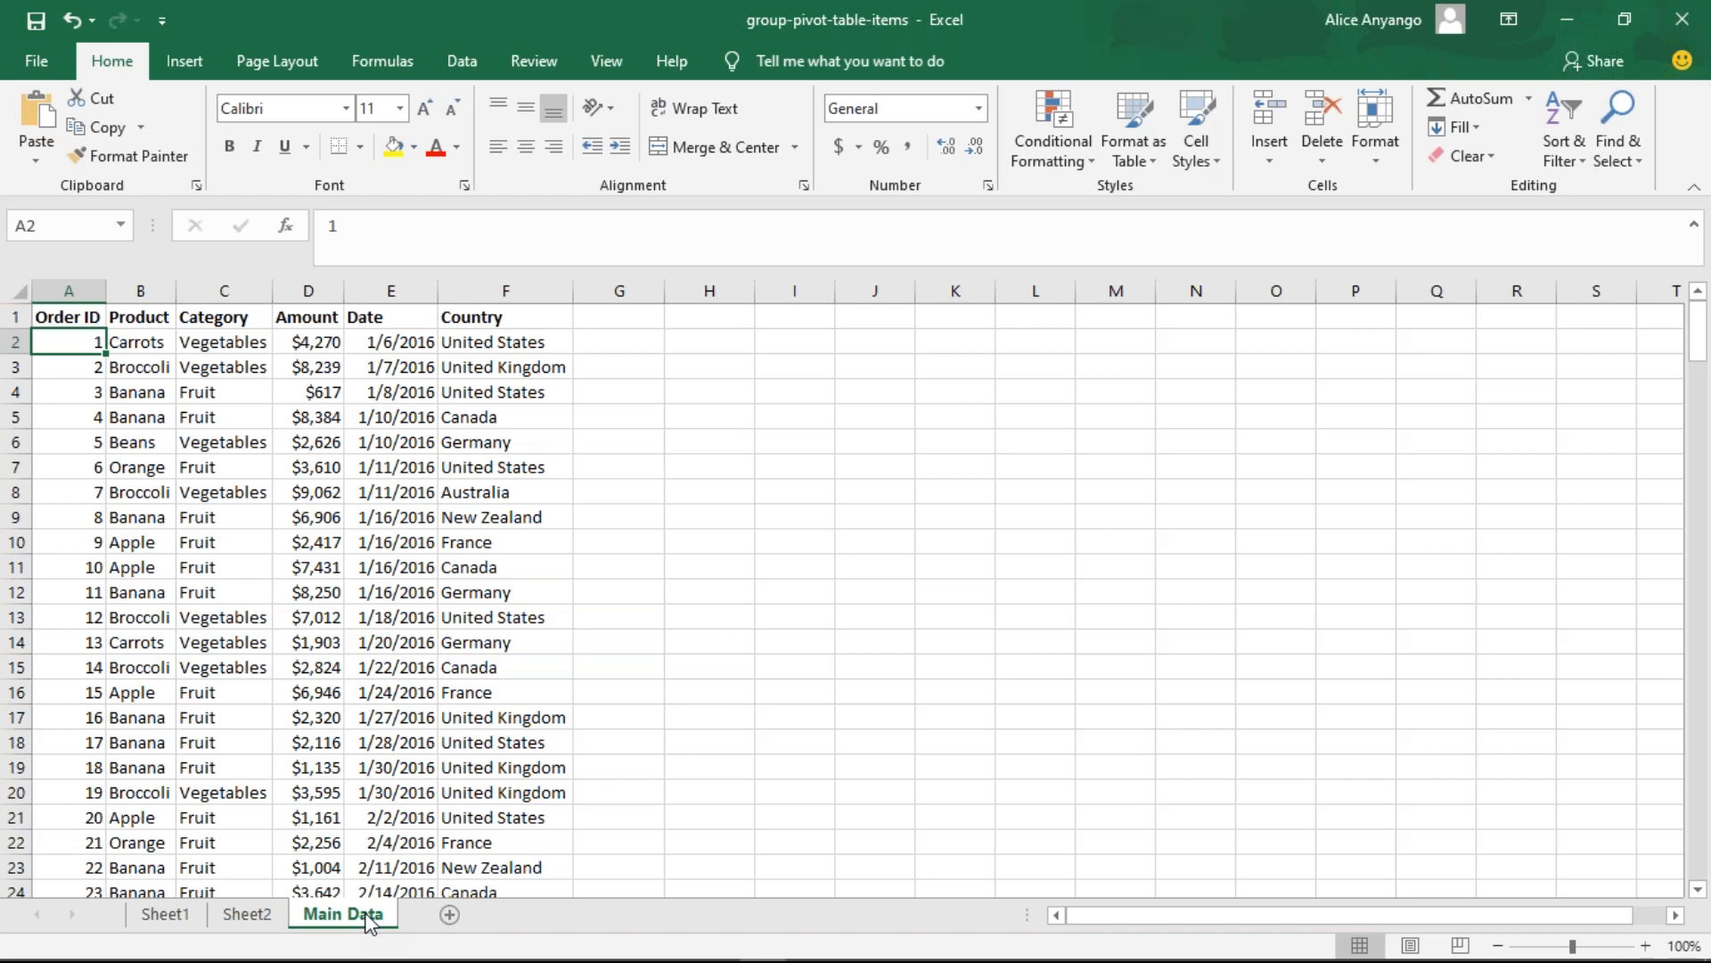
left_click(166, 918)
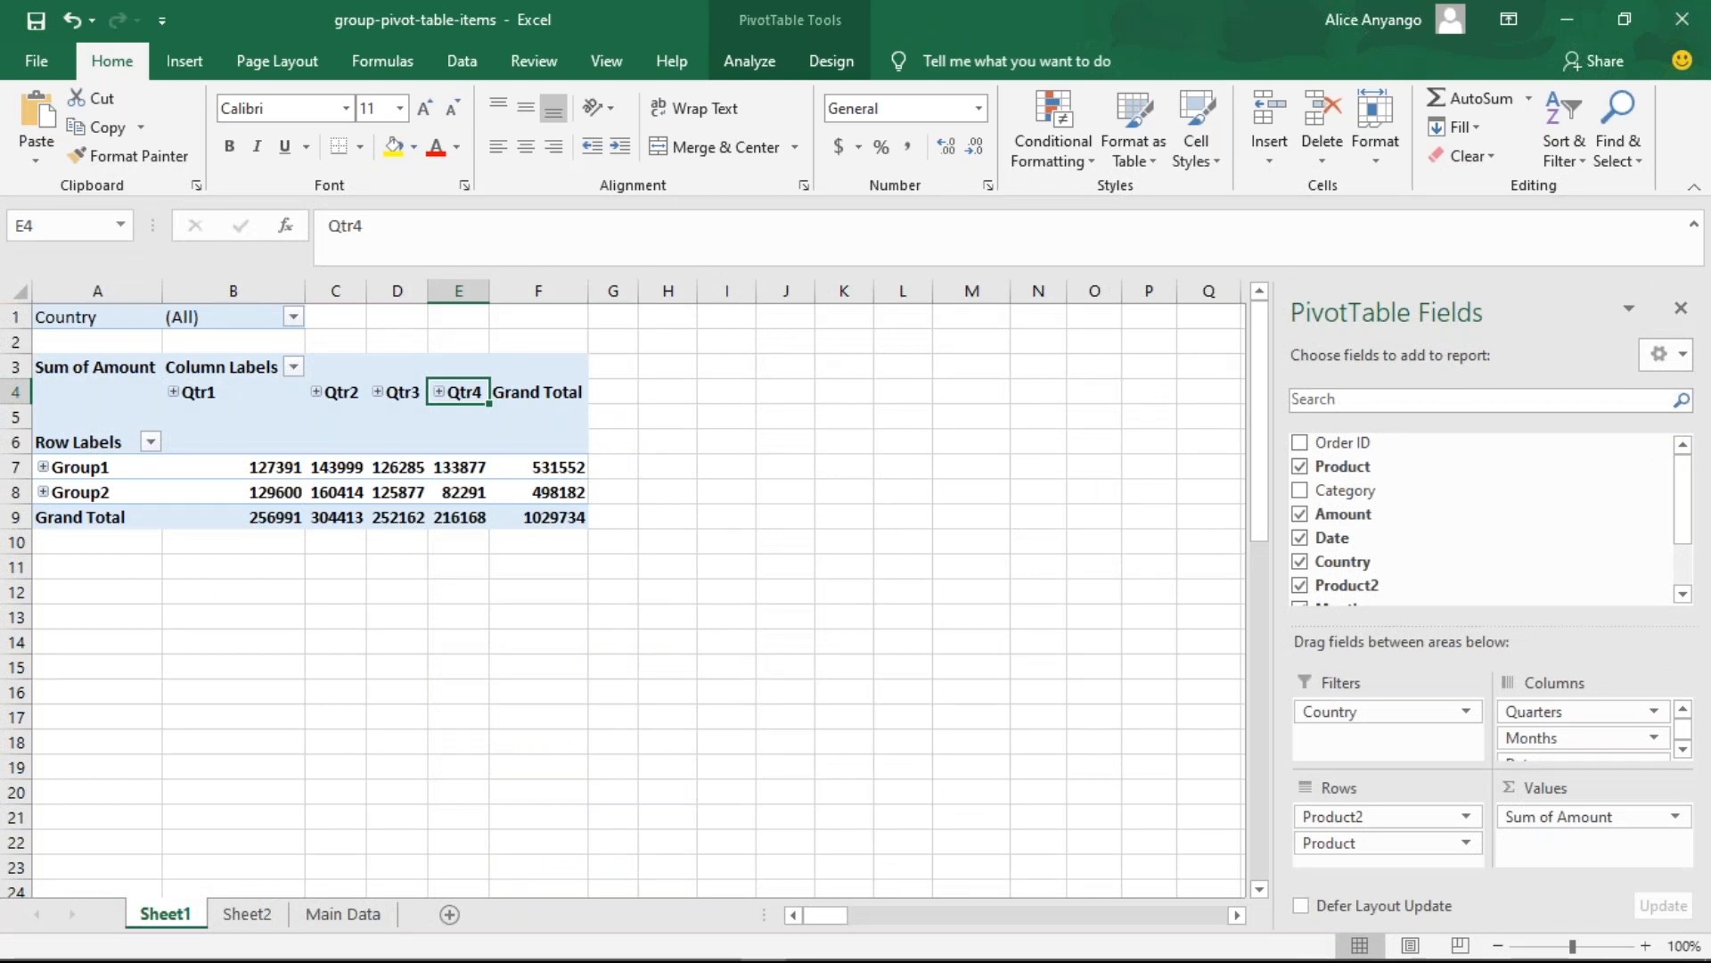
left_click(268, 927)
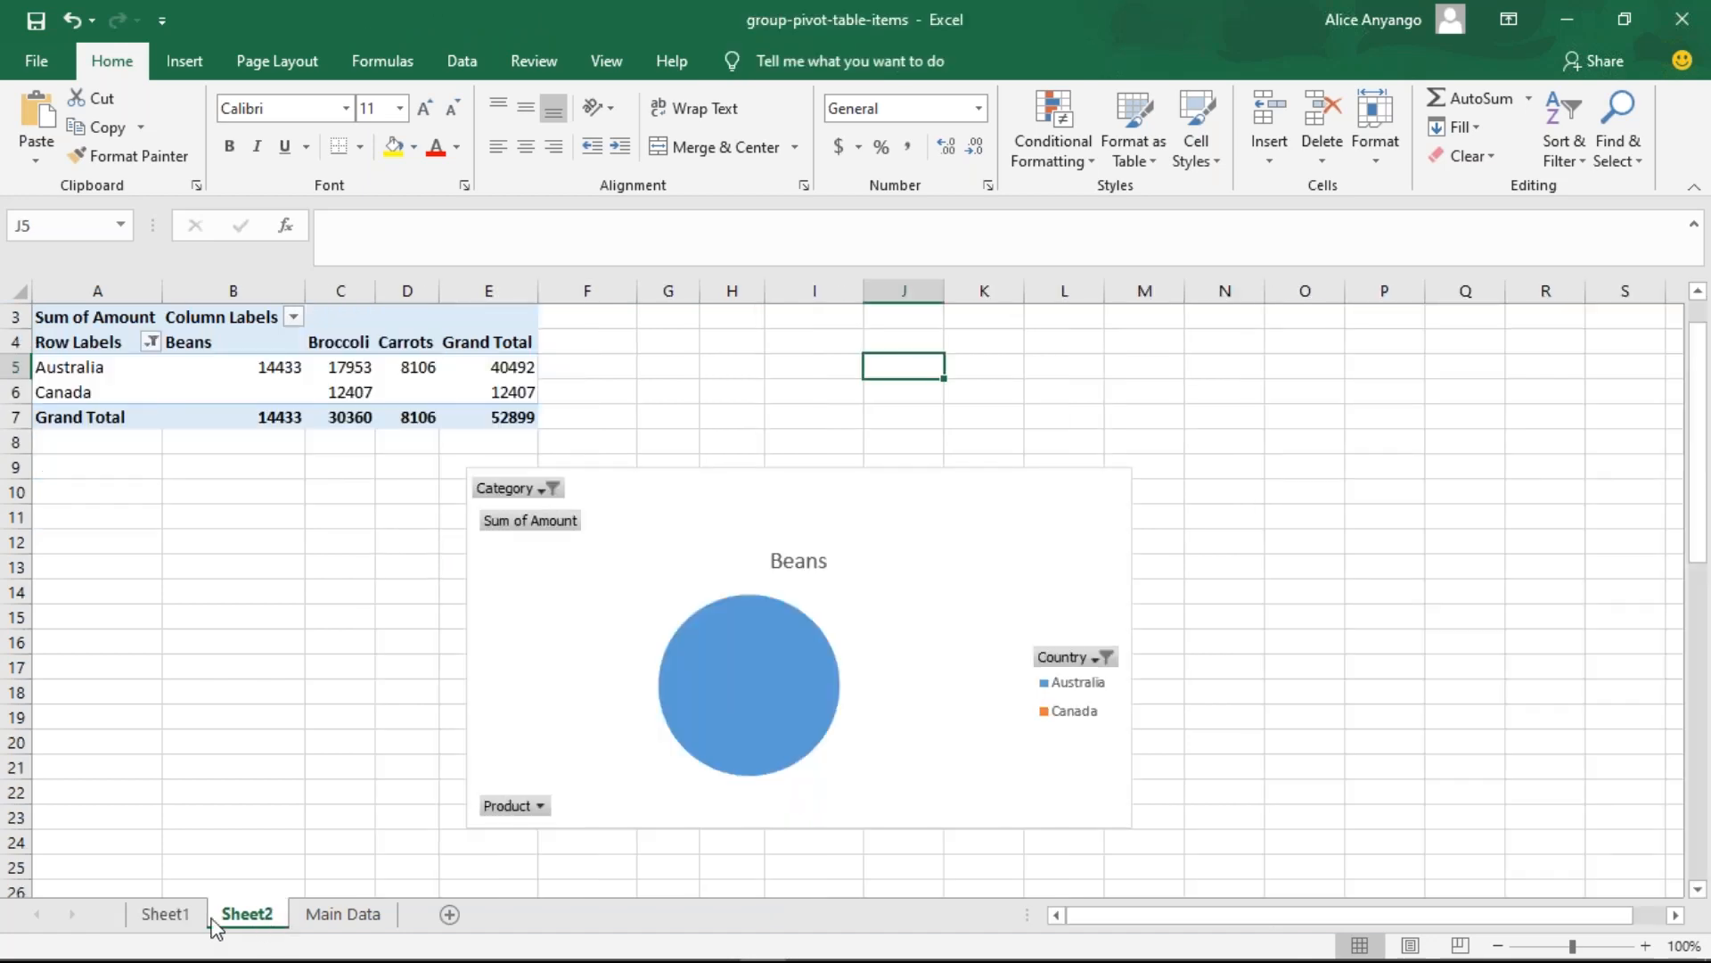
left_click(165, 922)
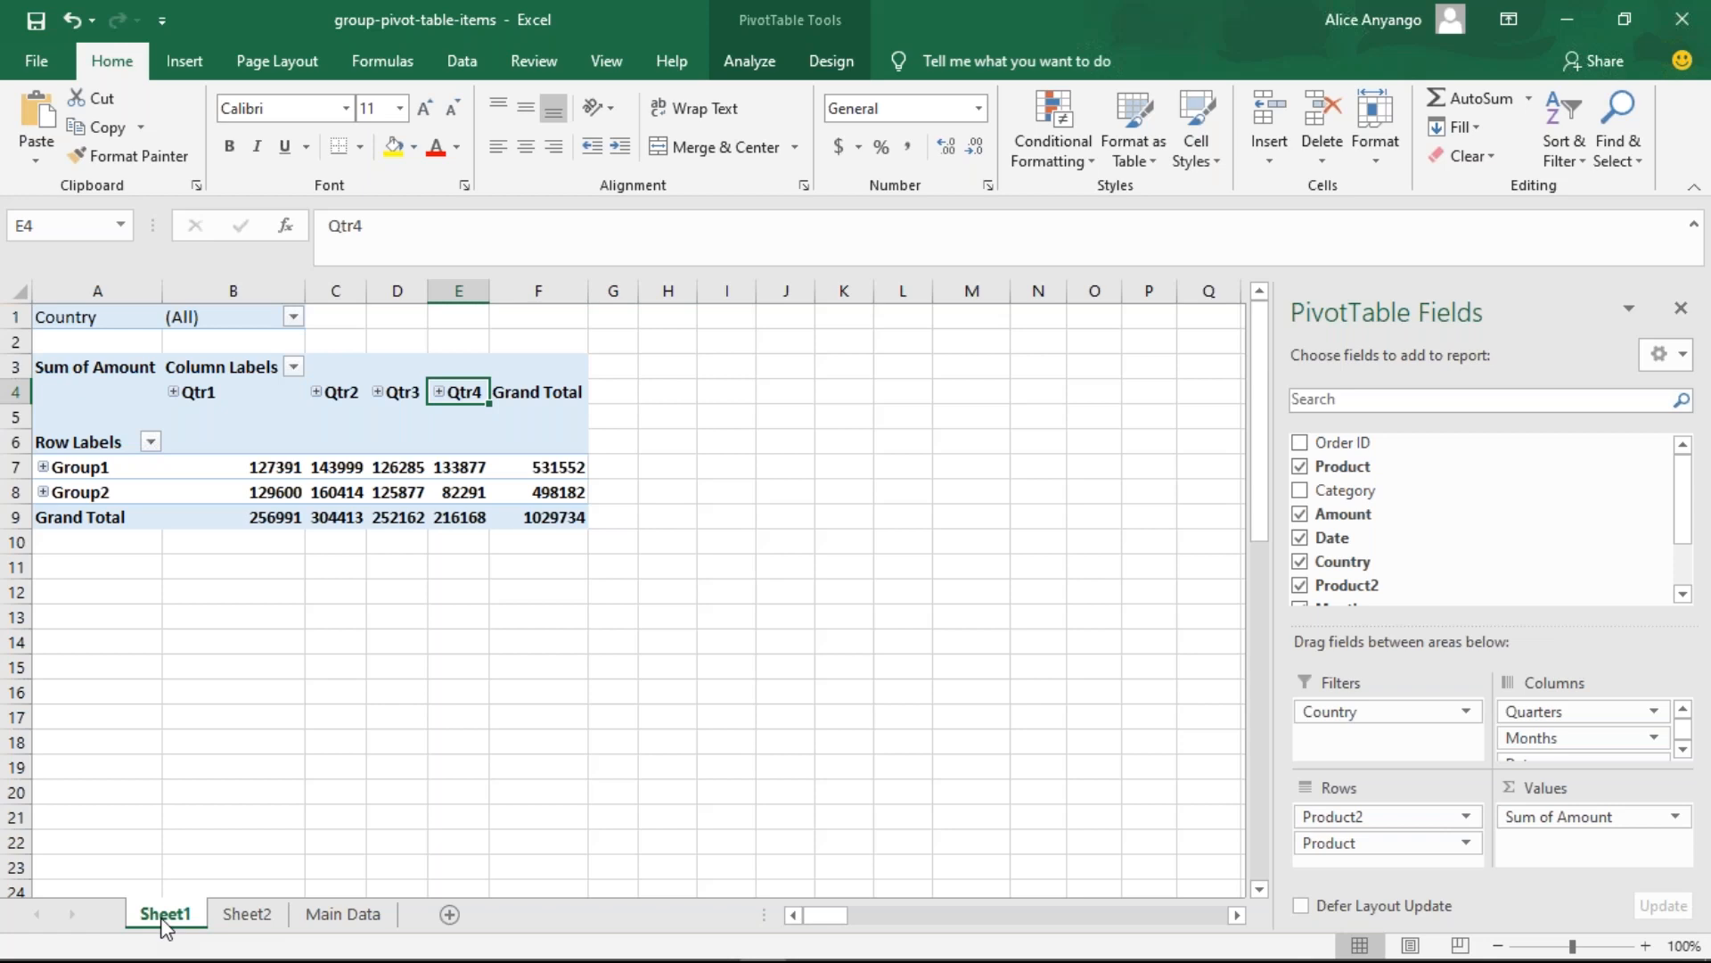
mouse_move(303, 949)
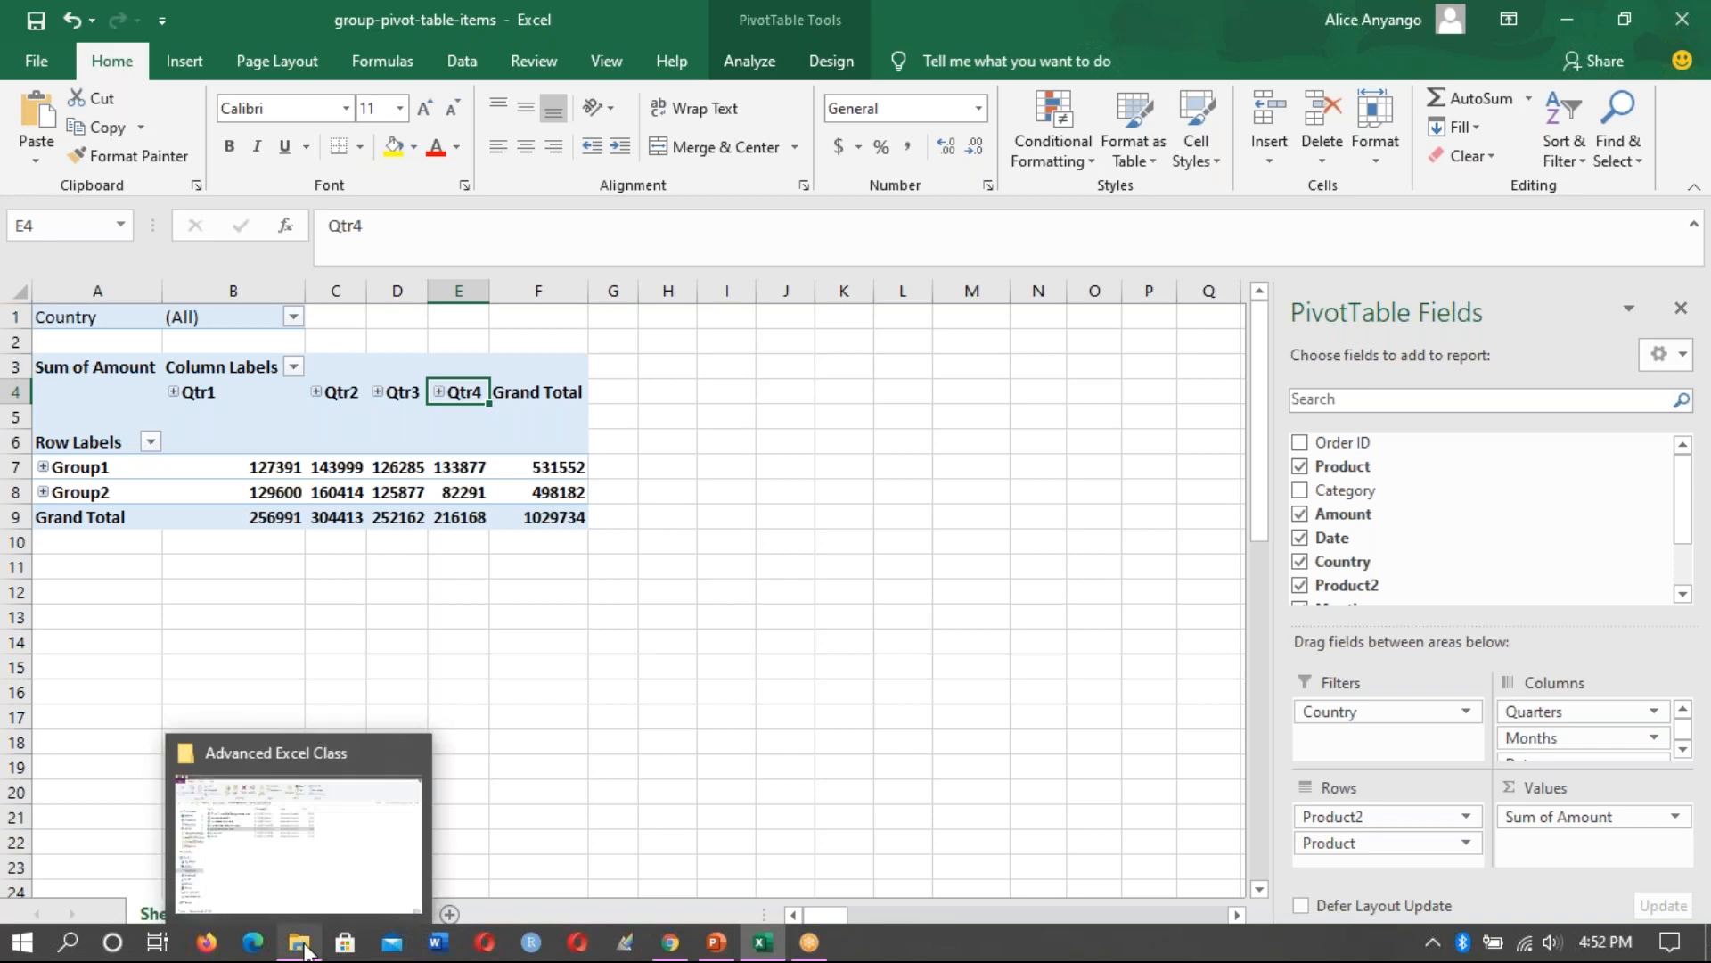
left_click(719, 946)
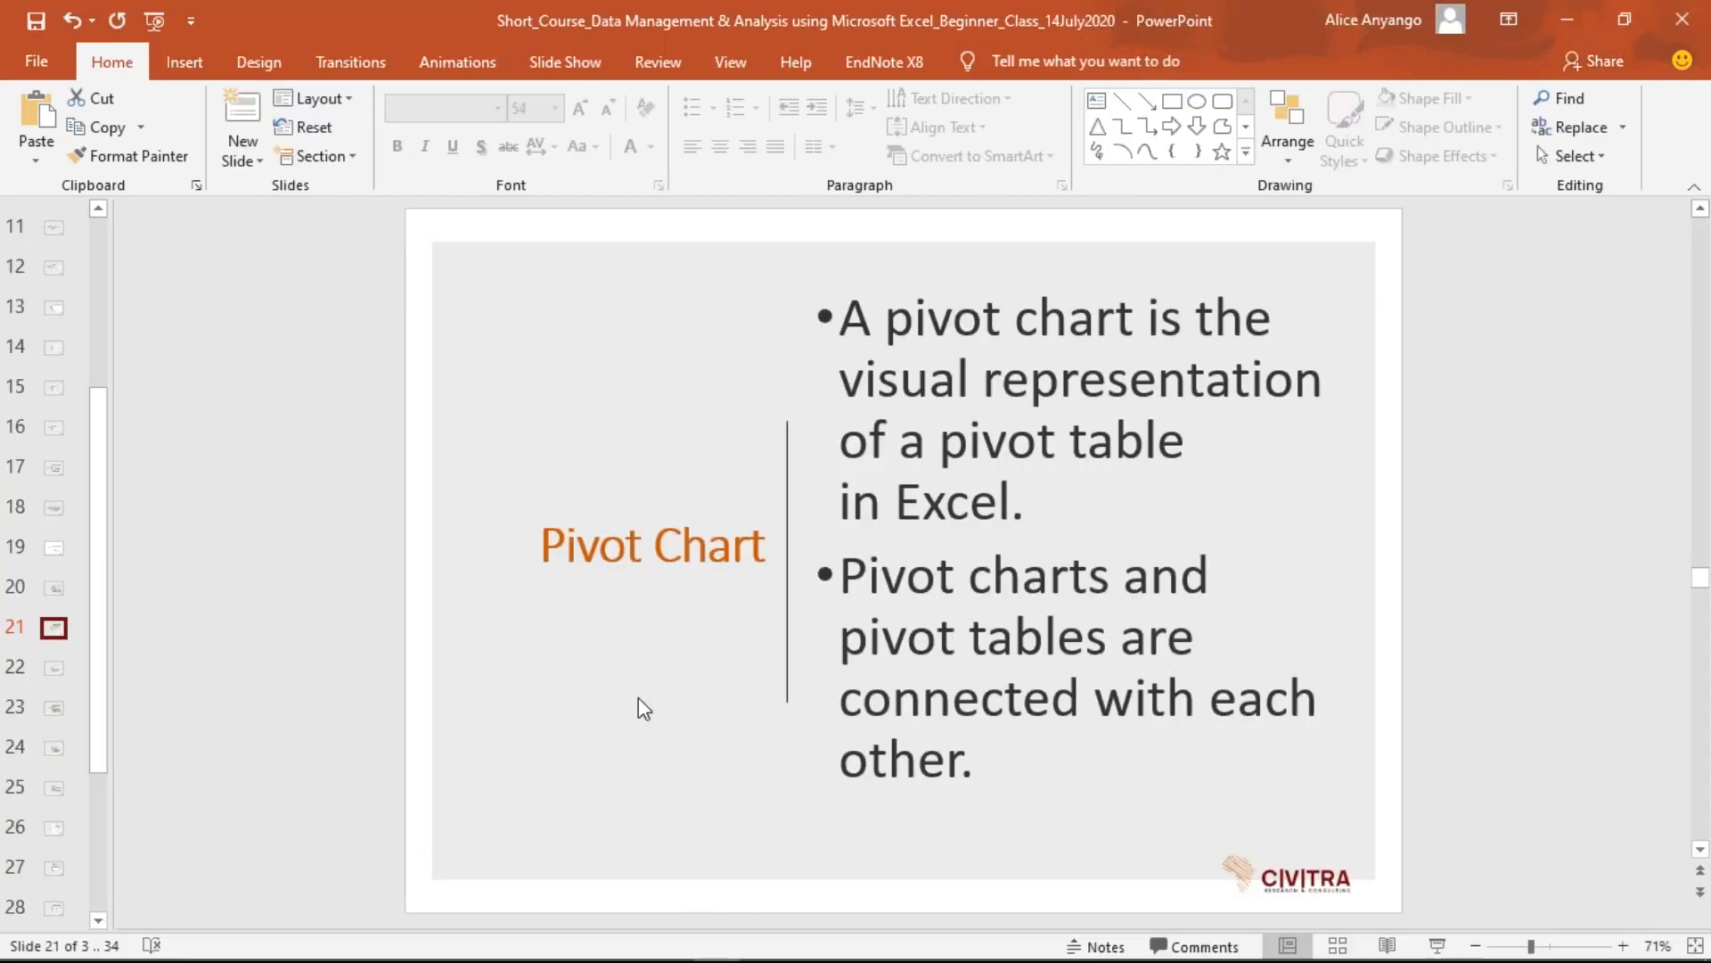
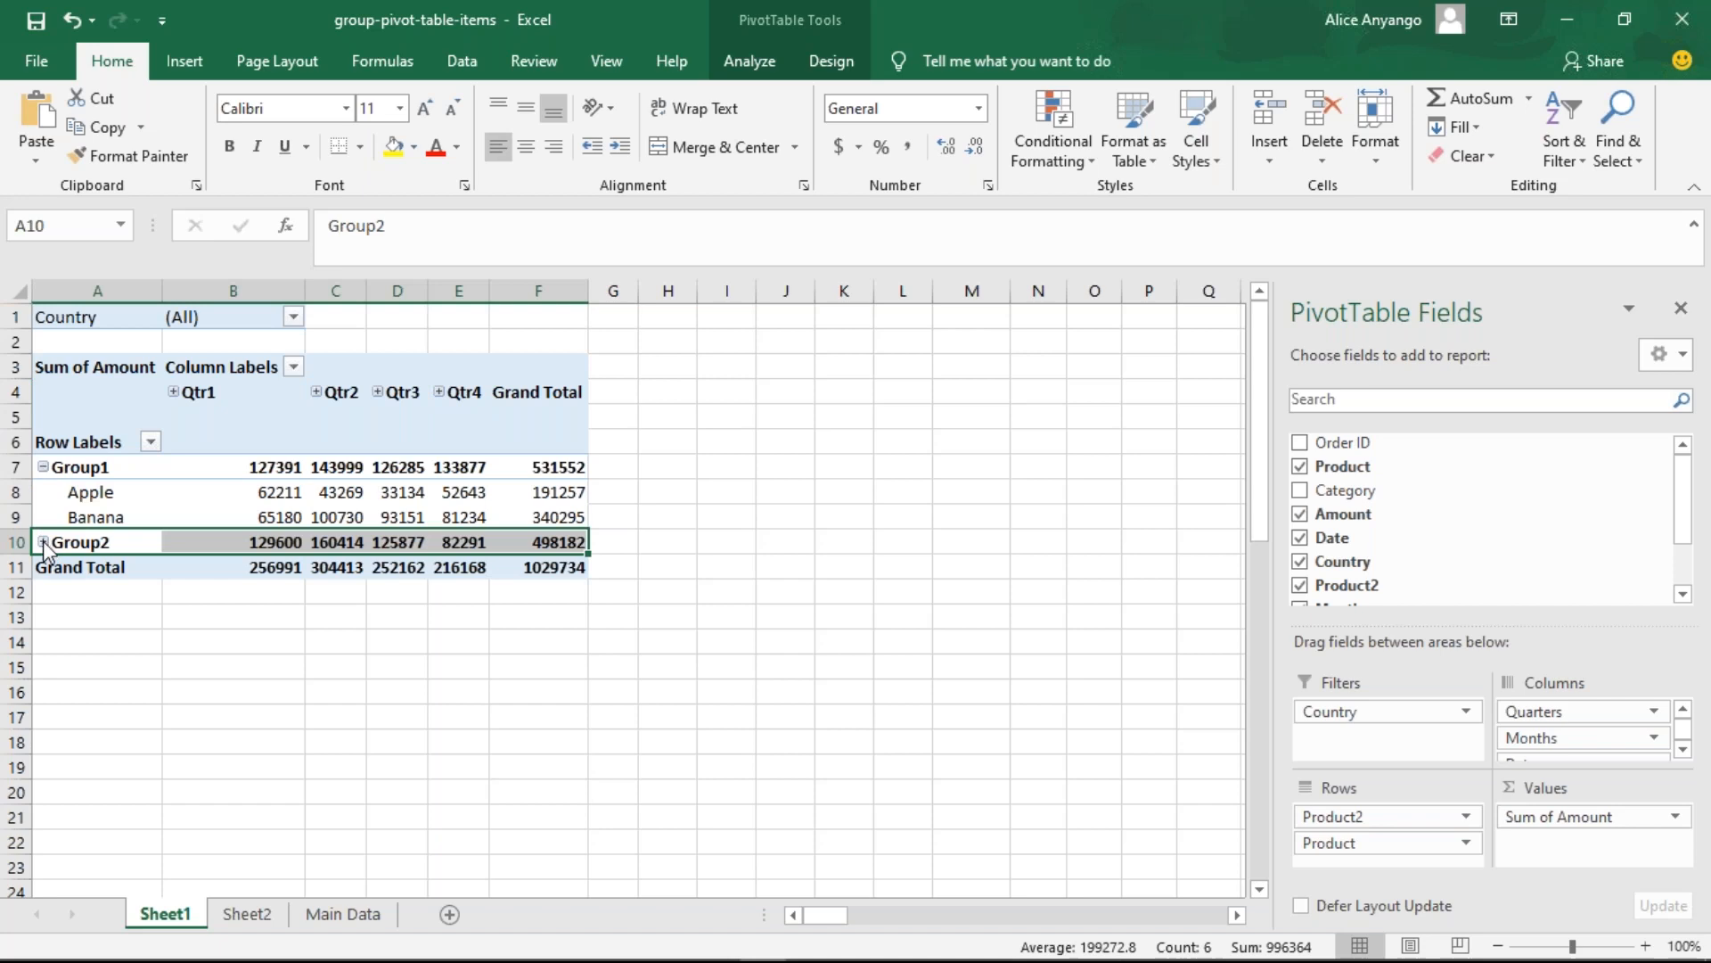
- Insert a slicer for the Category field from the Sheet1 PivotTable
left_click(90, 493)
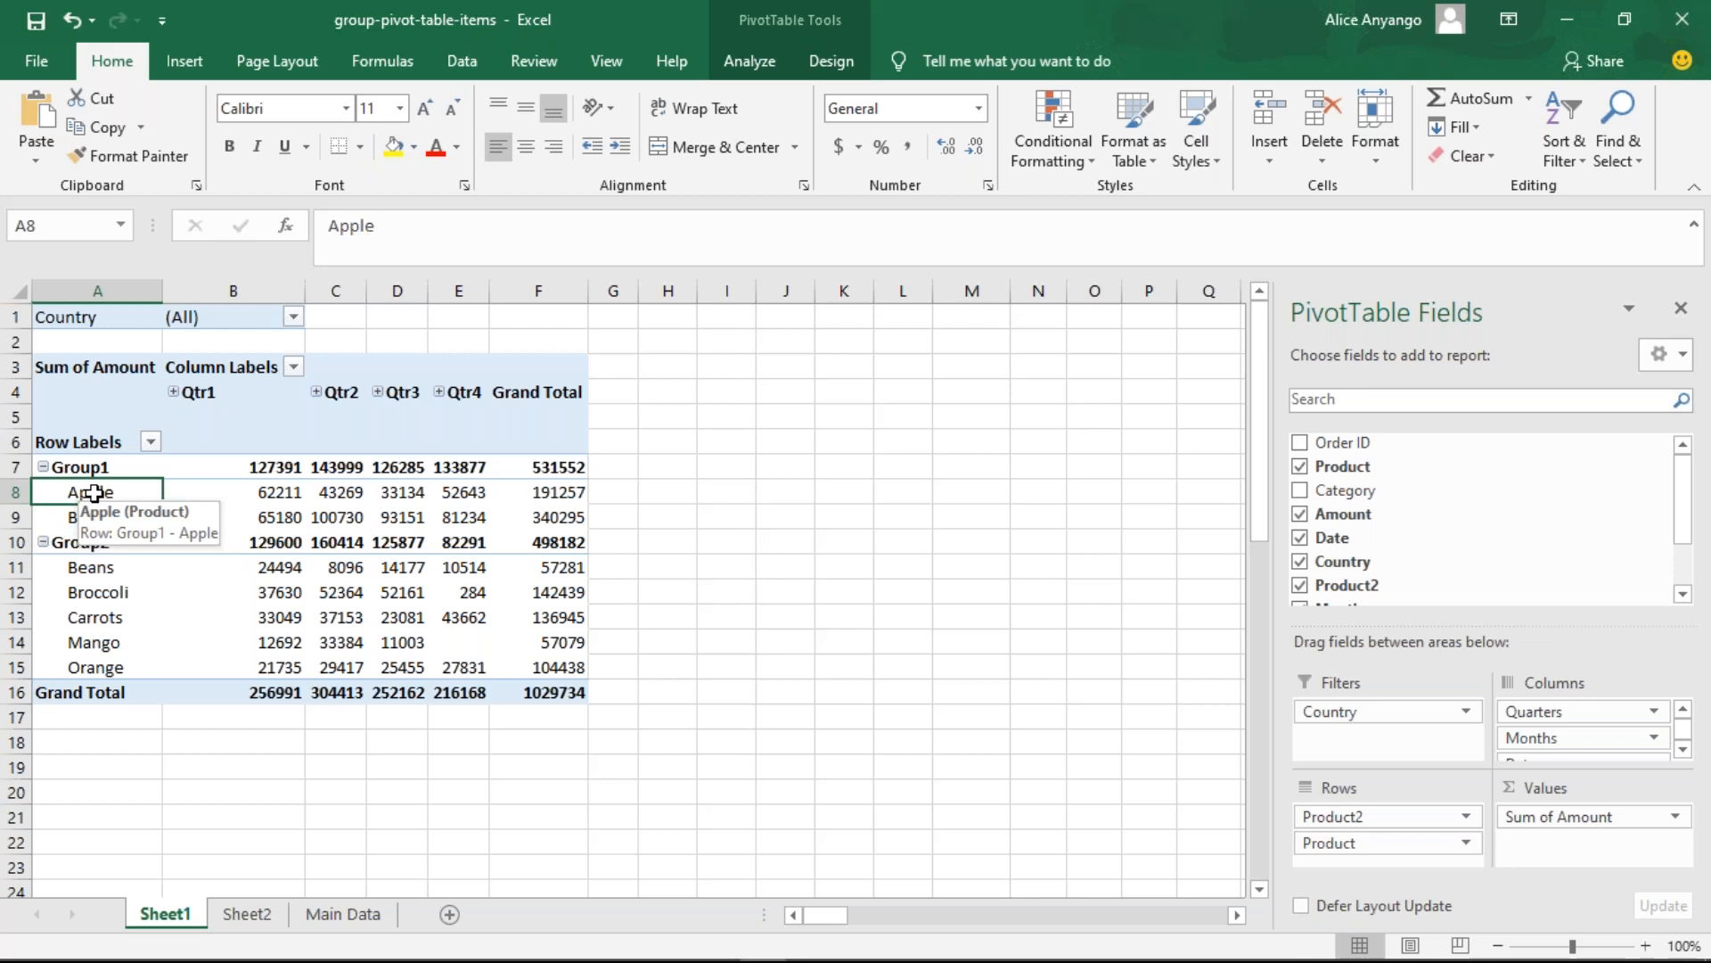
left_click(747, 60)
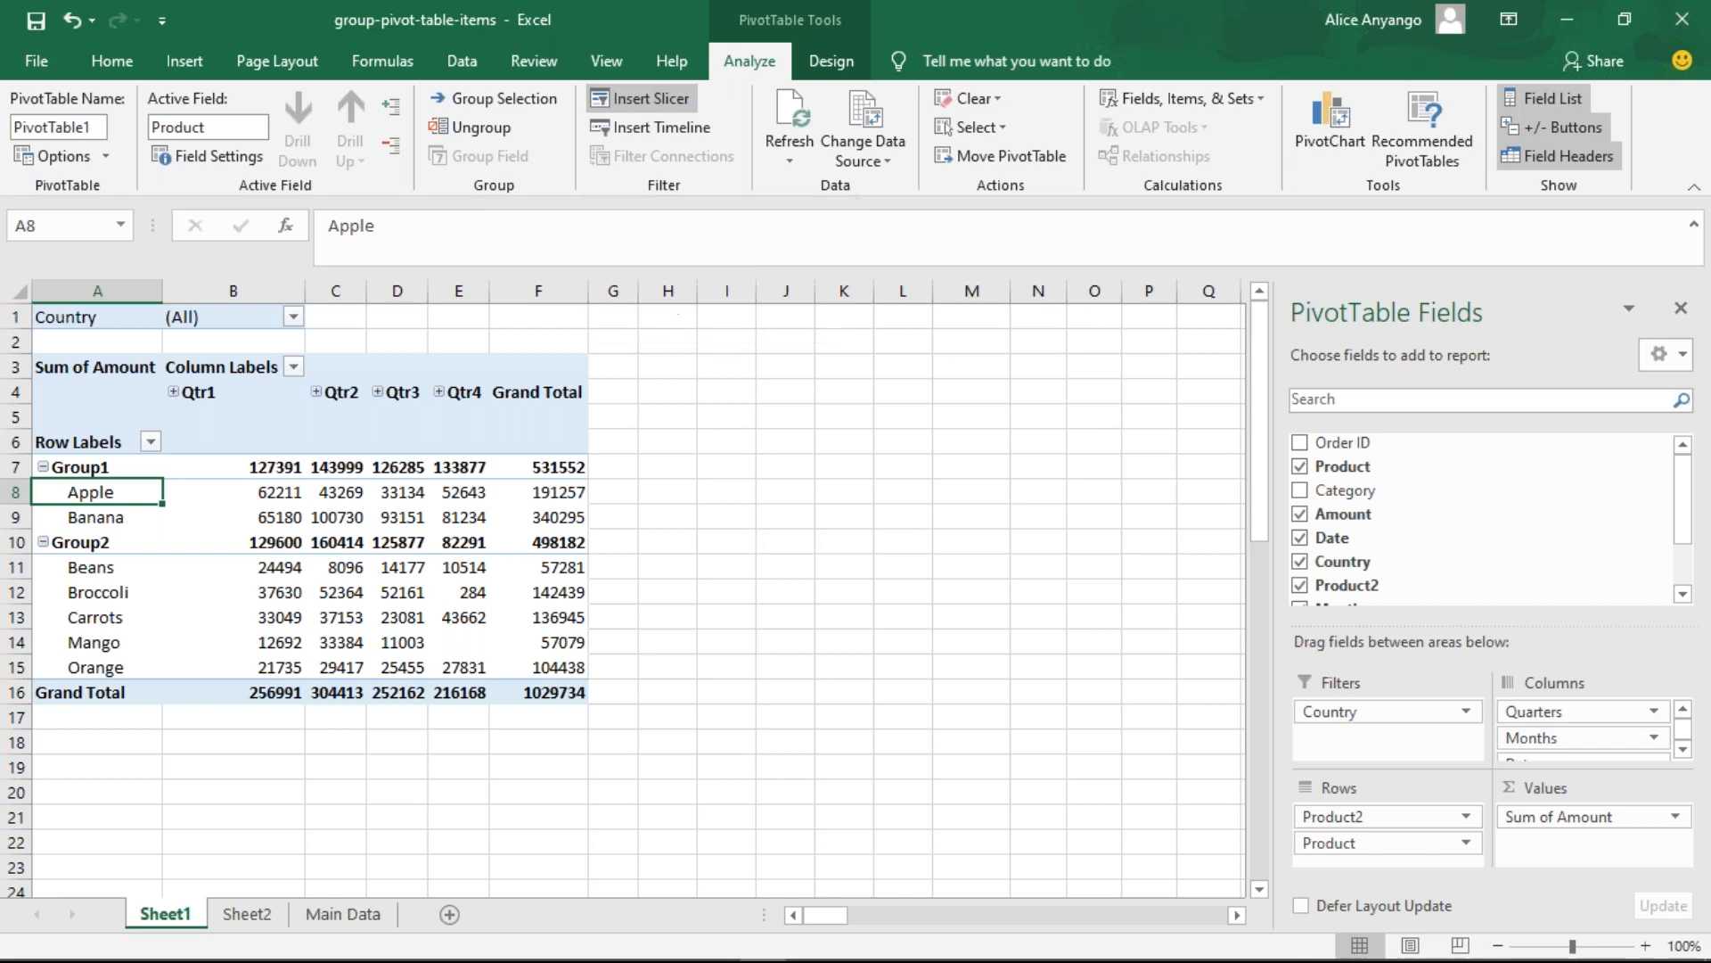
left_click(640, 98)
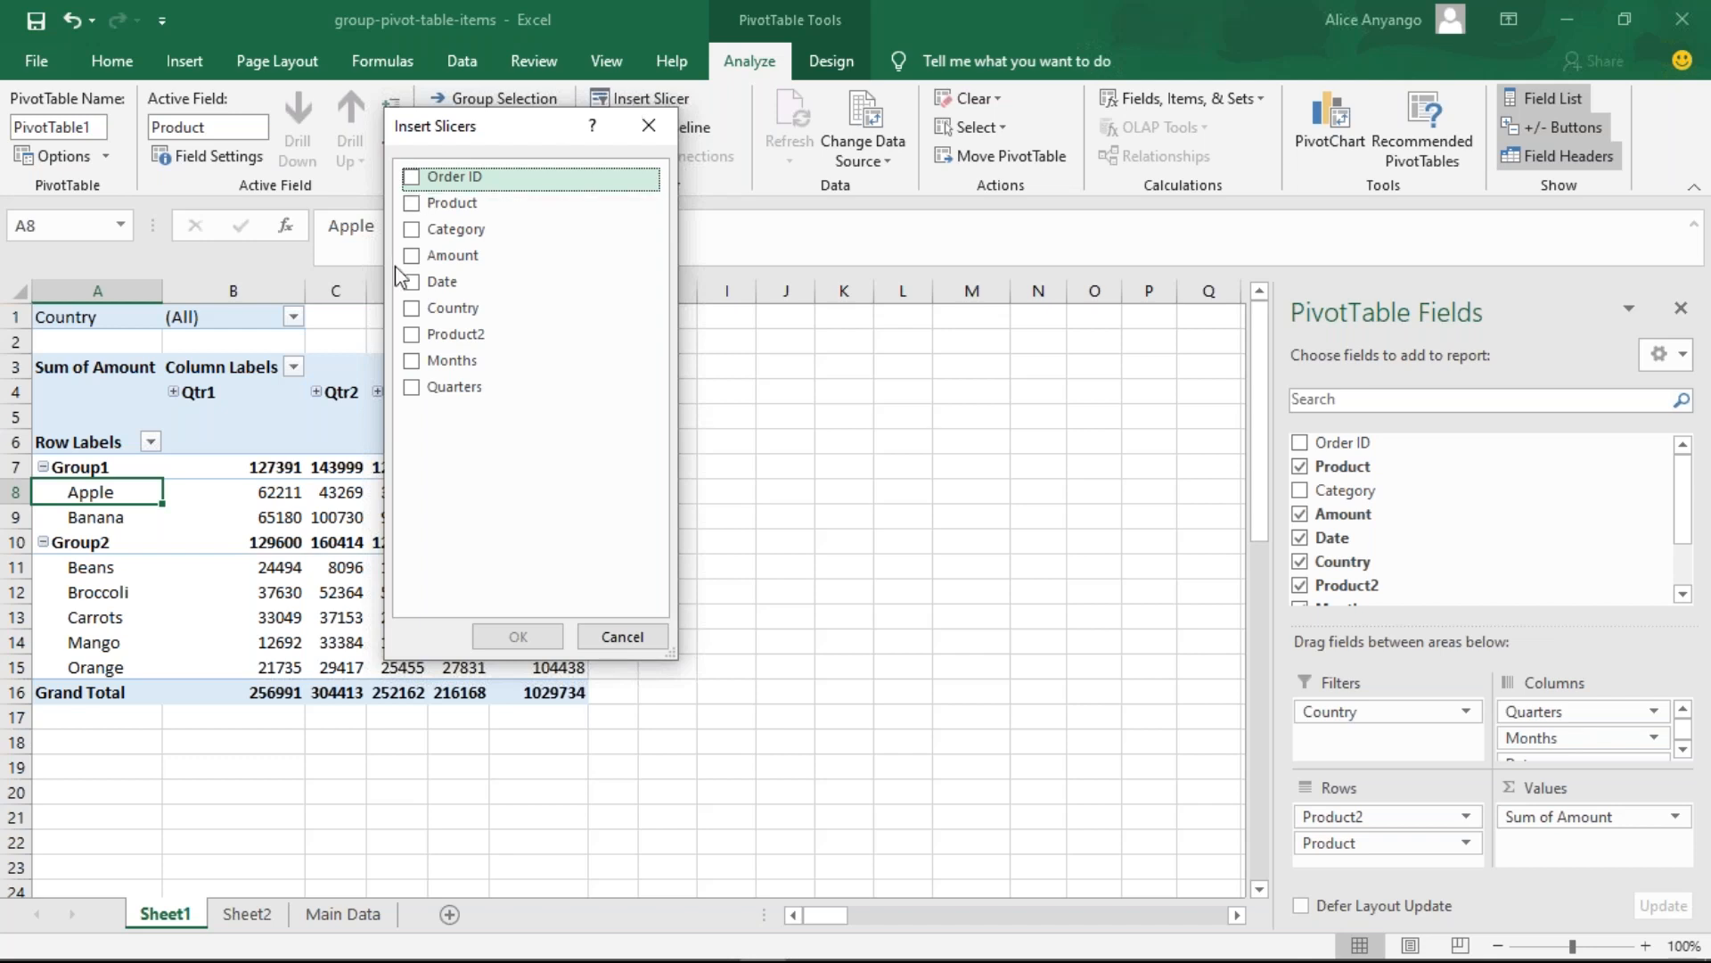
left_click(412, 231)
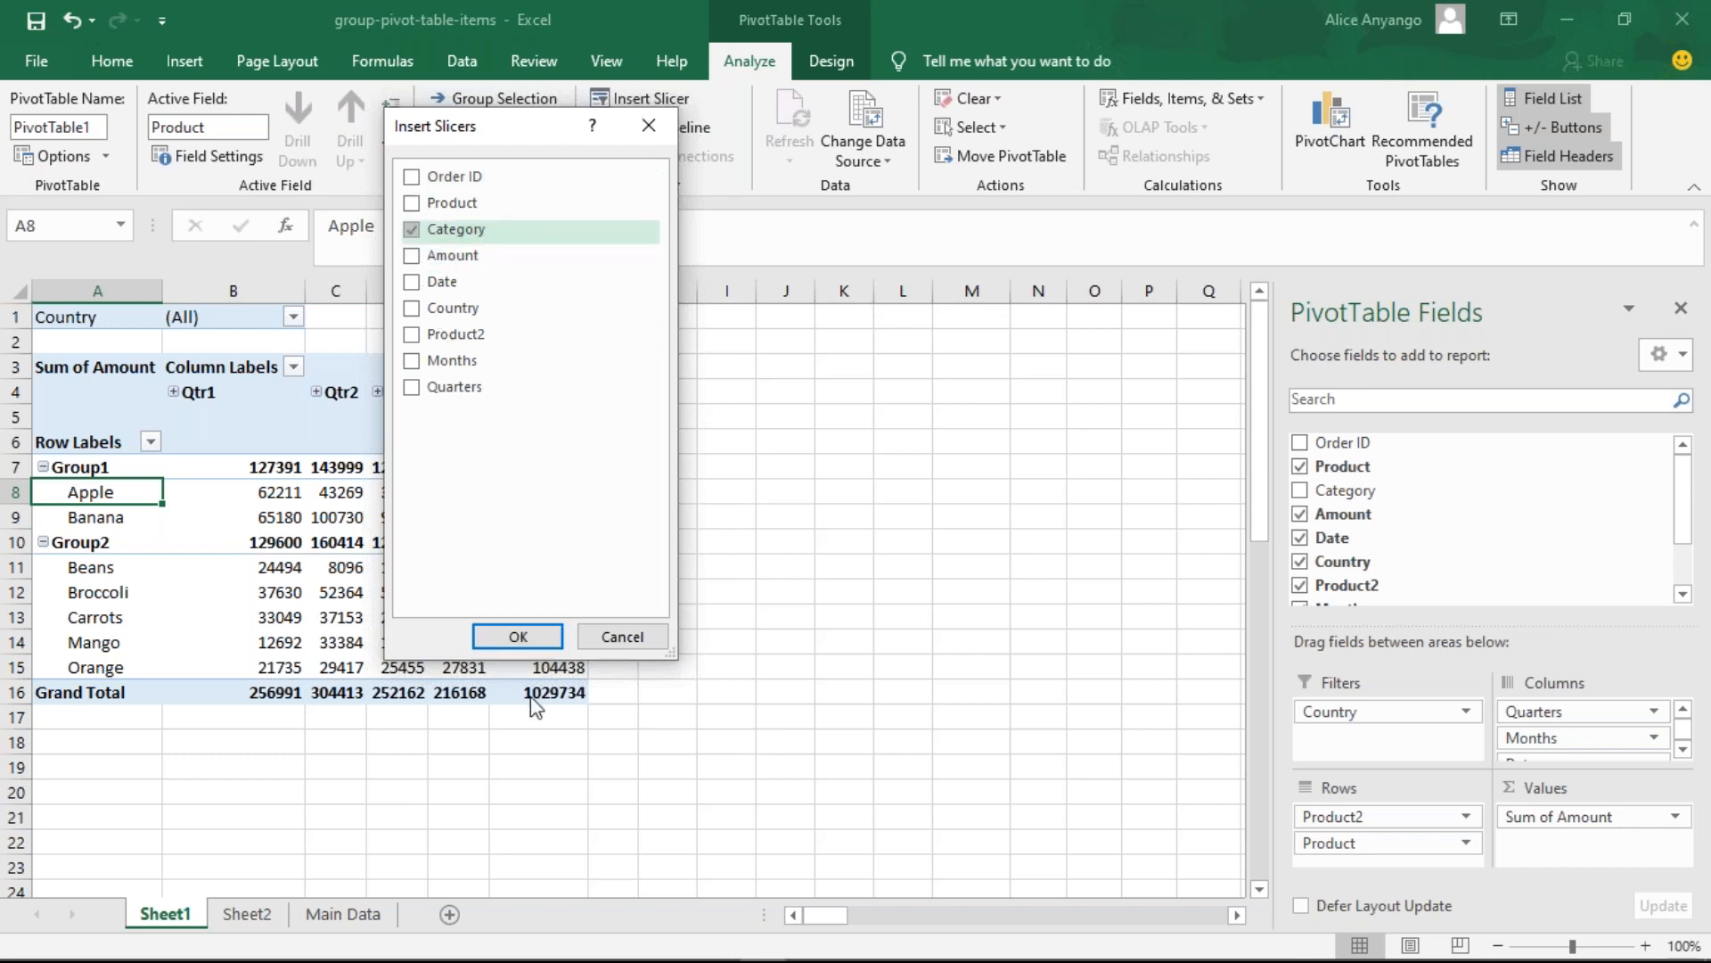
left_click(512, 636)
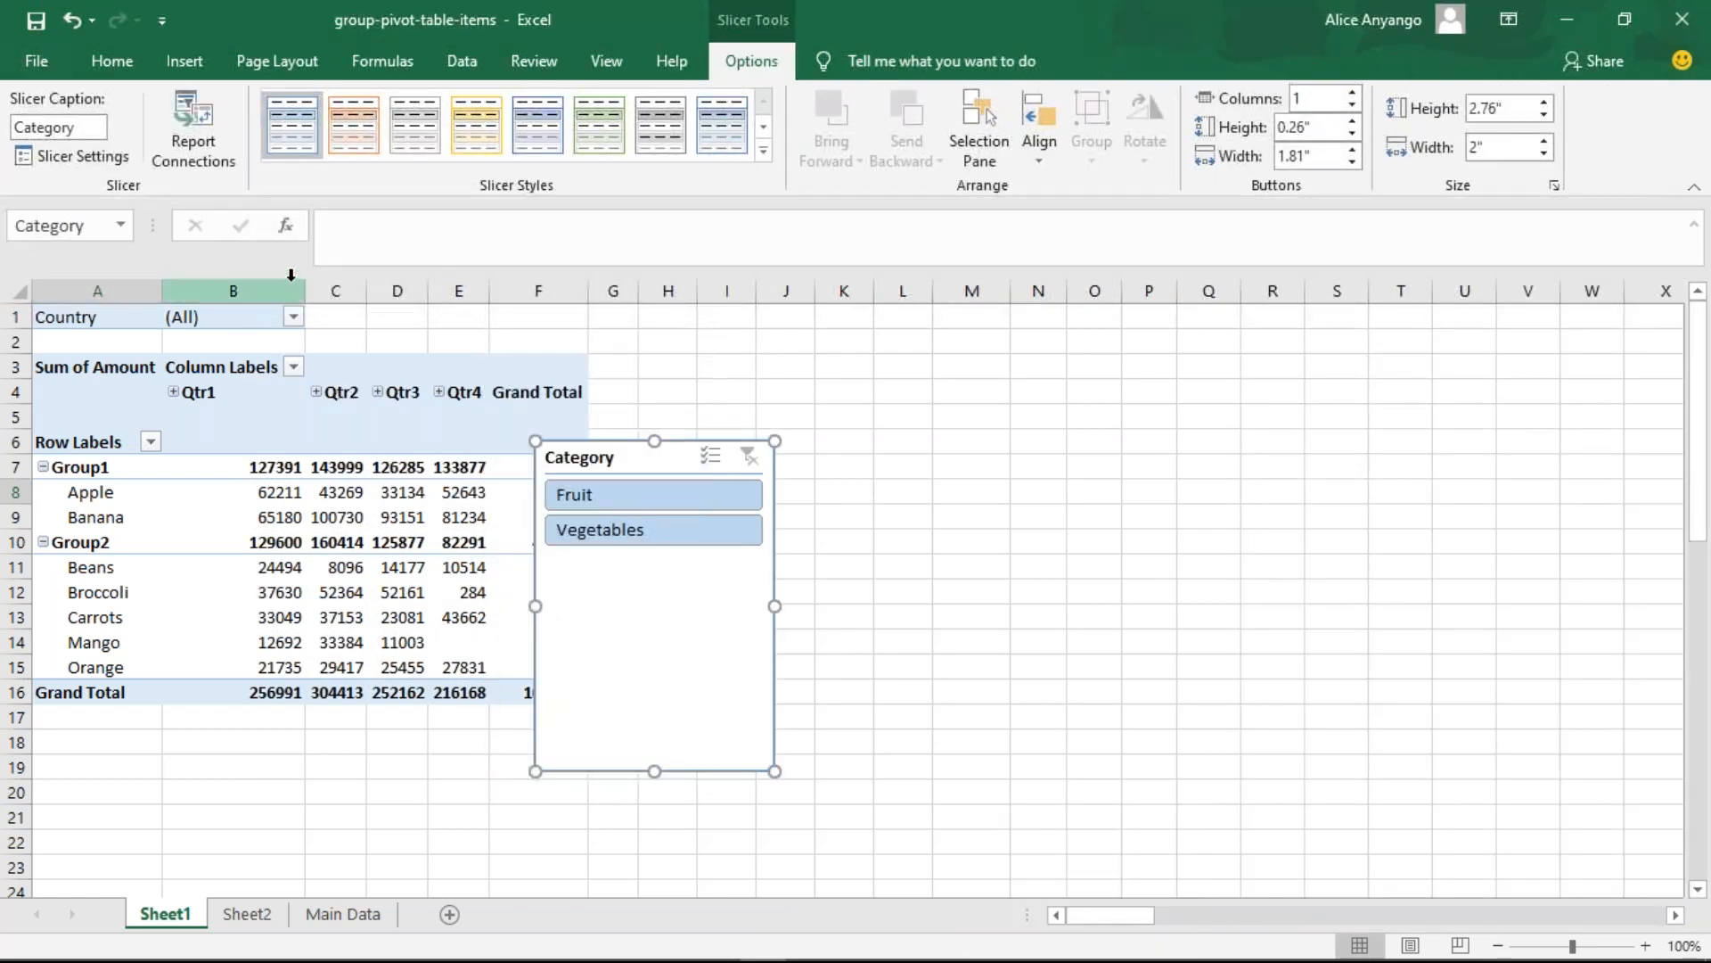
- Apply the light orange style to the Category slicer and place it beside the PivotTable, clear of the data
left_click(360, 130)
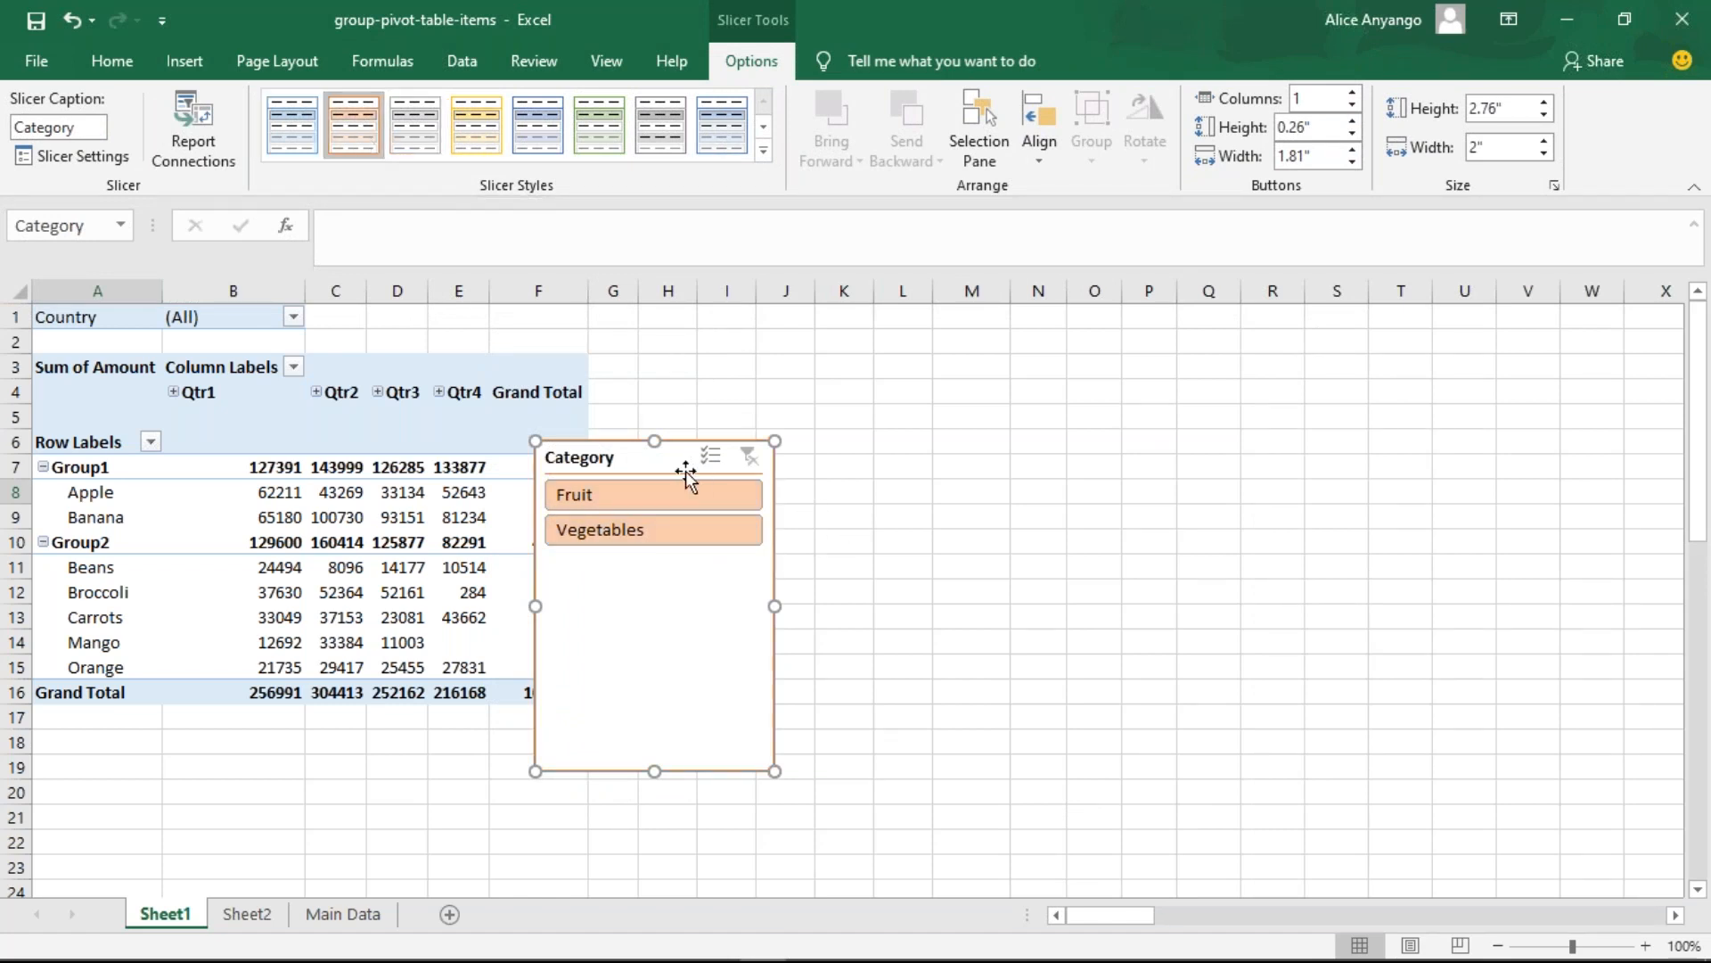
left_click_drag(642, 454, 785, 415)
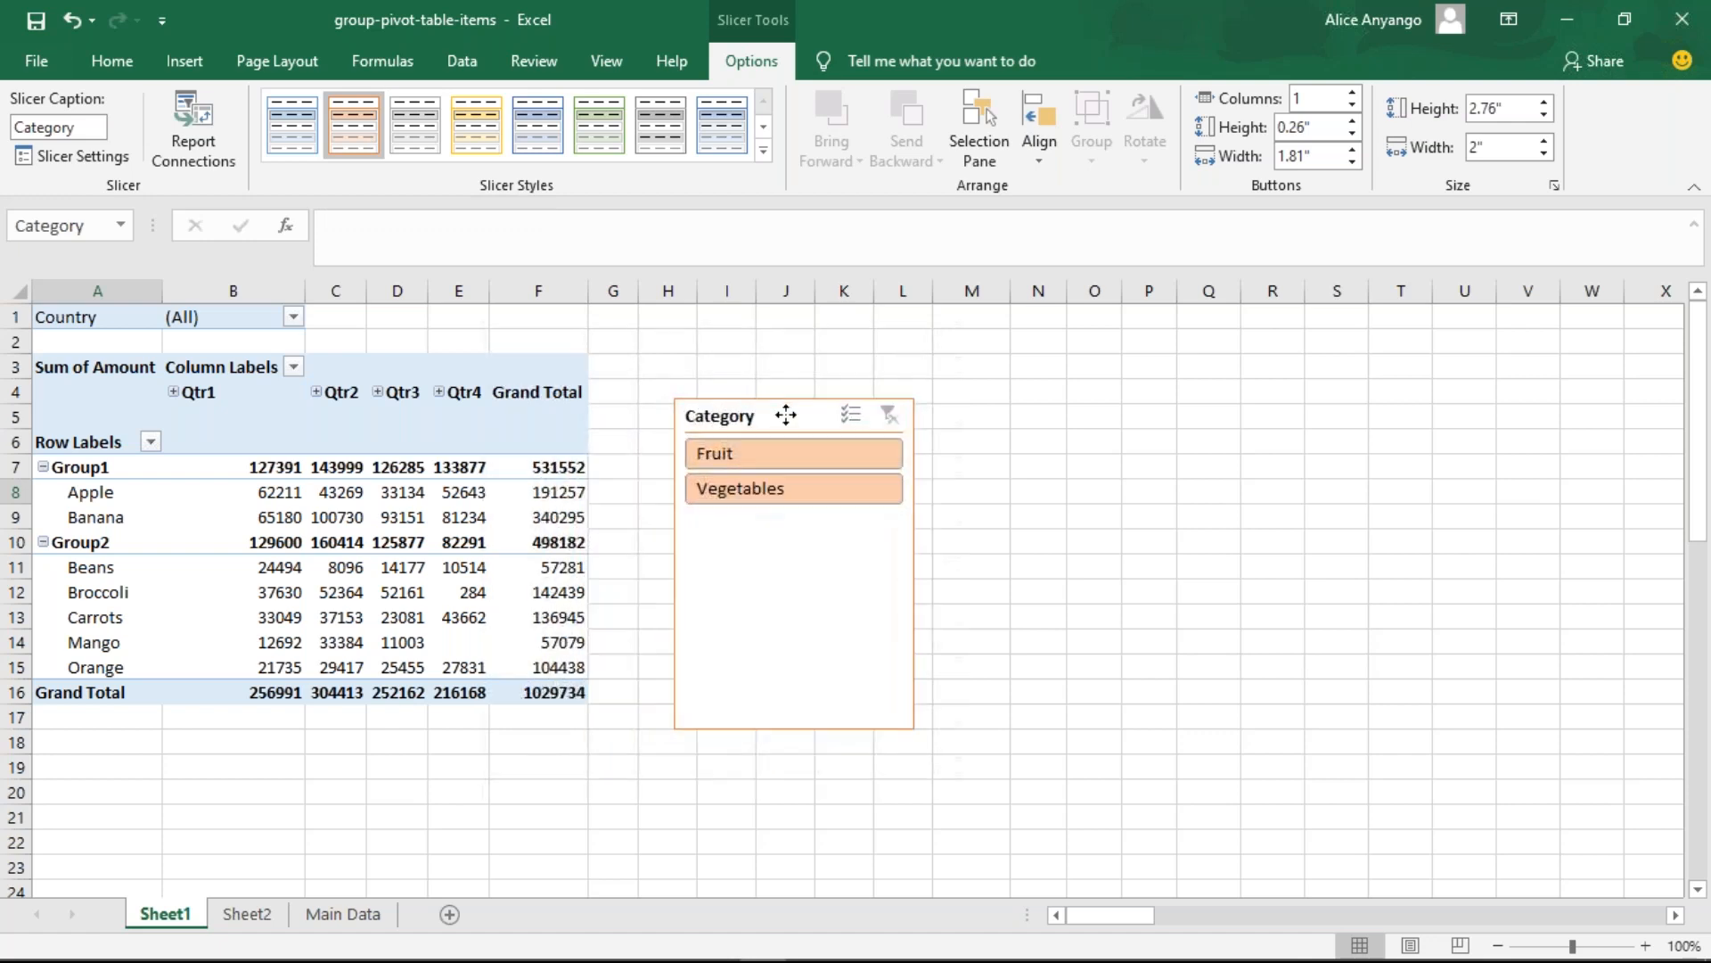
- Use the Category slicer to filter the PivotTable to Fruit, and switch it to Vegetables
left_click(784, 462)
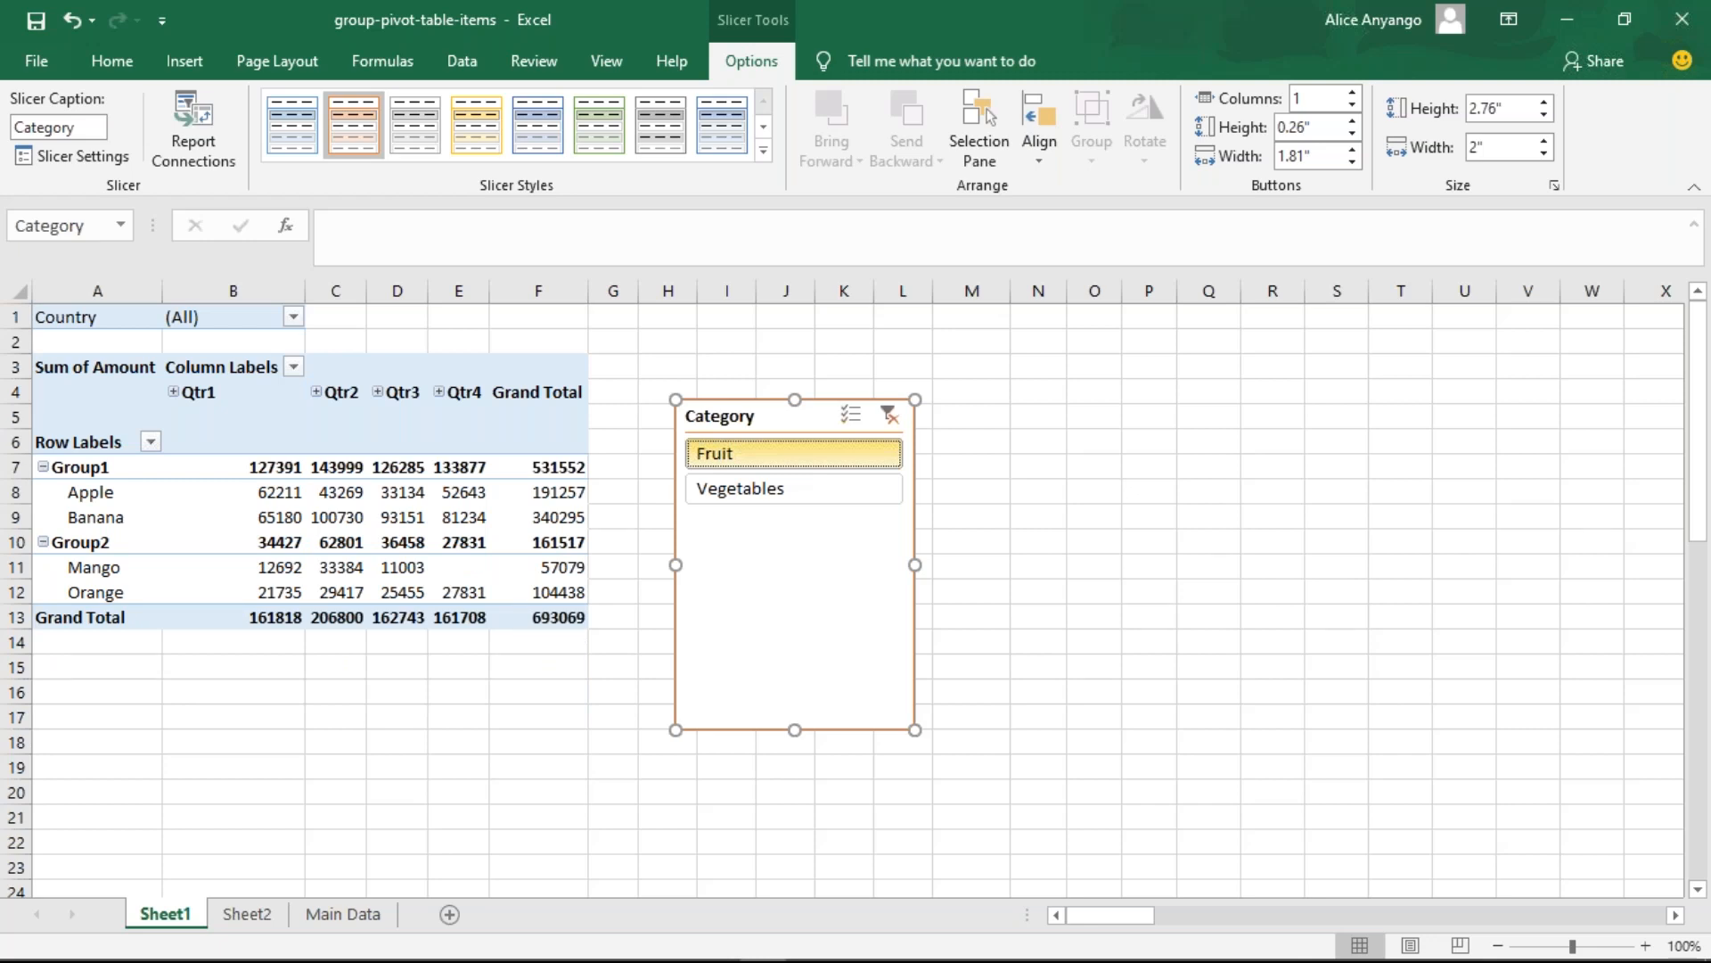
left_click(776, 488)
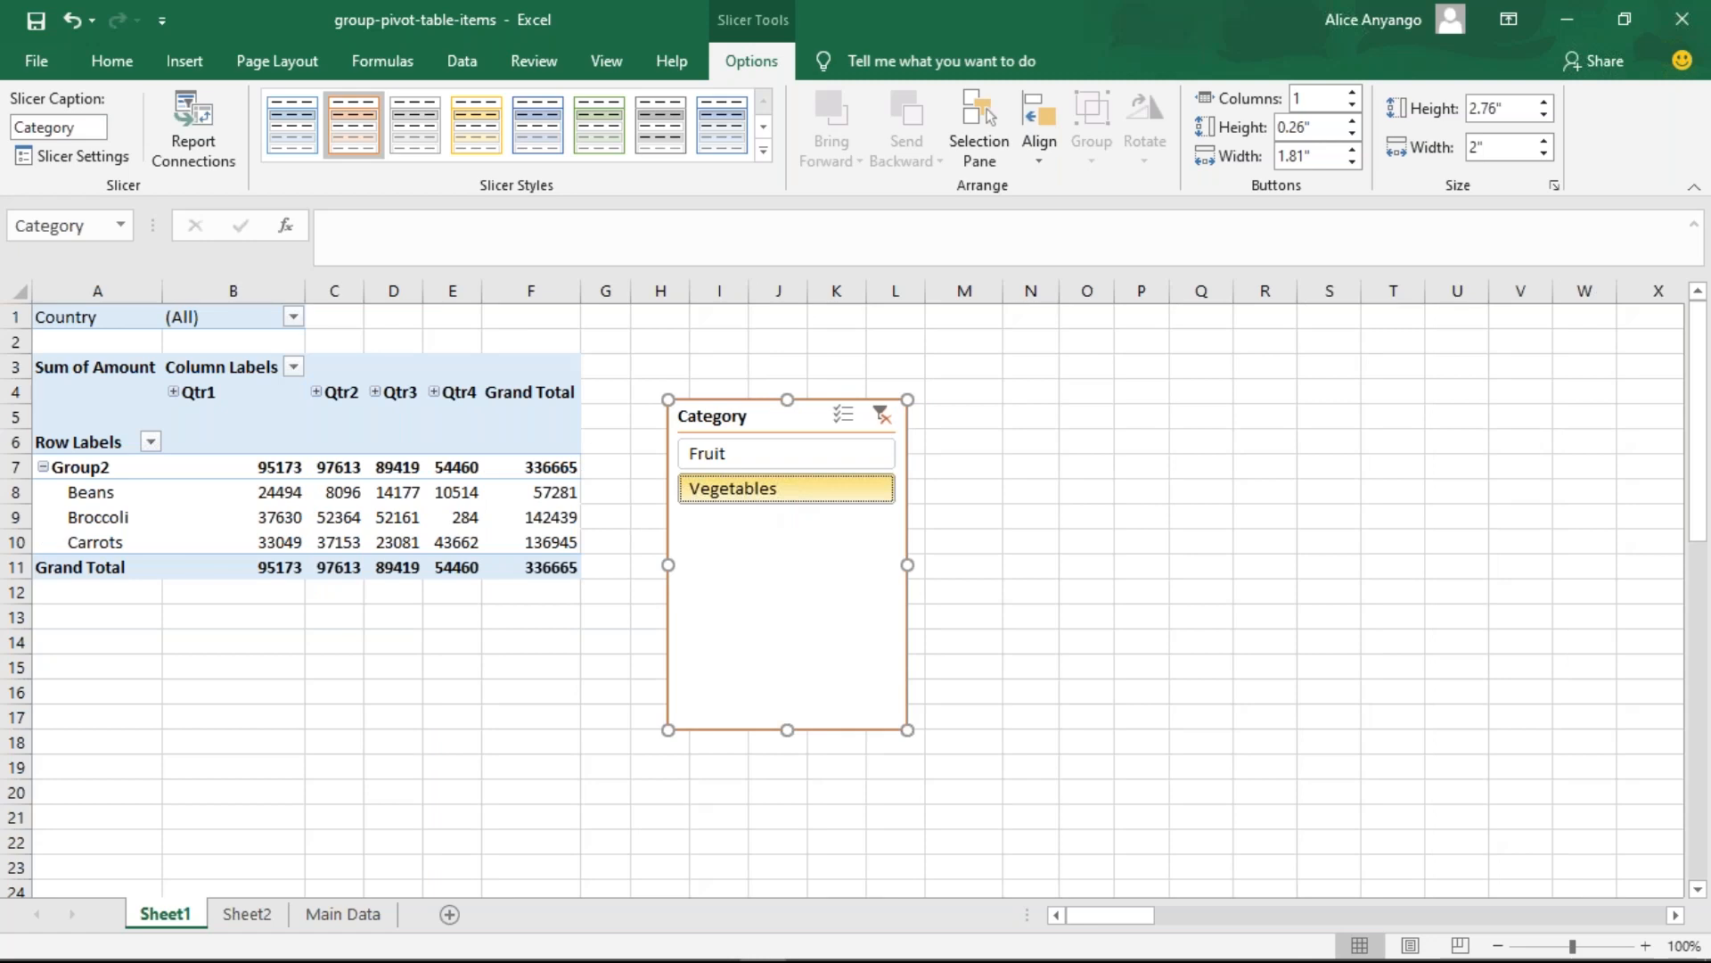
- Insert a Country slicer for the Sheet1 PivotTable and place it beside the Category slicer
left_click(92, 523)
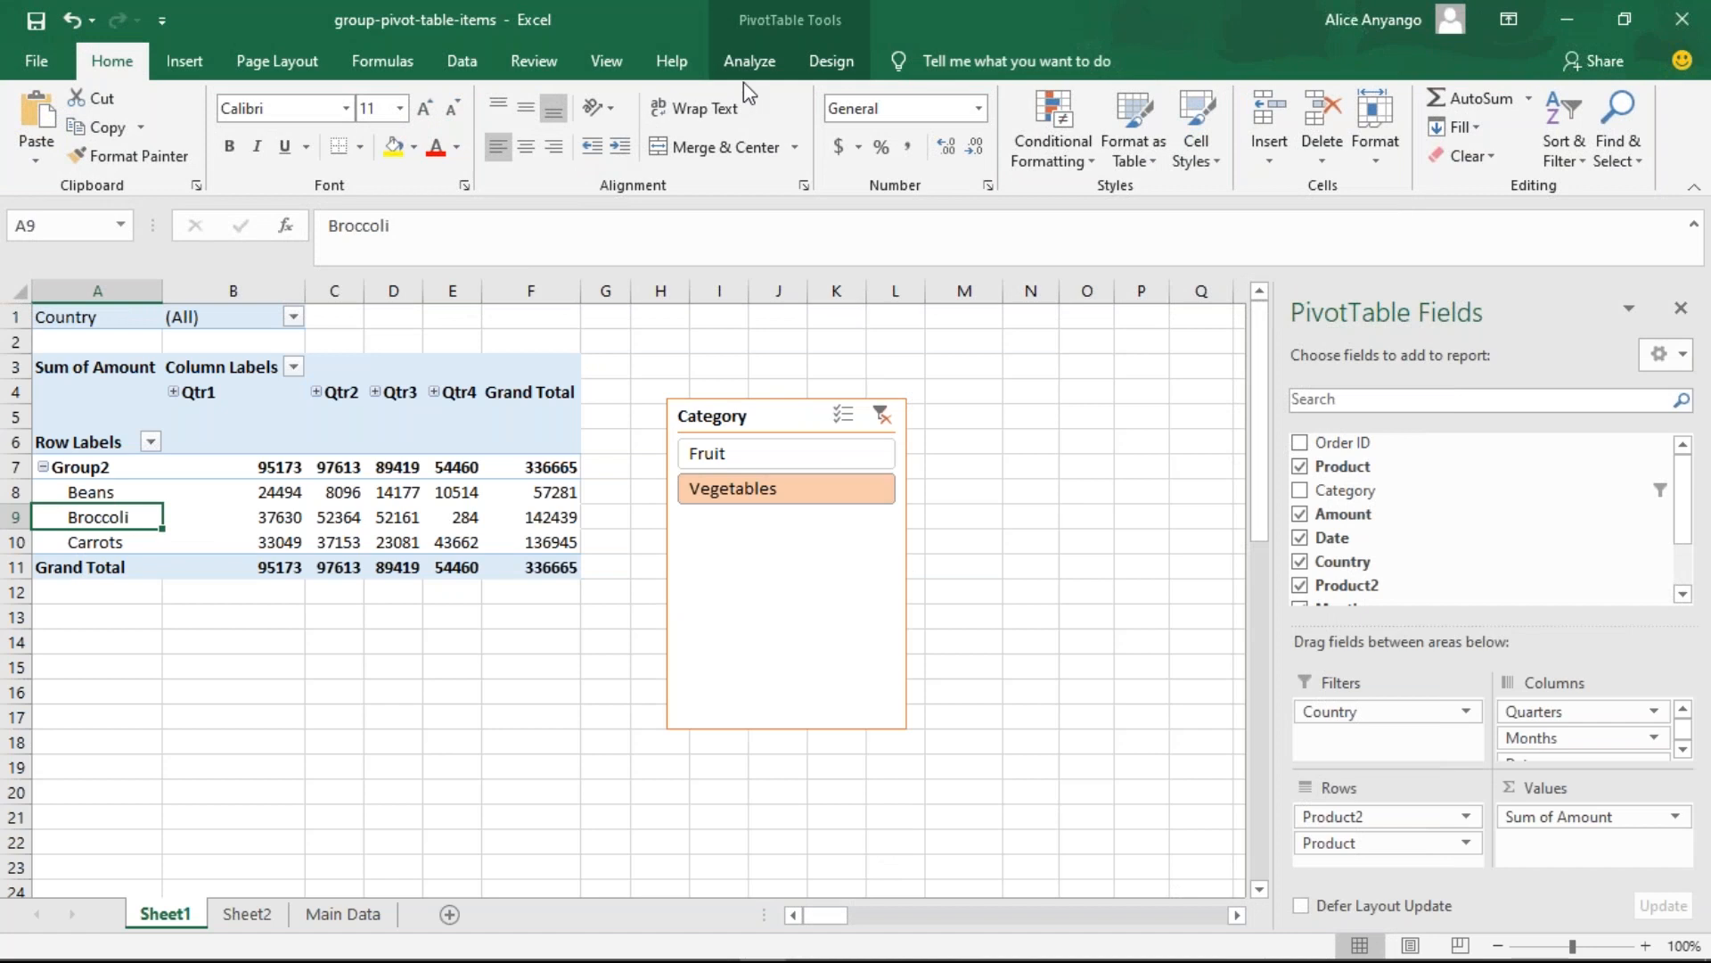
left_click(756, 59)
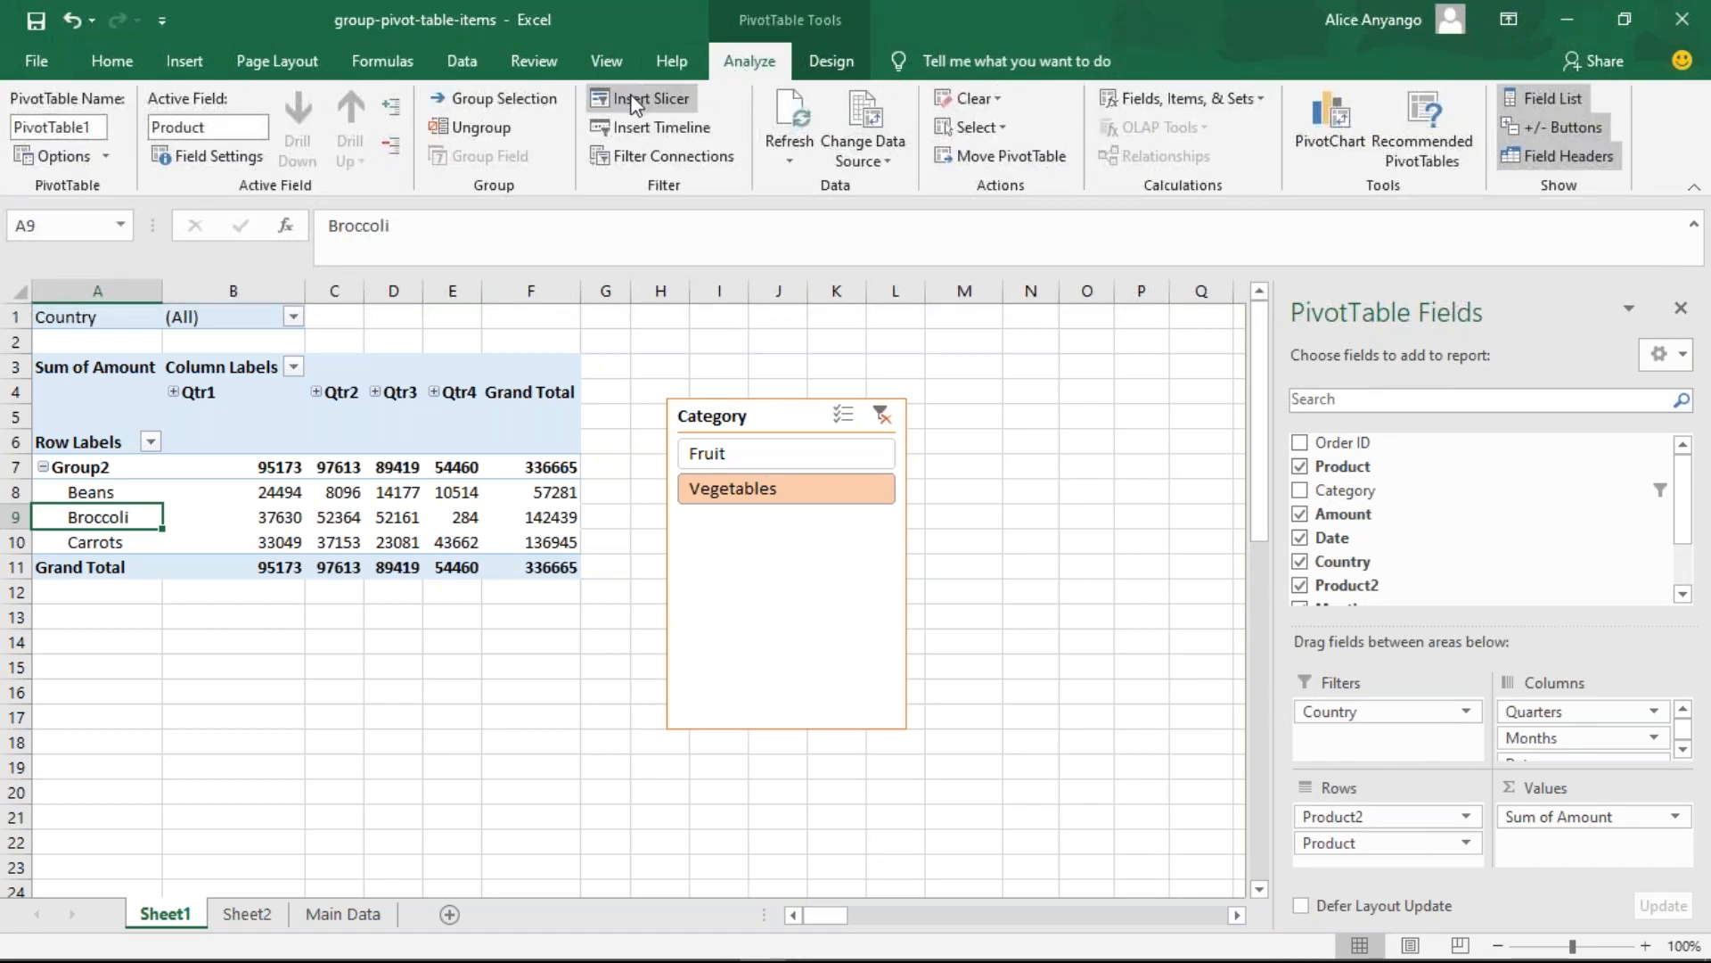
left_click(632, 101)
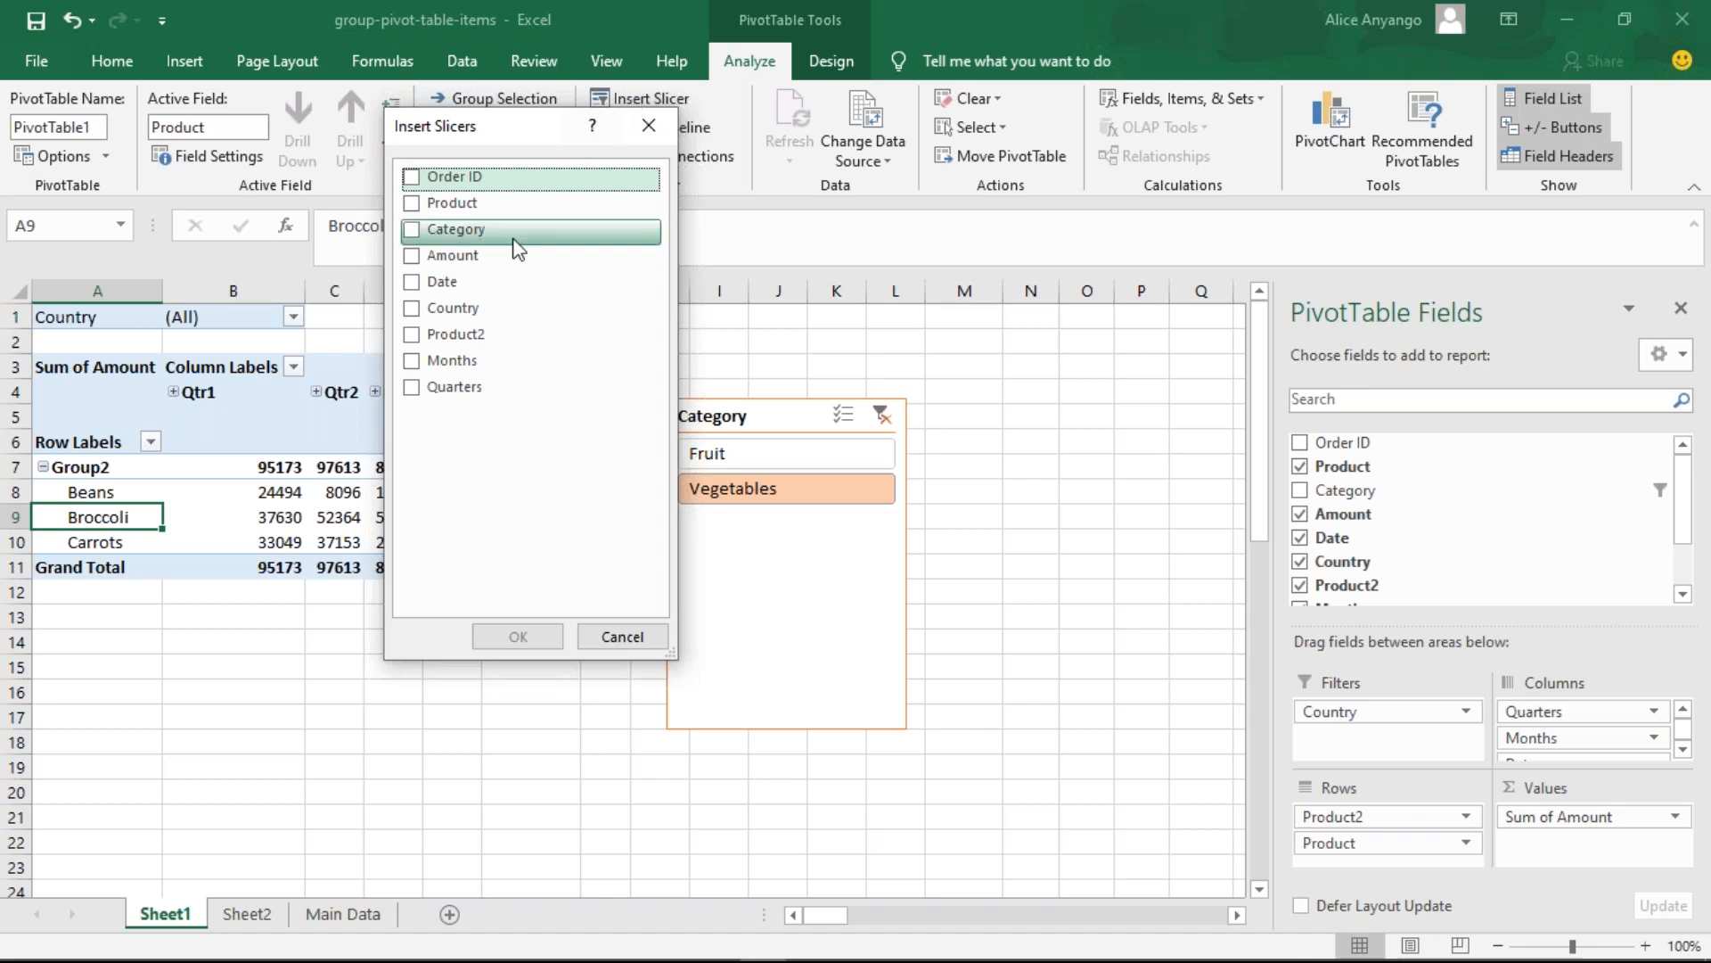
left_click(454, 310)
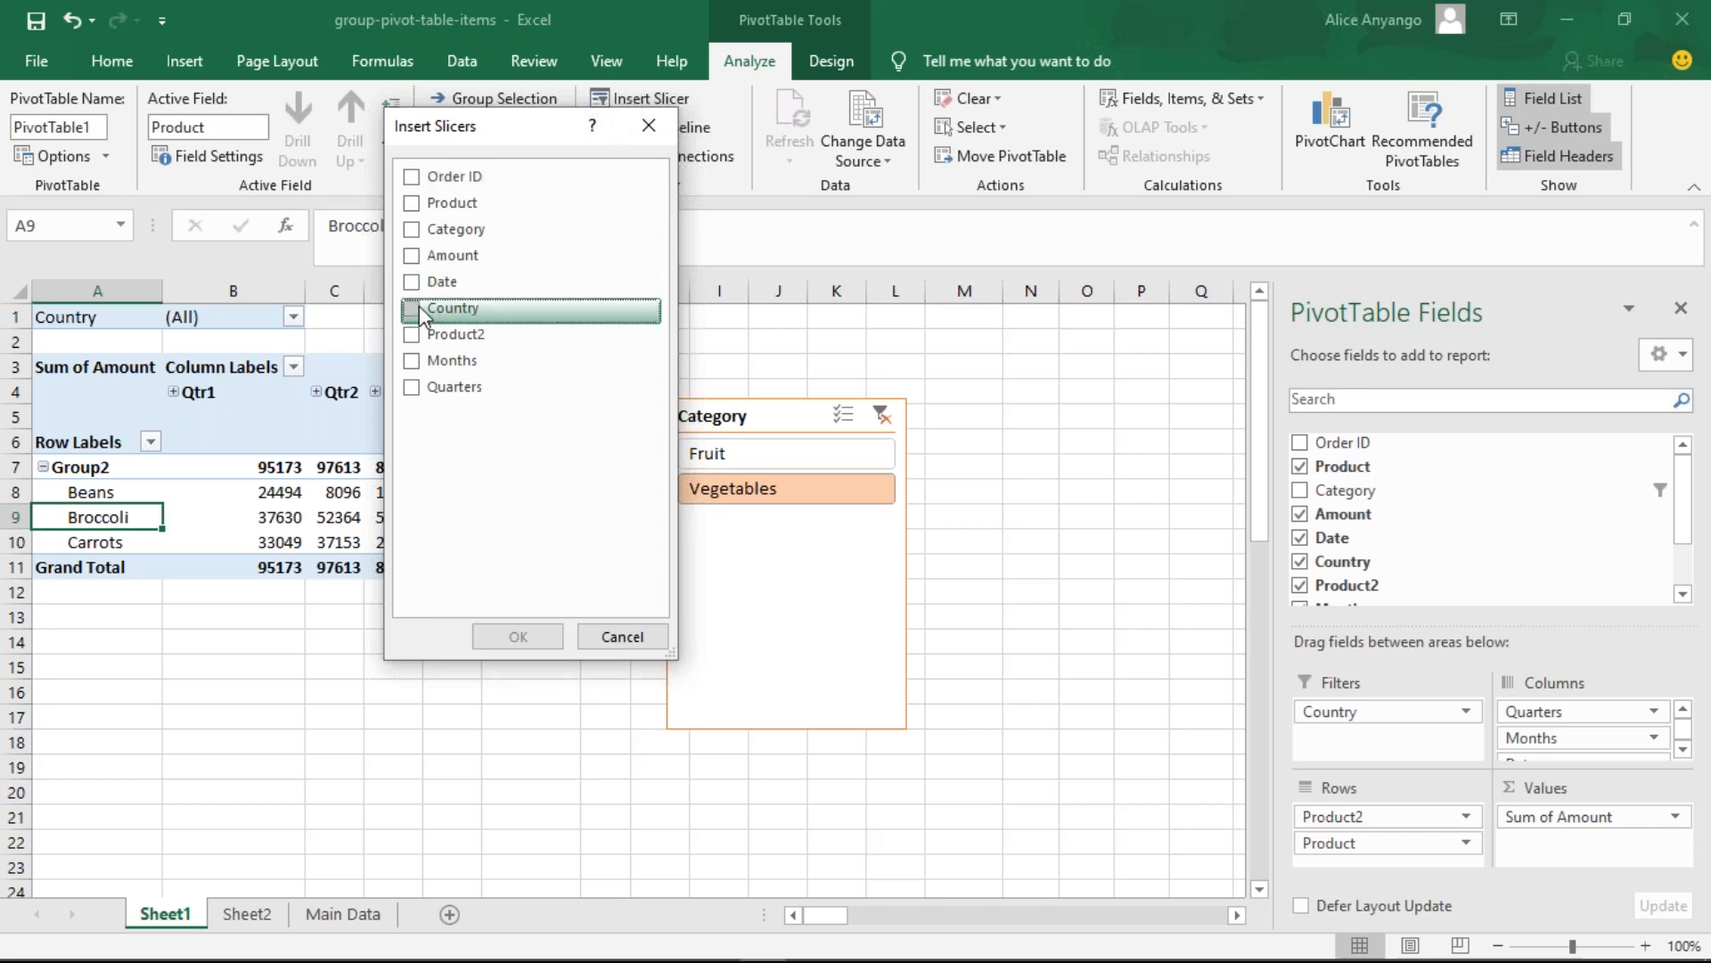
left_click(519, 636)
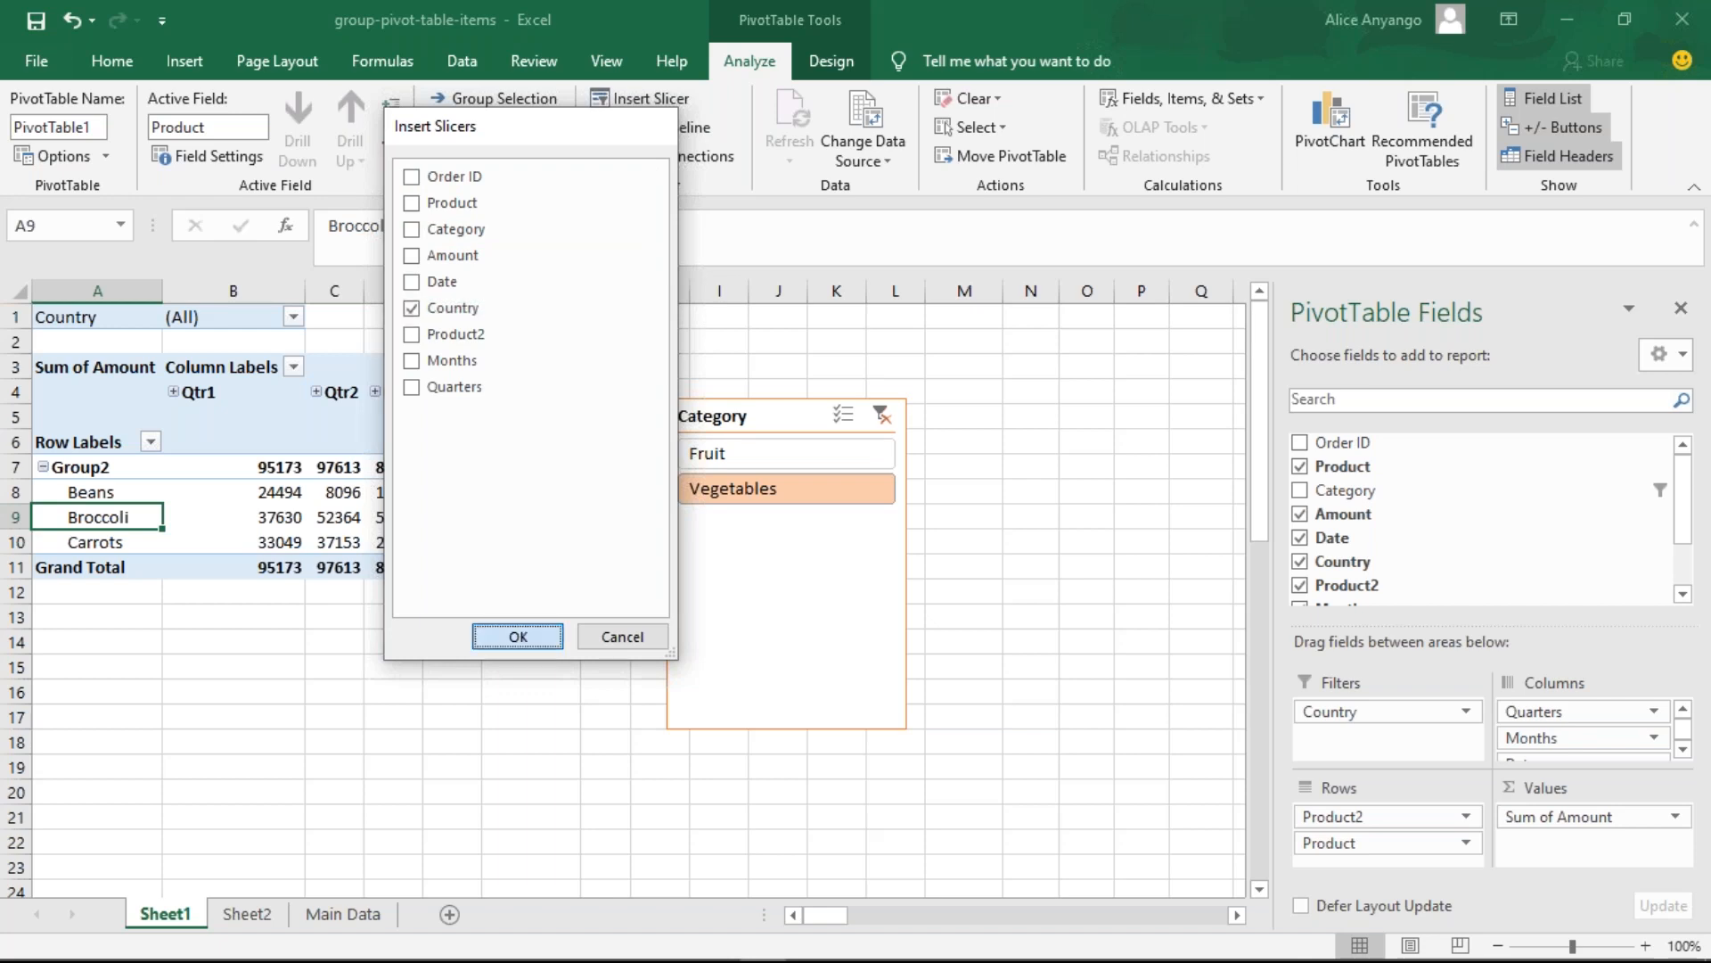
left_click_drag(617, 458, 1042, 424)
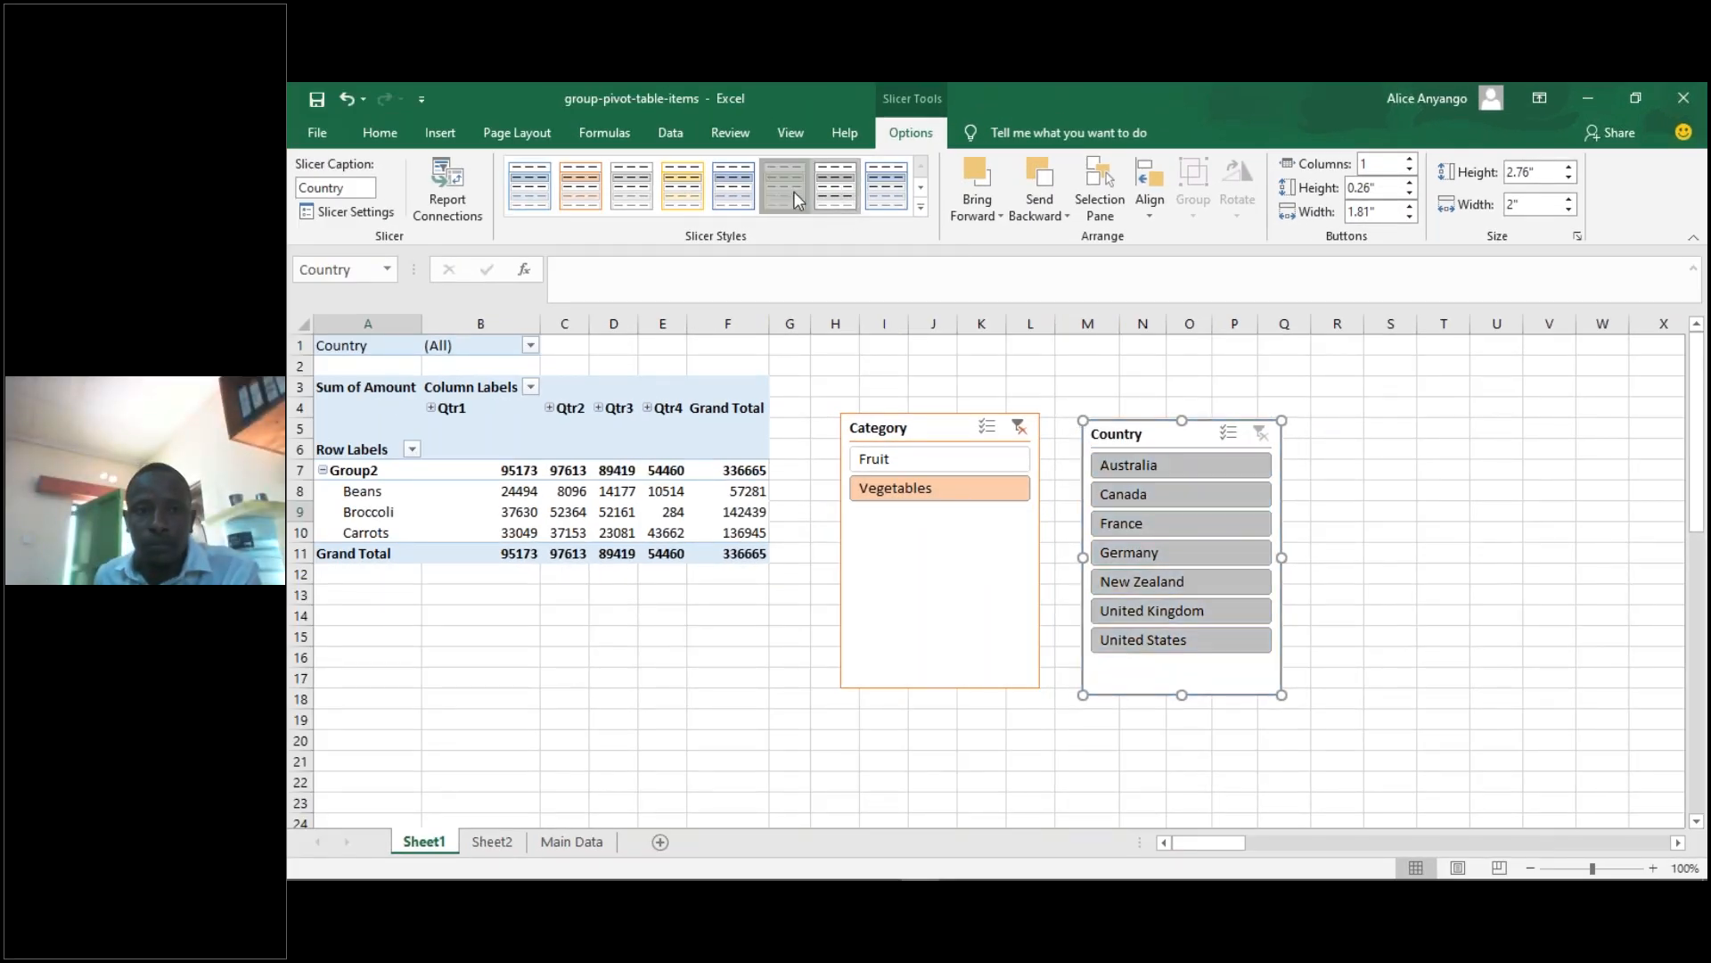
- Apply the light green style to the Country slicer and filter the PivotTable to Australia, Canada and finally Germany
left_click(798, 199)
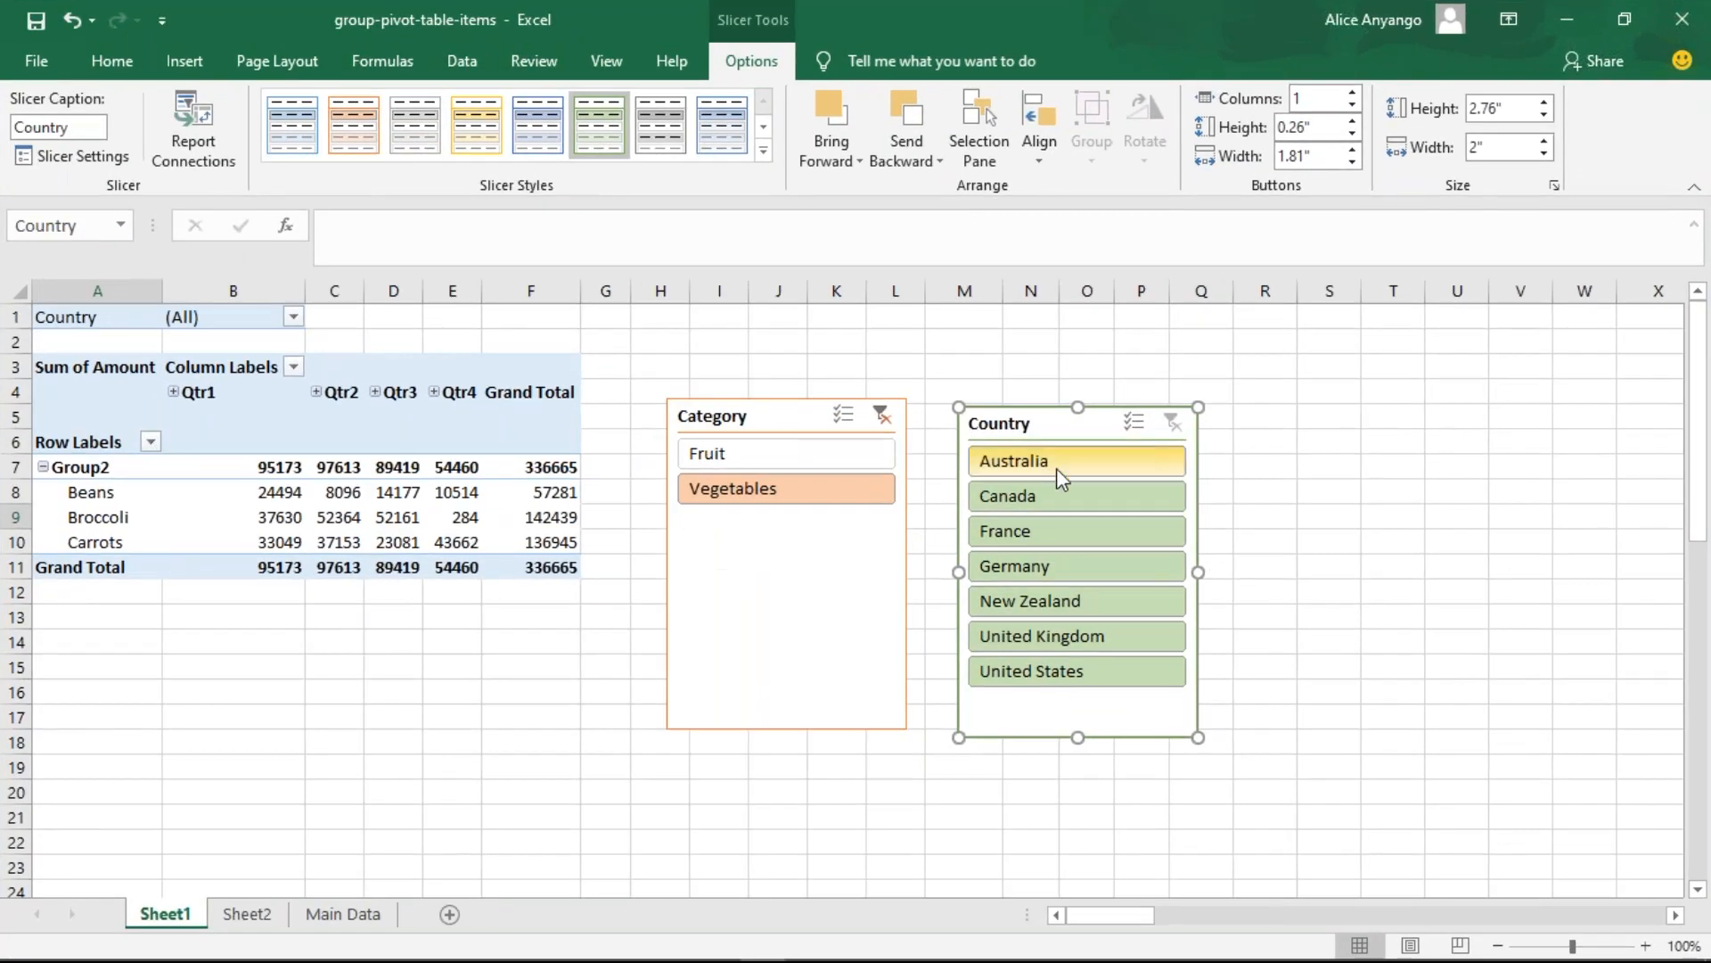
left_click(1025, 458)
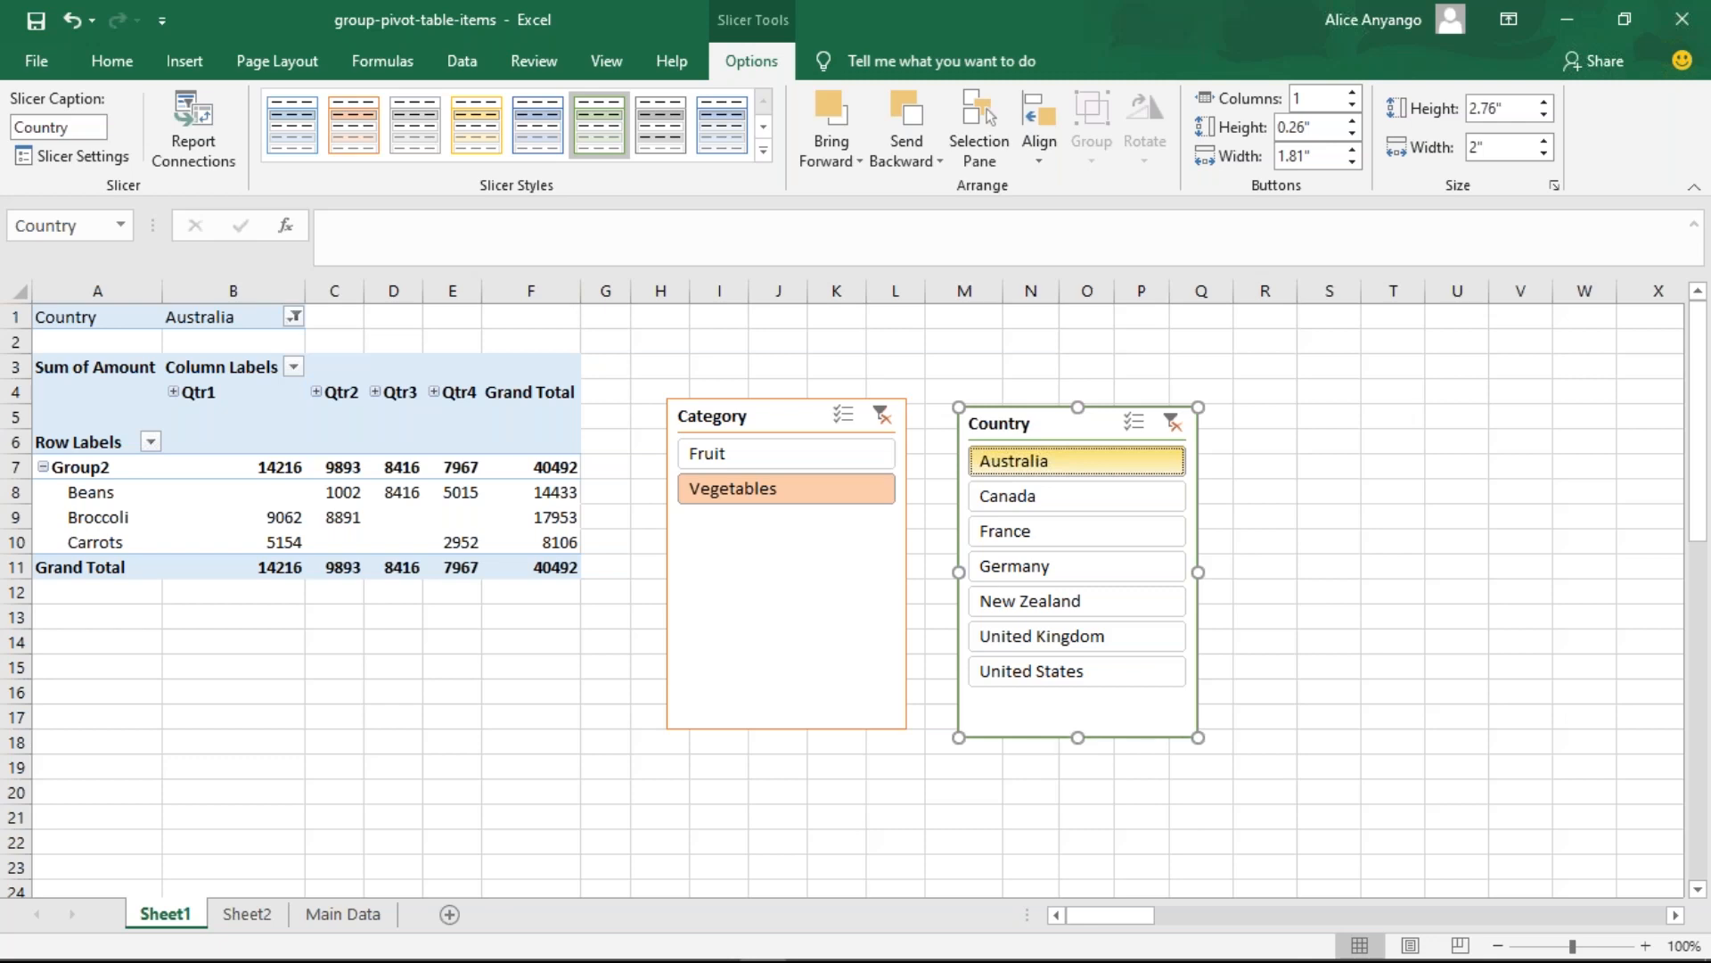
left_click(1025, 499)
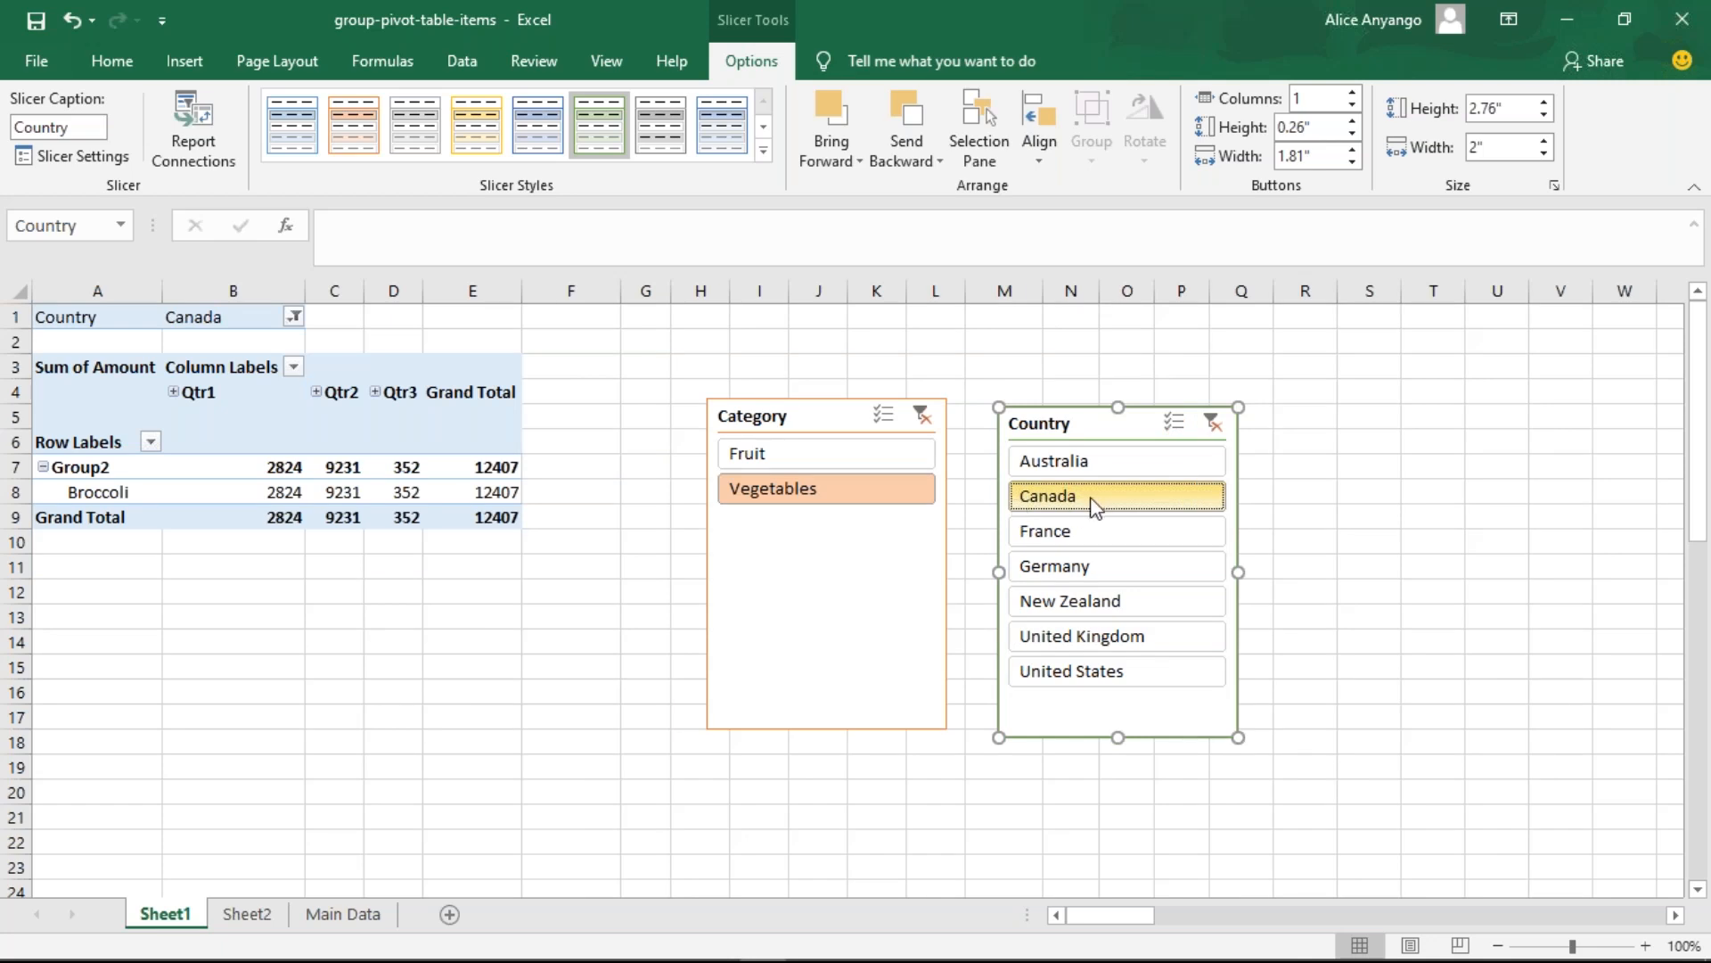
left_click(1080, 575)
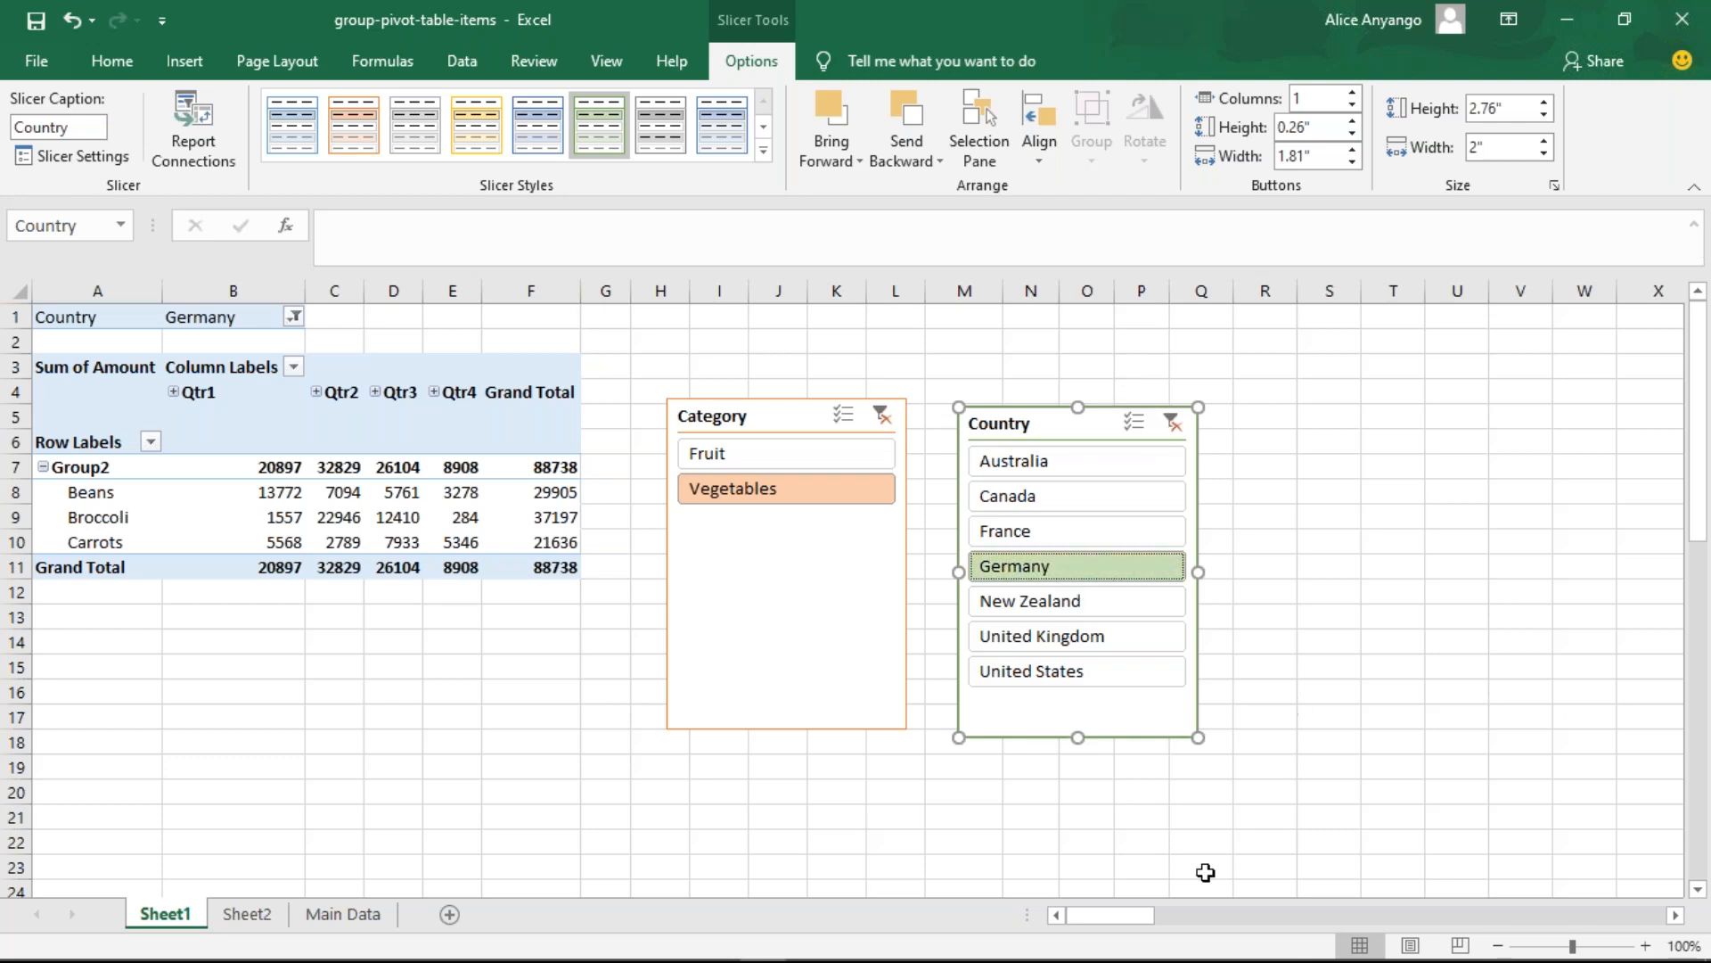
- Switch to the PowerPoint course presentation, start the slide show and advance to the Analysis Tool Pak slide
mouse_move(810, 945)
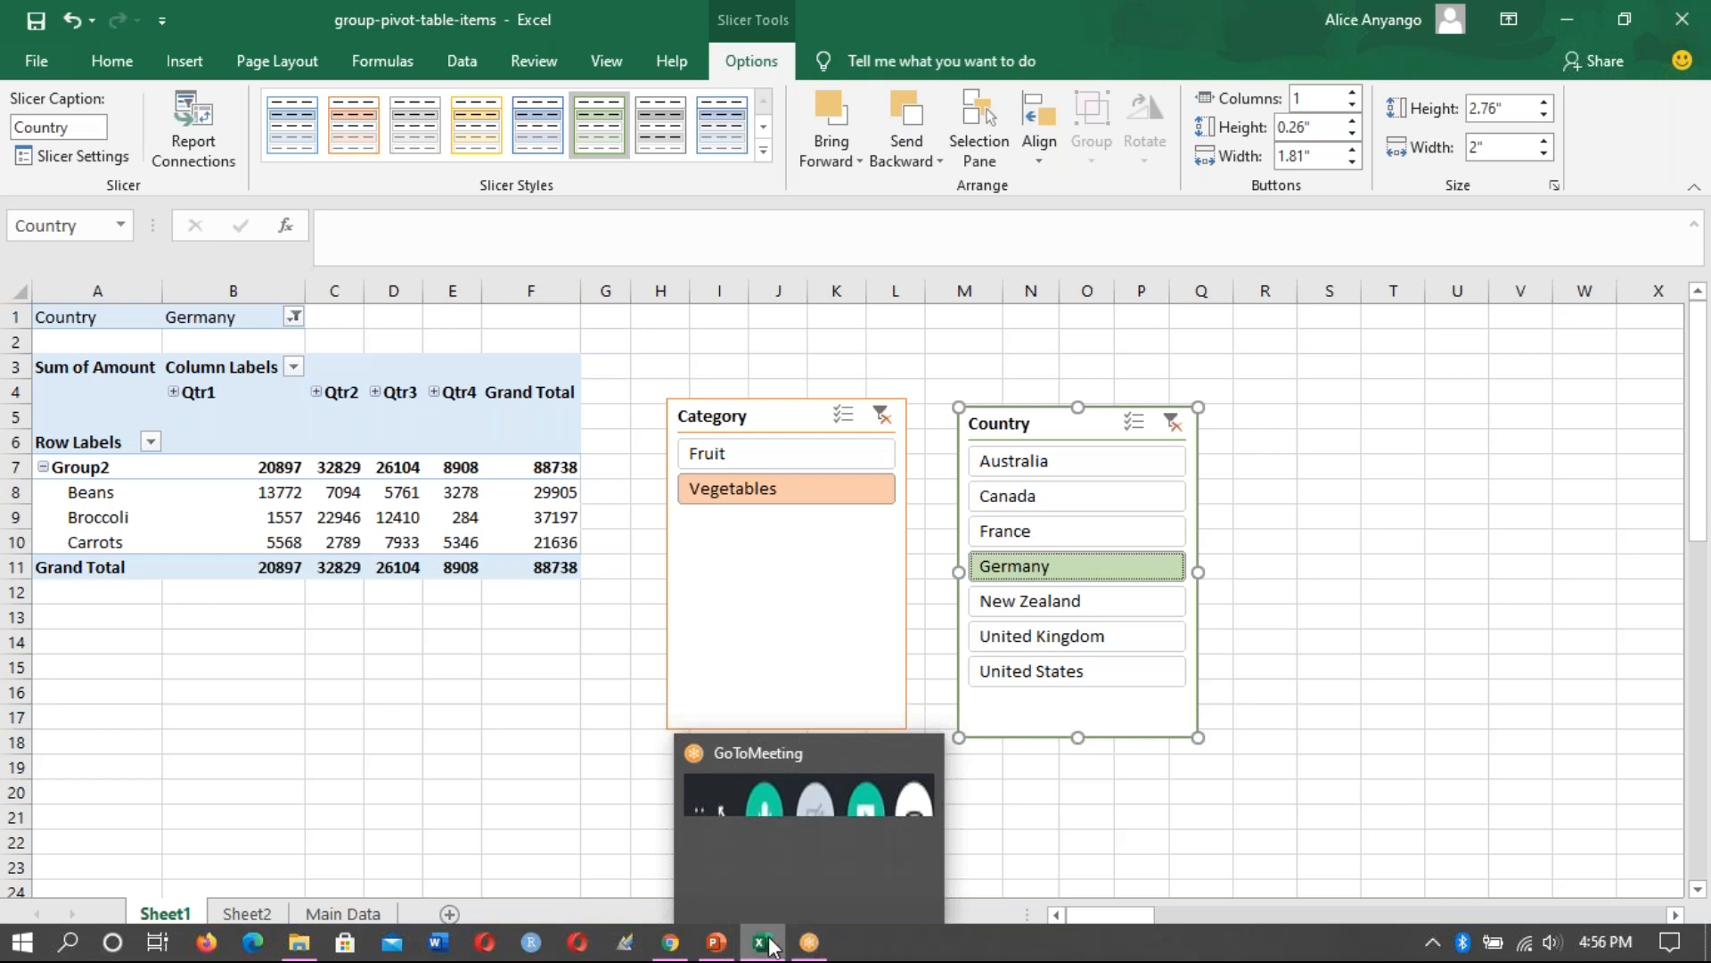
left_click(716, 942)
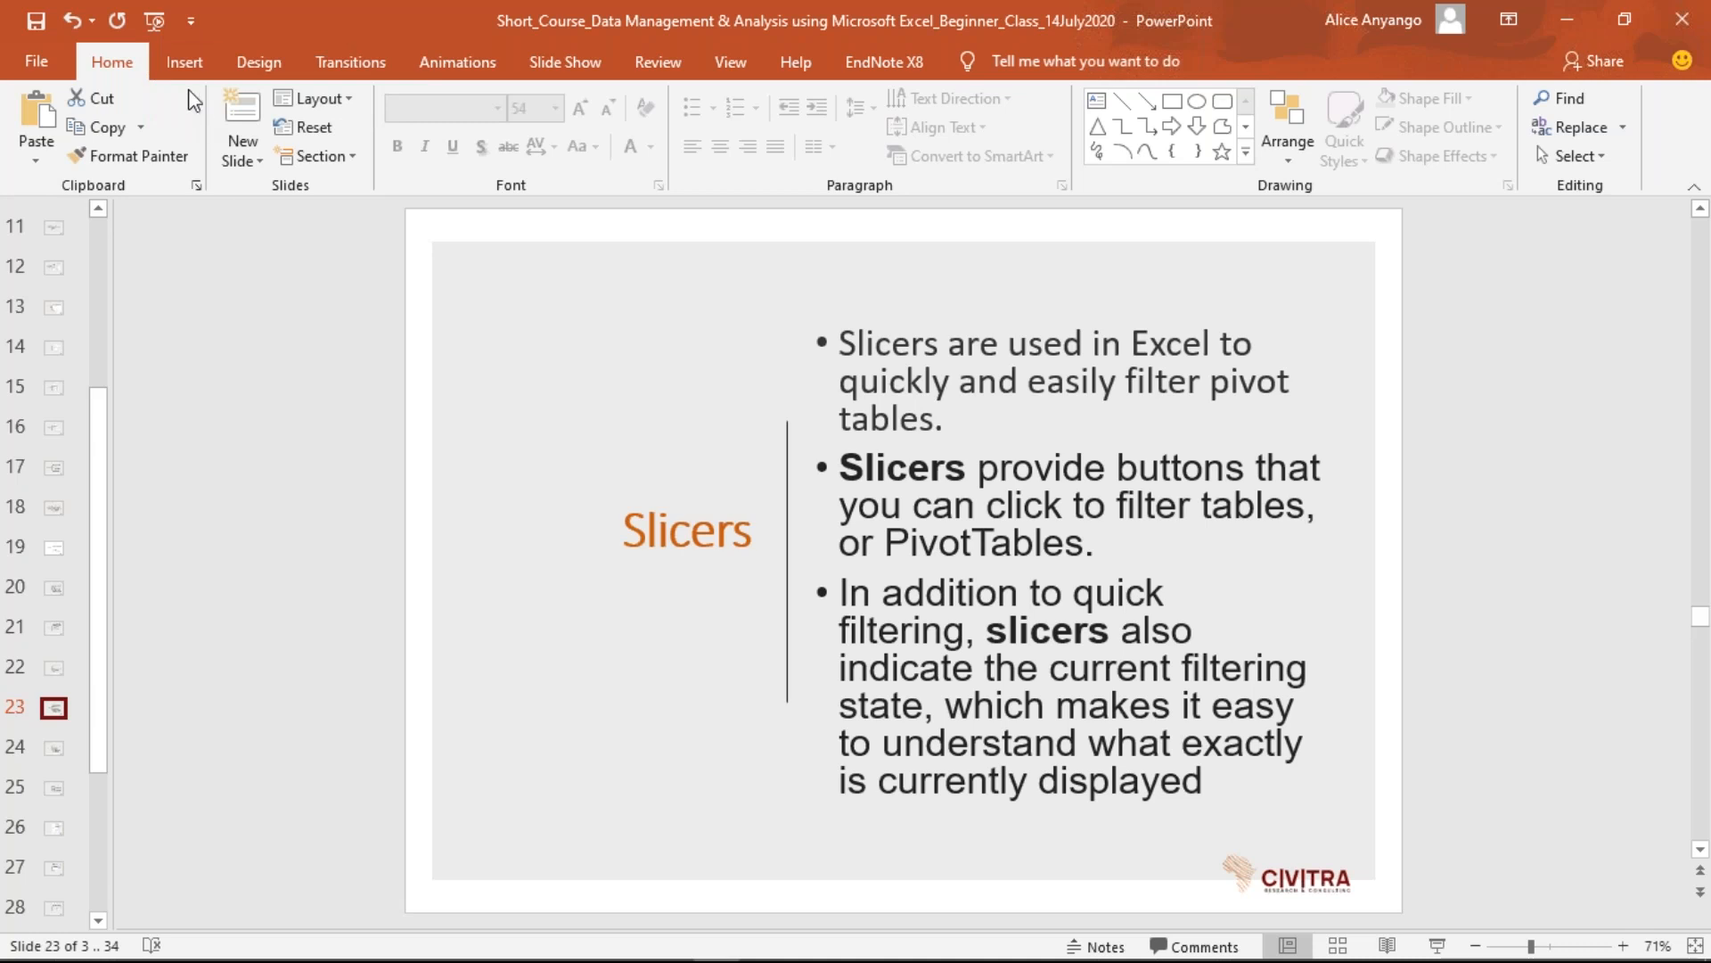
left_click(153, 25)
key("Right")
key("Right")
key("Right")
key("Right")
key("Right")
key("Right")
key("Right")
key("Right")
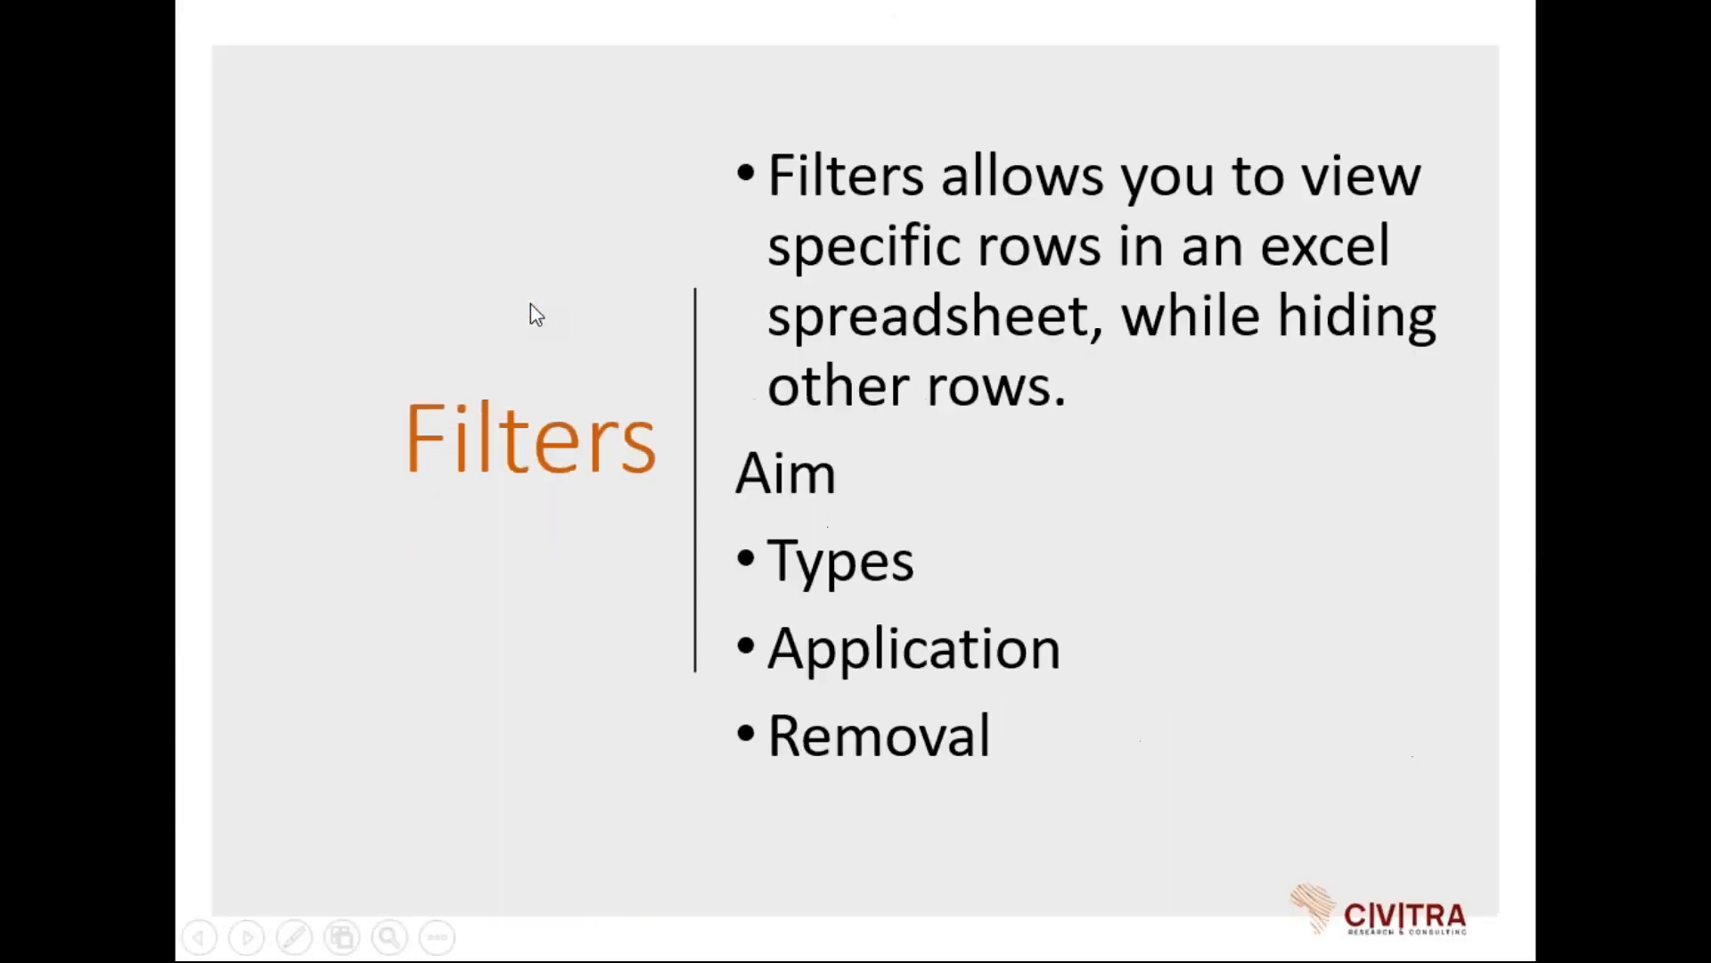
key("Right")
key("Right")
key("Right")
key("Right")
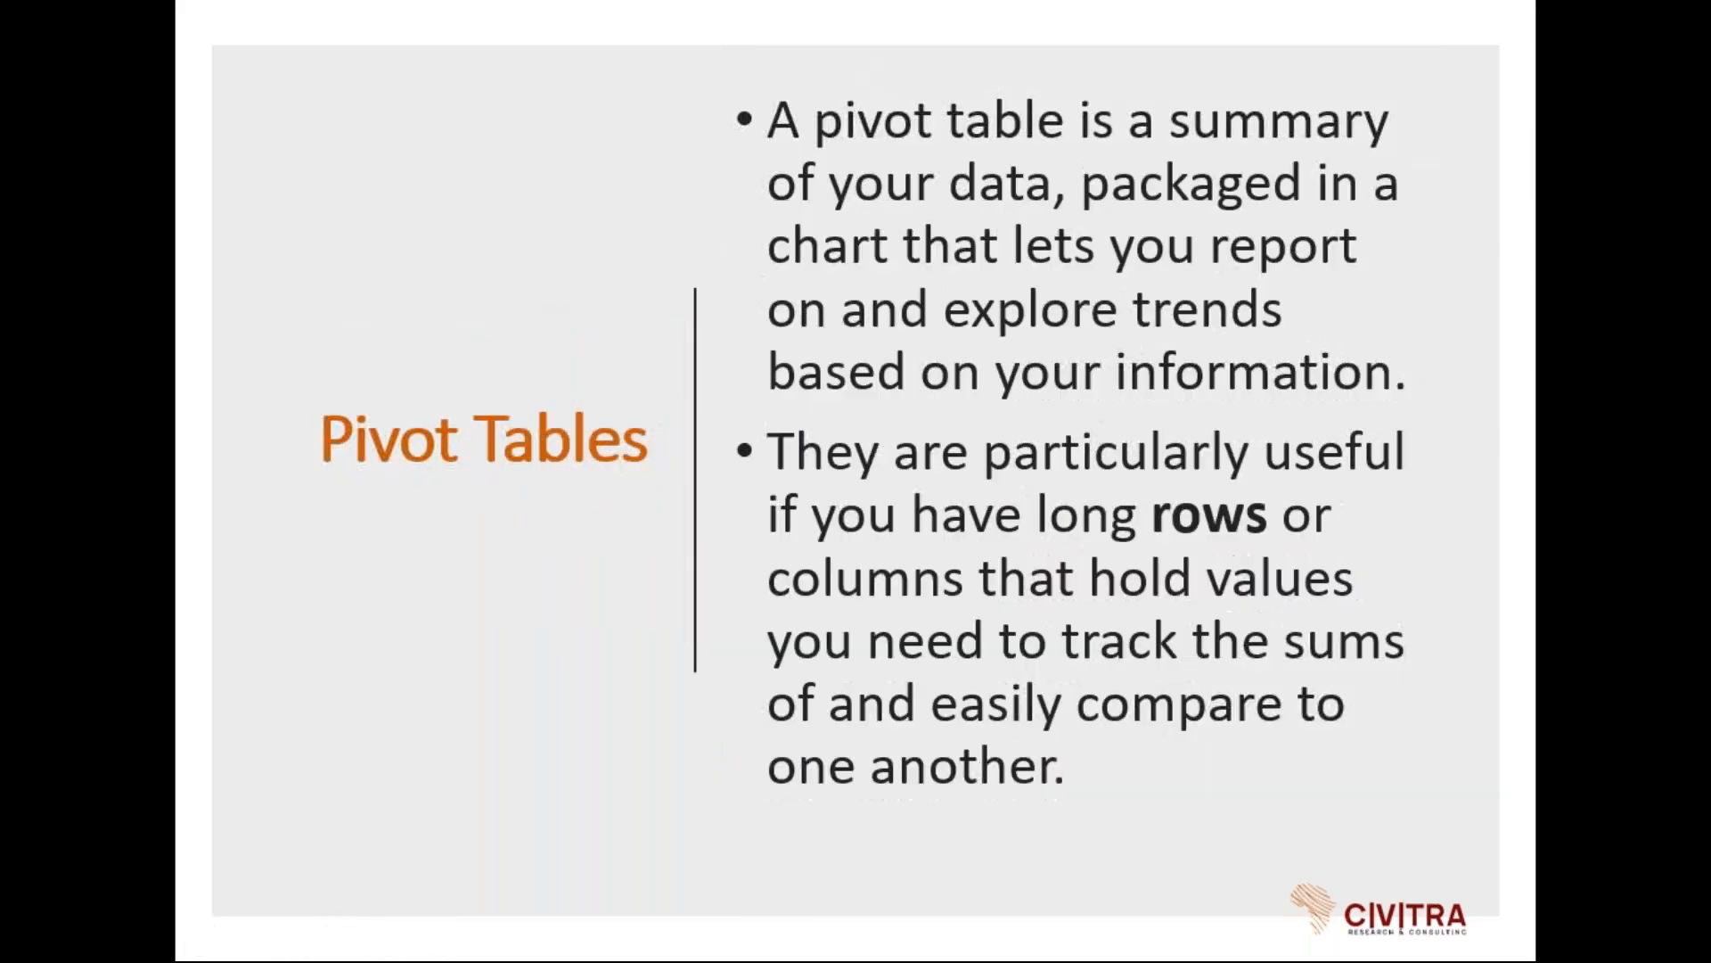
key("Right")
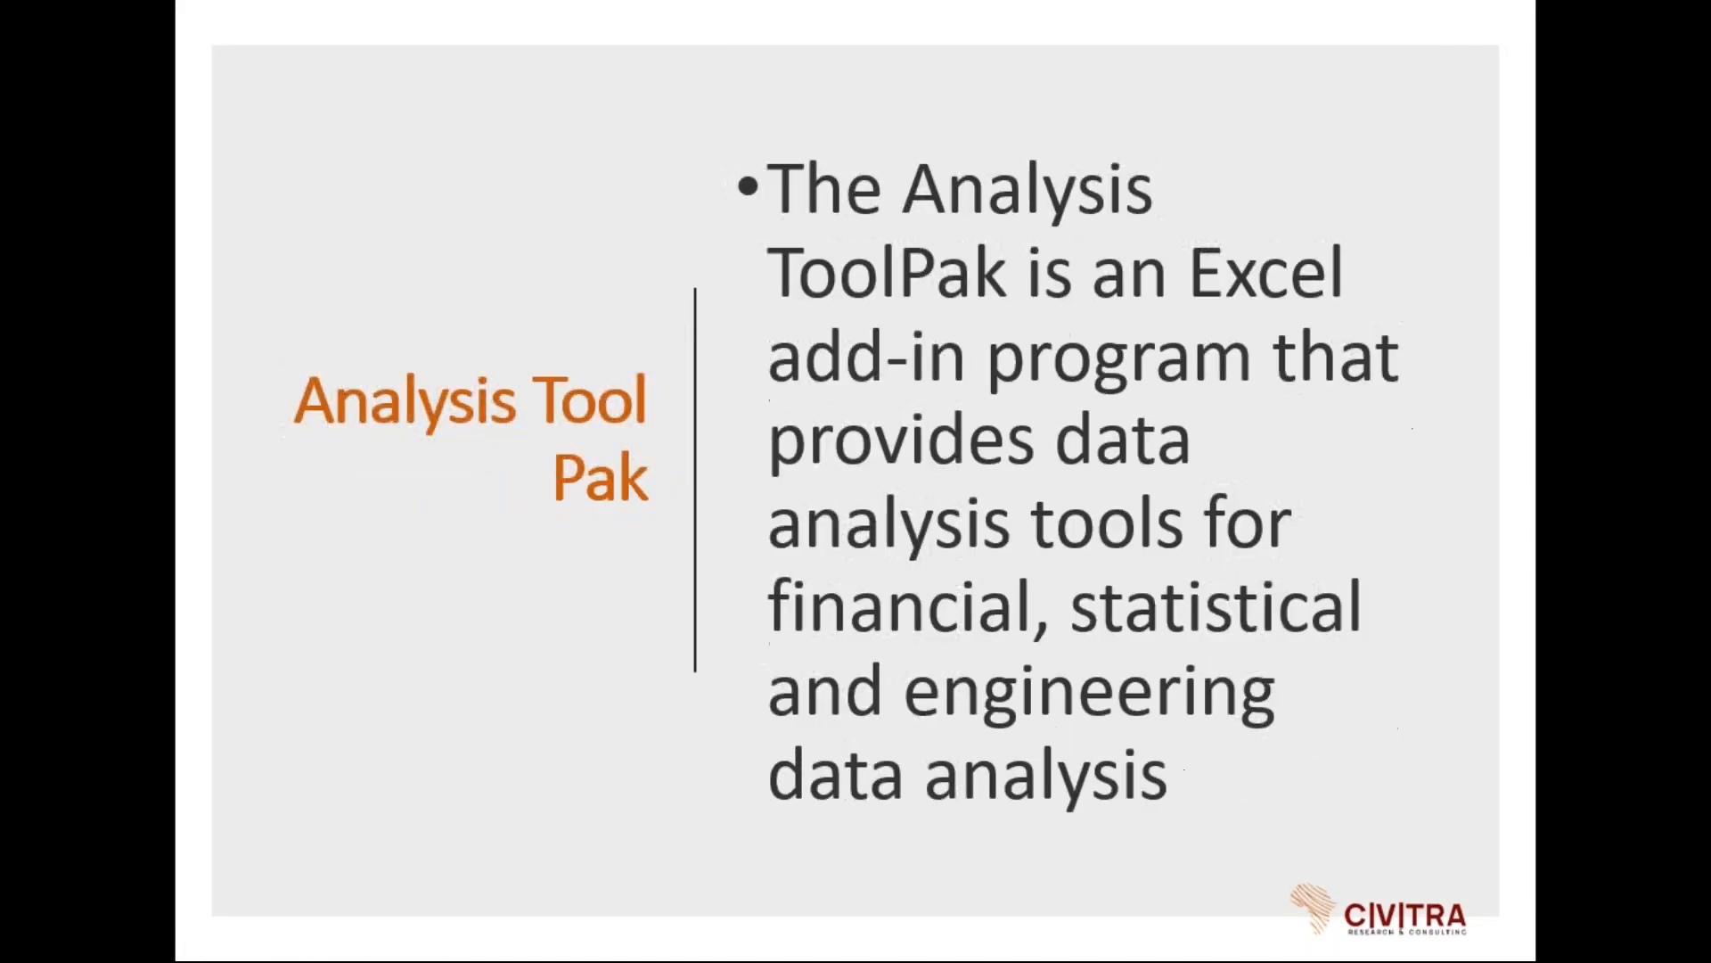
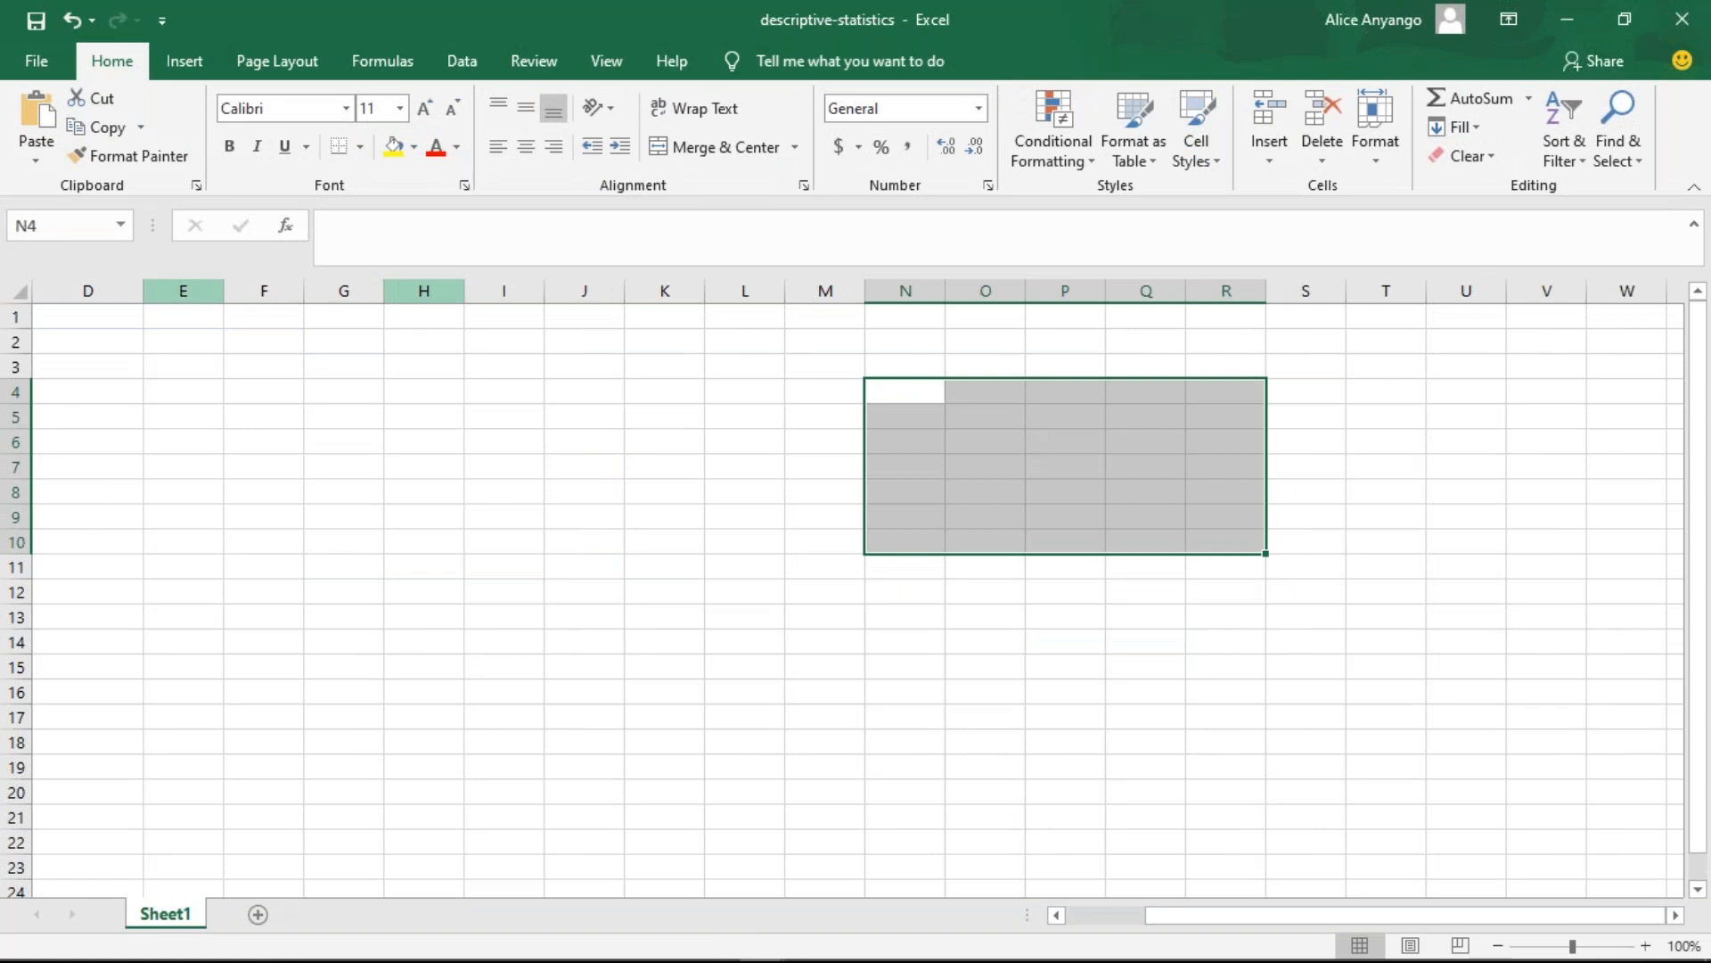
- Enter the values 45 and 67 in cells D3 and D4 of the descriptive-statistics workbook
left_click(272, 544)
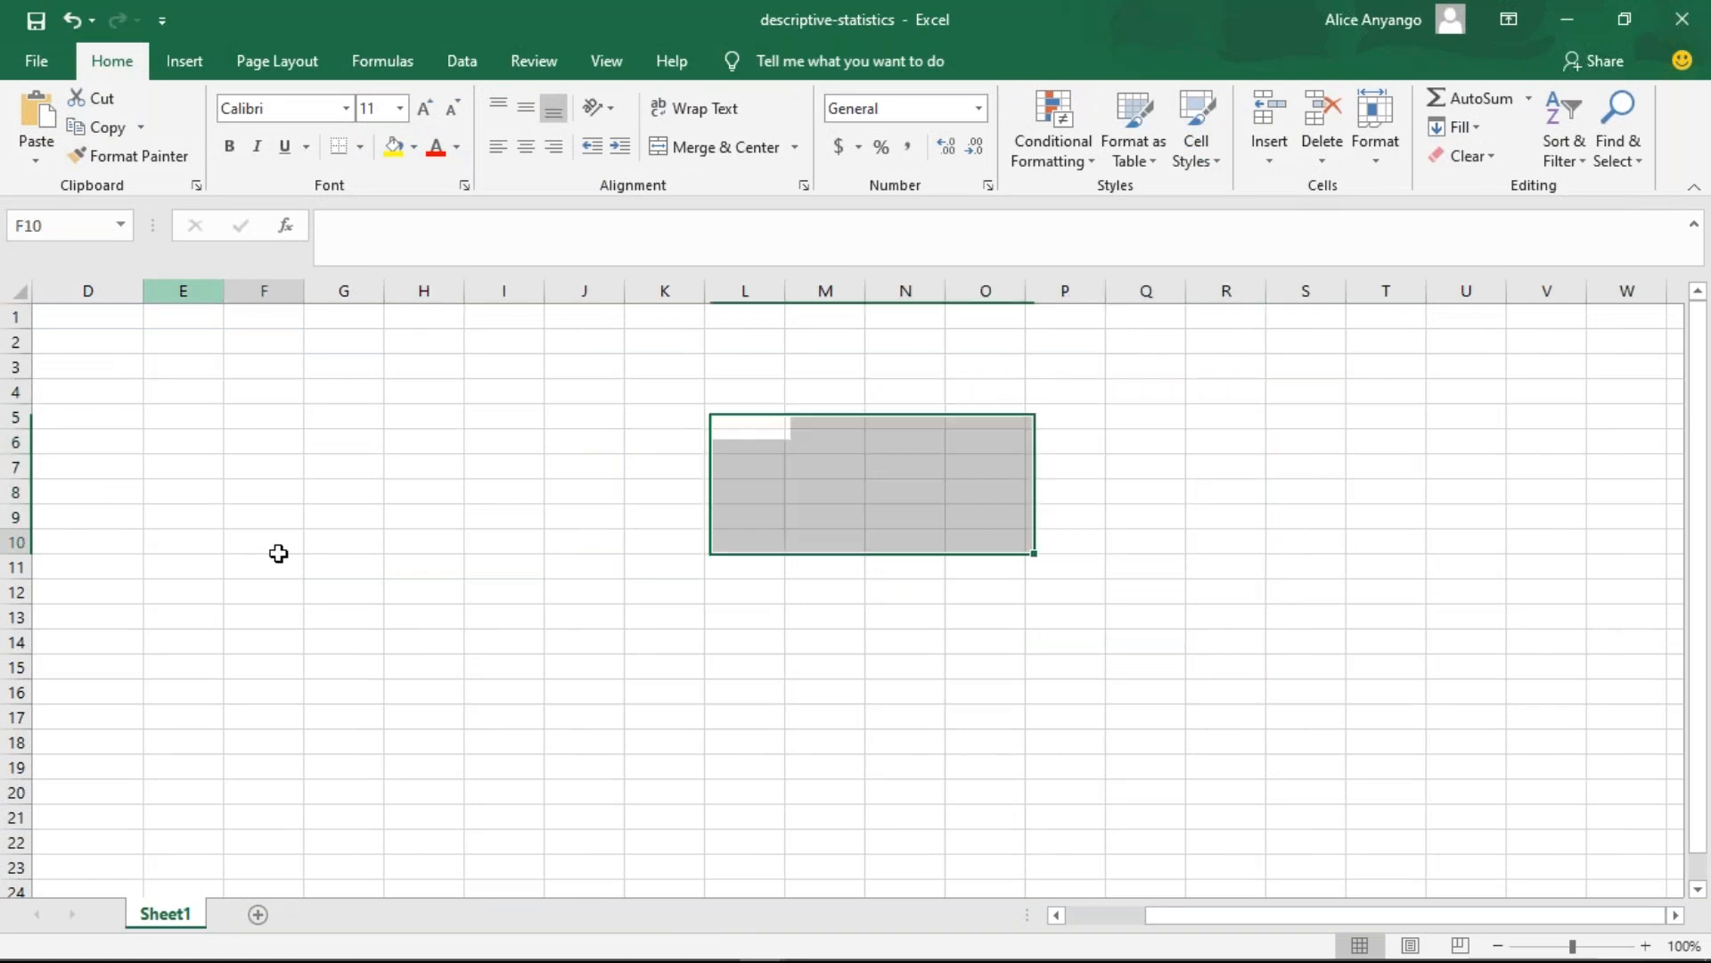
left_click(118, 388)
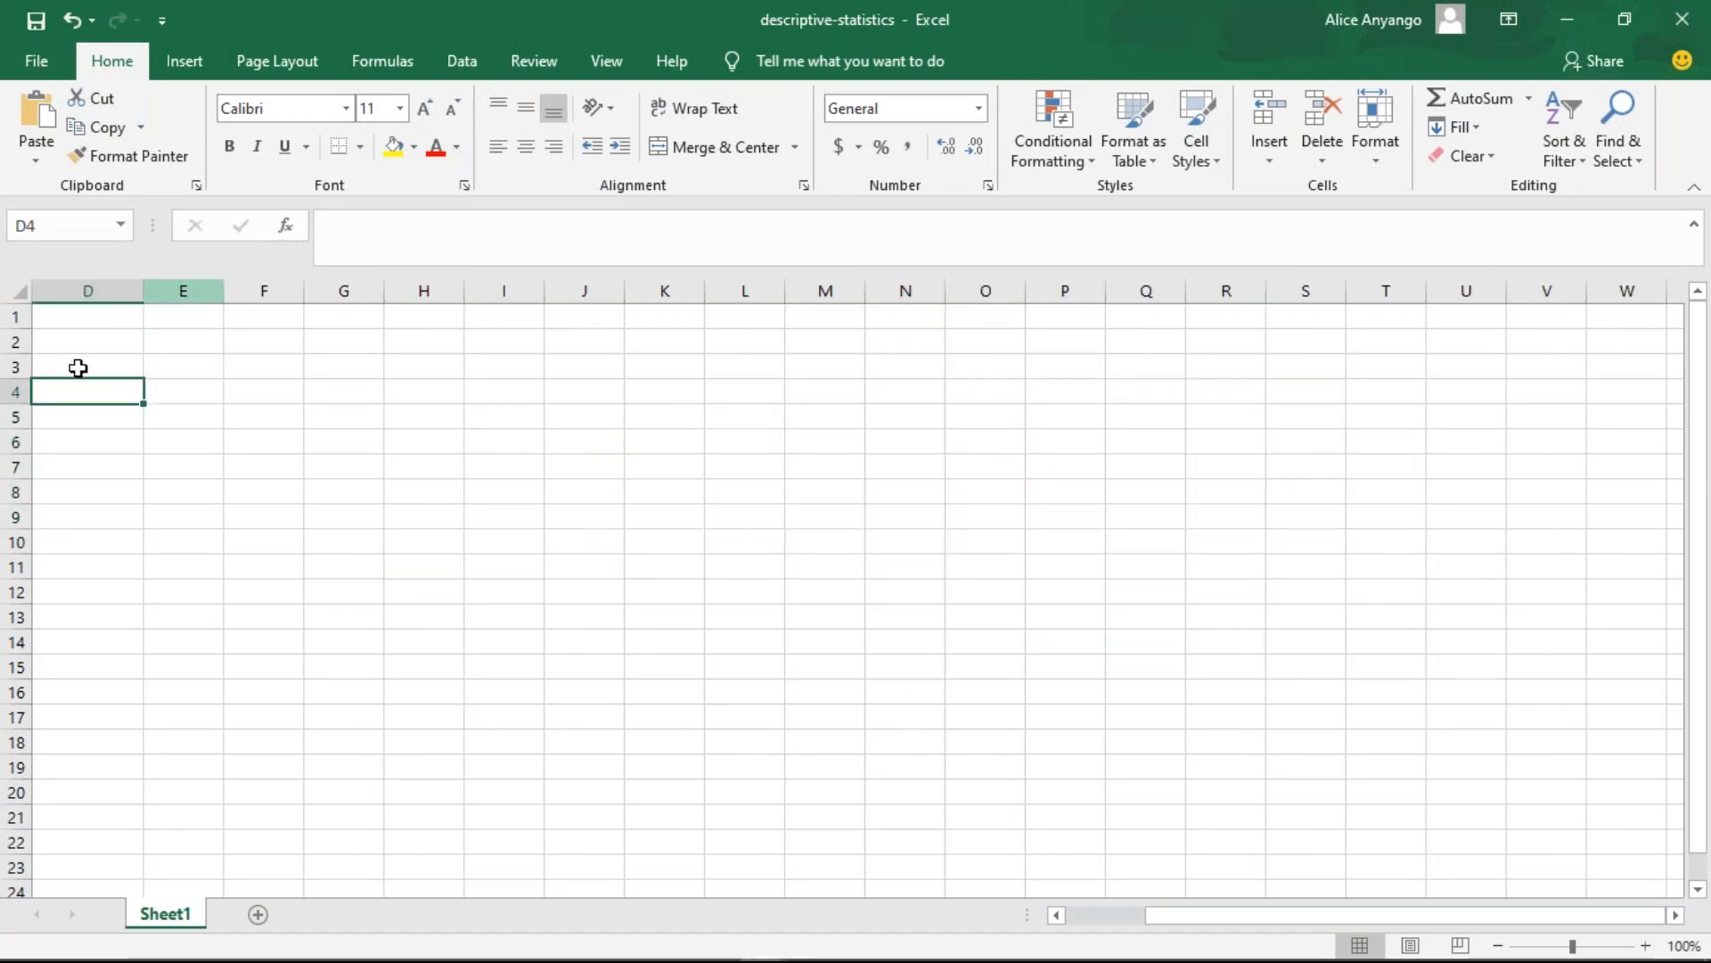
left_click(78, 369)
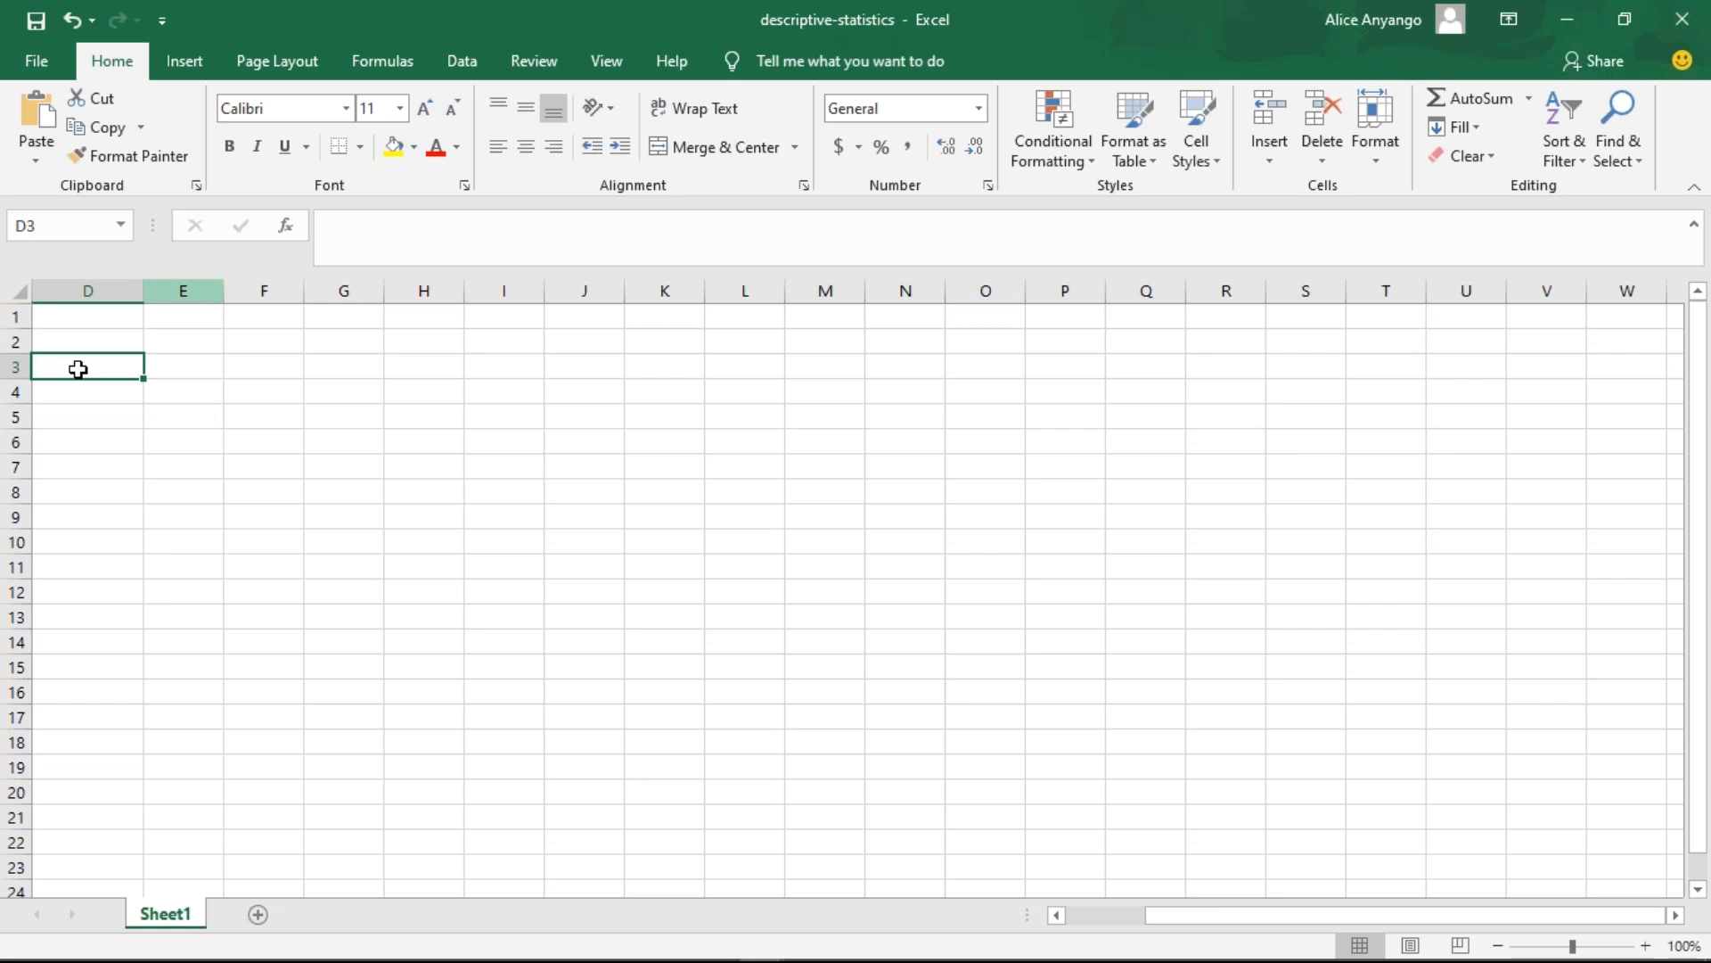
type("45")
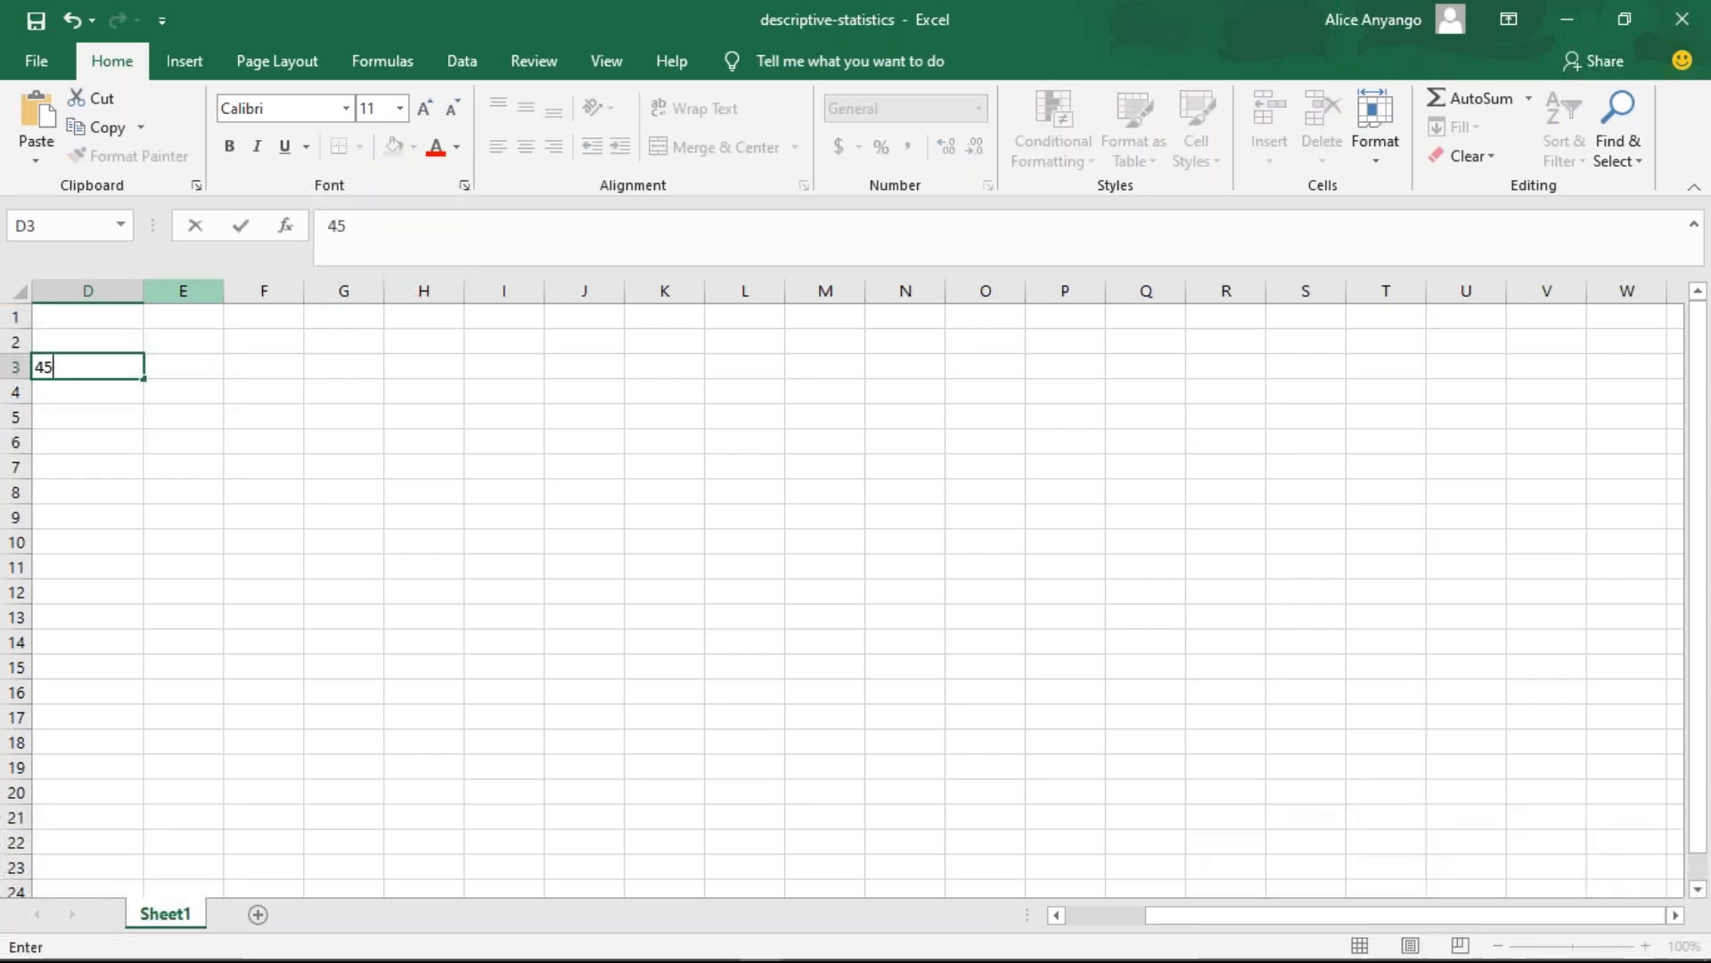
left_click(63, 396)
type("45")
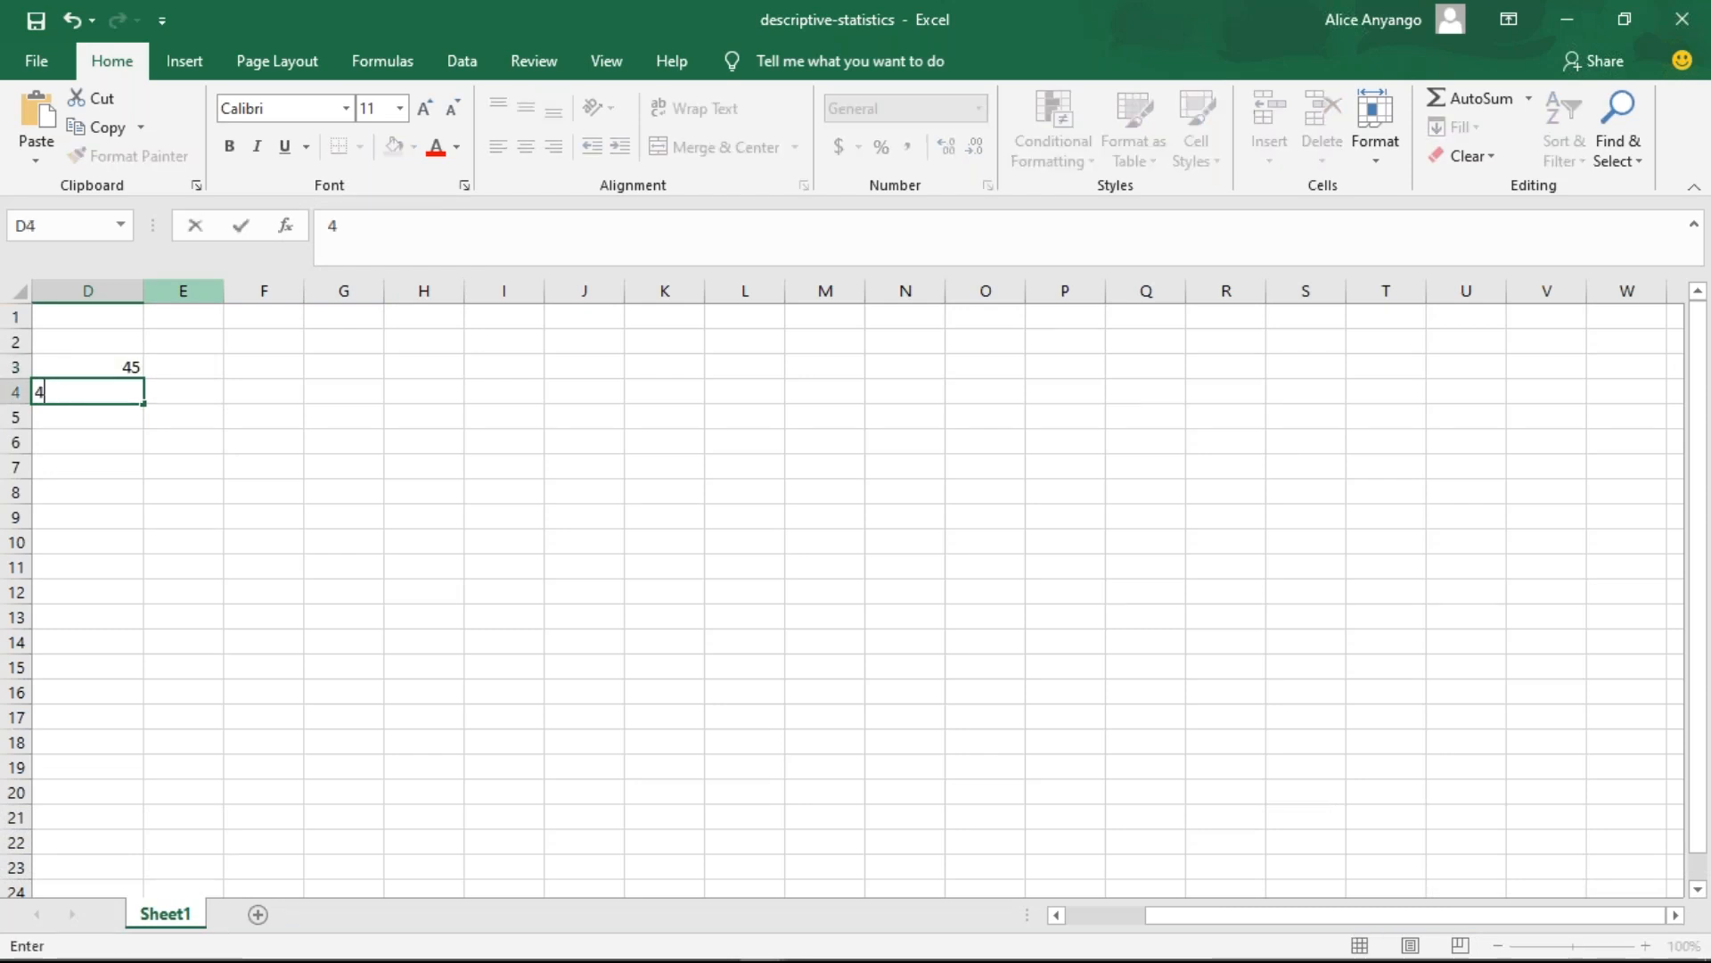
key("BackSpace")
key("BackSpace")
type("67")
- Enter the values 78, 90, 35 and 94 in cells D5 to D8
left_click(79, 419)
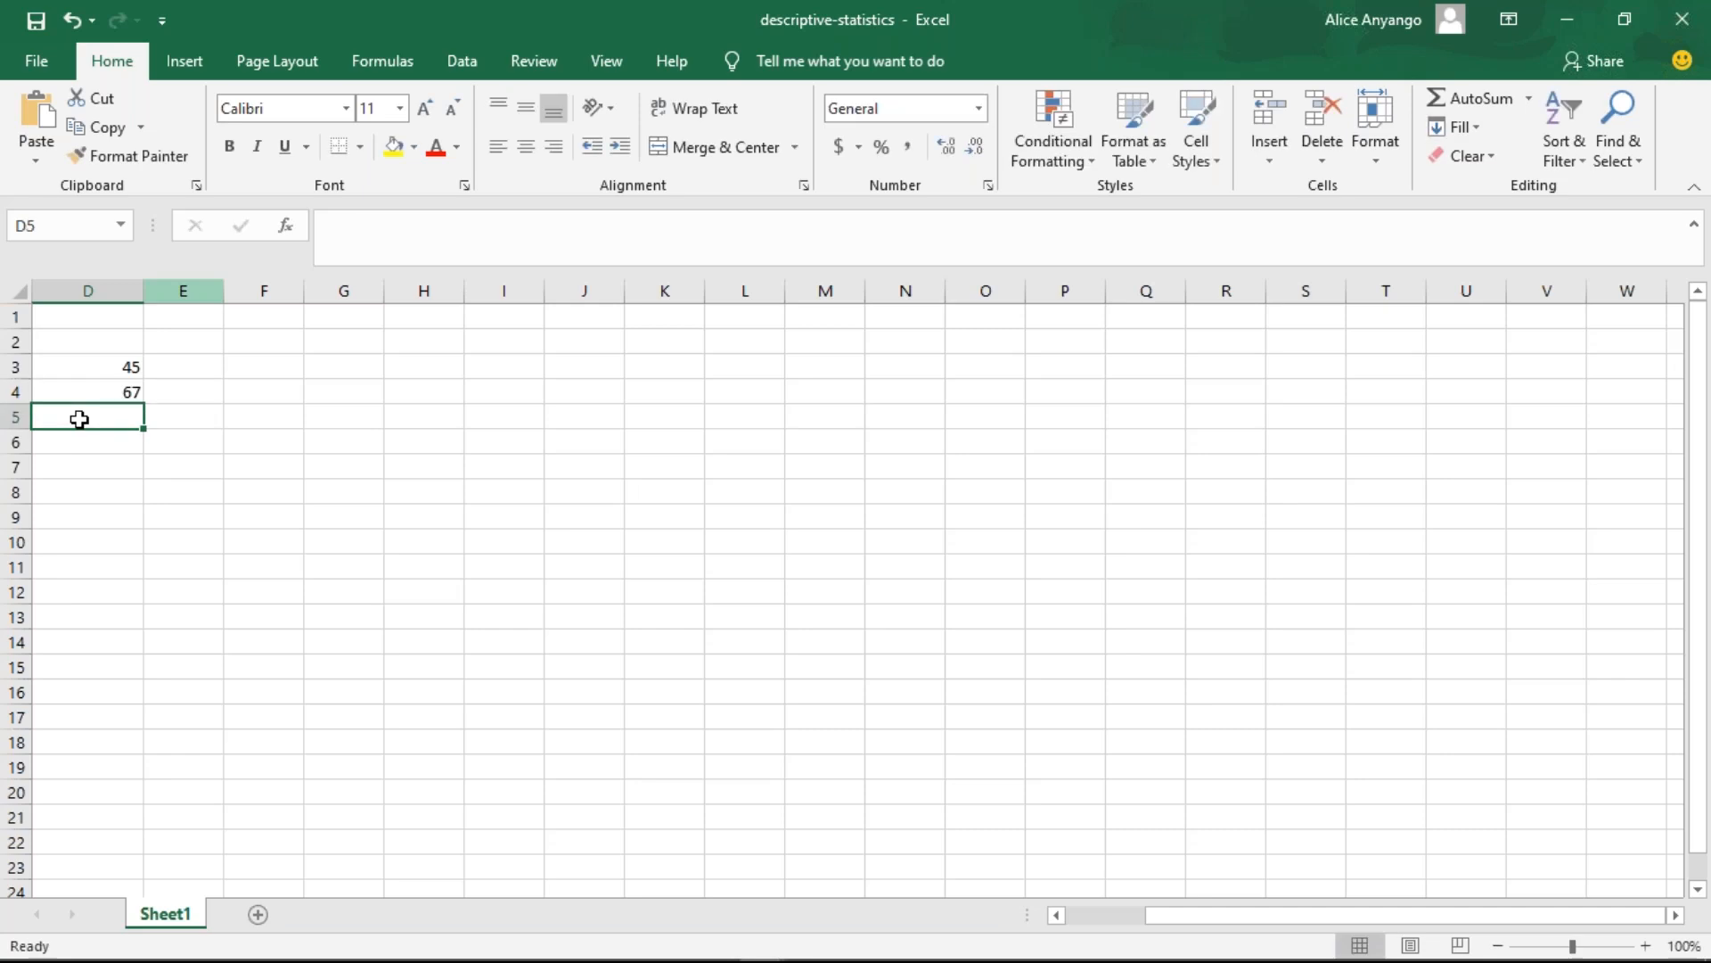
type("78")
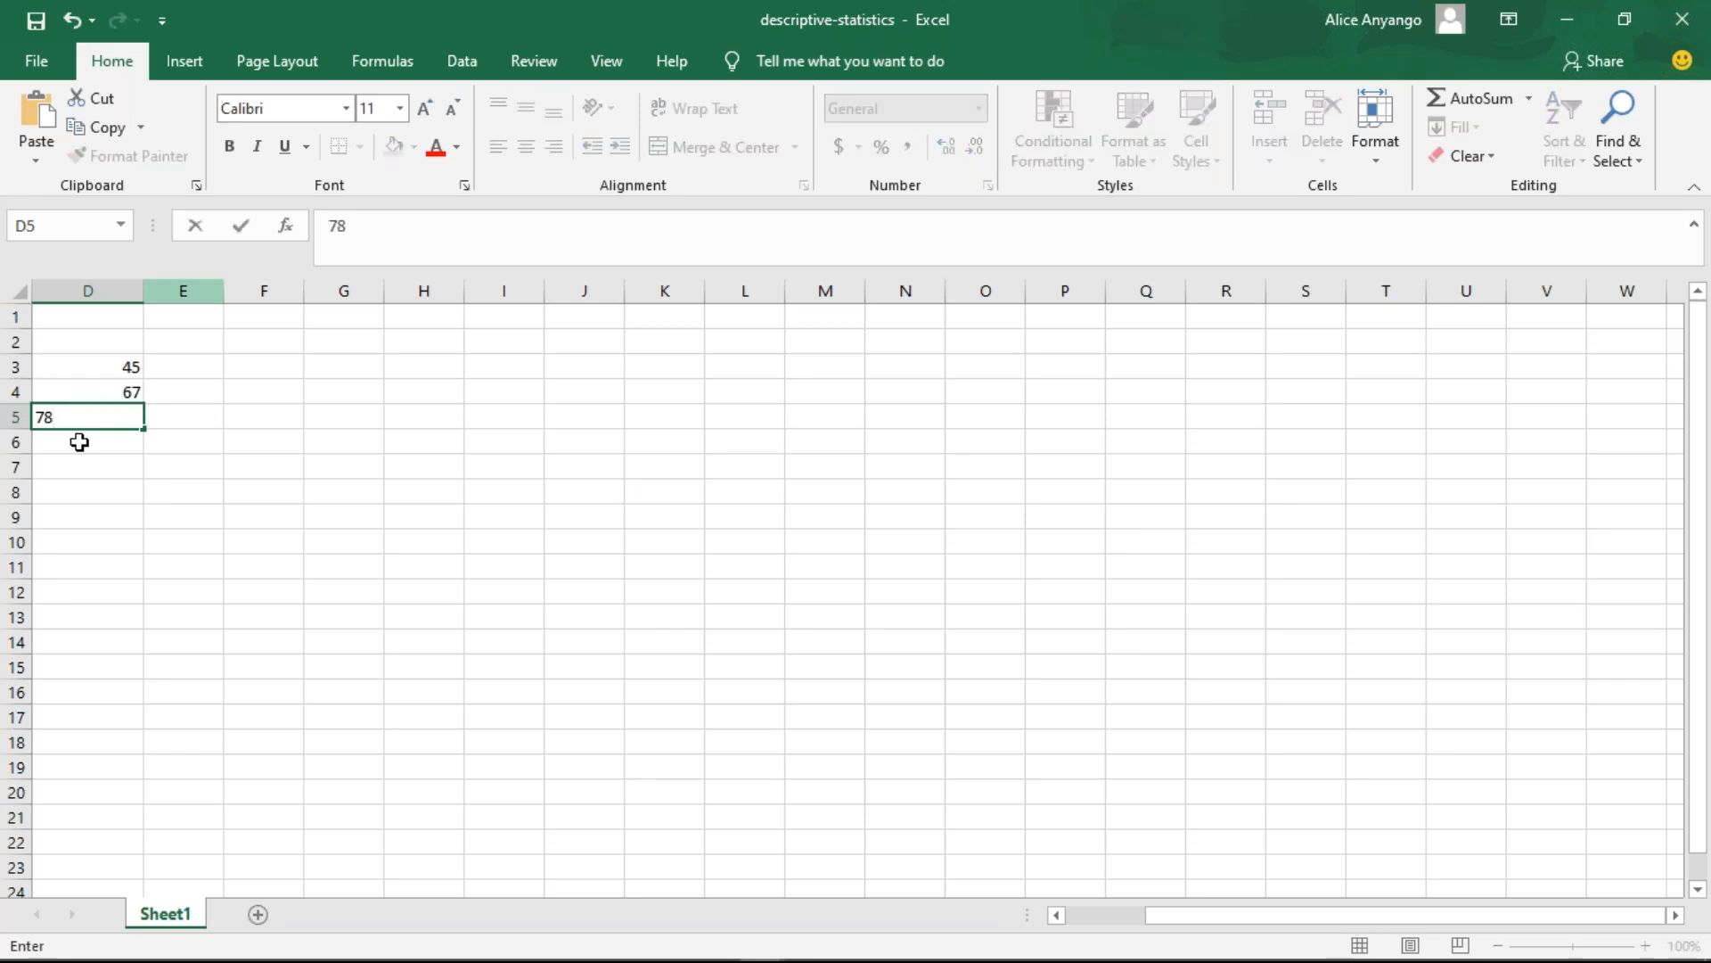
left_click(78, 441)
type("90")
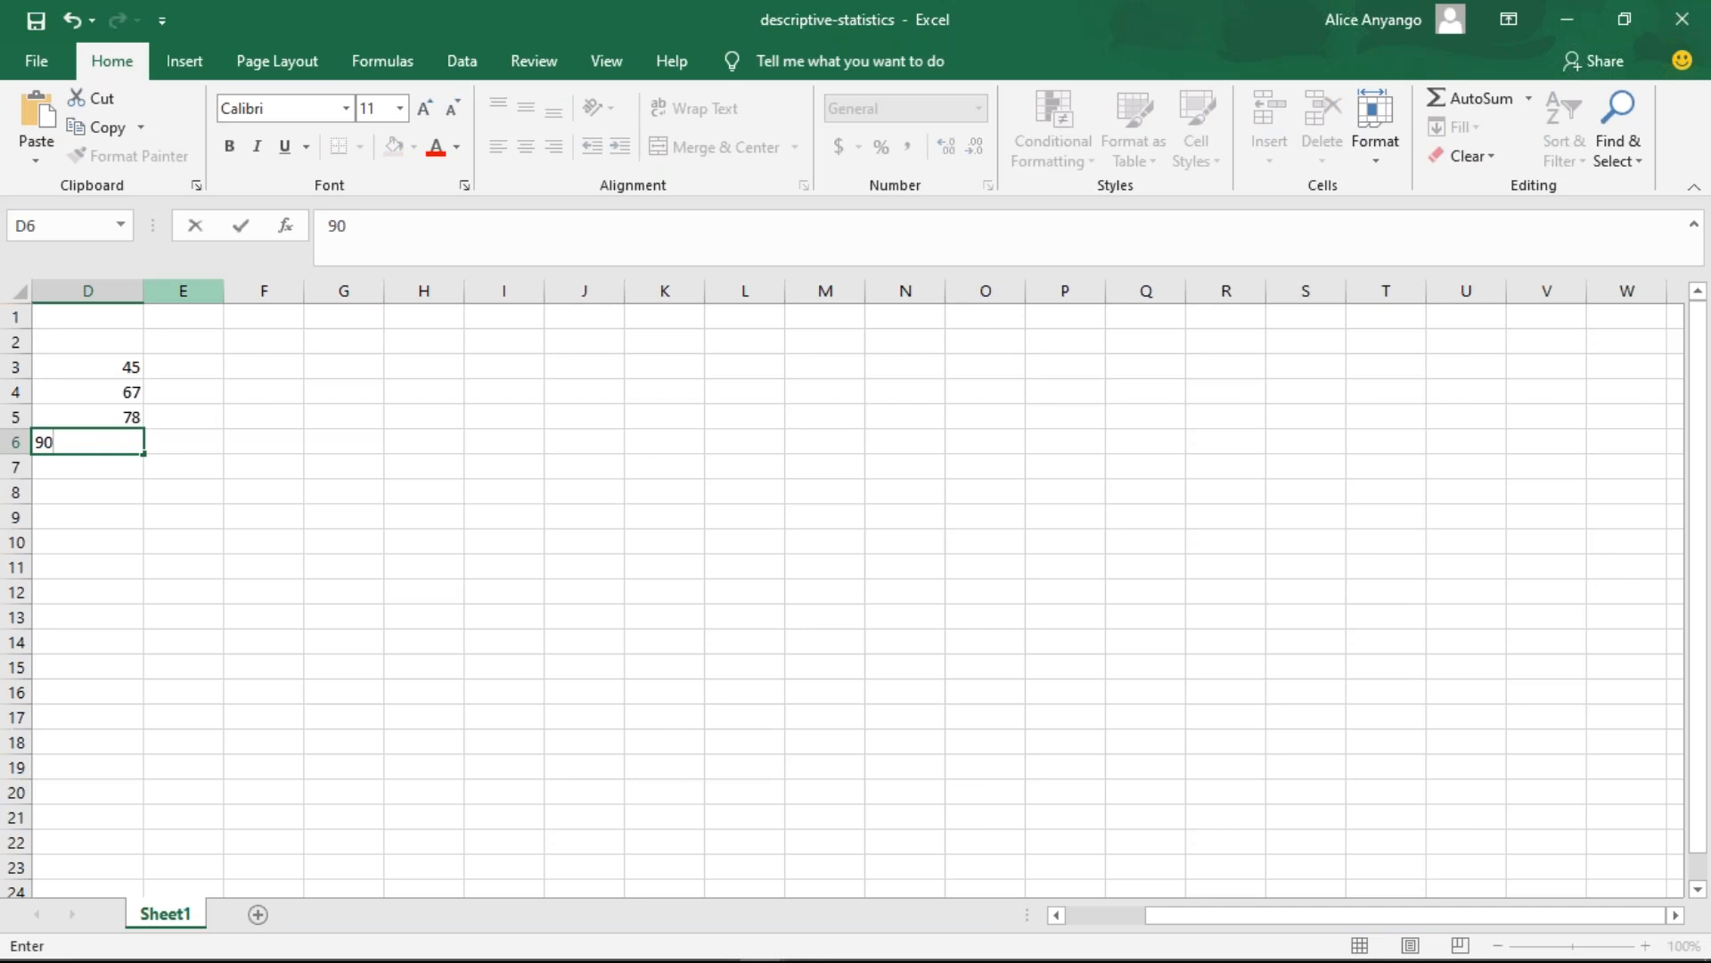
left_click(94, 467)
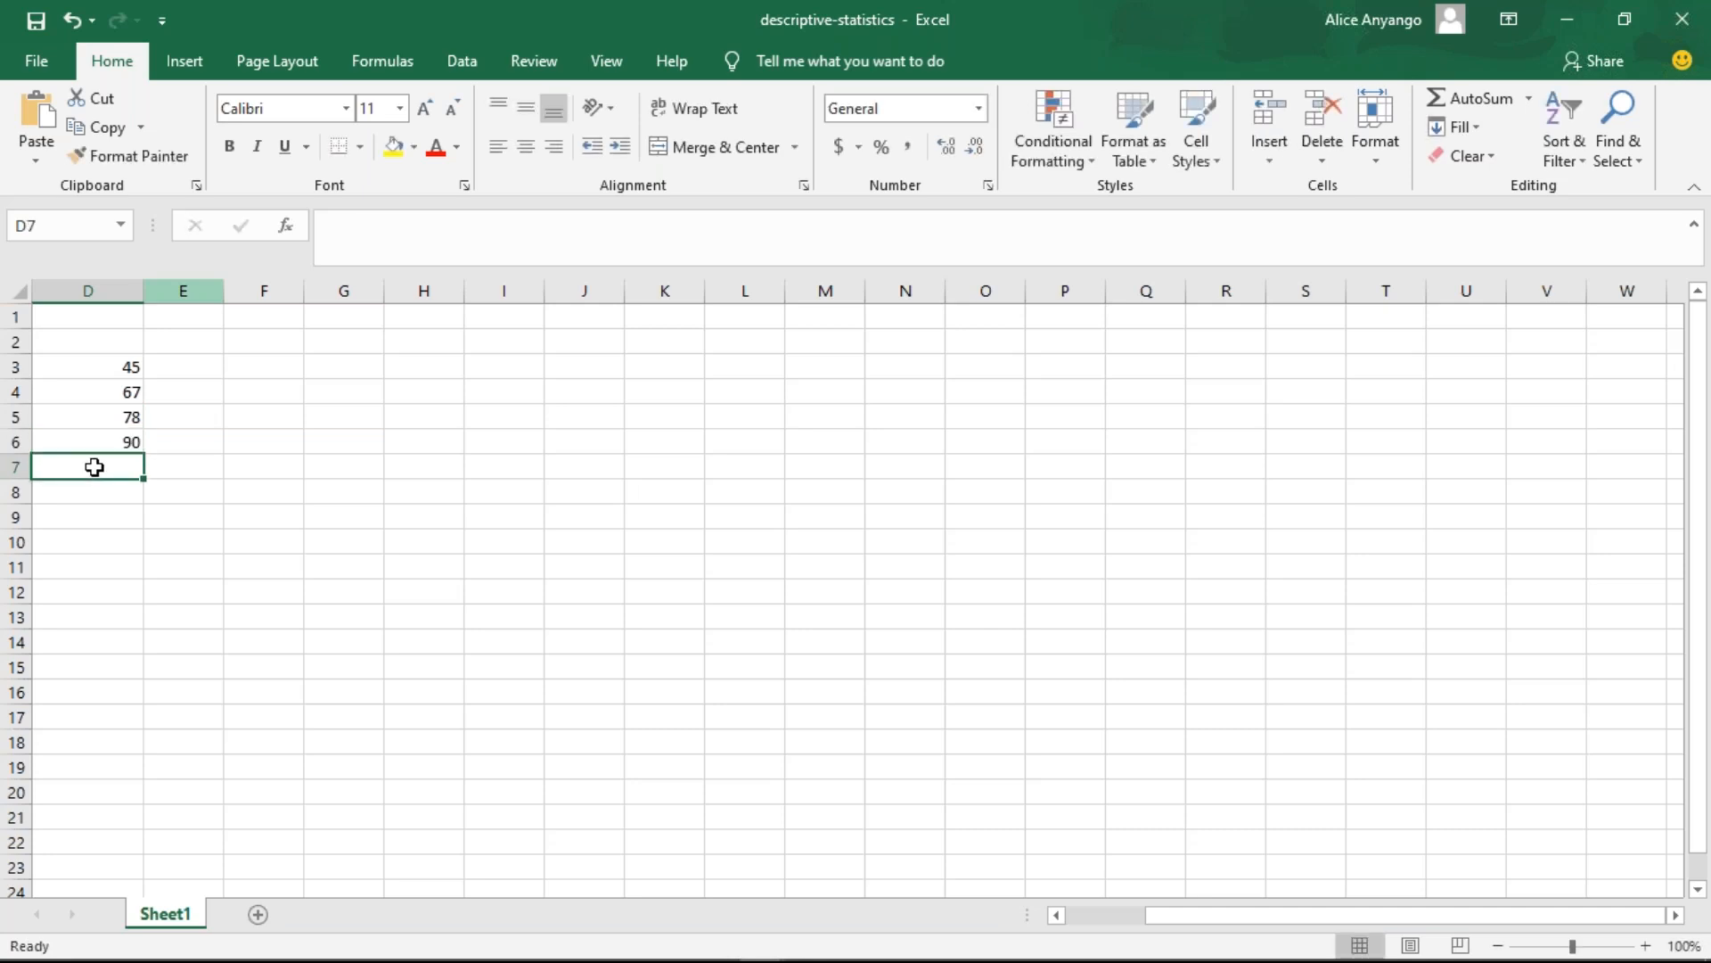
type("35")
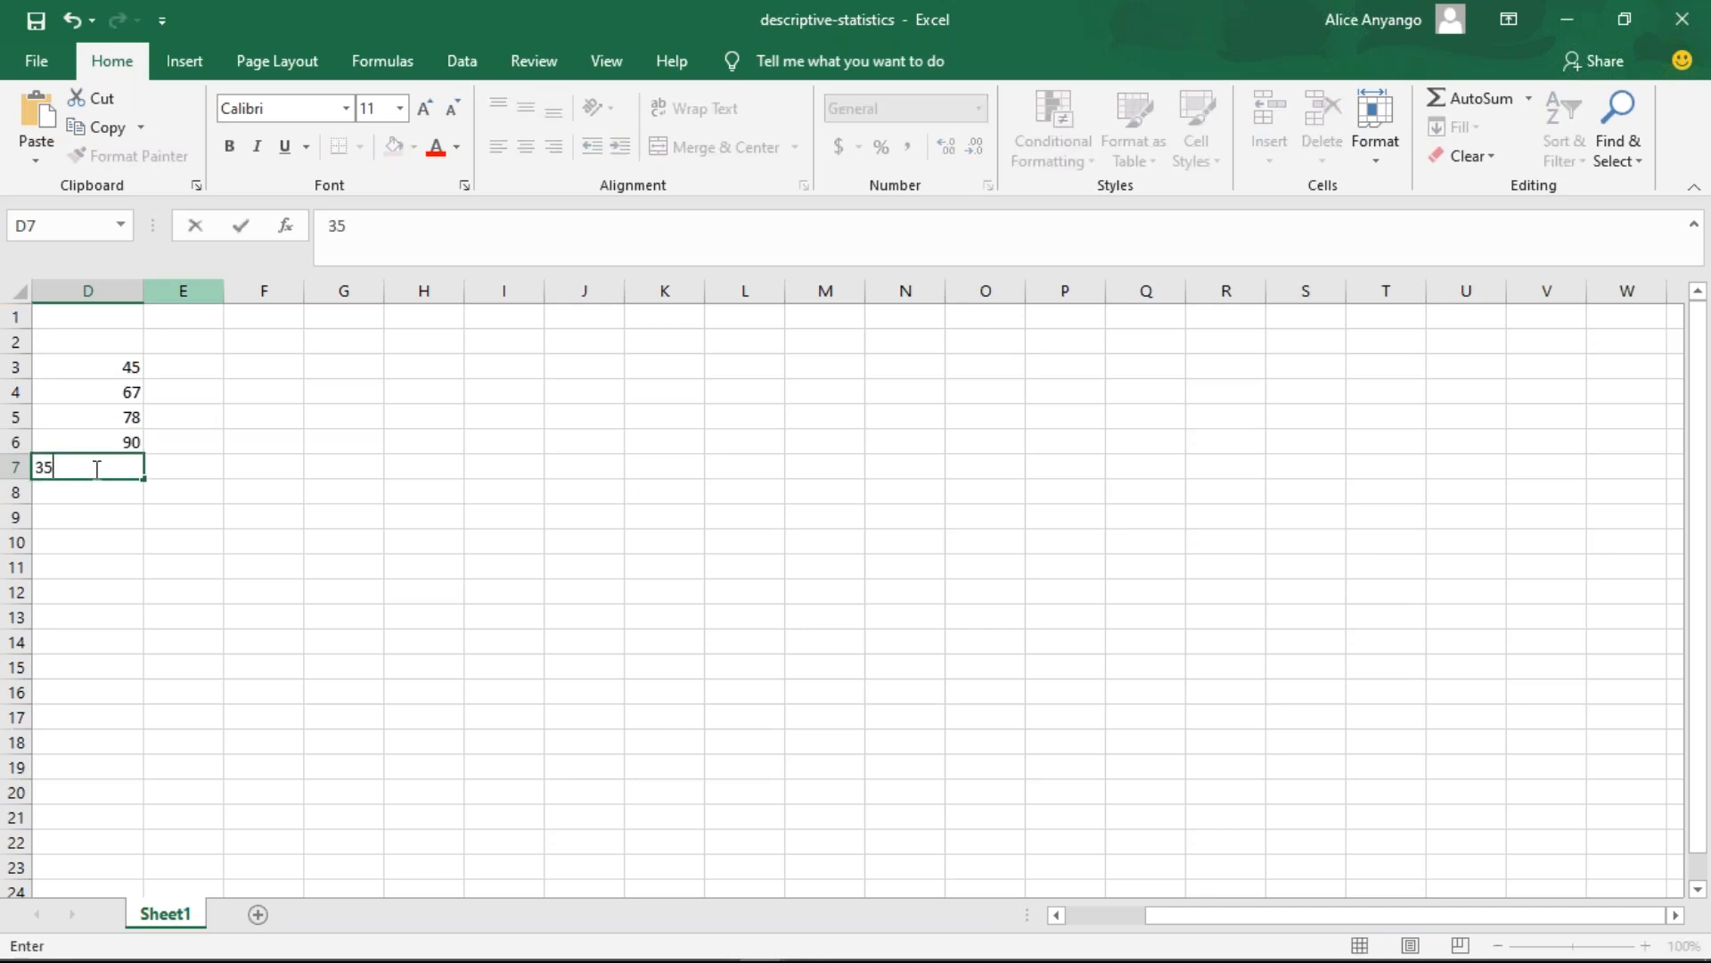
left_click(101, 489)
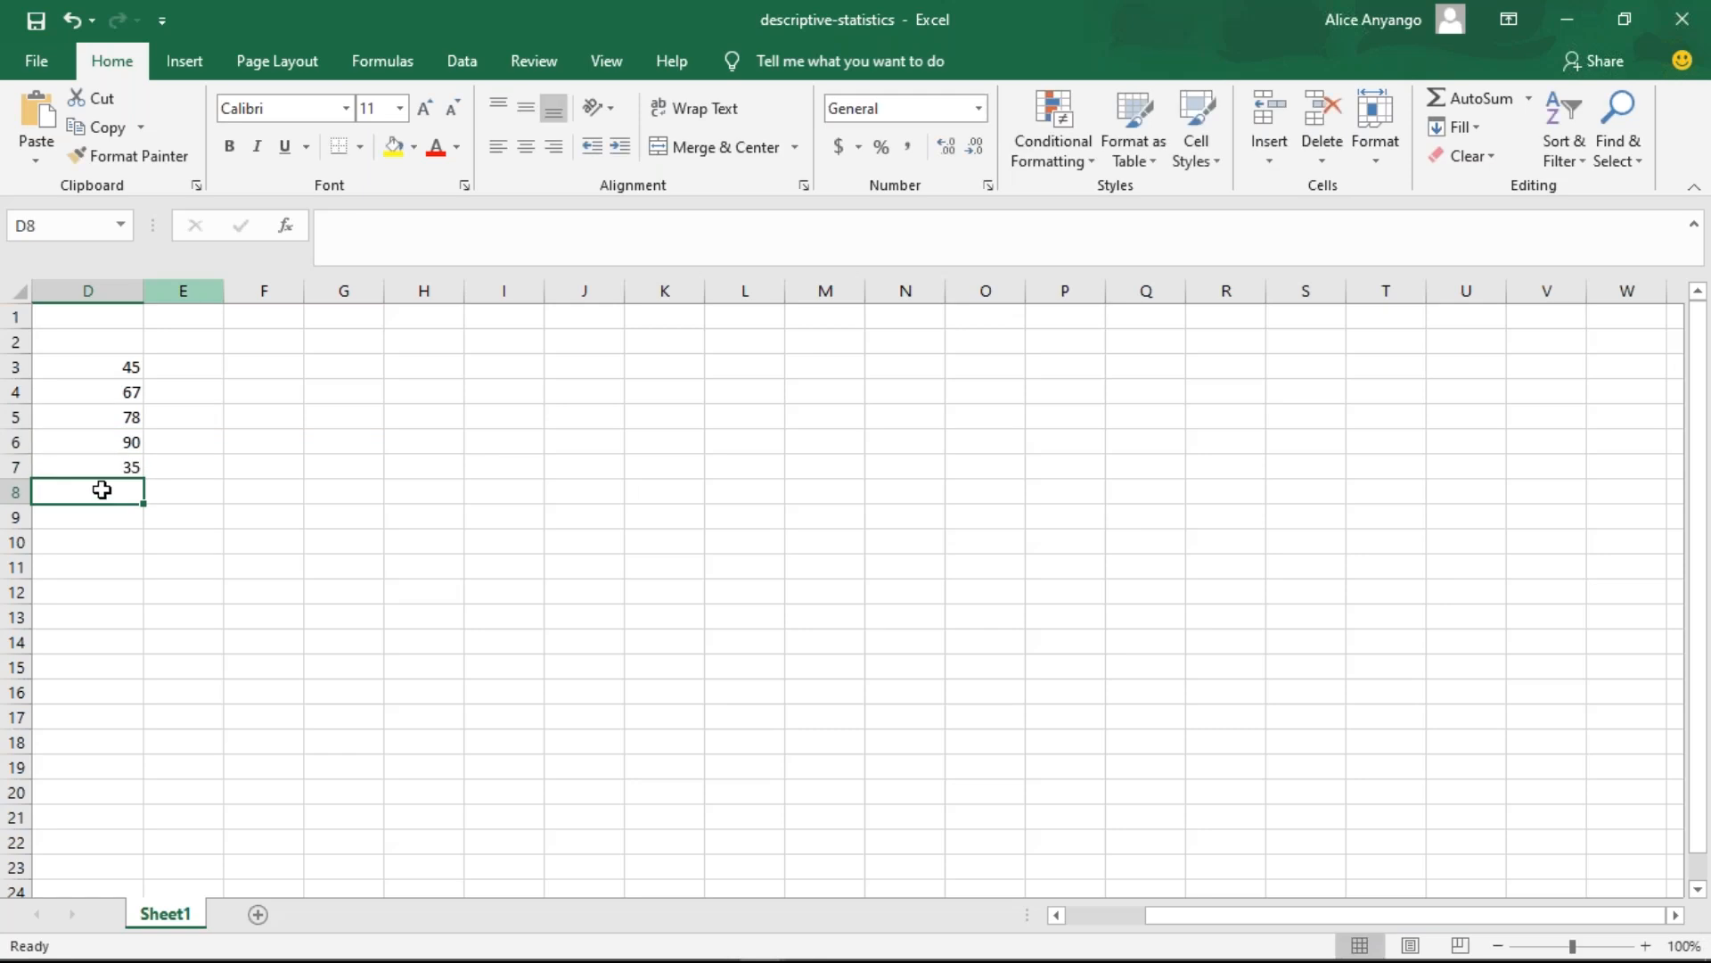
type("78")
key("BackSpace")
key("BackSpace")
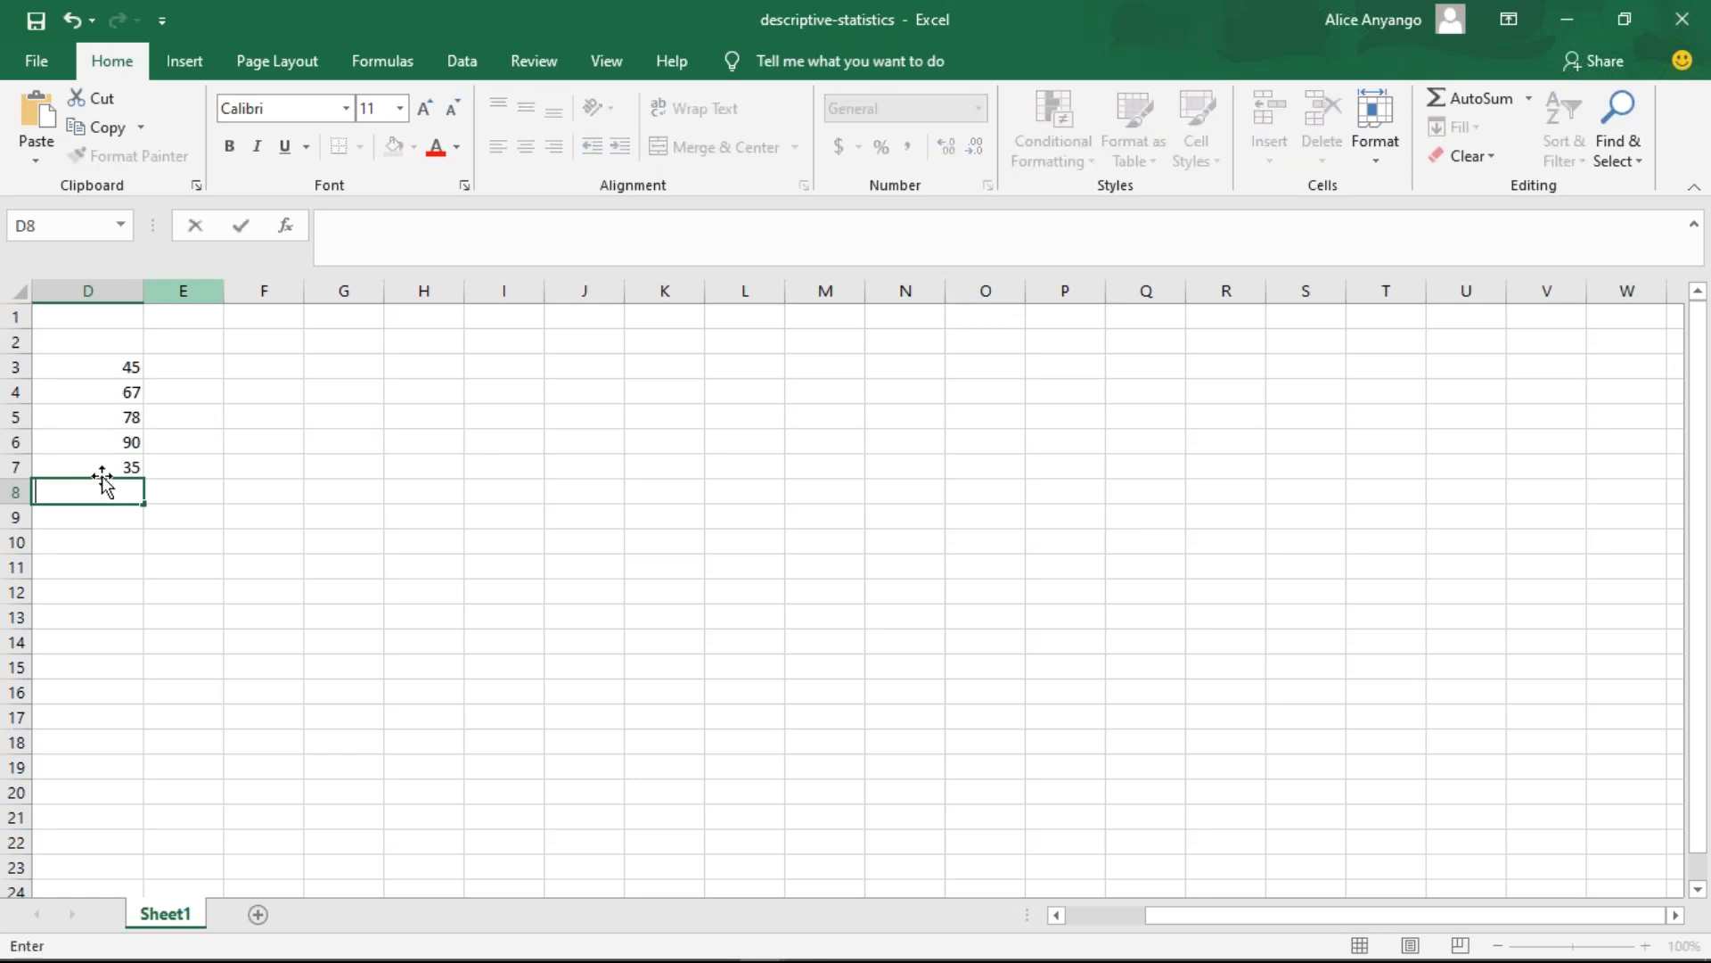
type("94")
key("Return")
- Complete the number column by entering 123, 100 and 57 in cells D9 to D11
type("123")
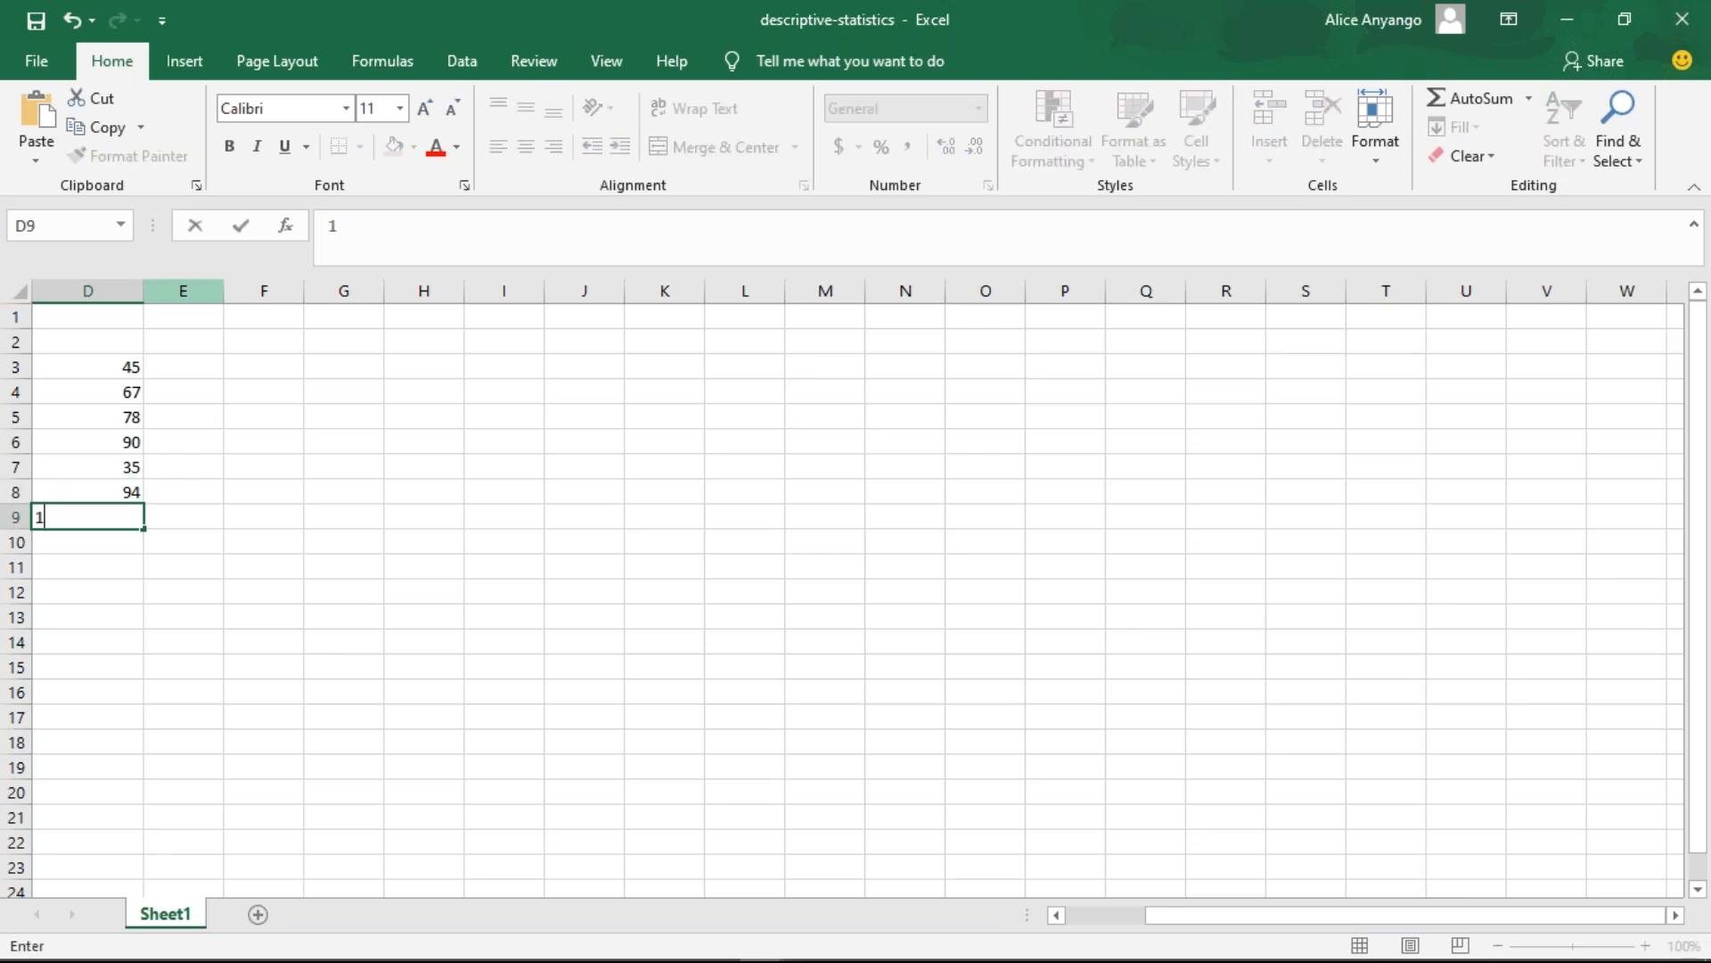
left_click(98, 534)
type("100")
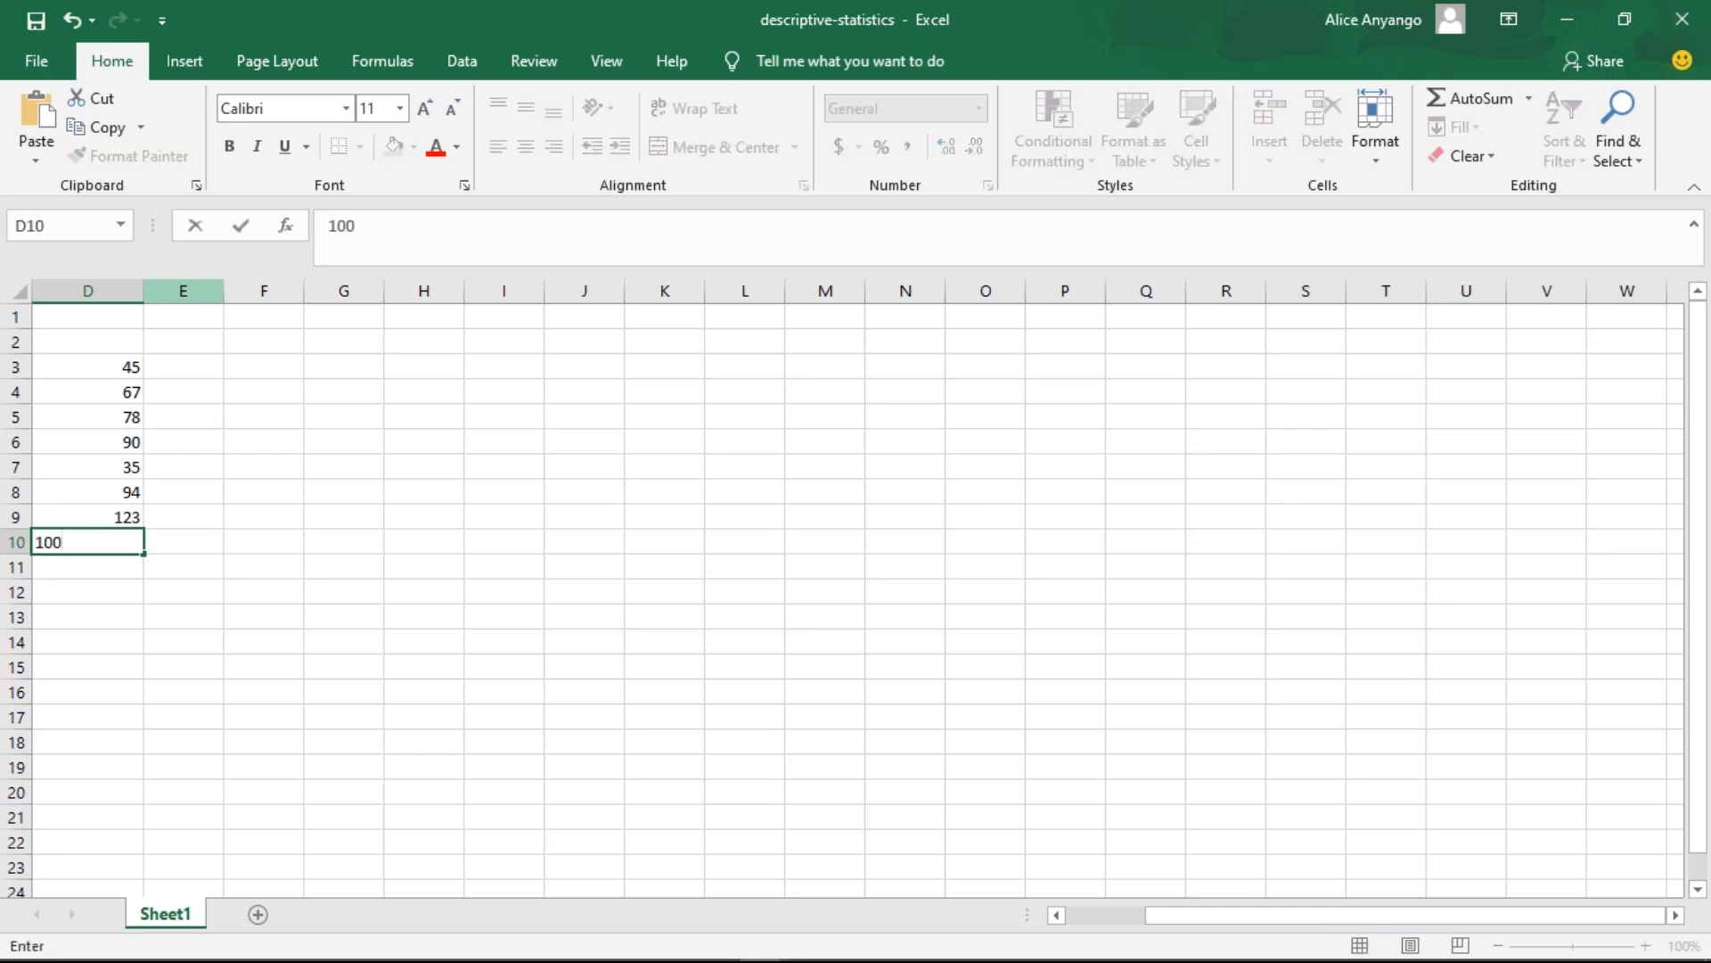
key("Return")
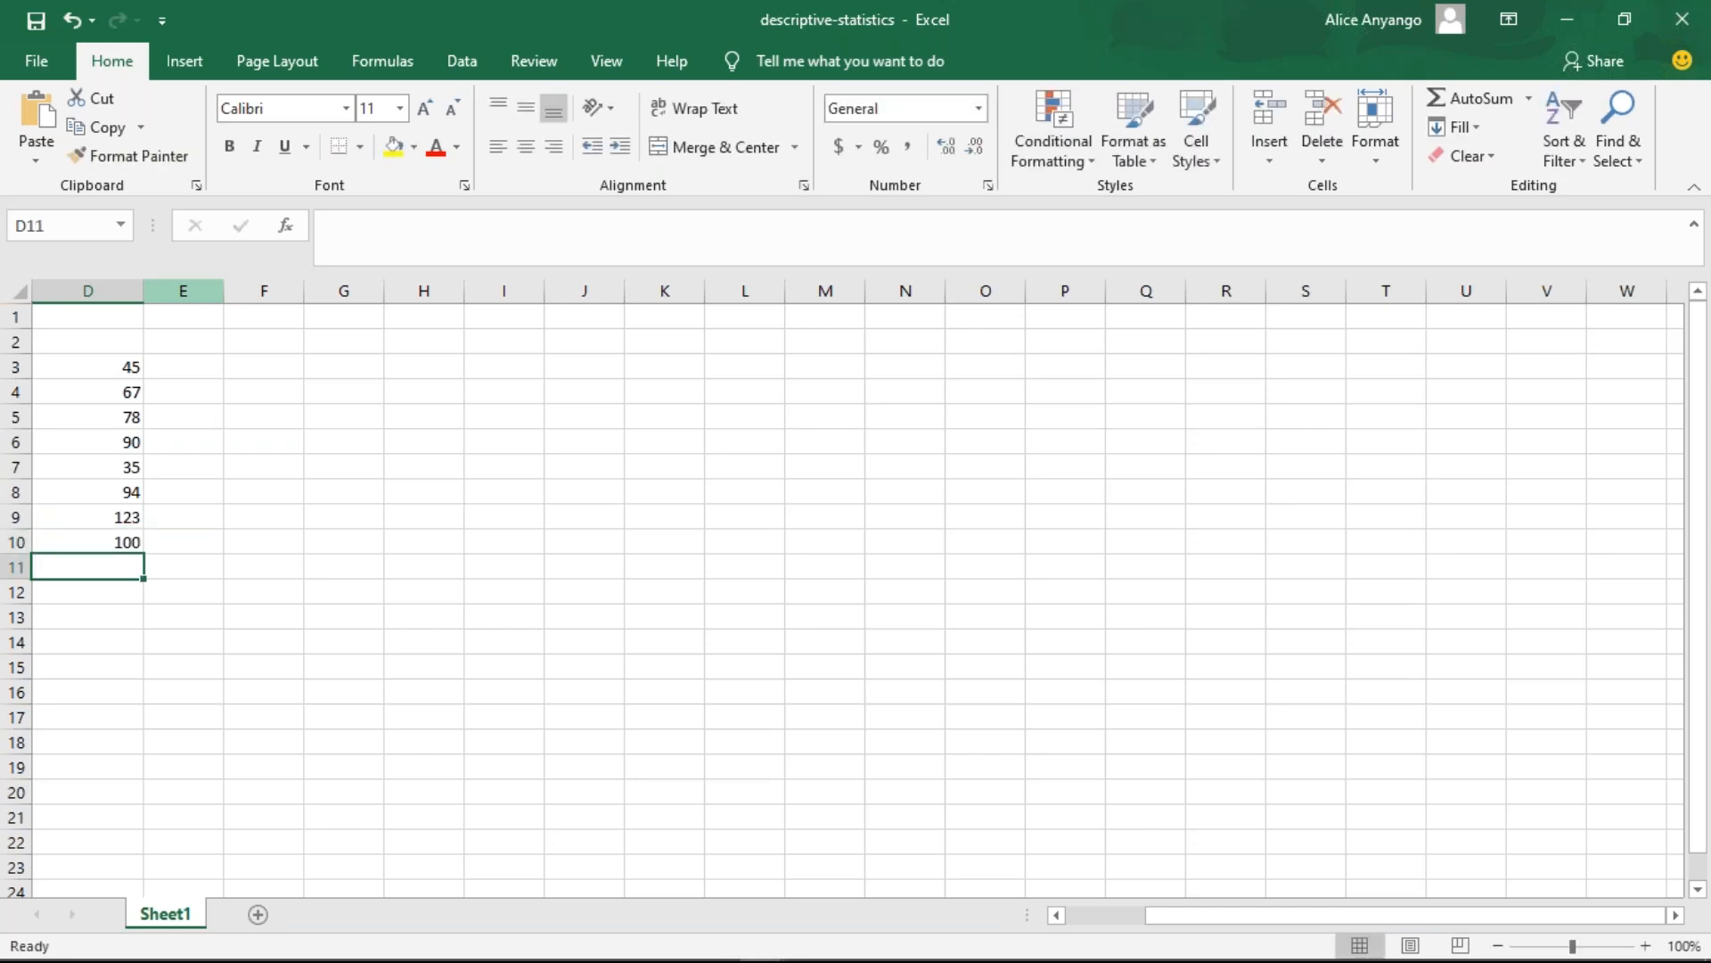
type("5")
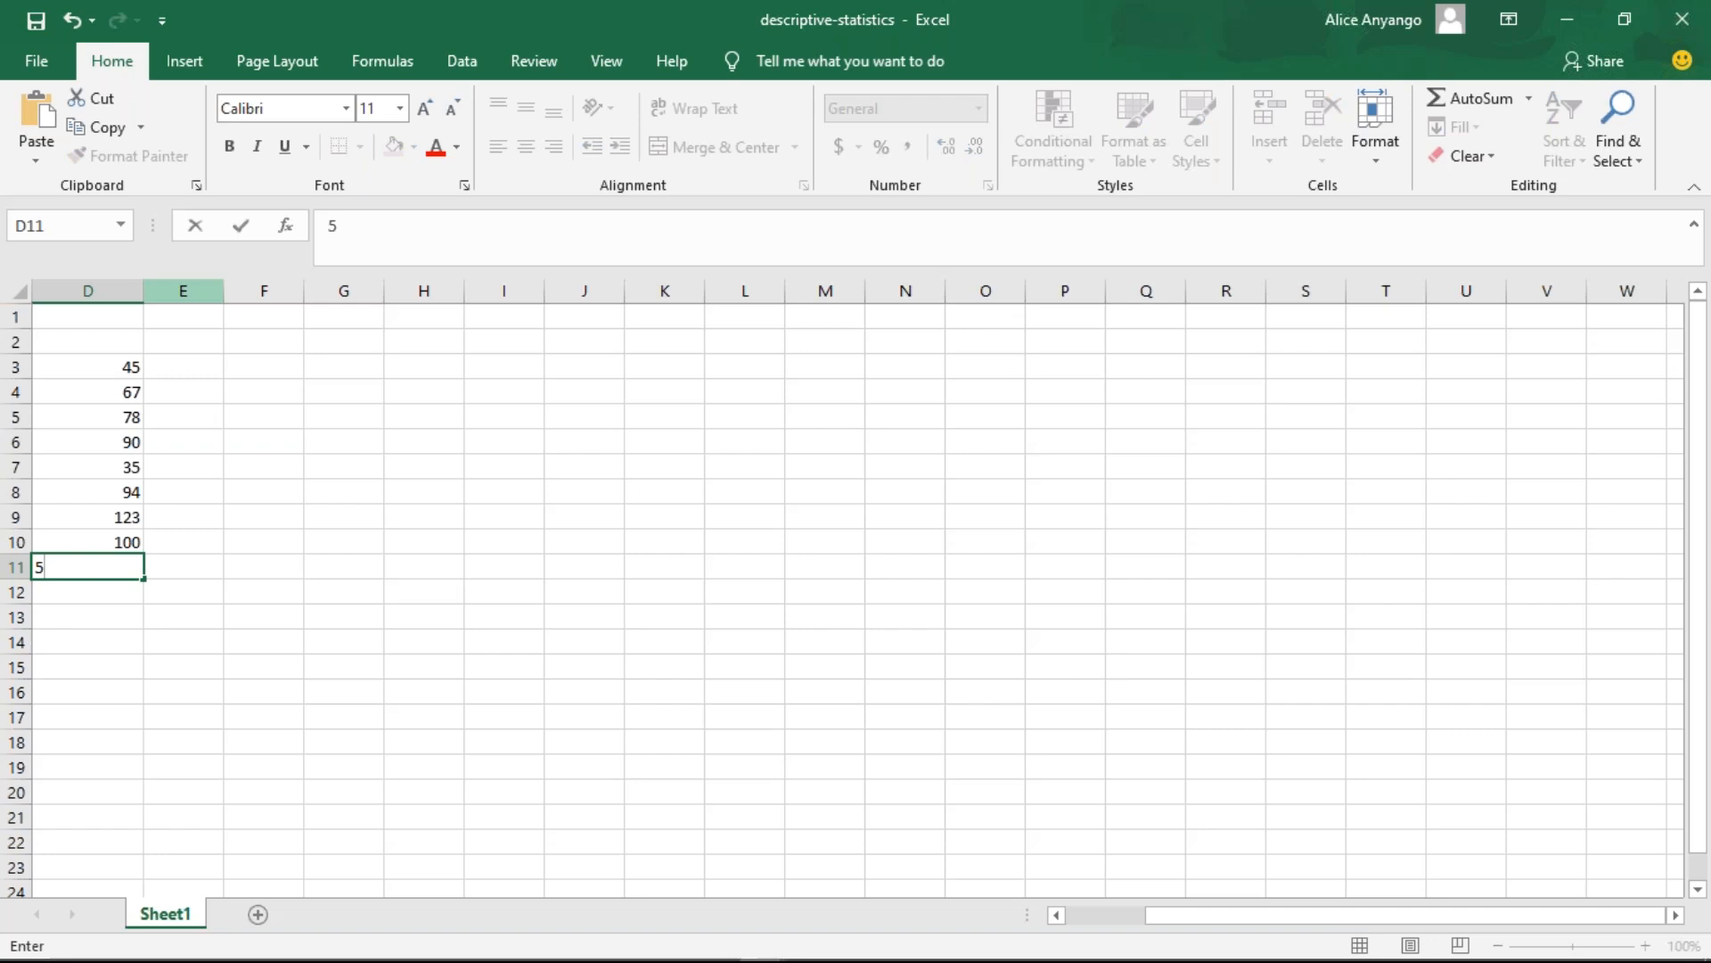
type("7")
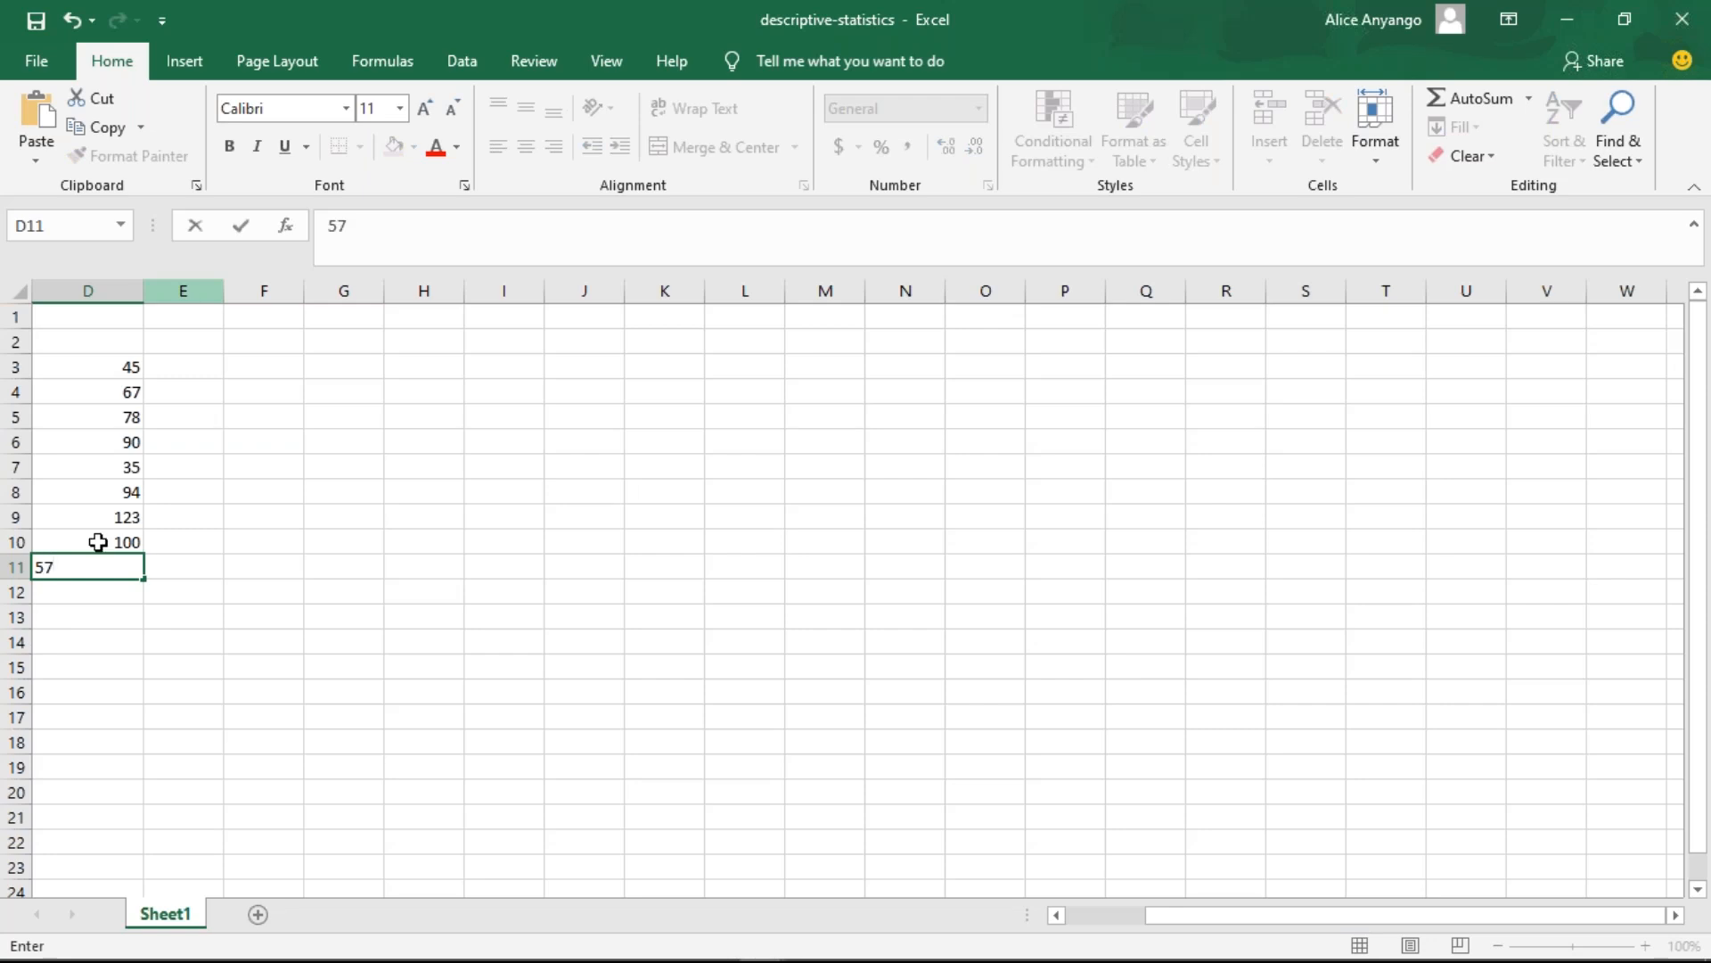
left_click(103, 595)
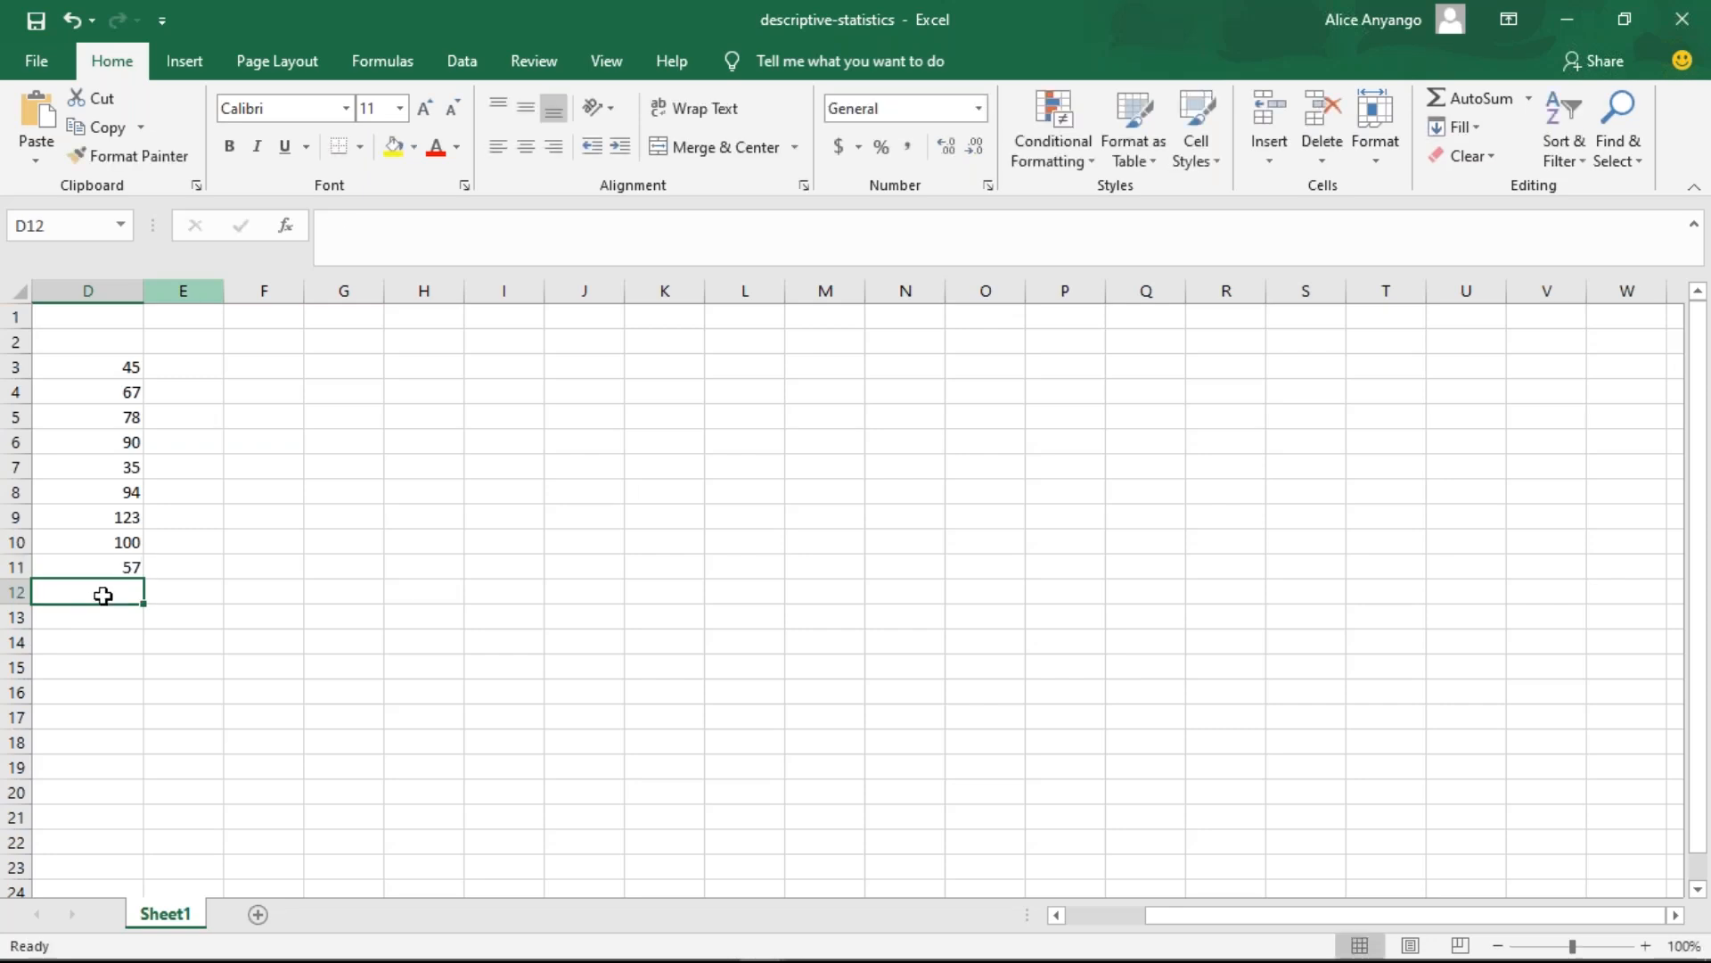
- Add the heading "Scores" in cell D2 above the column of numbers
left_click(87, 346)
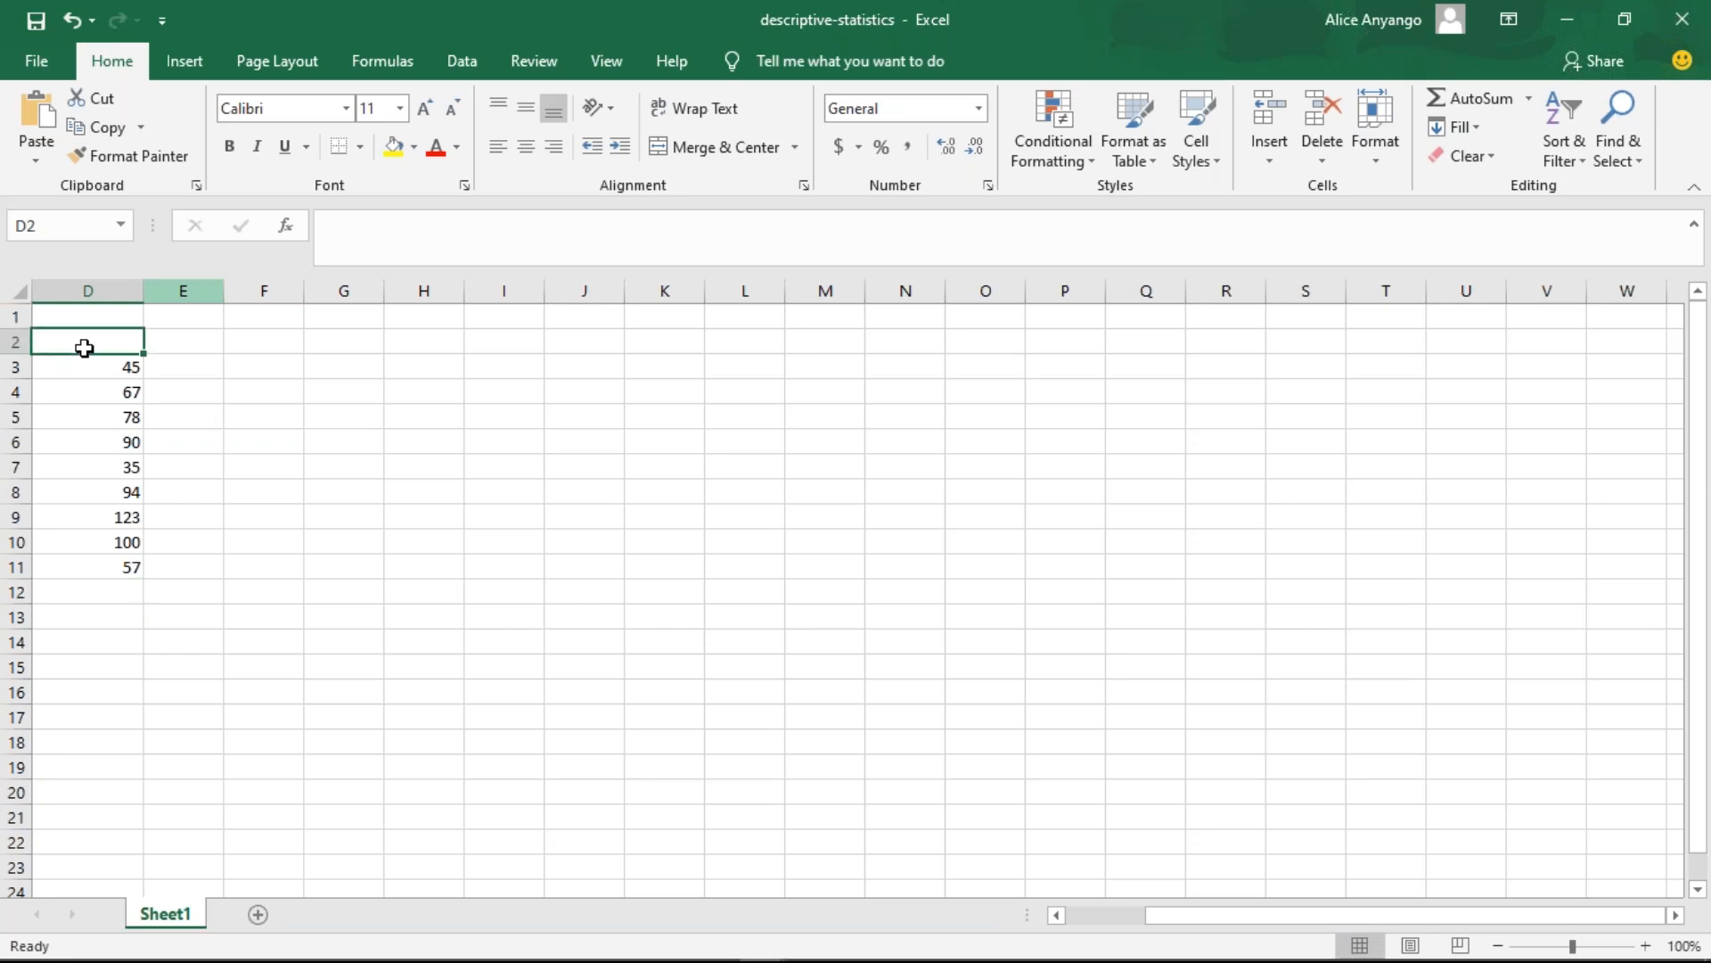
type("Scores")
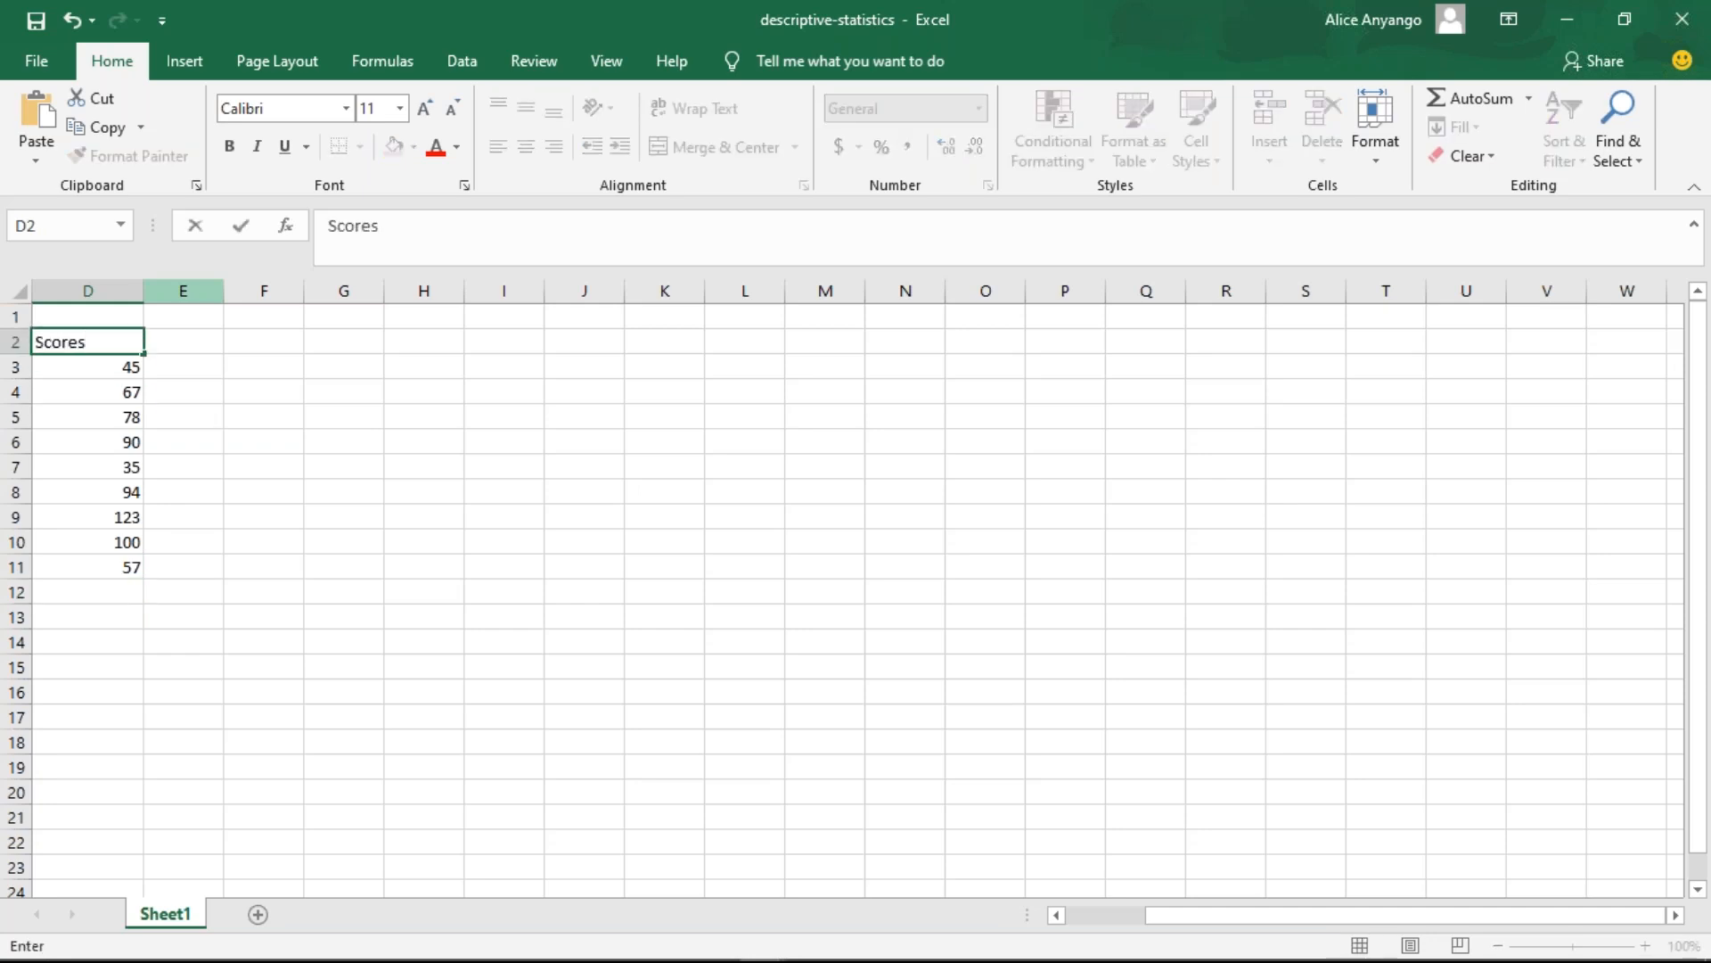
left_click(211, 594)
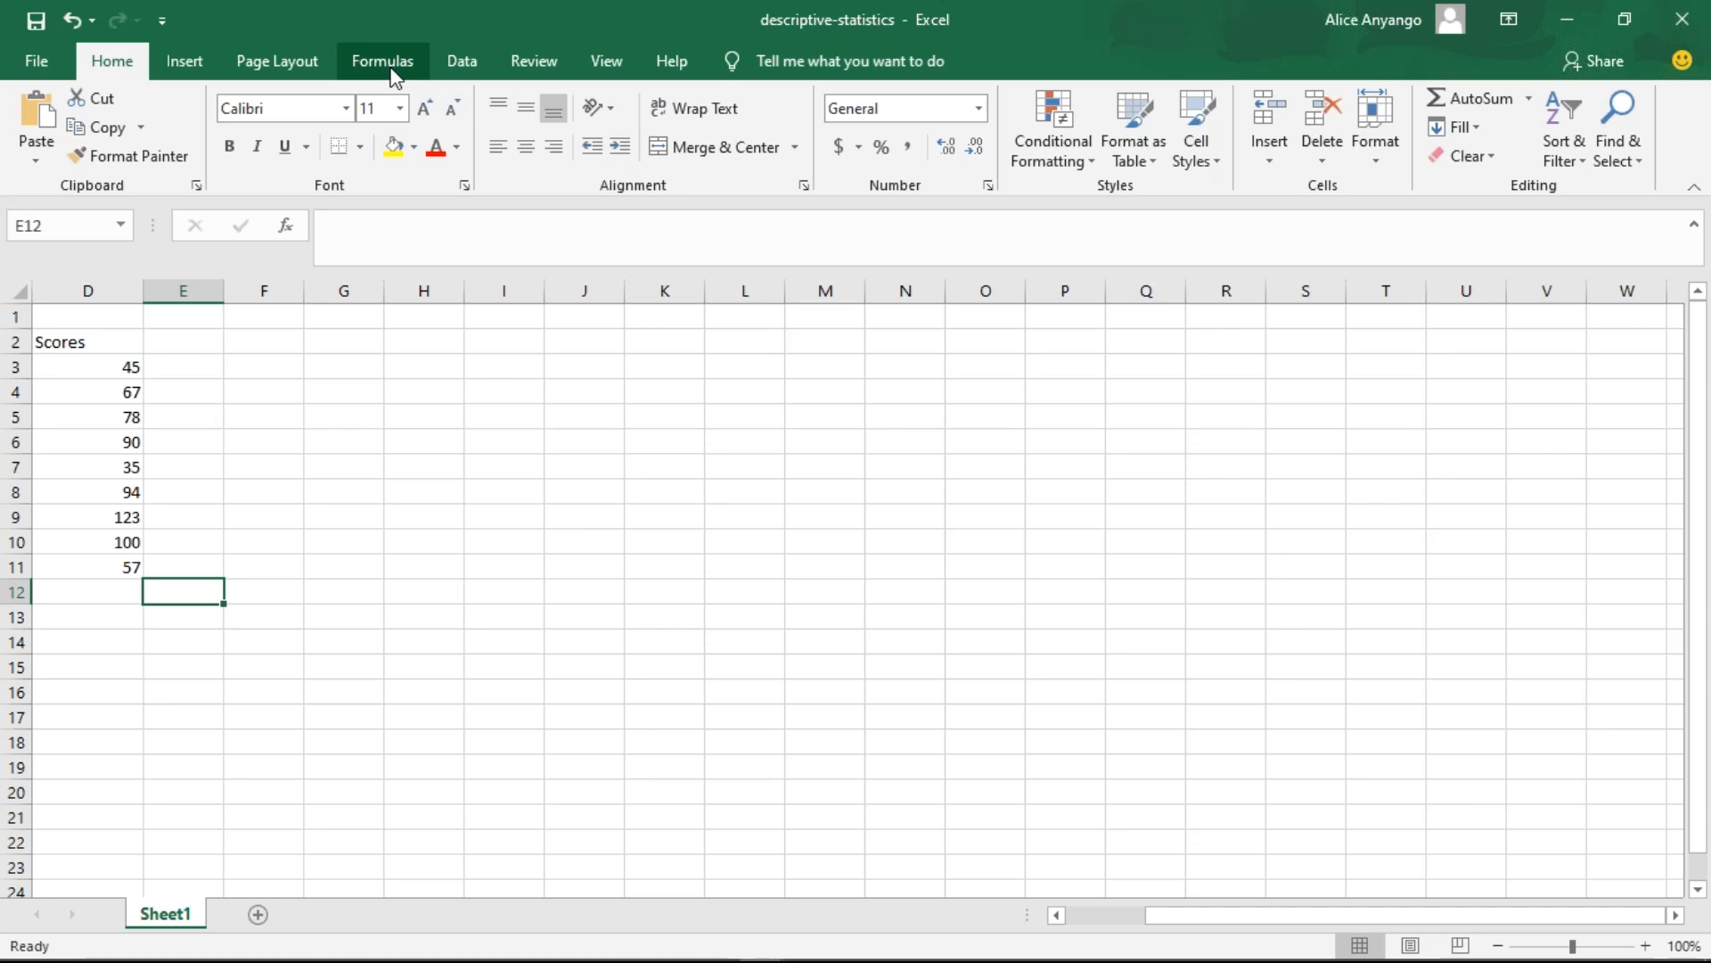
- Select the scores in D3:D11 and open the Descriptive Statistics tool from Data Analysis
left_click(469, 61)
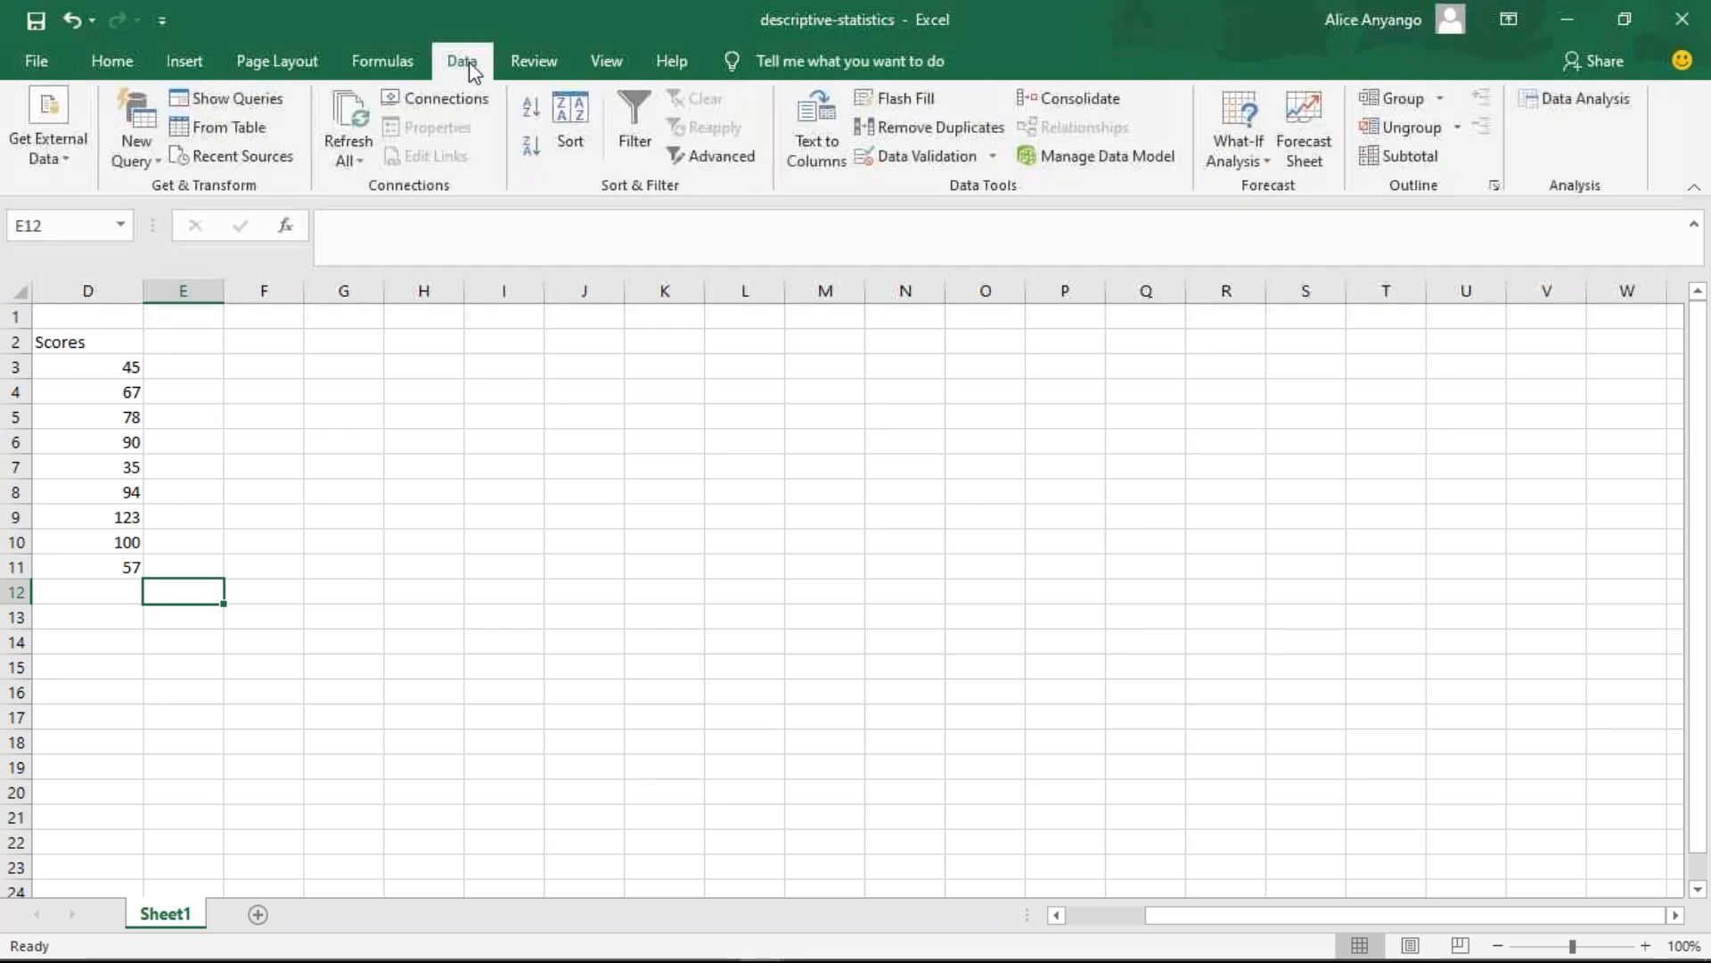
left_click(1584, 109)
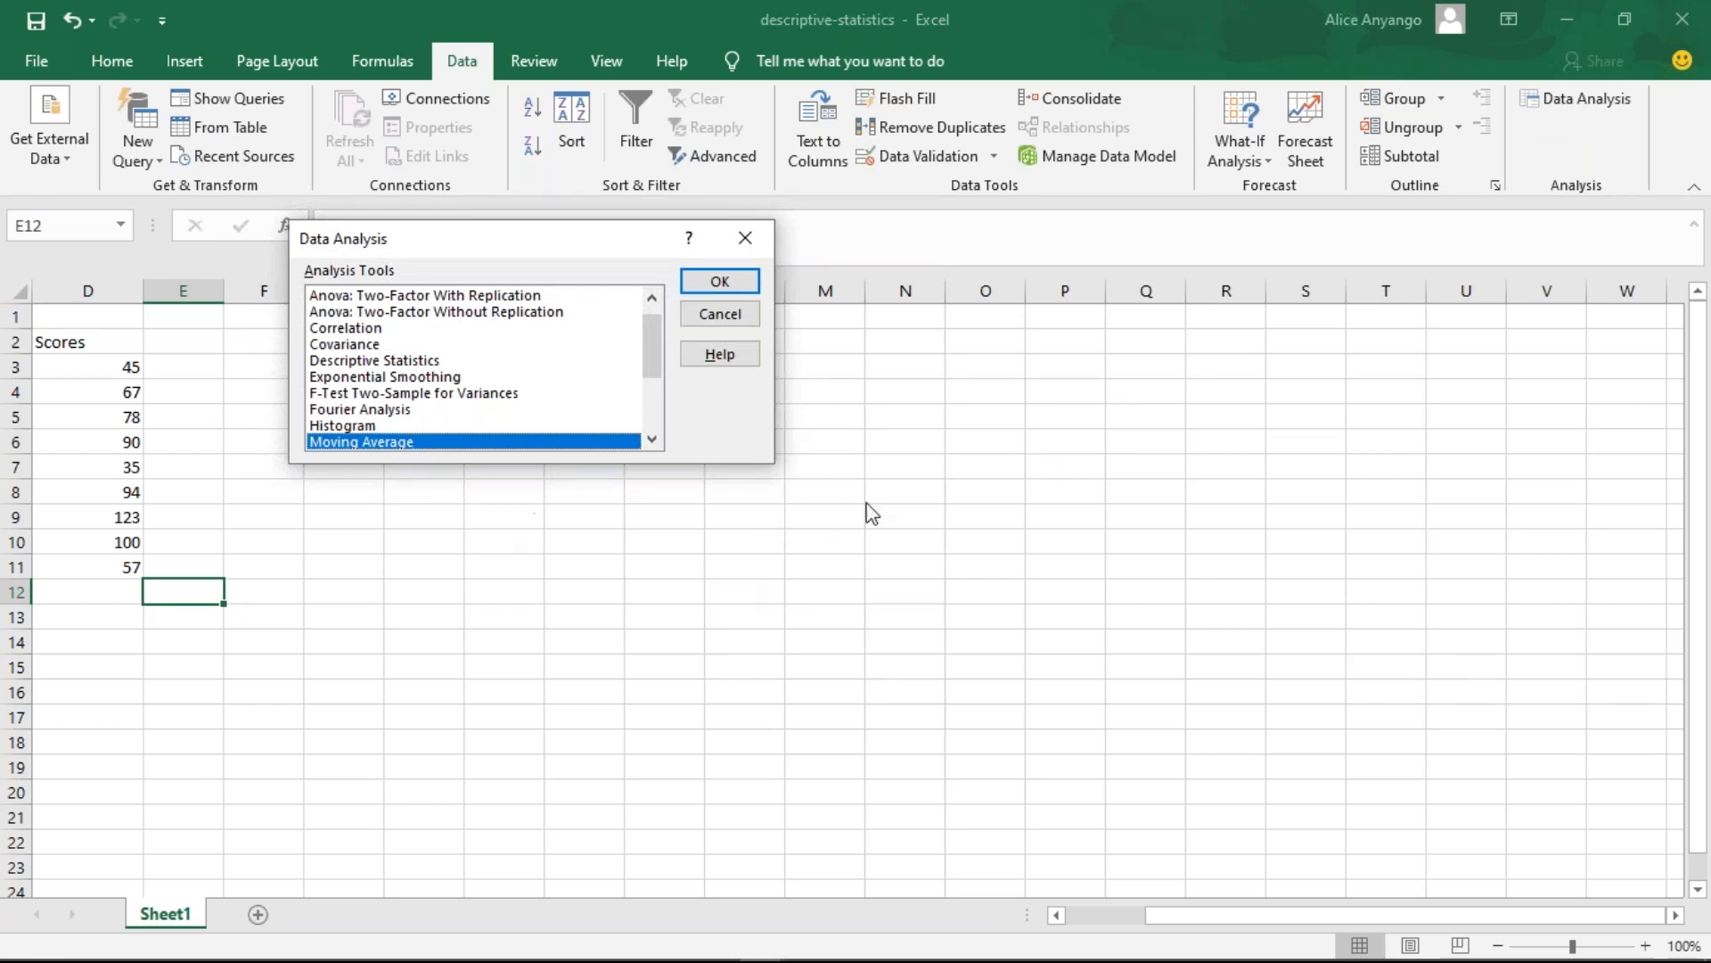
left_click(745, 239)
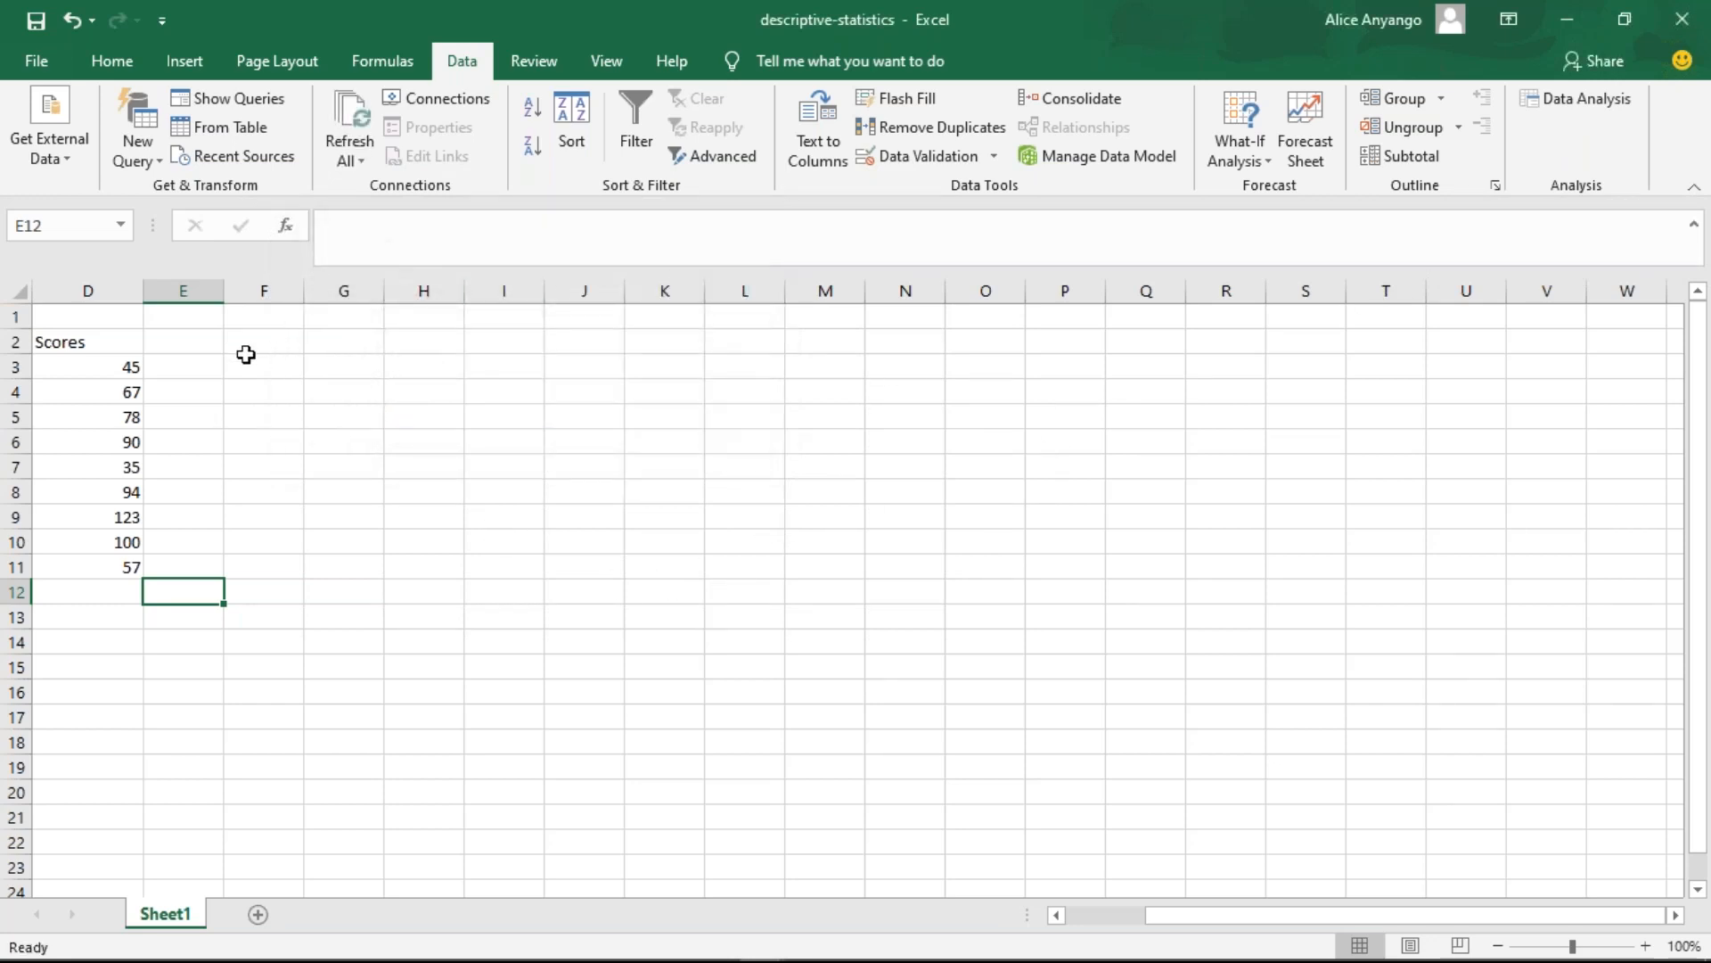
left_click_drag(80, 366, 127, 561)
left_click(1575, 99)
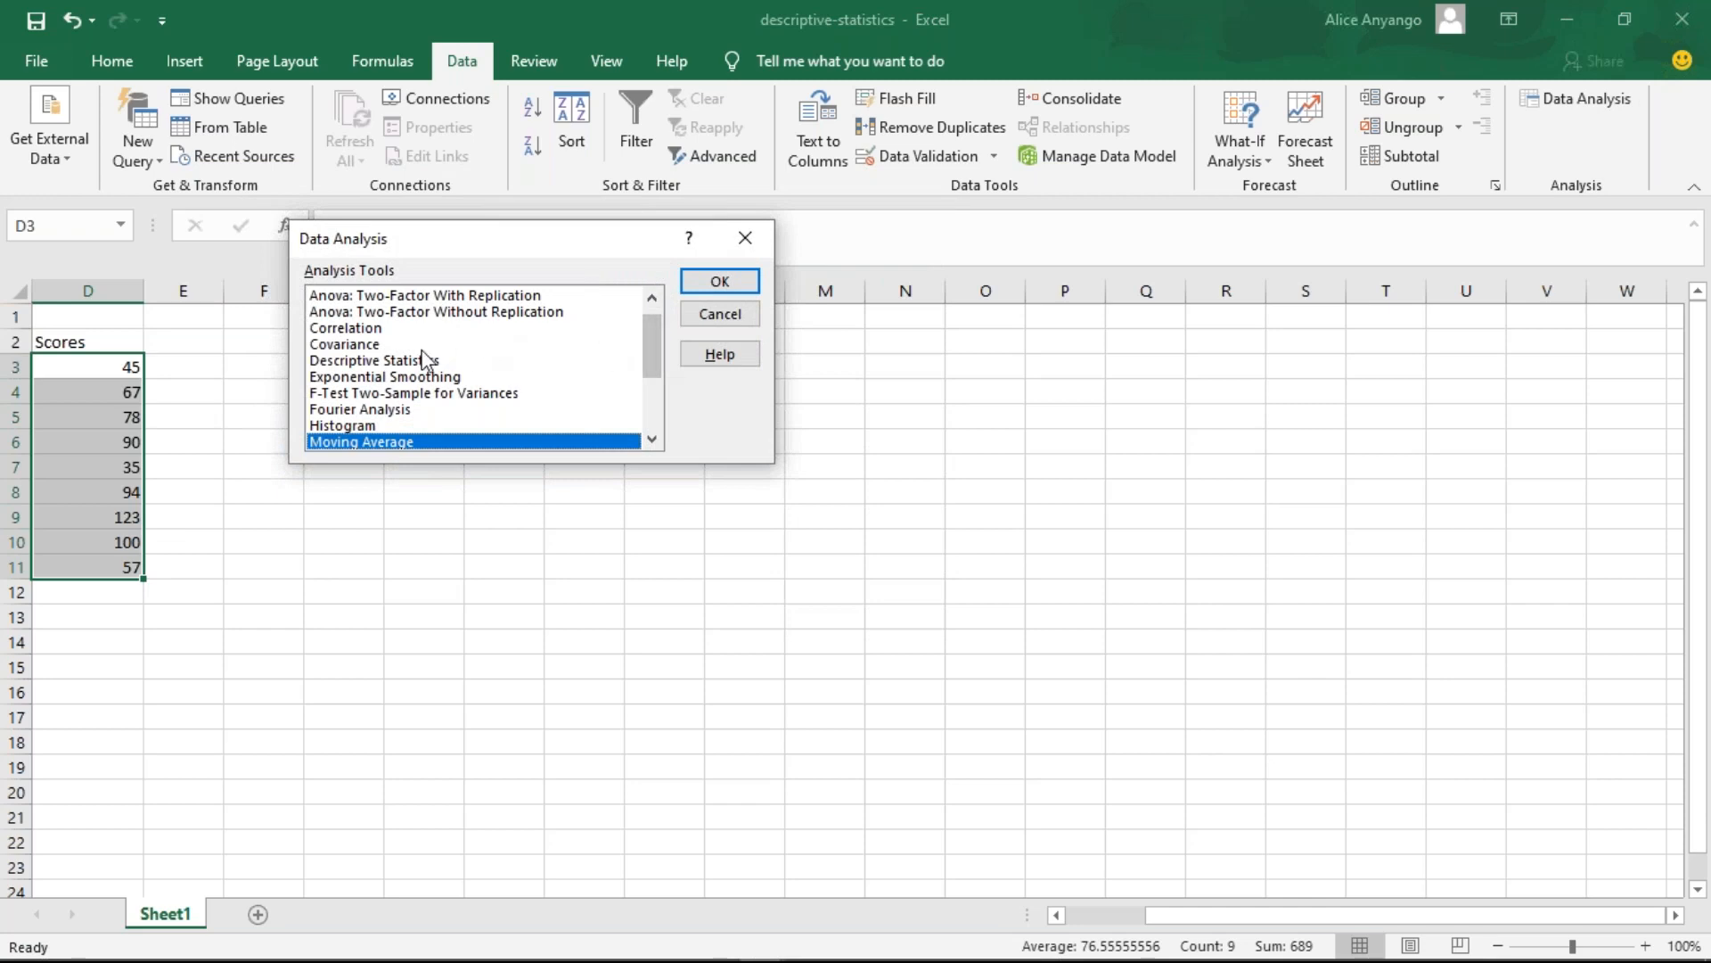
left_click(339, 361)
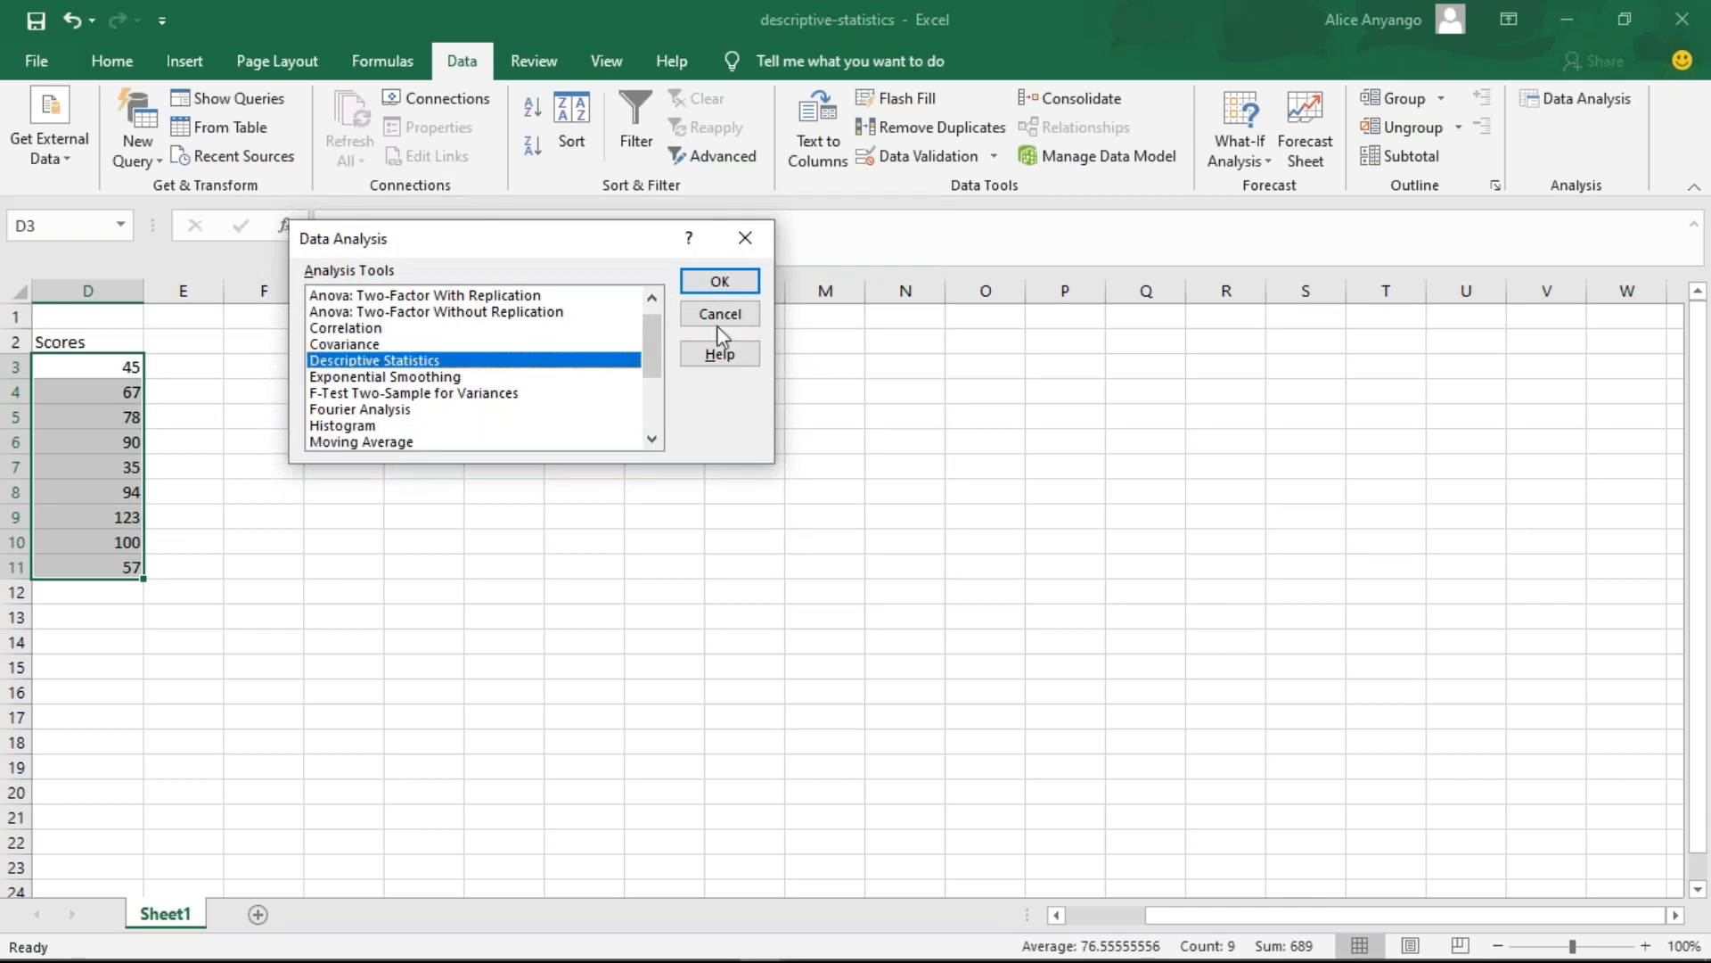
left_click(720, 282)
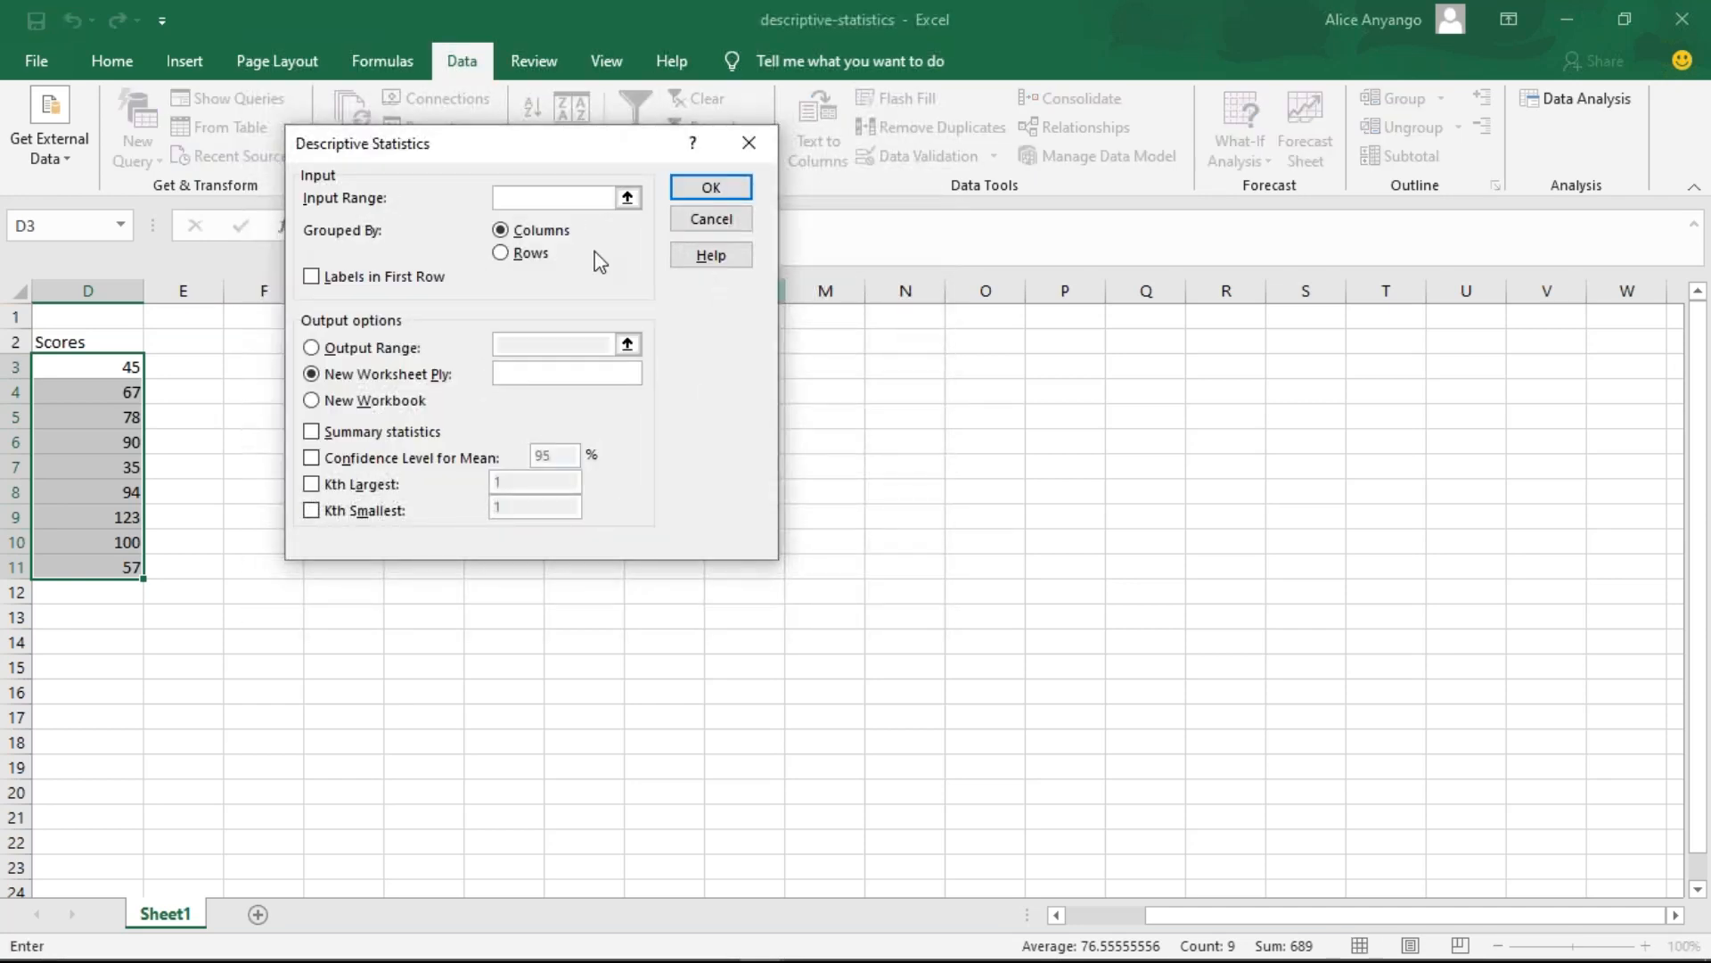
- Run Descriptive Statistics on input range $D$3:$D$11, grouped by columns, with Summary statistics output to a new worksheet
left_click(58, 375)
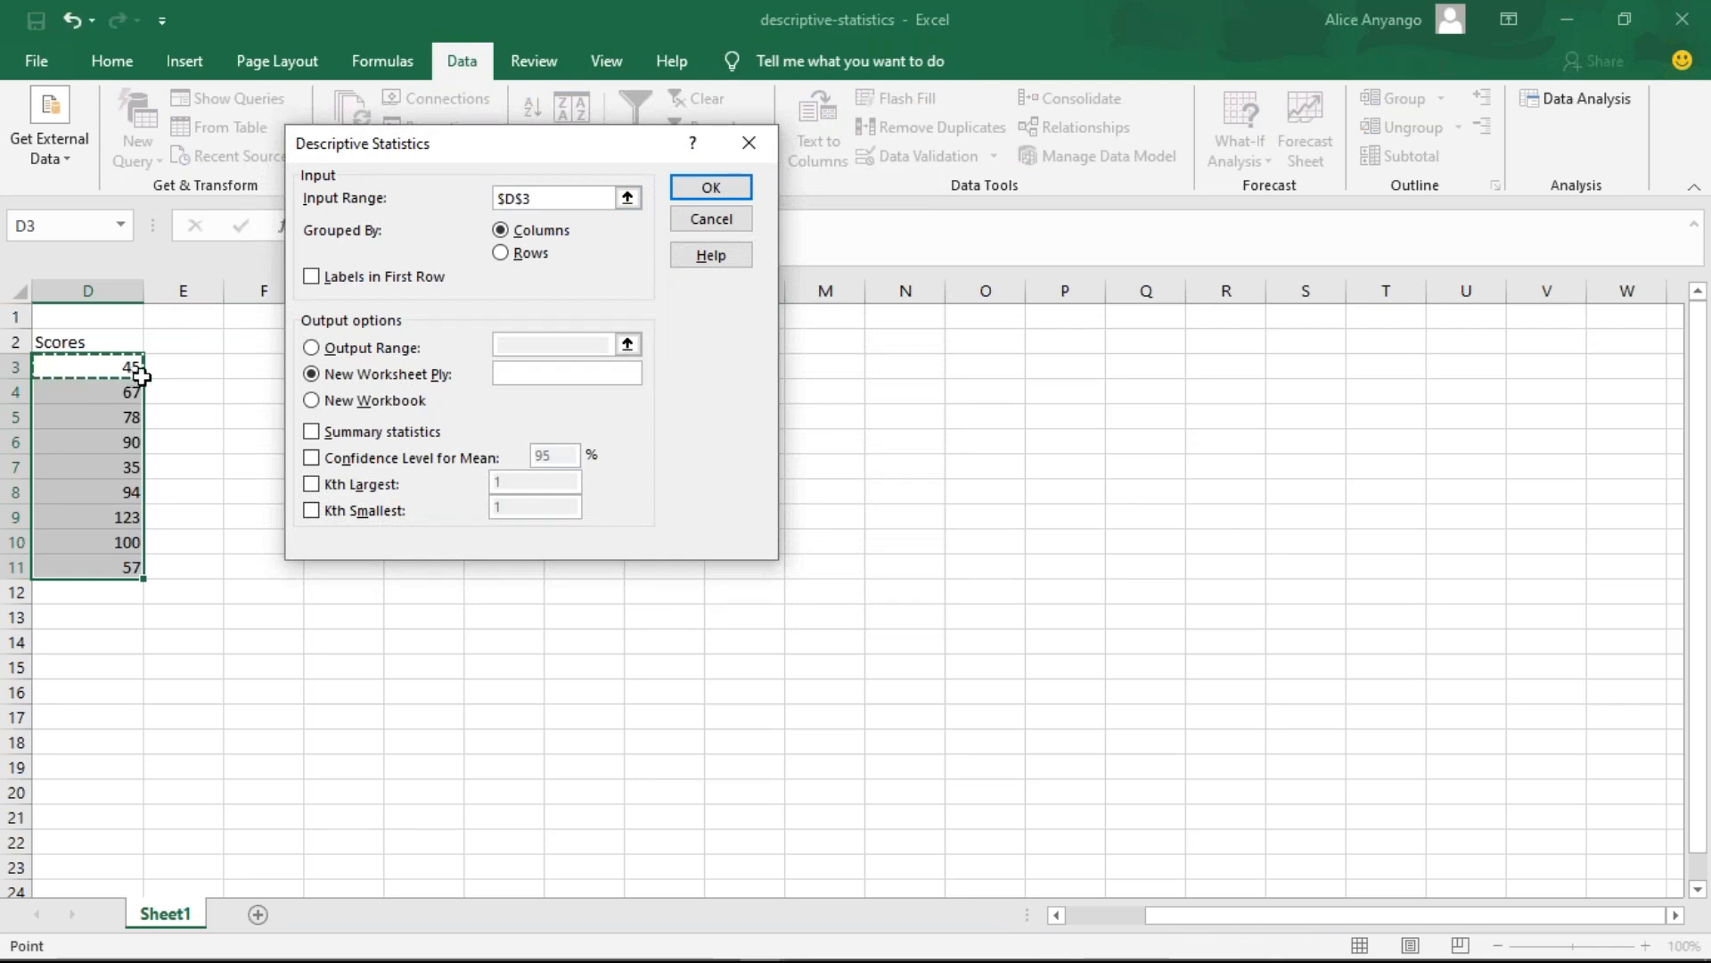
left_click_drag(141, 392, 101, 554)
left_click(105, 367)
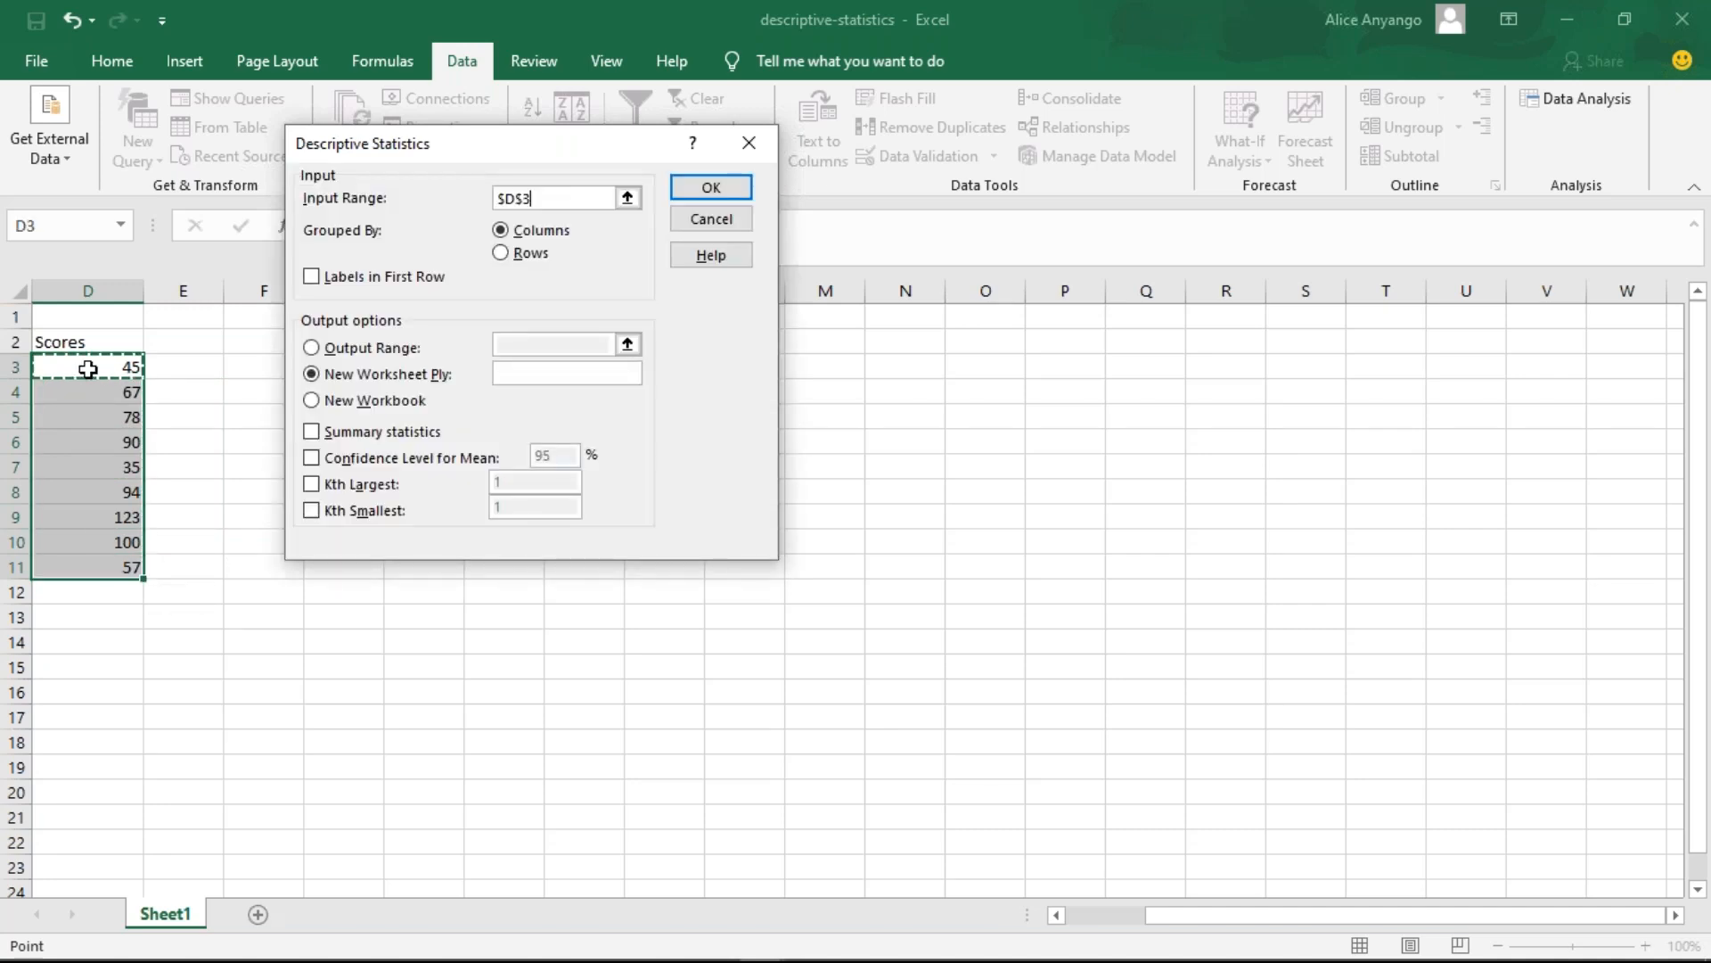
left_click_drag(131, 392, 137, 415)
left_click(91, 367)
key("F8")
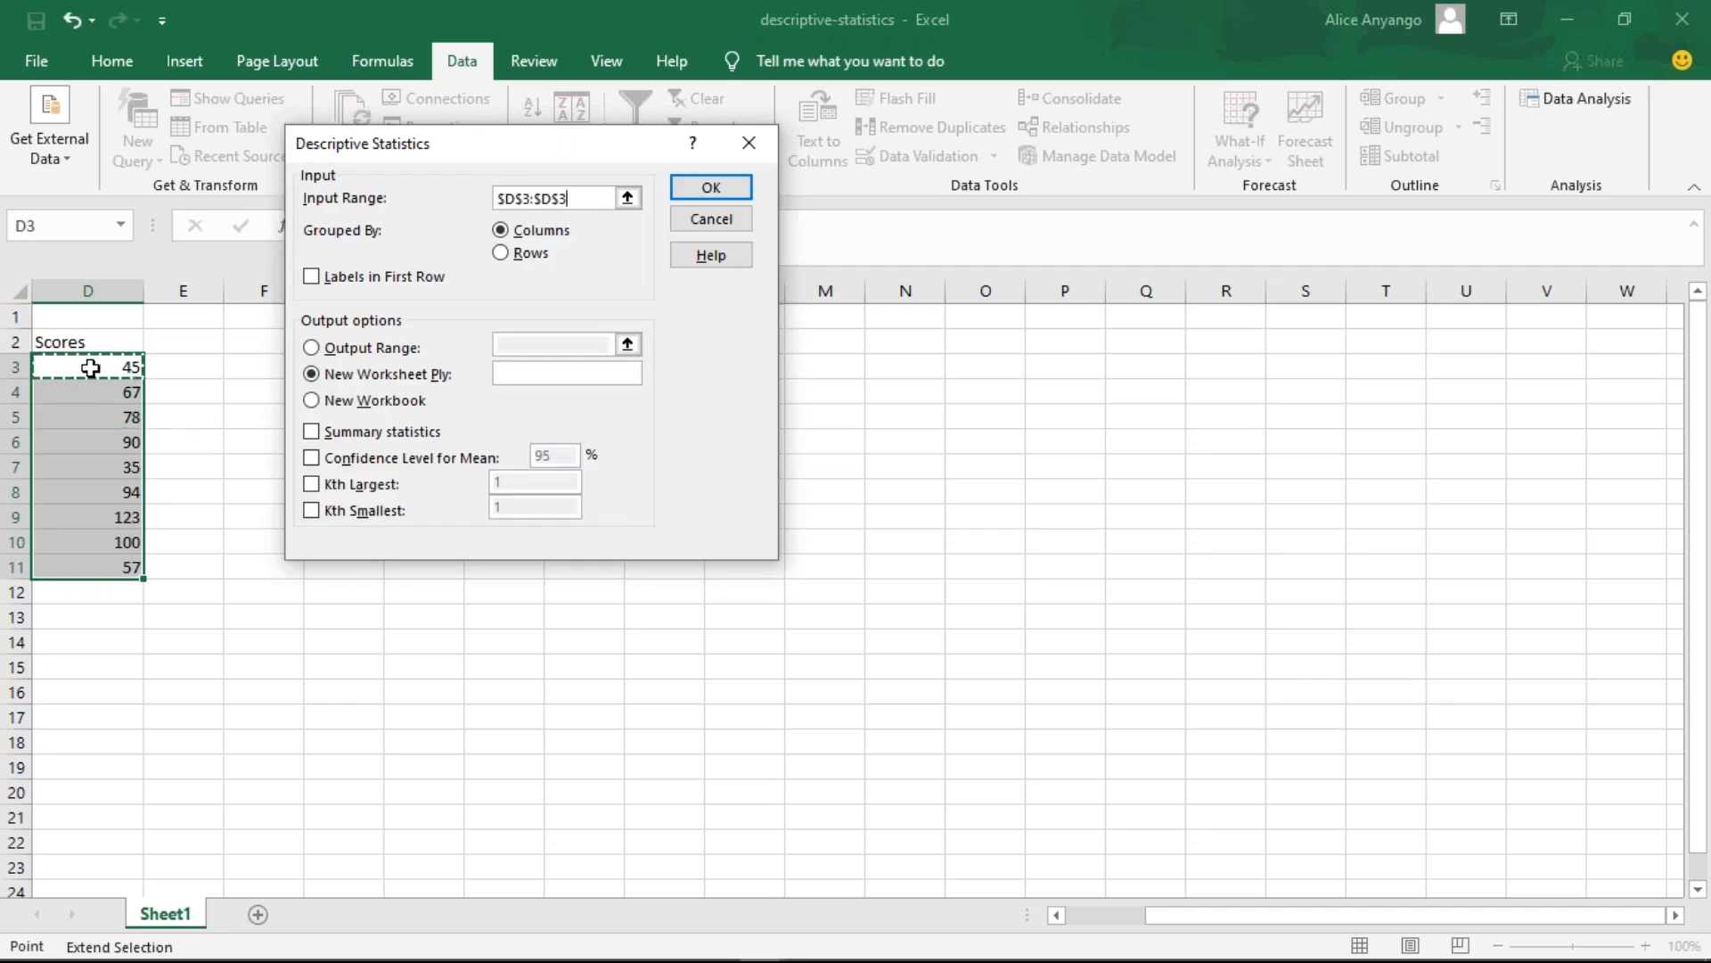
left_click(108, 576)
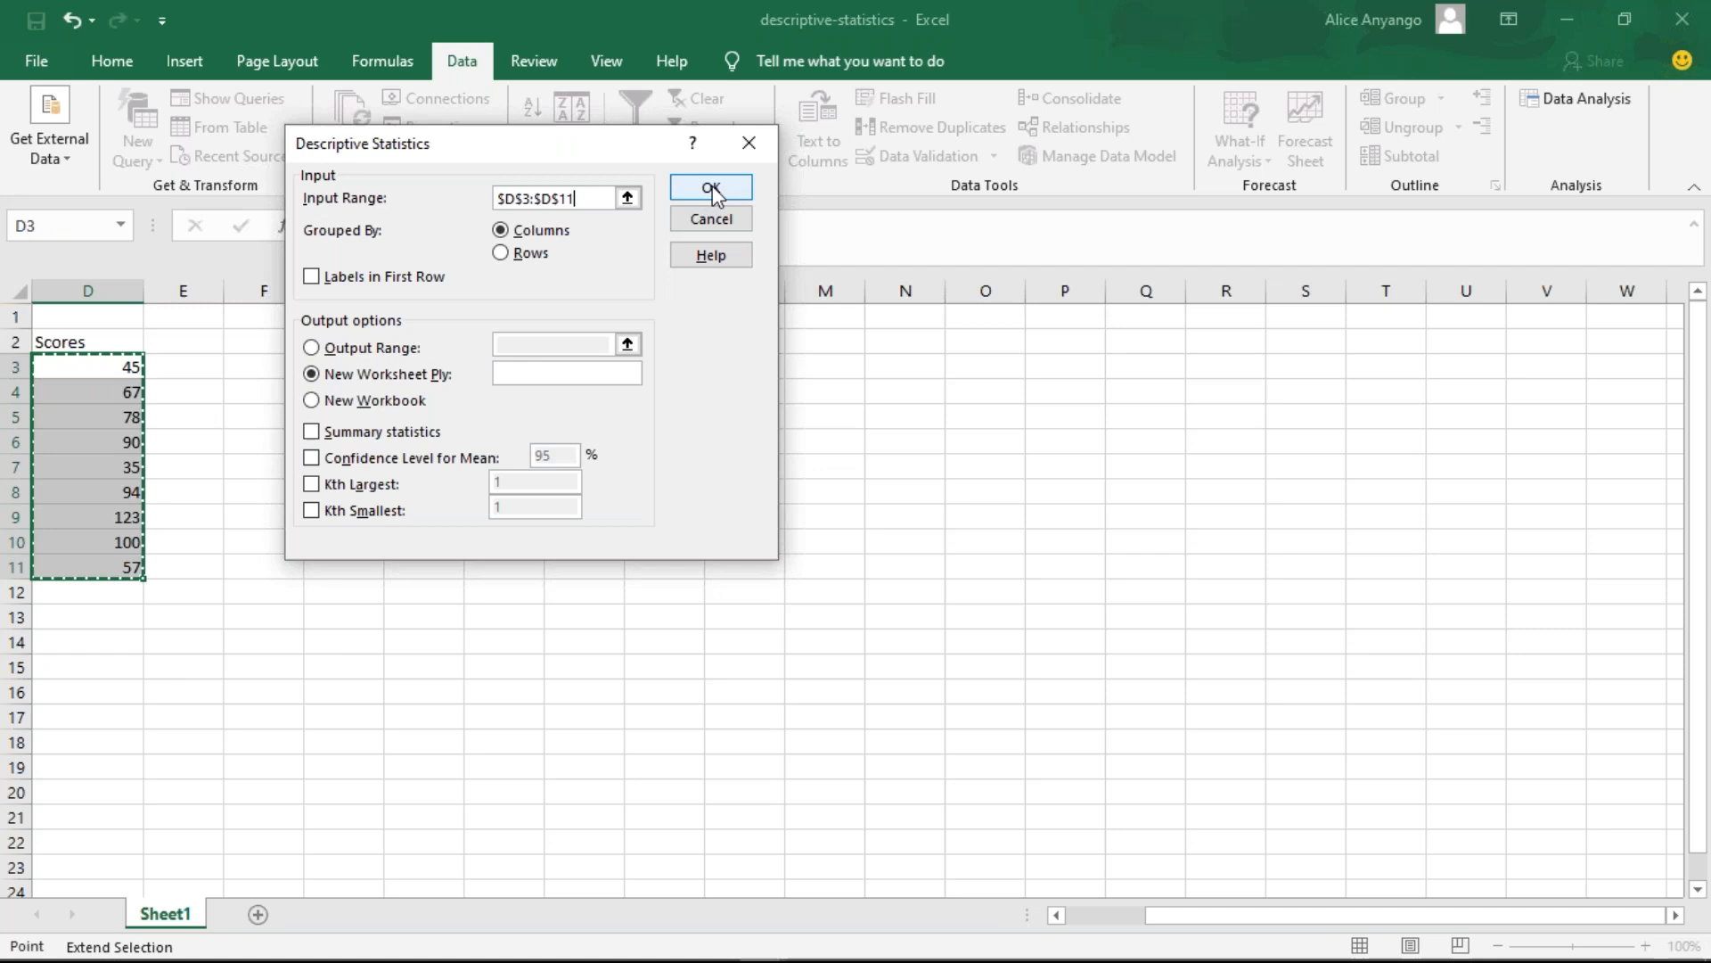
left_click(311, 434)
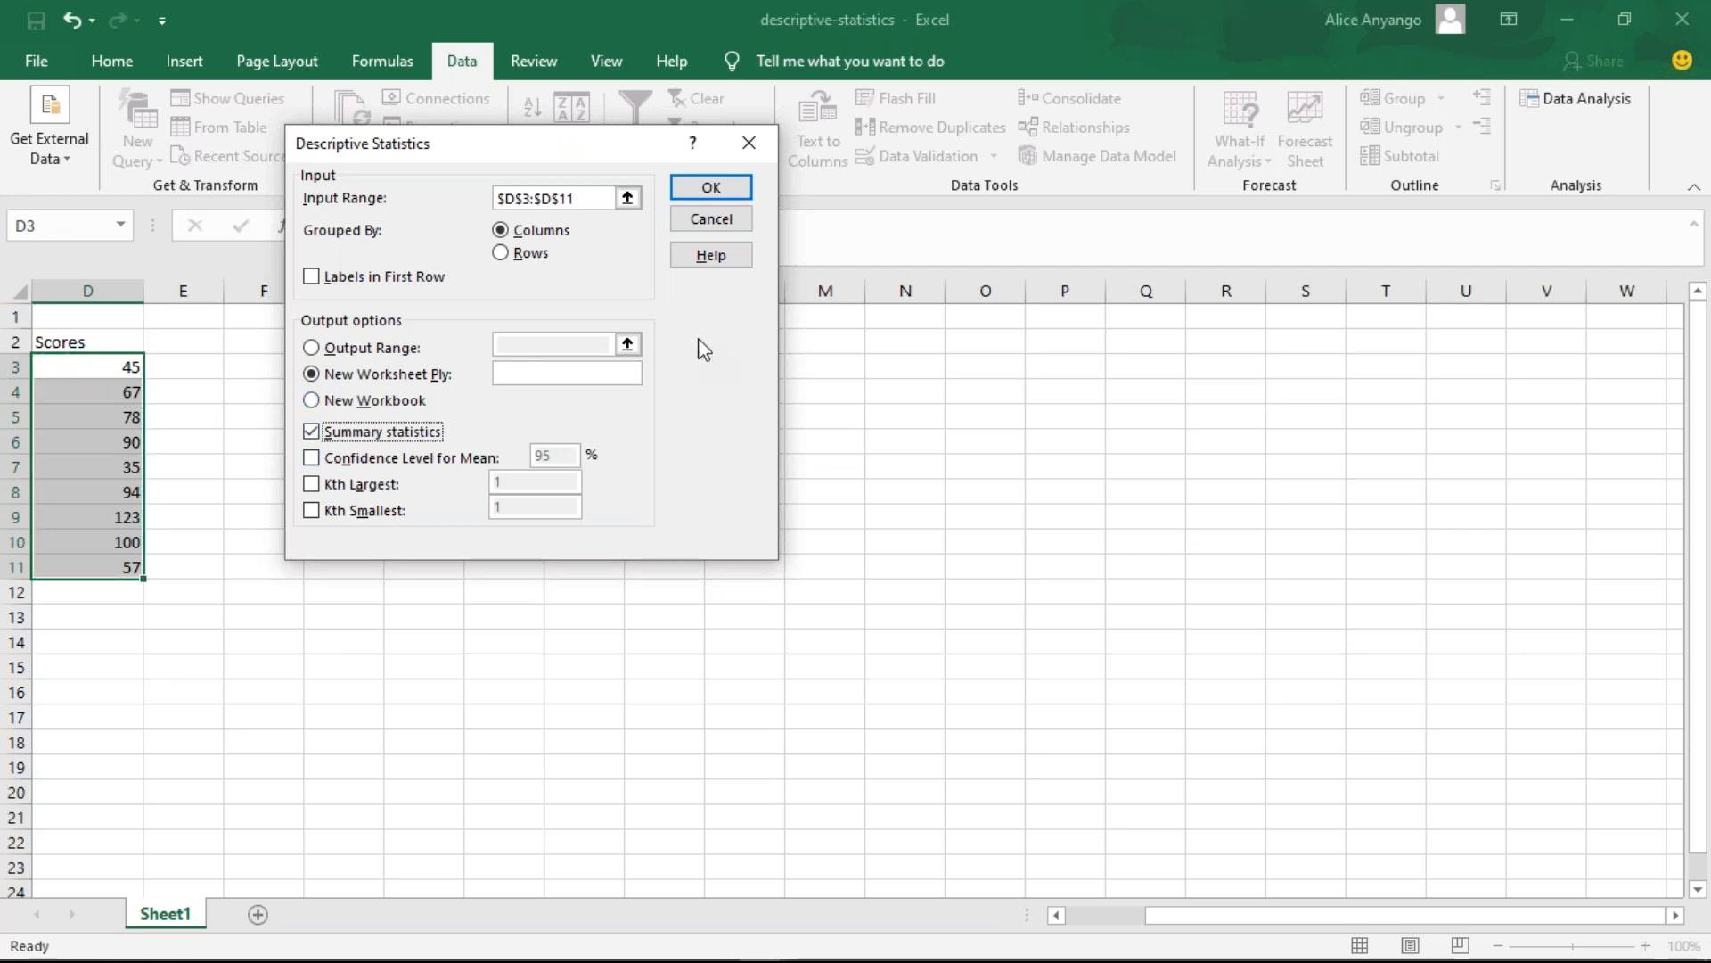
left_click(726, 187)
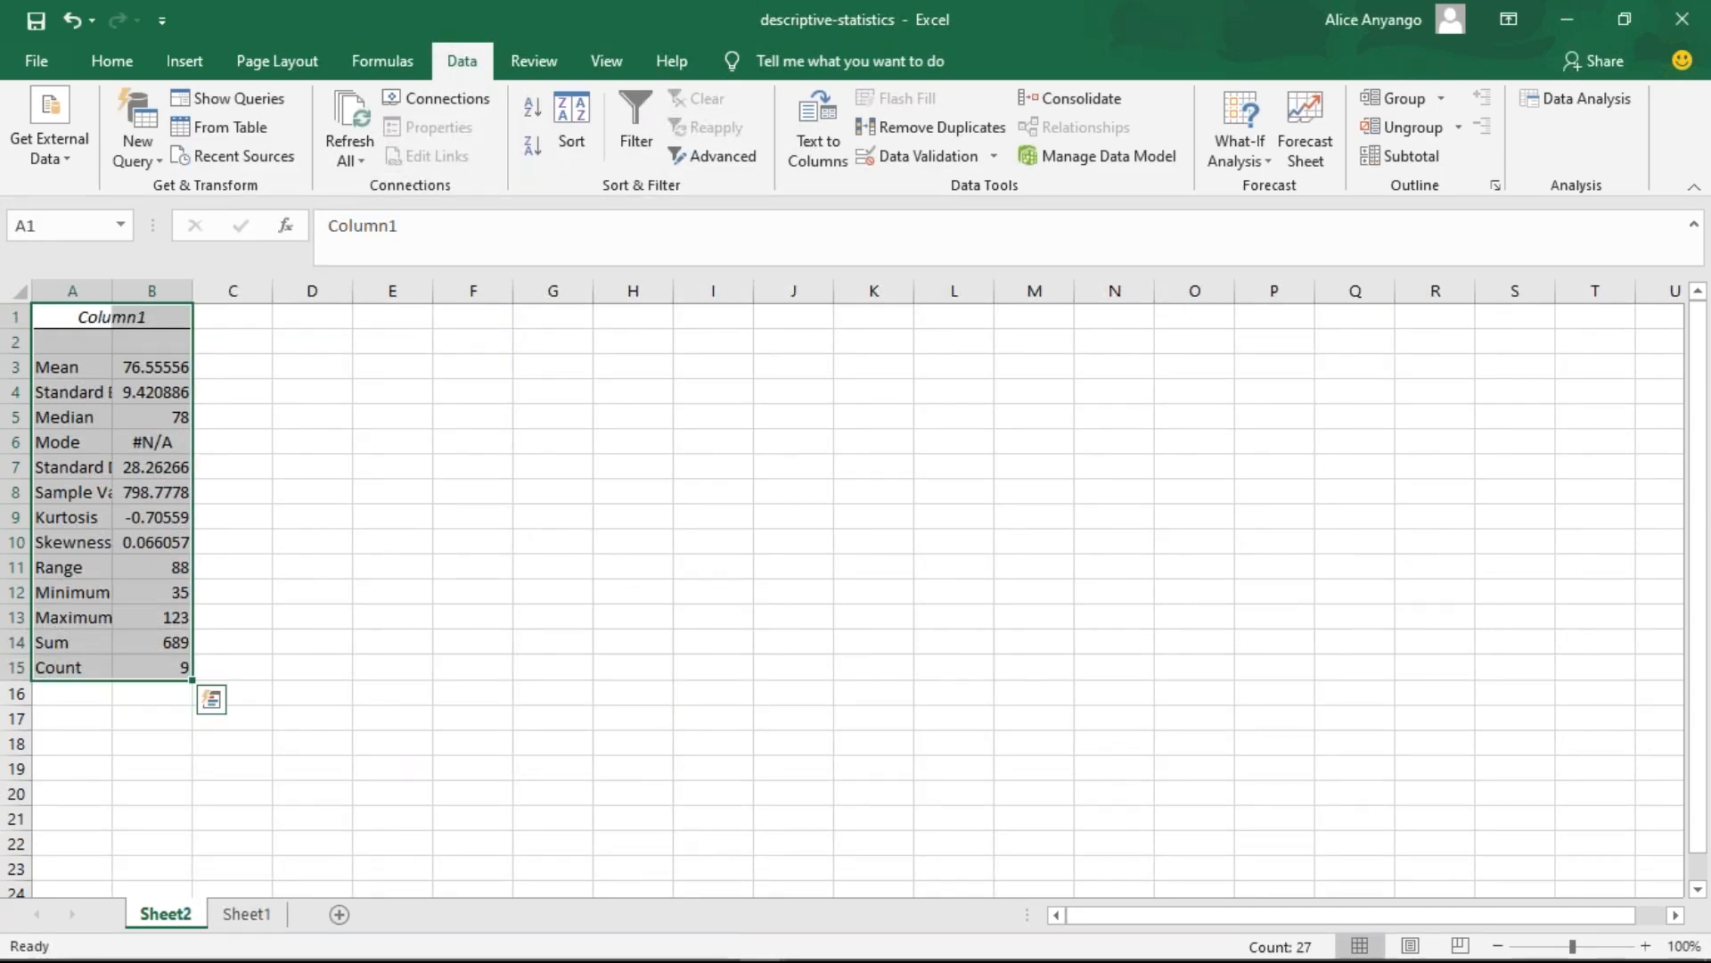
- Widen columns A and B of the statistics output so the full labels and values fit
left_click(485, 667)
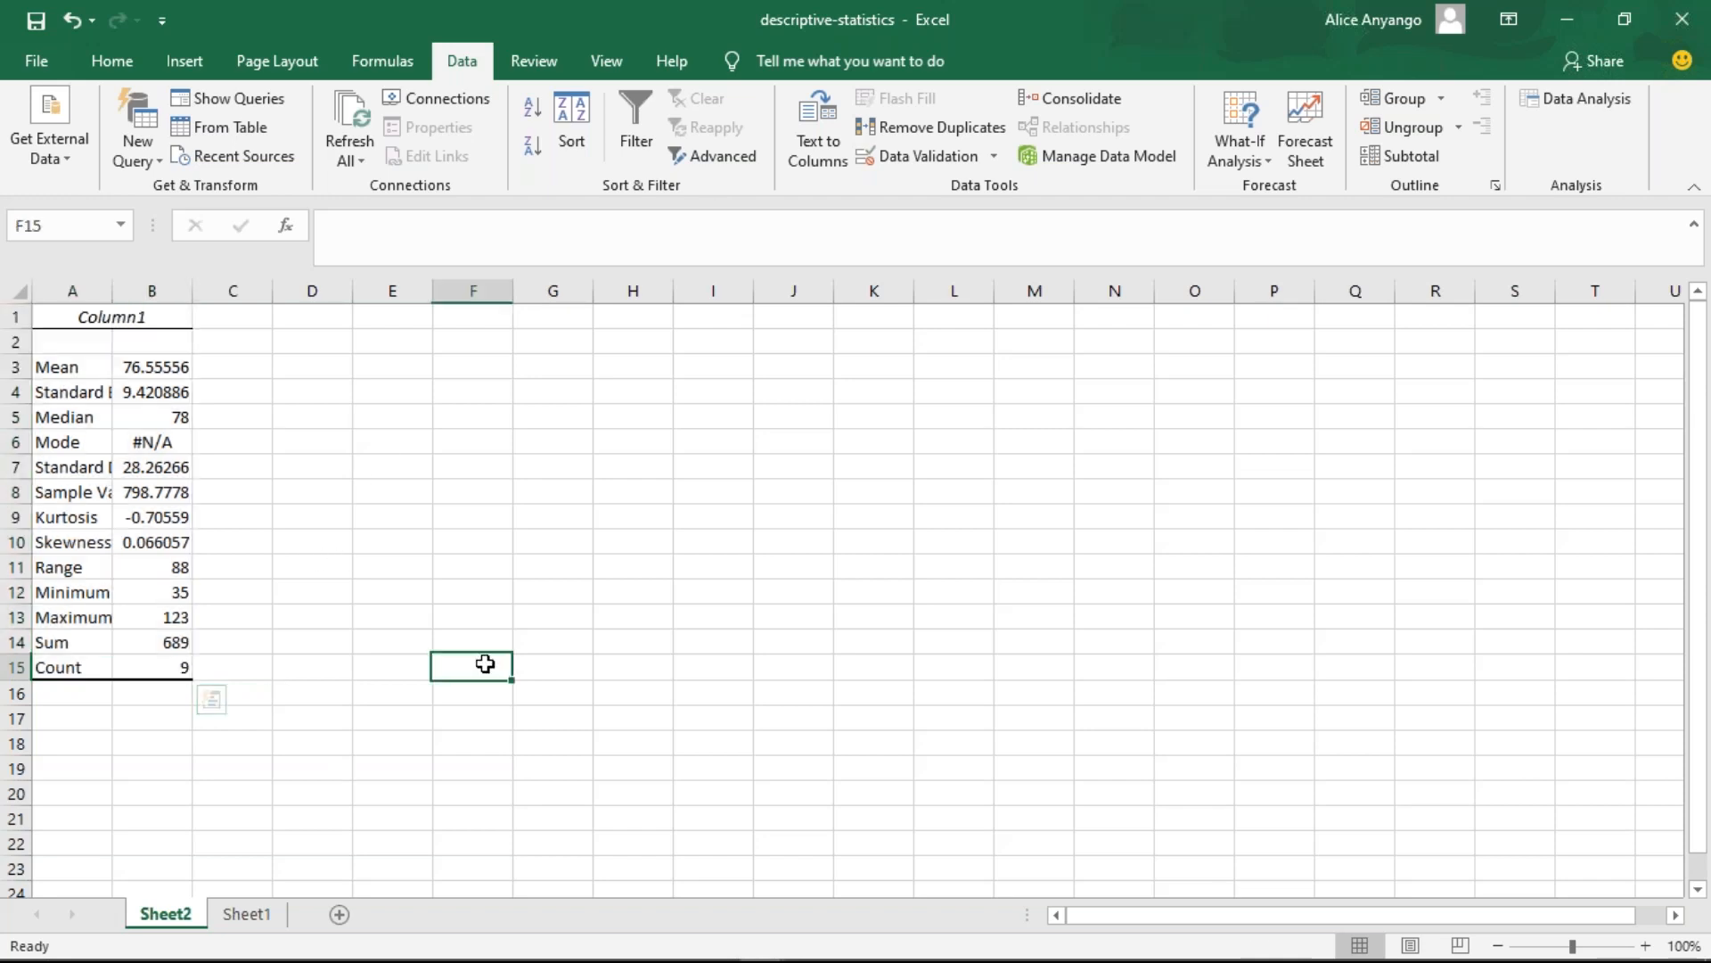
left_click(98, 292)
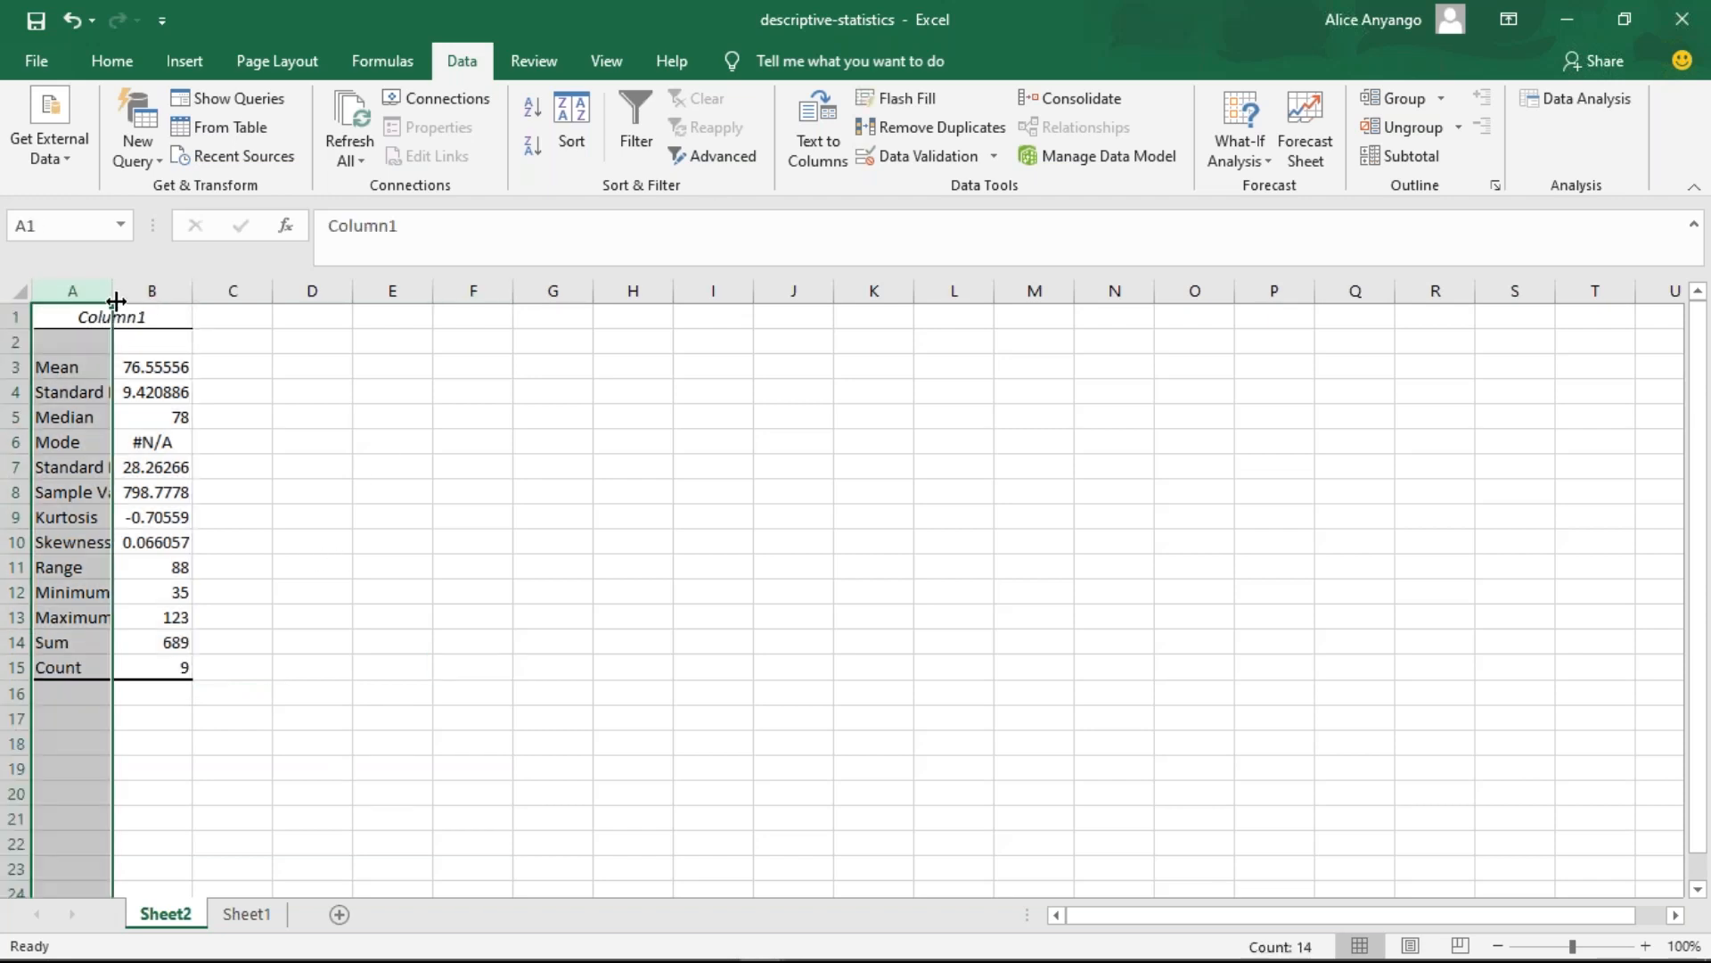
left_click_drag(111, 295, 187, 293)
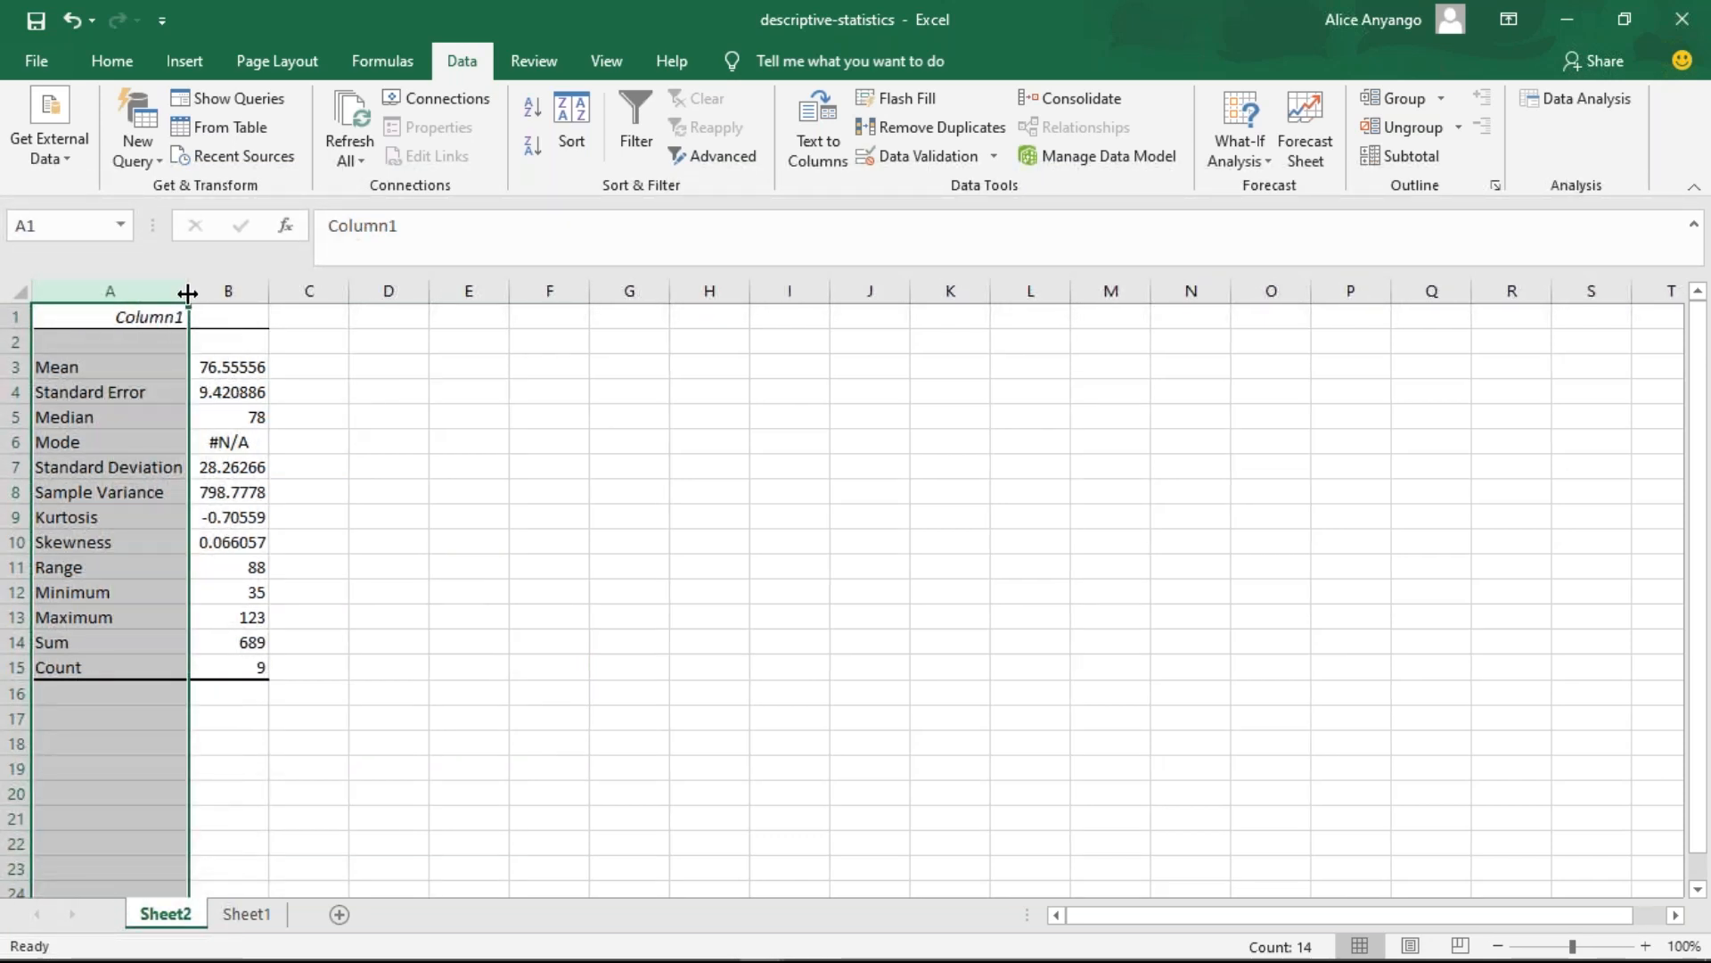
left_click_drag(268, 291, 308, 290)
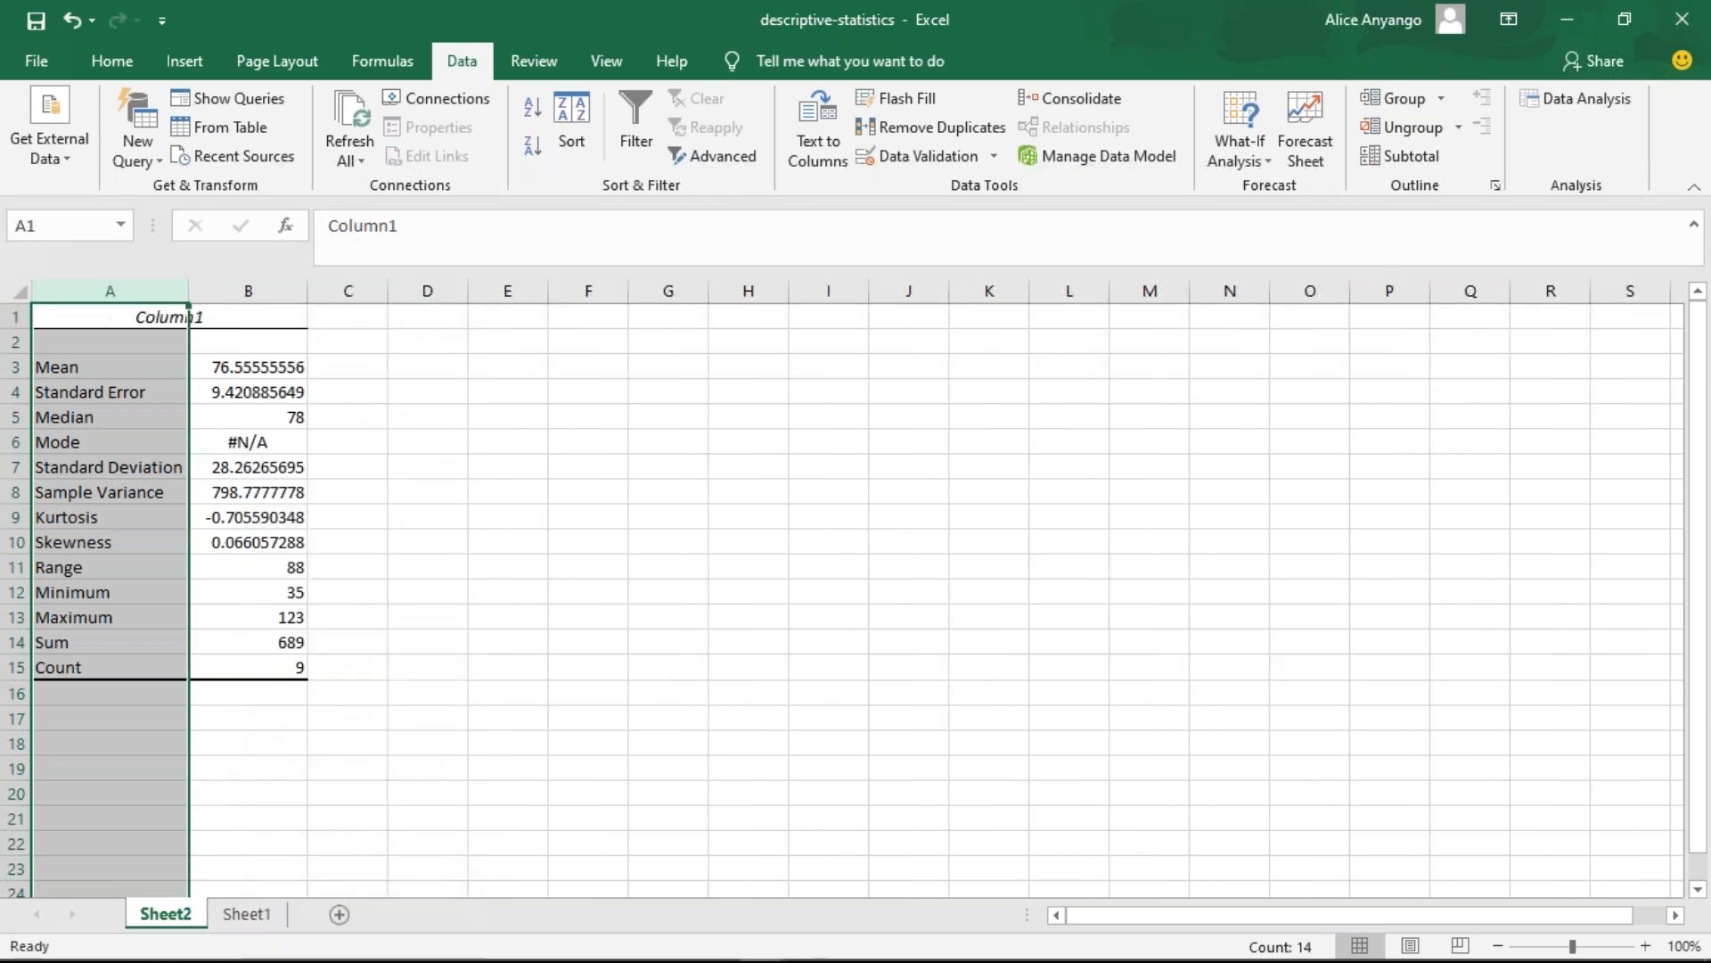
left_click(535, 419)
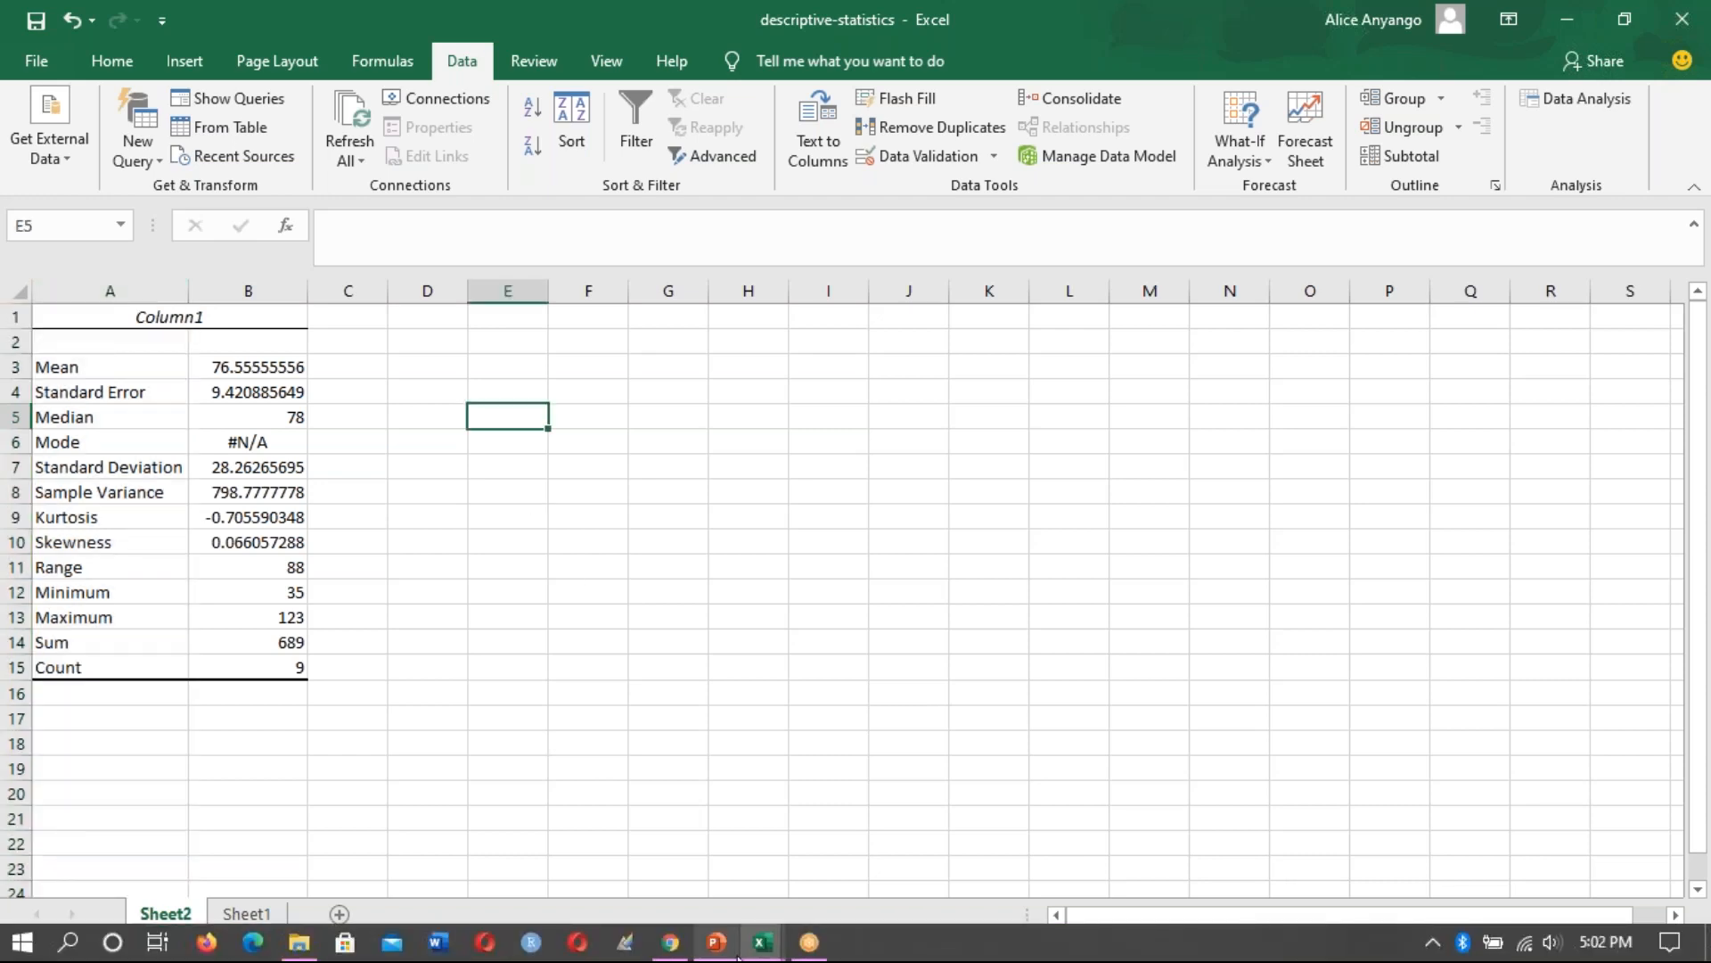
mouse_move(808, 942)
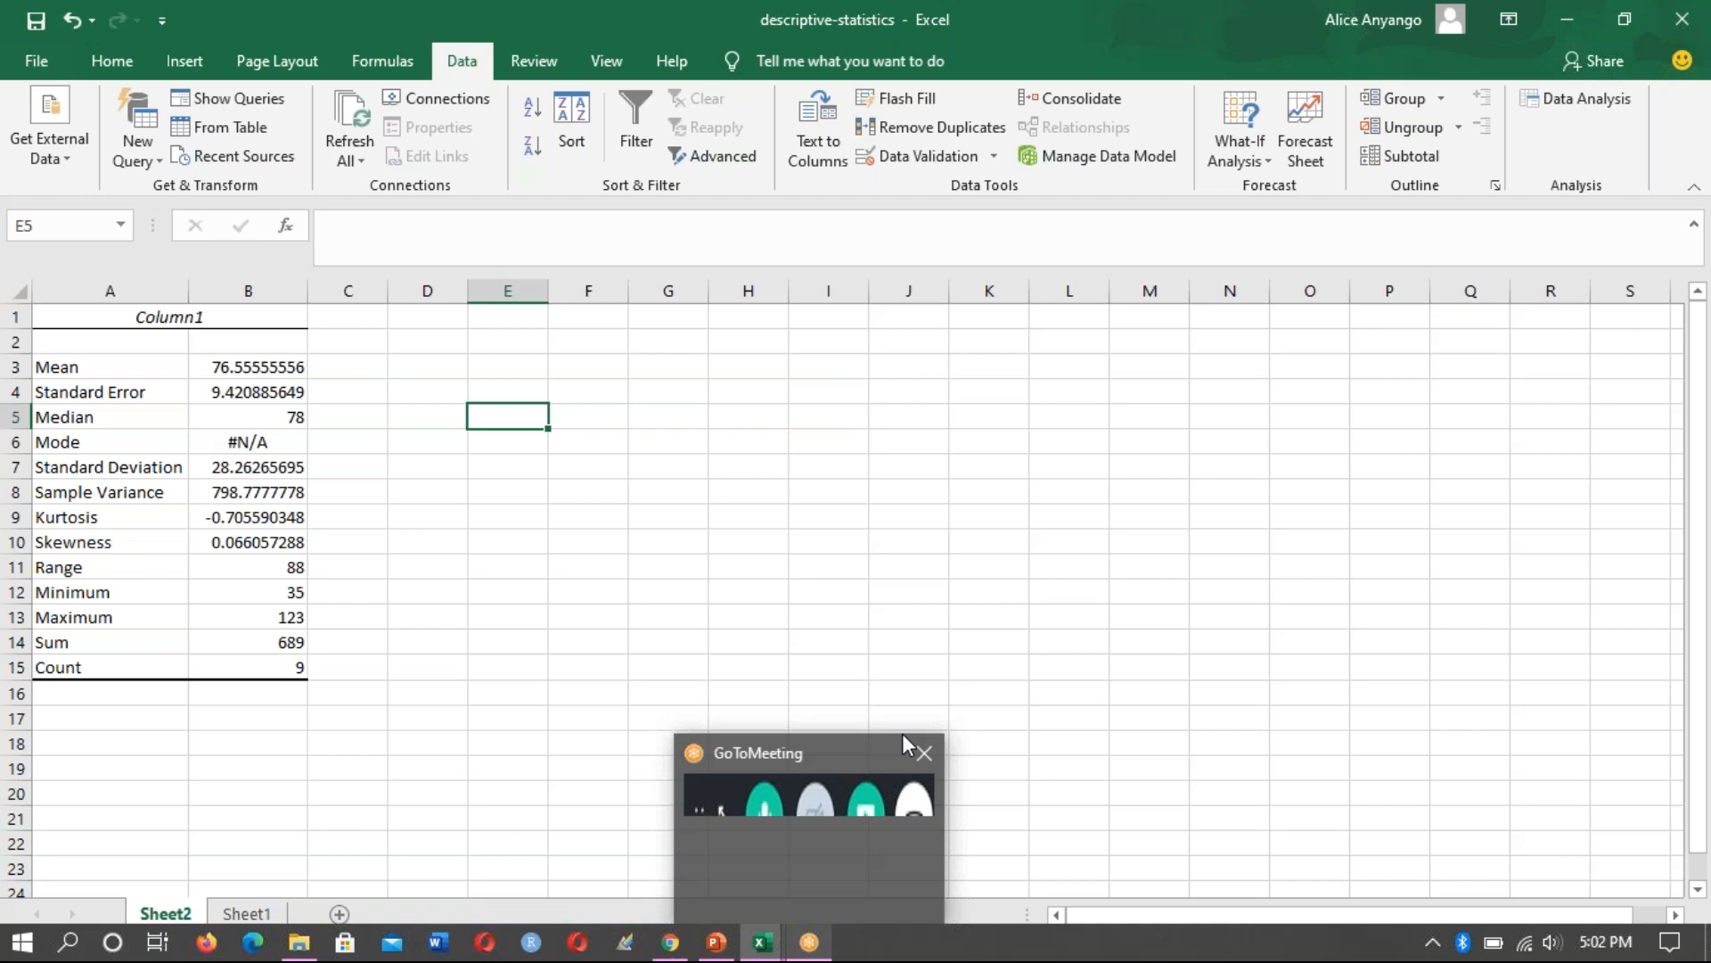
mouse_move(719, 947)
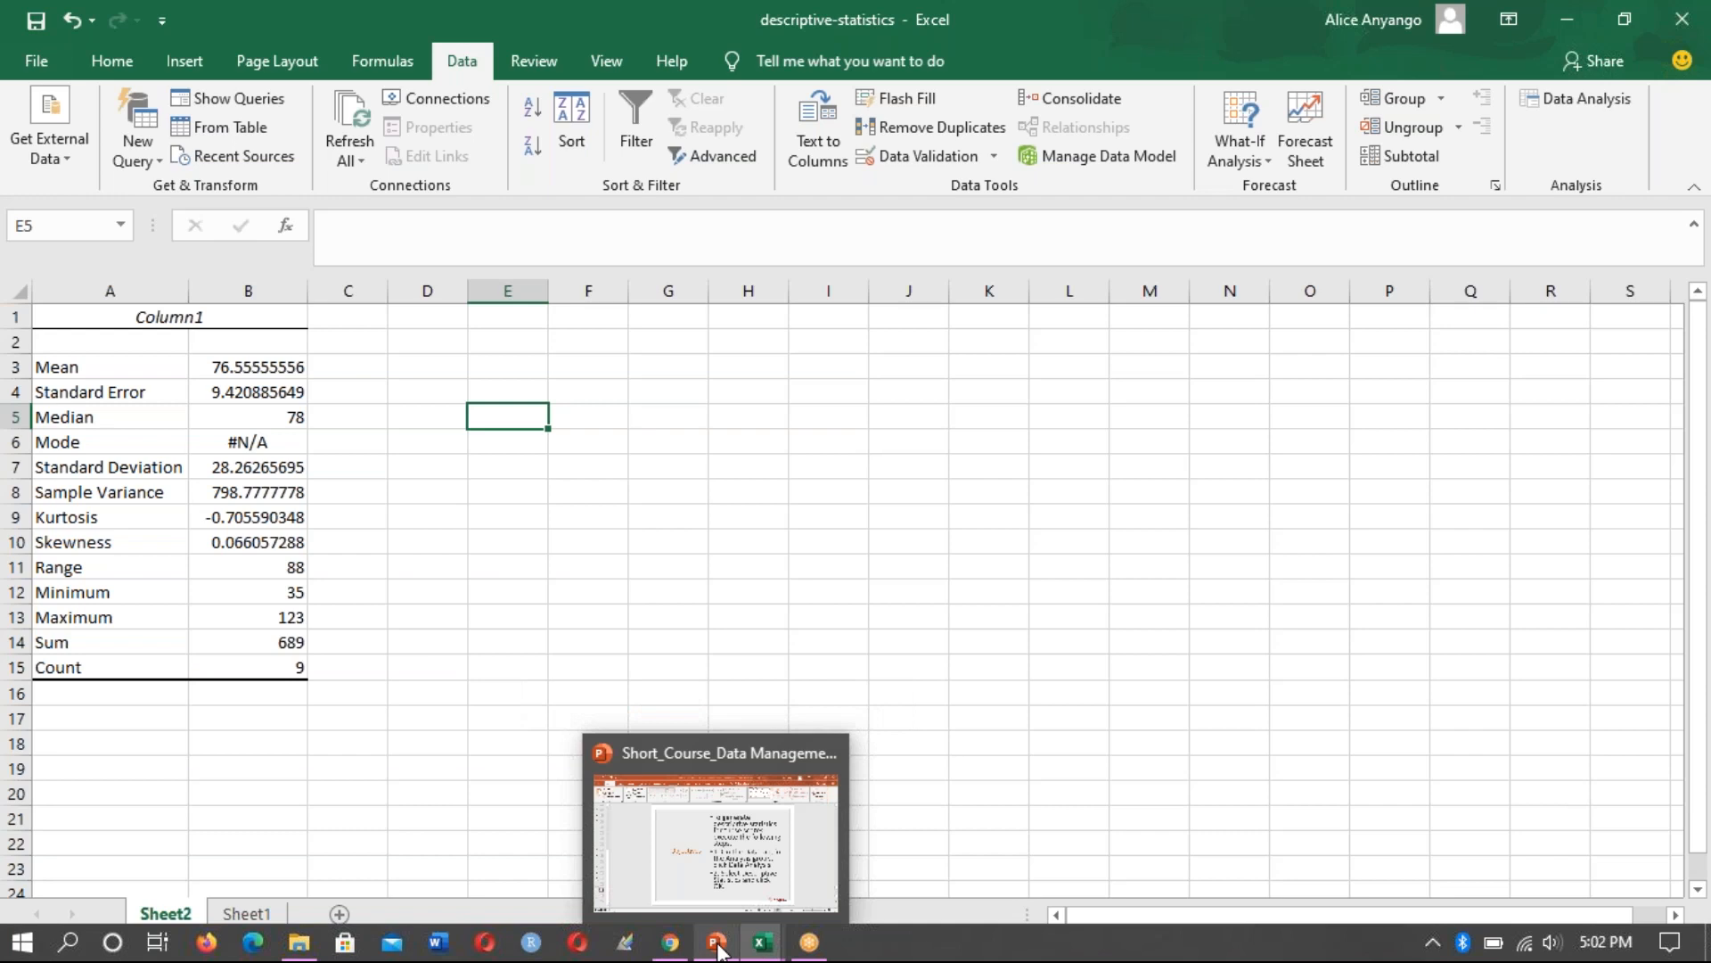
- Undo the column width changes and the table formatting on Sheet2
left_click(71, 20)
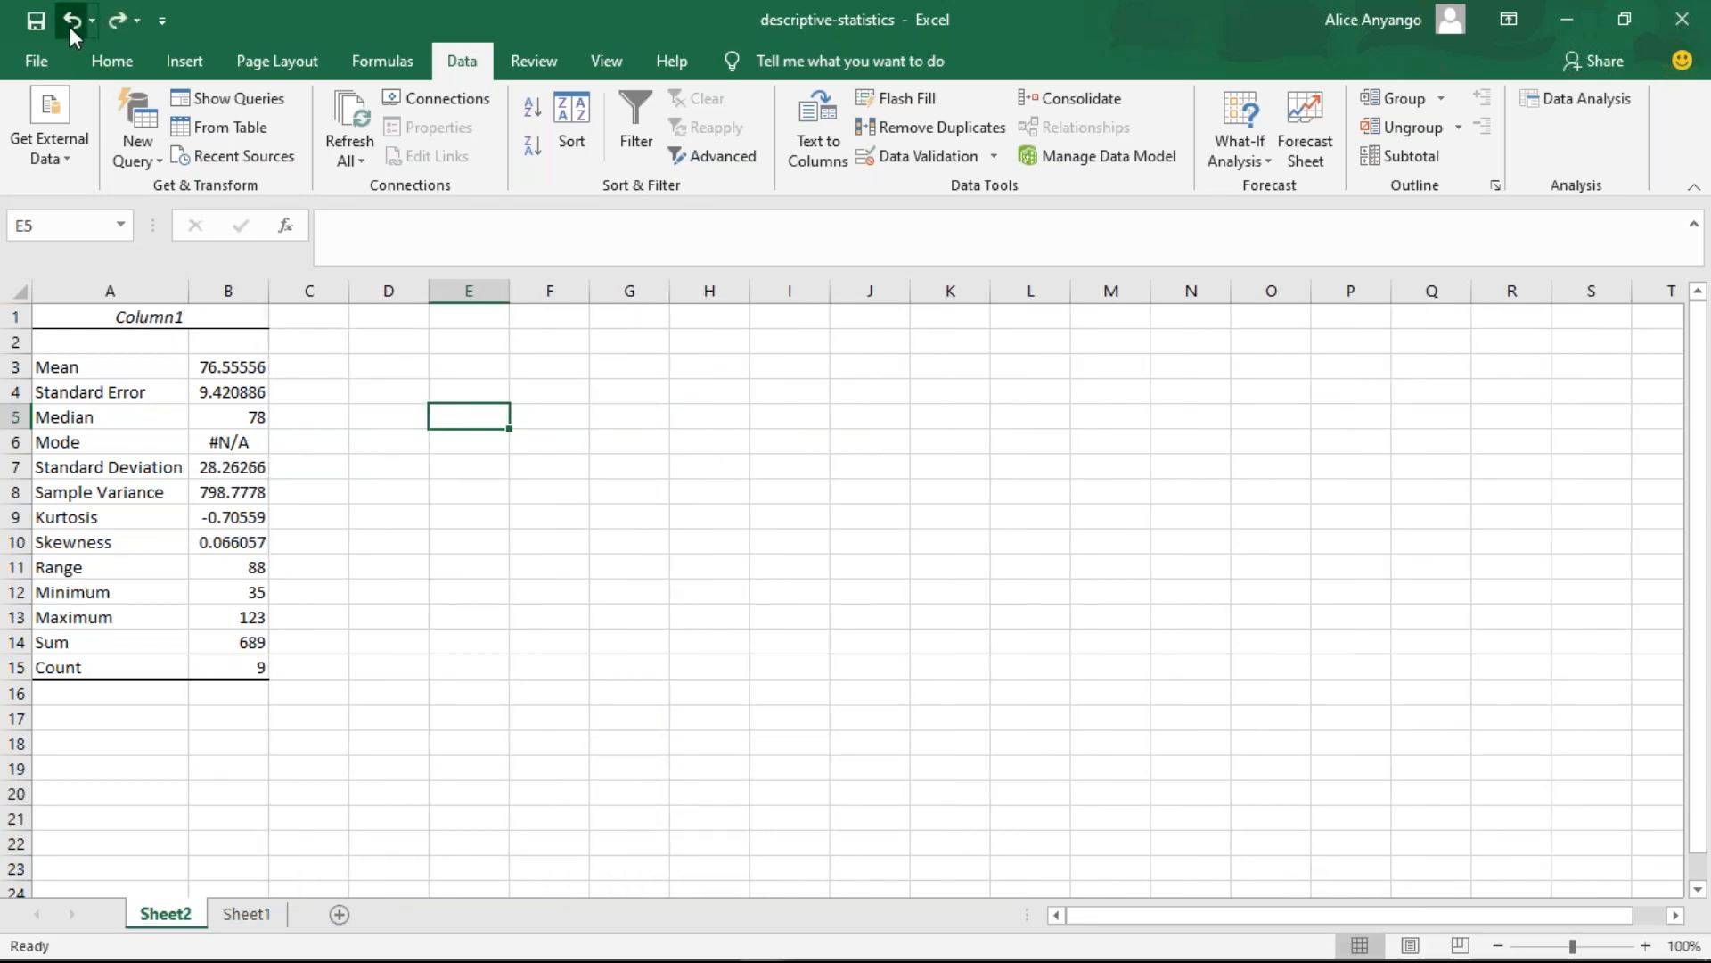
left_click(70, 27)
left_click(65, 24)
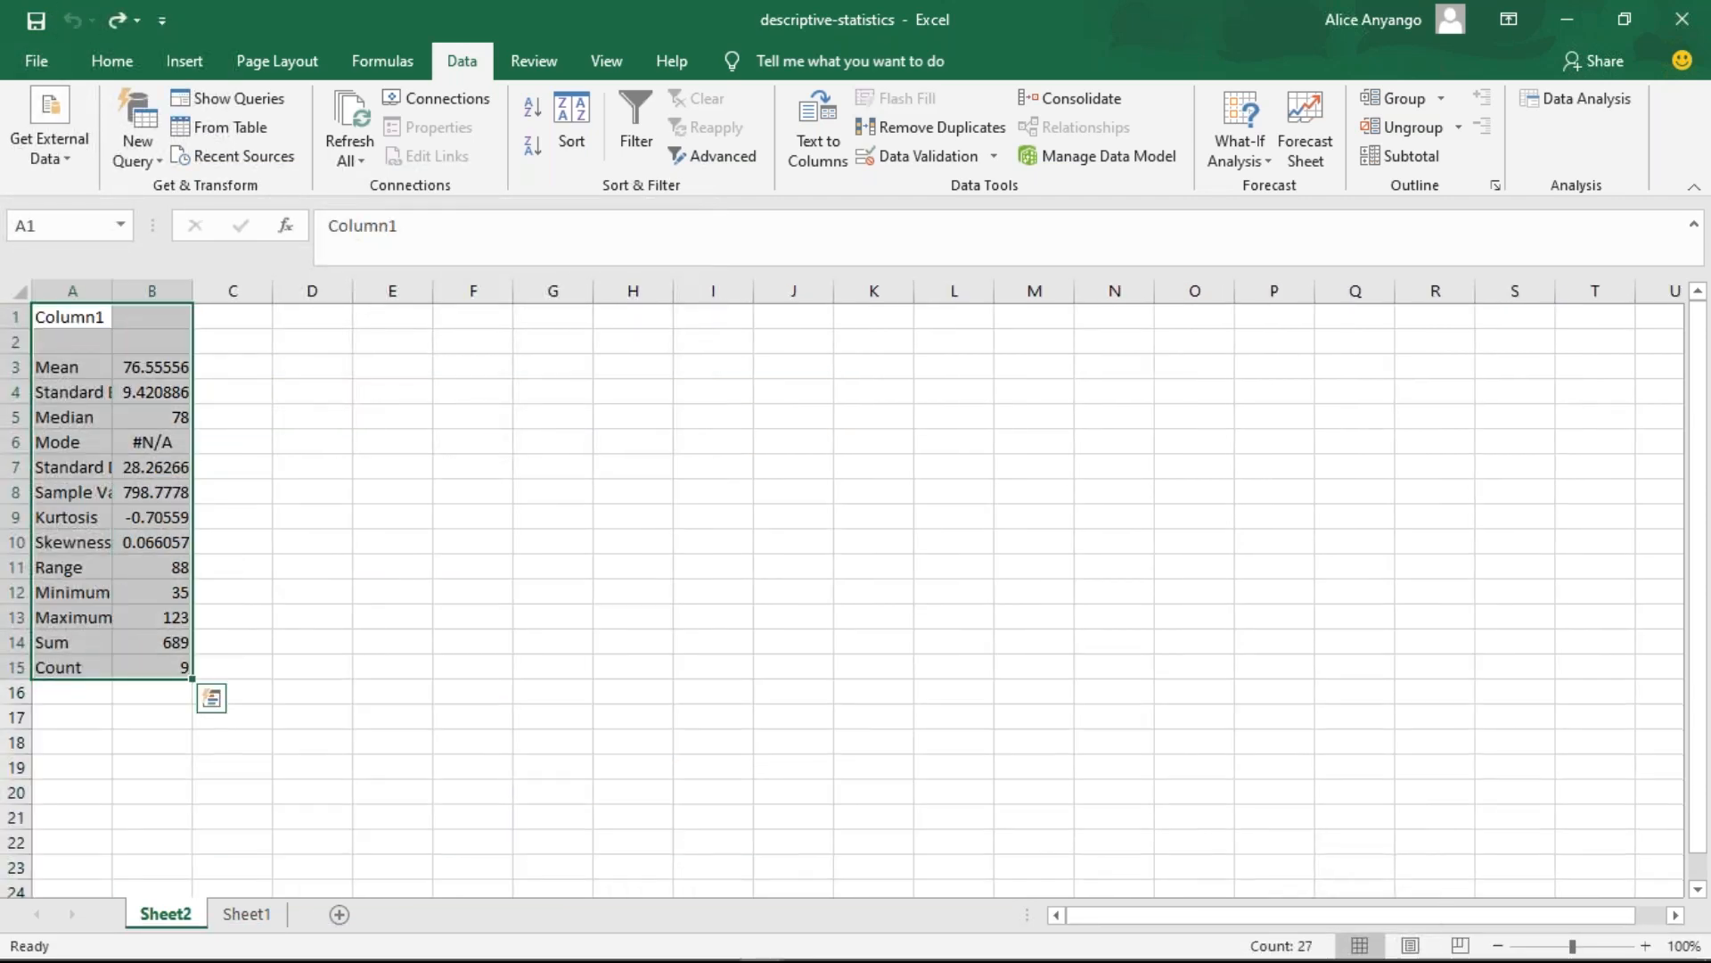
- Permanently delete Sheet2 with the statistics output, keeping Sheet1 with the scores
left_click(262, 923)
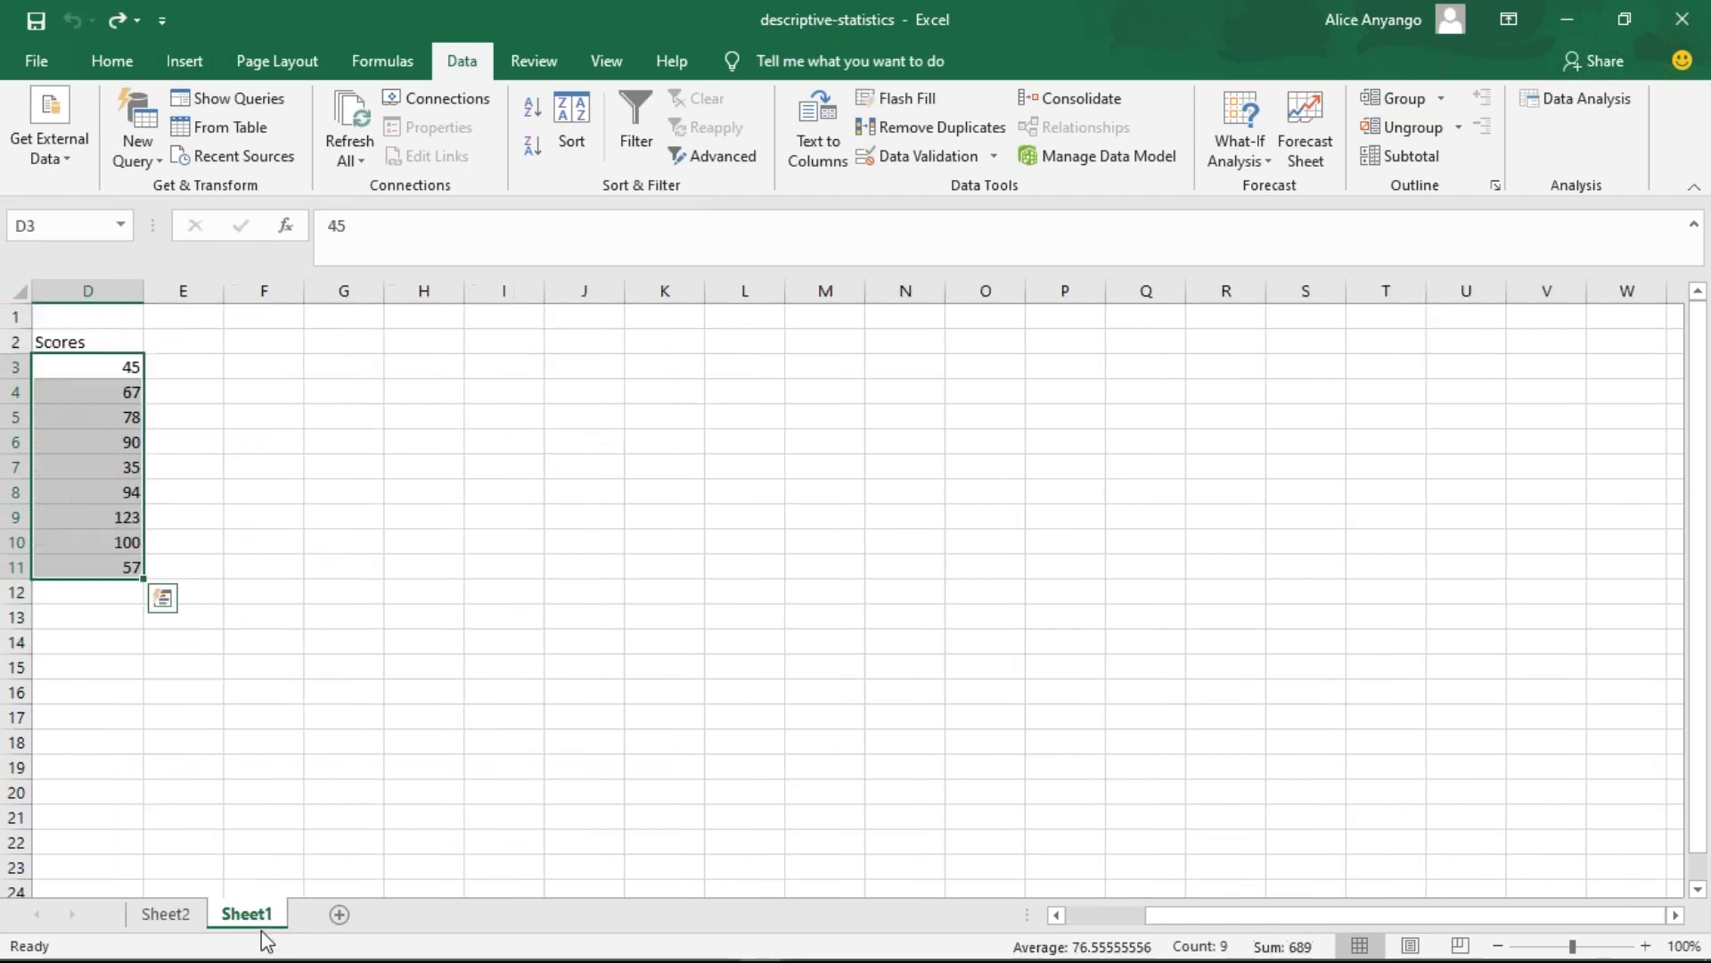
right_click(189, 927)
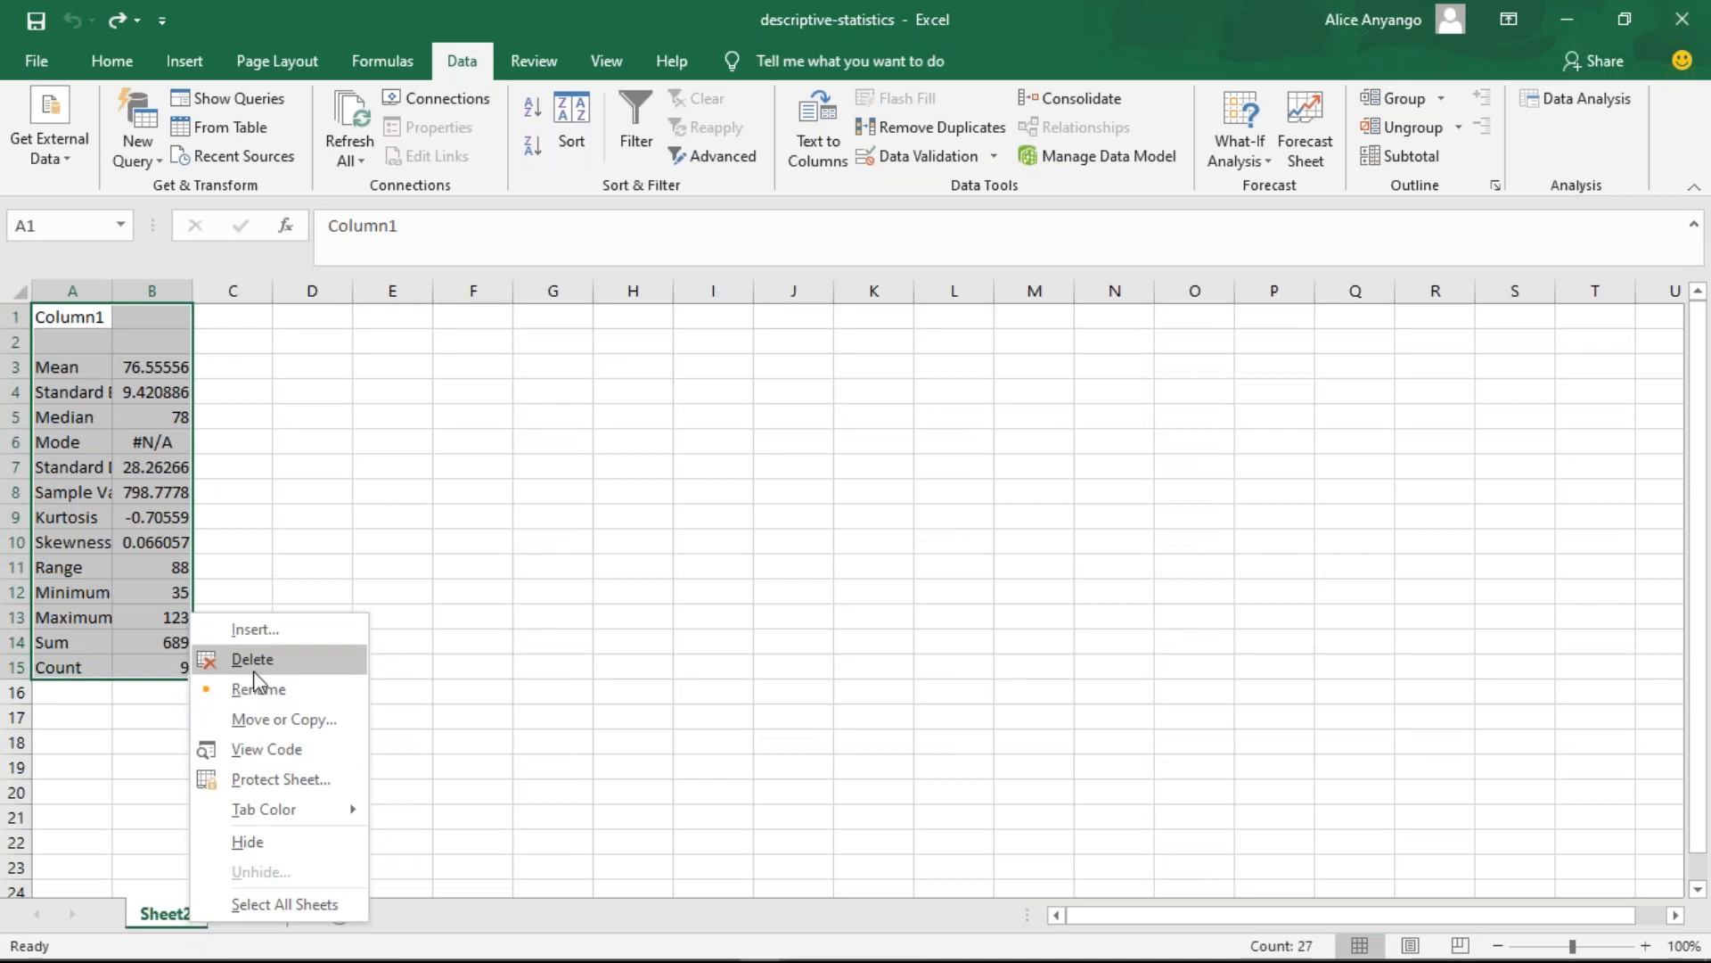
key("Escape")
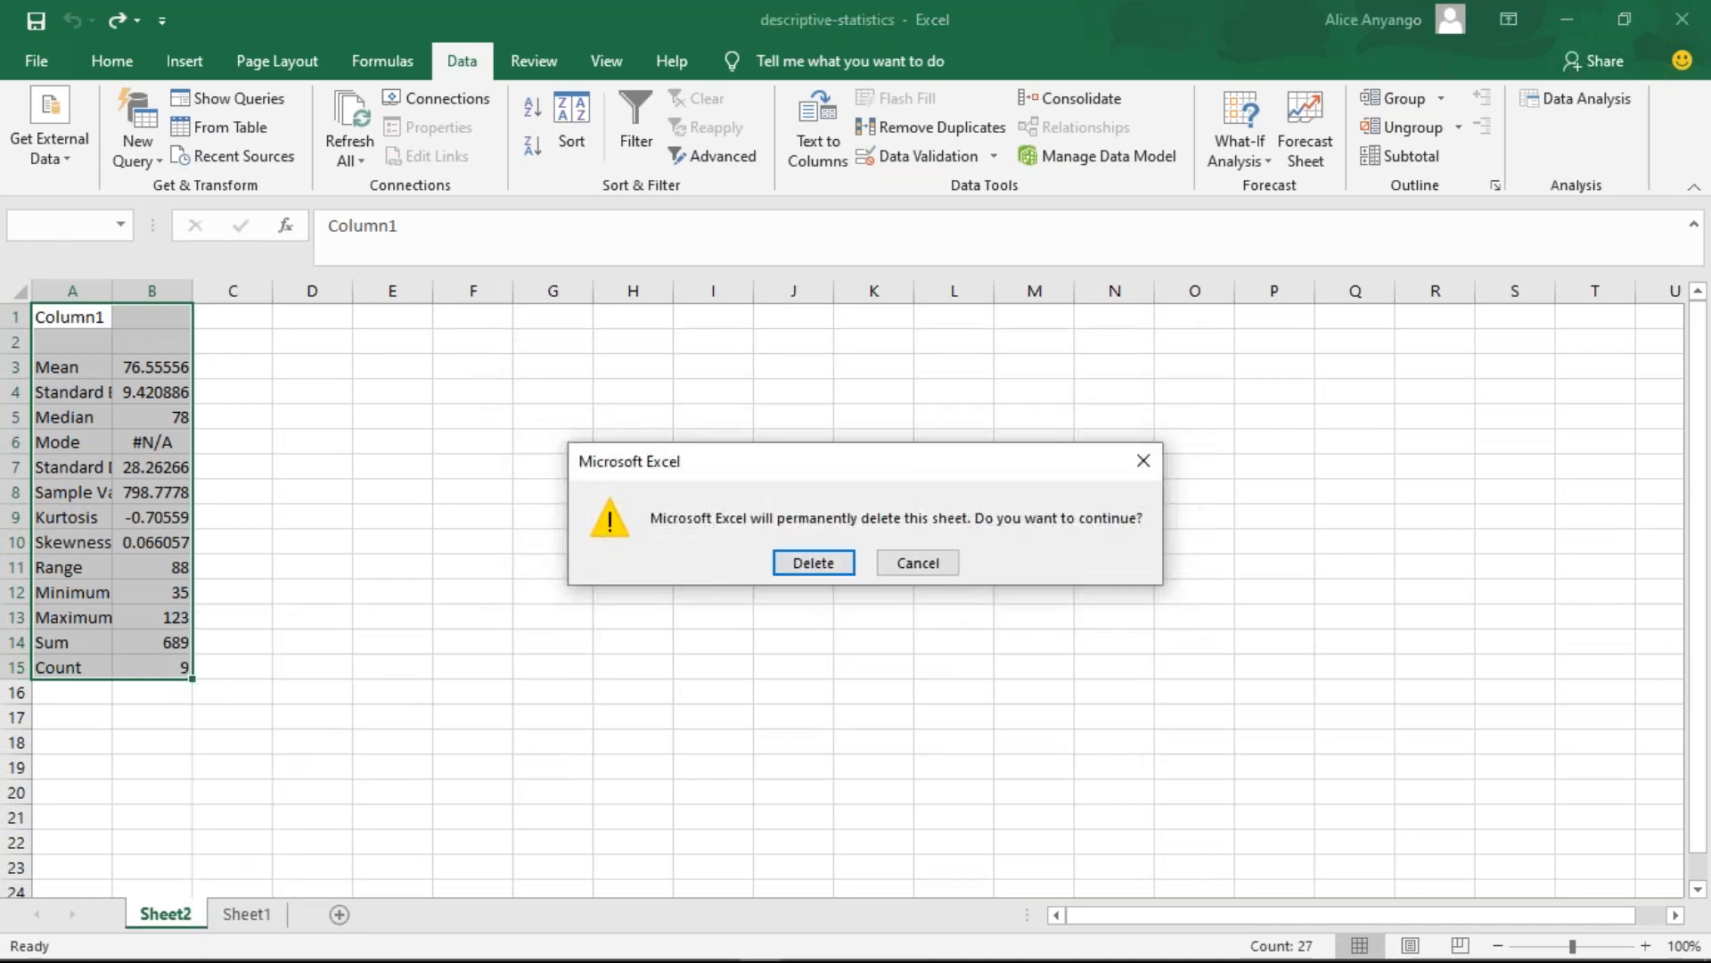
left_click(832, 564)
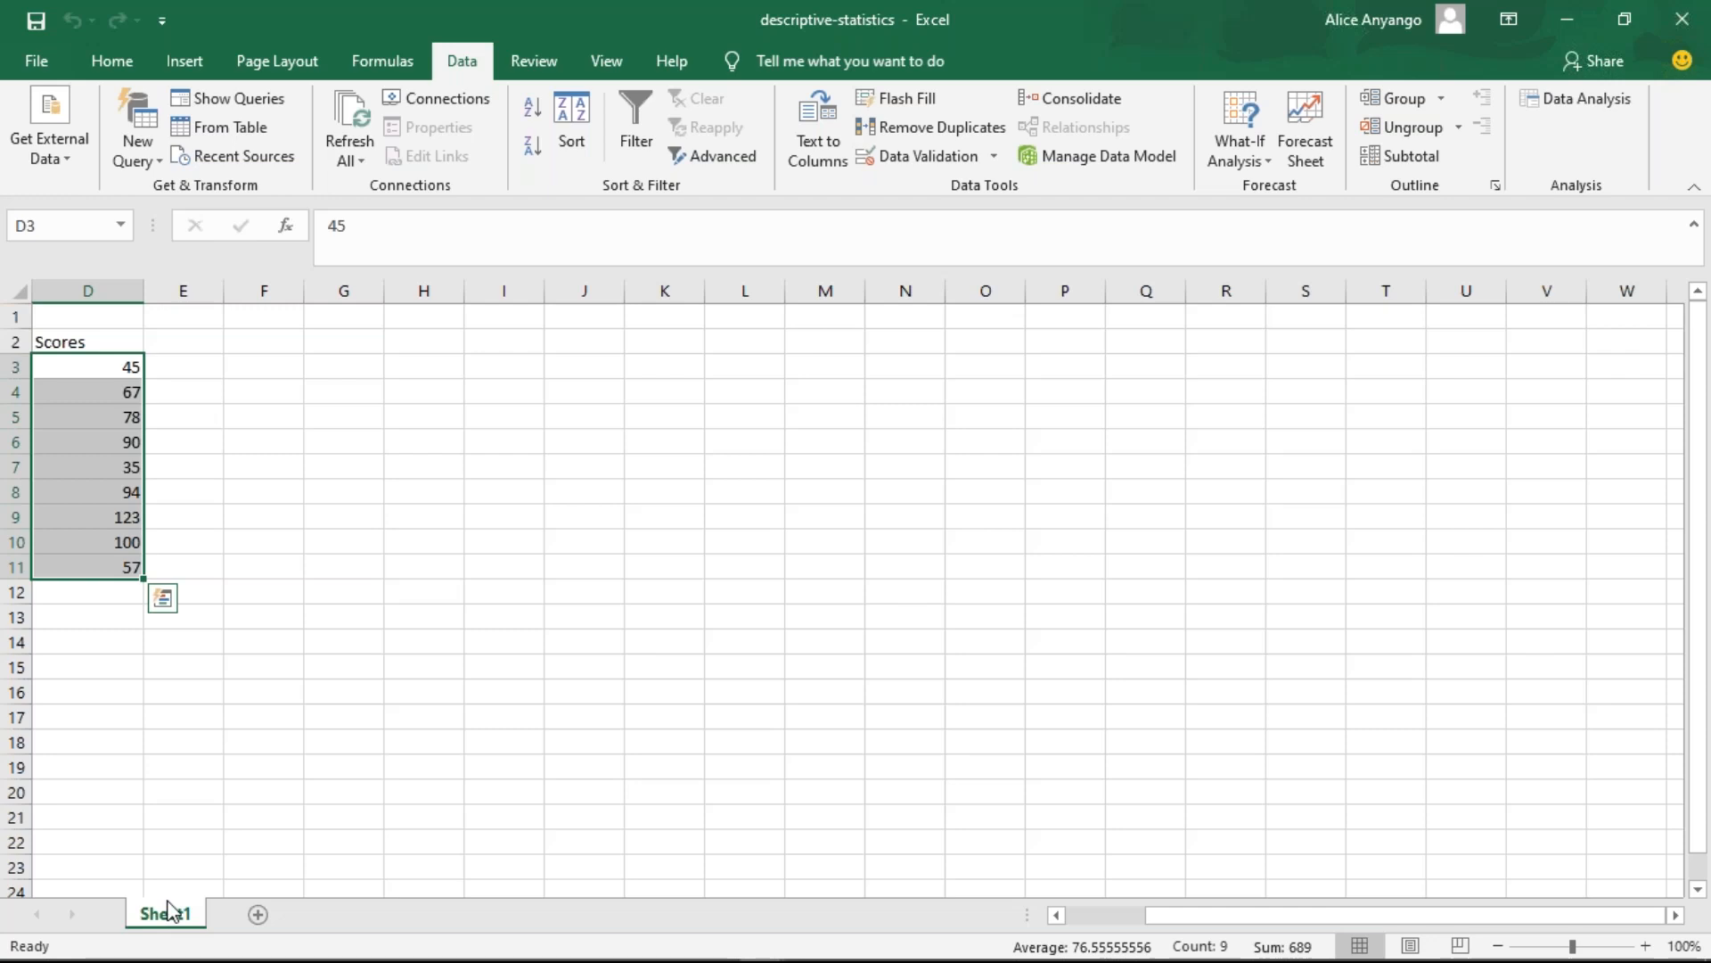
left_click(428, 692)
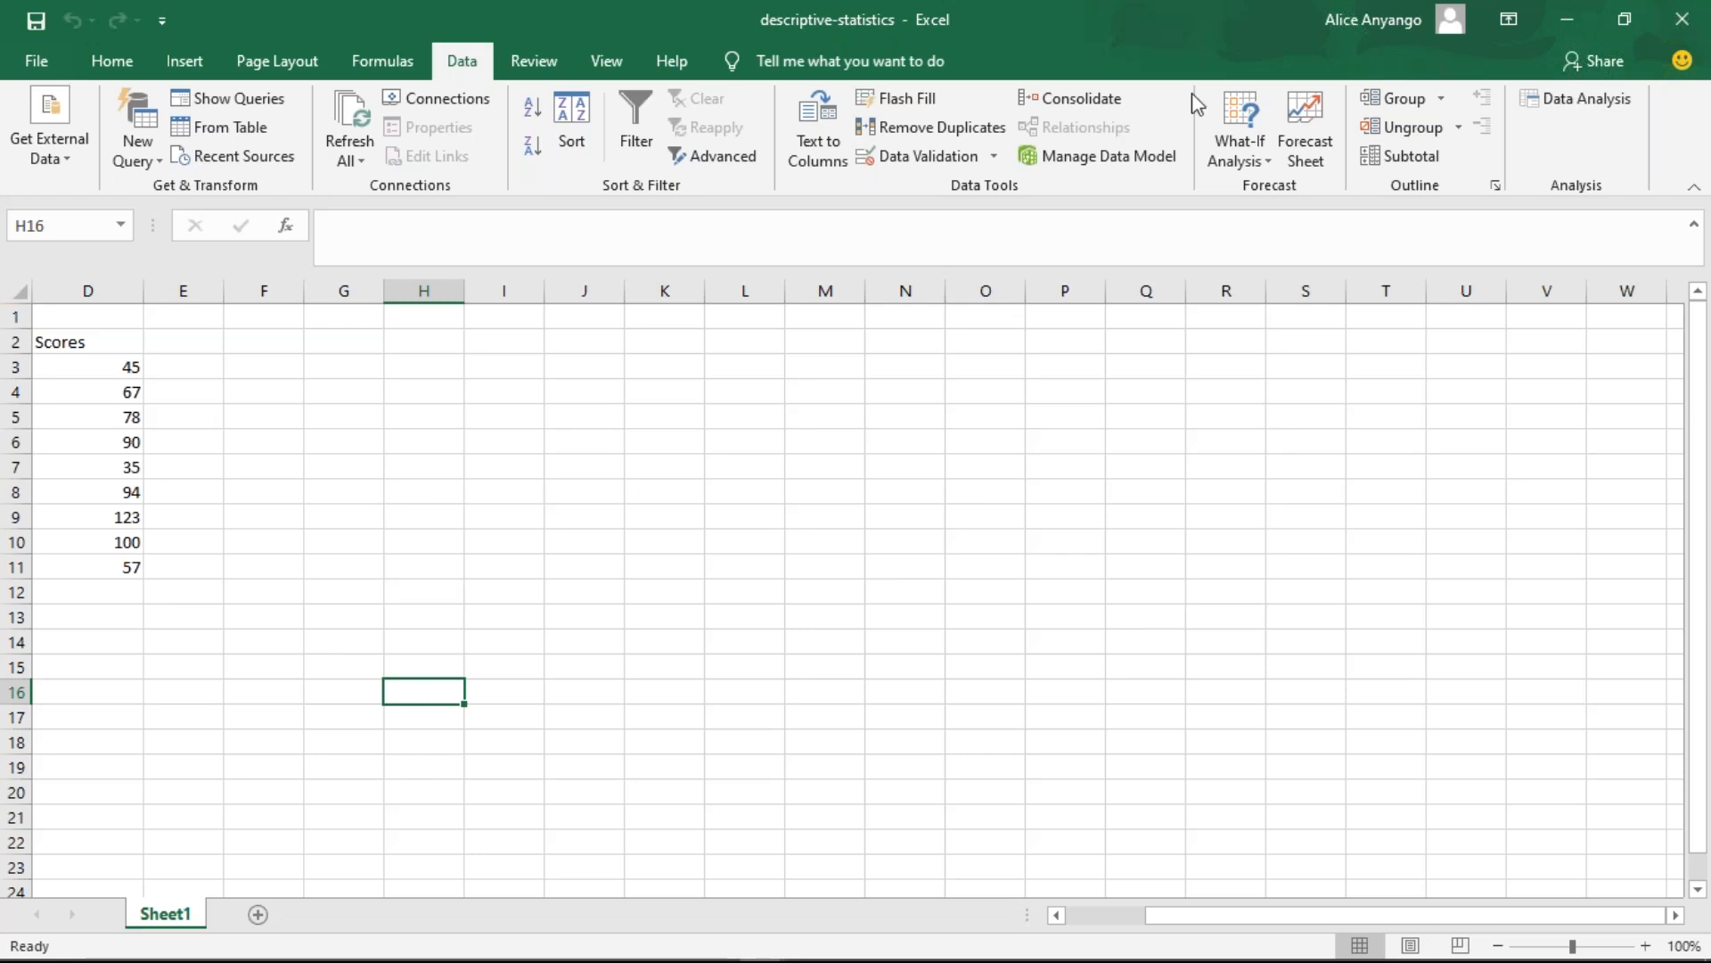
- Rerun Descriptive Statistics on D3:D11 with Summary statistics to a new worksheet, and widen column A of the output to fit its labels
left_click(1575, 99)
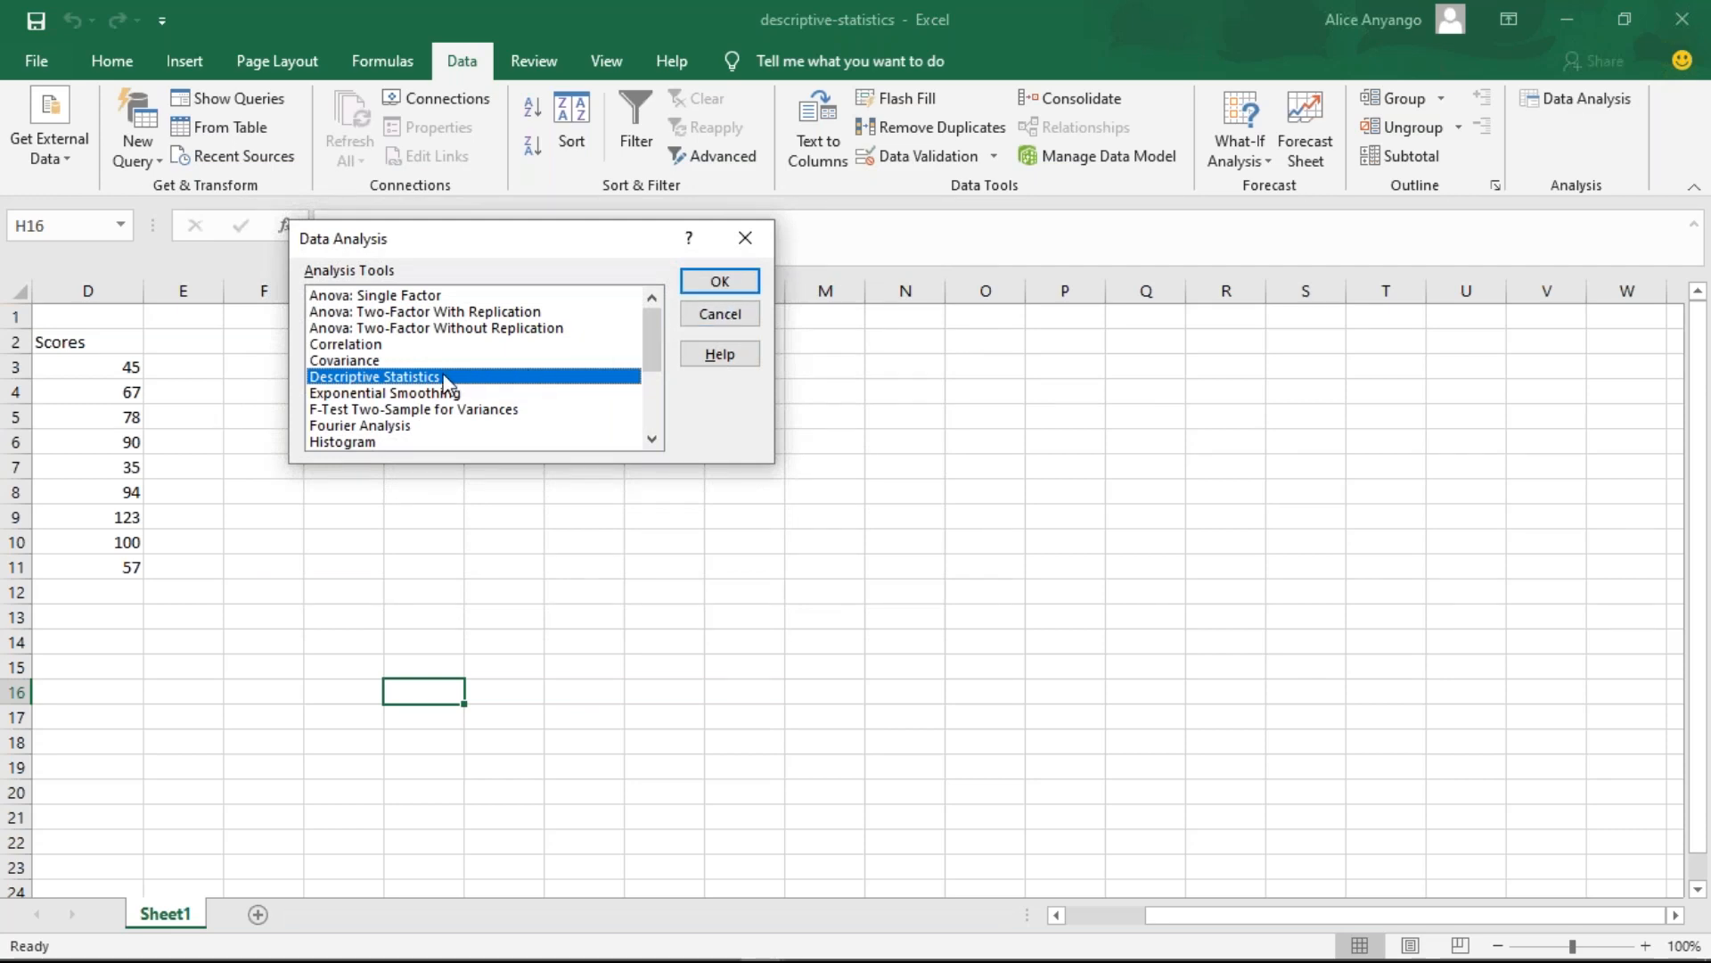
left_click(723, 284)
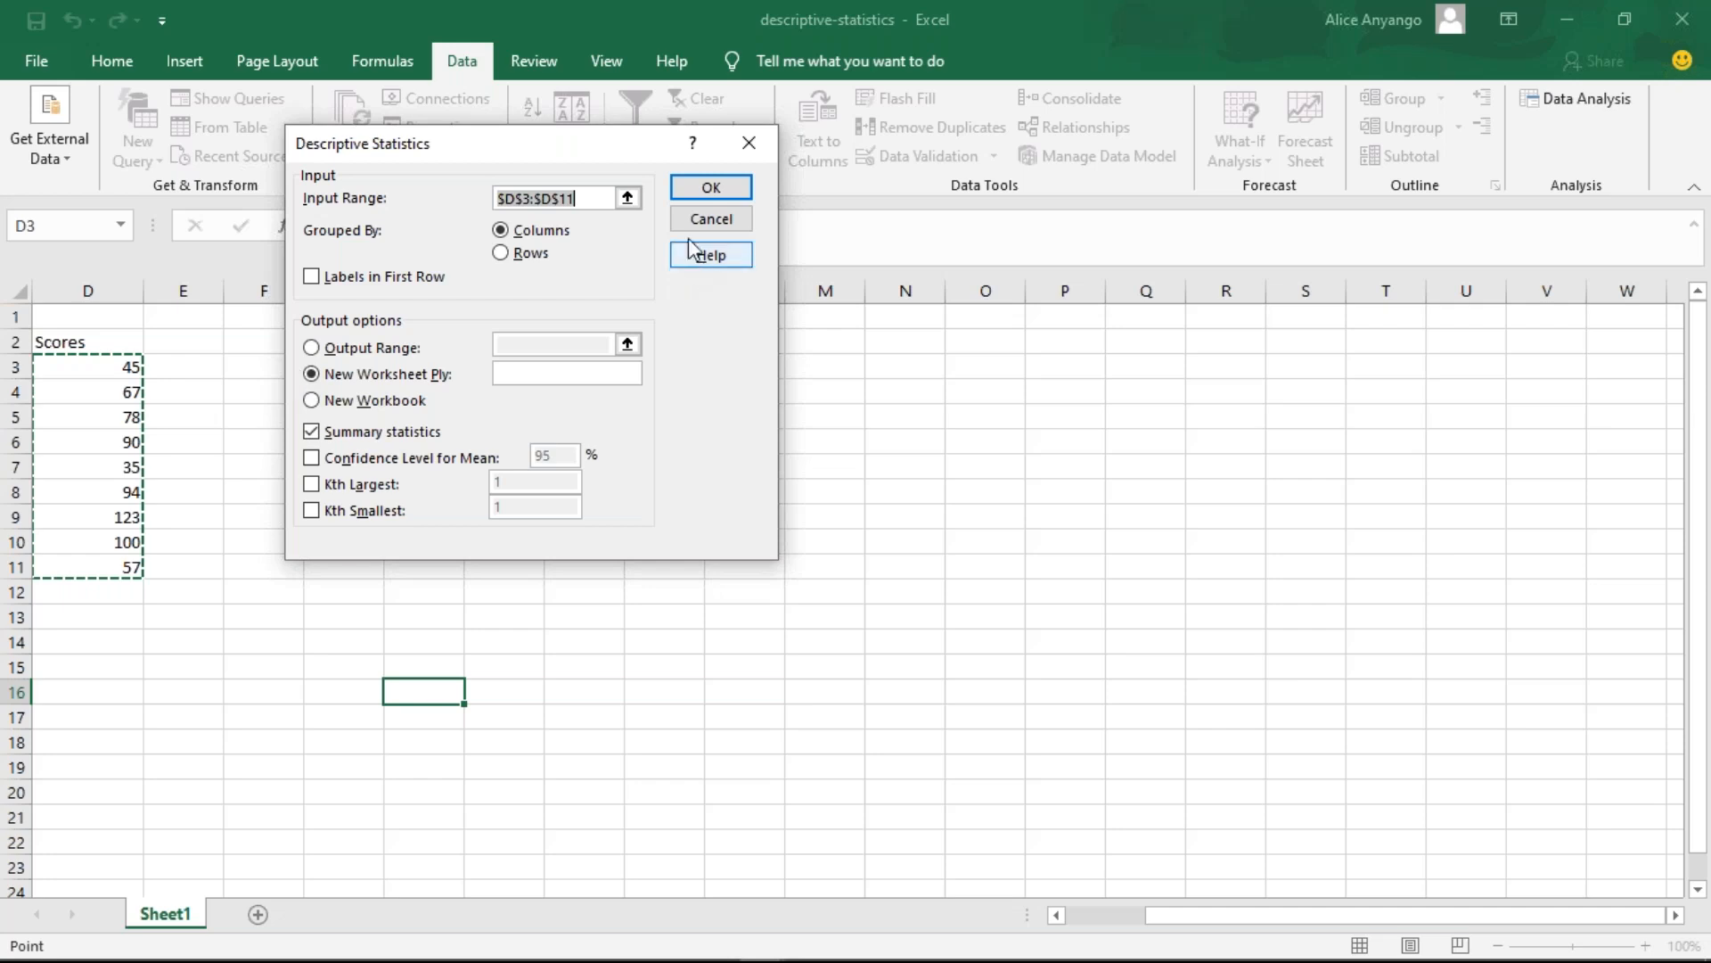
left_click(693, 194)
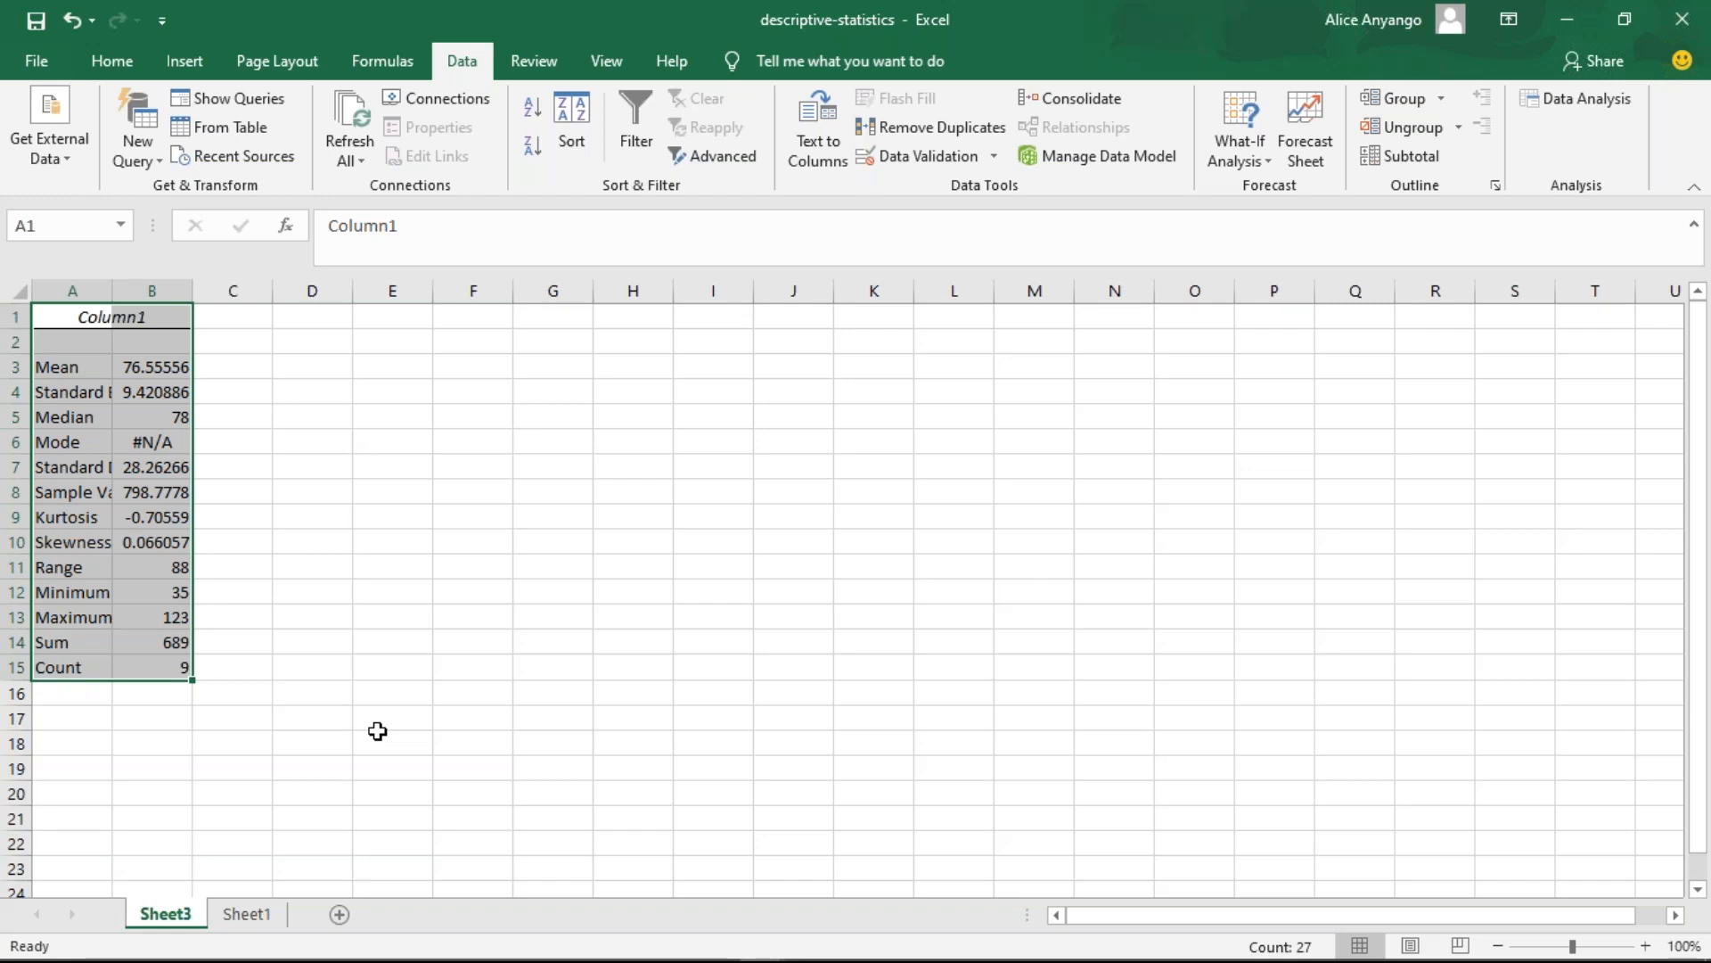
left_click(303, 710)
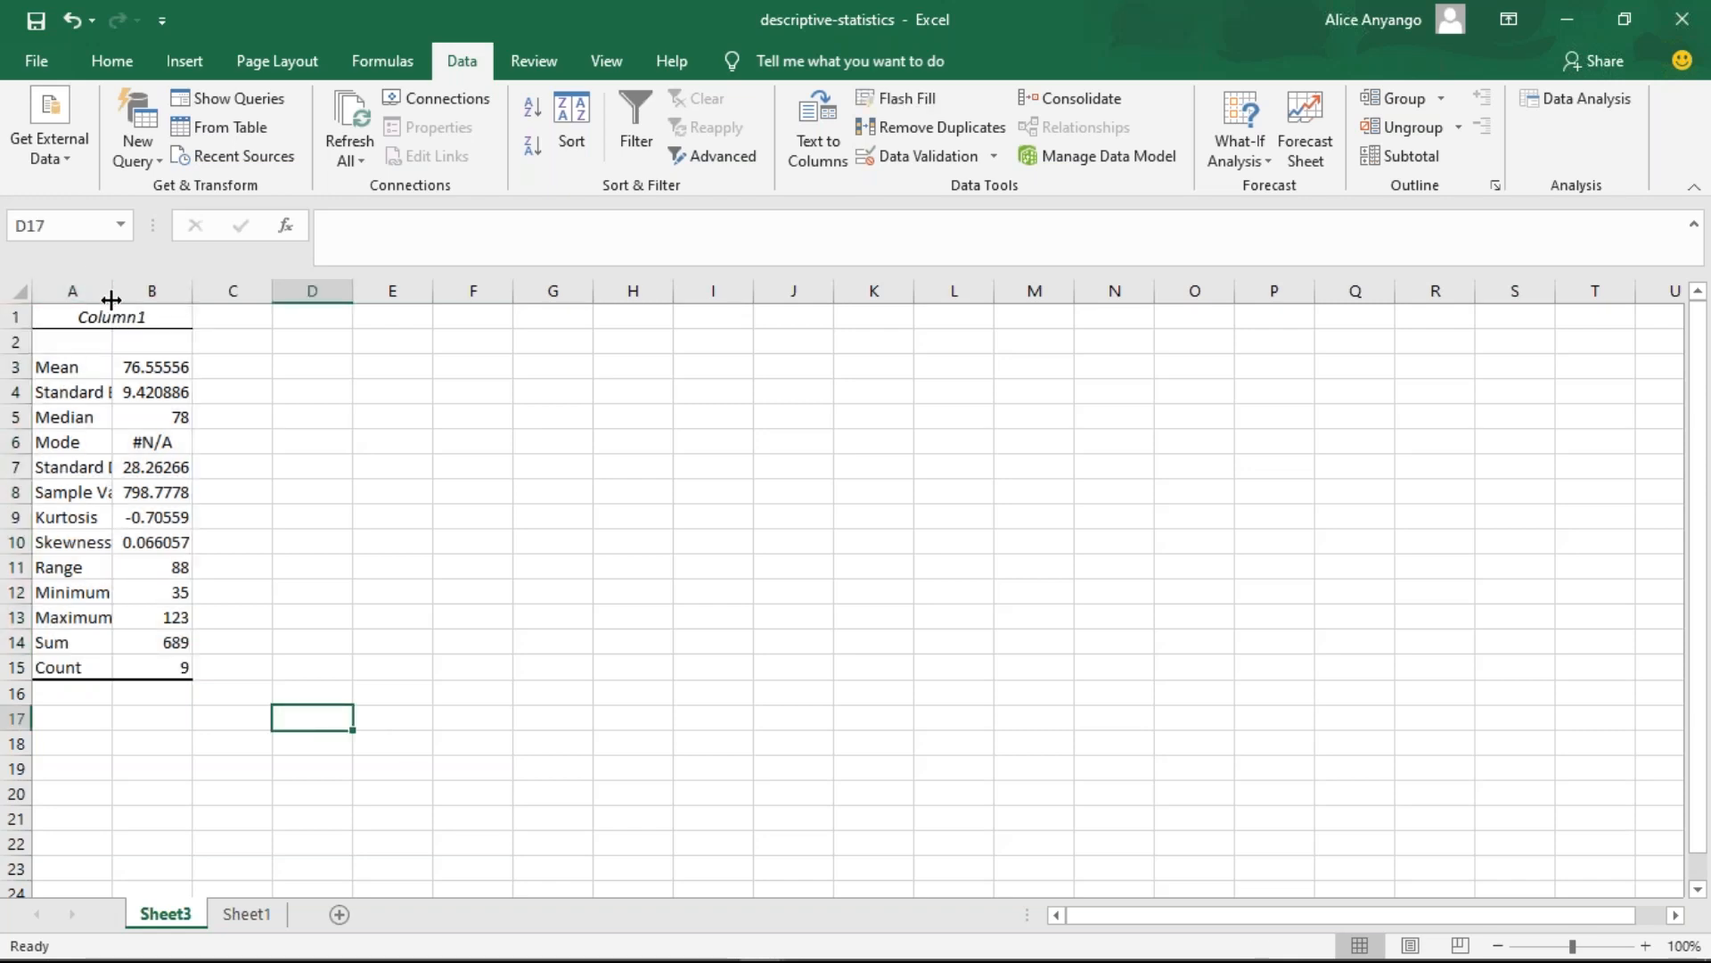
left_click_drag(111, 299, 212, 299)
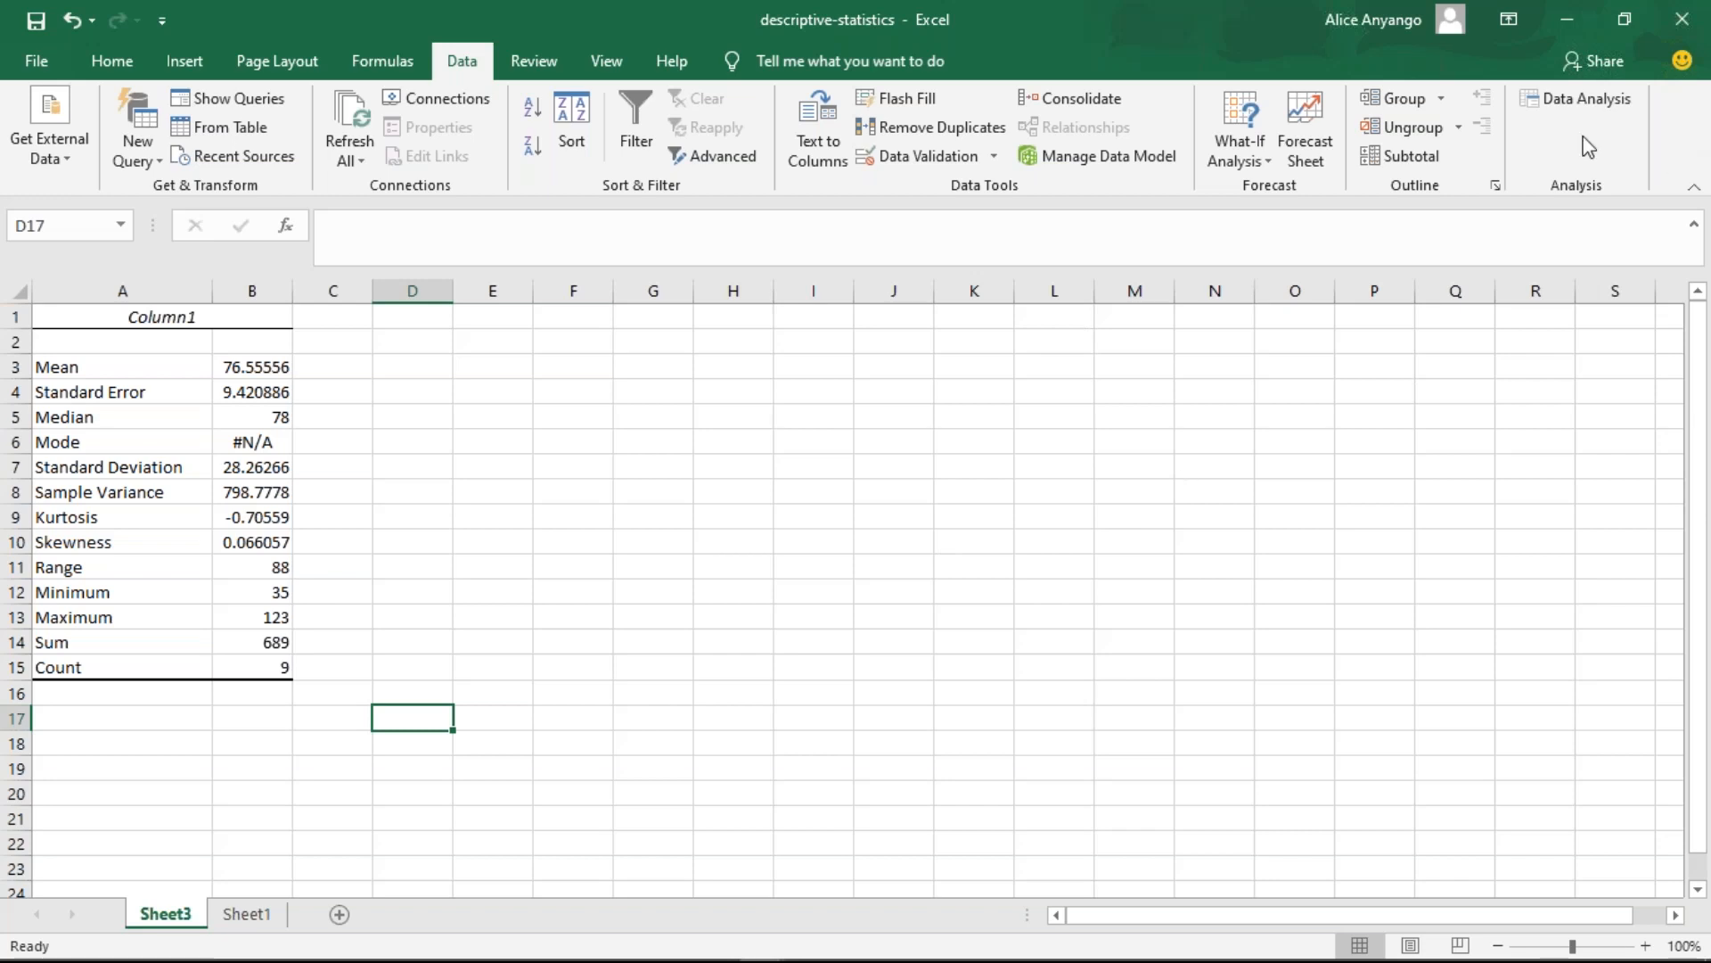
- Review the analysis tools offered in the Data Analysis list, then close it without running one
left_click(1540, 106)
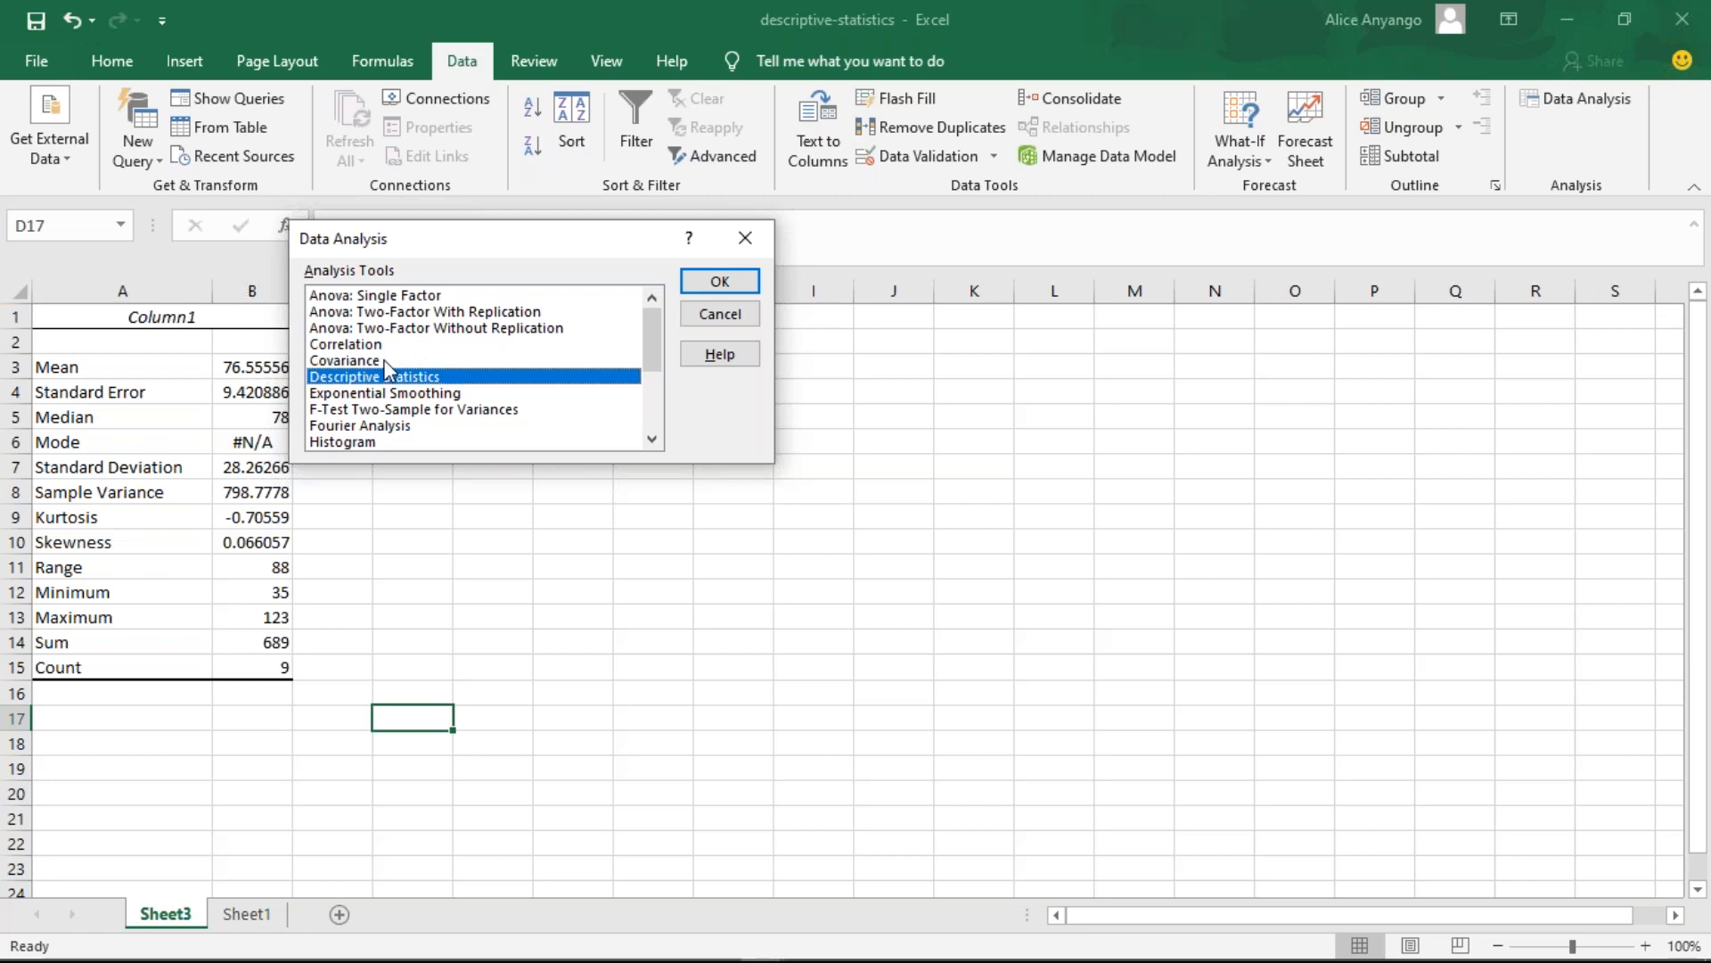
left_click(742, 240)
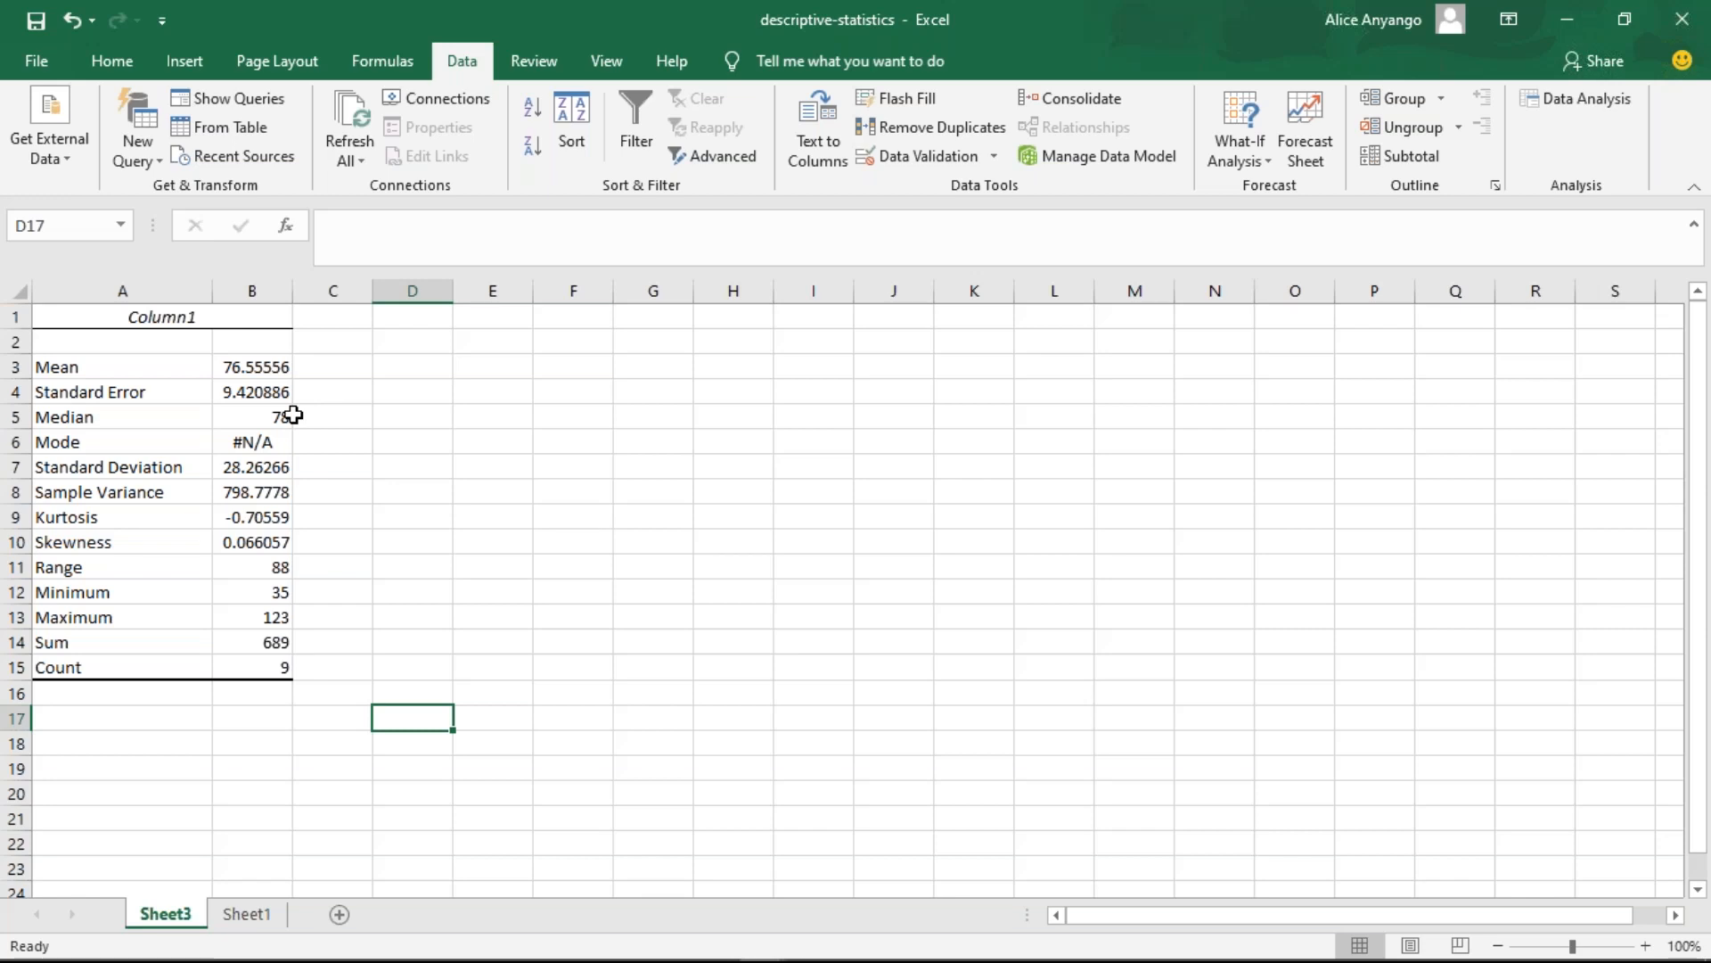
mouse_move(805, 947)
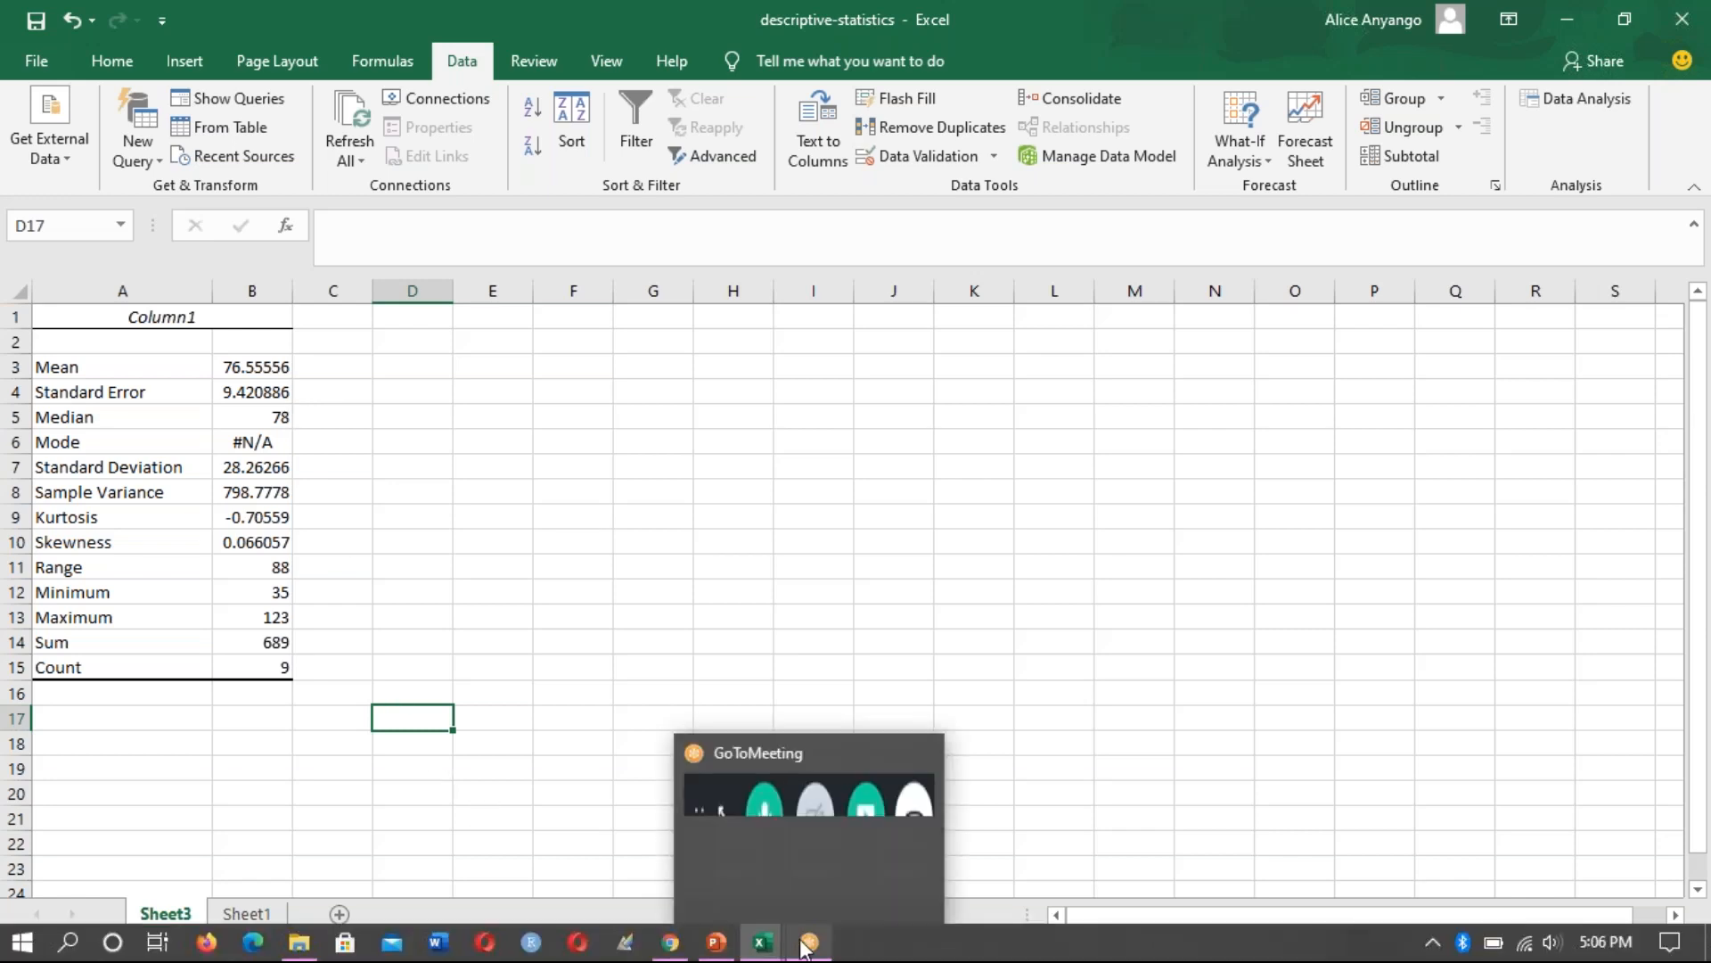
mouse_move(722, 950)
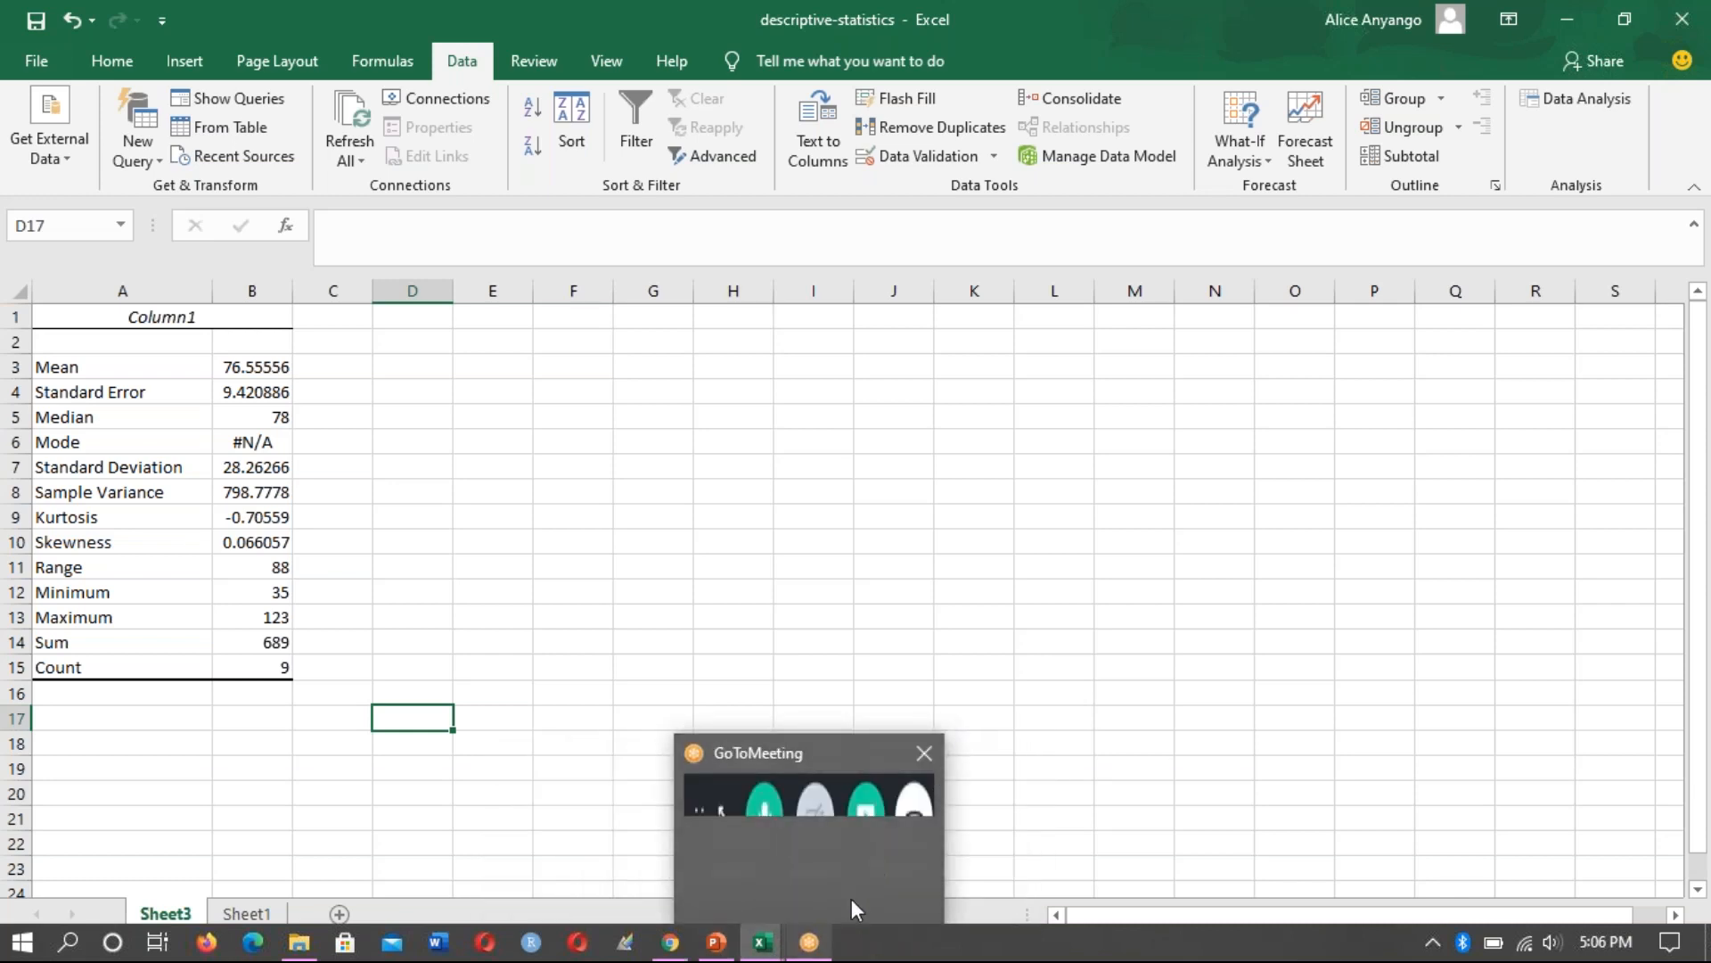
- Switch to the short course presentation in PowerPoint and go to slide 34
left_click(705, 946)
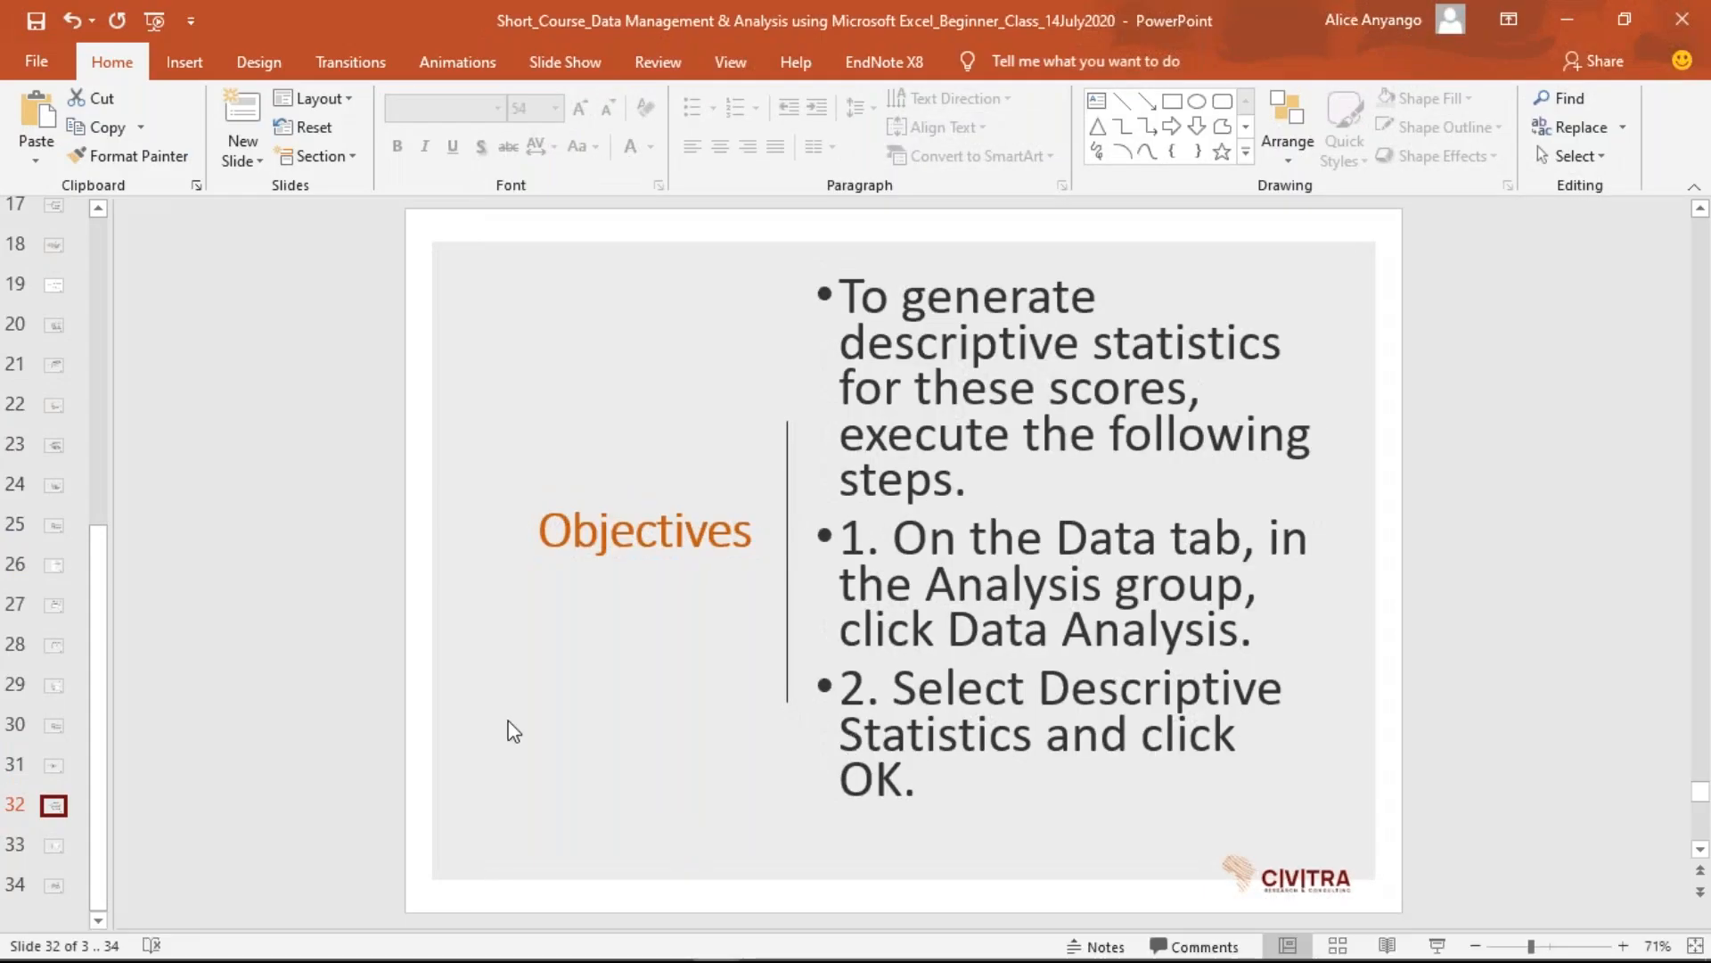
left_click(56, 888)
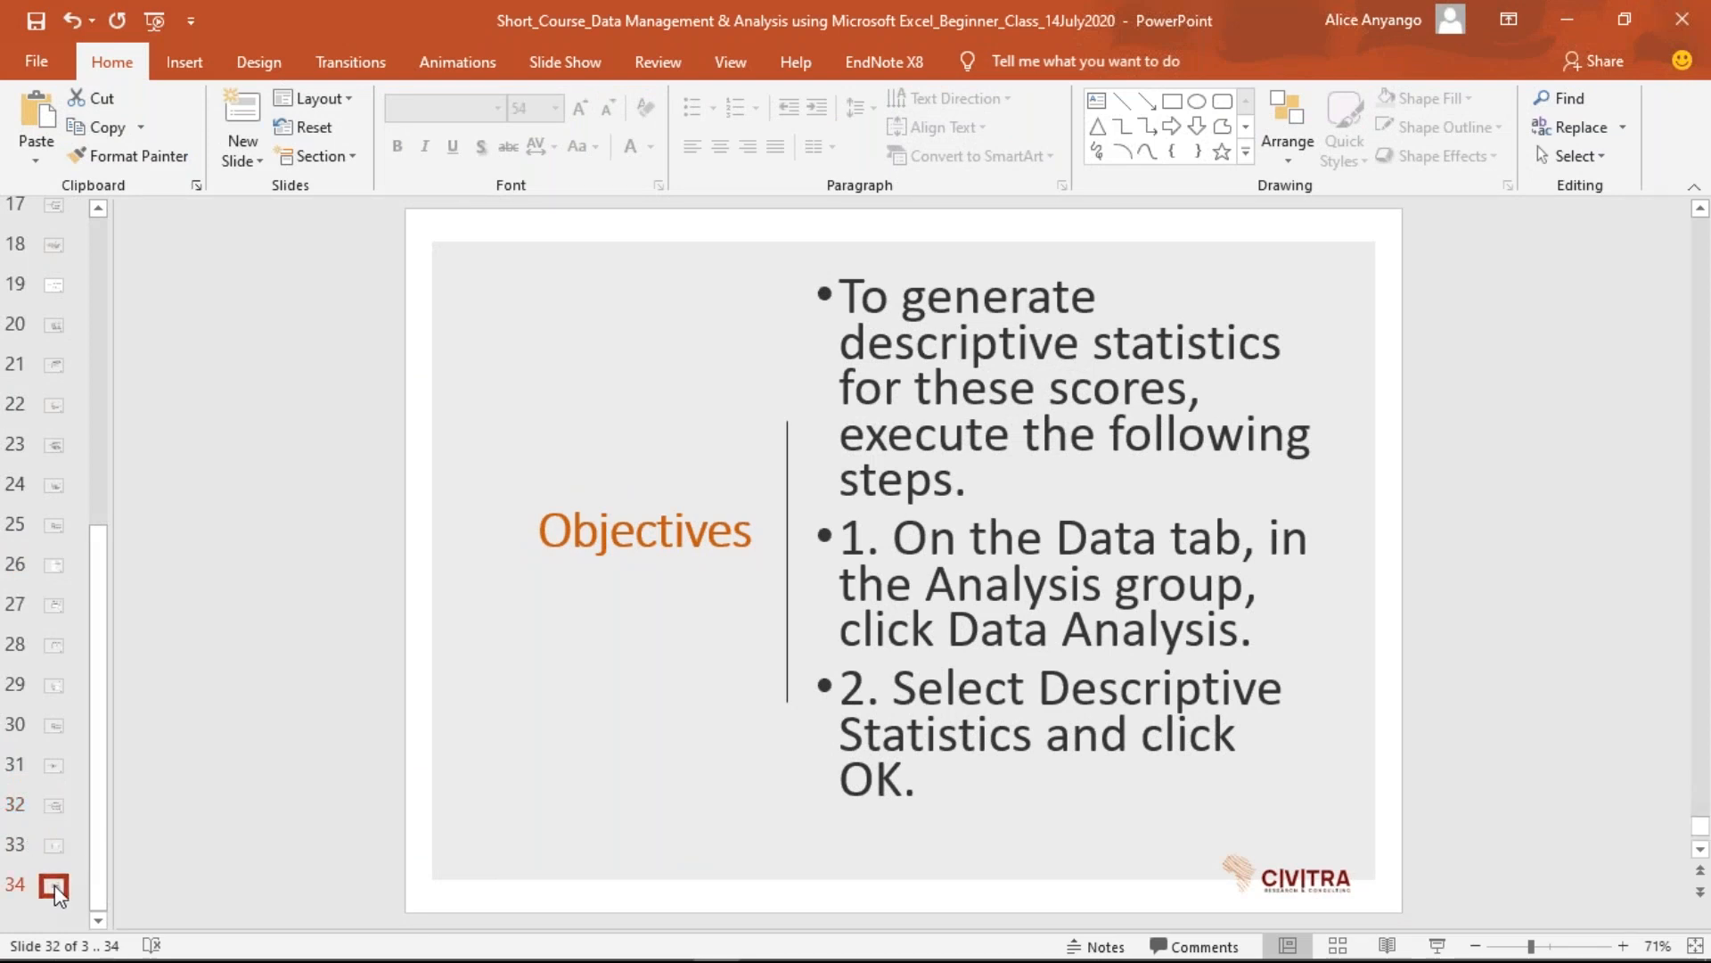
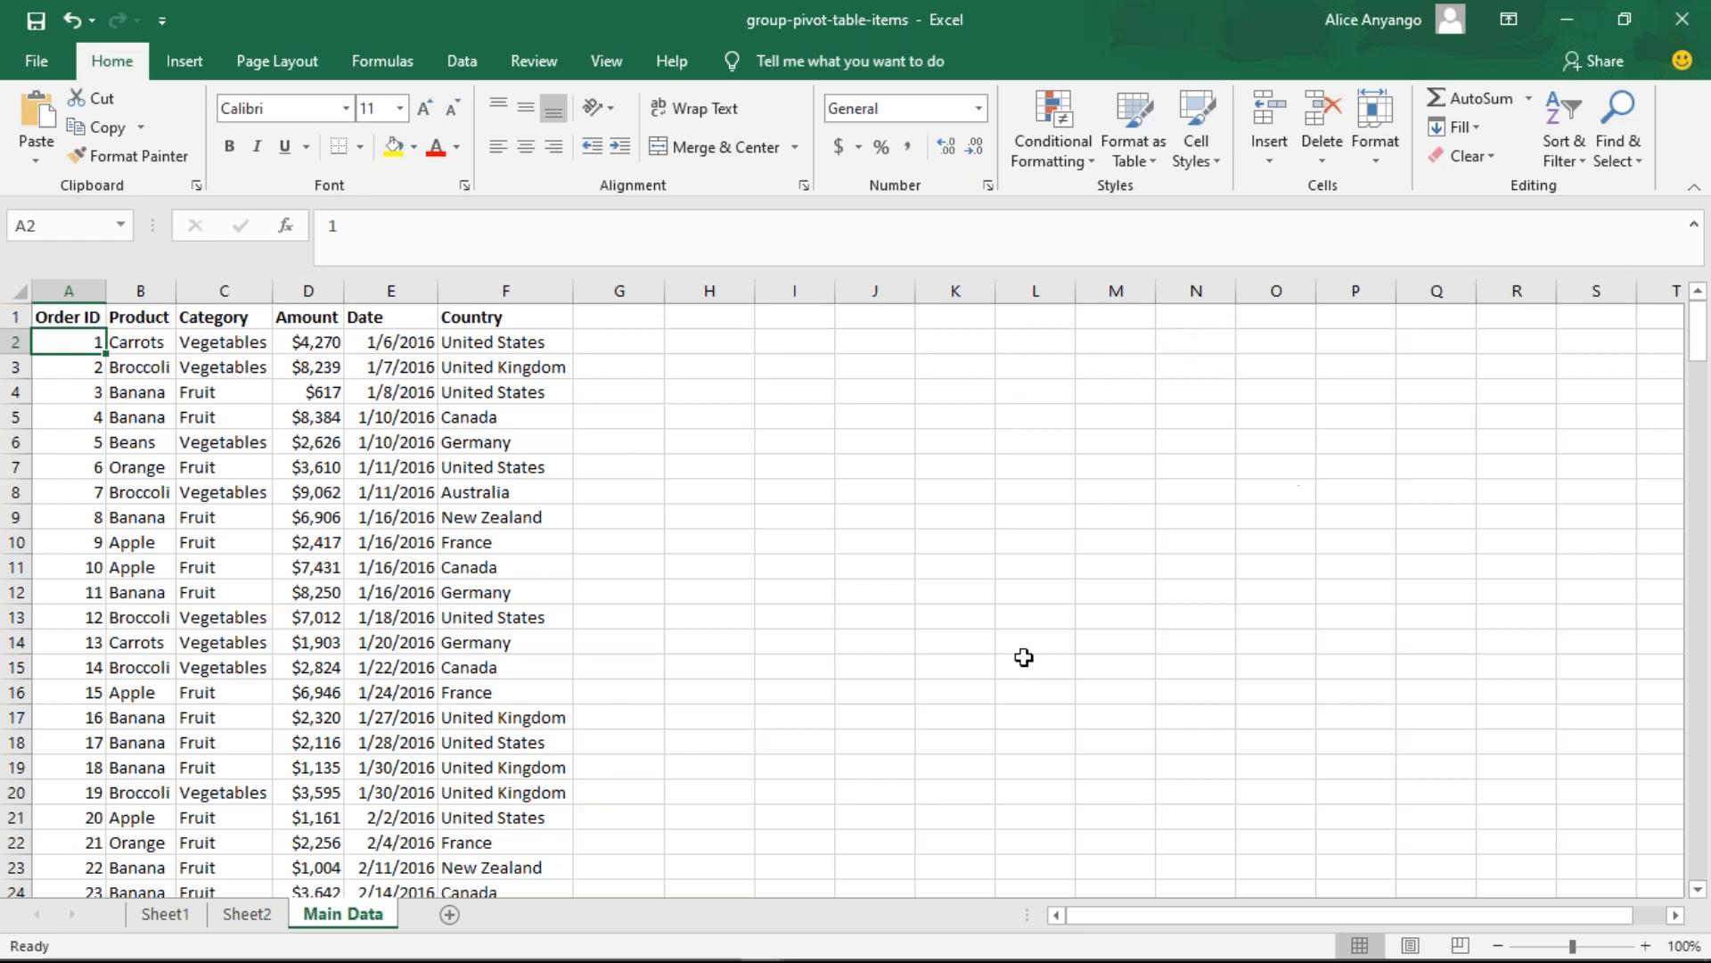
- Insert a PivotTable based on the Main Data order records on a new worksheet
left_click(196, 64)
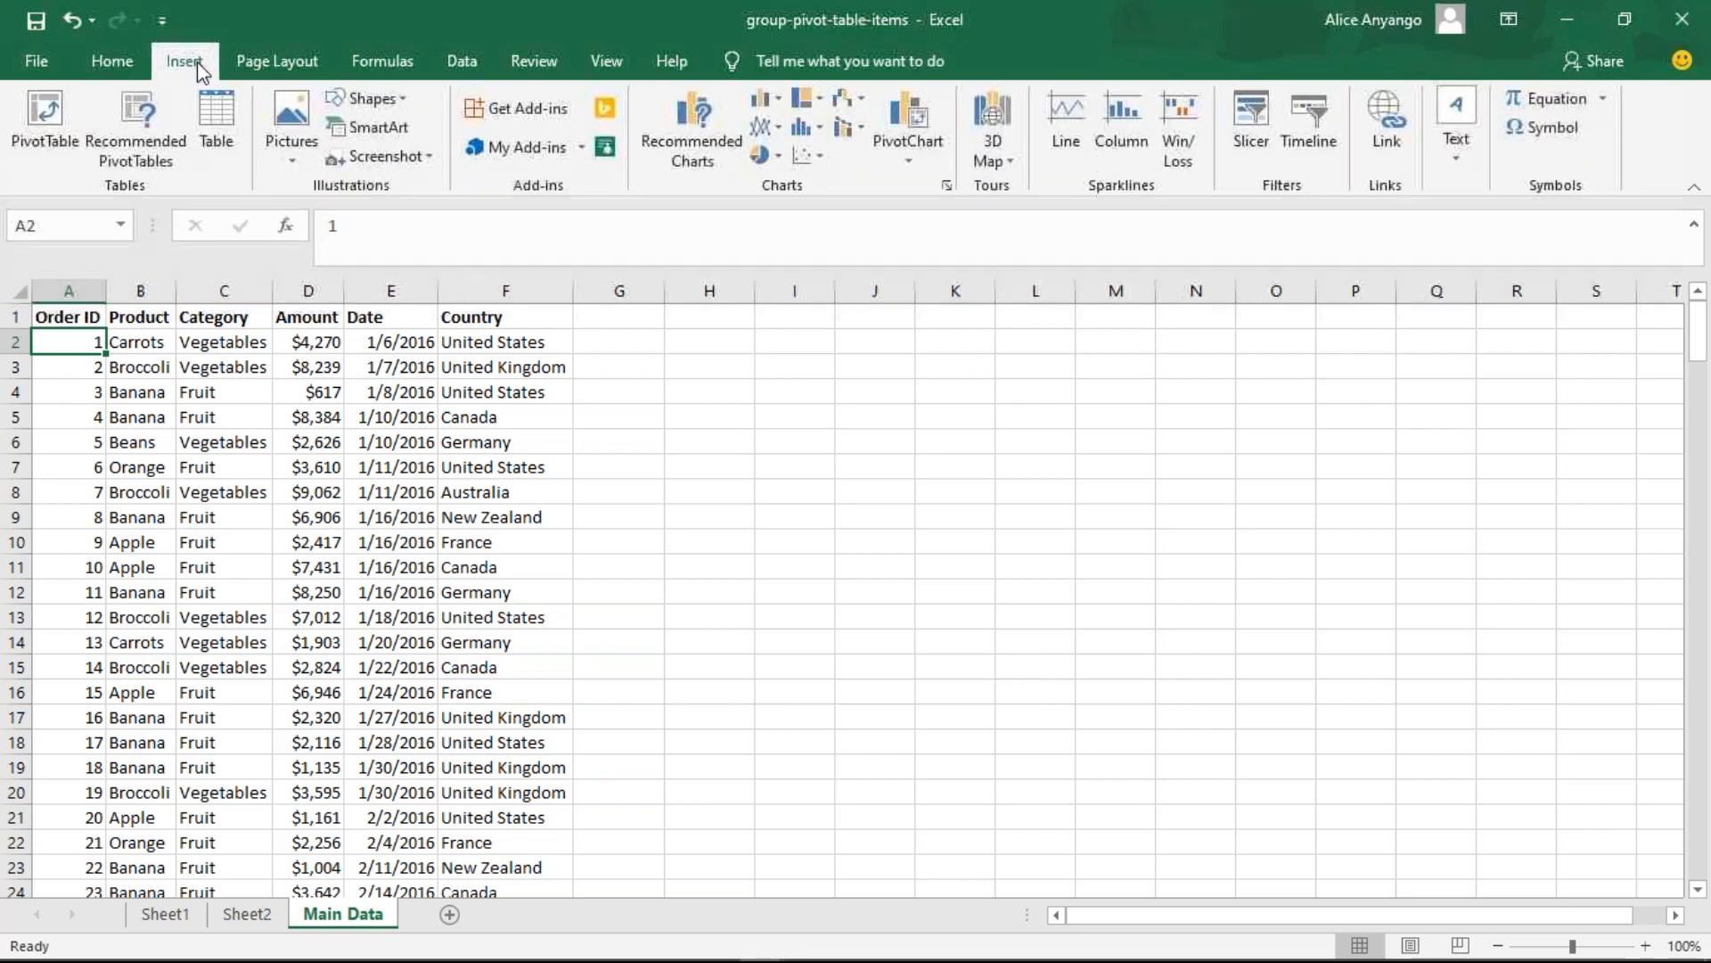
left_click(46, 125)
left_click(623, 528)
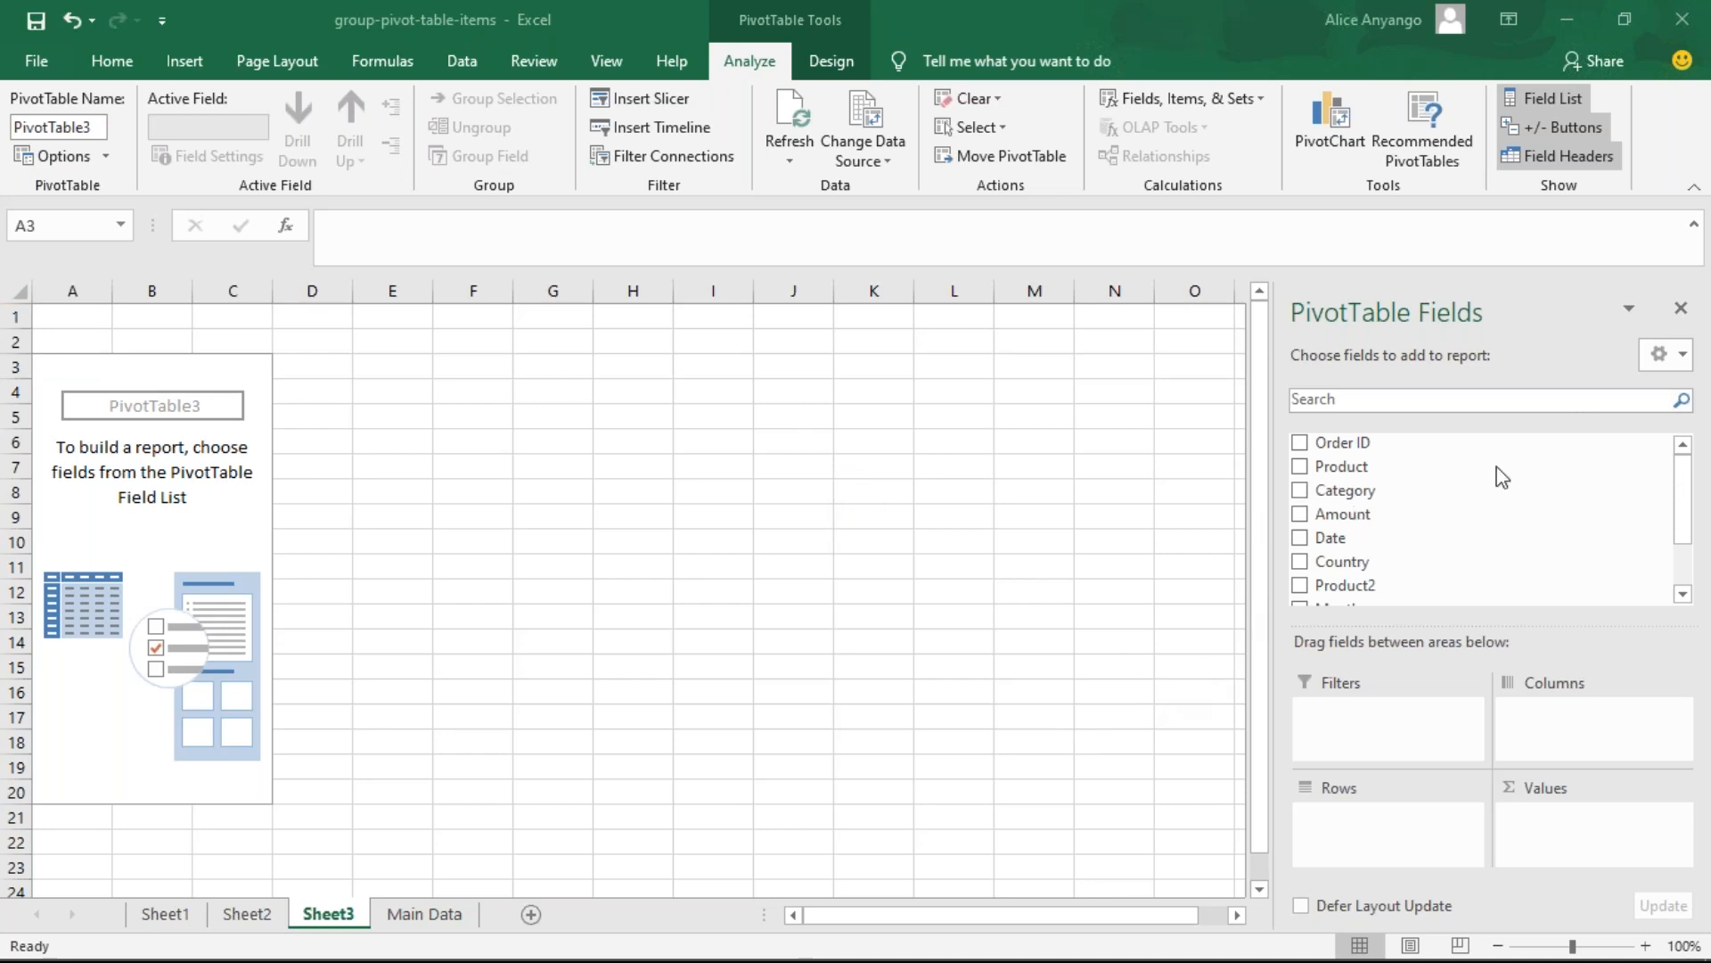
- Lay out the PivotTable with Product as rows, the sum of Amount as values and Country as the report filter
left_click(1299, 468)
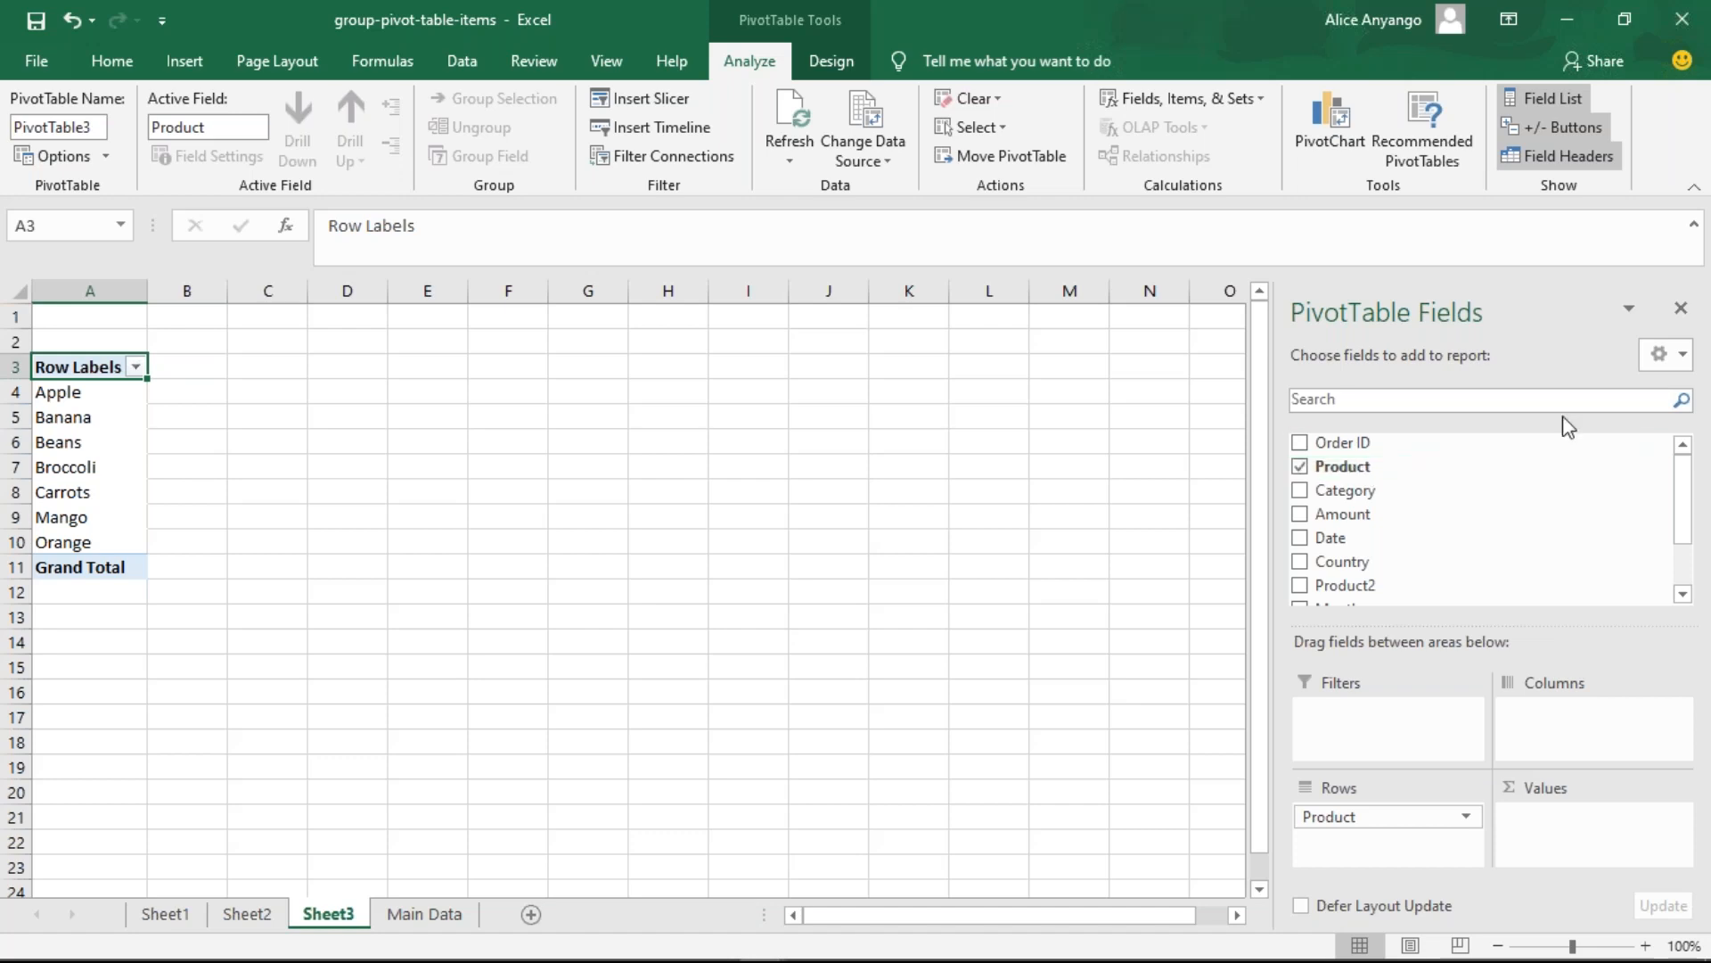
left_click(1299, 514)
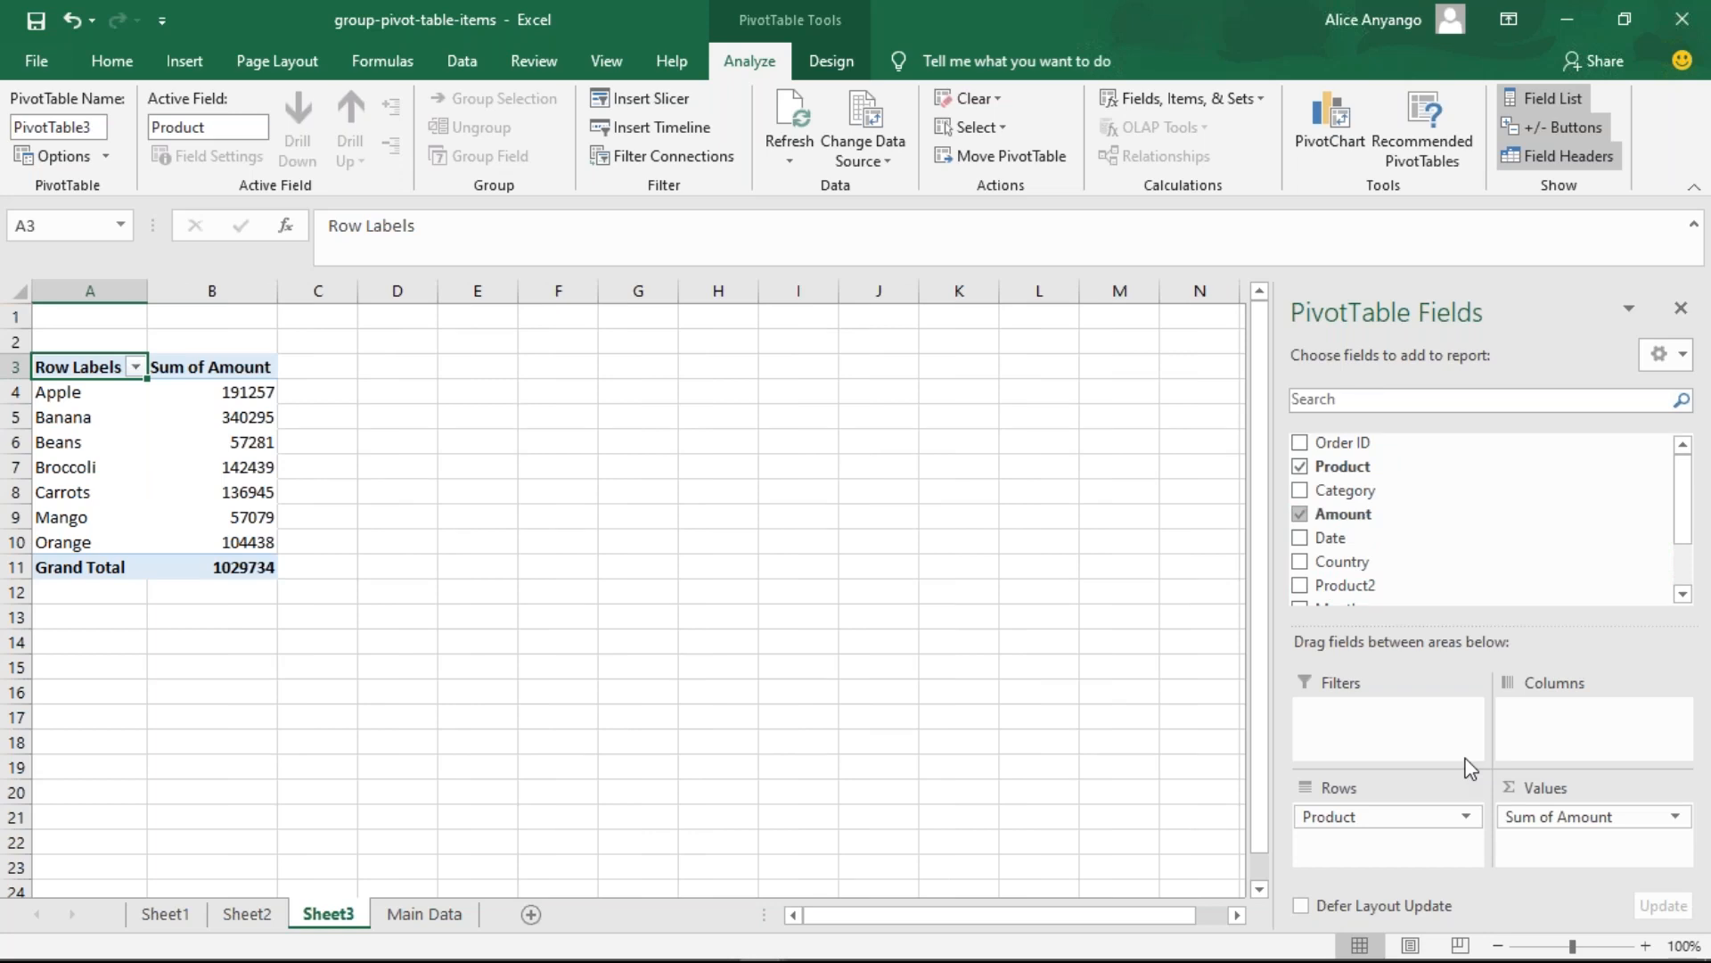
left_click(1317, 564)
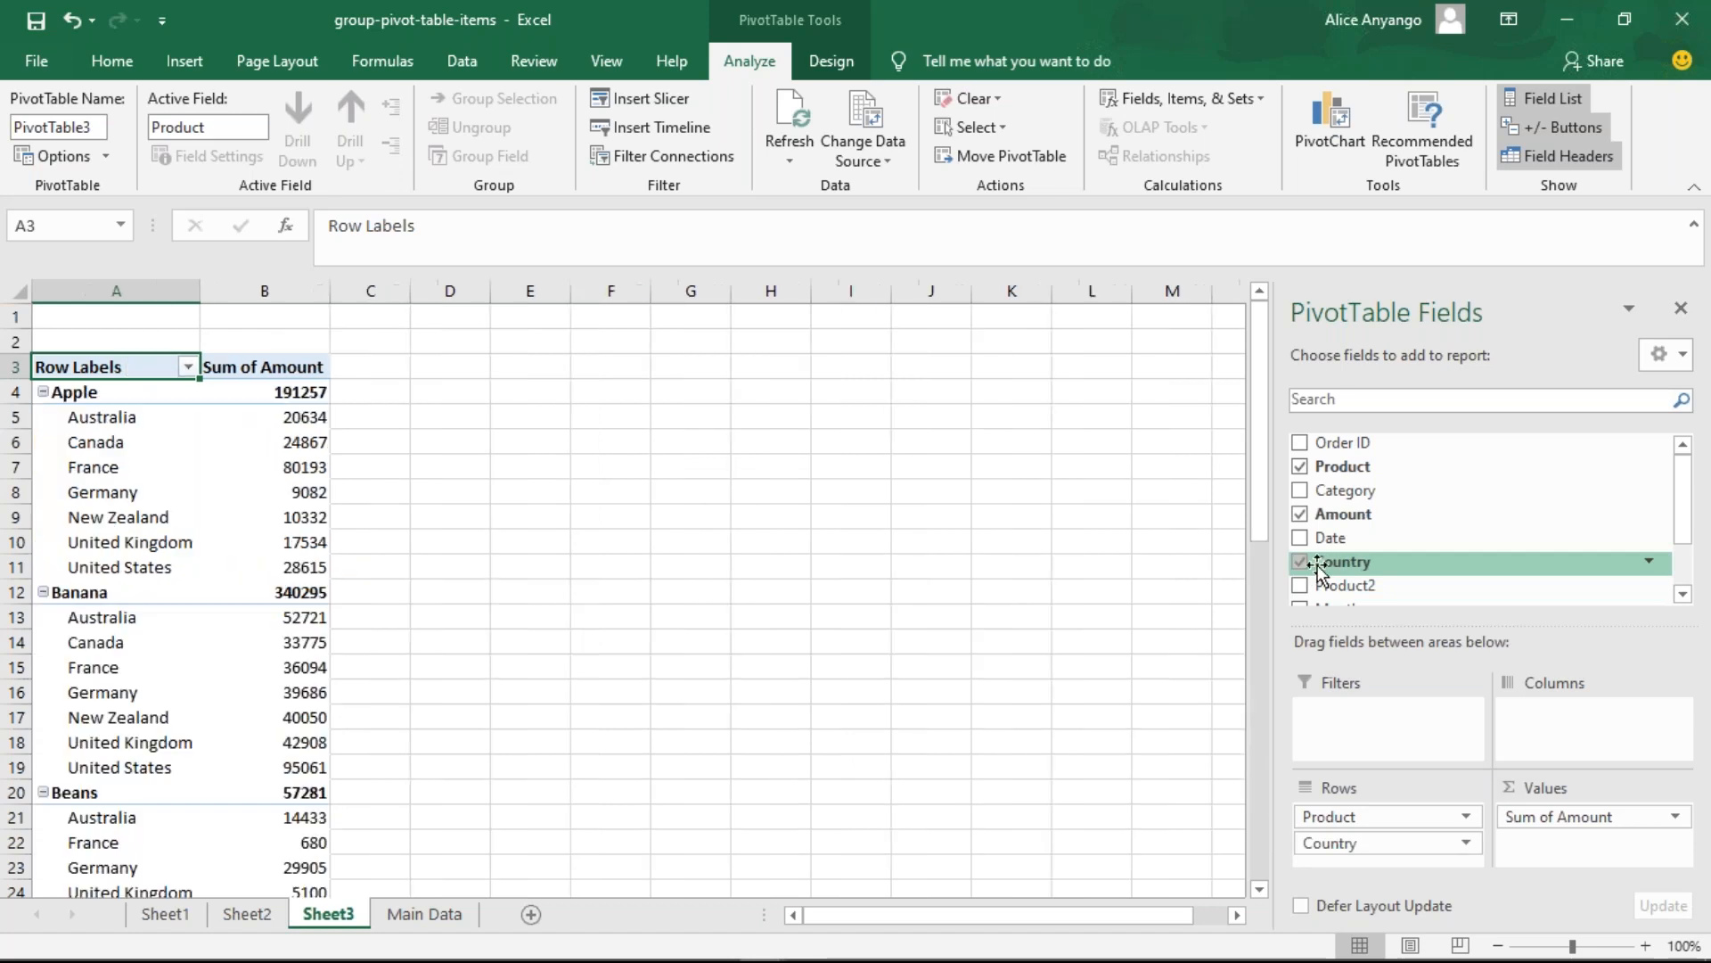
left_click_drag(1328, 844, 1337, 713)
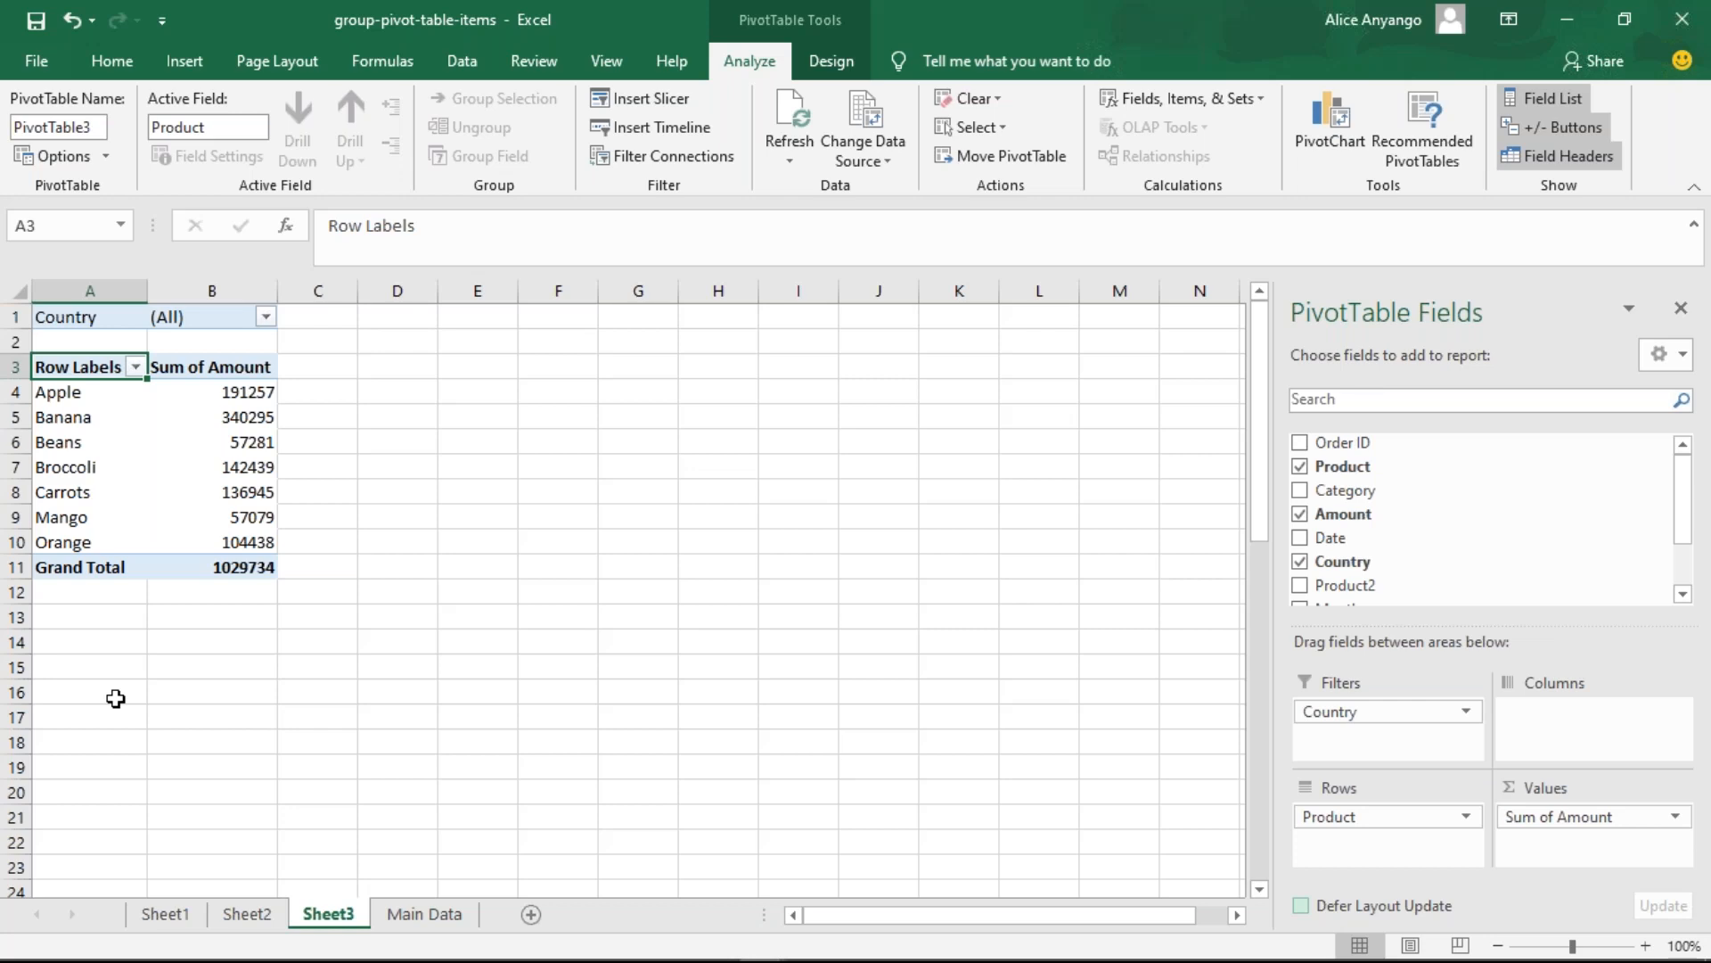
- Group the Apple and Orange items in the PivotTable's row labels, then deselect the PivotTable
left_click(62, 396)
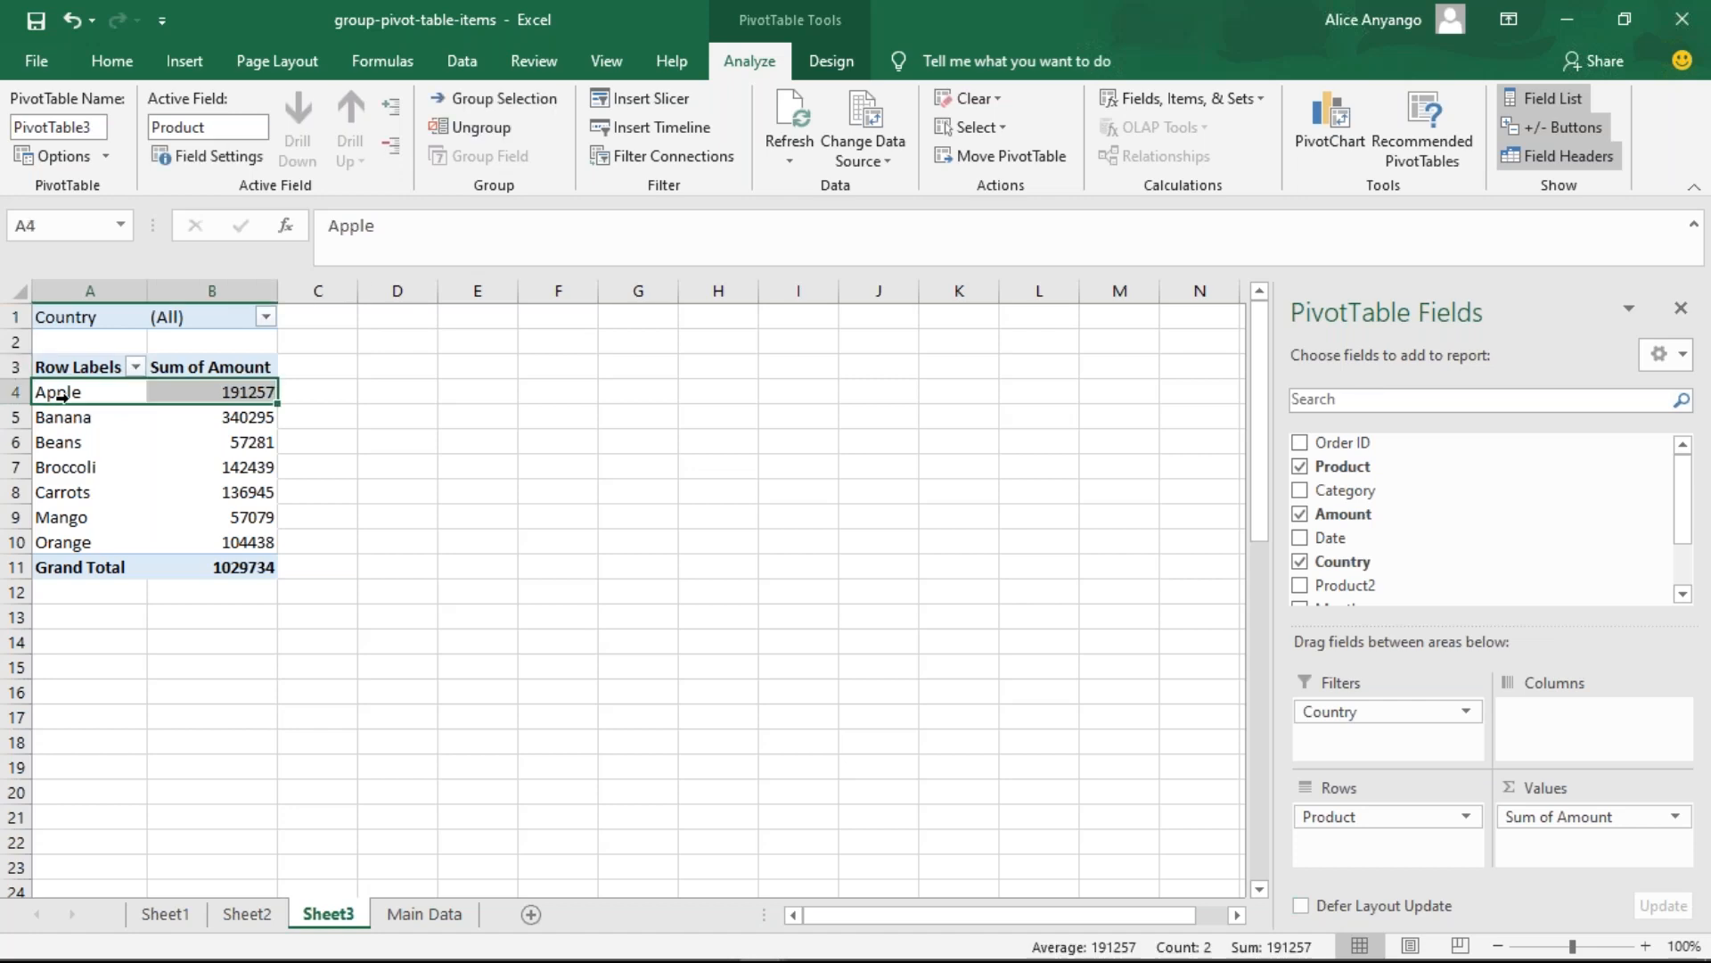
left_click(60, 546, "ctrl")
right_click(62, 545)
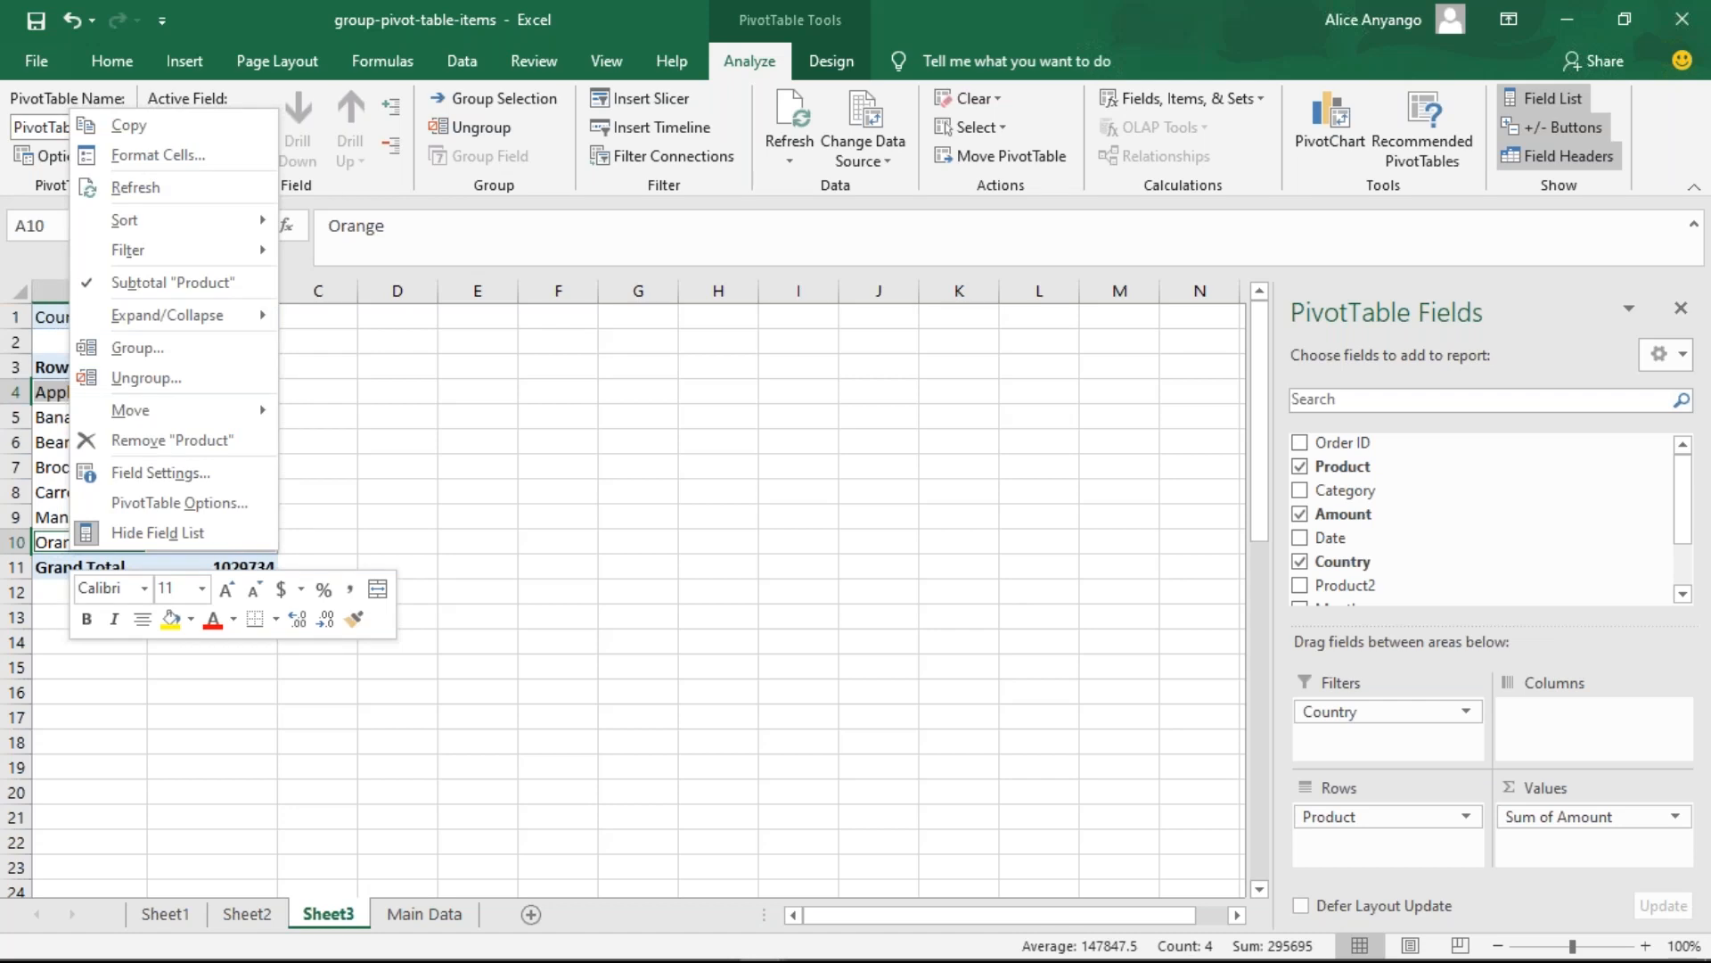
key("Escape")
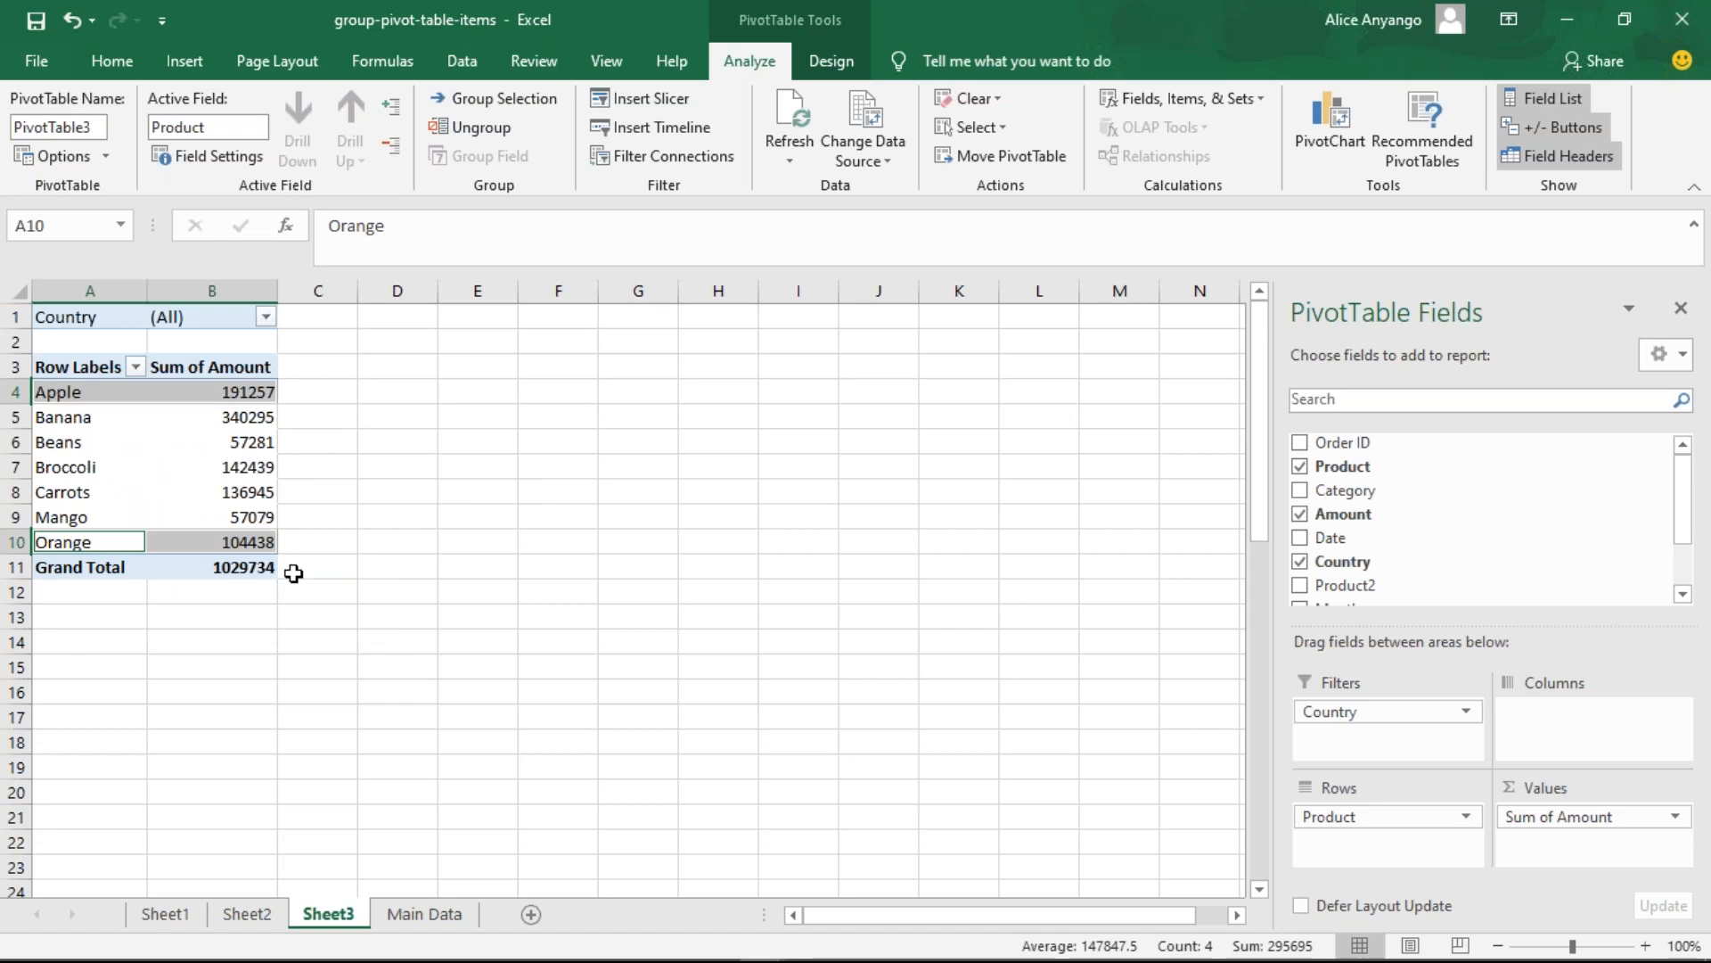
mouse_move(174, 392)
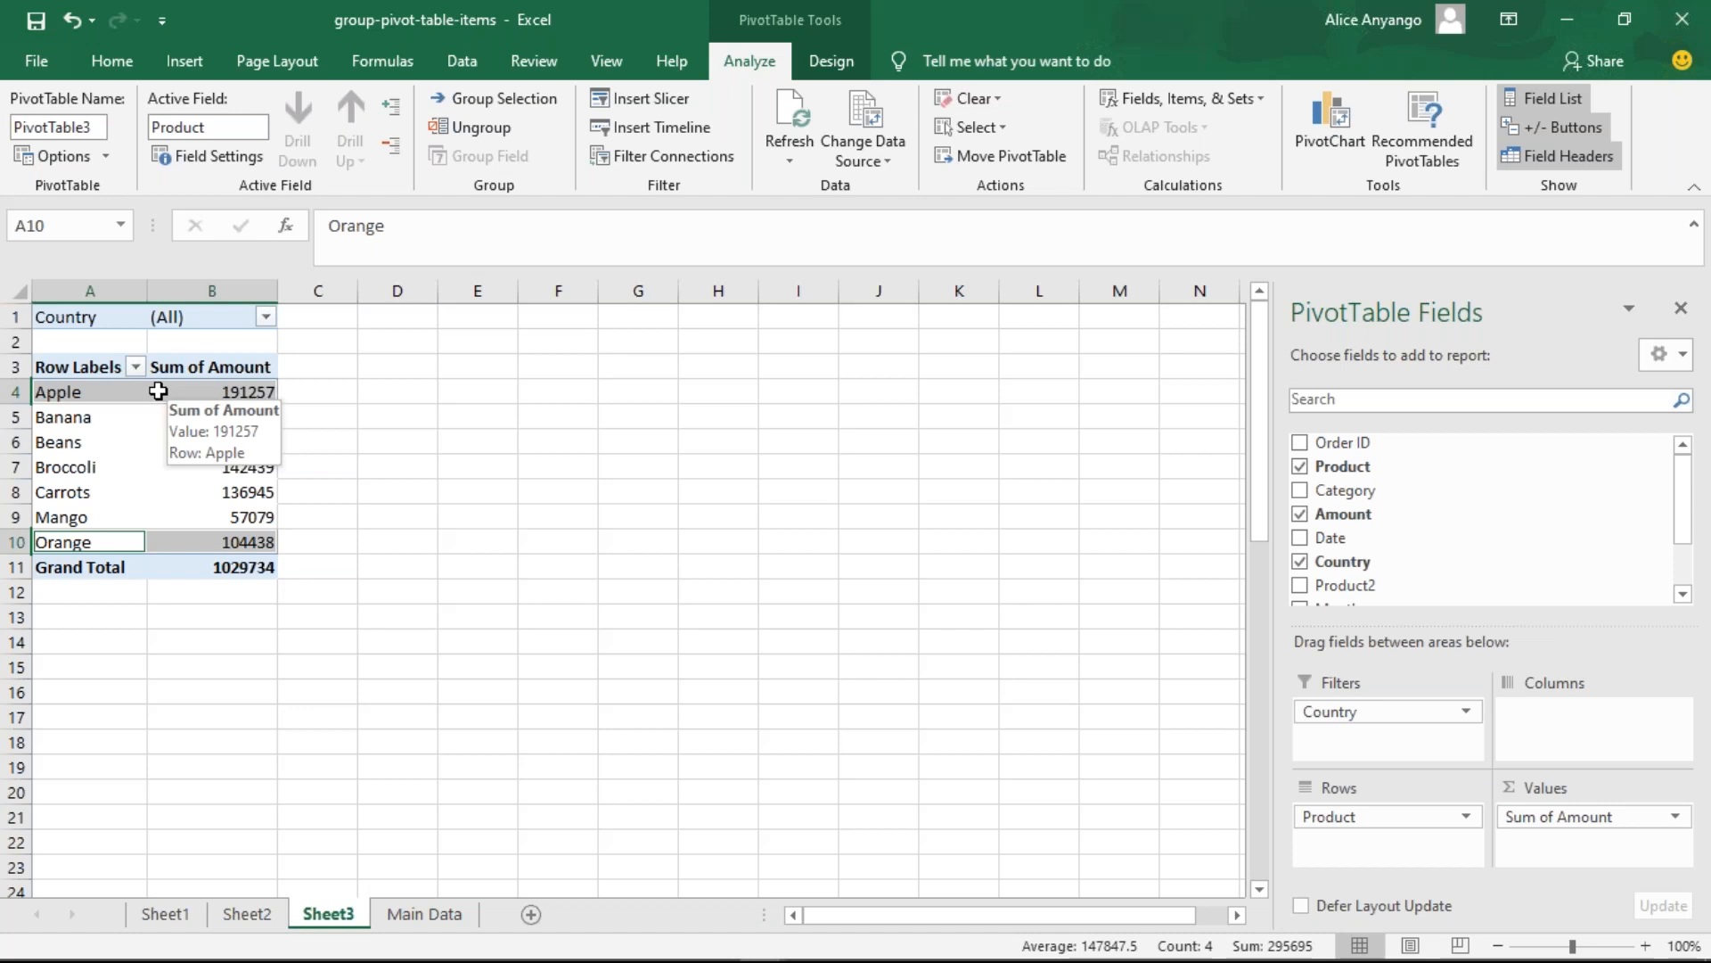
right_click(133, 544)
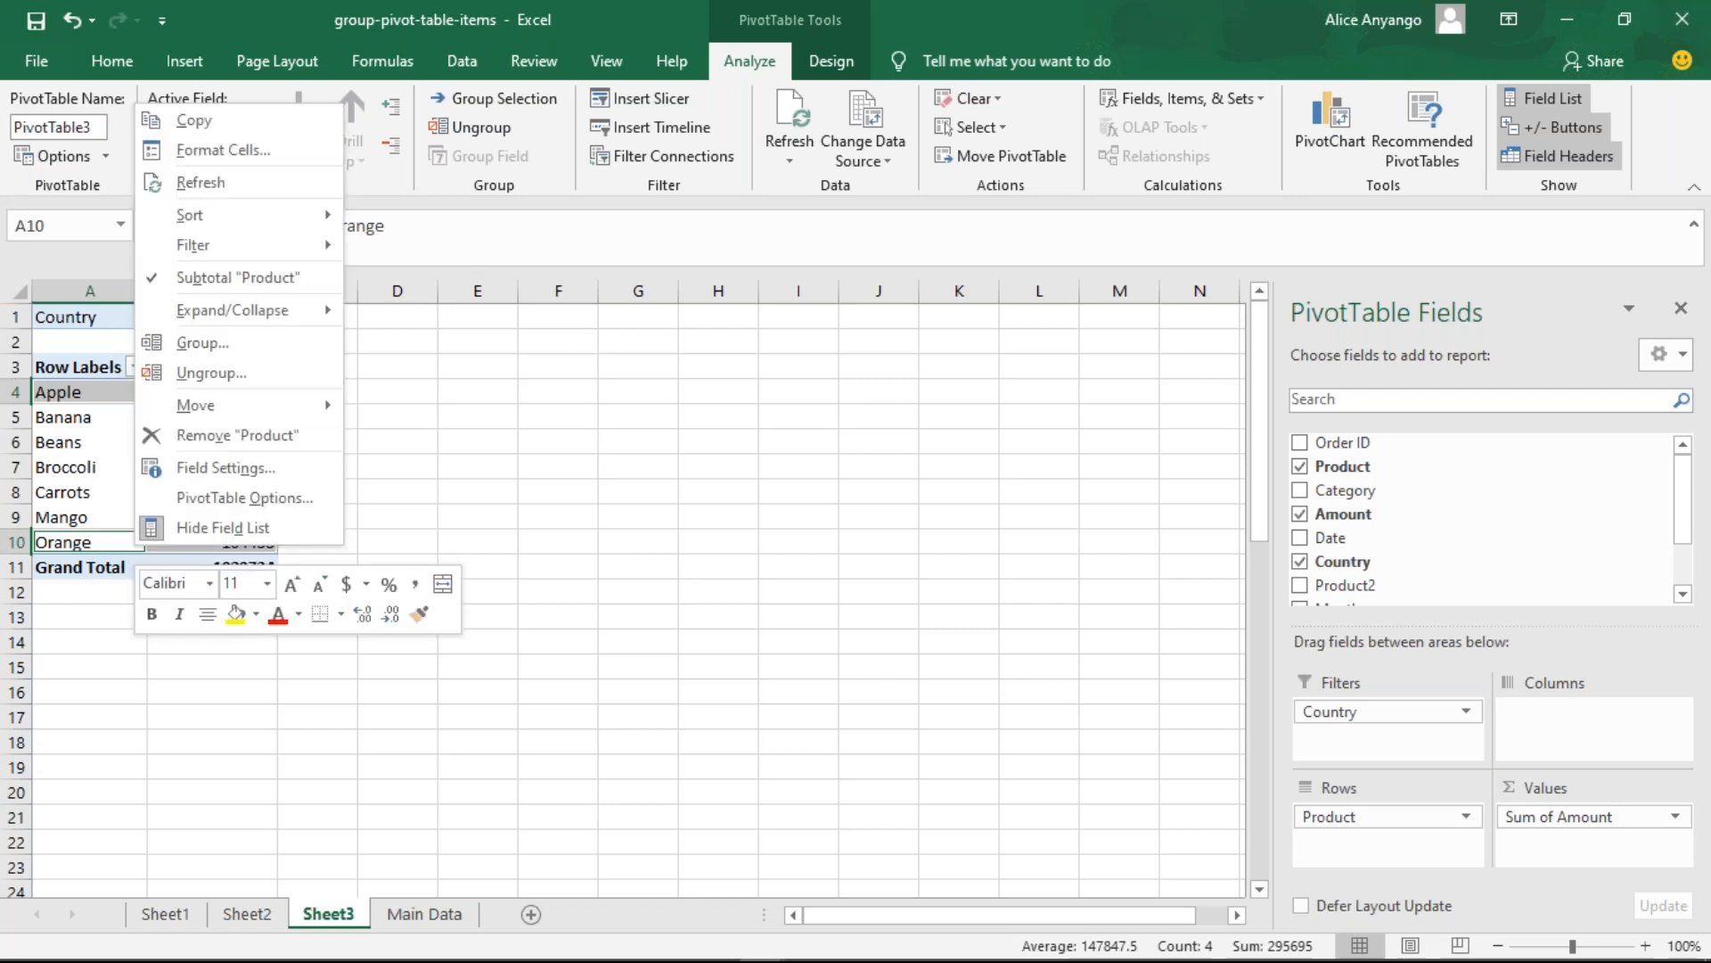
left_click(216, 350)
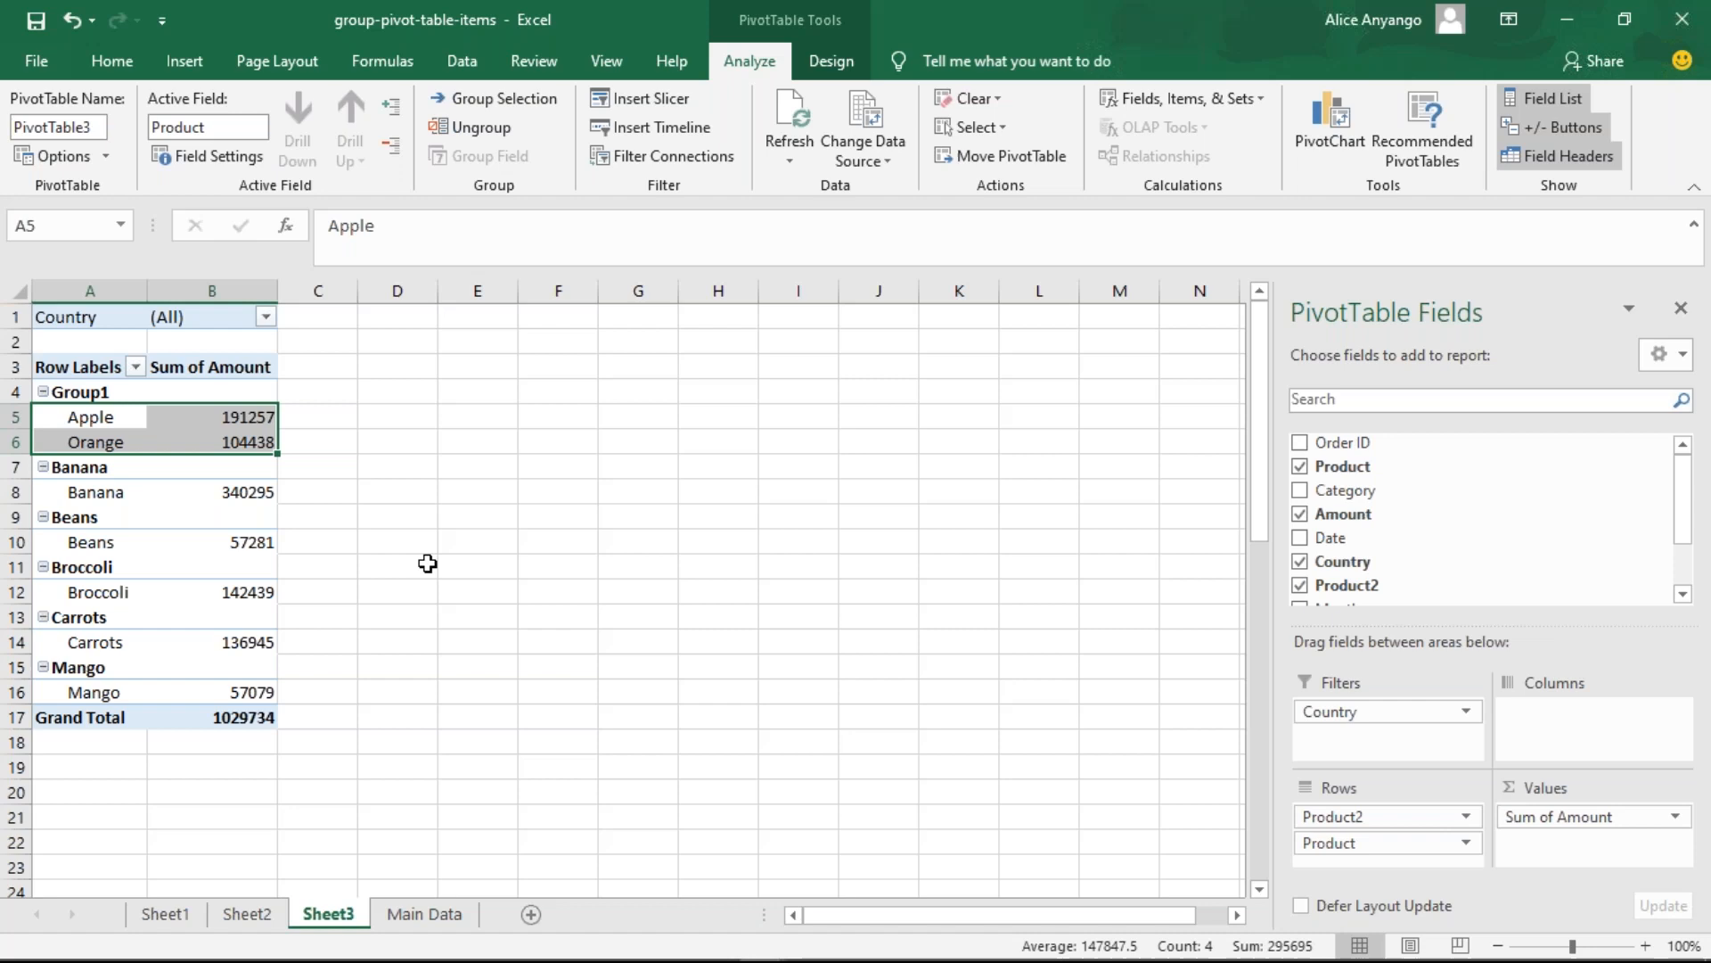
left_click(454, 570)
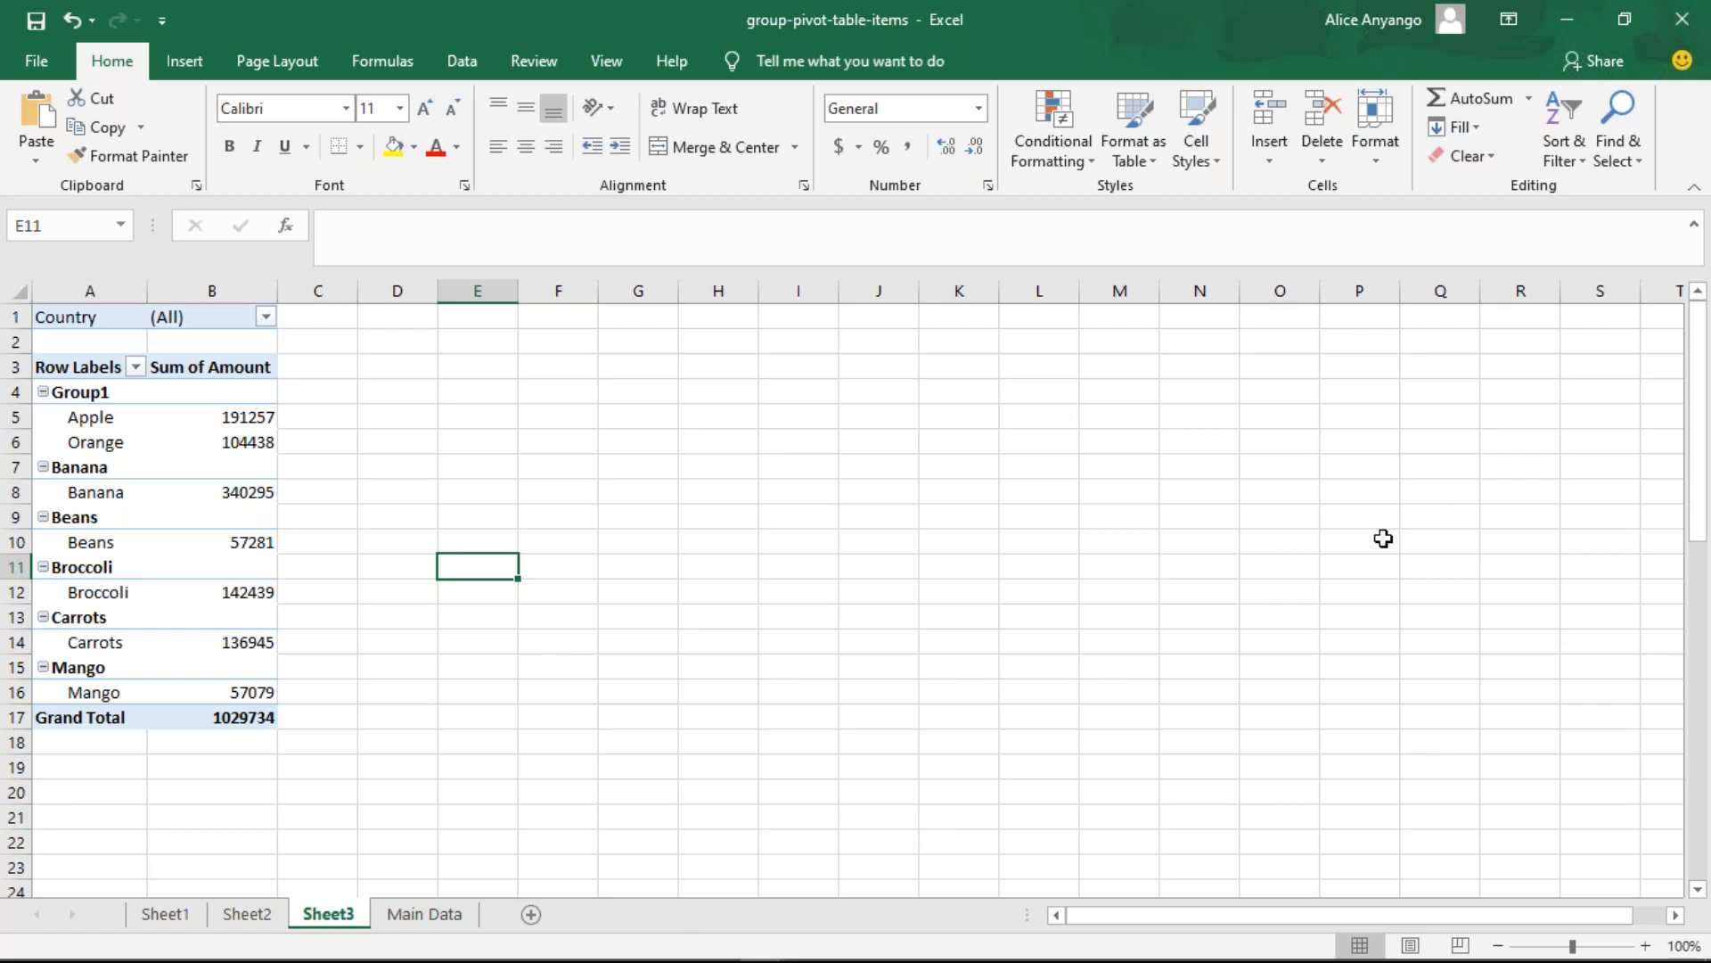
- Minimize the workbook and select the Short_Course_Data Management presentation file in the Advanced Excel Class folder
left_click(1575, 22)
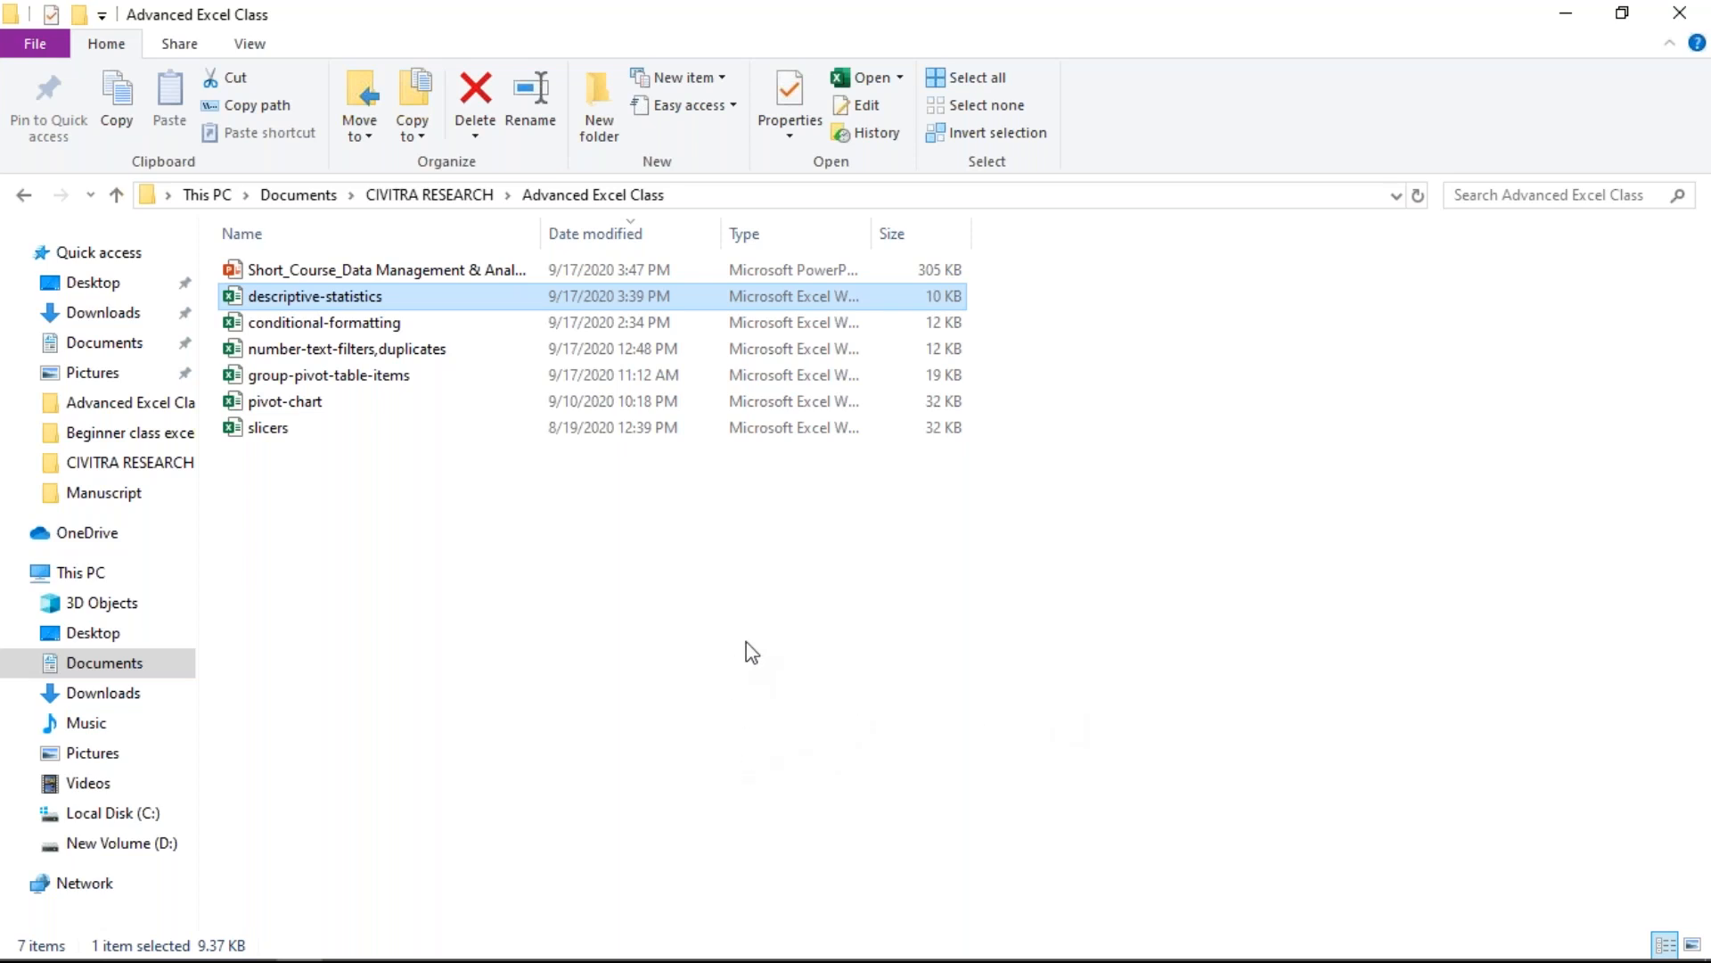
left_click(385, 272)
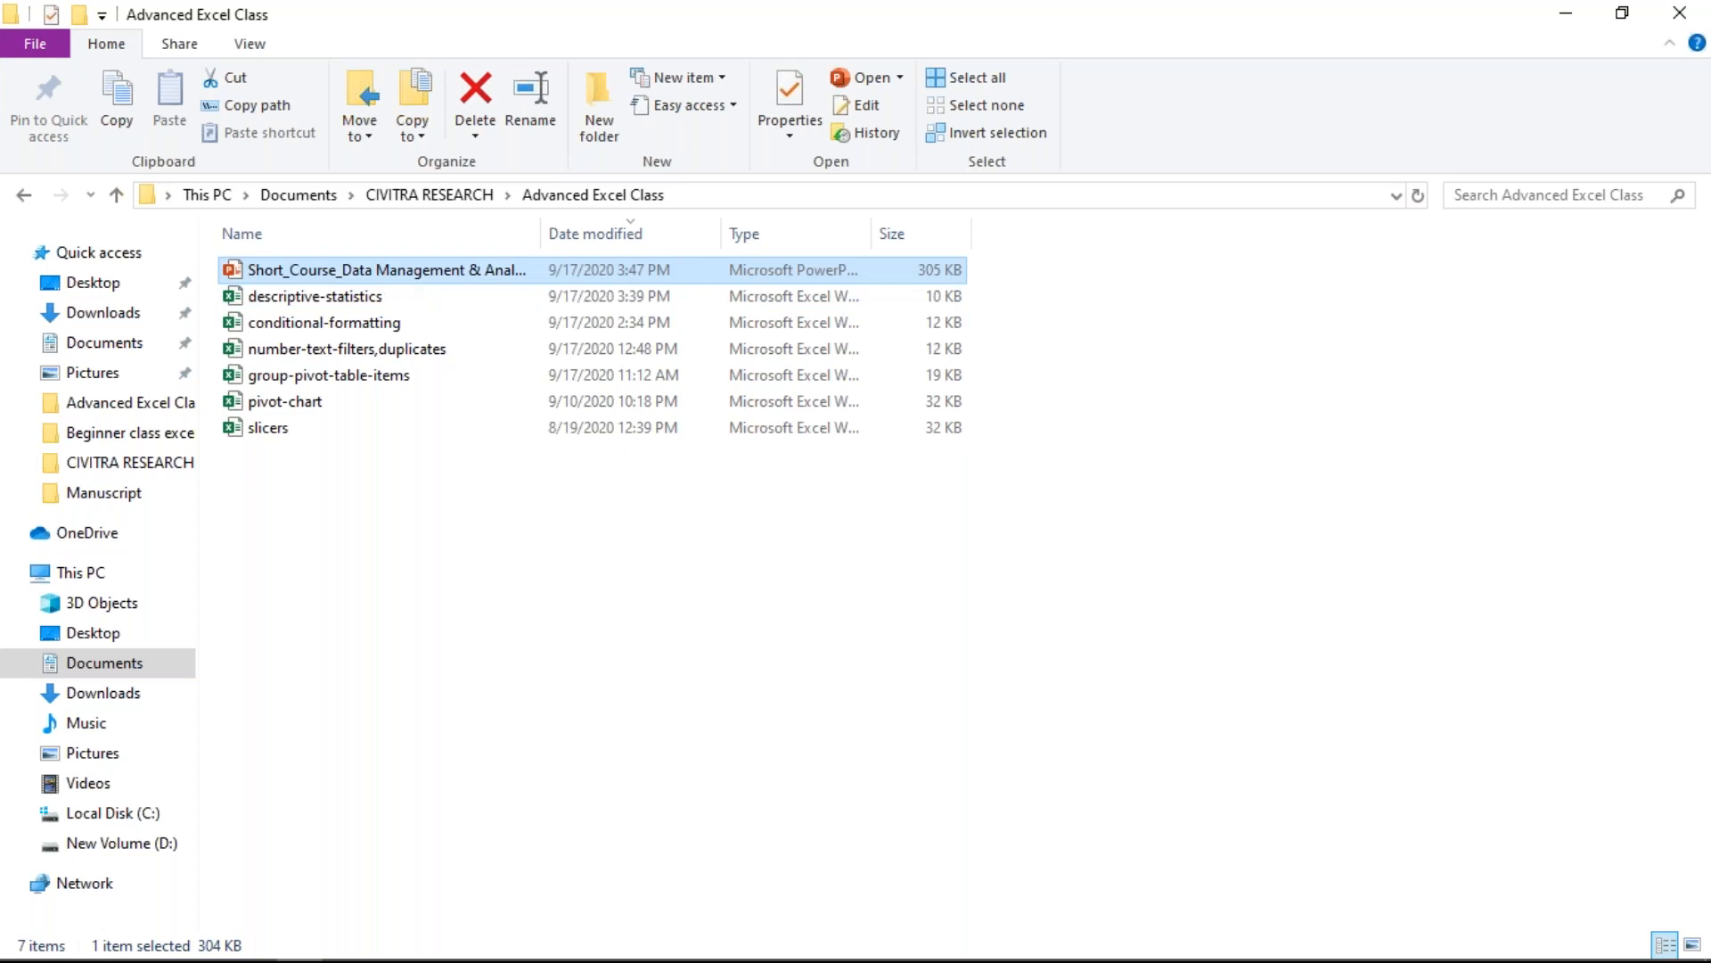